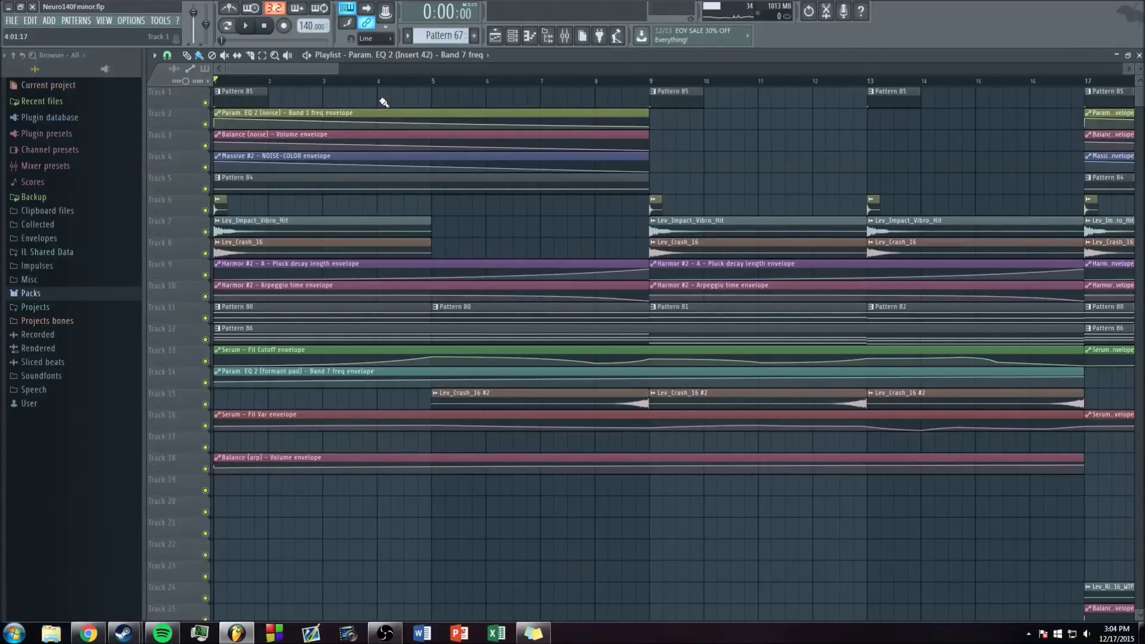
# Step: Examine the playlist arrangement at several zoom levels, from the intro to the end of the song
pyautogui.scroll(-2, 557, 144)
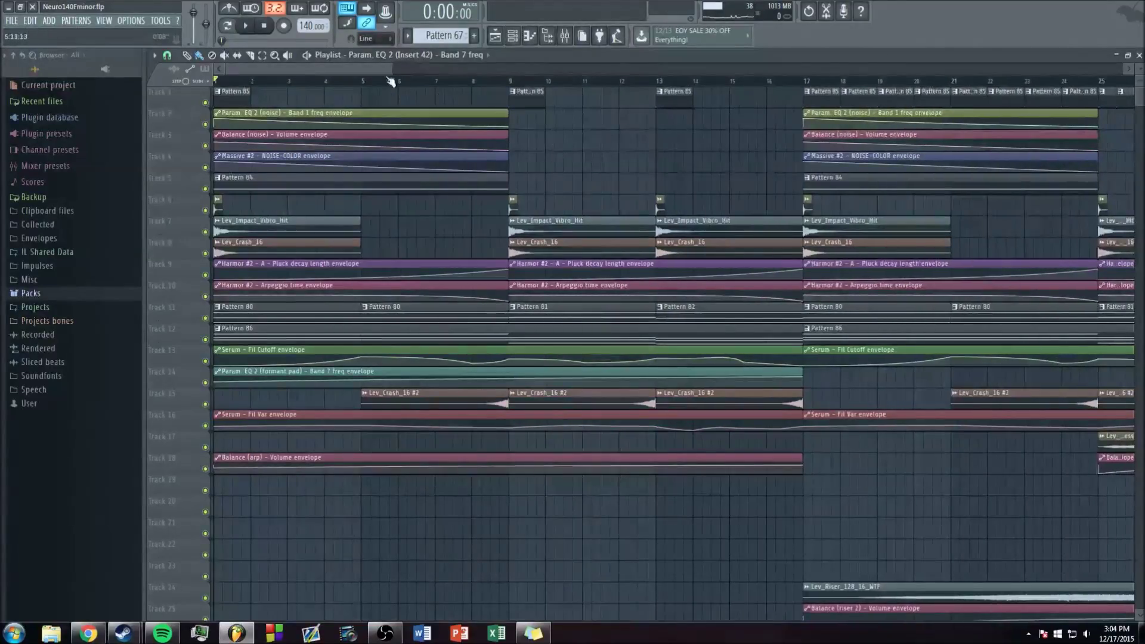
pyautogui.scroll(-1, 391, 82)
pyautogui.scroll(-1, 429, 95)
pyautogui.scroll(-1, 474, 151)
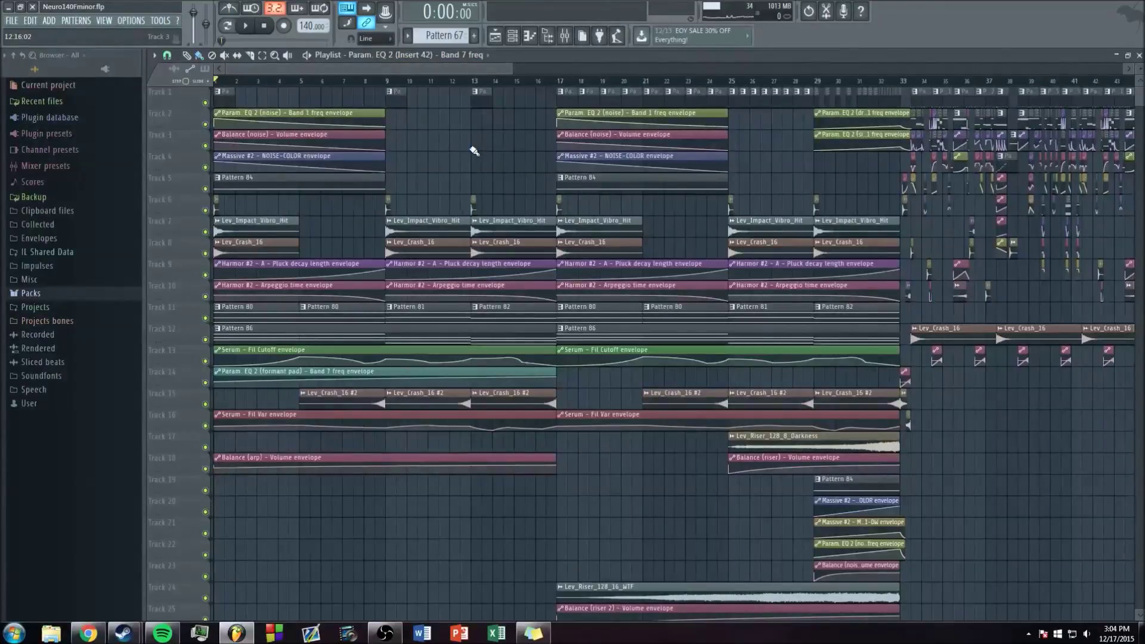
pyautogui.scroll(2, 418, 83)
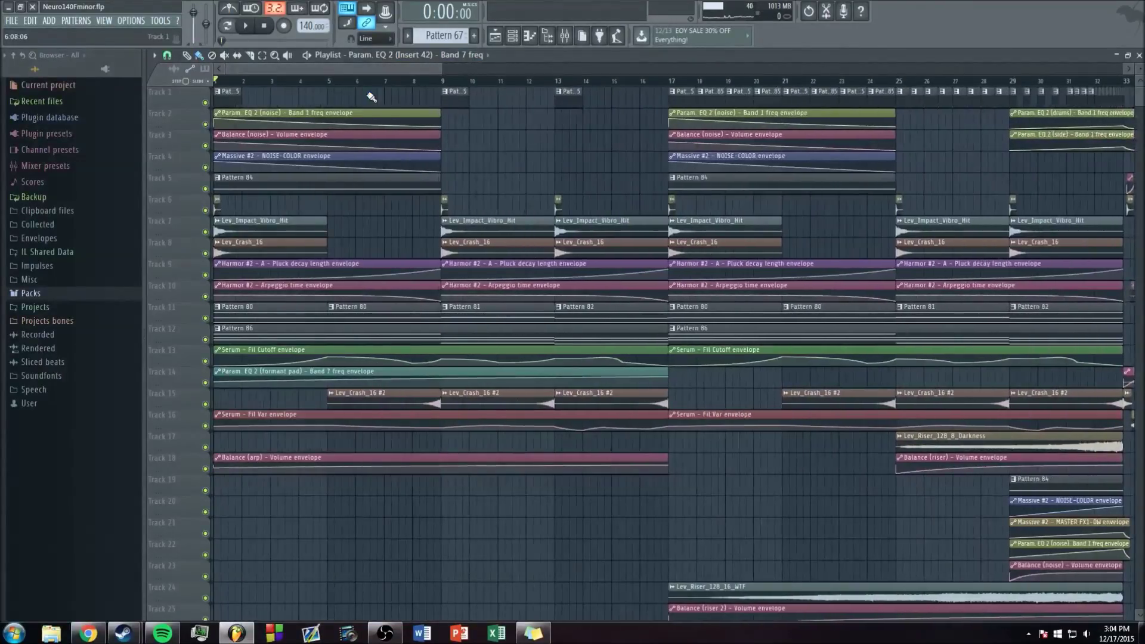
pyautogui.scroll(2, 596, 149)
pyautogui.scroll(-5, 462, 108)
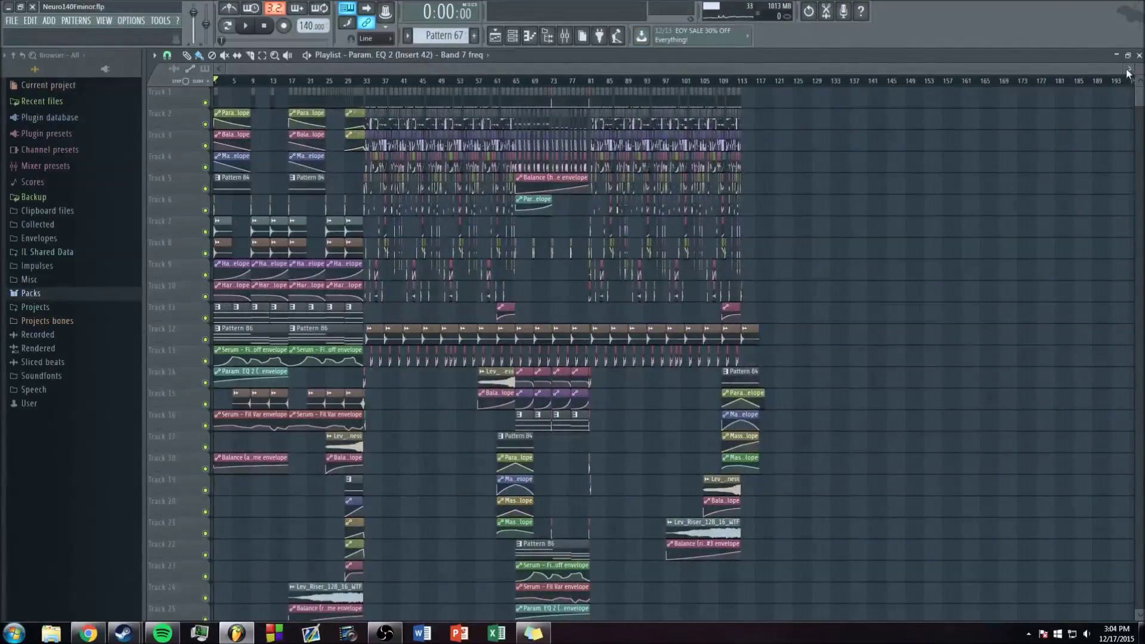
pyautogui.scroll(2, 1121, 69)
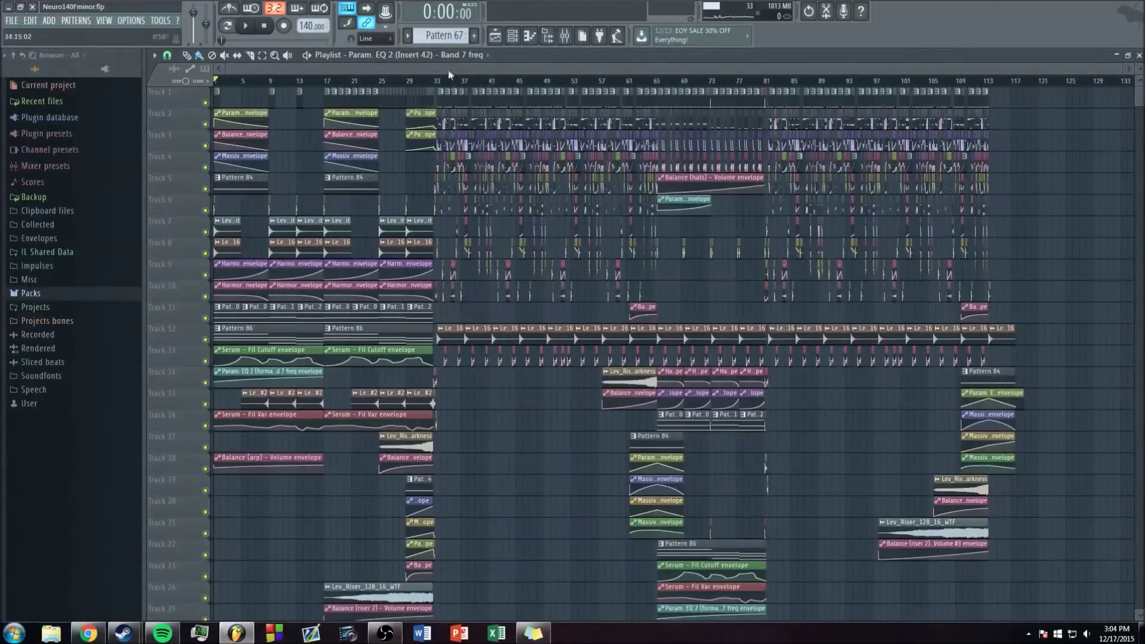
pyautogui.scroll(1, 532, 188)
pyautogui.scroll(3, 435, 66)
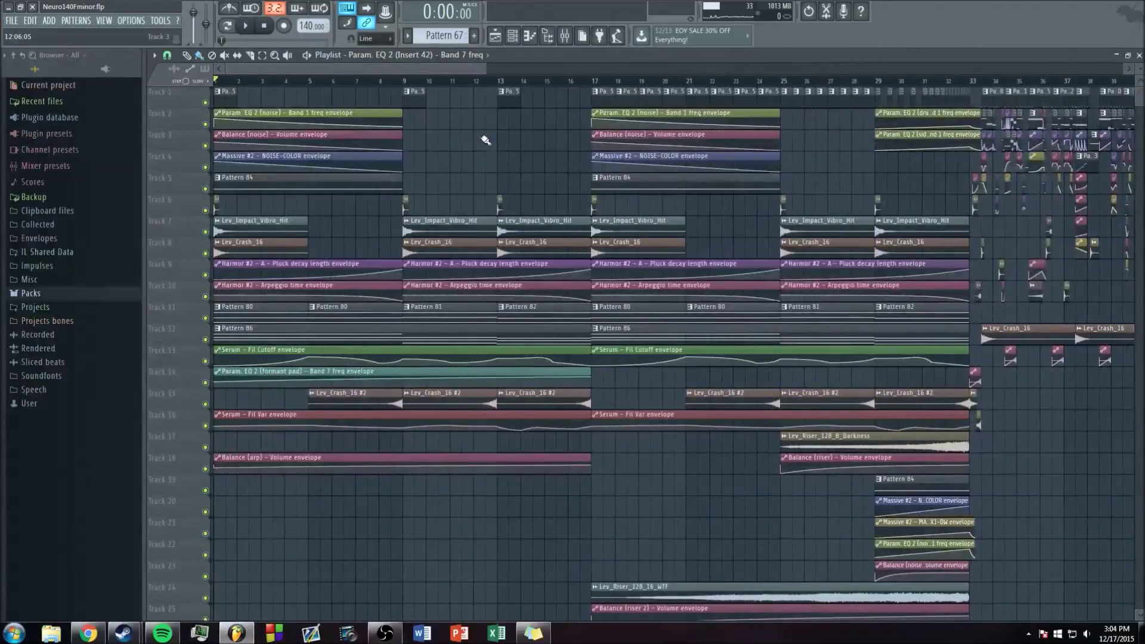
pyautogui.scroll(-4, 451, 68)
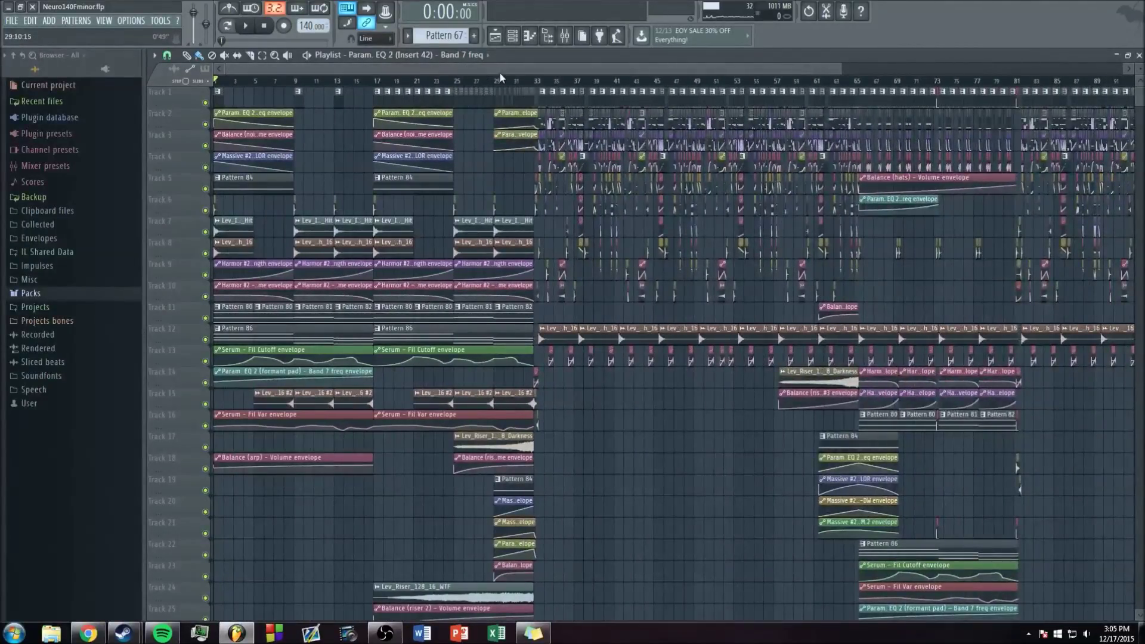
pyautogui.scroll(6, 499, 70)
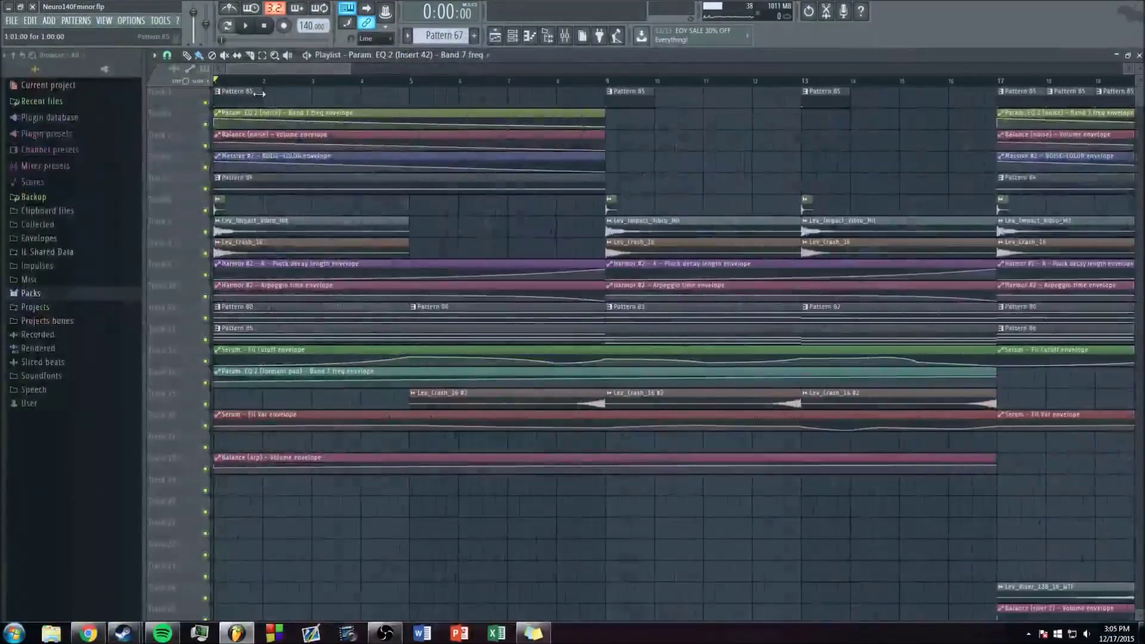
# Step: Play the opening bars of the arrangement from bar 1 and stop playback
pyautogui.scroll(1, 316, 67)
pyautogui.press('space')
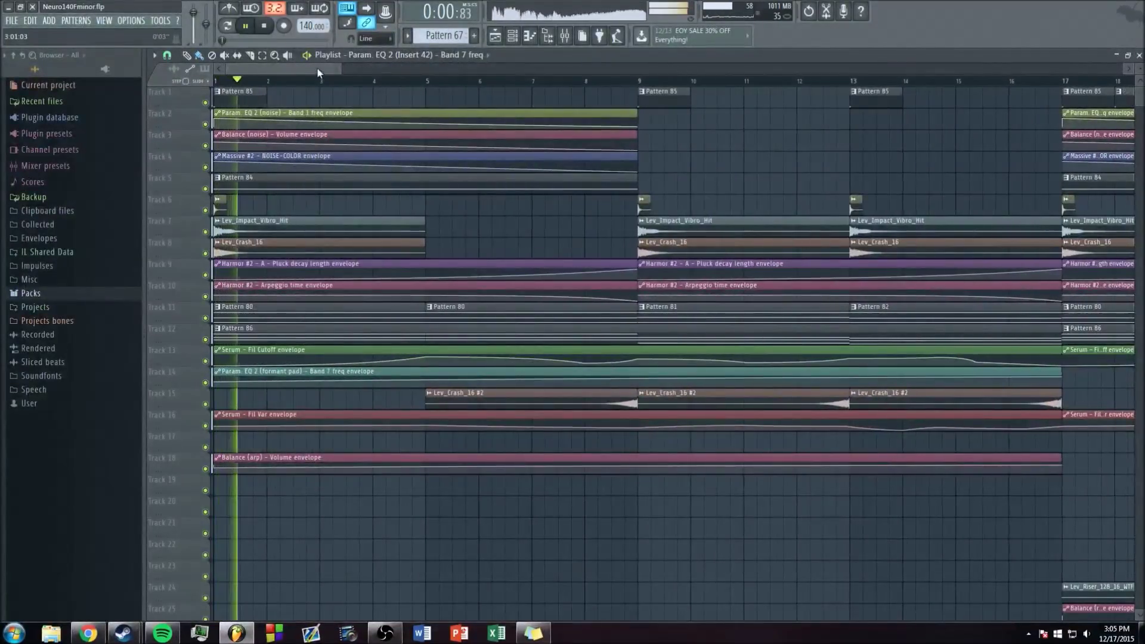
pyautogui.scroll(-1, 317, 67)
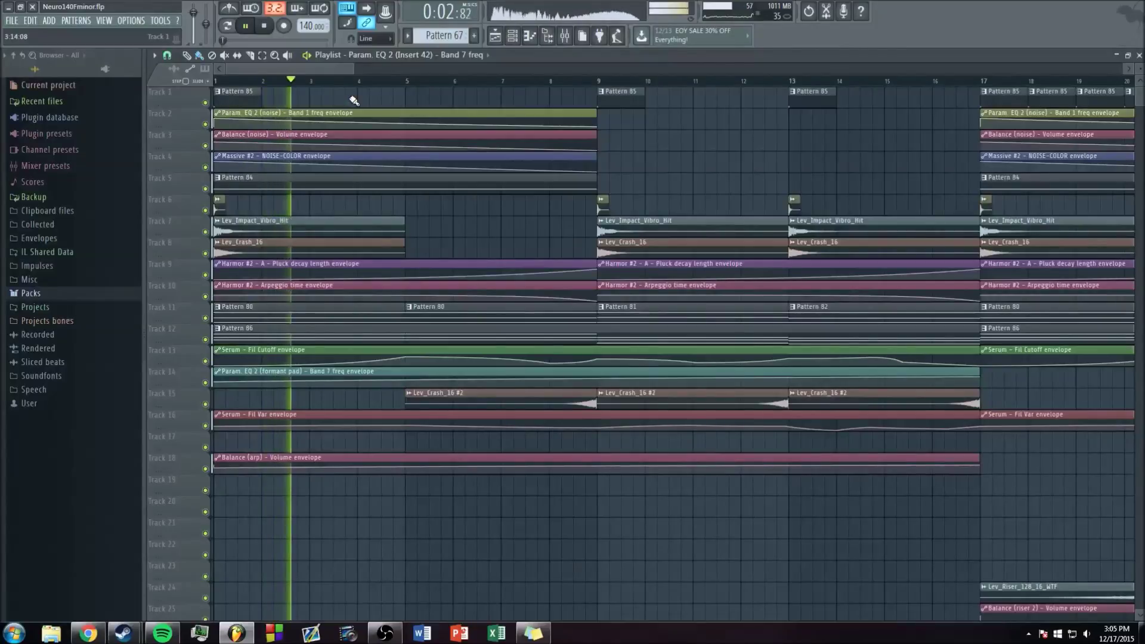
pyautogui.scroll(-1, 329, 71)
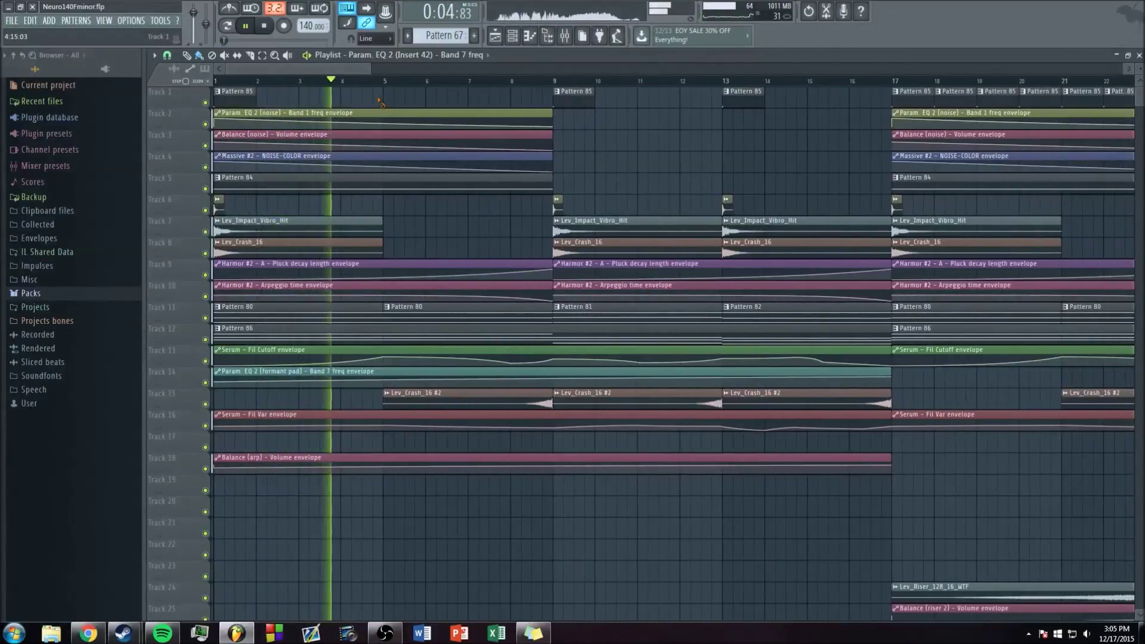
pyautogui.press('space')
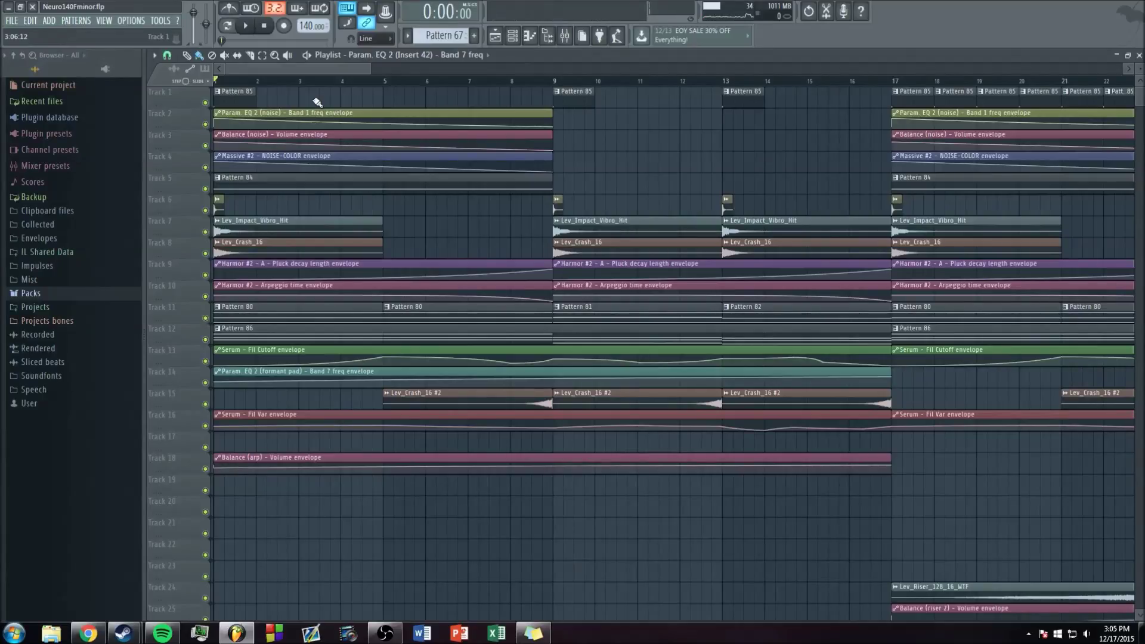
# Step: Solo Track 1 to isolate the kick, inspect the Au5-Kick Tight 2 sample's settings, and restore all tracks
pyautogui.rightClick(206, 102)
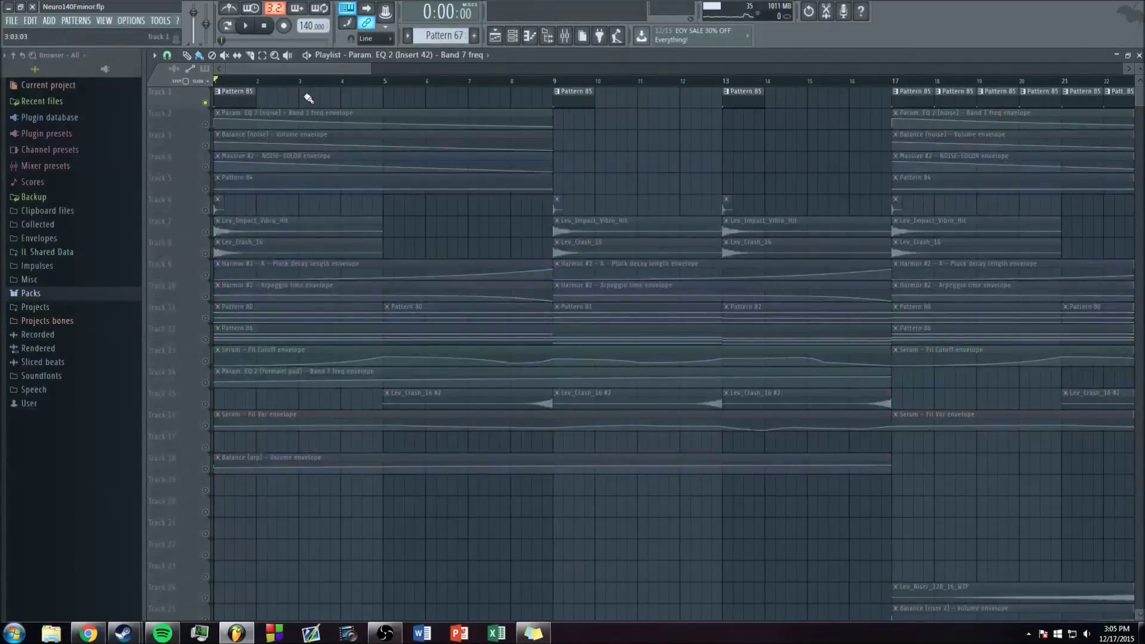
pyautogui.click(512, 36)
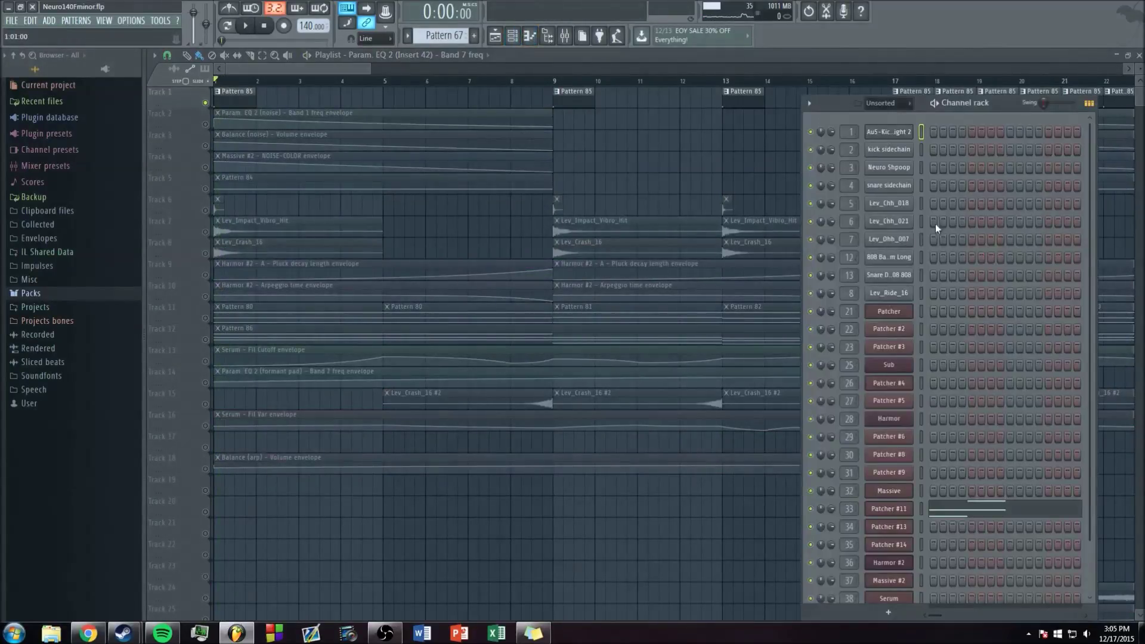
pyautogui.click(888, 131)
pyautogui.click(338, 436)
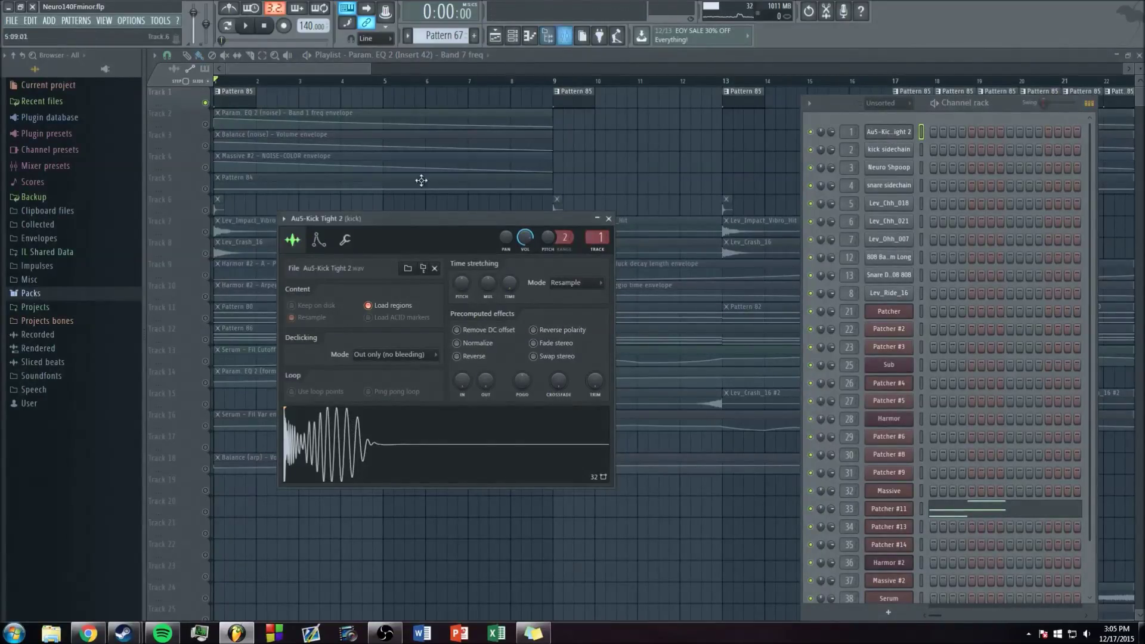
pyautogui.moveTo(382, 221); pyautogui.dragTo(389, 206)
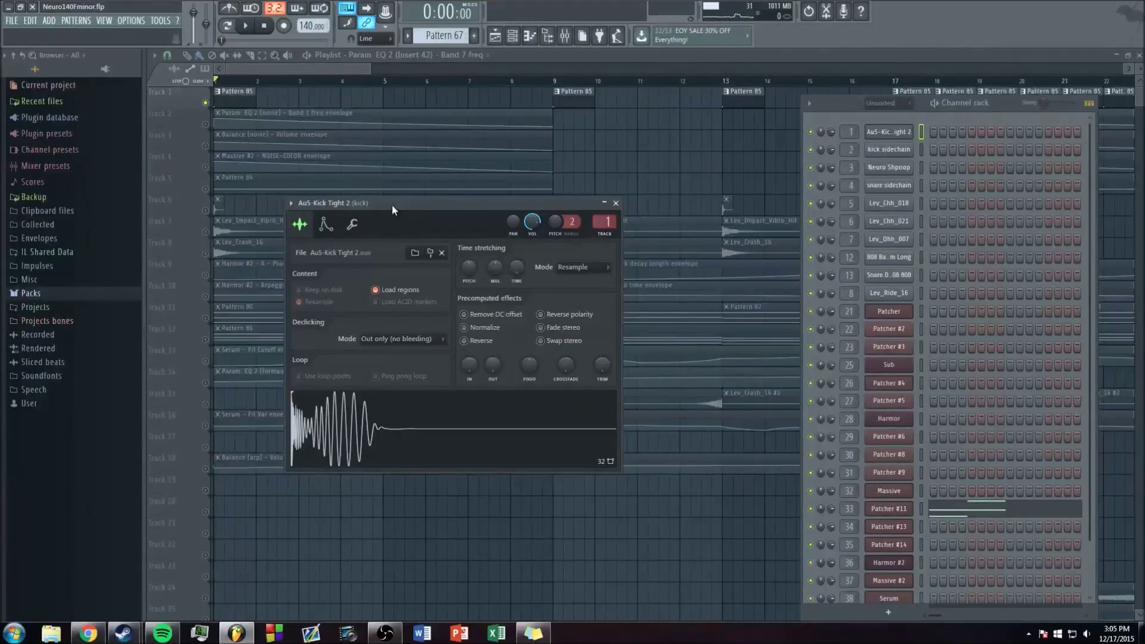
pyautogui.moveTo(405, 206); pyautogui.dragTo(421, 186)
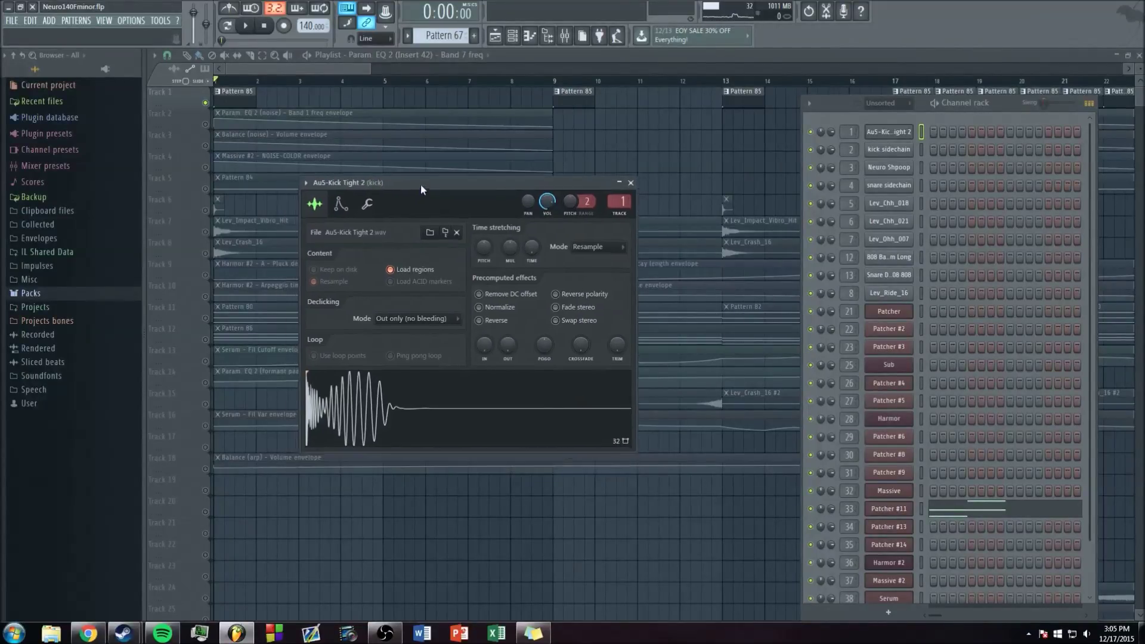
pyautogui.click(632, 182)
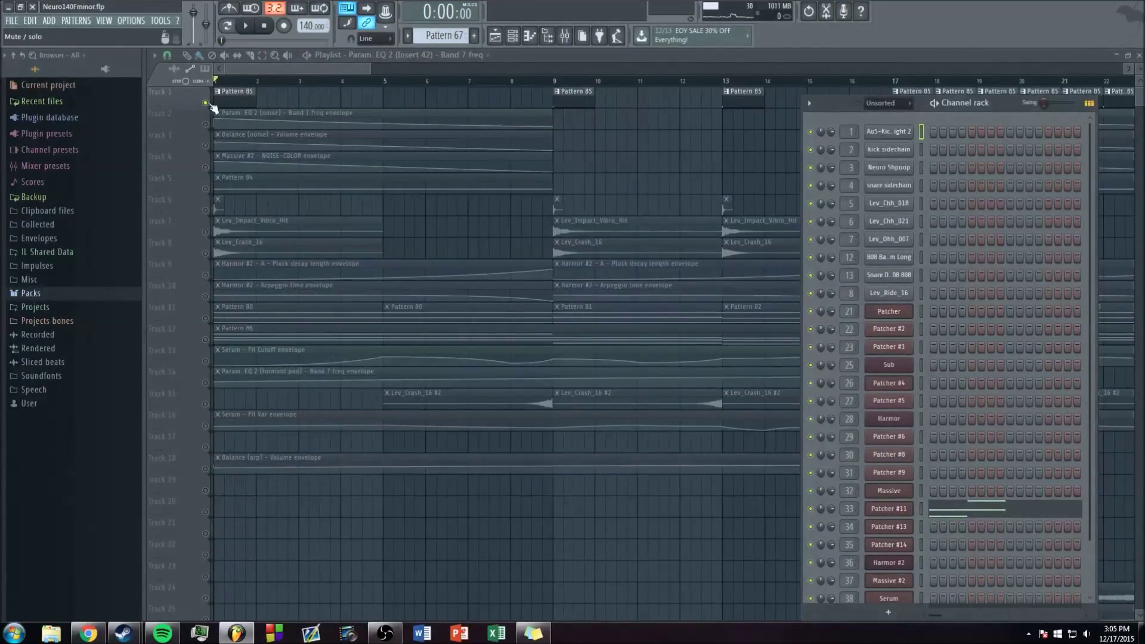
pyautogui.click(467, 66)
# Step: Inspect both Fruity parametric EQ 2 effects on the kick mixer track
pyautogui.click(564, 36)
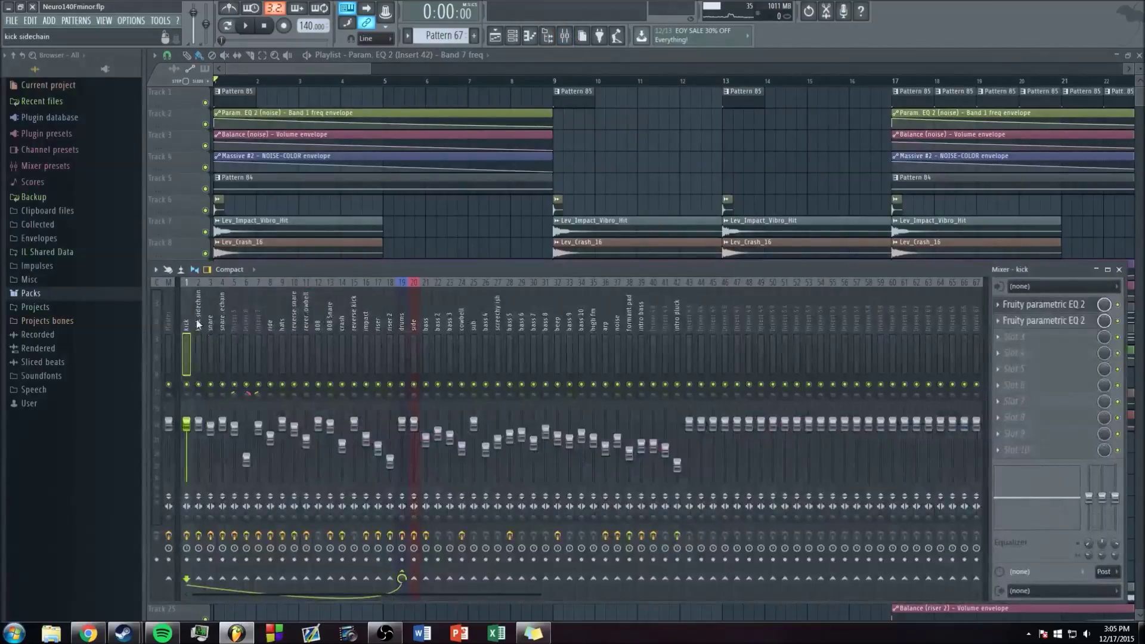
pyautogui.click(1050, 305)
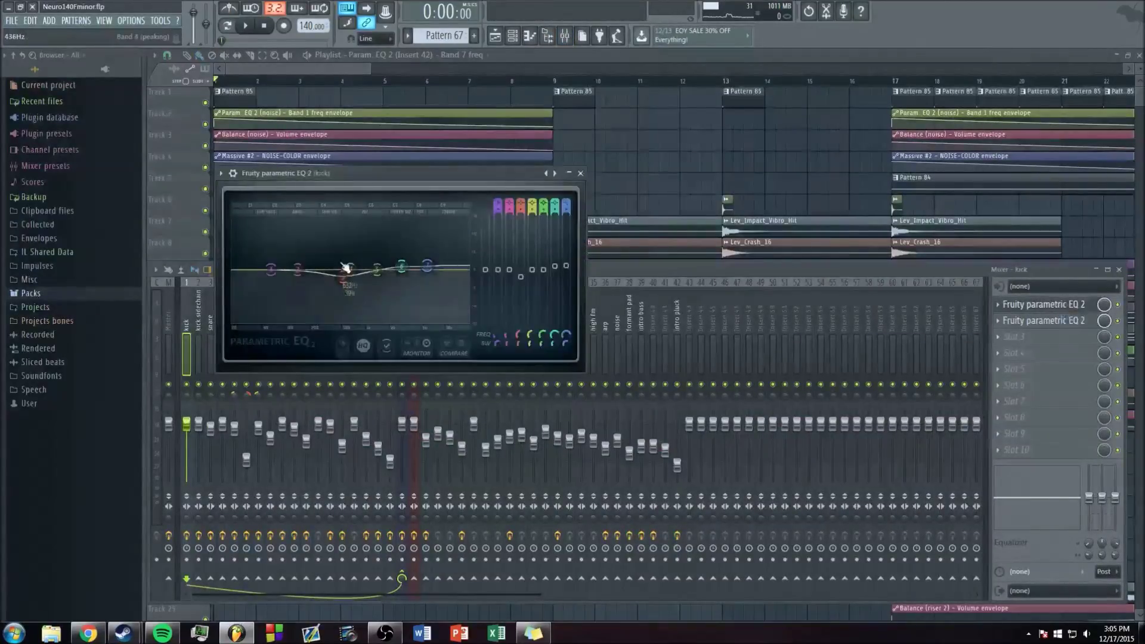
pyautogui.click(968, 318)
pyautogui.click(1056, 320)
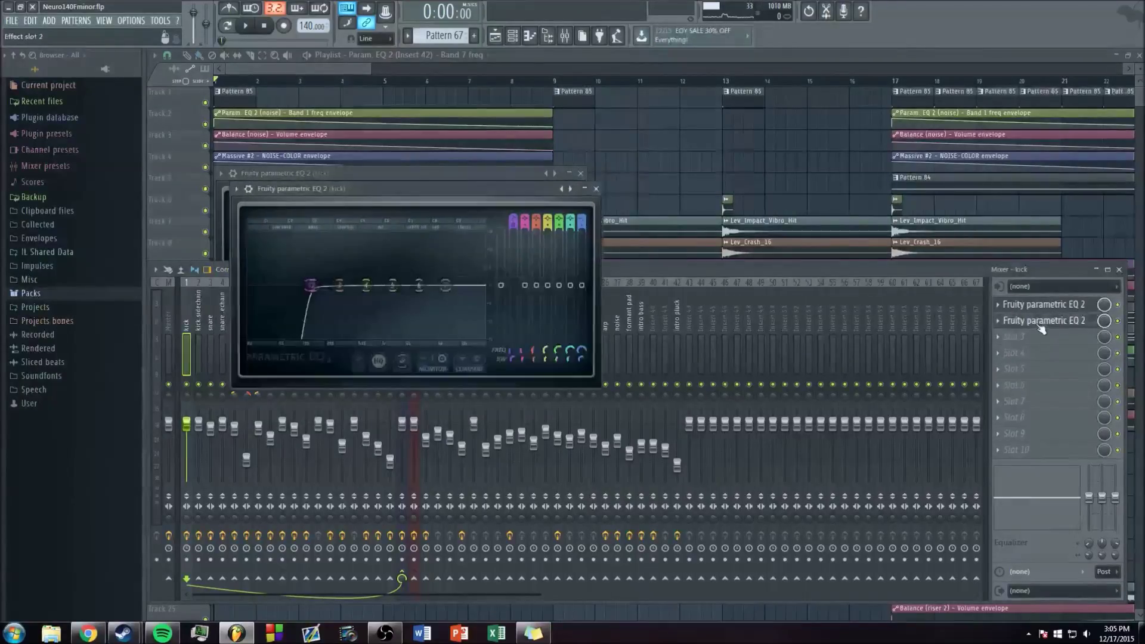
pyautogui.moveTo(298, 292); pyautogui.dragTo(316, 284)
pyautogui.click(596, 189)
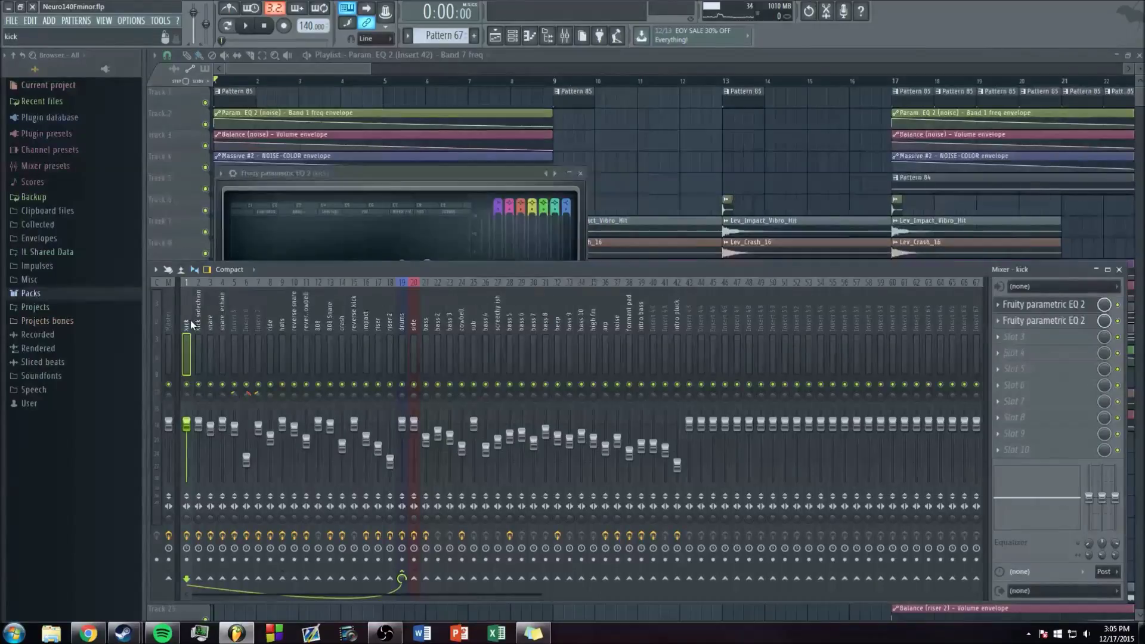
# Step: Review the routing of the individual percussion and riser mixer tracks, ending on the drums bus
pyautogui.click(233, 322)
pyautogui.click(318, 322)
pyautogui.click(354, 322)
pyautogui.click(184, 317)
pyautogui.click(352, 315)
pyautogui.click(378, 316)
pyautogui.click(294, 316)
pyautogui.click(199, 316)
pyautogui.click(187, 316)
pyautogui.click(270, 316)
pyautogui.click(365, 316)
pyautogui.click(390, 318)
pyautogui.click(282, 316)
pyautogui.click(378, 315)
pyautogui.click(344, 315)
pyautogui.click(388, 315)
pyautogui.click(317, 316)
pyautogui.click(403, 316)
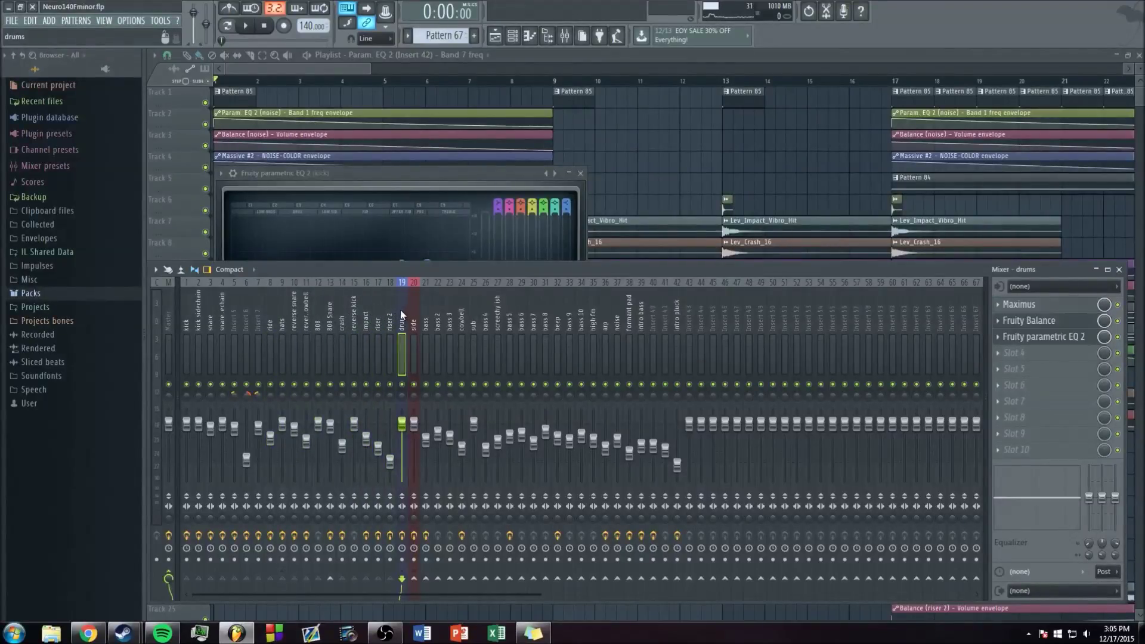
# Step: Inspect the Maximus, Fruity Balance and Fruity parametric EQ 2 effects on the drums mixer track, and close them
pyautogui.click(1020, 304)
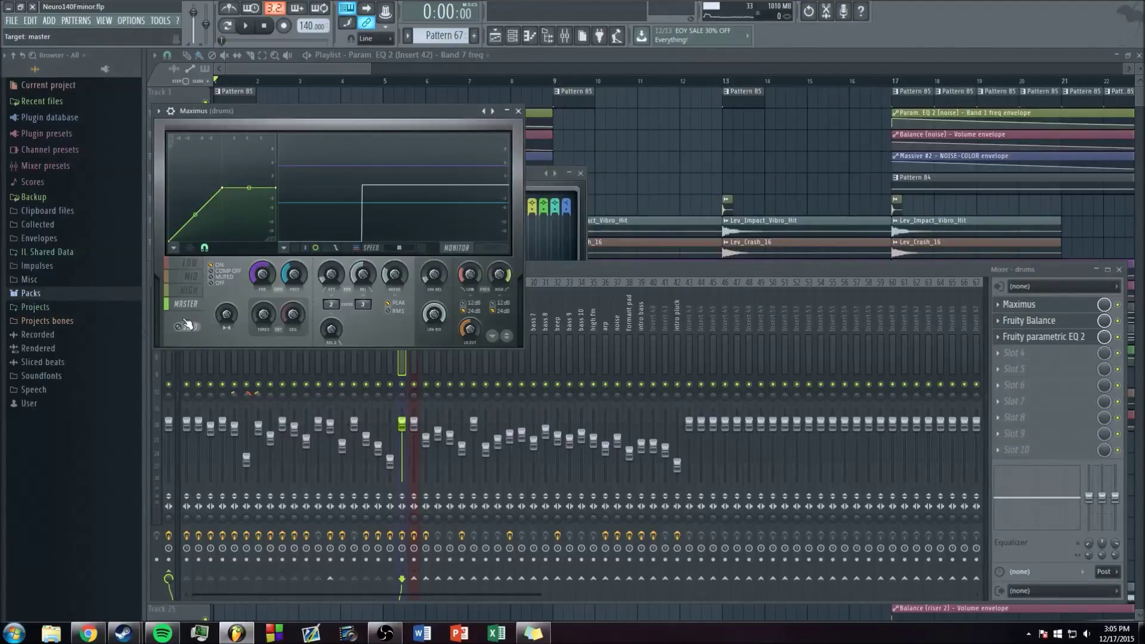
pyautogui.click(1039, 321)
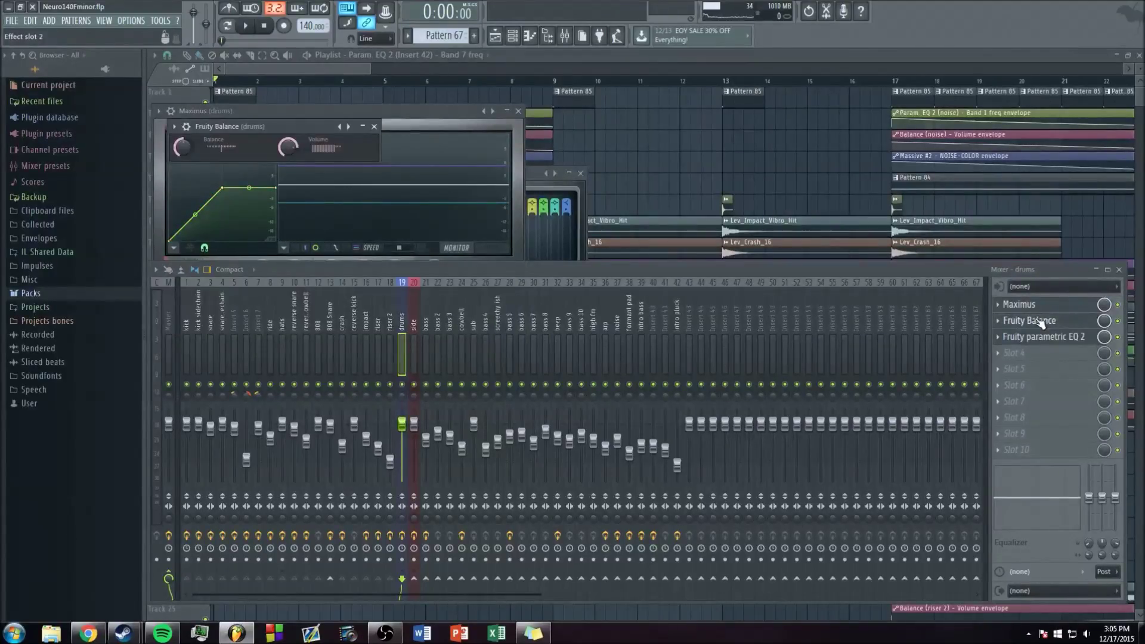
pyautogui.click(1041, 337)
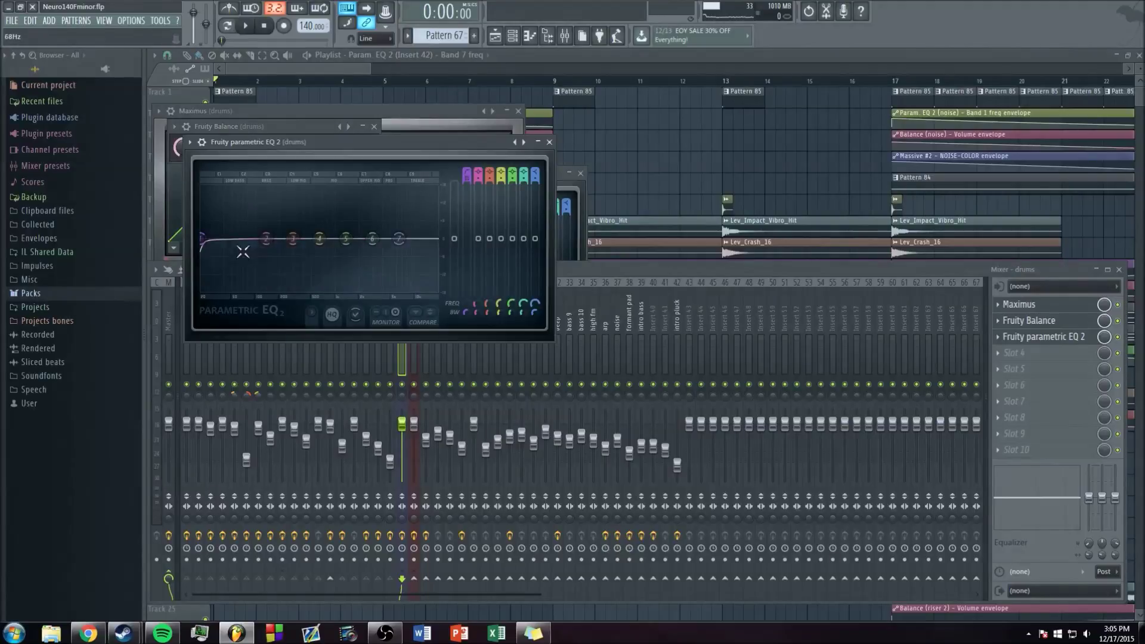
pyautogui.click(550, 142)
pyautogui.press('Escape')
pyautogui.press('Escape')
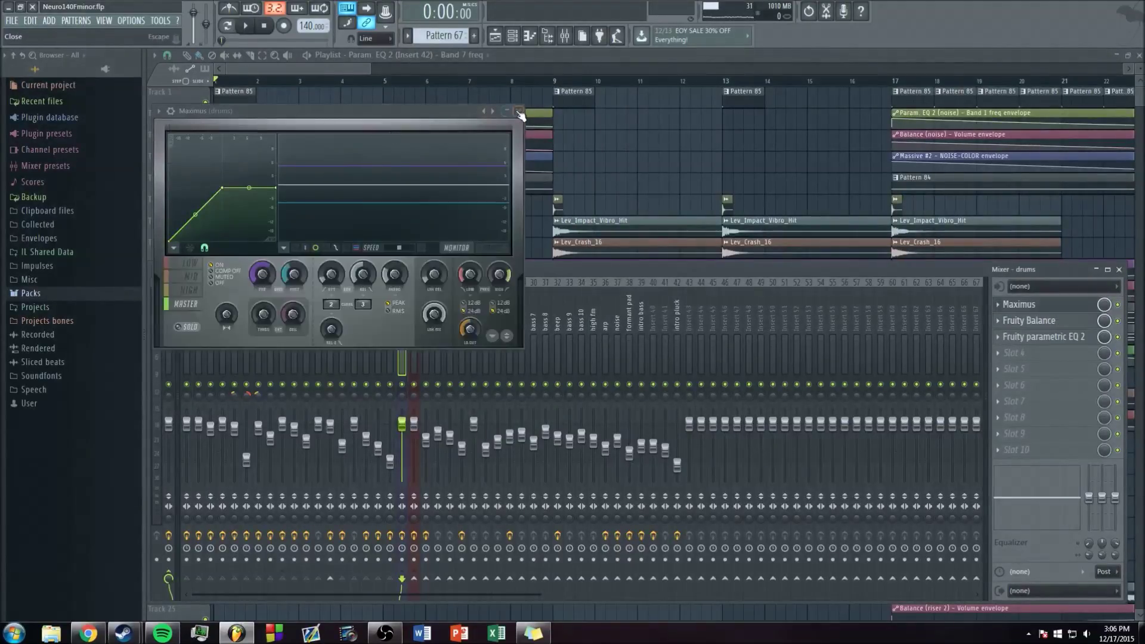
pyautogui.click(521, 114)
pyautogui.press('Escape')
# Step: Switch from the mixer to the channel rack and show the Neuro Shpoop snare sample's settings
pyautogui.click(565, 36)
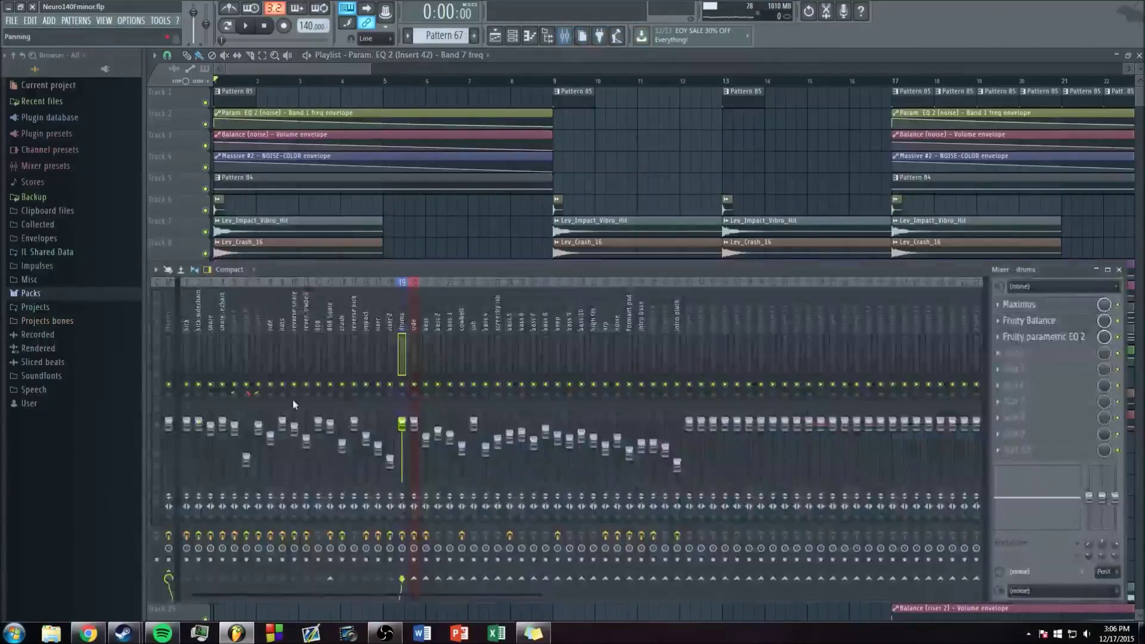
pyautogui.click(565, 36)
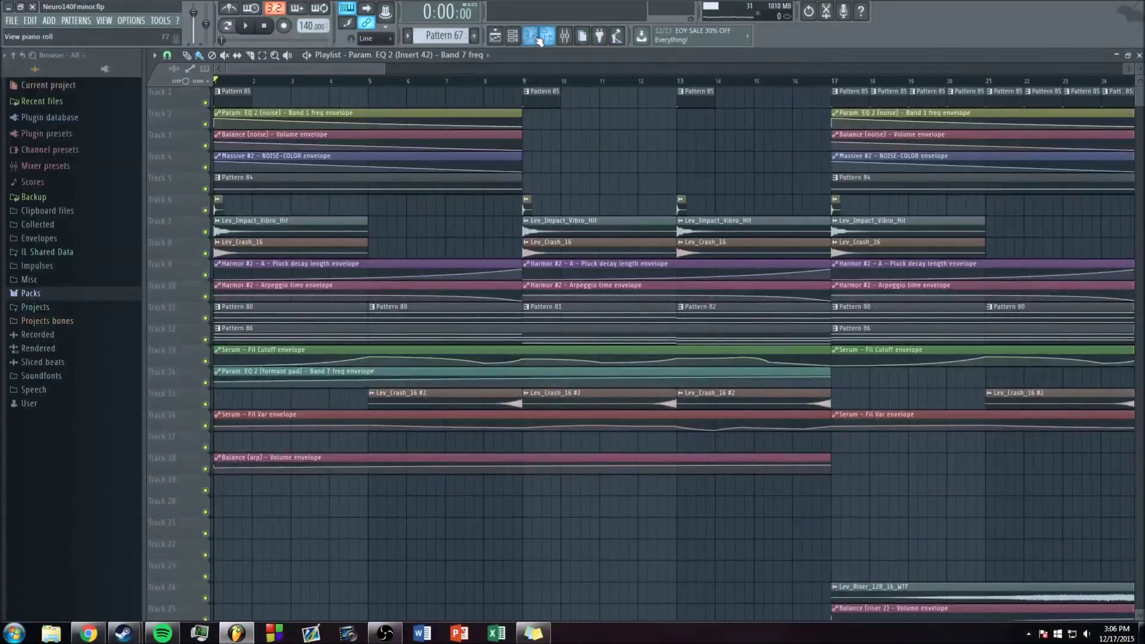
pyautogui.click(547, 37)
pyautogui.click(894, 173)
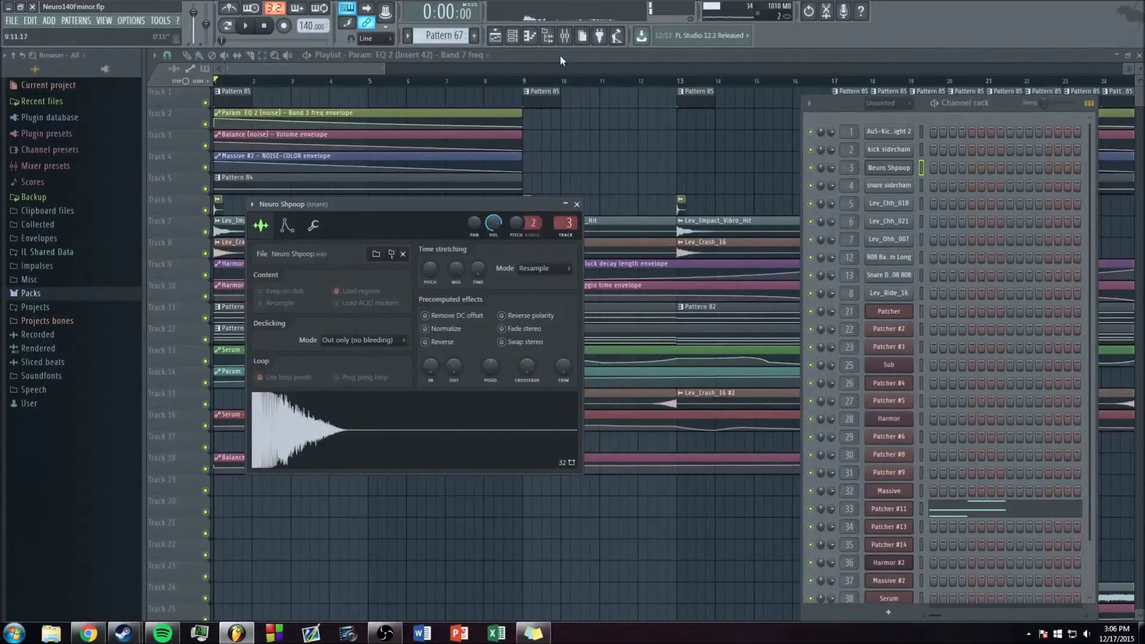
# Step: Inspect the snare mixer track's Fruity parametric EQ 2 and the high and master bands of its Maximus
pyautogui.click(564, 35)
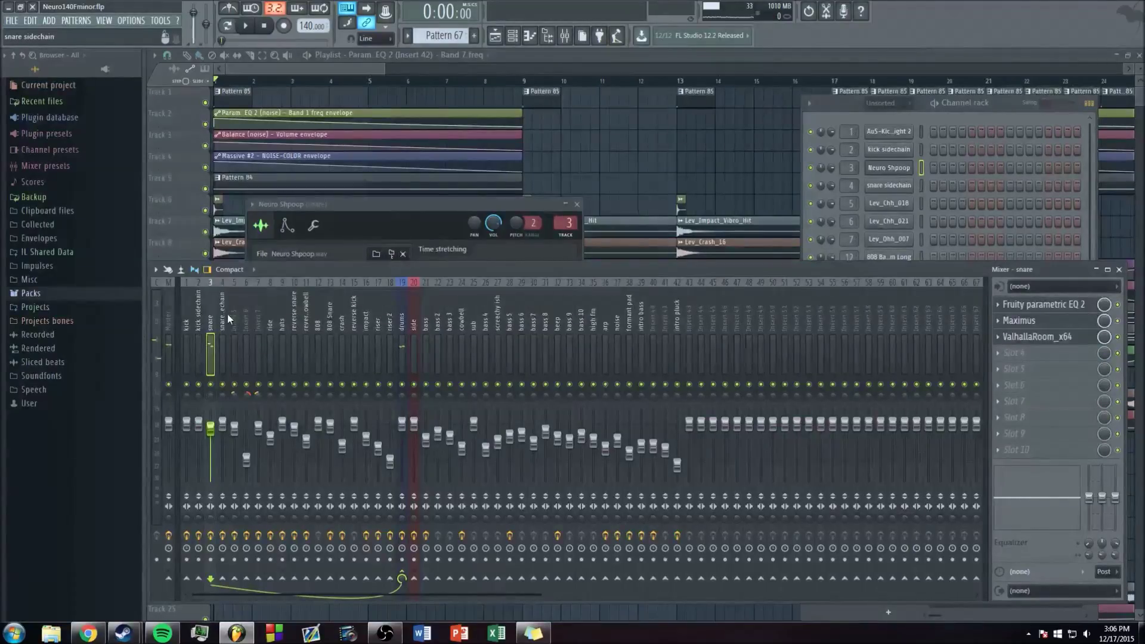
pyautogui.click(1035, 308)
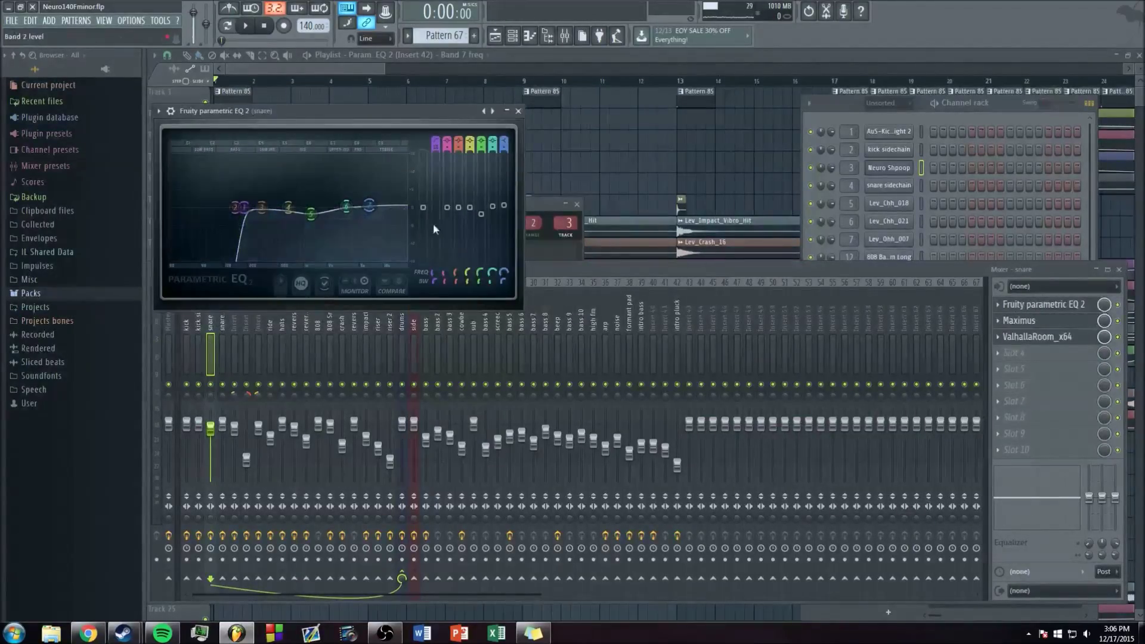
pyautogui.click(1068, 321)
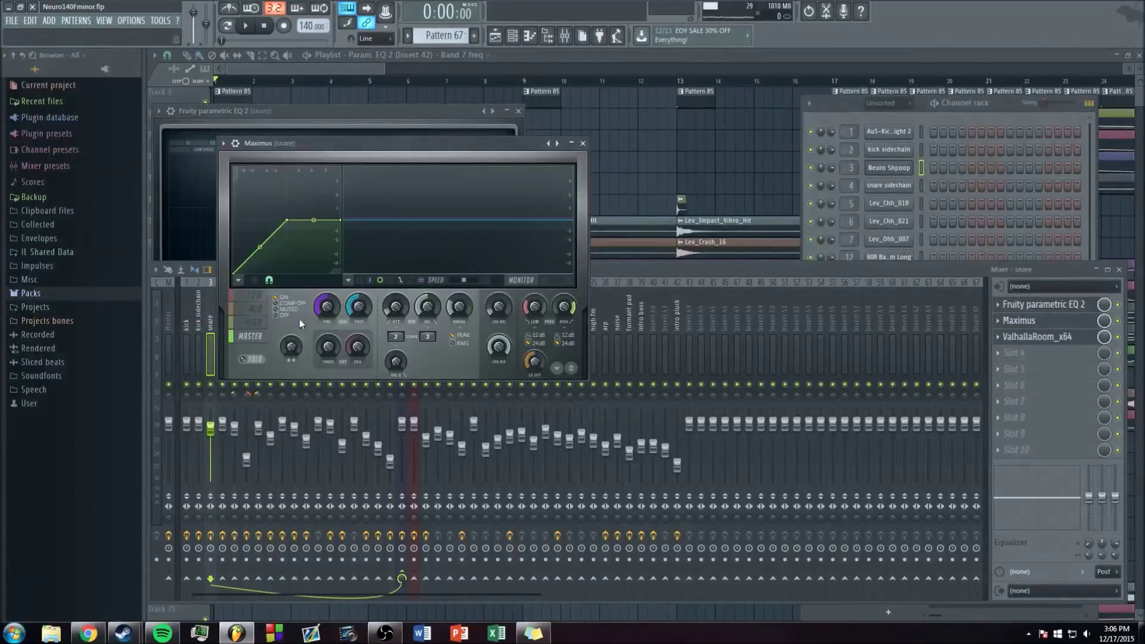
pyautogui.click(255, 322)
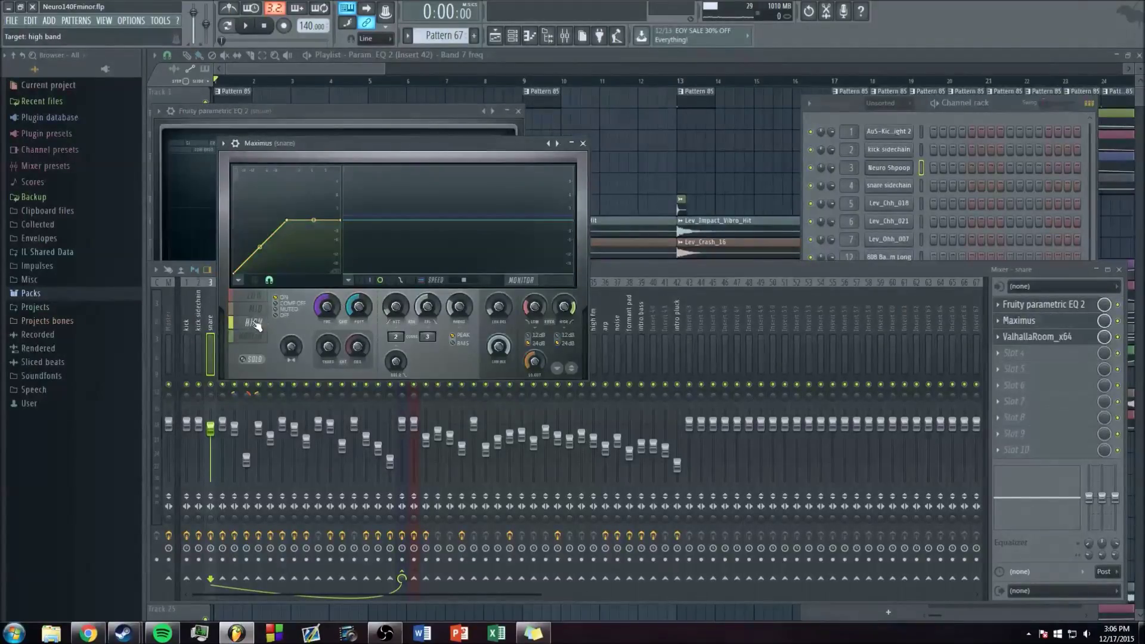
pyautogui.click(251, 337)
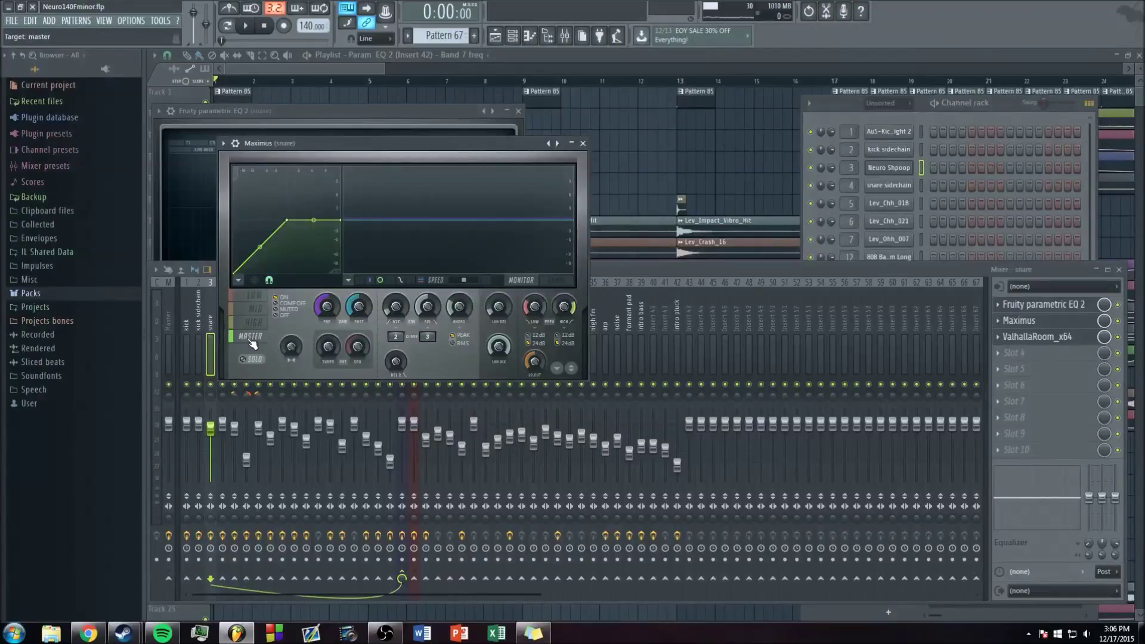
# Step: Inspect the ValhallaRoom_x64 reverb on the snare mixer track and the one on the hats track
pyautogui.click(1038, 337)
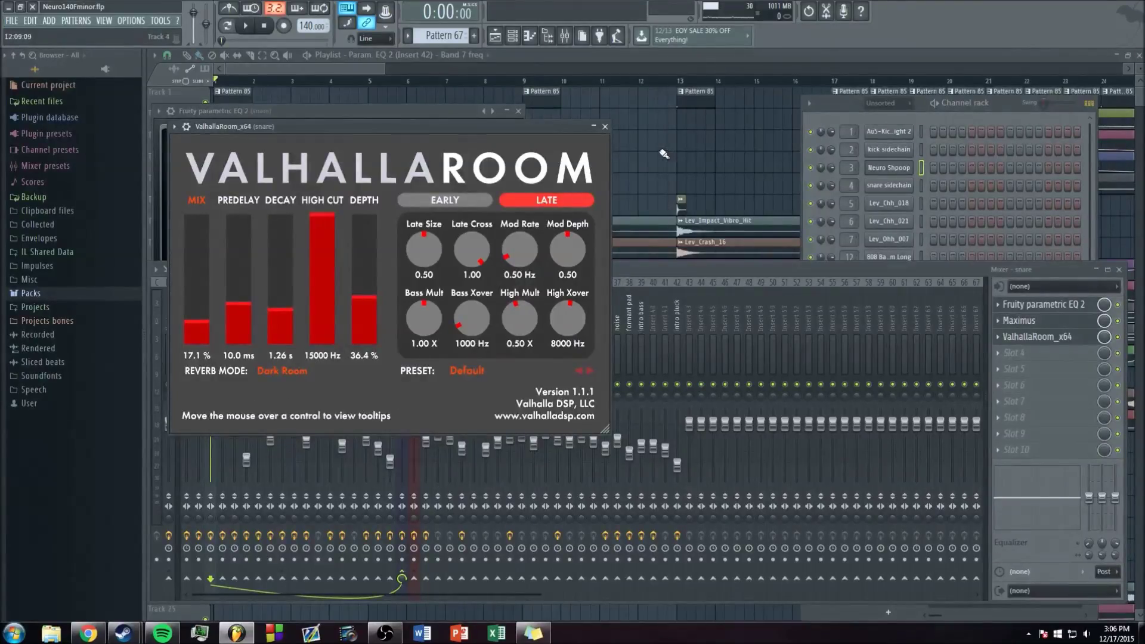
pyautogui.click(677, 316)
pyautogui.click(263, 322)
pyautogui.click(283, 324)
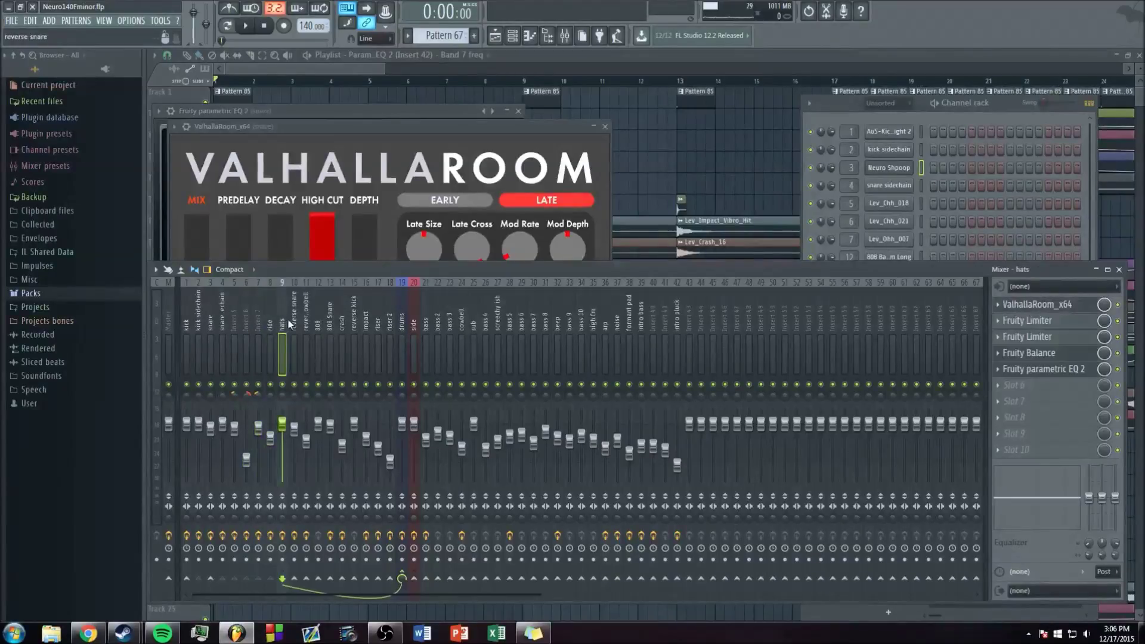
pyautogui.click(1038, 305)
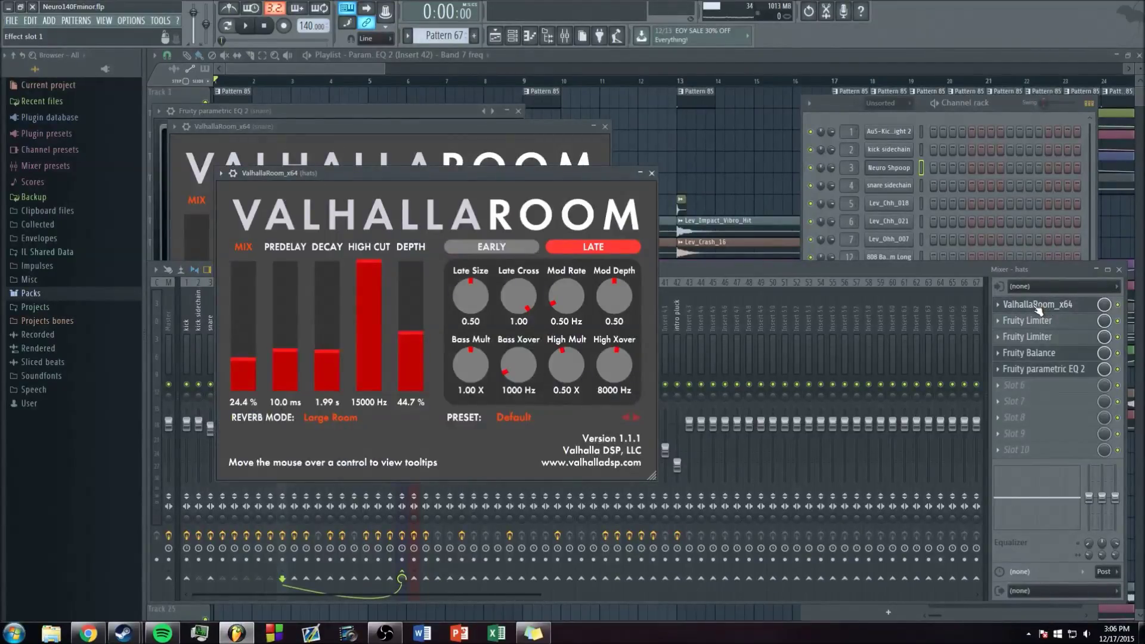
pyautogui.click(1035, 305)
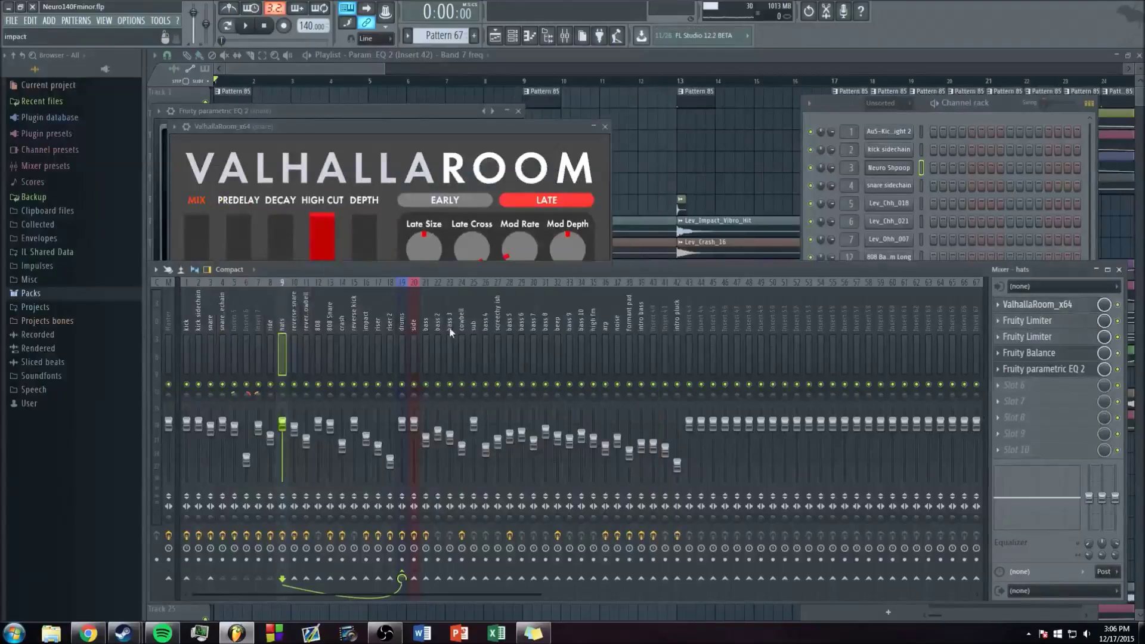
# Step: Review the routing of the Insert 7, ride and hats mixer tracks
pyautogui.press('Left')
pyautogui.press('Left')
pyautogui.press('Left')
pyautogui.press('Left')
pyautogui.press('Right')
pyautogui.press('Right')
pyautogui.press('Right')
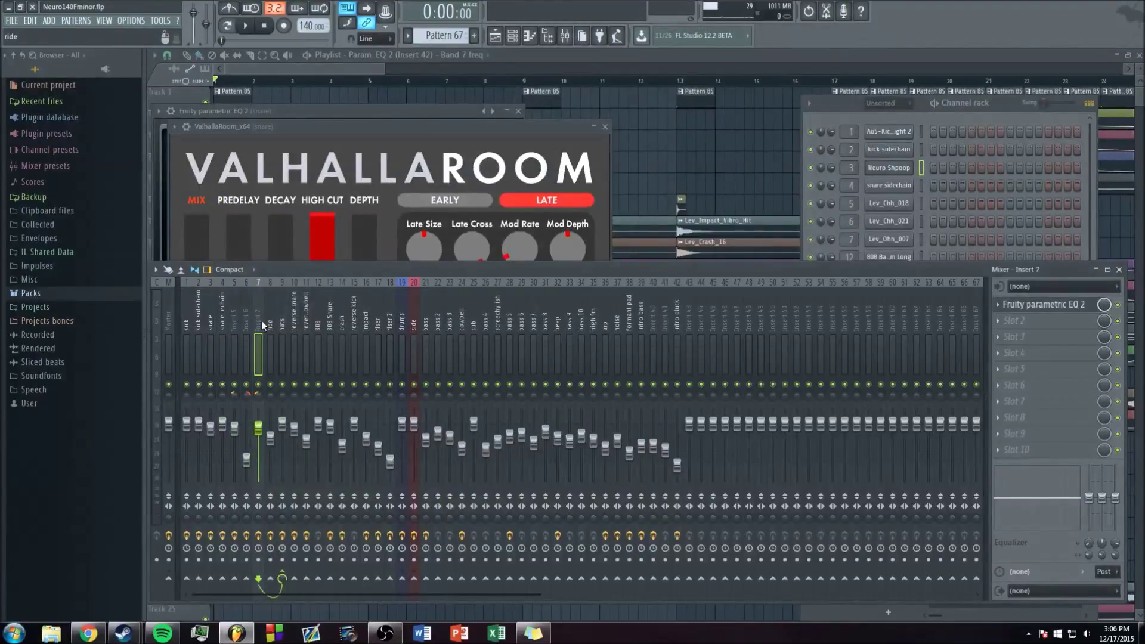
pyautogui.click(281, 324)
pyautogui.click(273, 324)
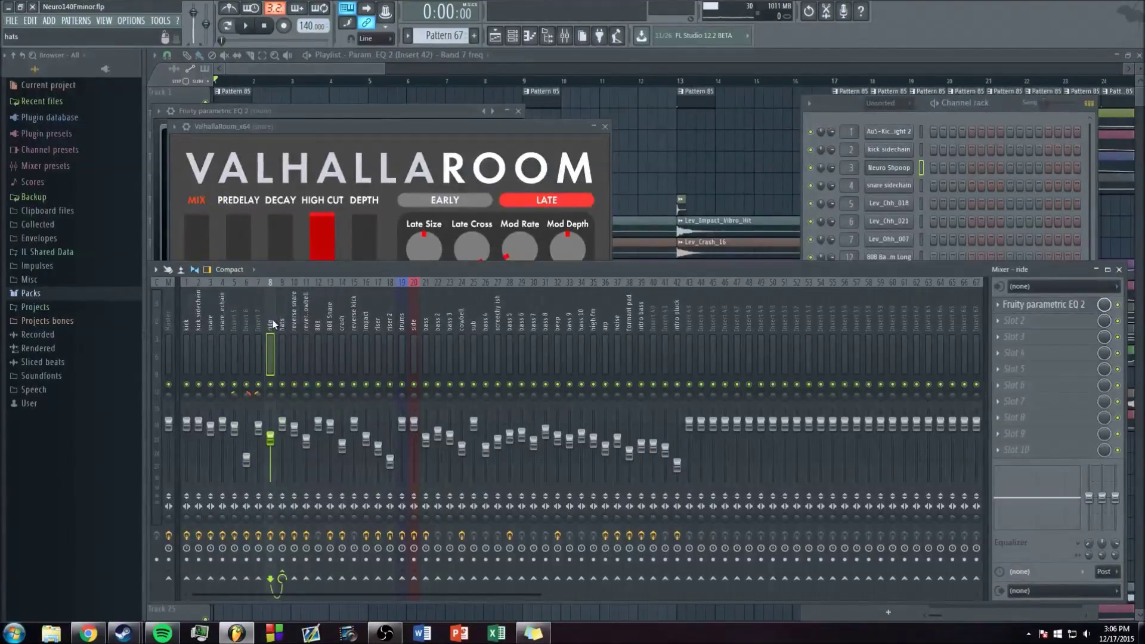
pyautogui.click(285, 324)
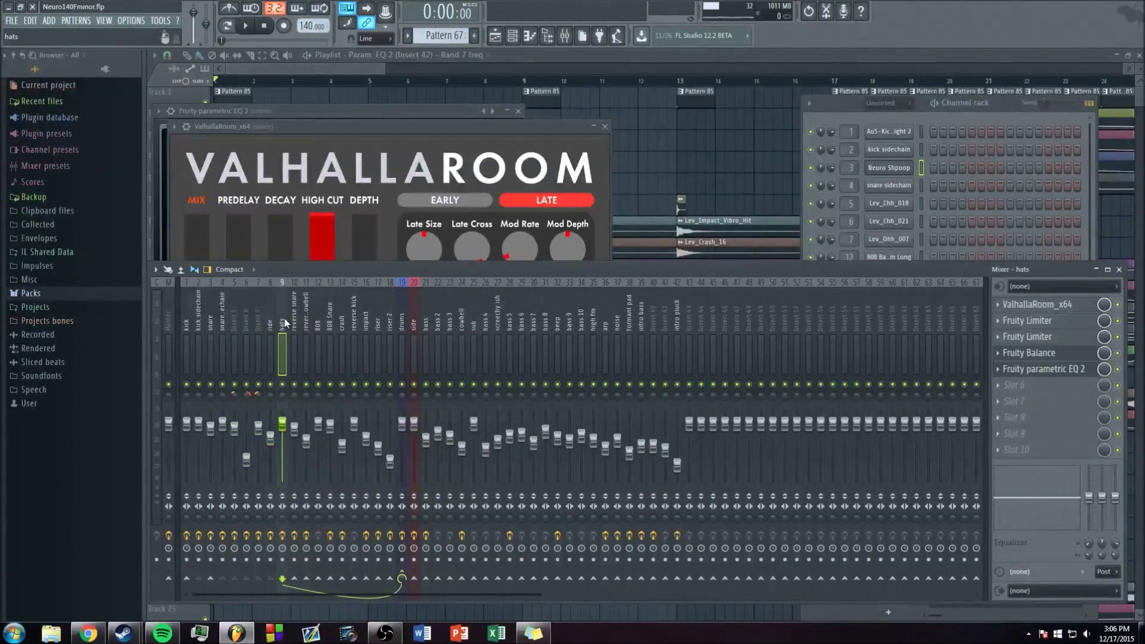
# Step: Inspect the ValhallaRoom_x64, first Fruity Limiter, Fruity Balance and Fruity parametric EQ 2 effects on the hats track, and return to the playlist
pyautogui.click(1036, 305)
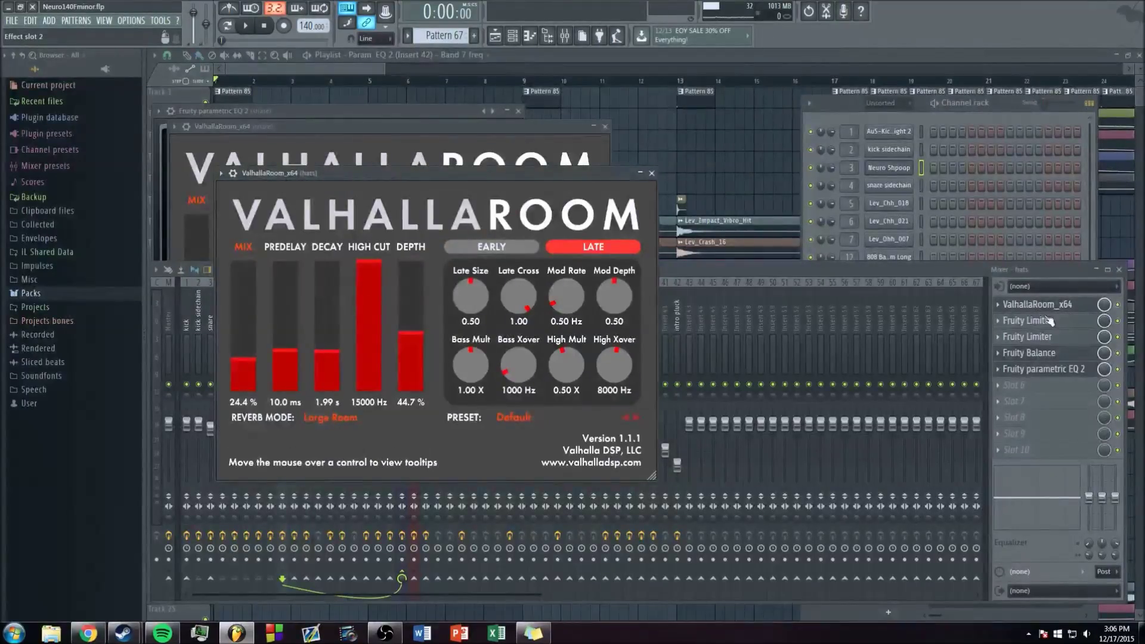
pyautogui.click(1028, 321)
pyautogui.moveTo(354, 152)
pyautogui.mouseDown()
pyautogui.moveTo(496, 126)
pyautogui.moveTo(371, 168)
pyautogui.mouseUp()
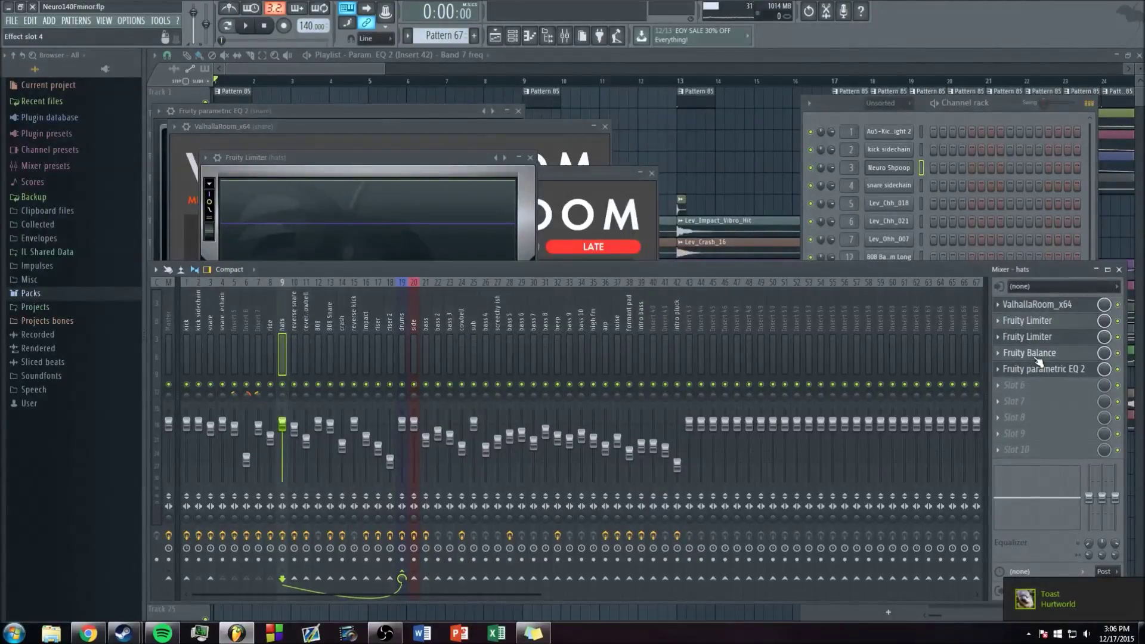
pyautogui.click(1032, 354)
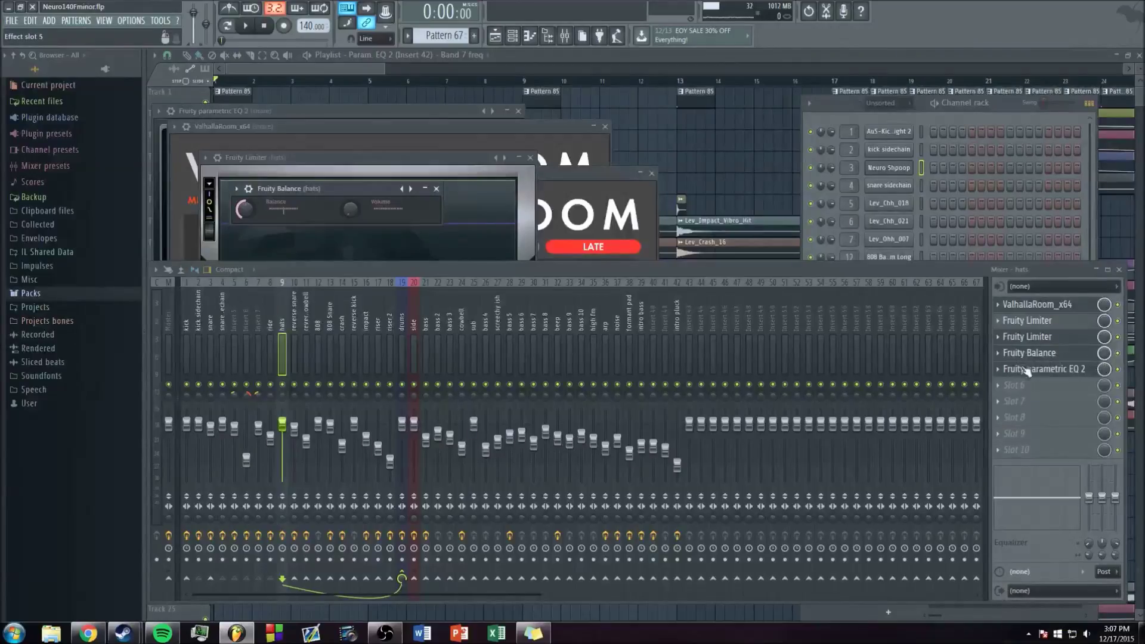
pyautogui.click(1041, 369)
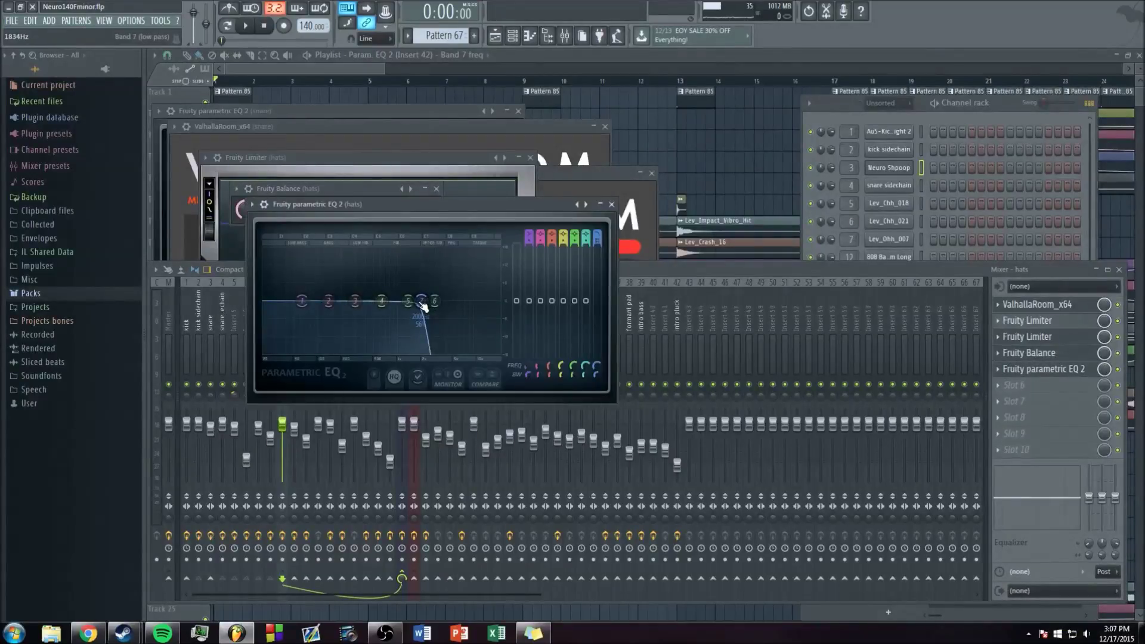
pyautogui.click(673, 160)
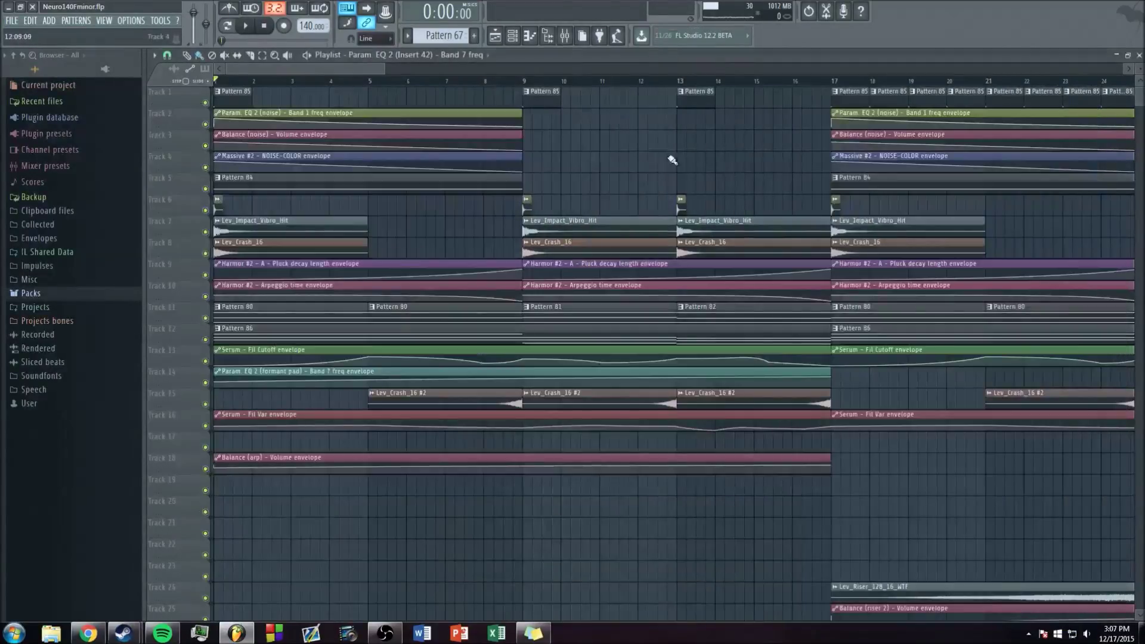
# Step: Show the mixer with the channel rack and audition the Au5 kick and Neuro Shpoop snare channels
pyautogui.scroll(1, 338, 69)
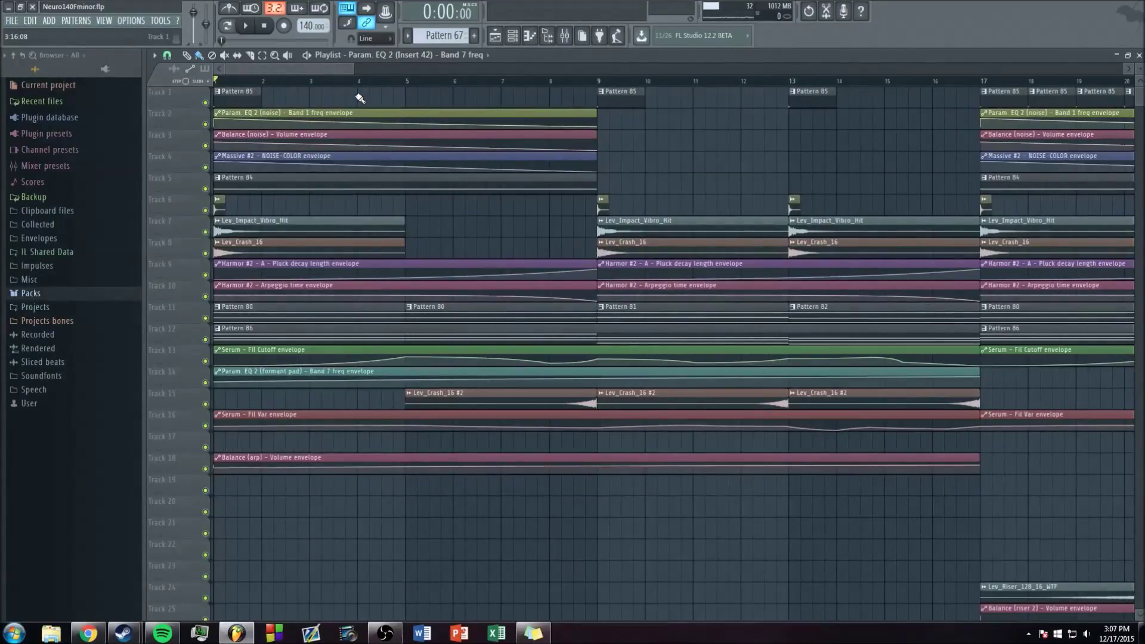
pyautogui.scroll(-1, 324, 63)
pyautogui.click(564, 35)
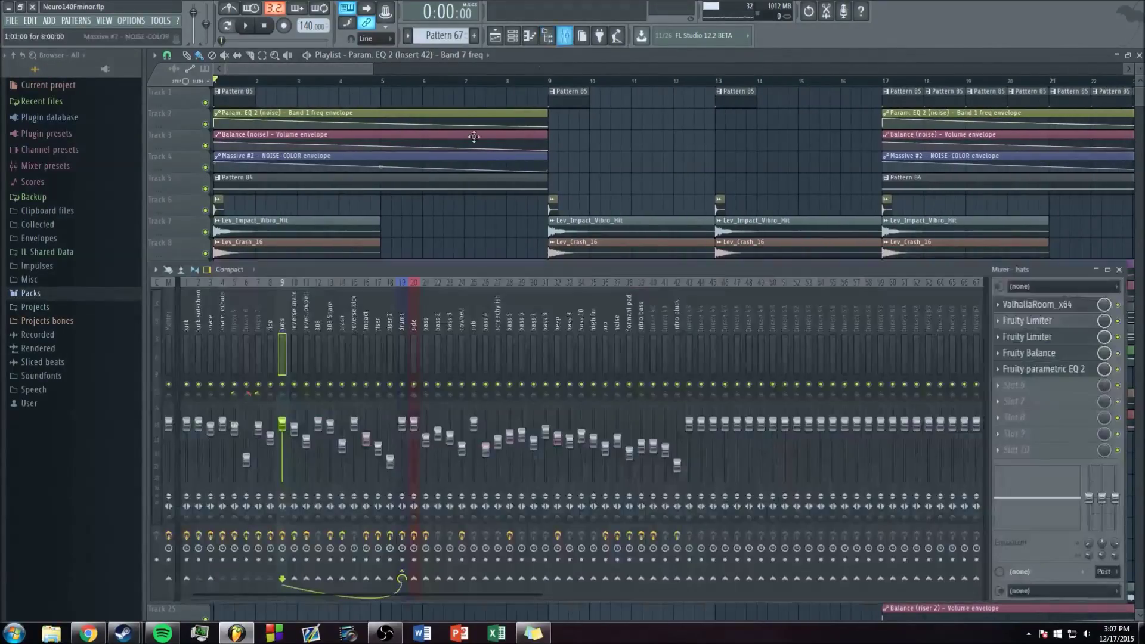
pyautogui.click(548, 35)
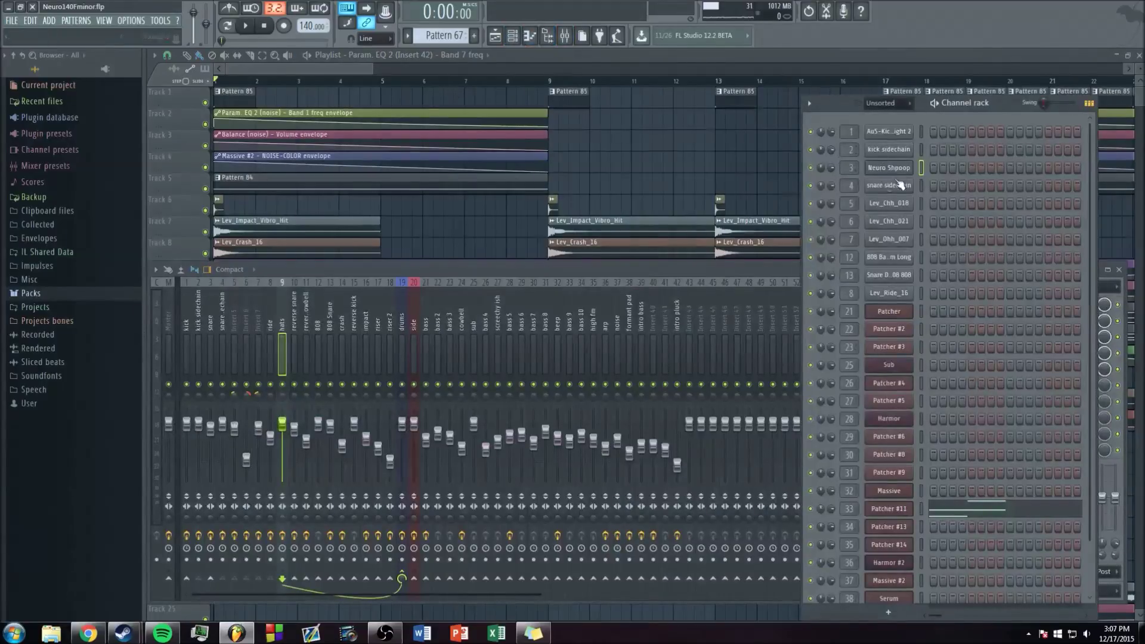
pyautogui.click(901, 136)
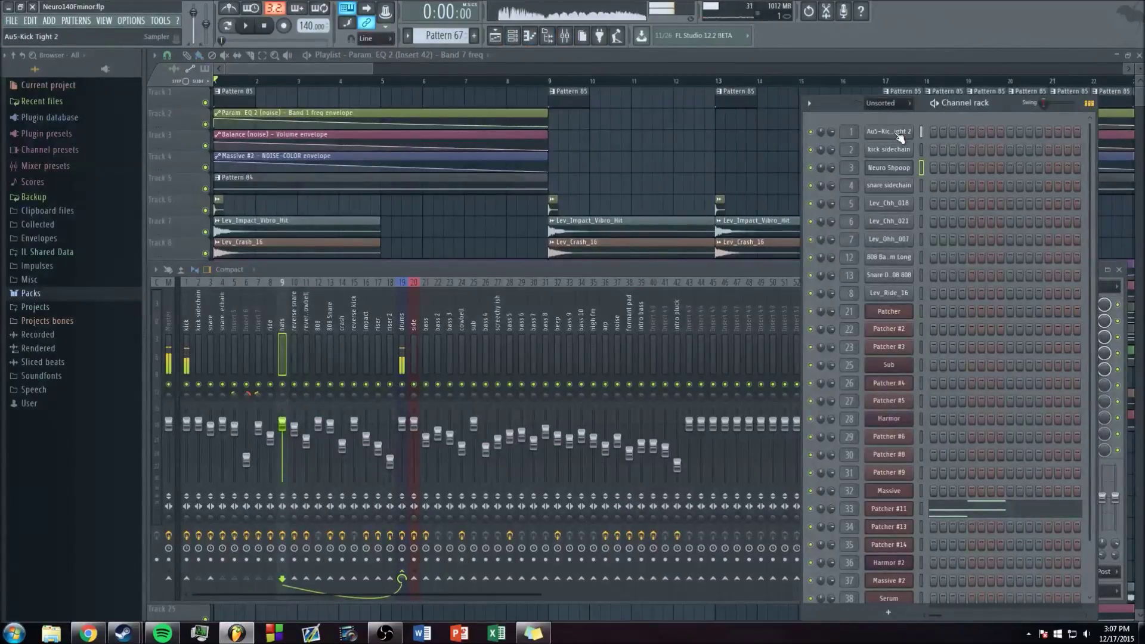
pyautogui.click(893, 169)
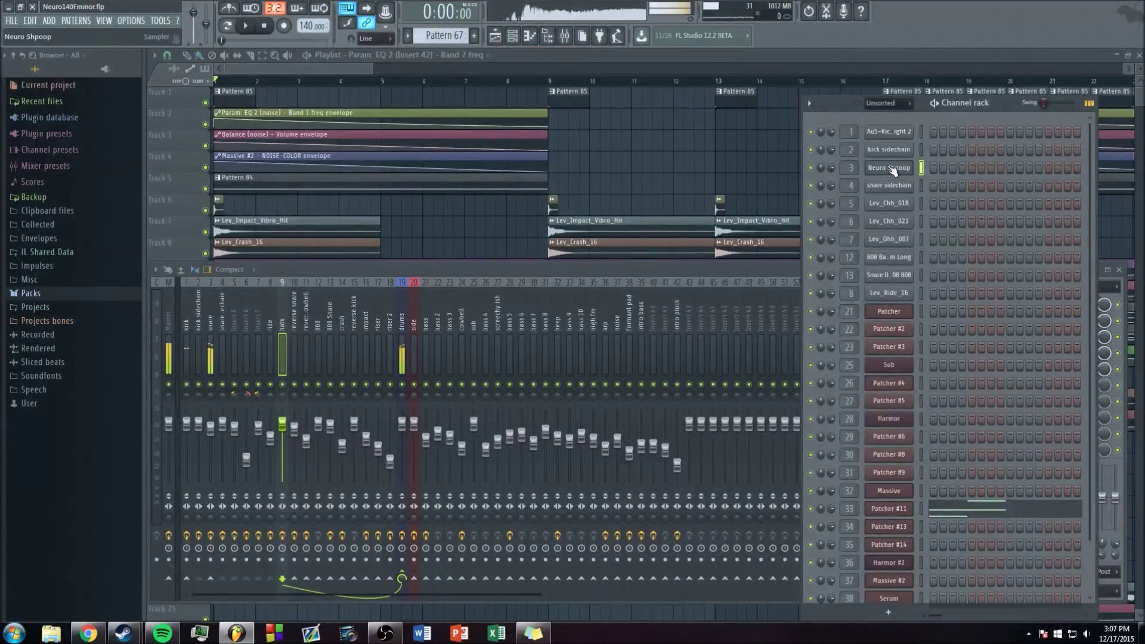
# Step: Show the sample settings of the 808 Bass Am Long, Snare Drum 008 808 and Lev_Ride_16 channels, and close all windows
pyautogui.click(895, 258)
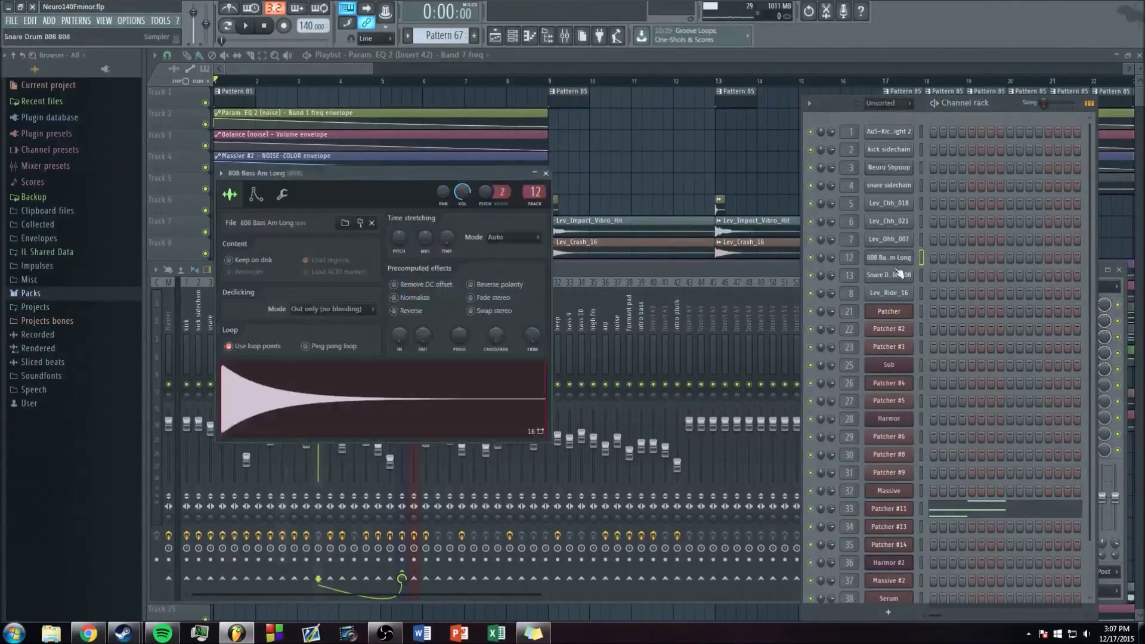
pyautogui.press('Down')
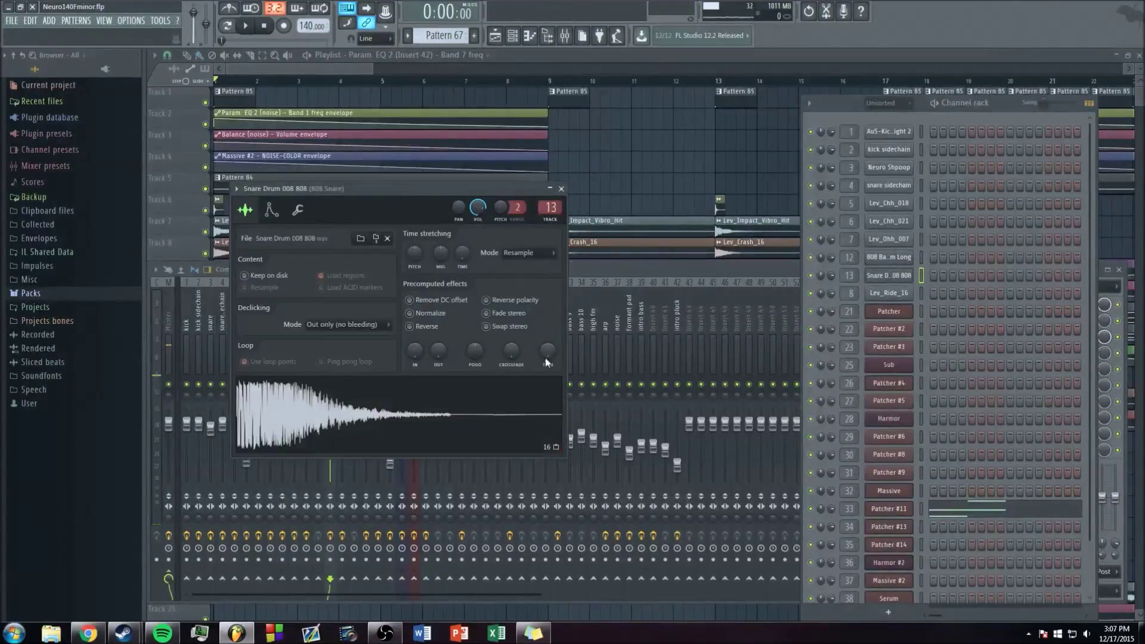
pyautogui.press('Down')
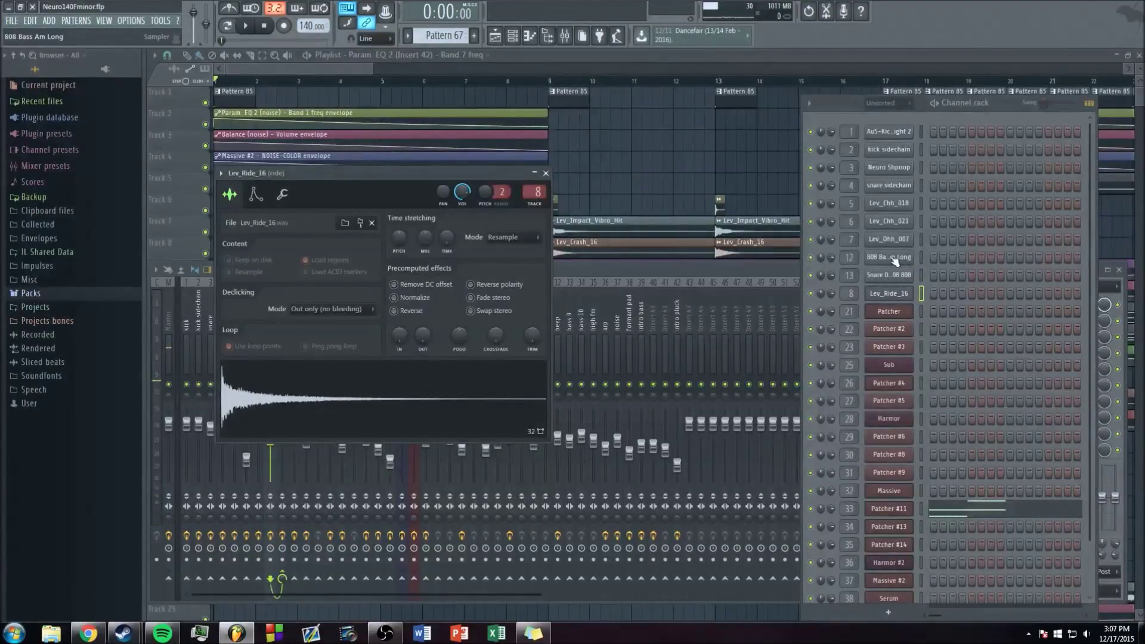
pyautogui.press('F12')
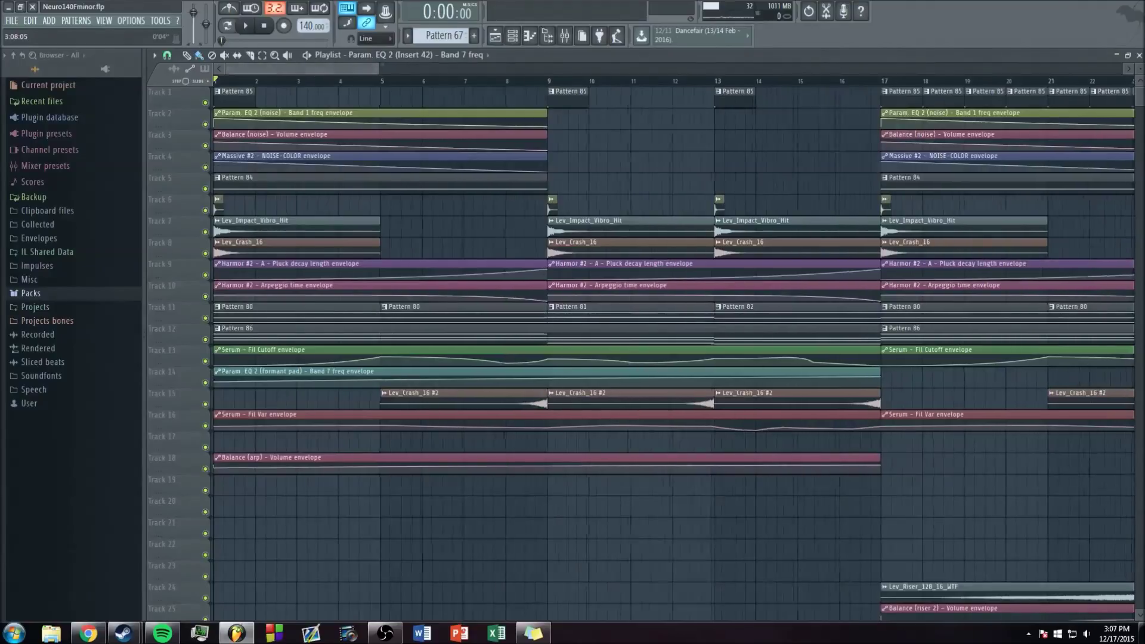
# Step: Look over the playlist's intro clips and inspect the Fruity parametric EQ 2 on the impact mixer track
pyautogui.scroll(-2, 564, 154)
pyautogui.scroll(-2, 399, 67)
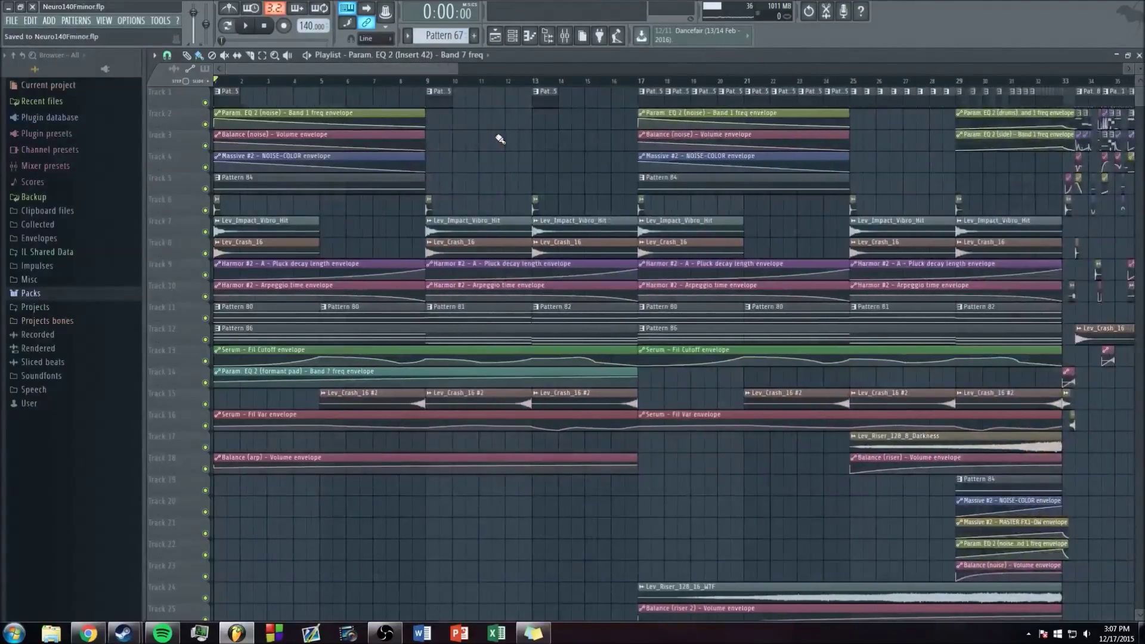
pyautogui.scroll(2, 400, 70)
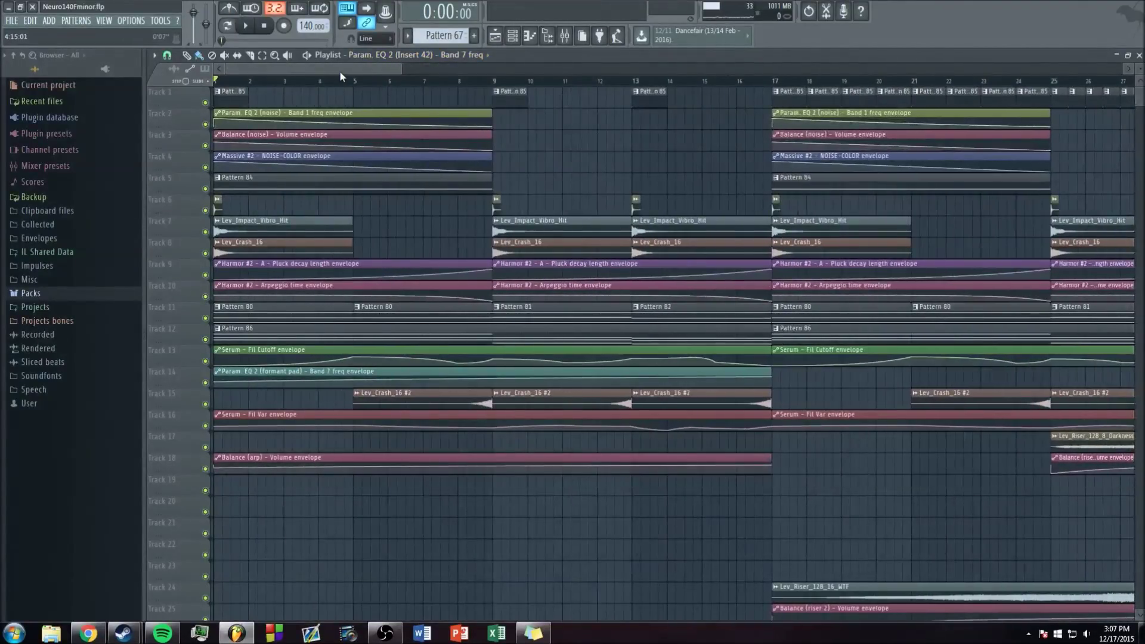
pyautogui.scroll(2, 340, 73)
pyautogui.scroll(1, 300, 80)
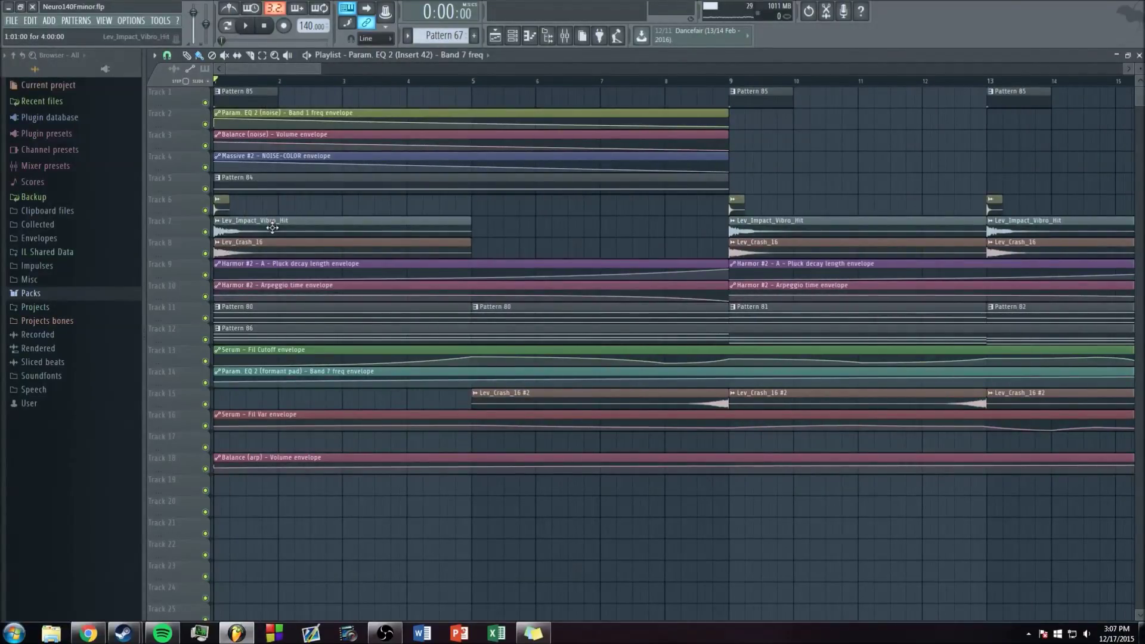
pyautogui.press('F9')
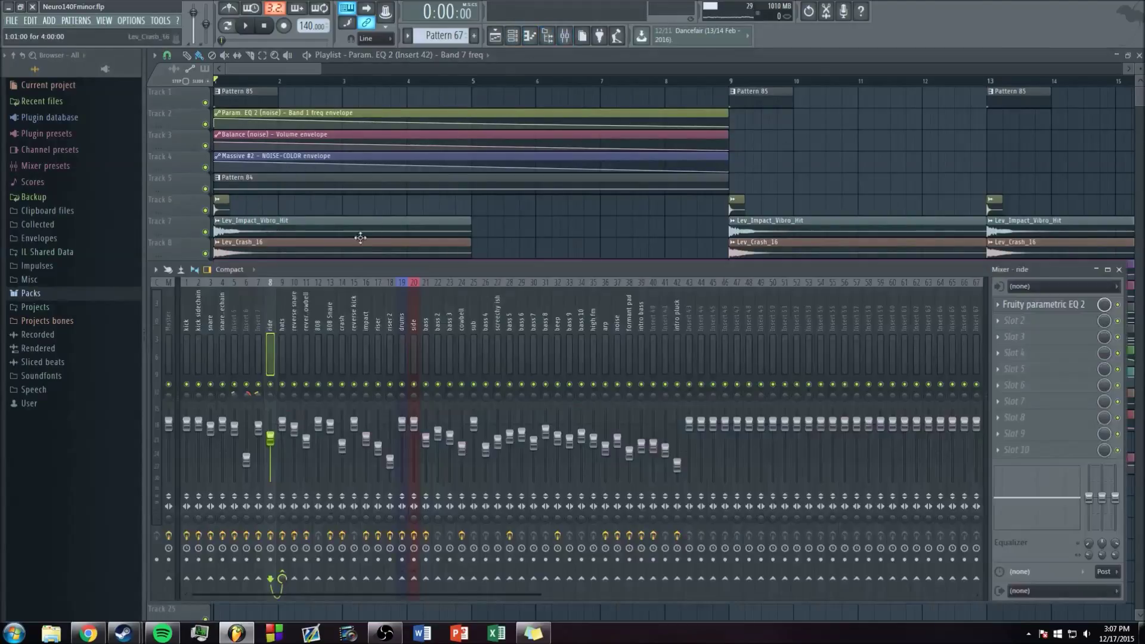
pyautogui.click(364, 324)
pyautogui.click(1021, 305)
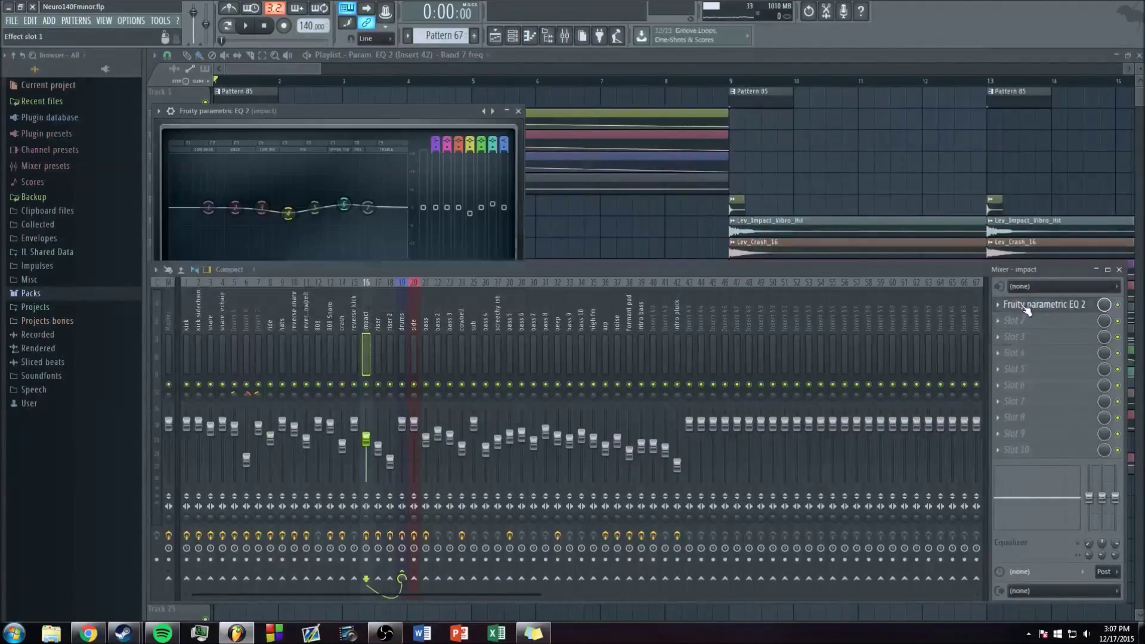
pyautogui.click(560, 272)
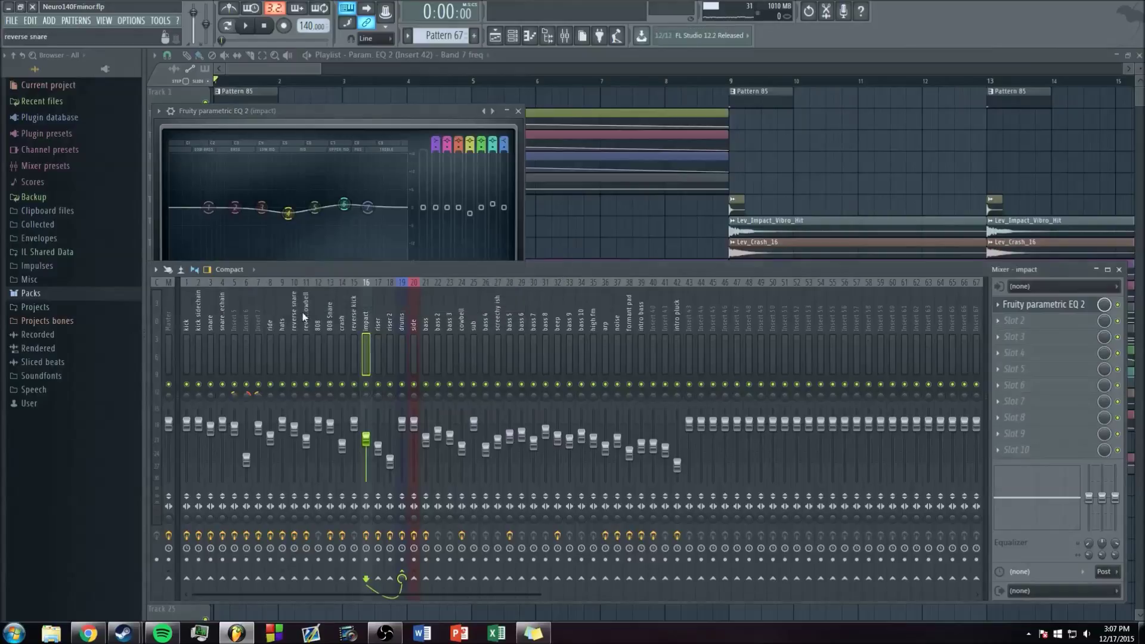
# Step: Inspect the ValhallaRoom_x64 reverb on the crash mixer track and close all windows
pyautogui.click(343, 324)
pyautogui.click(1036, 320)
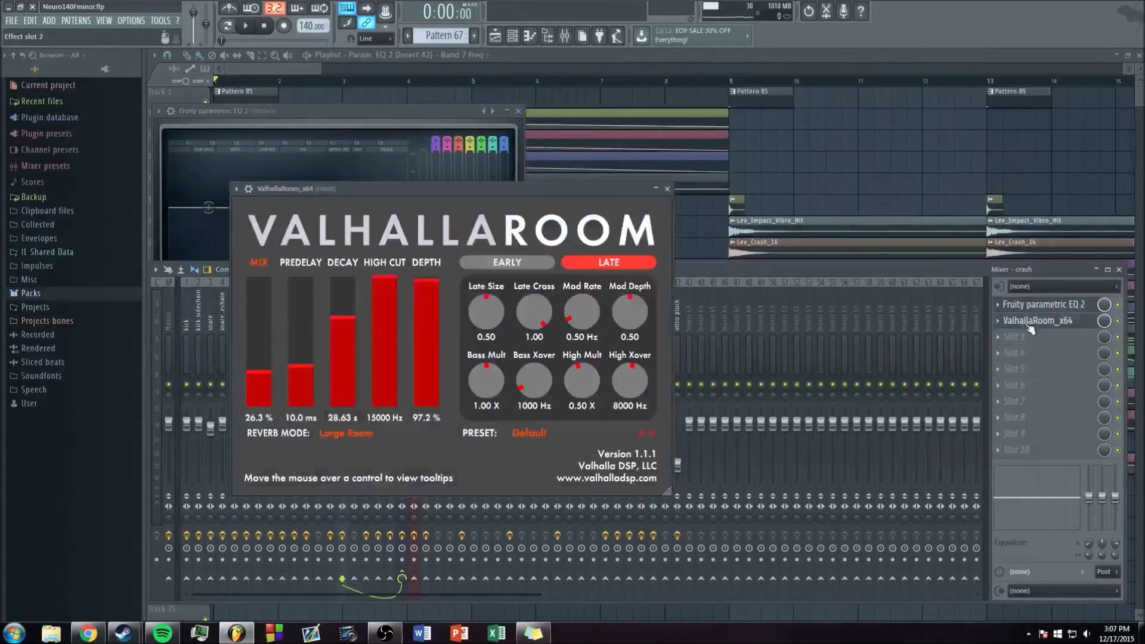
pyautogui.click(1038, 309)
pyautogui.press('F12')
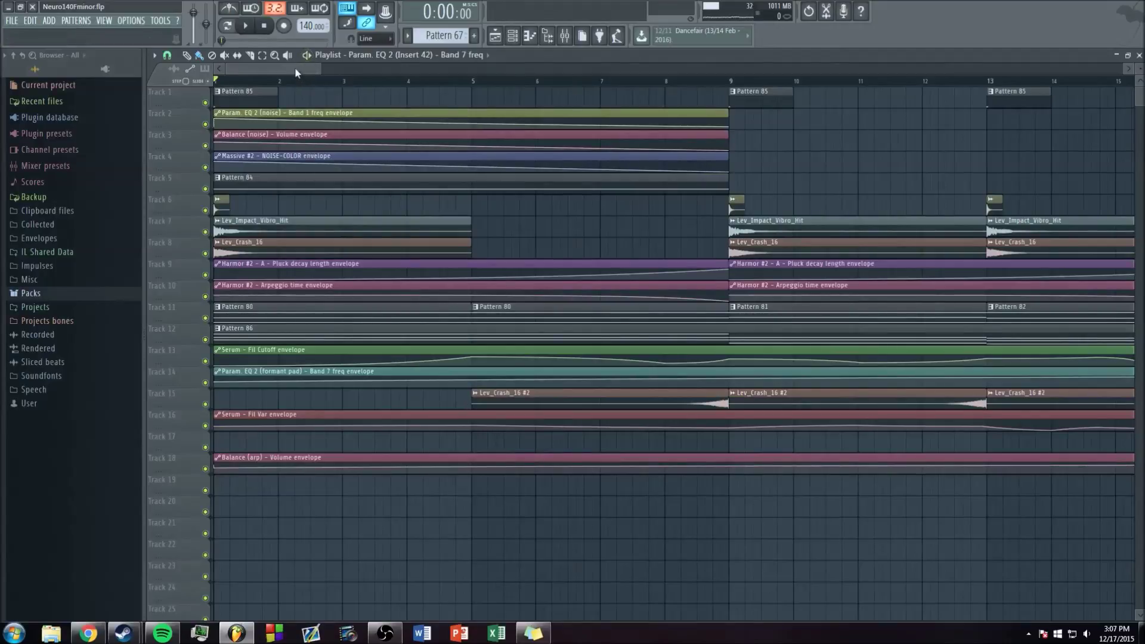
# Step: Show the Massive #2 noise synth from the channel rack and move its window clear of the playlist clips
pyautogui.scroll(2, 294, 66)
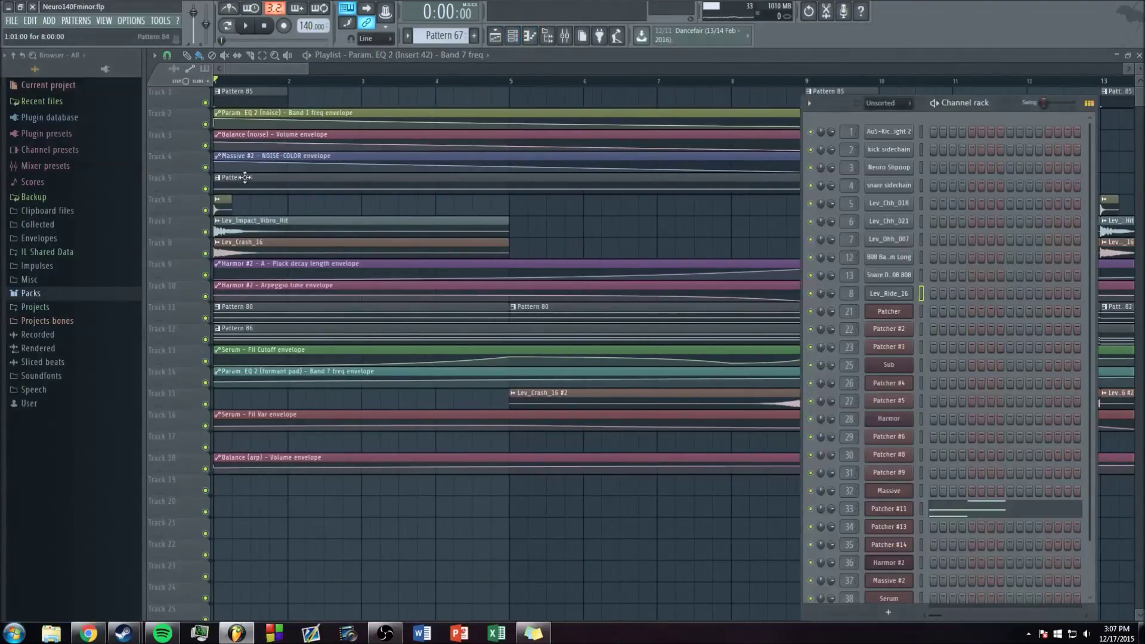
pyautogui.scroll(-3, 1025, 378)
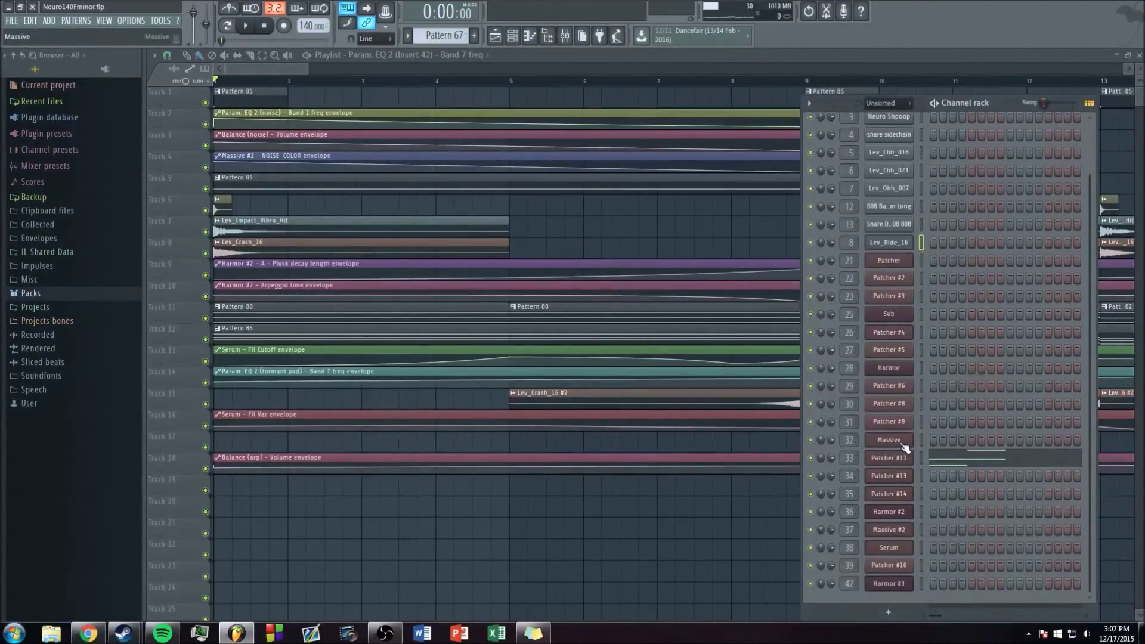
pyautogui.press('space')
pyautogui.press('space')
pyautogui.click(905, 530)
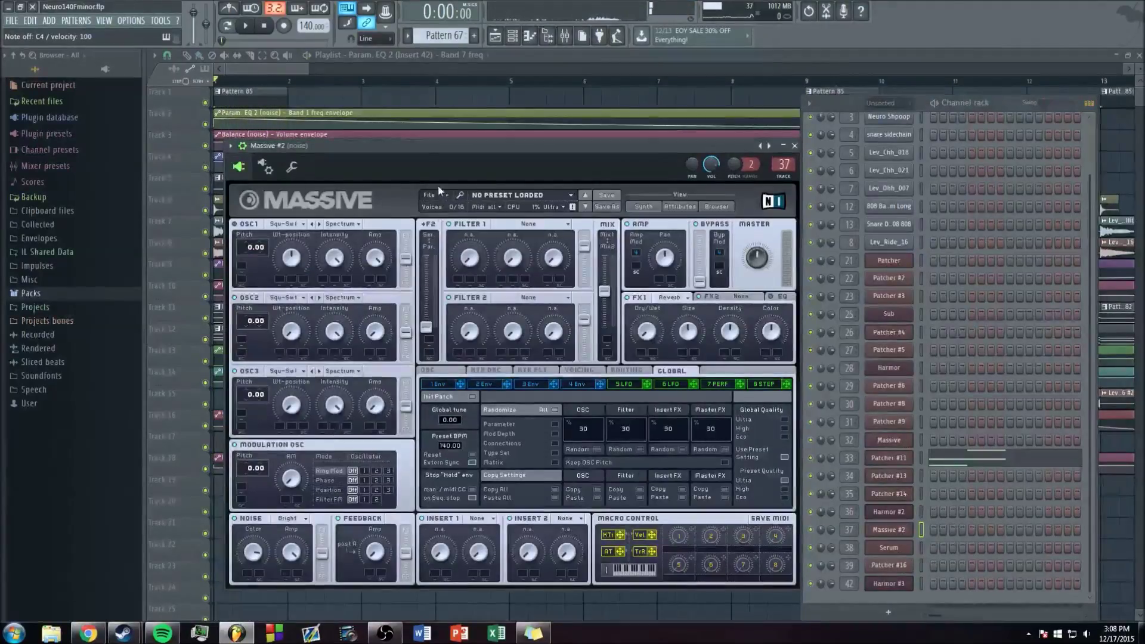
pyautogui.moveTo(423, 145); pyautogui.dragTo(738, 114)
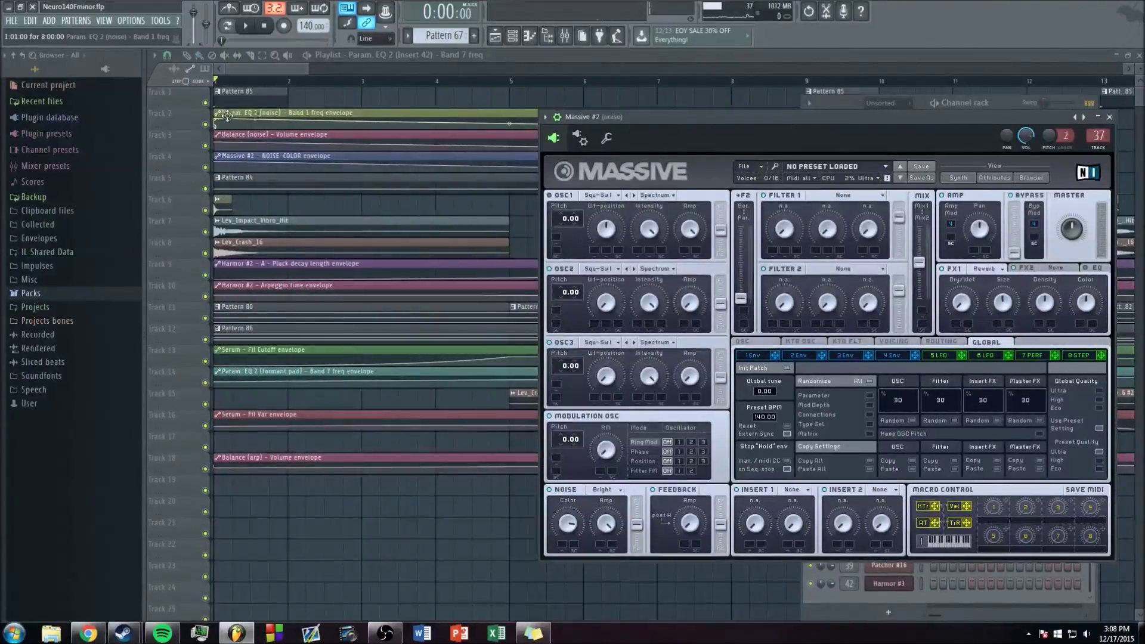
# Step: Inspect the Fruity parametric EQ 2 on the noise mixer track, placing its window beside the Massive #2 synth
pyautogui.click(564, 35)
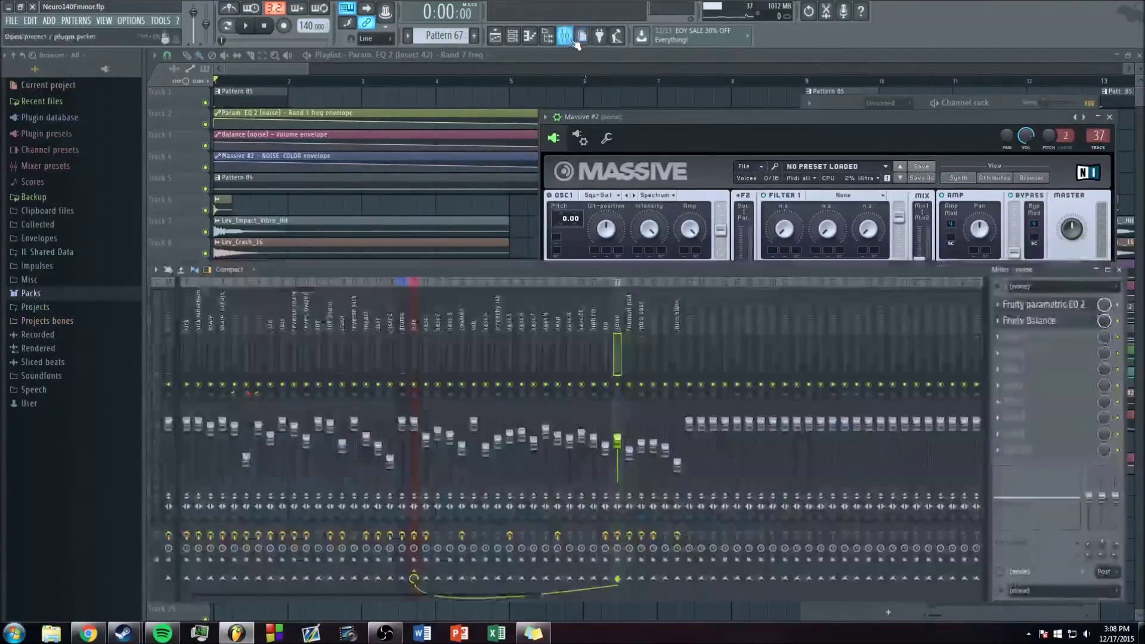
pyautogui.click(1061, 305)
pyautogui.moveTo(403, 178); pyautogui.dragTo(451, 277)
pyautogui.moveTo(590, 117); pyautogui.dragTo(666, 112)
pyautogui.moveTo(482, 287); pyautogui.dragTo(414, 299)
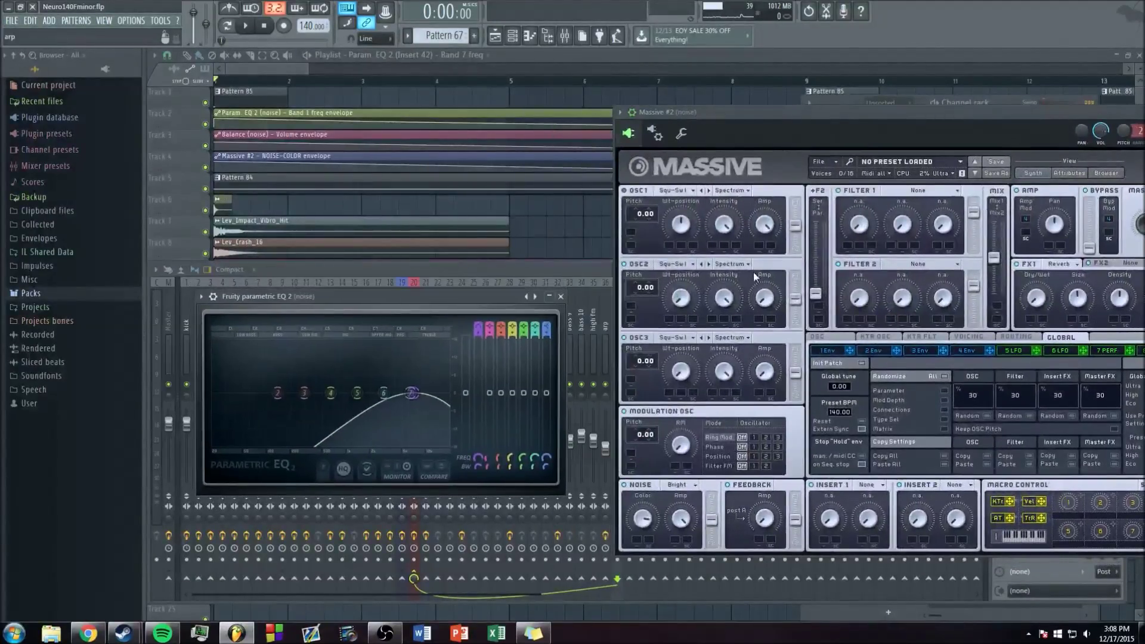
# Step: Bring the full Massive #2 window into view, play the noise part alongside its EQ, and close all windows
pyautogui.moveTo(944, 113); pyautogui.dragTo(888, 166)
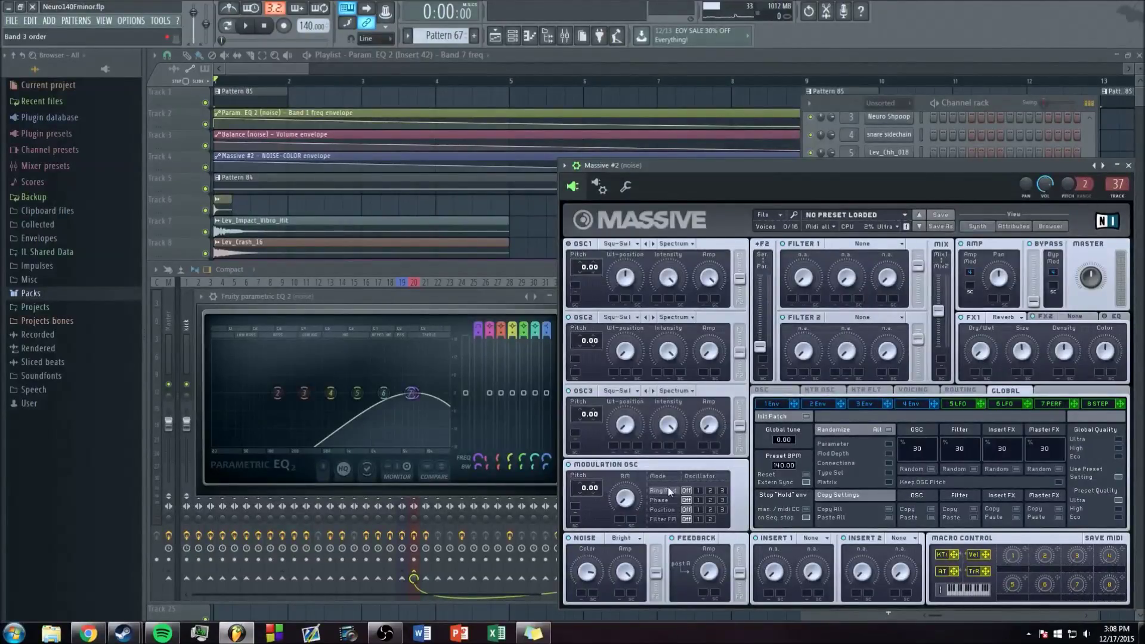
pyautogui.press('space')
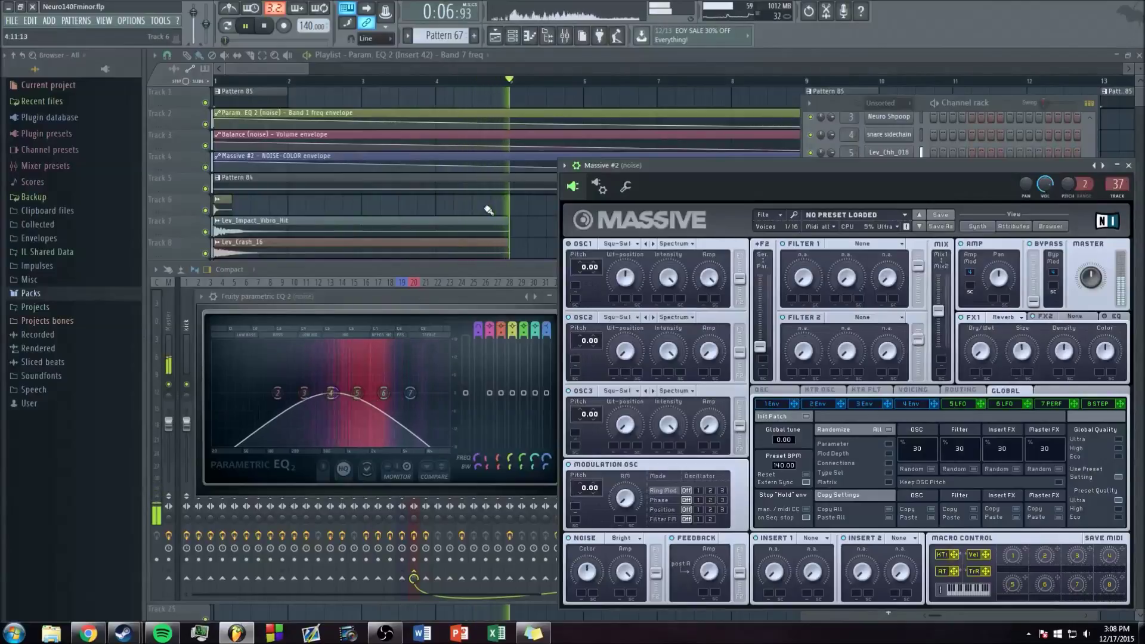
pyautogui.press('space')
pyautogui.press('F12')
# Step: Show the Lev_Cowbell_05 sample's channel settings and locate it in the Black Octopus - Leviathan pack's World Percussion folder
pyautogui.scroll(-3, 427, 103)
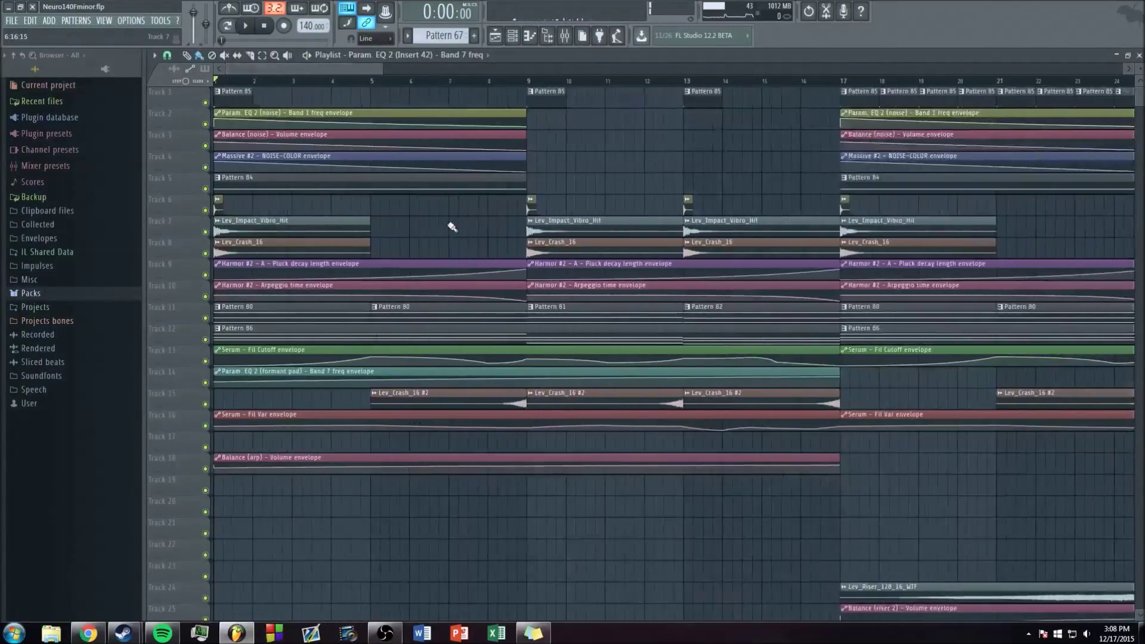
pyautogui.scroll(2, 280, 68)
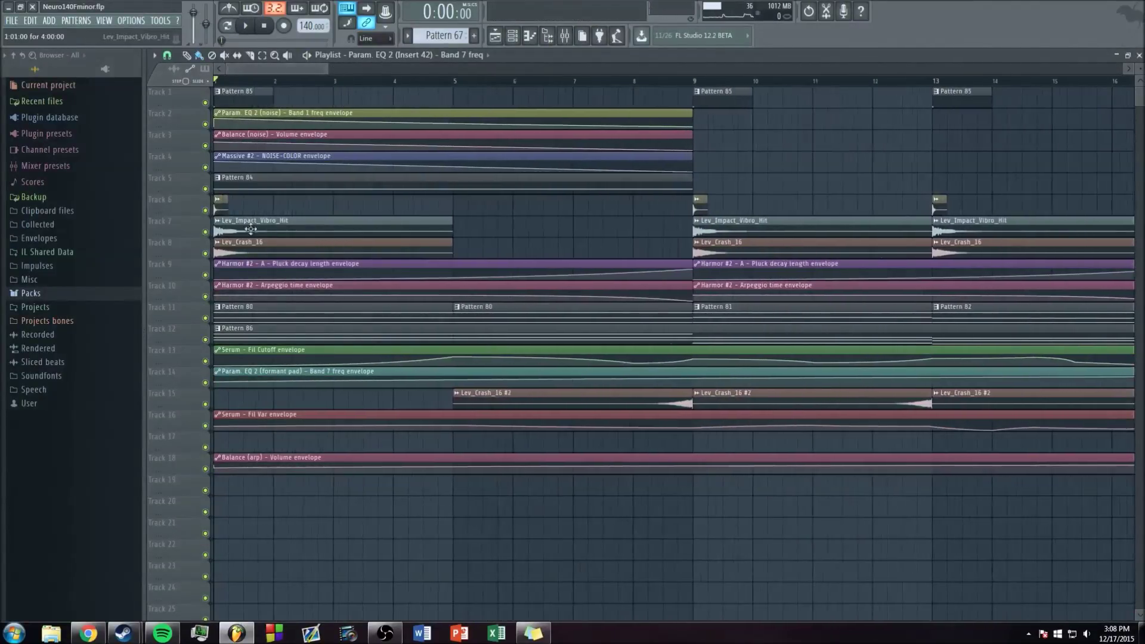
pyautogui.doubleClick(220, 208)
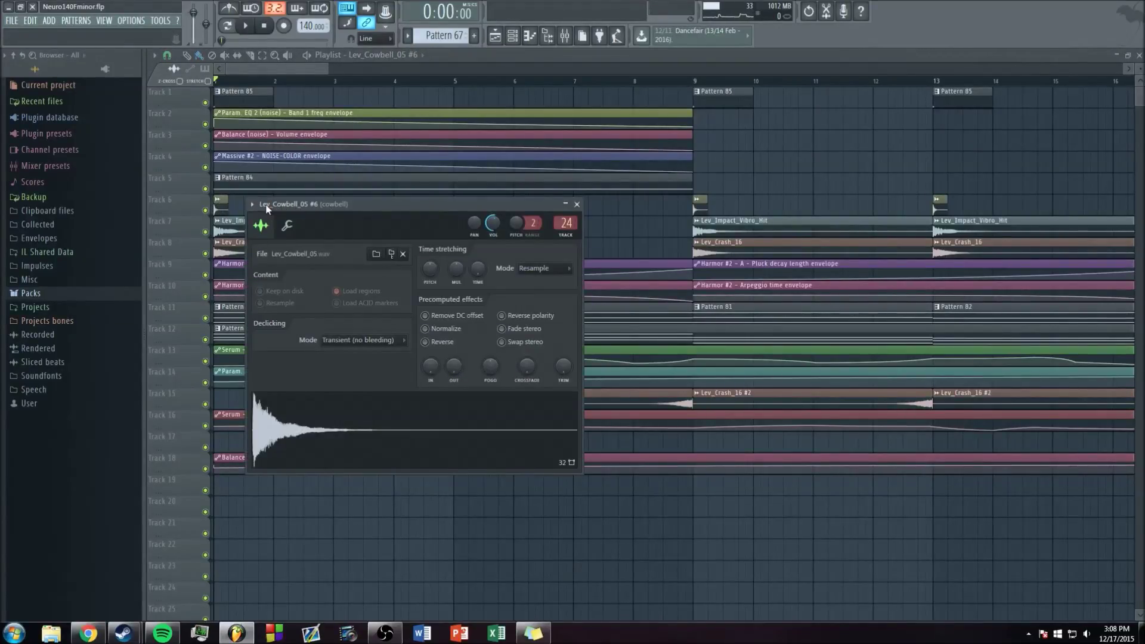
pyautogui.click(41, 294)
pyautogui.click(48, 321)
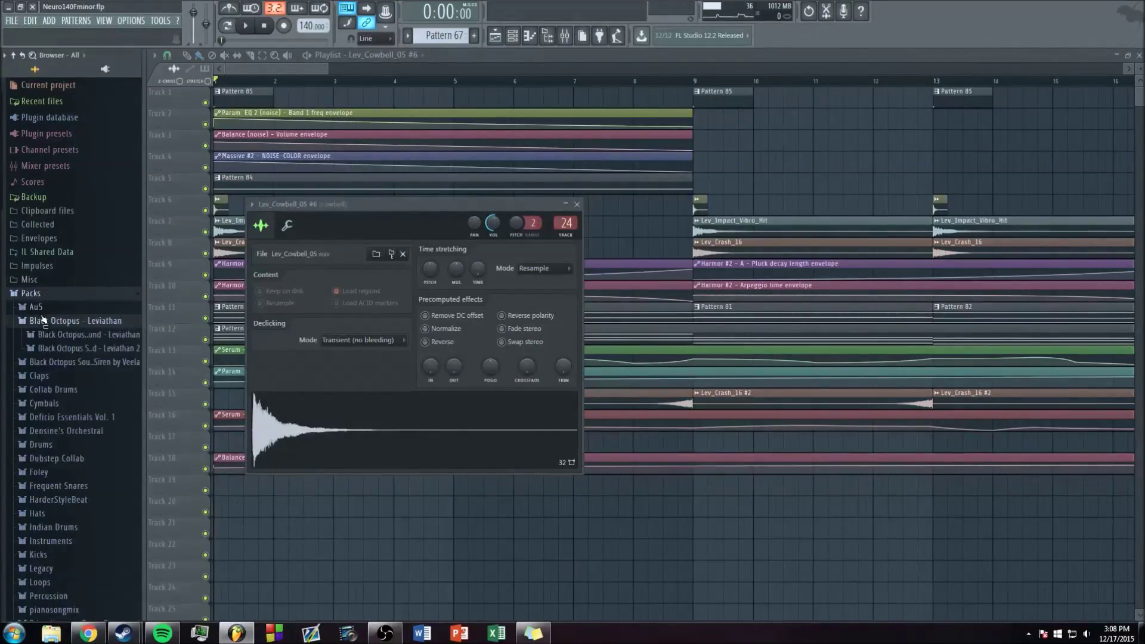
pyautogui.click(70, 335)
pyautogui.click(79, 389)
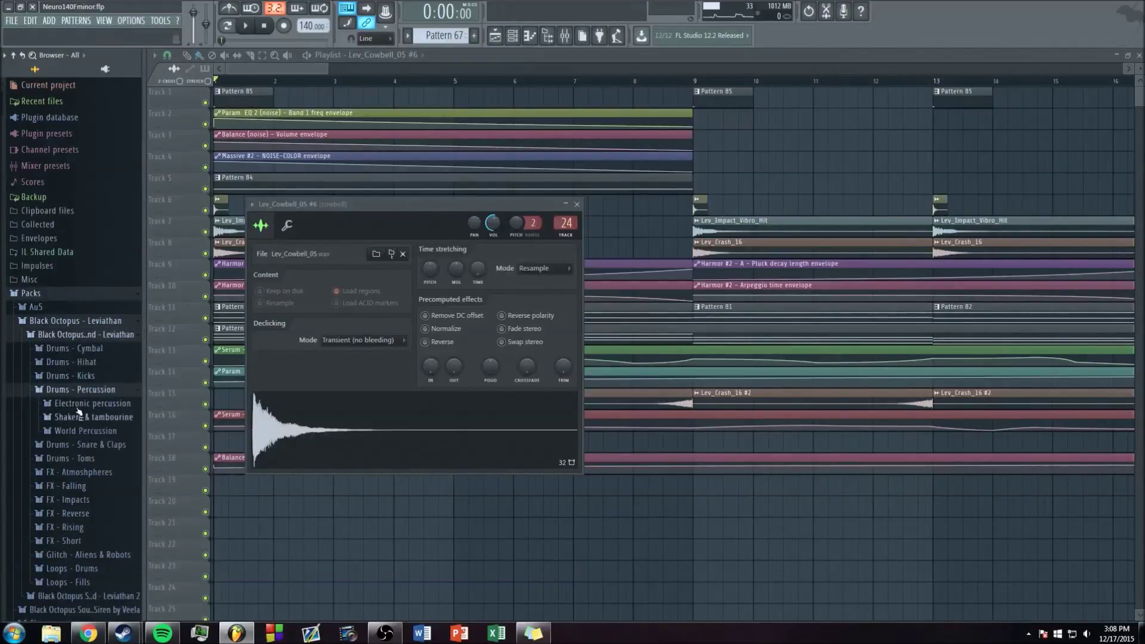
pyautogui.click(85, 431)
pyautogui.scroll(-10, 84, 418)
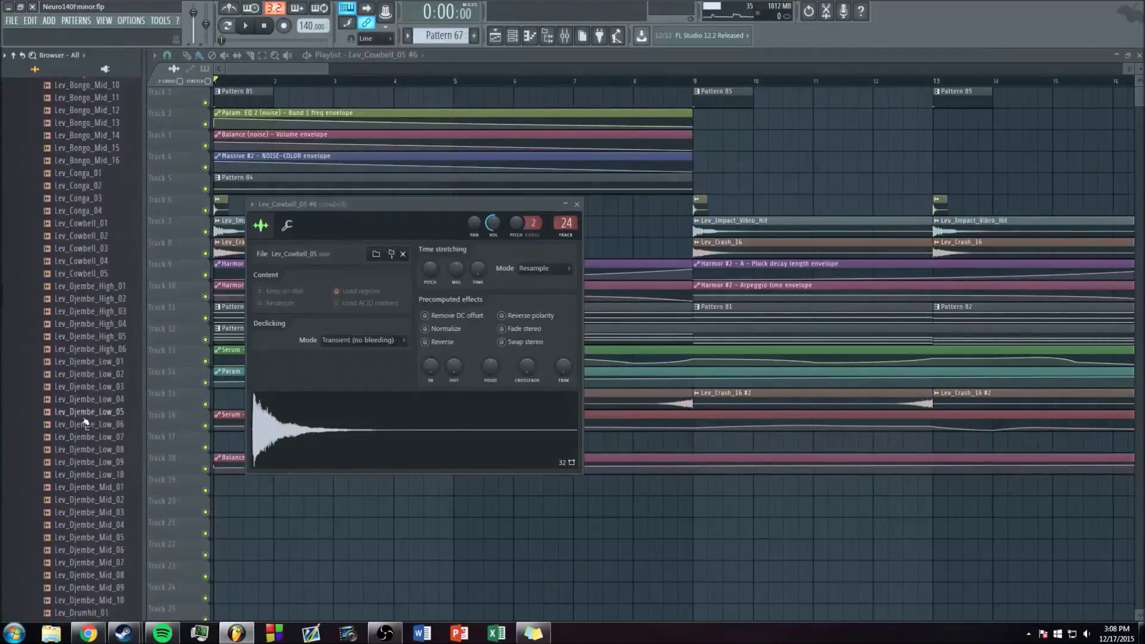
# Step: Close the cowbell channel window, audition the cowbell clip with playlist Track 6 soloed, and restore the other tracks
pyautogui.click(449, 58)
pyautogui.scroll(-1, 315, 70)
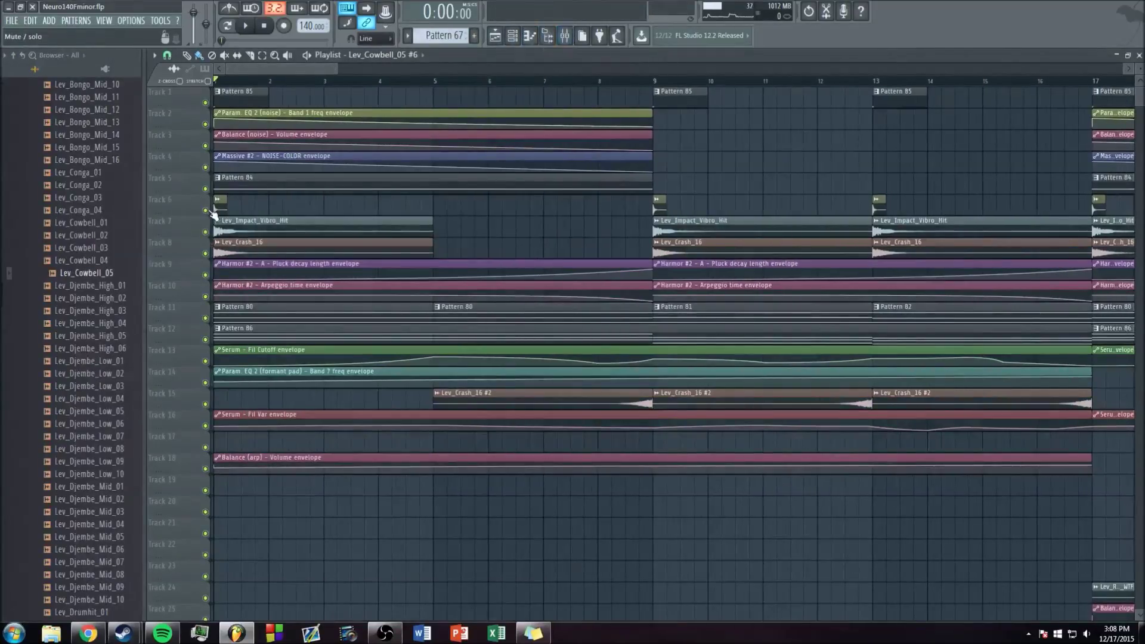
pyautogui.rightClick(205, 210)
pyautogui.press('space')
pyautogui.press('F9')
pyautogui.press('space')
pyautogui.rightClick(206, 210)
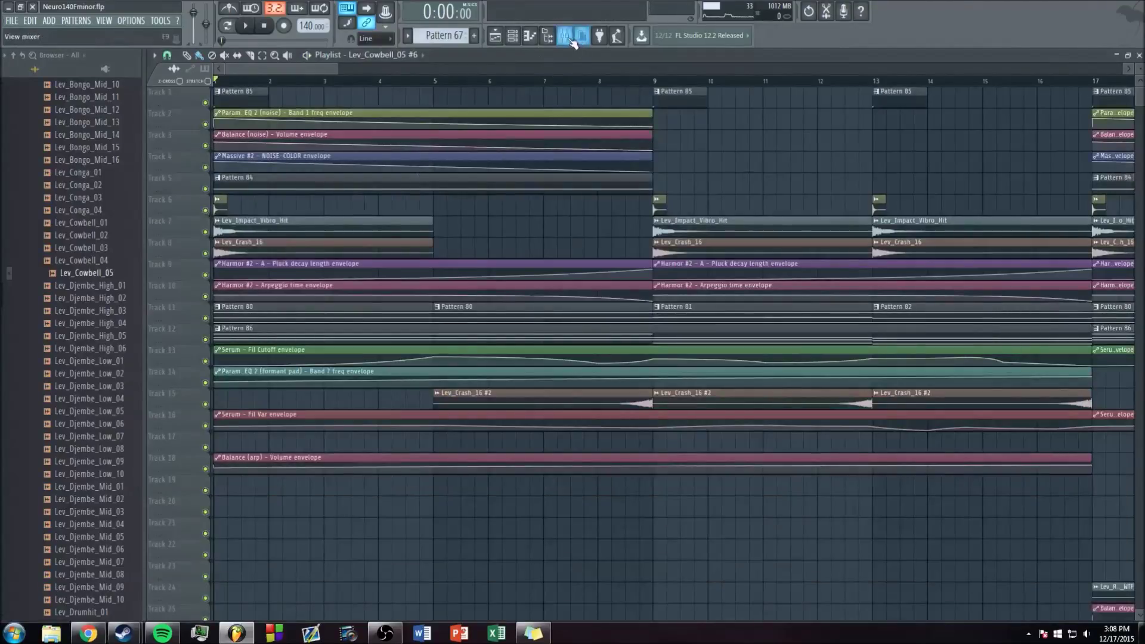
# Step: Inspect the ValhallaRoom_x64, Maximus and Fruity Balance effects on the cowbell mixer track and close all windows
pyautogui.press('F9')
pyautogui.click(1041, 307)
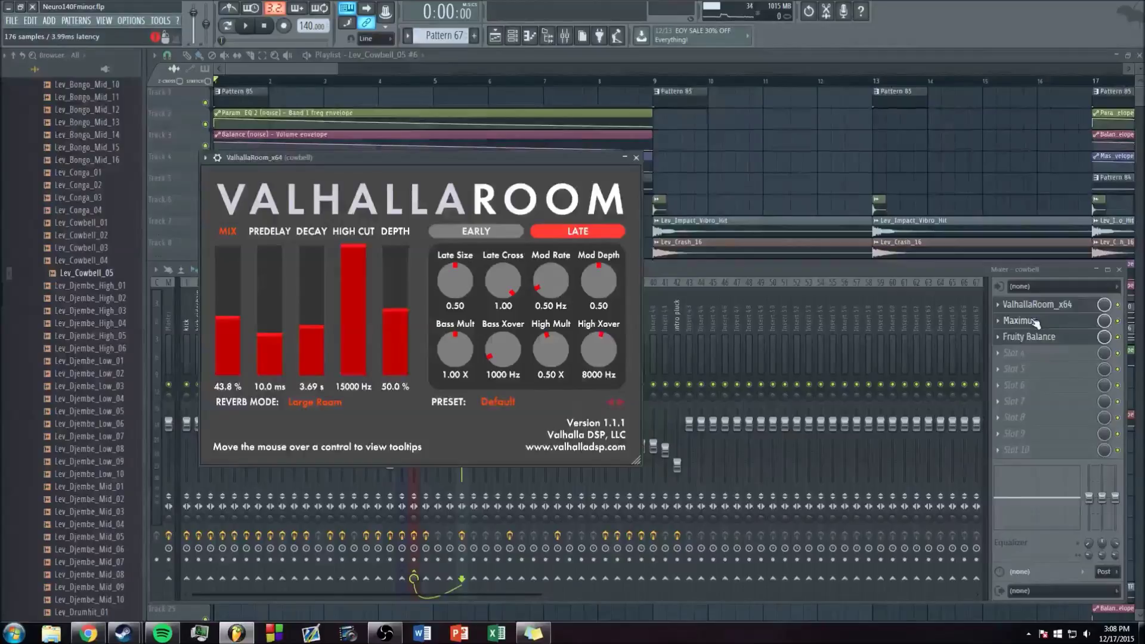
pyautogui.click(1031, 322)
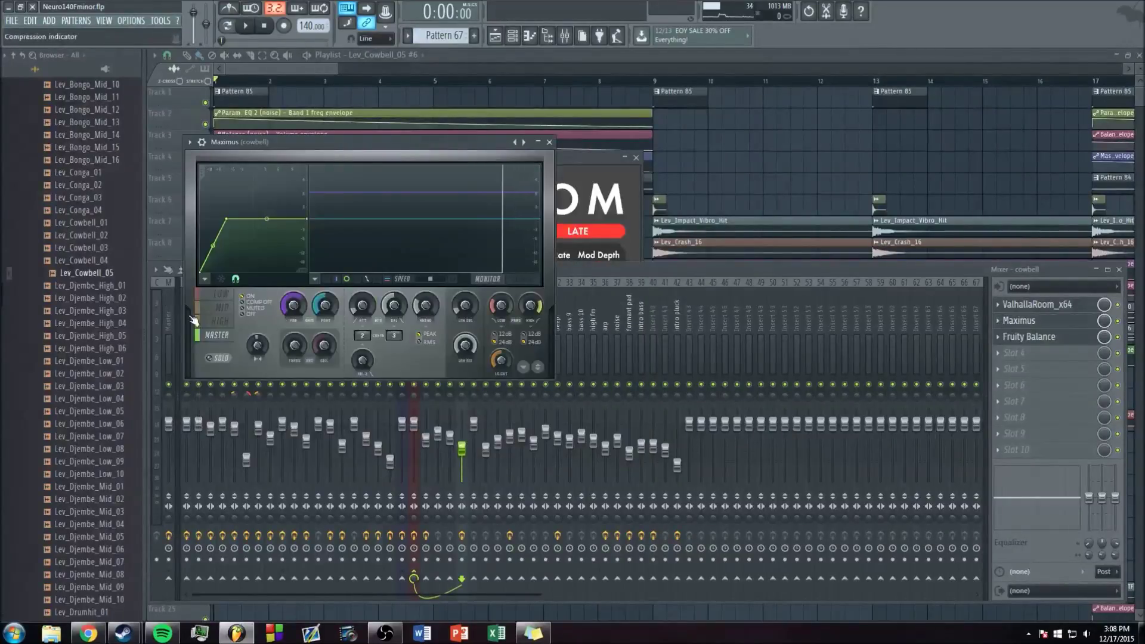
pyautogui.click(1026, 337)
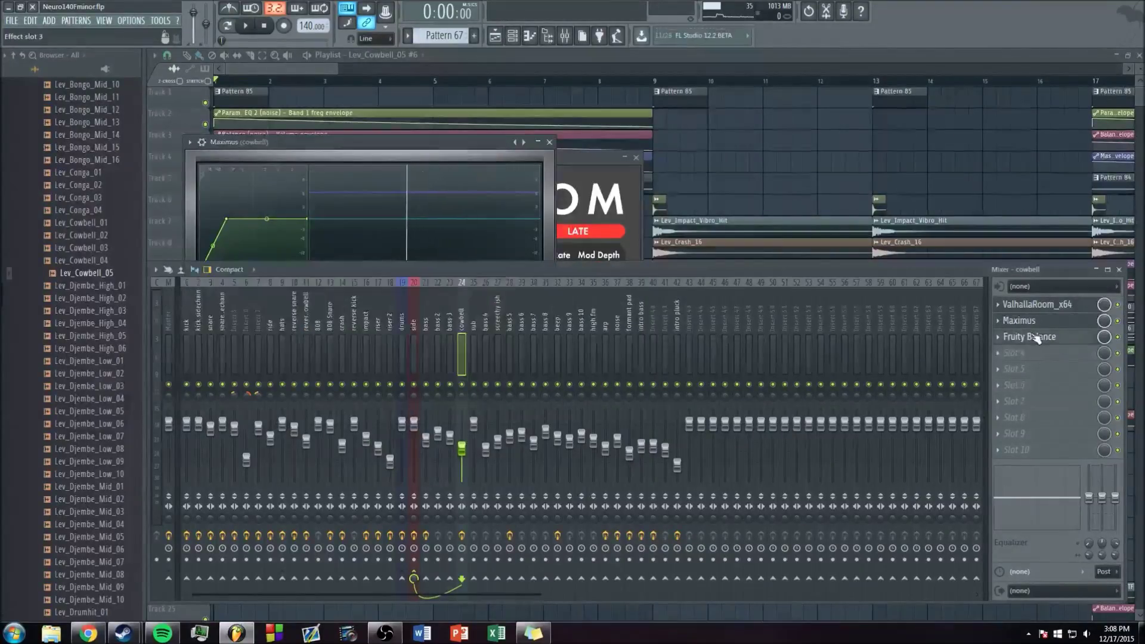
pyautogui.click(743, 159)
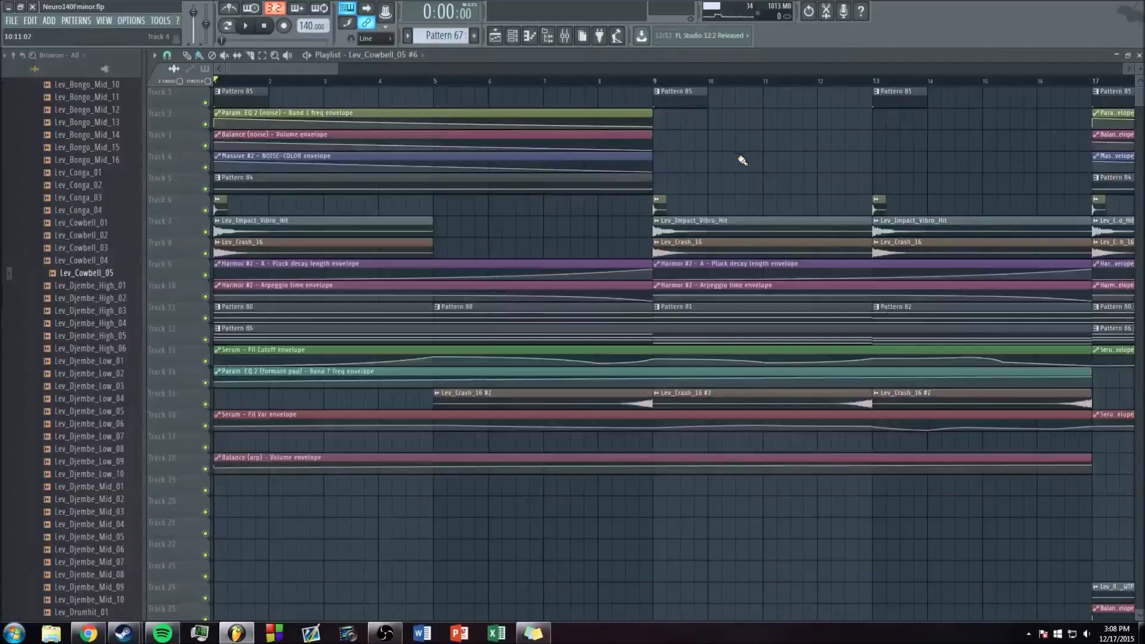
# Step: Open Pattern 80 from the playlist in the Harmor #2 piano roll and play its notes
pyautogui.scroll(-5, 635, 159)
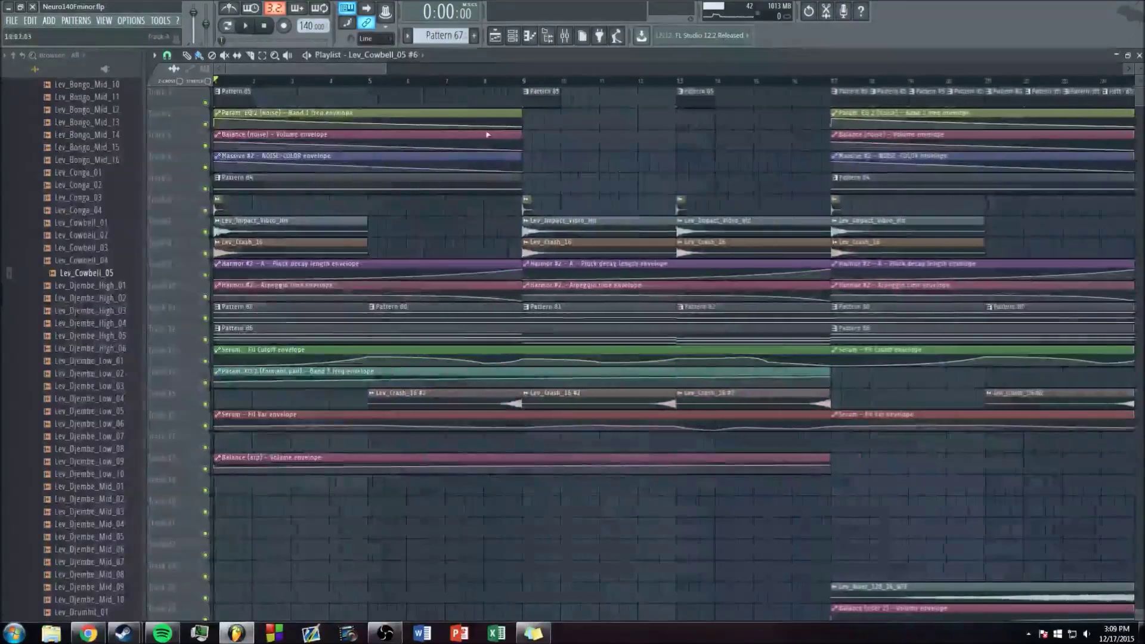
pyautogui.scroll(-2, 345, 84)
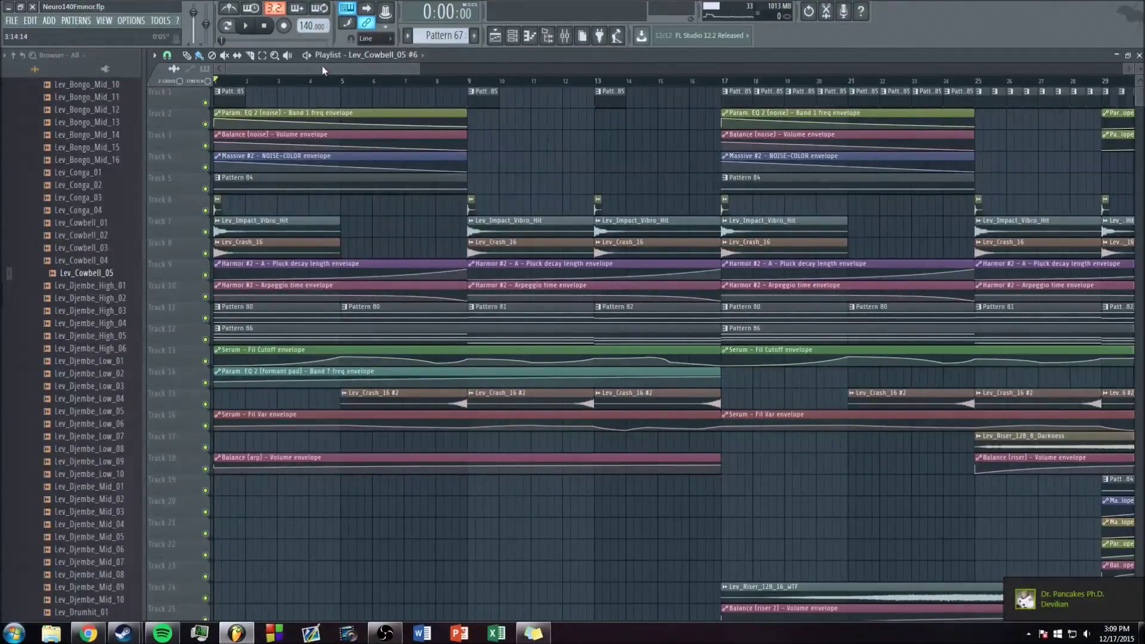
pyautogui.scroll(7, 314, 73)
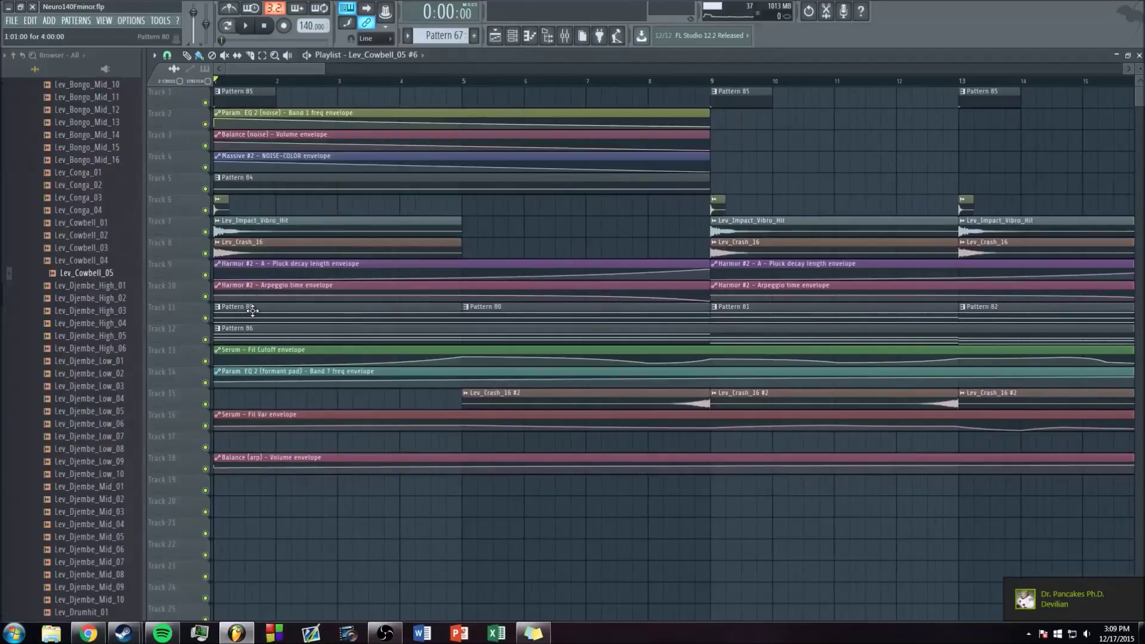
pyautogui.doubleClick(253, 310)
pyautogui.scroll(-2, 397, 88)
pyautogui.press('space')
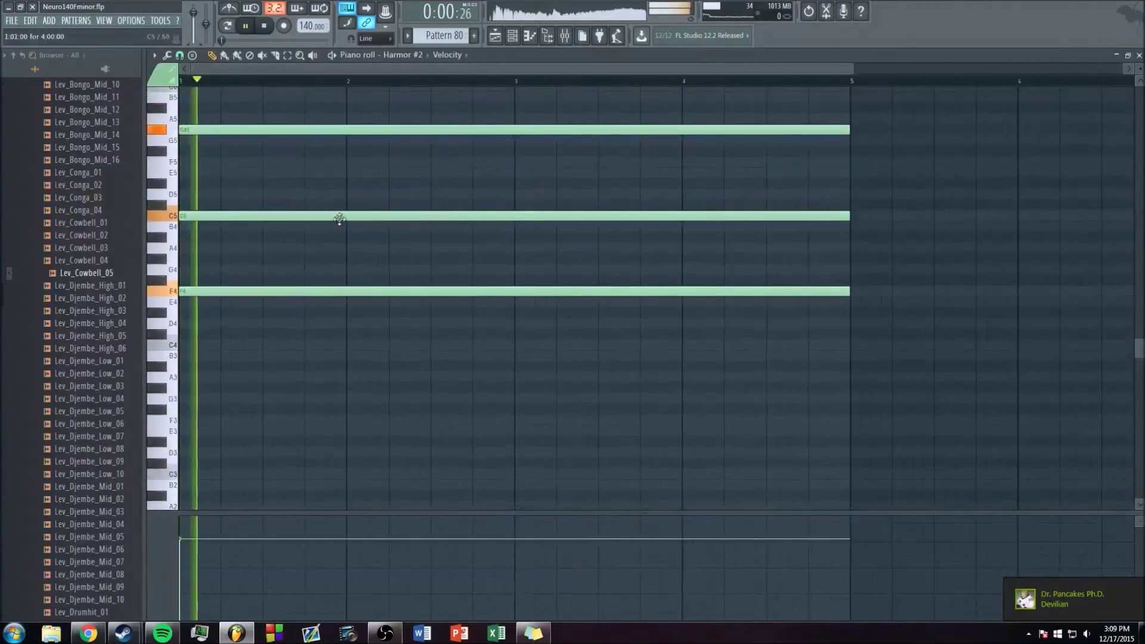
pyautogui.scroll(2, 442, 118)
pyautogui.press('F7')
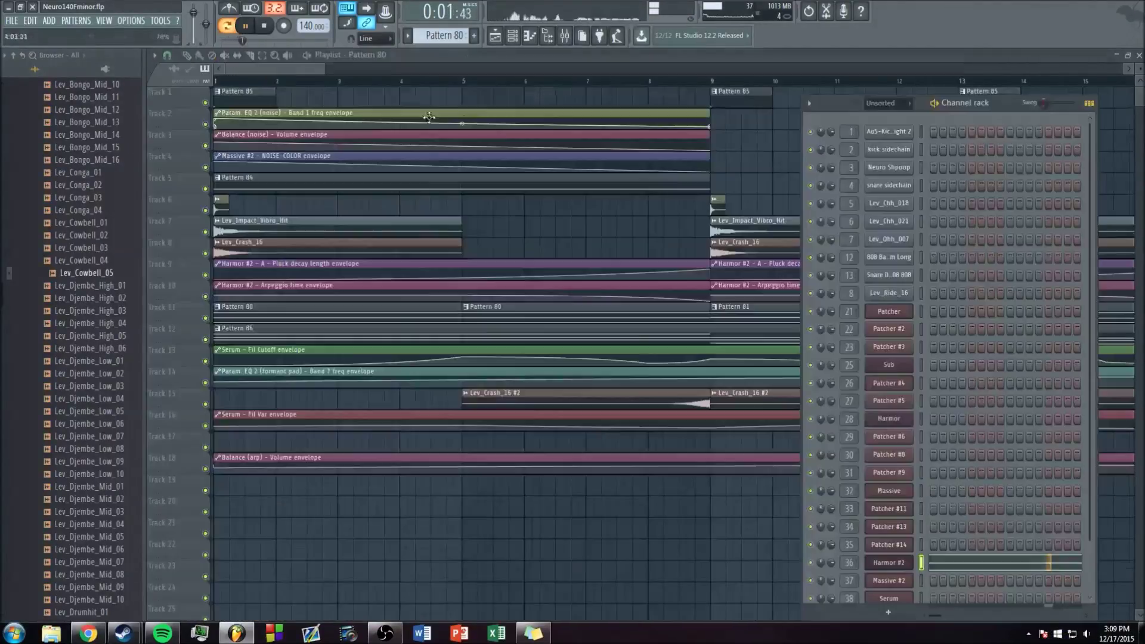
pyautogui.press('space')
# Step: Play the song's intro with only the arp mixer track soloed and put the mixer away
pyautogui.press('F6')
pyautogui.click(565, 35)
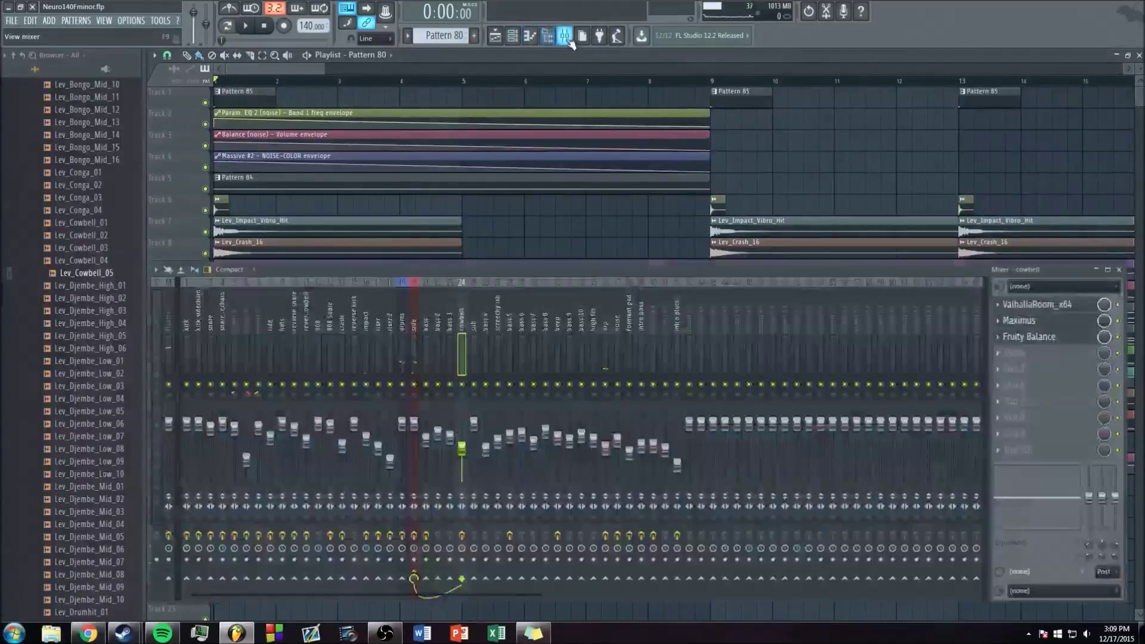
pyautogui.press('space')
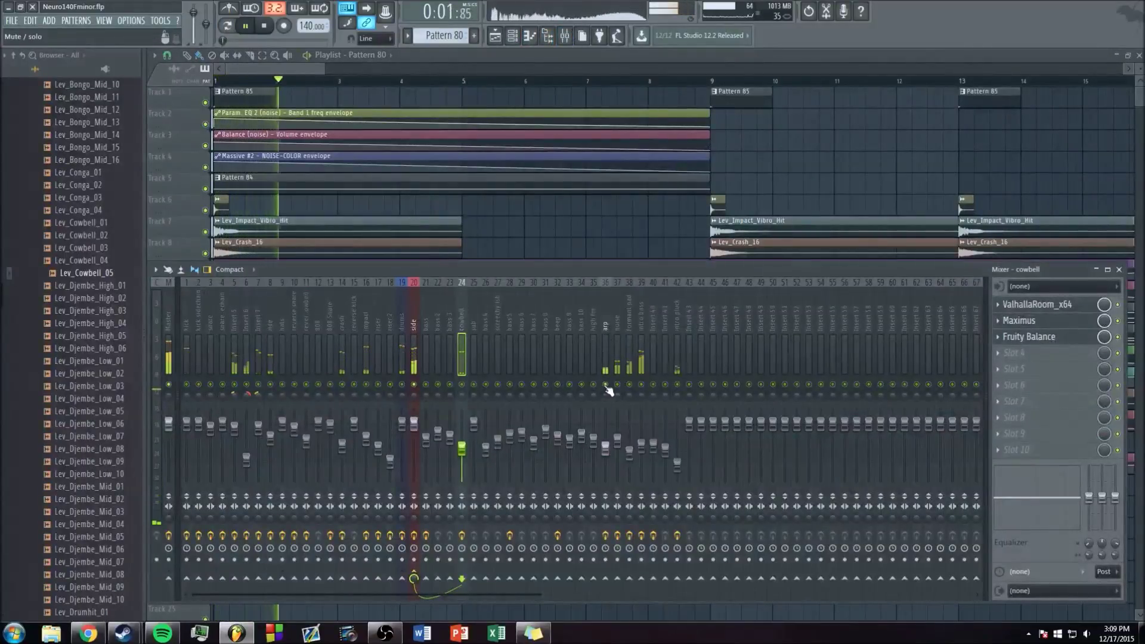
pyautogui.moveTo(449, 266); pyautogui.dragTo(449, 312)
pyautogui.press('F9')
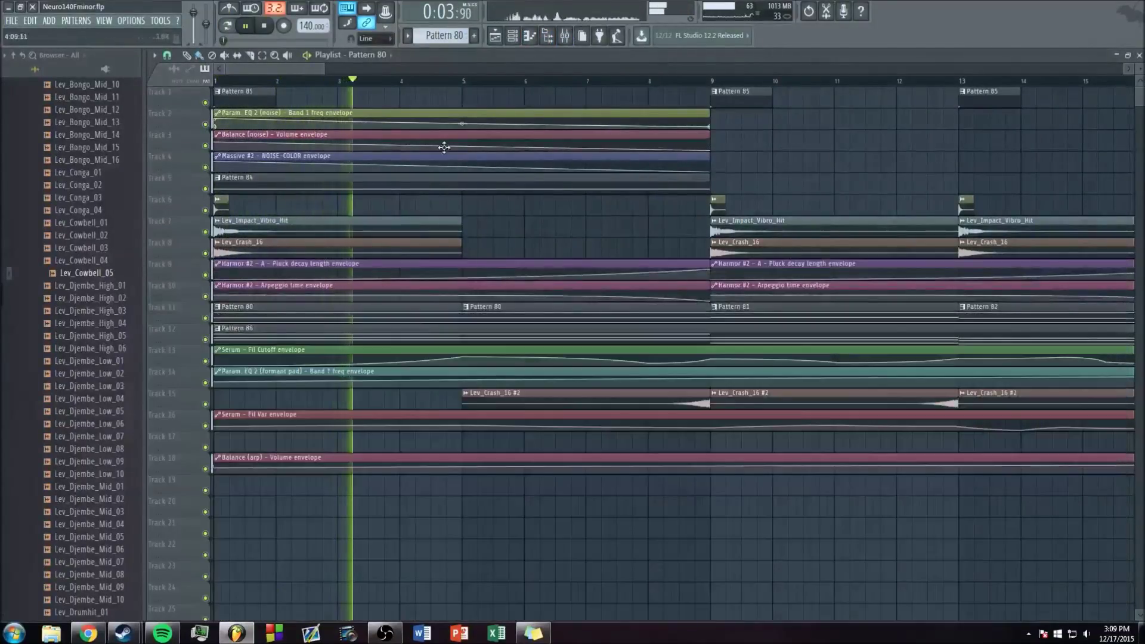
# Step: Show the Harmor #2 arp synth from the channel rack, move its window higher, and stop playback after listening
pyautogui.press('F6')
pyautogui.scroll(-3, 928, 506)
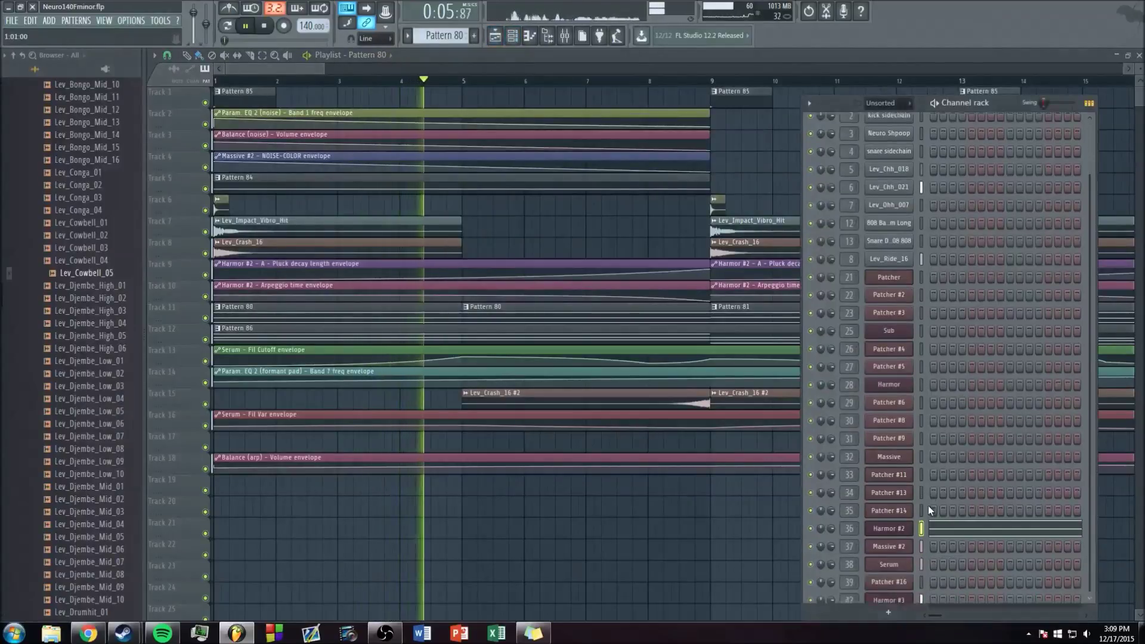
pyautogui.click(888, 512)
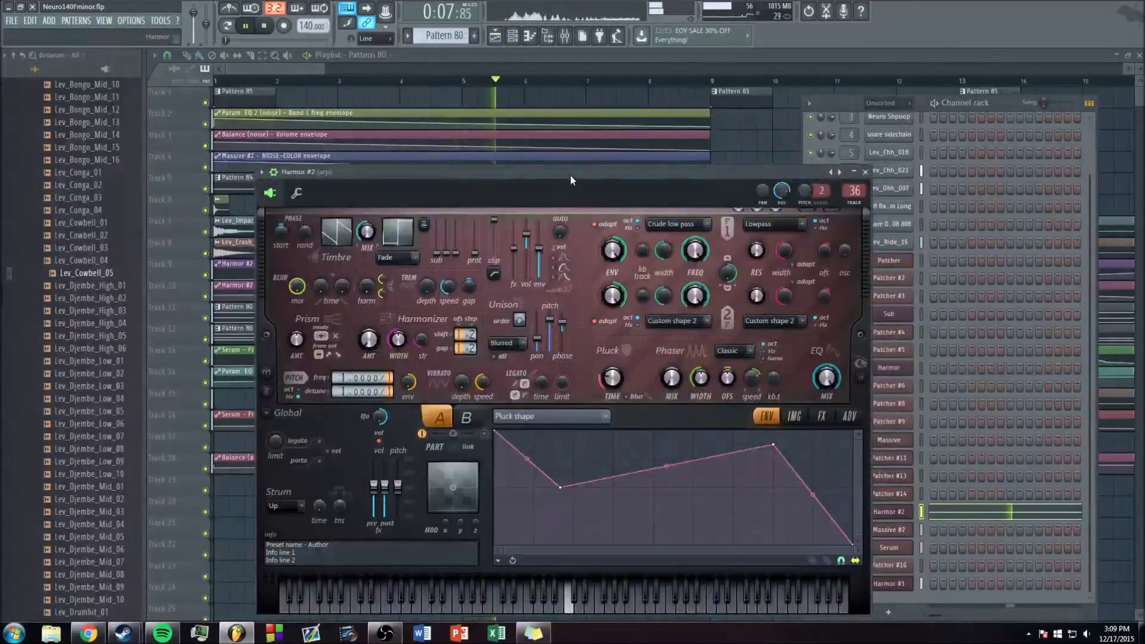
pyautogui.moveTo(571, 175); pyautogui.dragTo(533, 116)
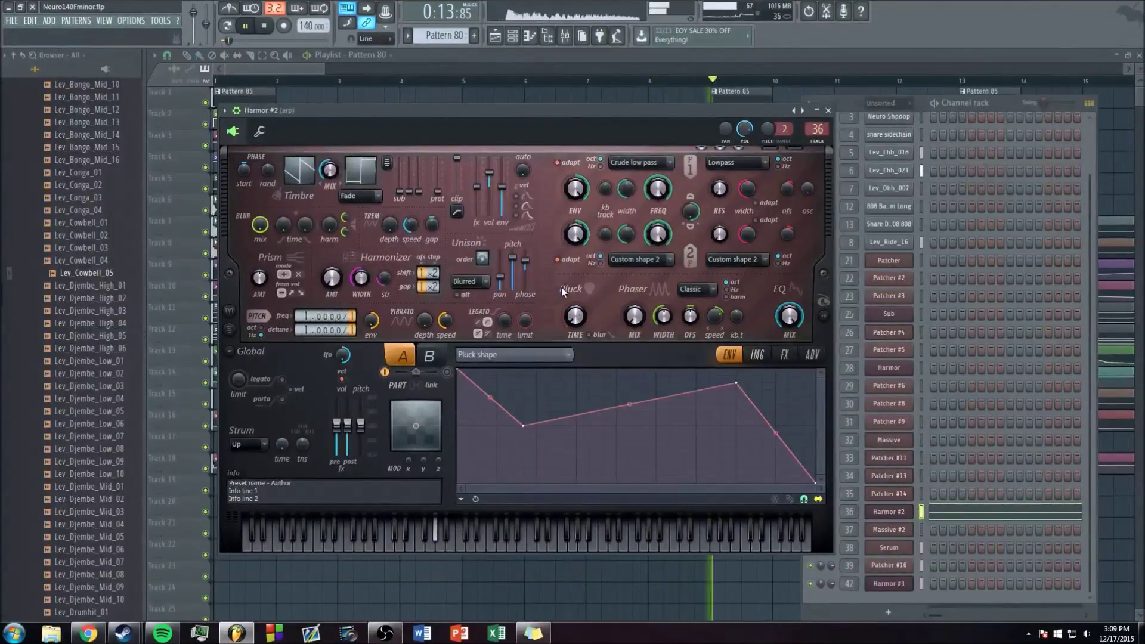
pyautogui.press('space')
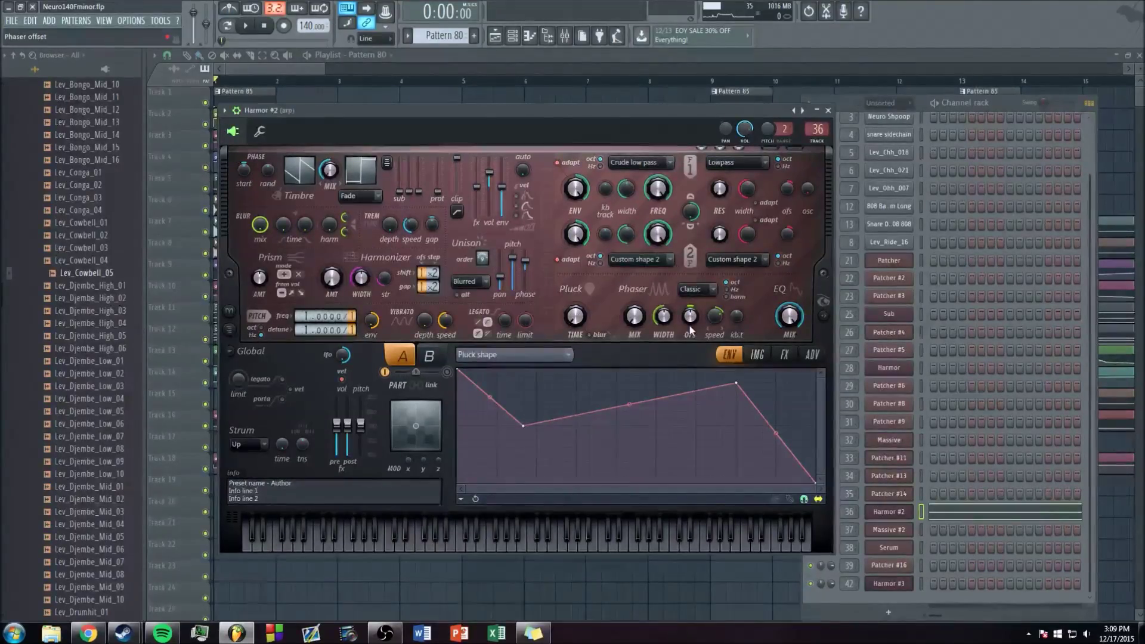
# Step: Bring up the mixer and inspect Harmor #2's articulation targets plus its image and effects pages
pyautogui.click(564, 36)
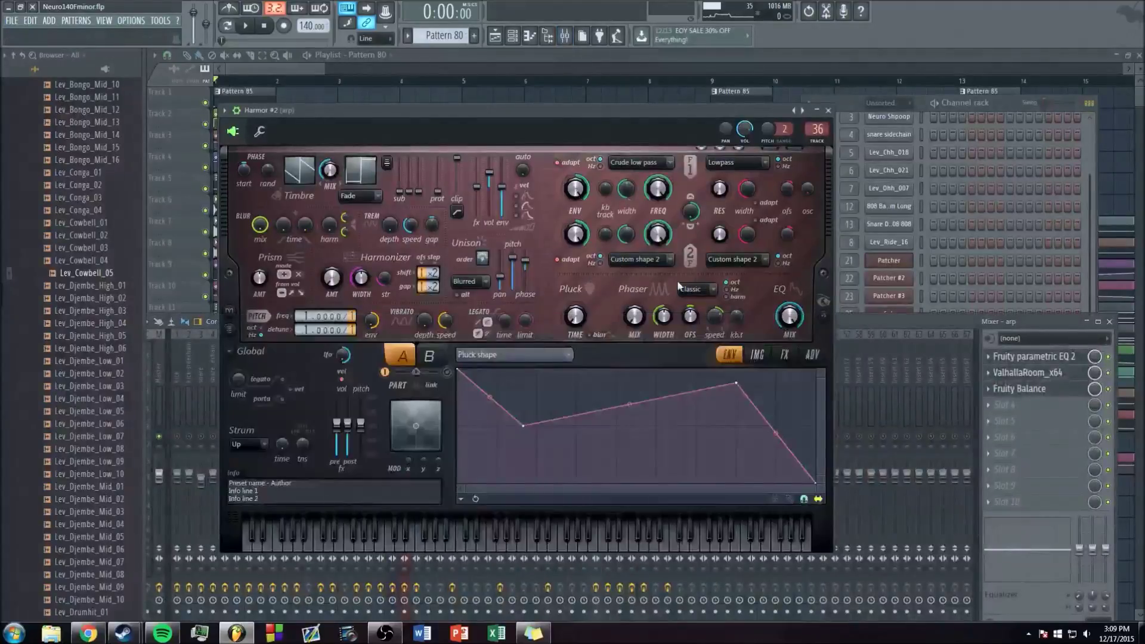
pyautogui.click(552, 354)
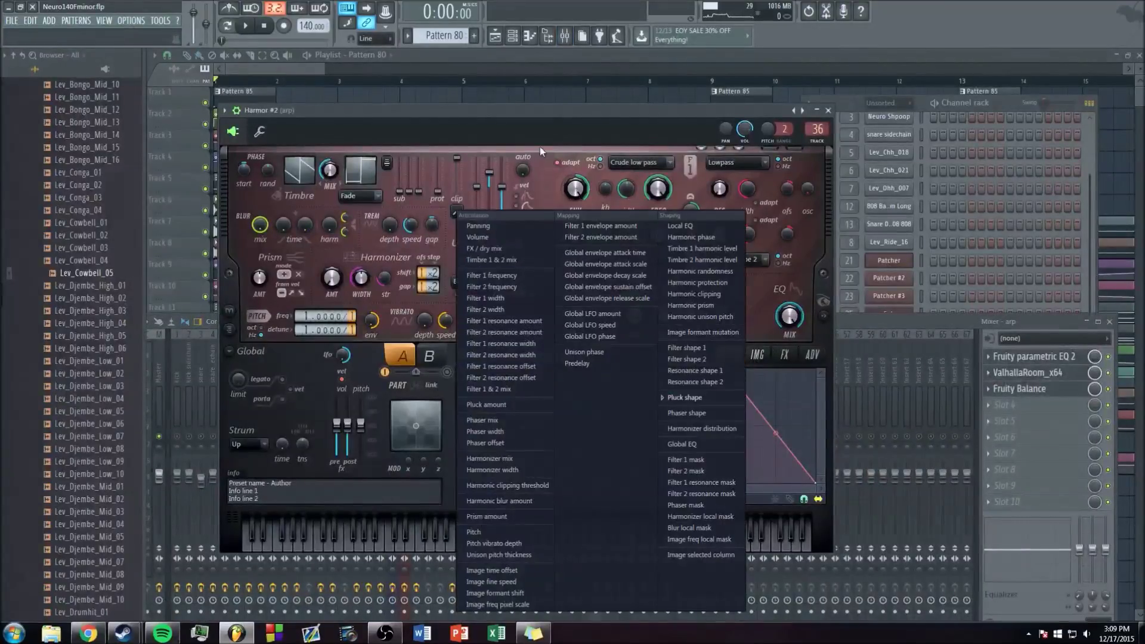
pyautogui.click(570, 125)
pyautogui.click(757, 355)
pyautogui.click(786, 357)
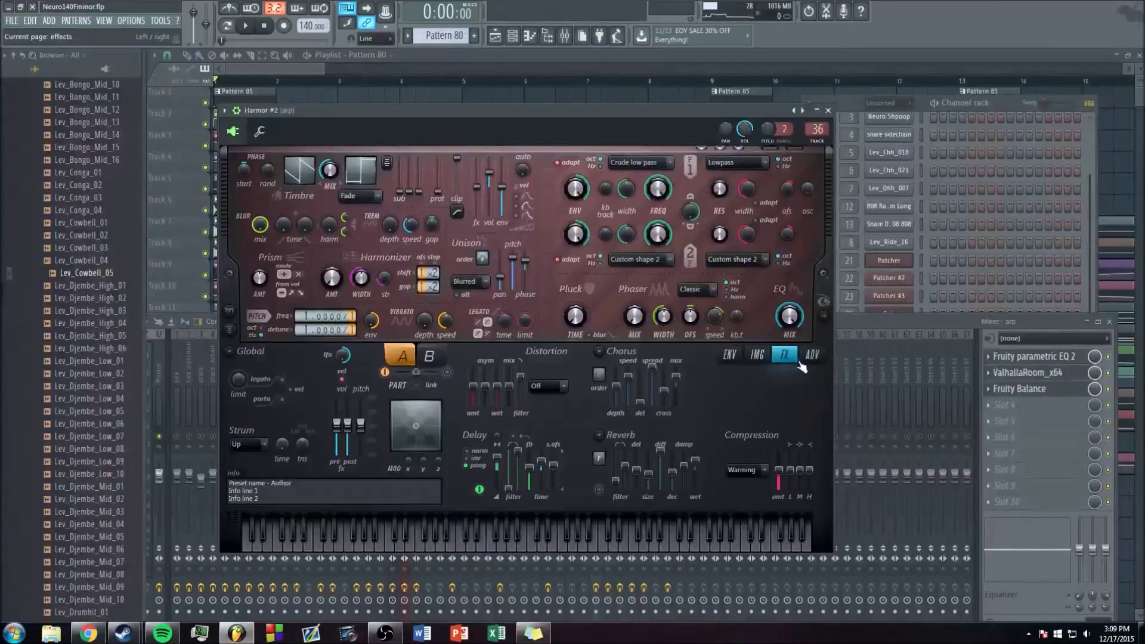
# Step: Inspect the Fruity parametric EQ 2, ValhallaRoom_x64 and Fruity Balance on the arp mixer track and close all windows
pyautogui.click(902, 335)
pyautogui.click(1027, 357)
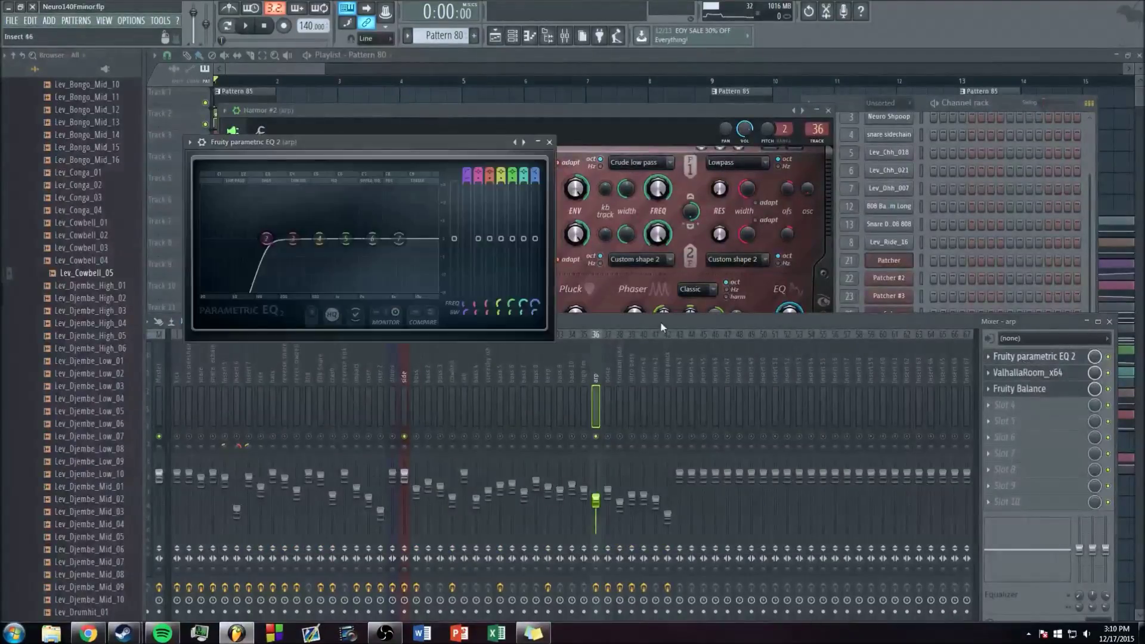
pyautogui.click(1031, 374)
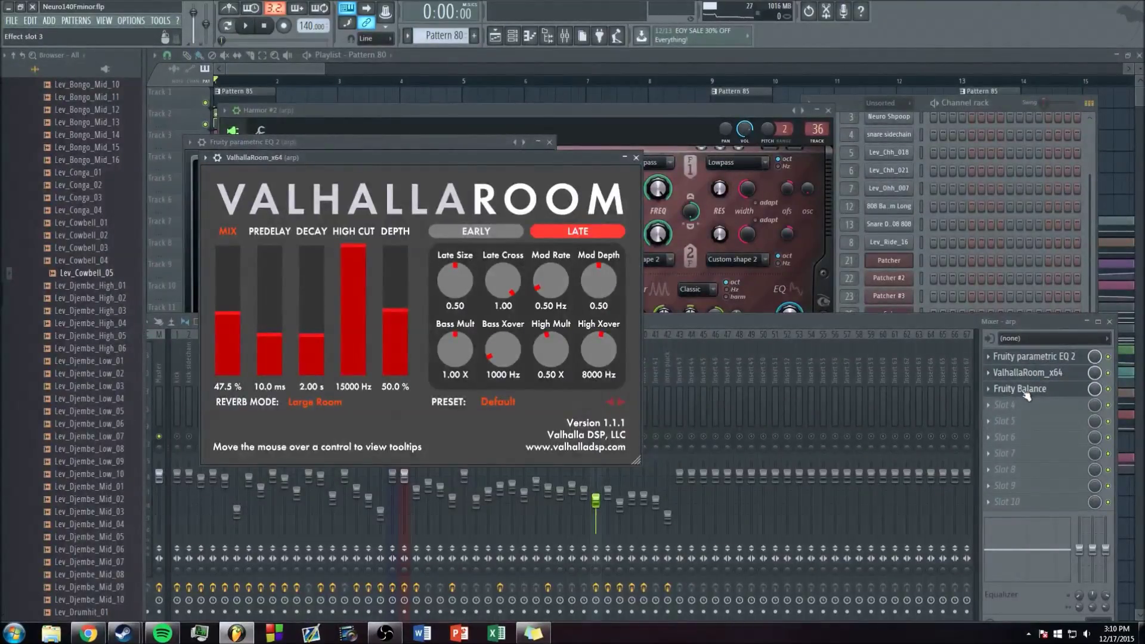
pyautogui.click(1026, 388)
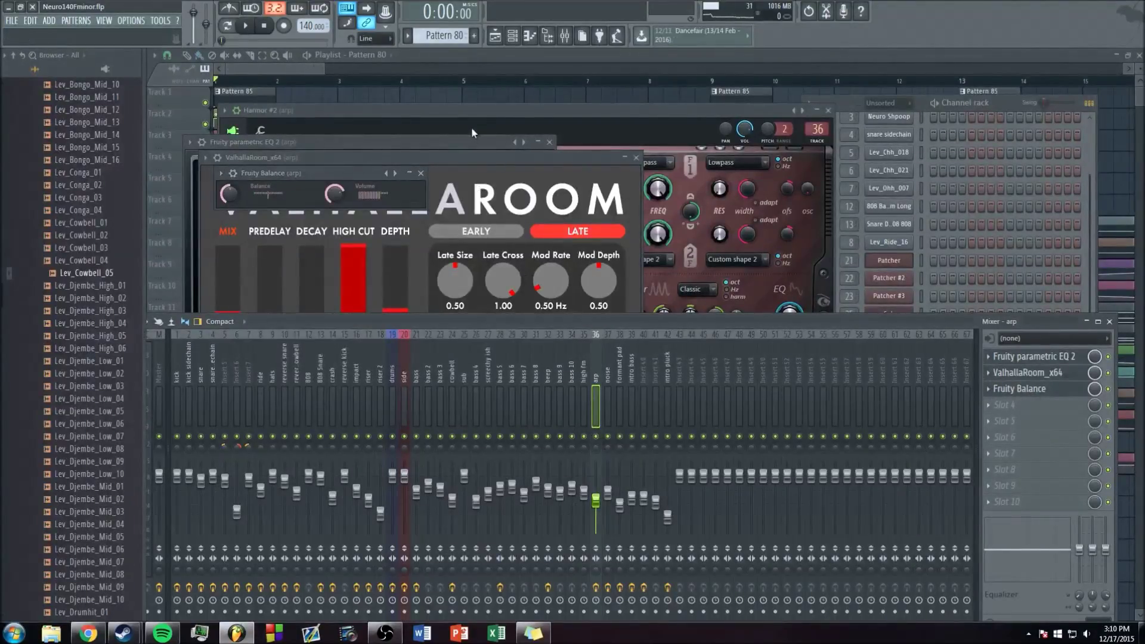
pyautogui.press('F12')
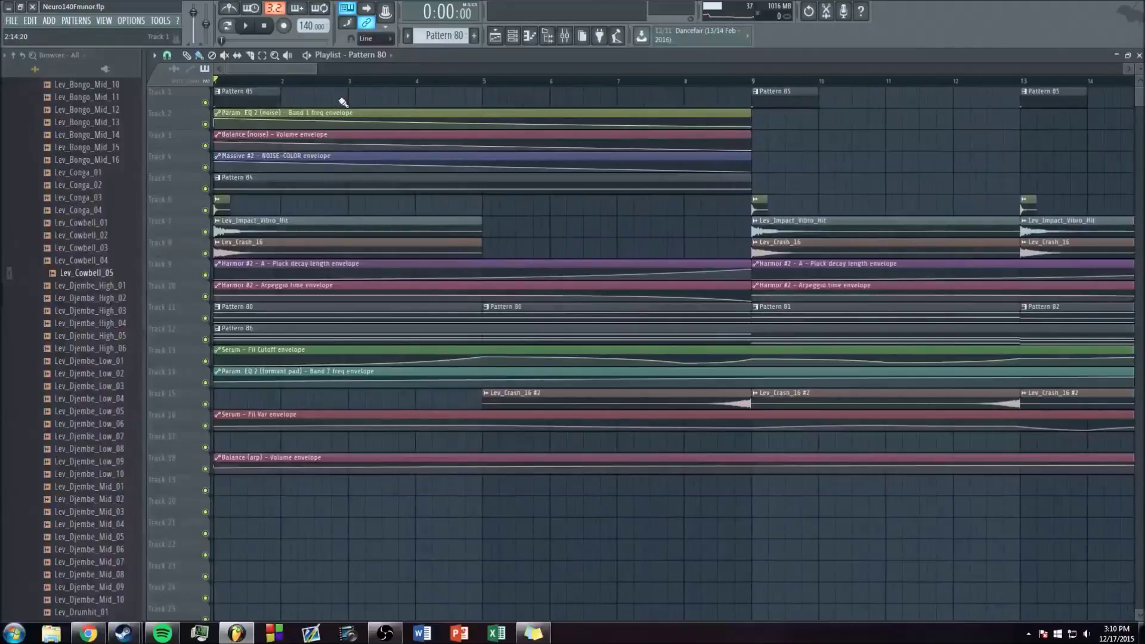
# Step: Open Pattern 86 in the piano roll, play its Serum chords, and show the channel rack
pyautogui.doubleClick(251, 330)
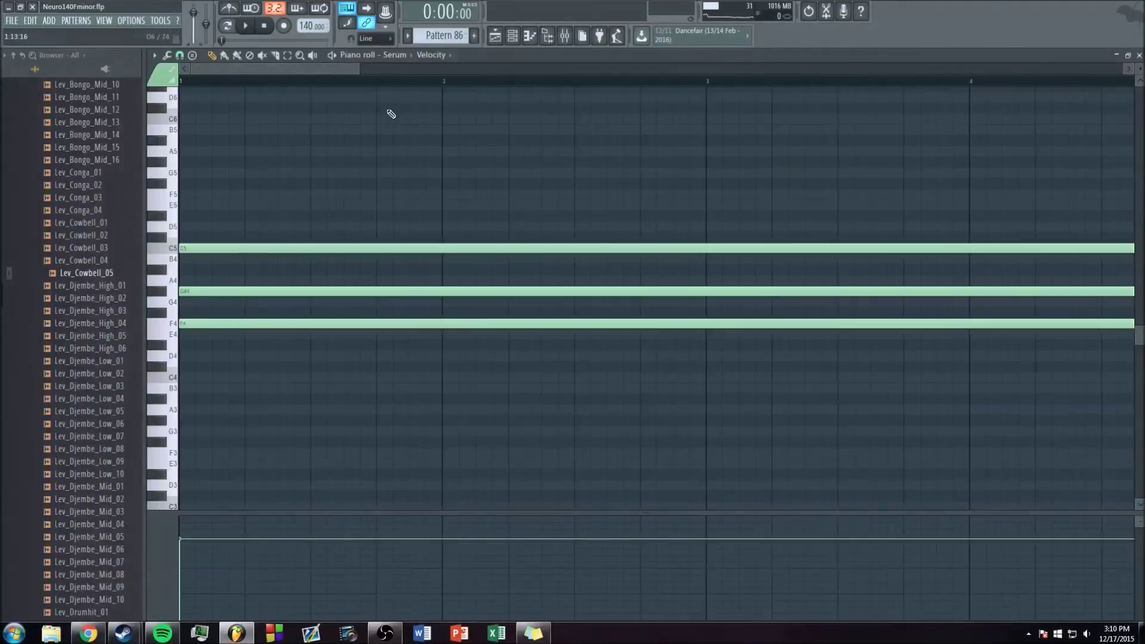
pyautogui.press('space')
pyautogui.scroll(-2, 330, 66)
pyautogui.press('F6')
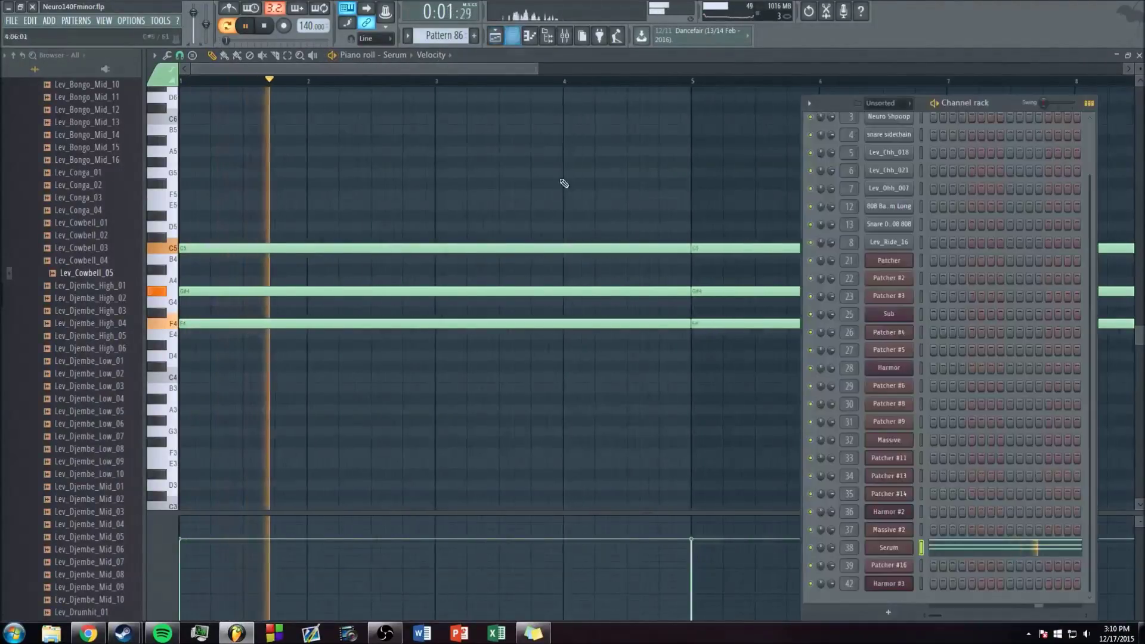
pyautogui.press('space')
# Step: Open the Serum formant pad synth, bring the playlist up behind it, and move the synth window higher
pyautogui.click(888, 548)
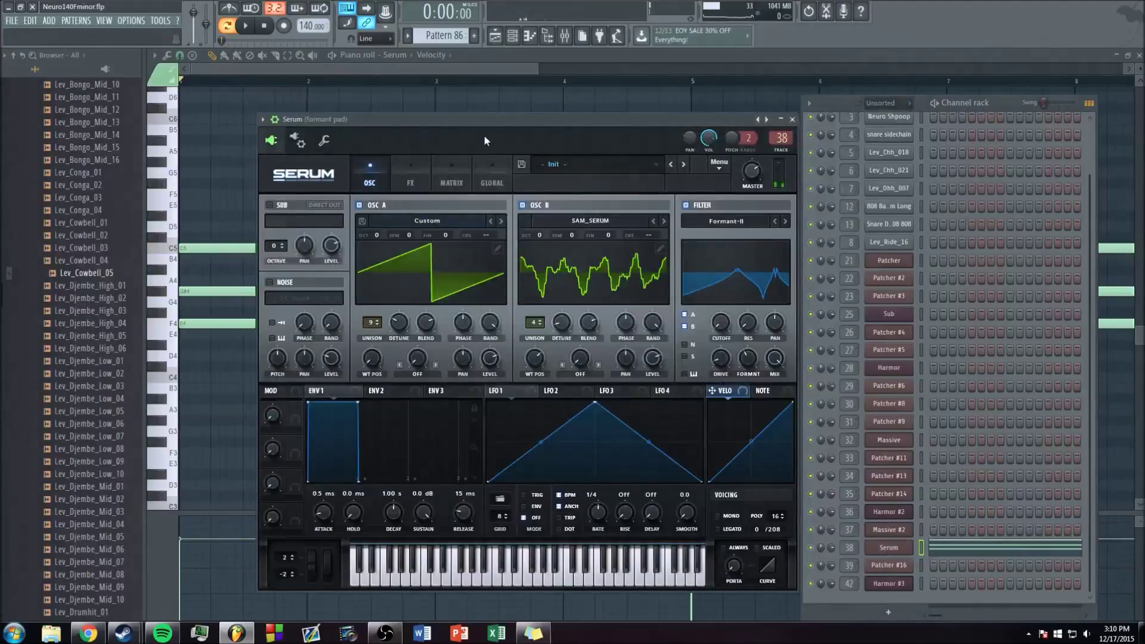
pyautogui.moveTo(488, 142); pyautogui.dragTo(438, 143)
pyautogui.press('F5')
pyautogui.moveTo(399, 126); pyautogui.dragTo(420, 103)
# Step: Bring up the mixer and play the song with the playlist in front of the Serum window
pyautogui.press('F9')
pyautogui.press('space')
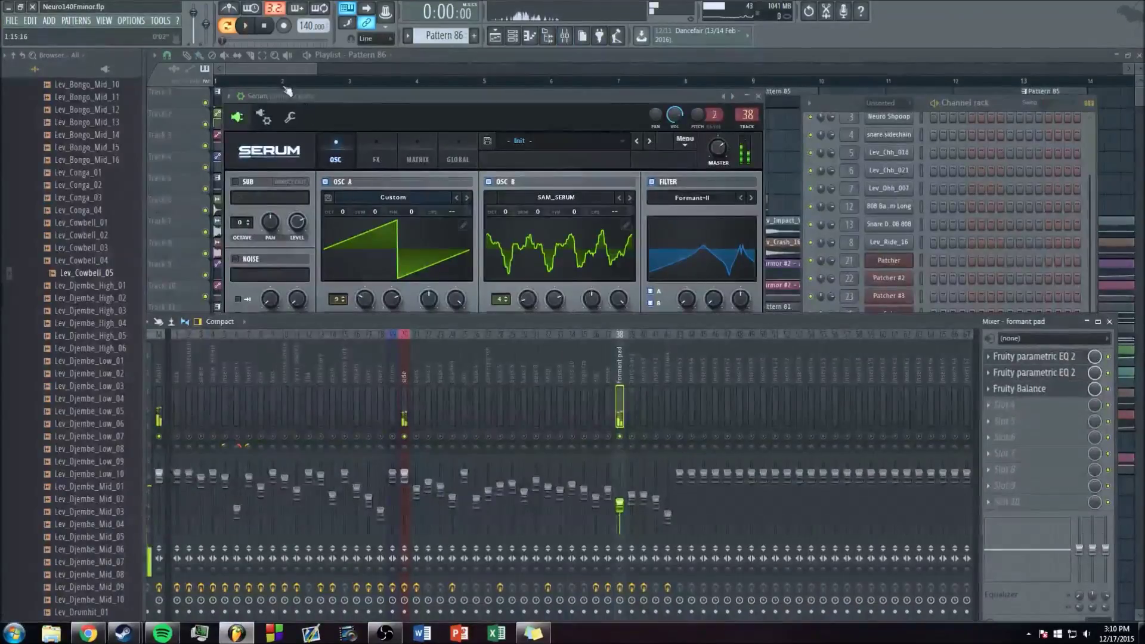
pyautogui.click(553, 59)
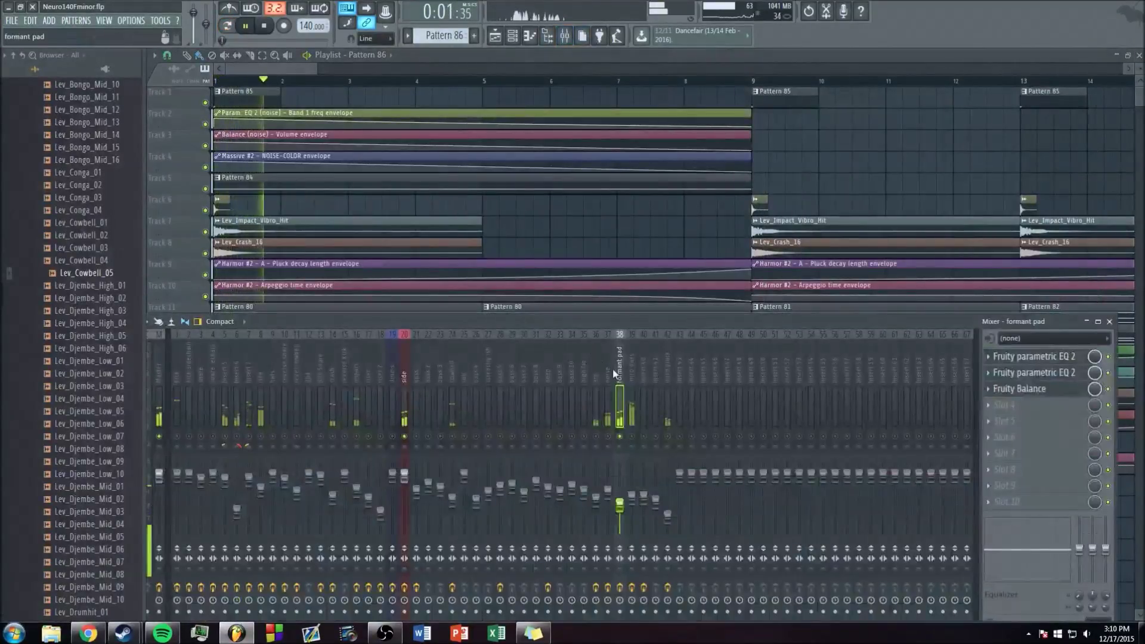
# Step: Inspect both Fruity parametric EQ 2 effects and the Fruity Balance on the formant pad track, and stop playback
pyautogui.click(1024, 357)
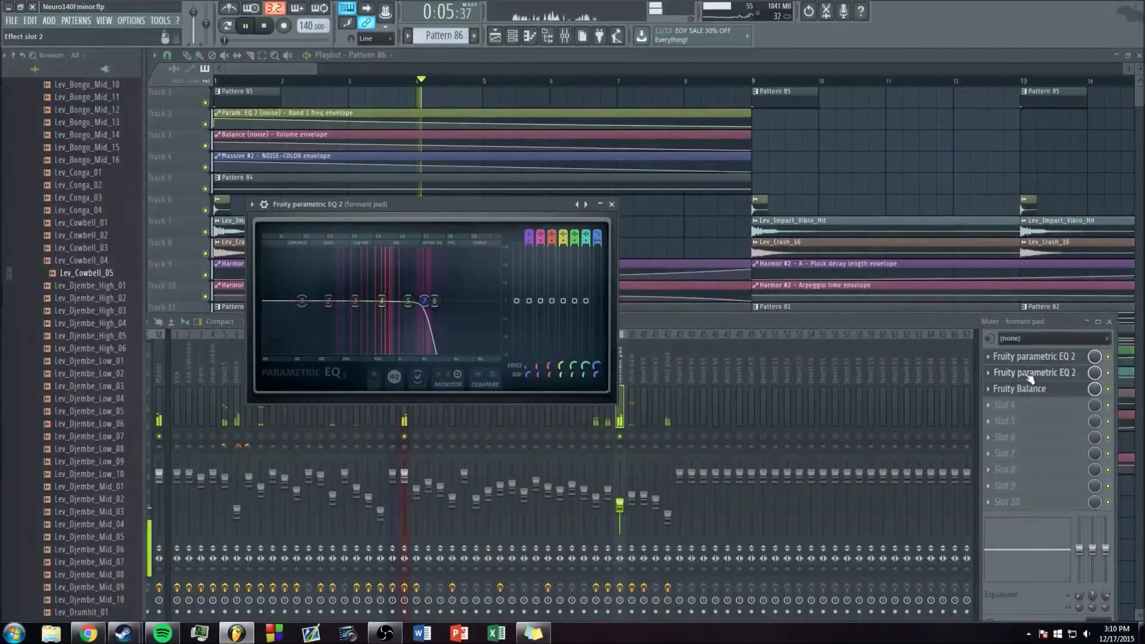
pyautogui.click(1030, 374)
pyautogui.press('space')
pyautogui.press('Escape')
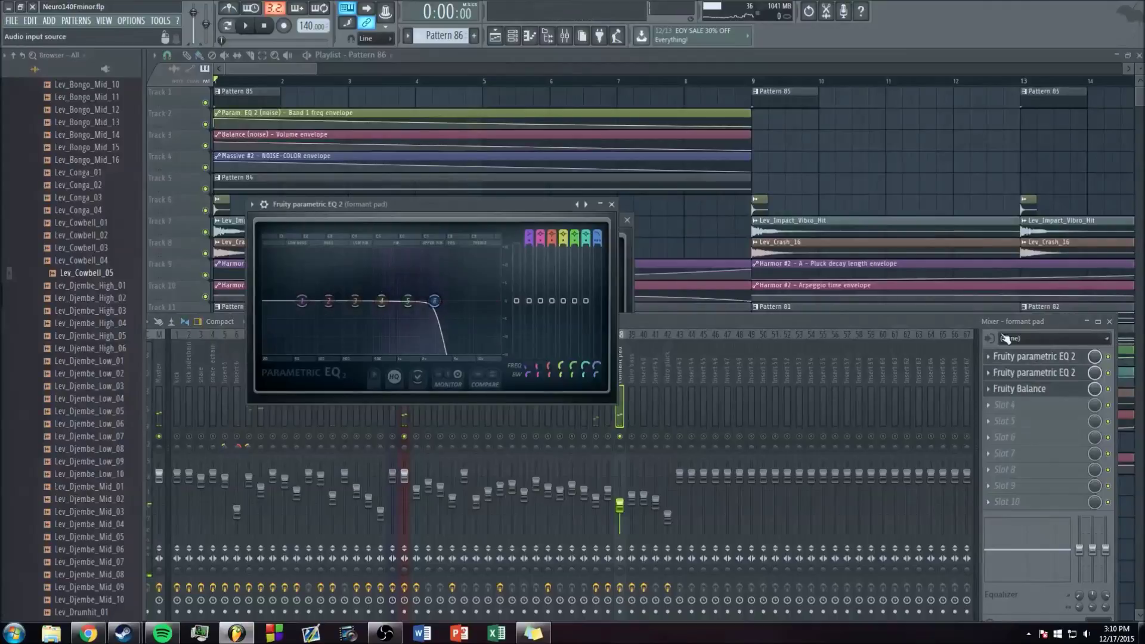
pyautogui.click(1027, 373)
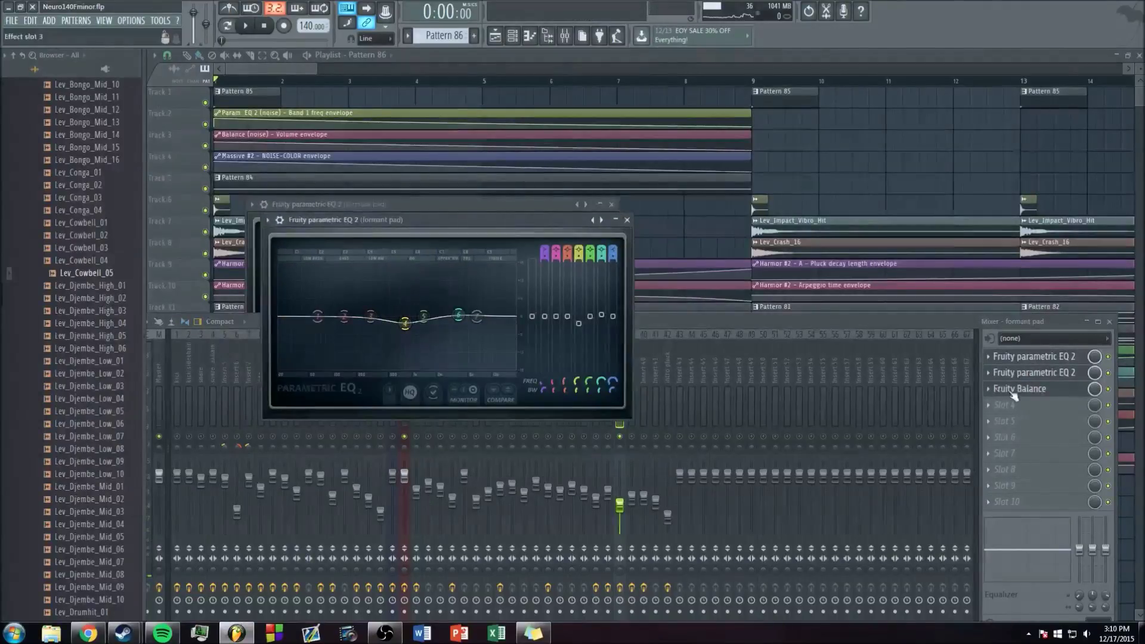
pyautogui.click(1015, 391)
pyautogui.click(360, 113)
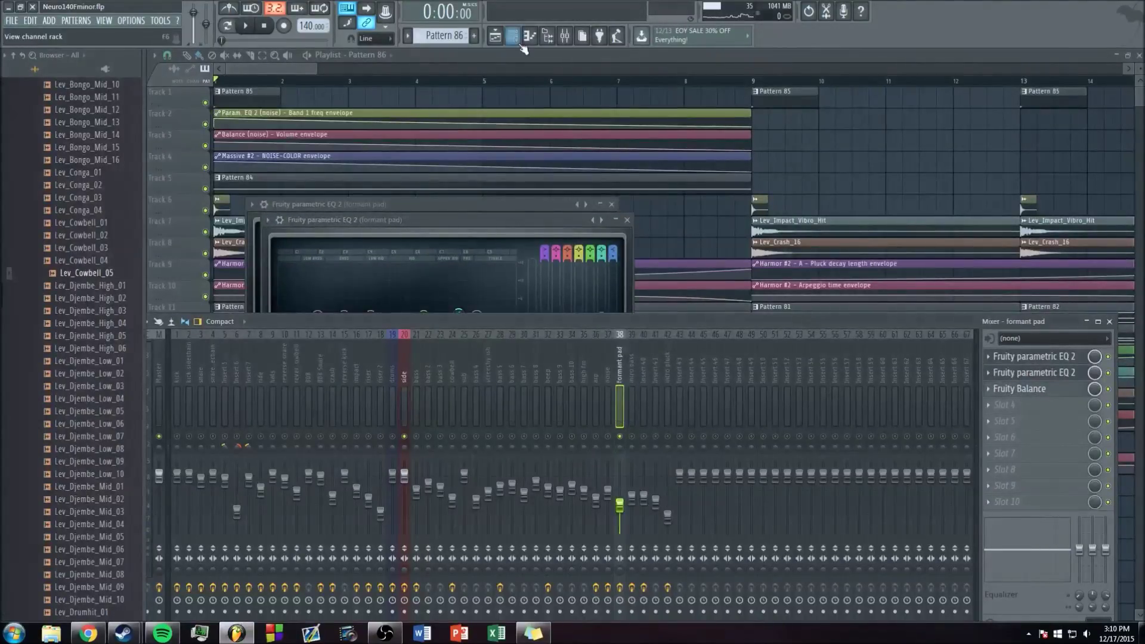
# Step: Reopen Serum from the channel rack, move its window higher, and inspect the oscillator settings
pyautogui.press('F6')
pyautogui.click(889, 547)
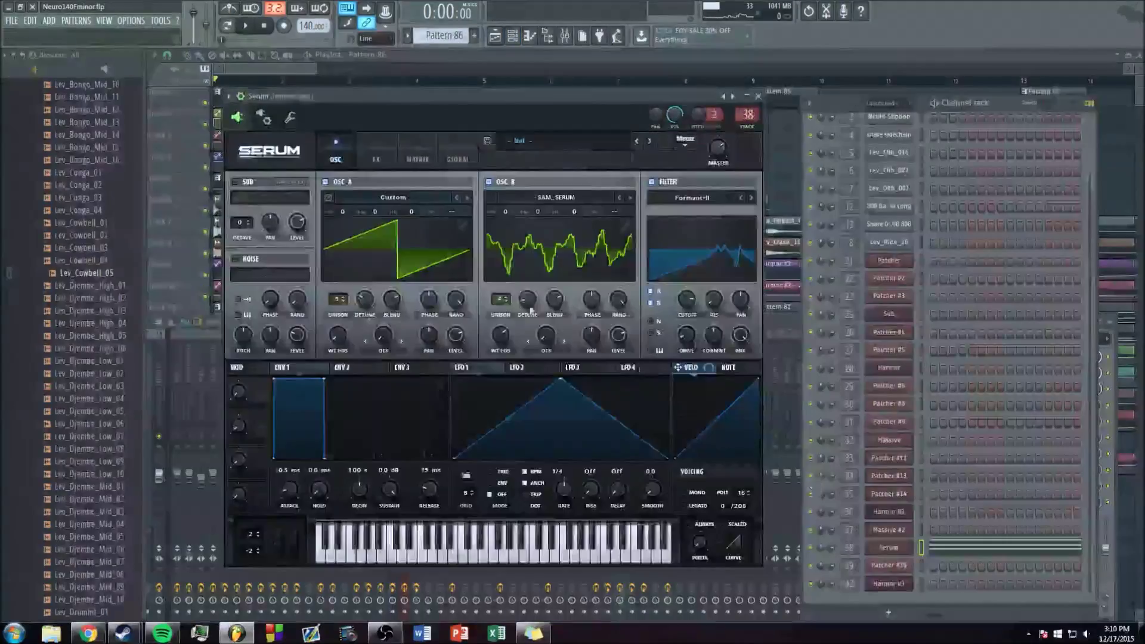
pyautogui.moveTo(403, 111); pyautogui.dragTo(431, 88)
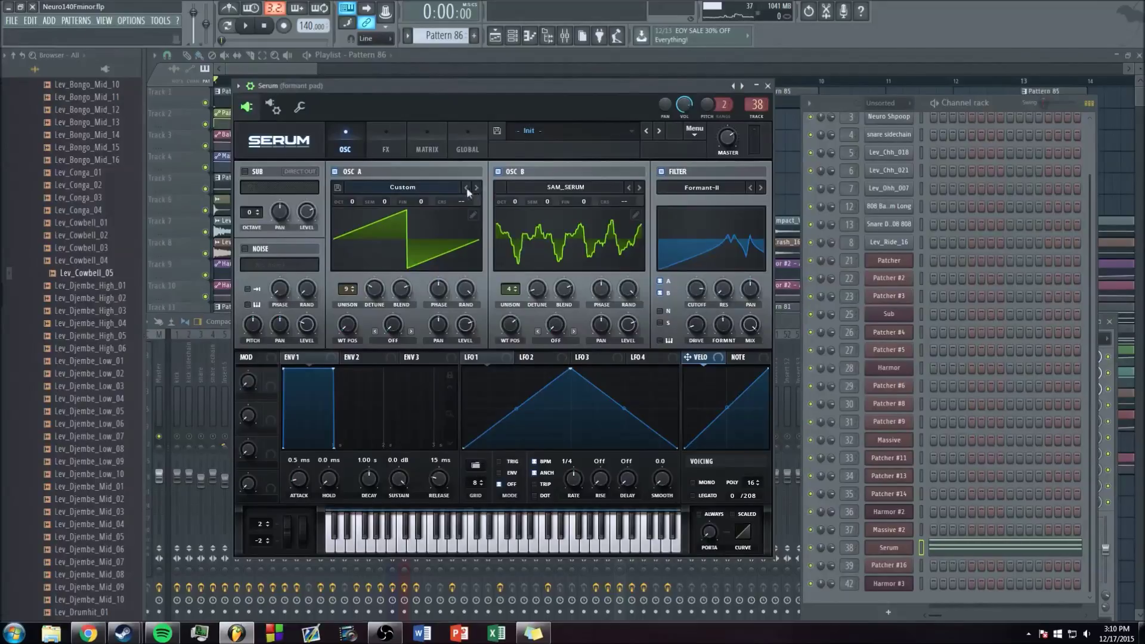
pyautogui.rightClick(509, 289)
pyautogui.click(356, 192)
# Step: Play and stop the song to hear the formant pad while watching Serum's Formant-II filter
pyautogui.press('space')
pyautogui.press('space')
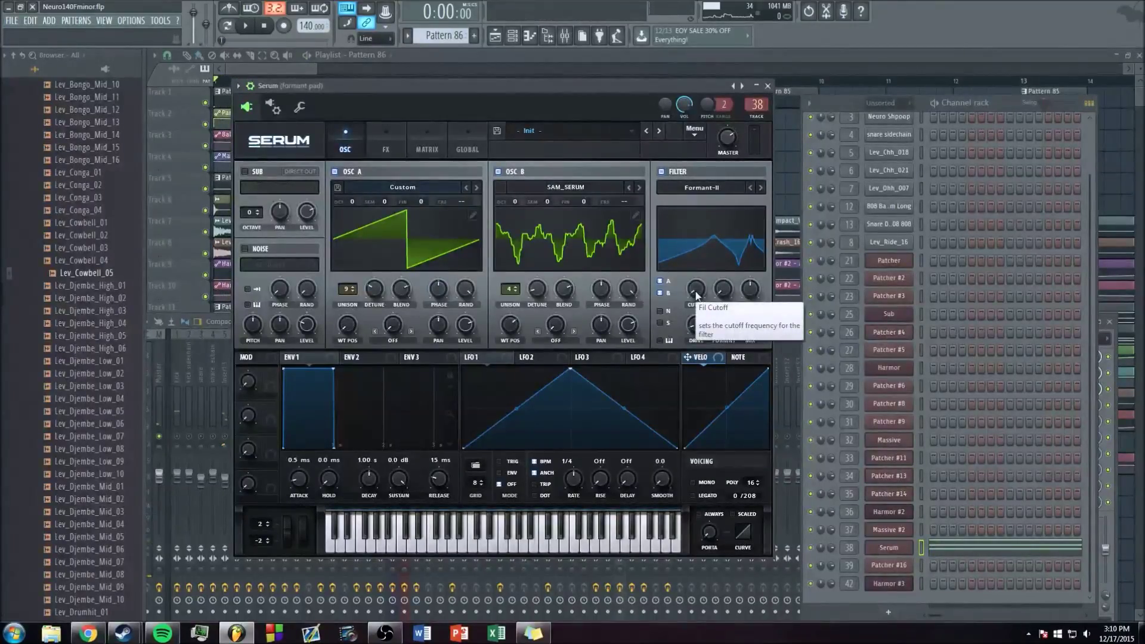
pyautogui.press('space')
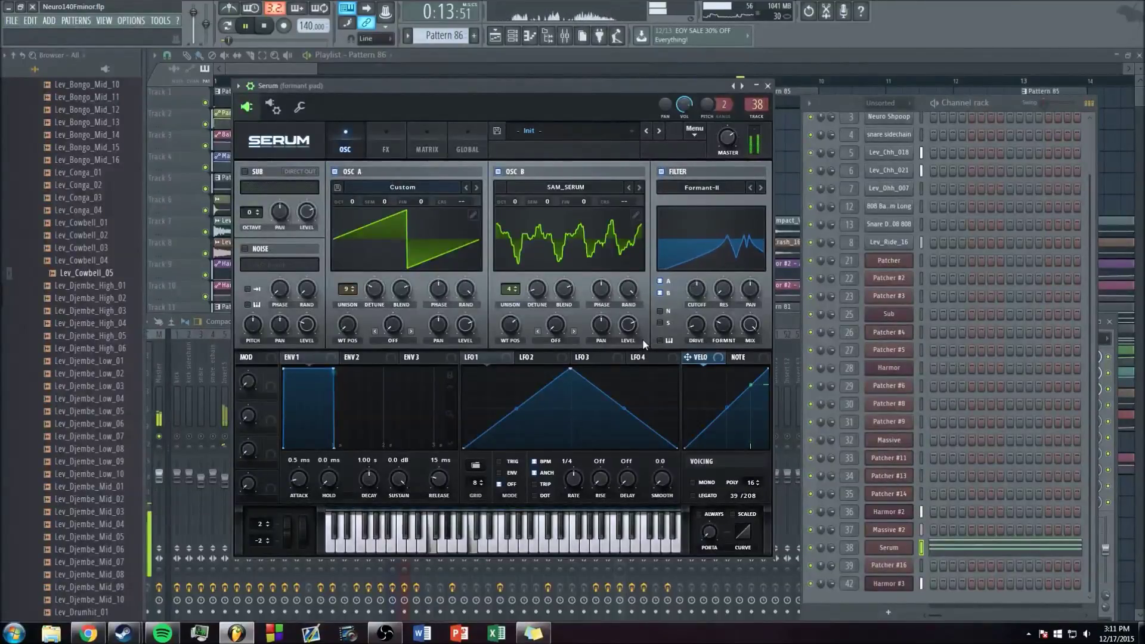
pyautogui.press('space')
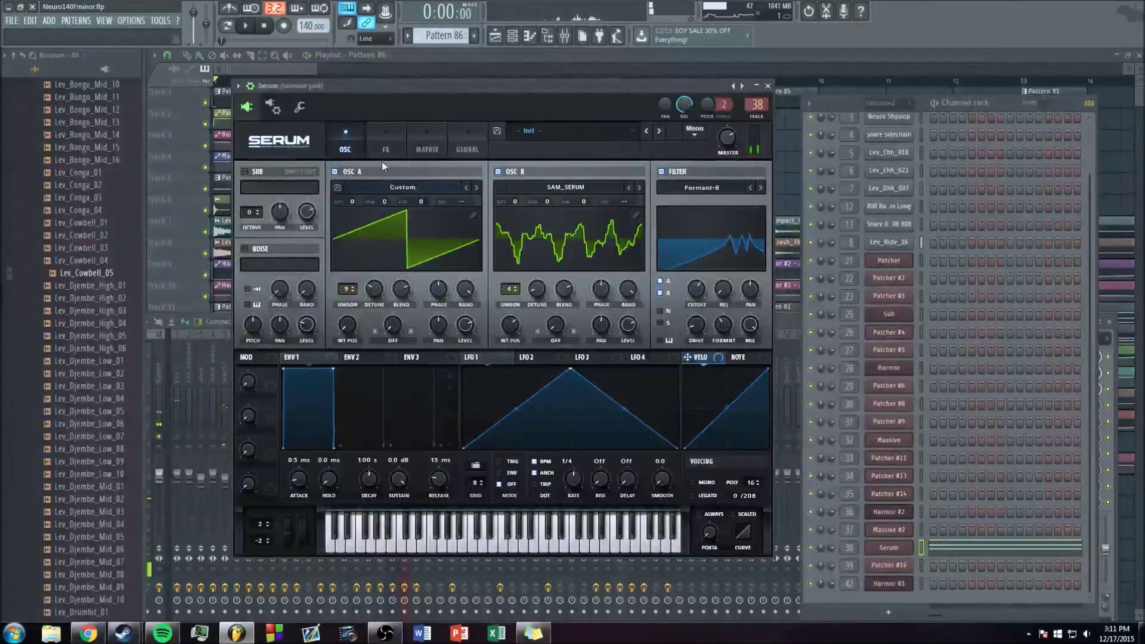
# Step: Inspect Serum's Hyper/Dimension and Reverb effects, return to the oscillator page, and close the synth to show the playlist
pyautogui.click(378, 144)
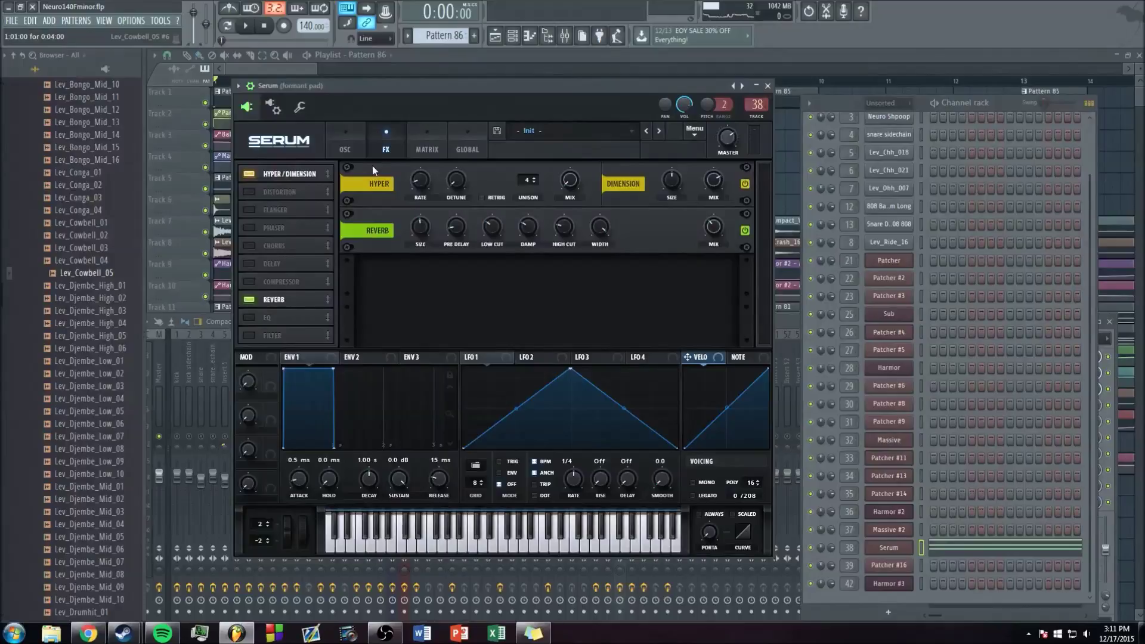
pyautogui.click(344, 149)
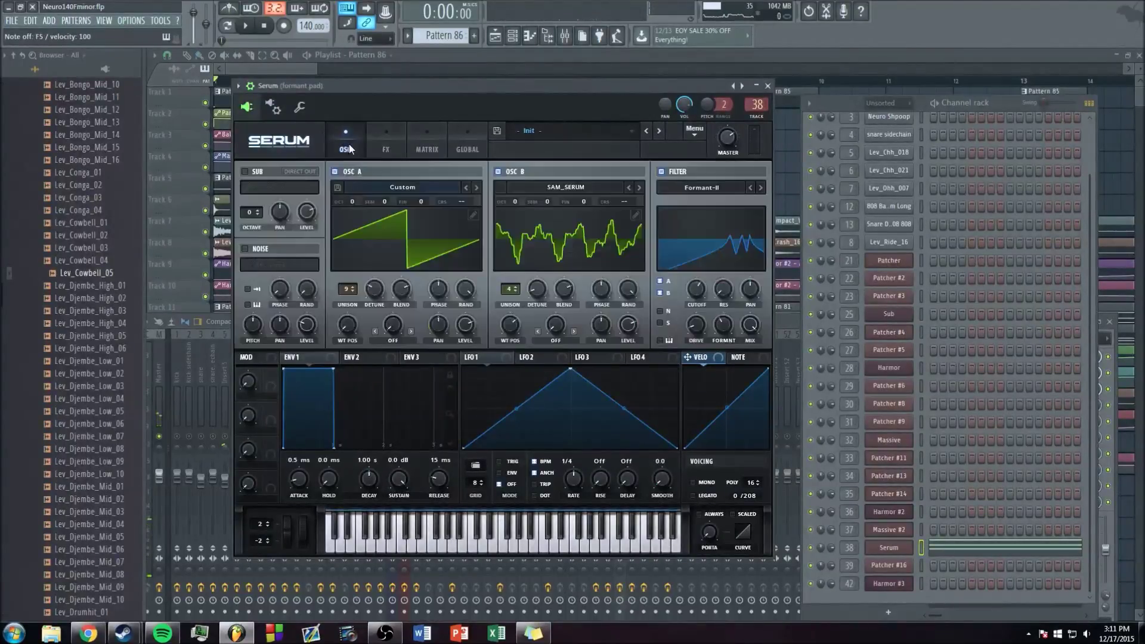
pyautogui.click(768, 85)
pyautogui.click(295, 60)
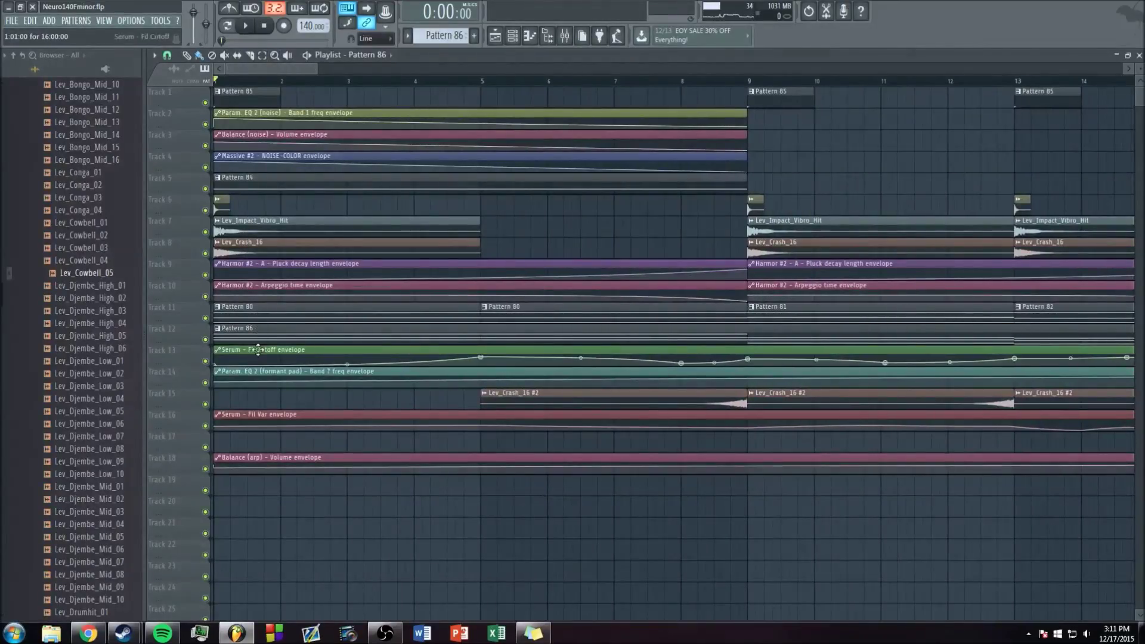
# Step: Solo the intro bass by leaving only playlist tracks 26 to 30 unmuted, and start playback
pyautogui.scroll(-5, 273, 418)
pyautogui.scroll(-2, 275, 394)
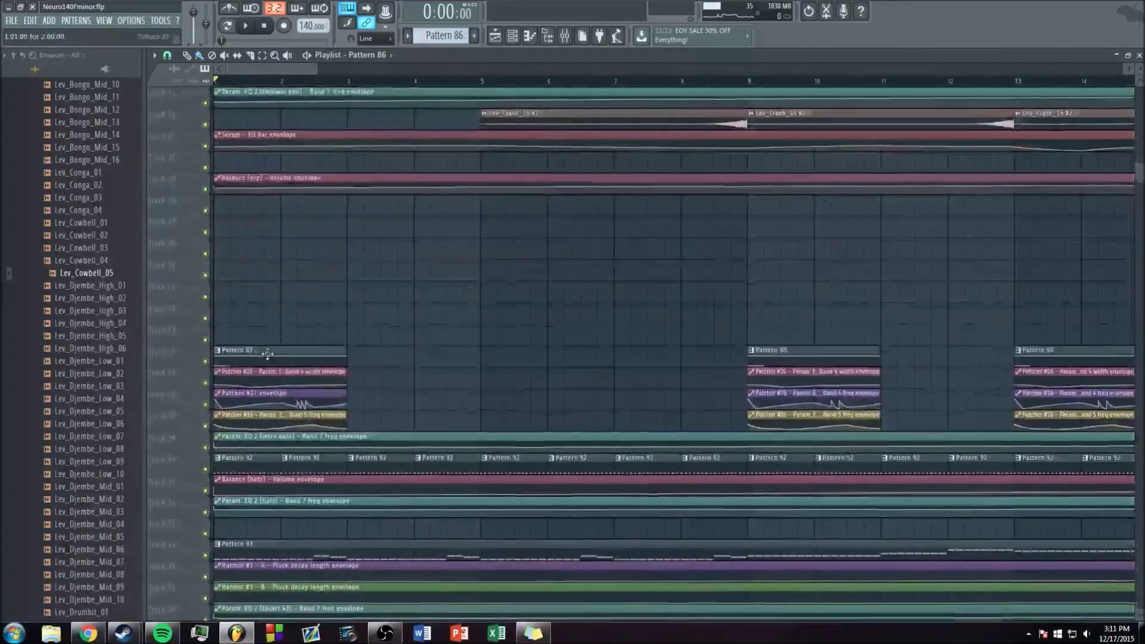
pyautogui.scroll(-2, 345, 217)
pyautogui.keyDown('ctrl'); pyautogui.scroll(2, 337, 91); pyautogui.keyUp('ctrl')
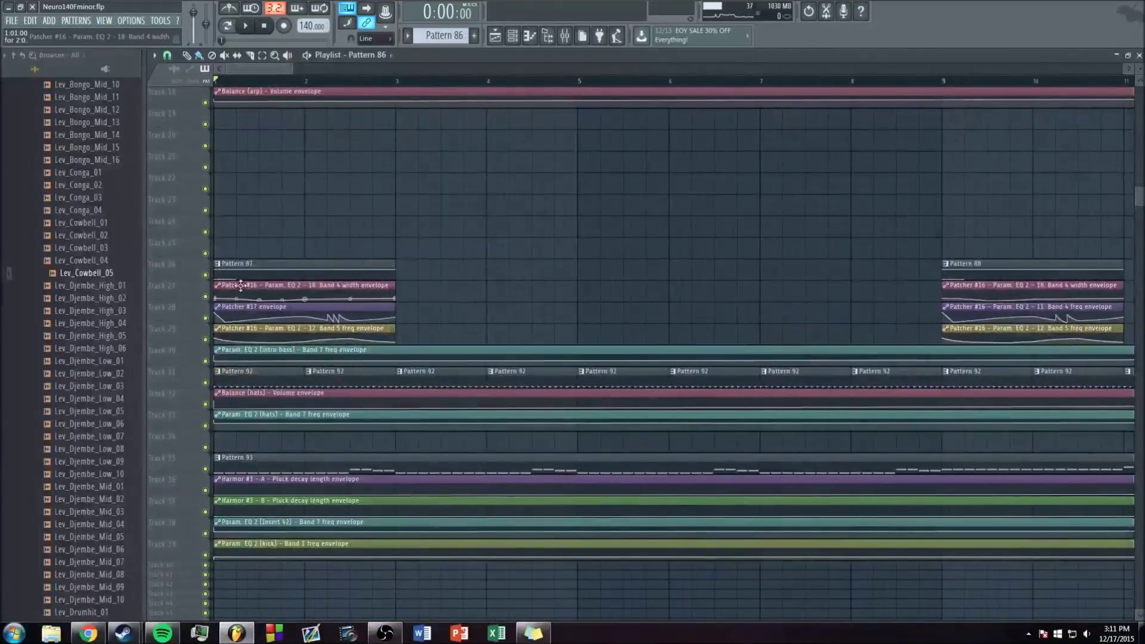
pyautogui.rightClick(206, 275)
pyautogui.click(205, 296)
pyautogui.click(205, 318)
pyautogui.click(205, 339)
pyautogui.press('space')
pyautogui.click(206, 361)
# Step: Play the soloed intro bass with the mixer shown, and put the mixer away after listening
pyautogui.press('space')
pyautogui.click(565, 35)
pyautogui.press('space')
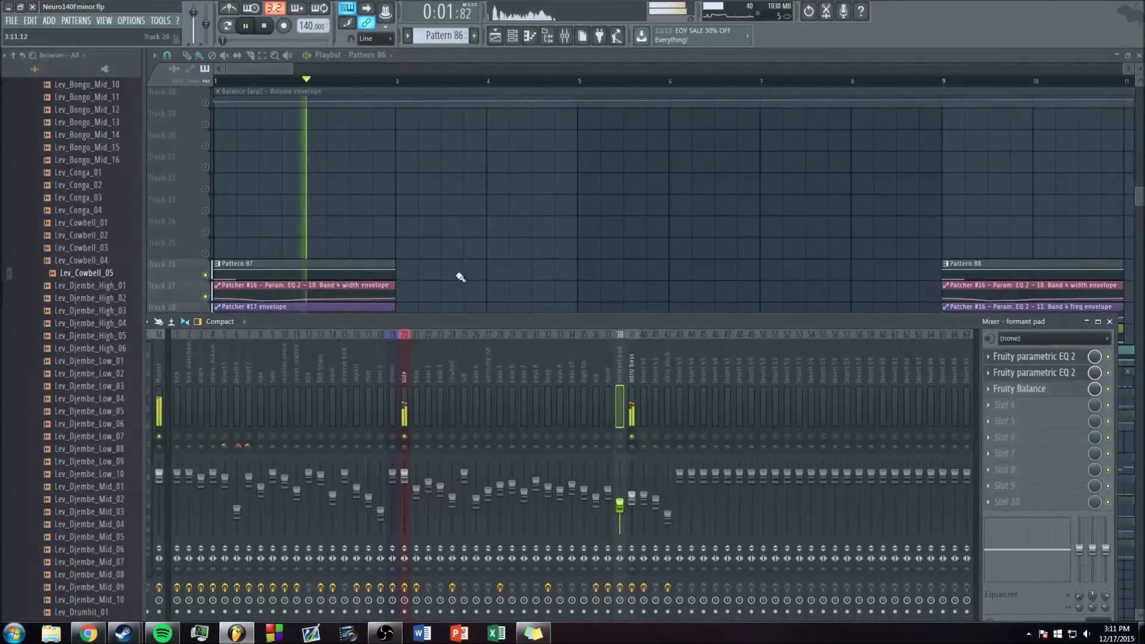
pyautogui.press('F9')
pyautogui.press('space')
# Step: Open the Patcher #16 intro bass from the channel rack and enlarge its window to spread out the map
pyautogui.click(511, 36)
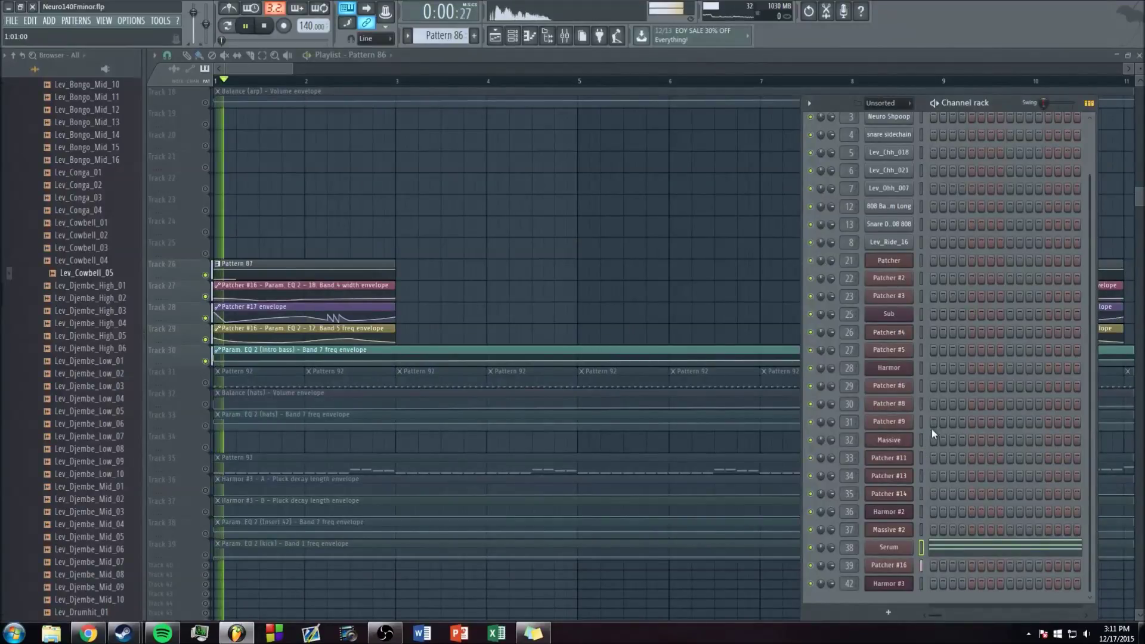
pyautogui.click(889, 566)
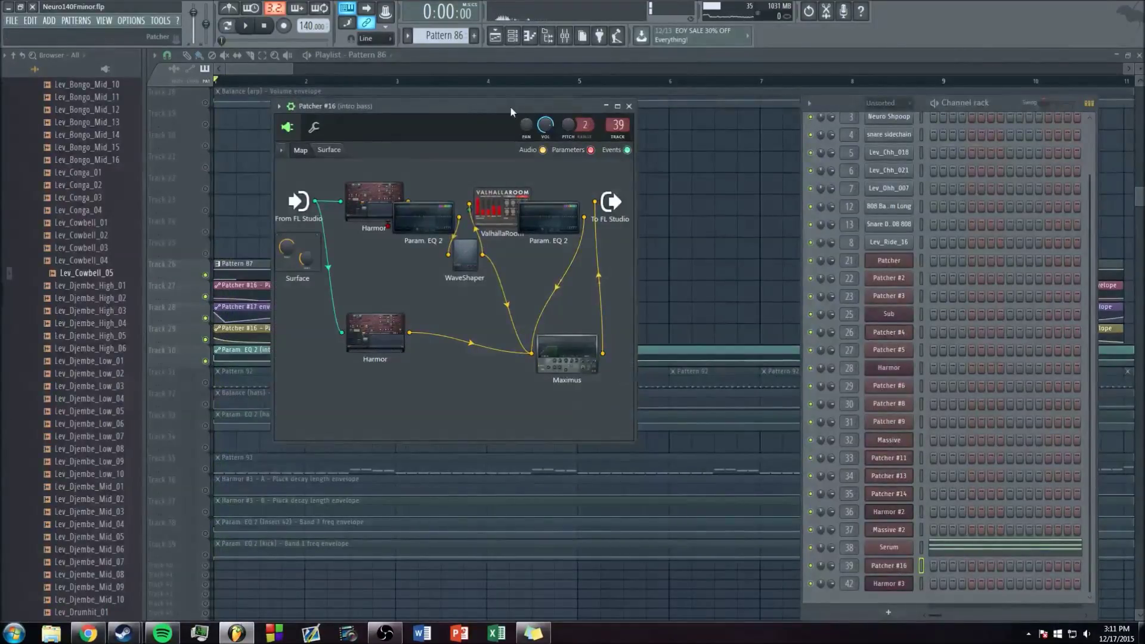
pyautogui.moveTo(510, 105); pyautogui.dragTo(442, 87)
pyautogui.moveTo(566, 422); pyautogui.dragTo(1067, 521)
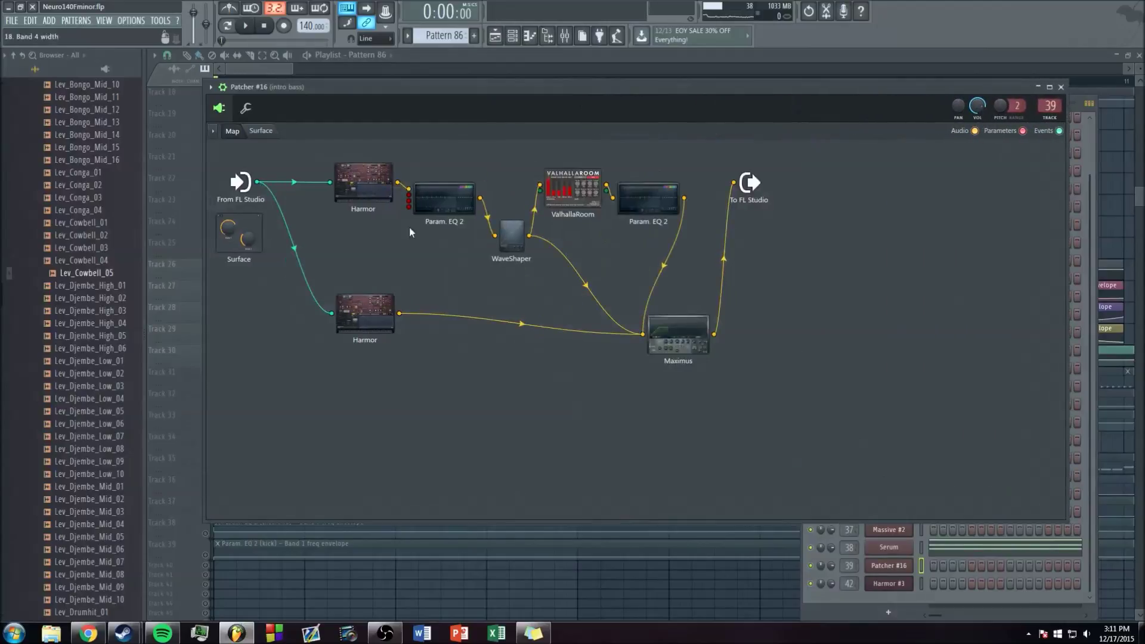
# Step: Move the lower Harmor module further left in the Patcher map and mute the WaveShaper and second EQ connections into Maximus
pyautogui.moveTo(363, 327); pyautogui.dragTo(327, 352)
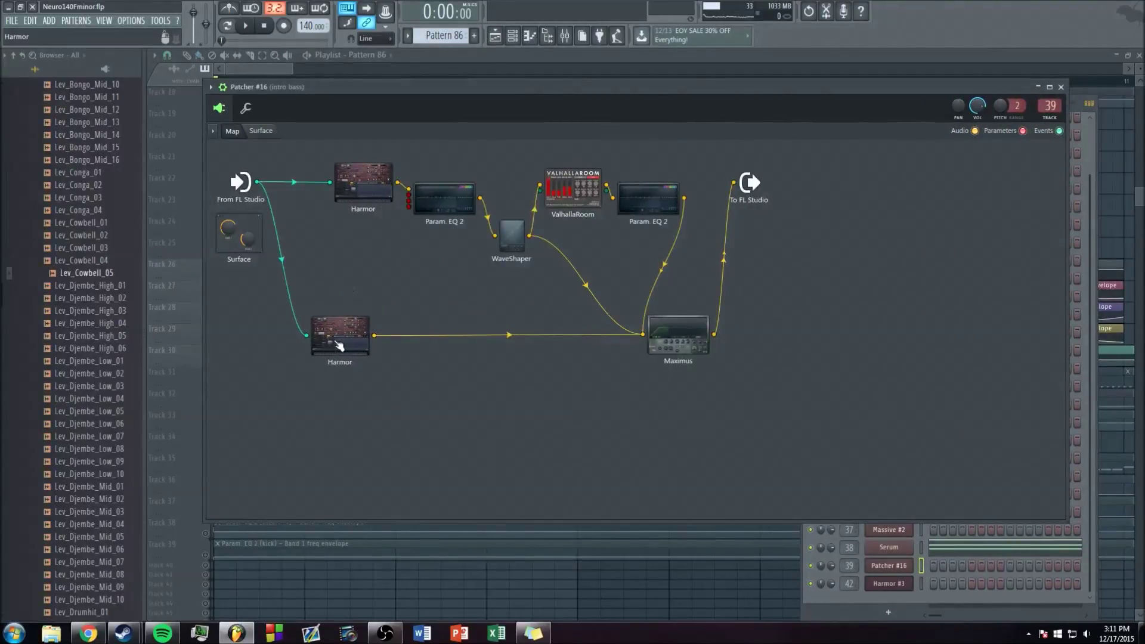
pyautogui.click(339, 344)
pyautogui.click(831, 269)
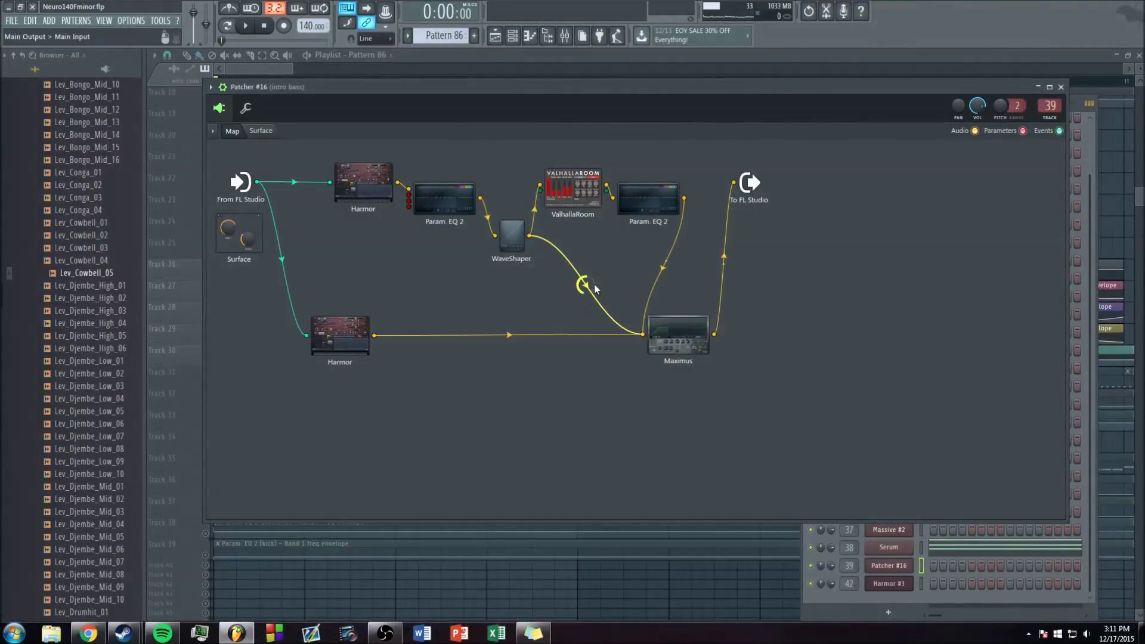
pyautogui.scroll(-5, 588, 283)
pyautogui.scroll(-5, 668, 269)
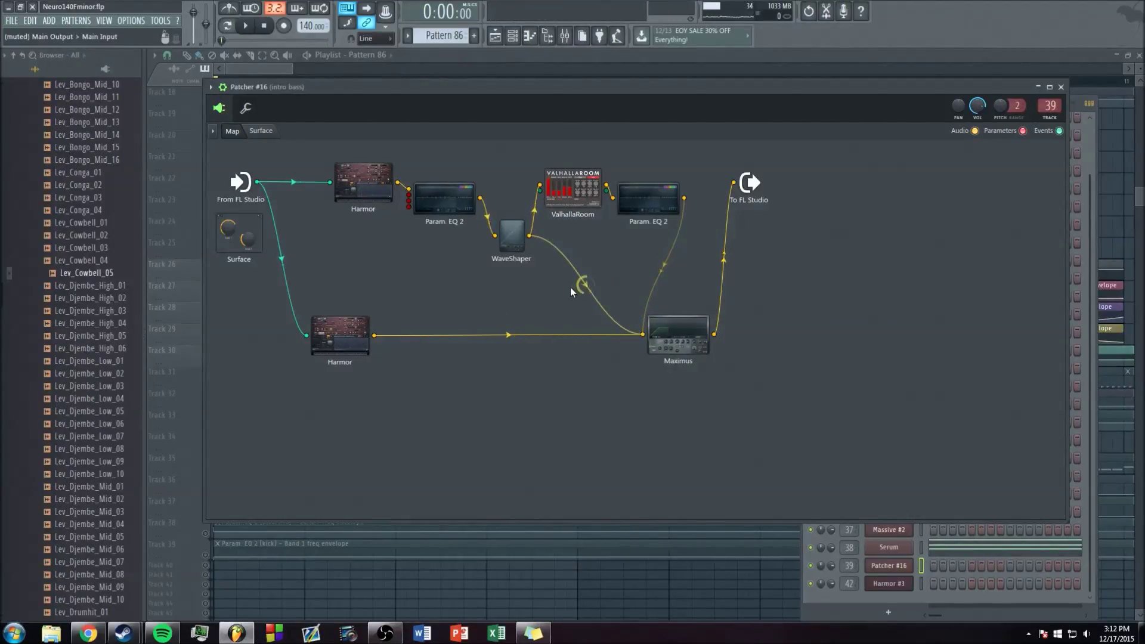
# Step: Open the lower Harmor module, move its window higher, and look through its articulation targets
pyautogui.click(340, 337)
pyautogui.moveTo(473, 261); pyautogui.dragTo(532, 135)
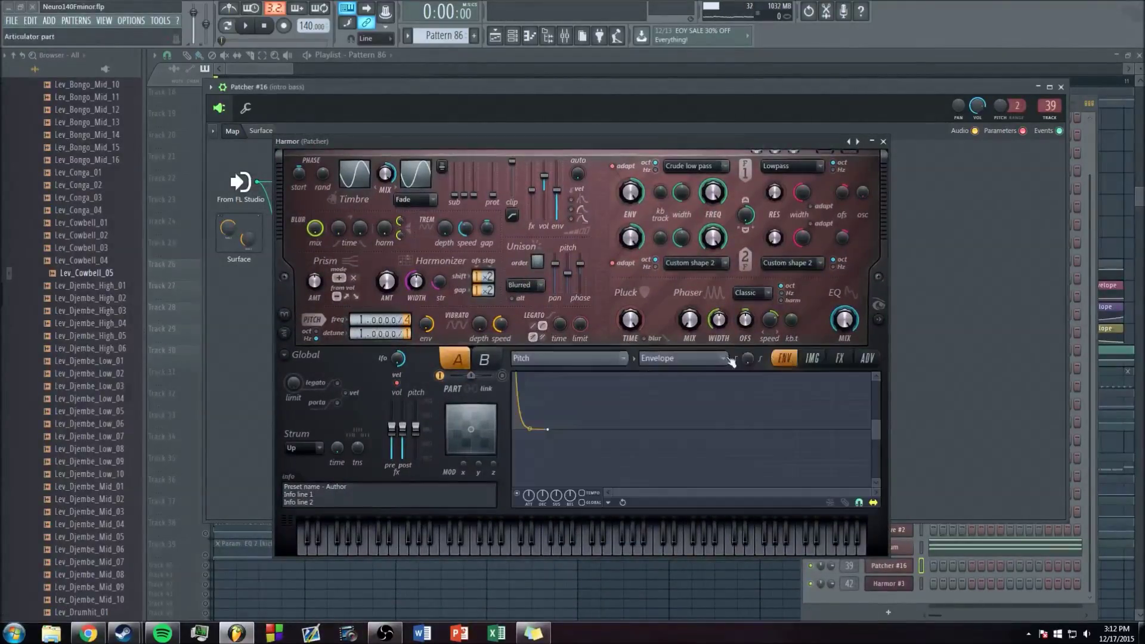
pyautogui.click(561, 359)
pyautogui.click(614, 126)
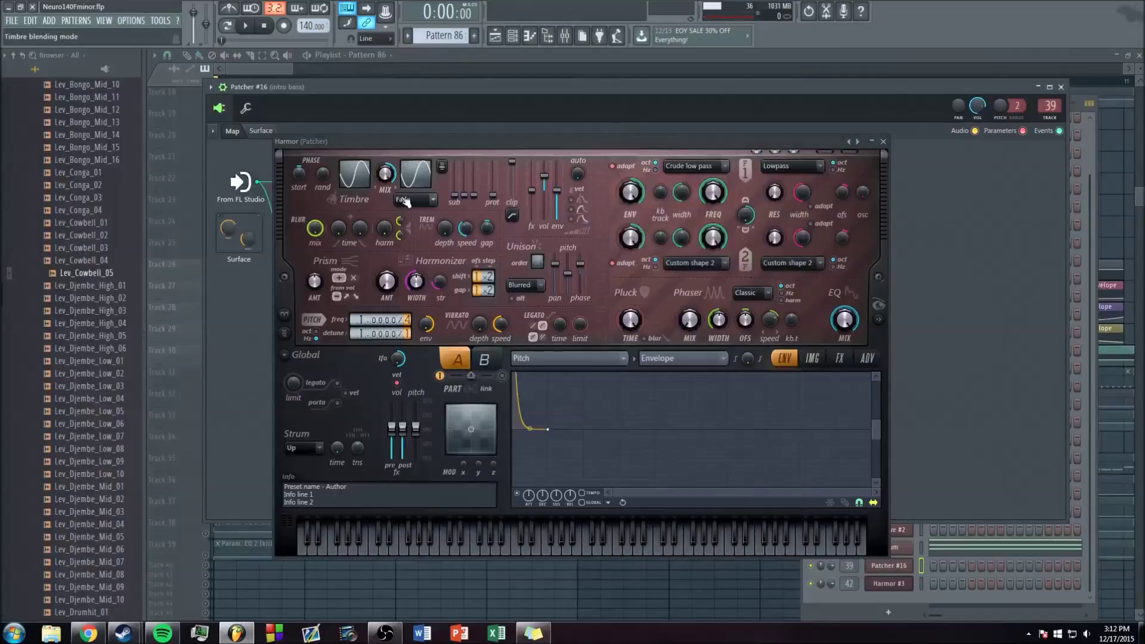
# Step: Inspect the lower Harmor's effects page and Local EQ curve, and close its window
pyautogui.click(839, 360)
pyautogui.click(785, 358)
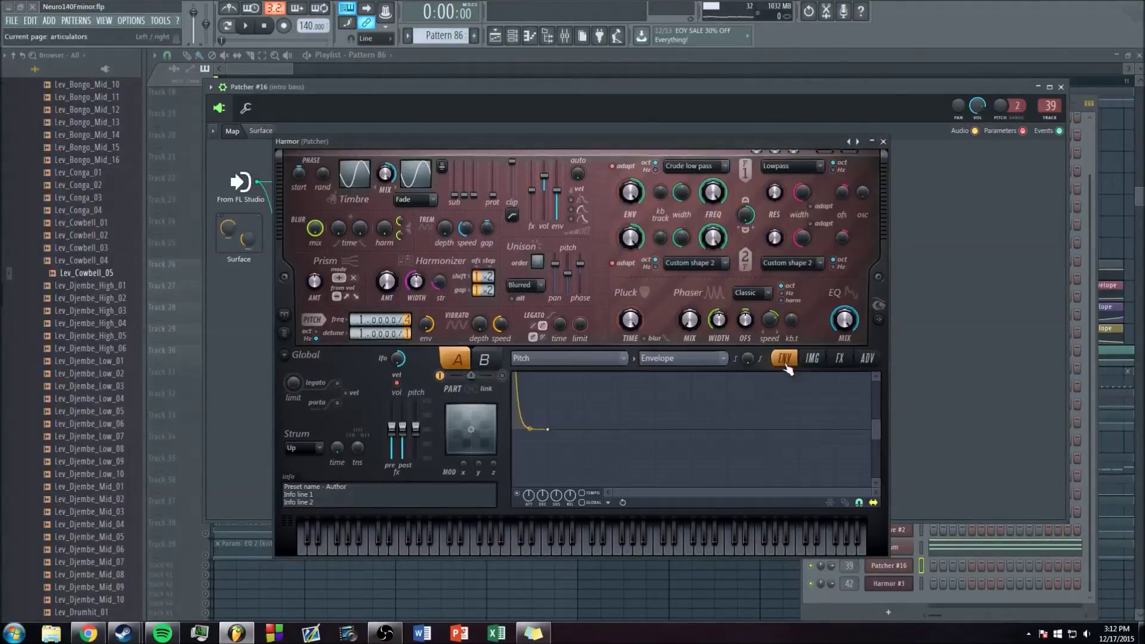
pyautogui.click(560, 353)
pyautogui.click(764, 225)
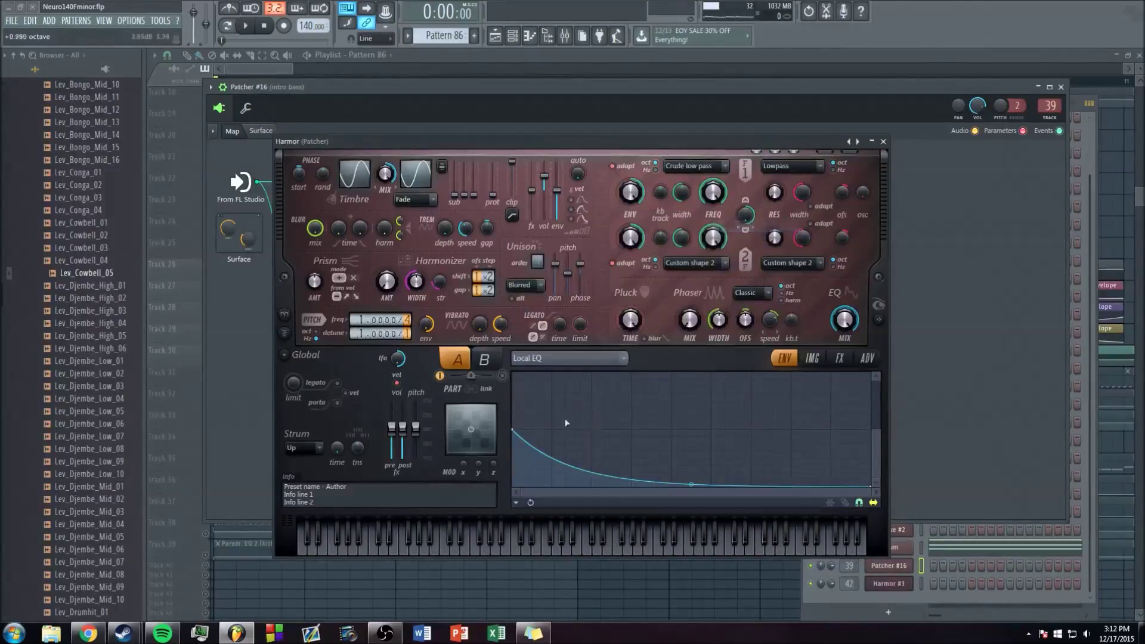
pyautogui.click(881, 141)
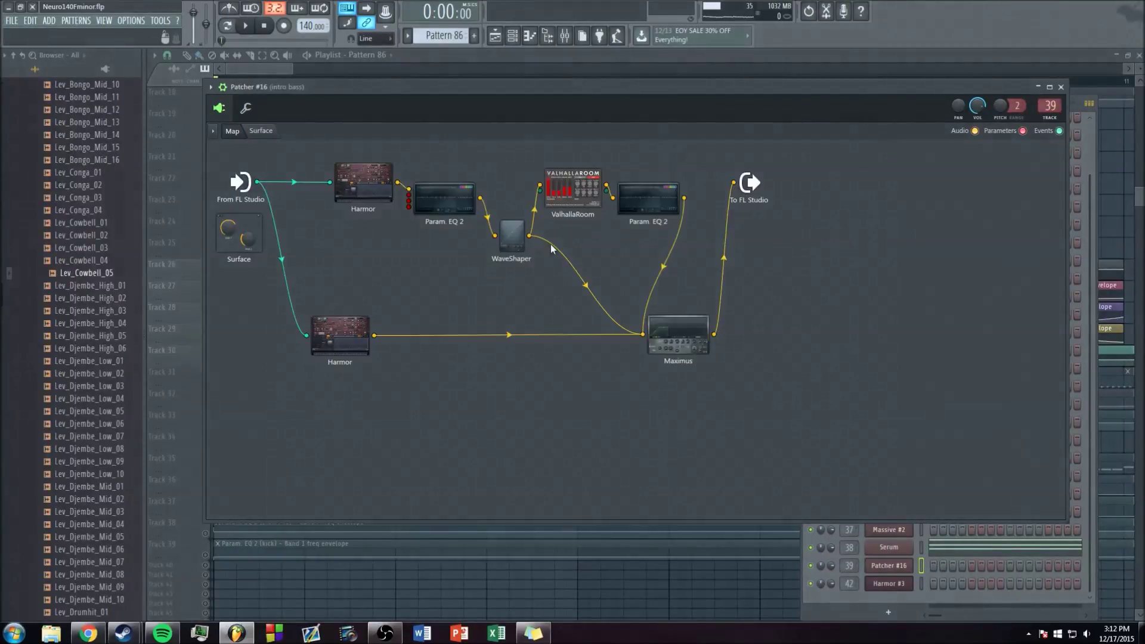
# Step: Line up the upper Harmor module above the lower one, open it, and show its part A settings
pyautogui.moveTo(358, 190); pyautogui.dragTo(334, 221)
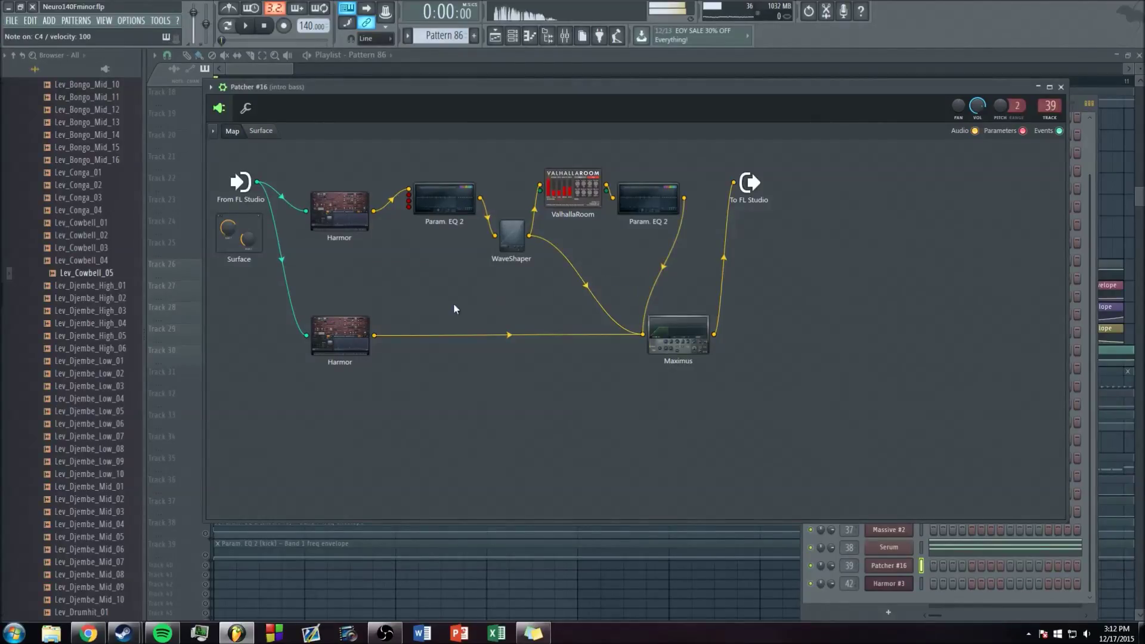
pyautogui.click(340, 221)
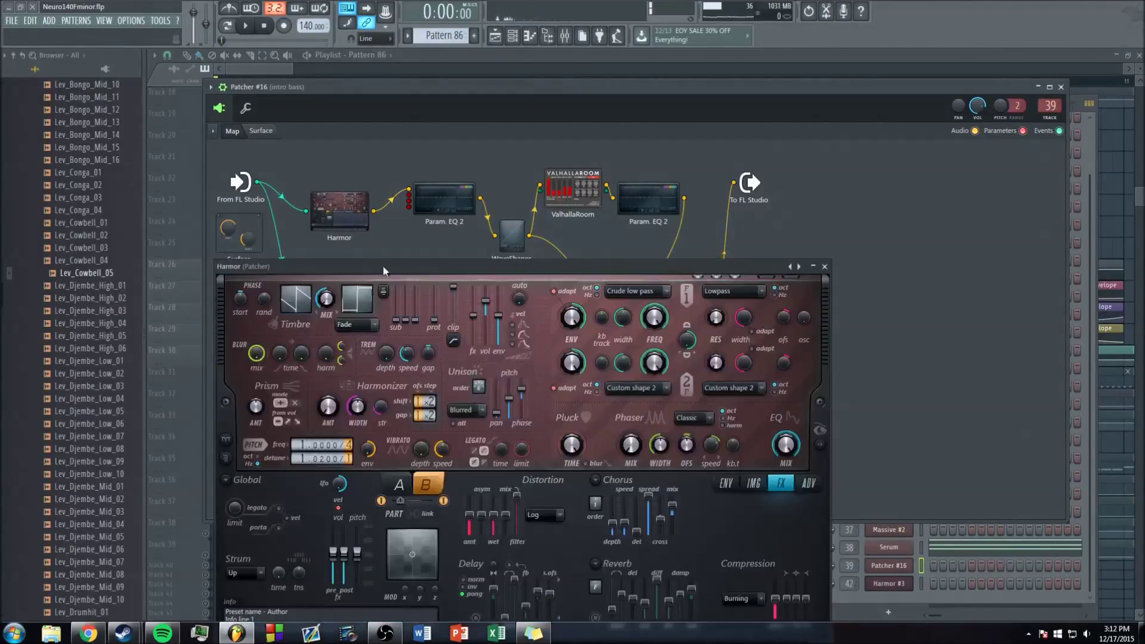
pyautogui.moveTo(381, 260); pyautogui.dragTo(444, 173)
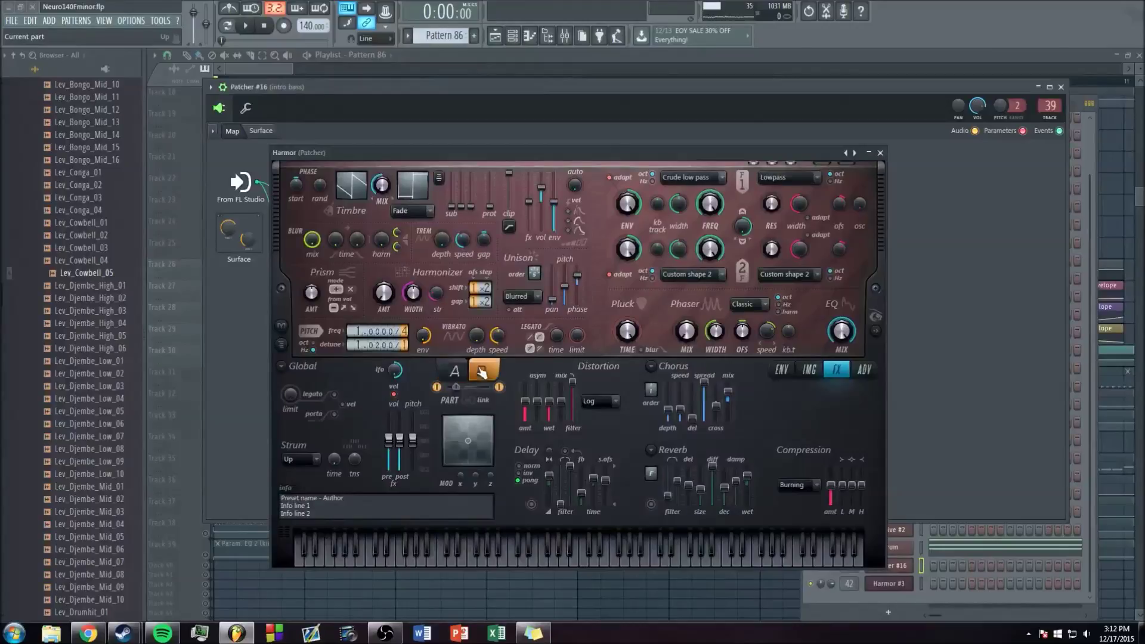
pyautogui.click(455, 371)
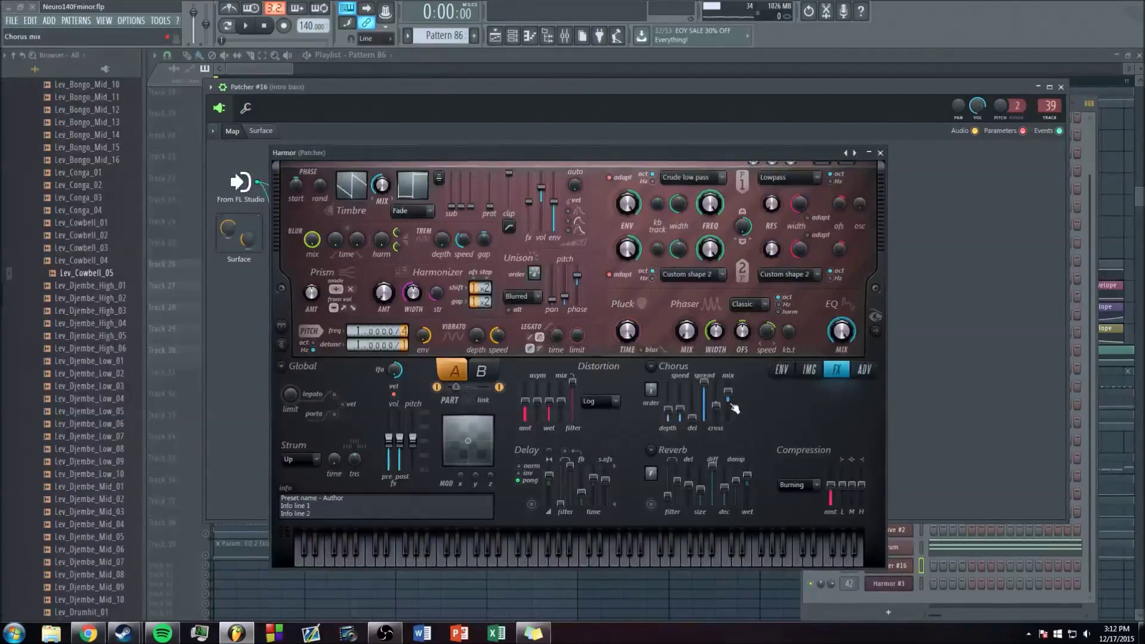
# Step: Show the upper Harmor's effects and envelope pages and look through its list of articulation targets
pyautogui.click(782, 369)
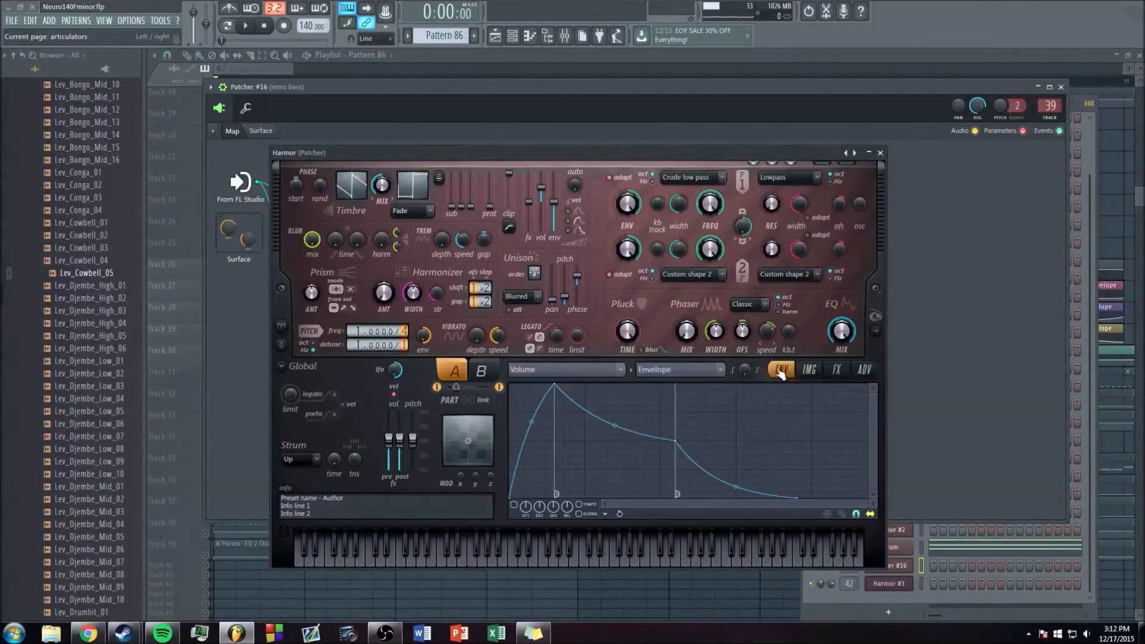
pyautogui.click(561, 368)
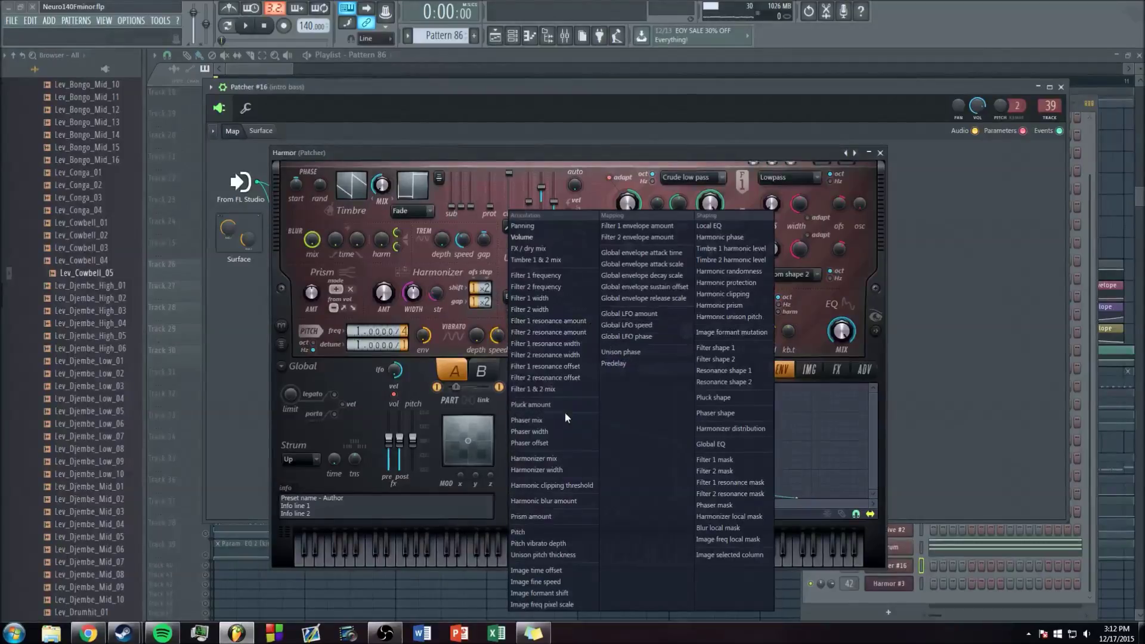
pyautogui.click(549, 169)
# Step: Show the upper Harmor's part B, set its harmonic detuning multiplier to about 1.02, and close the module's window
pyautogui.click(482, 371)
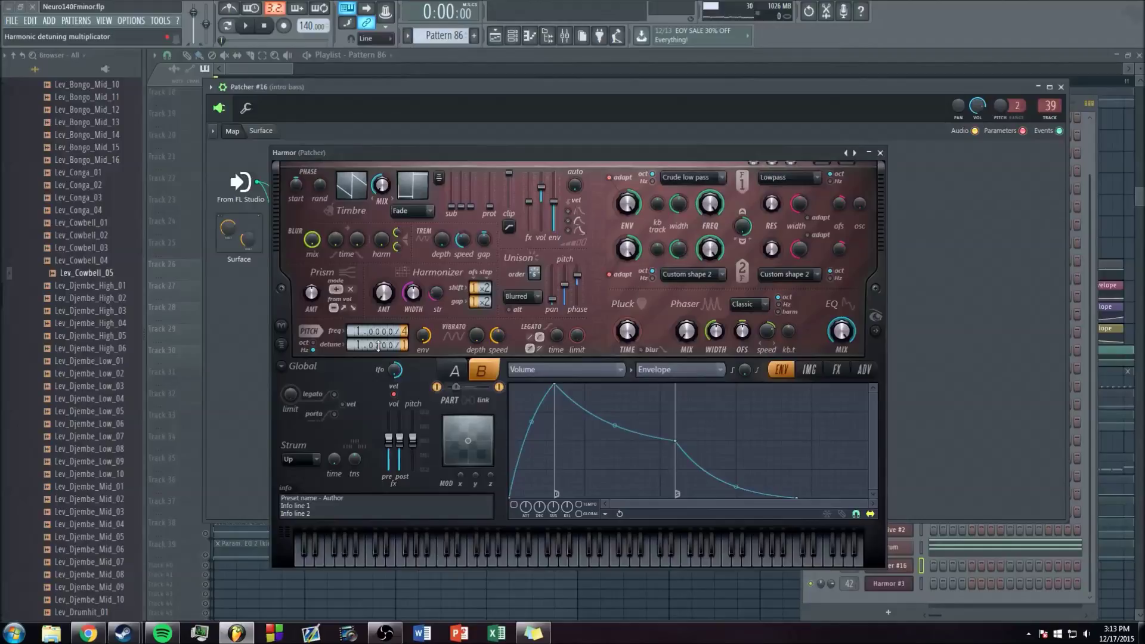
pyautogui.moveTo(378, 347); pyautogui.dragTo(379, 341)
pyautogui.click(880, 153)
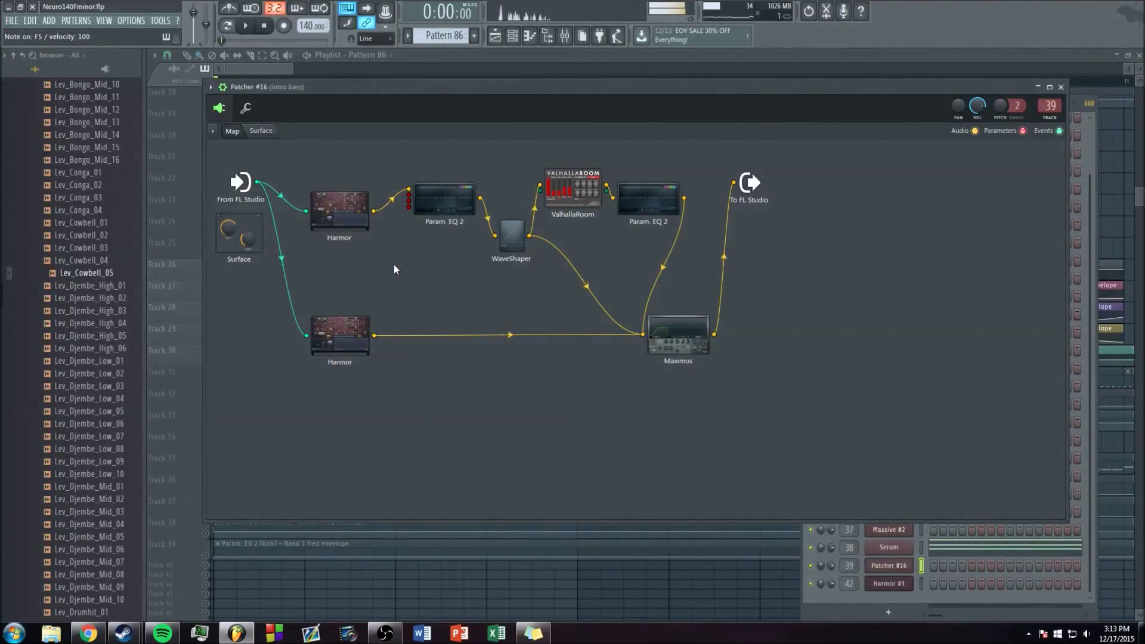
# Step: Reopen the upper Harmor and review its articulation targets and its effects, image and envelope pages
pyautogui.click(327, 215)
pyautogui.moveTo(421, 156); pyautogui.dragTo(431, 147)
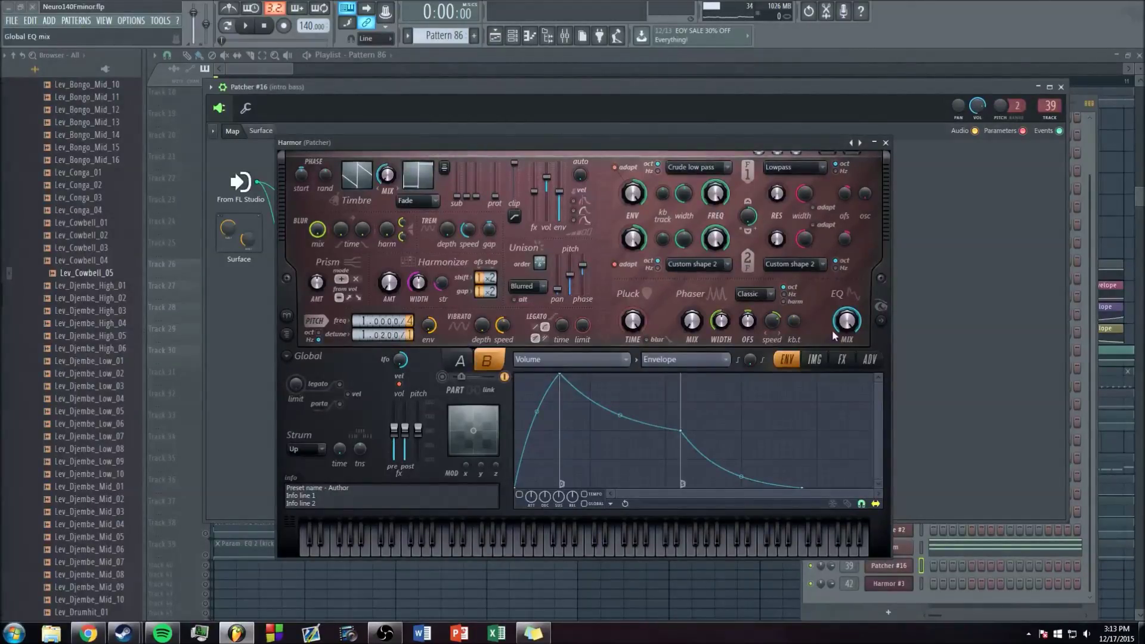
pyautogui.click(596, 360)
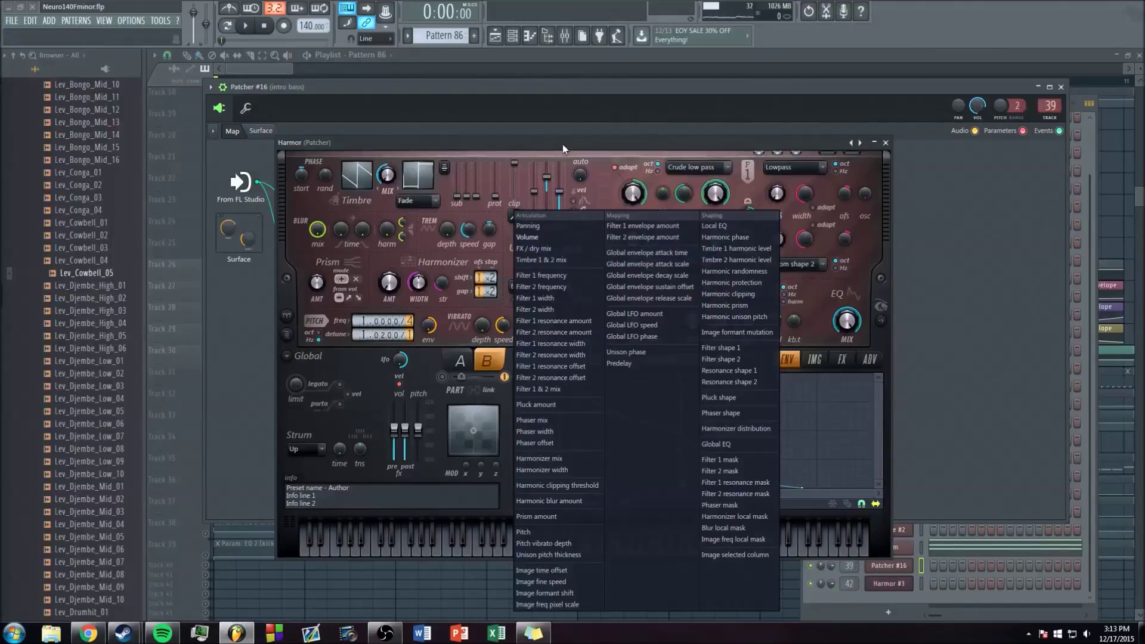
pyautogui.moveTo(564, 148); pyautogui.dragTo(553, 122)
pyautogui.click(832, 333)
pyautogui.click(805, 333)
pyautogui.click(776, 333)
pyautogui.click(875, 116)
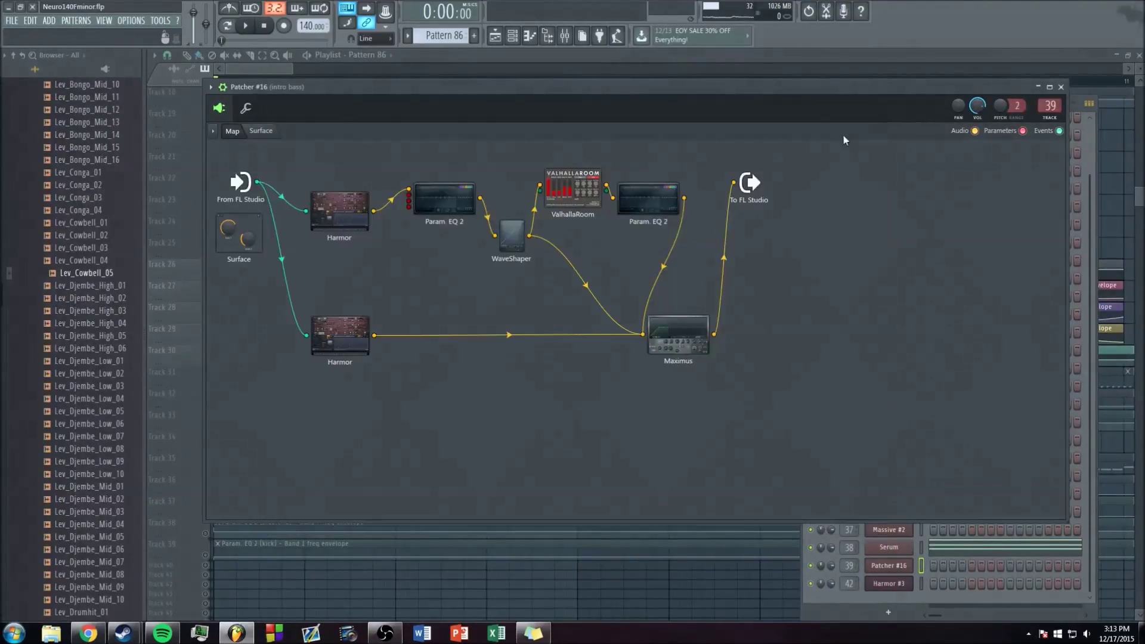
# Step: Check the Param. EQ 2 curve after the upper Harmor, and shift the lower Harmor and that EQ module down and left in the map
pyautogui.doubleClick(454, 201)
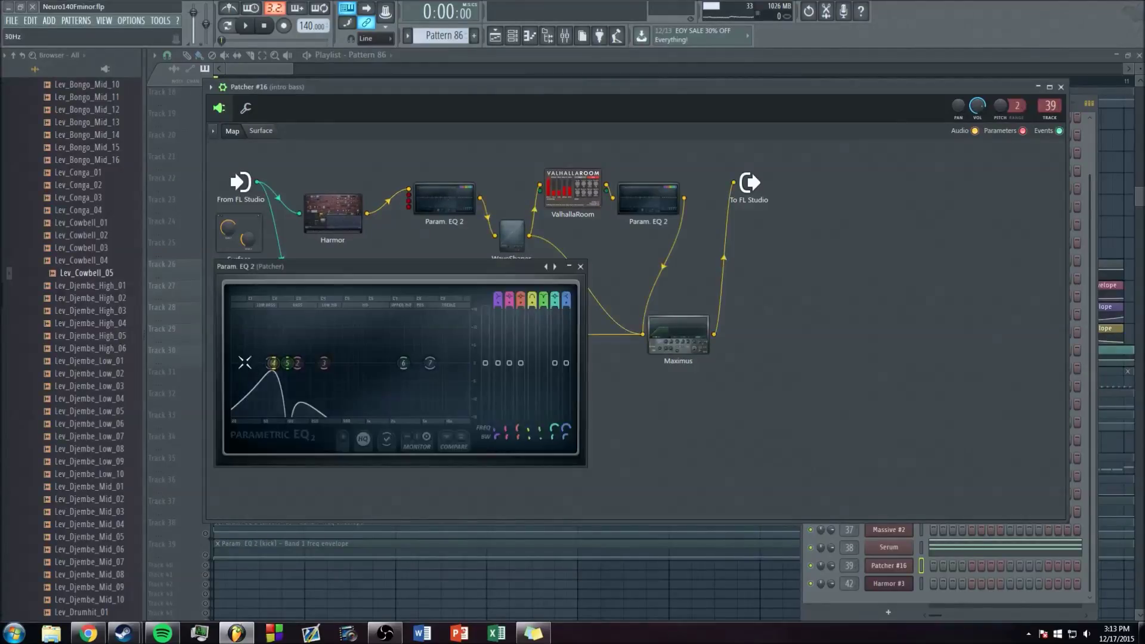
pyautogui.click(582, 268)
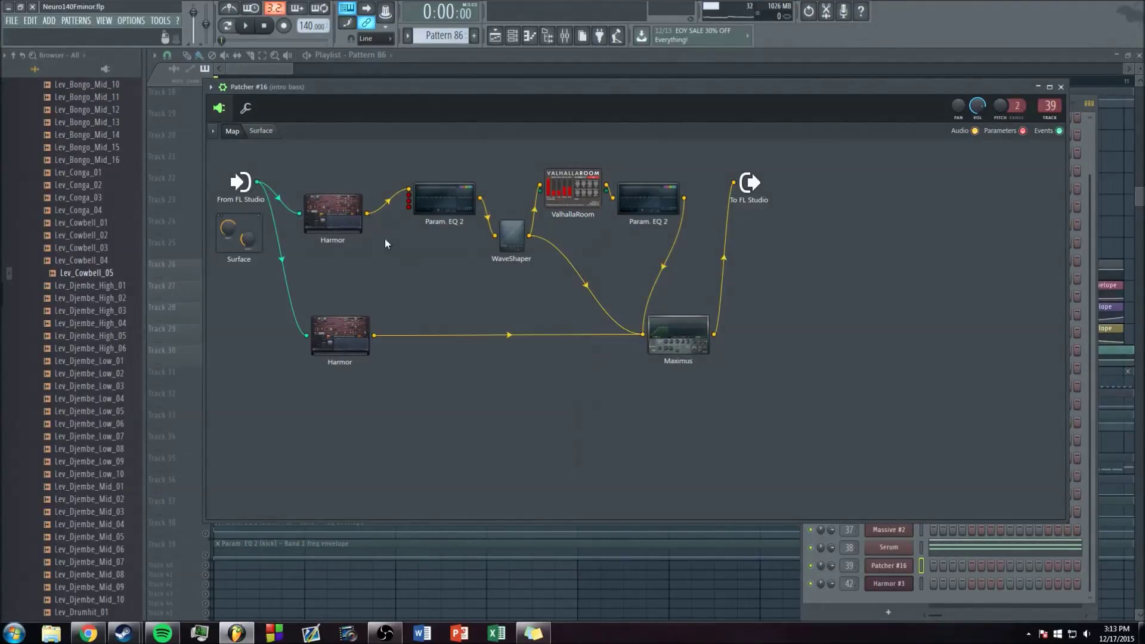
pyautogui.moveTo(340, 346); pyautogui.dragTo(321, 360)
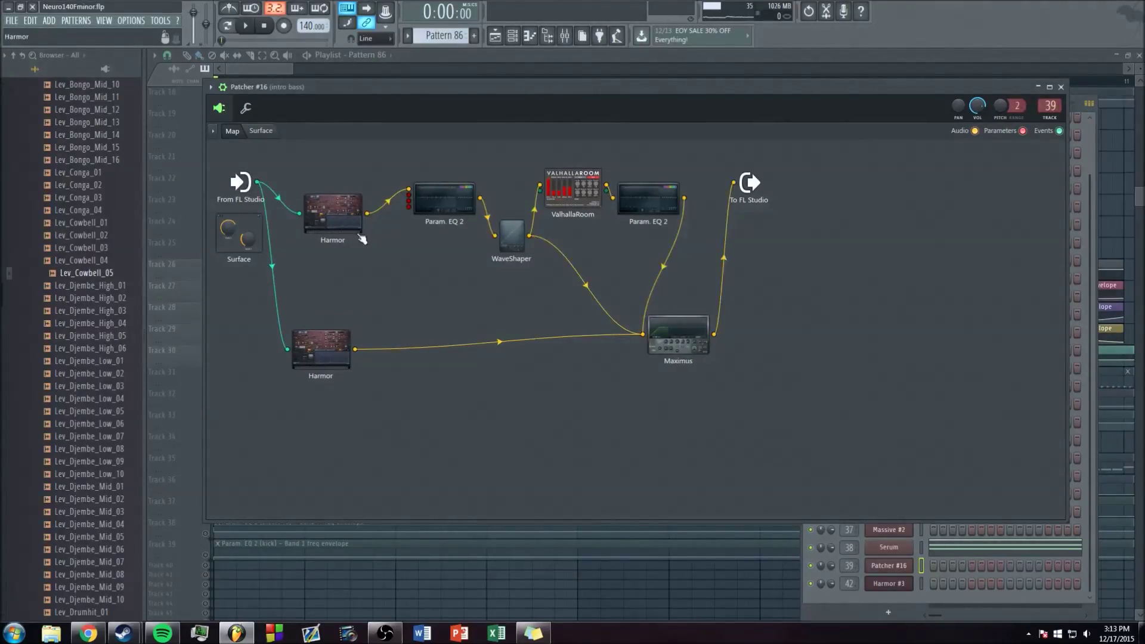
pyautogui.moveTo(444, 199); pyautogui.dragTo(436, 208)
# Step: Play the intro bass while watching the band movement in the Param. EQ 2 before the WaveShaper, and stop playback
pyautogui.click(442, 220)
pyautogui.click(246, 25)
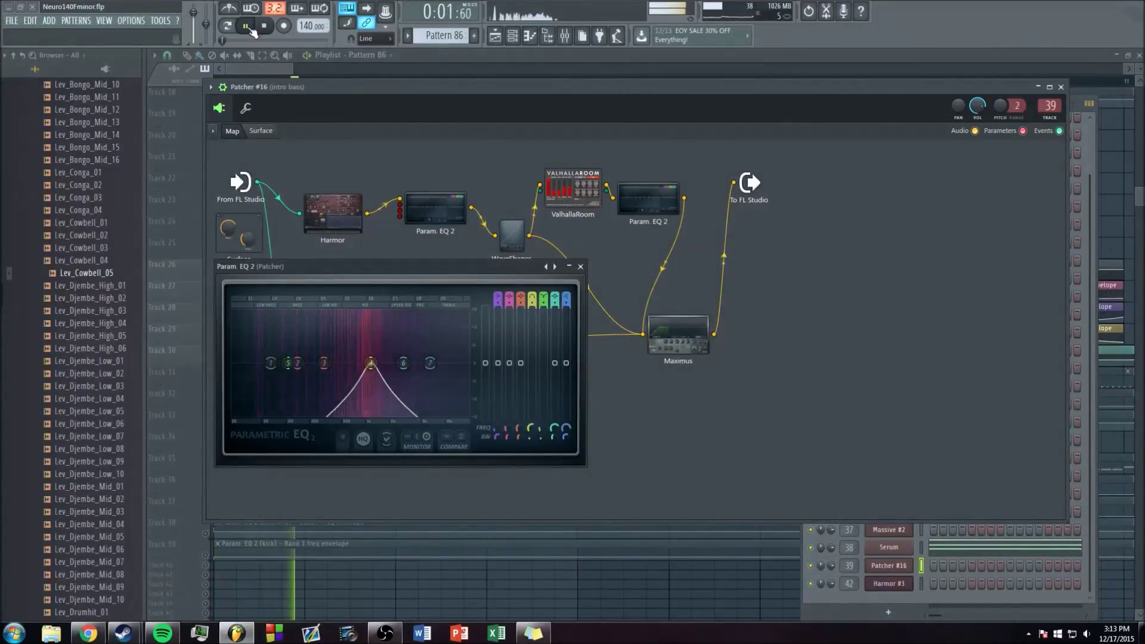
pyautogui.click(581, 267)
pyautogui.press('space')
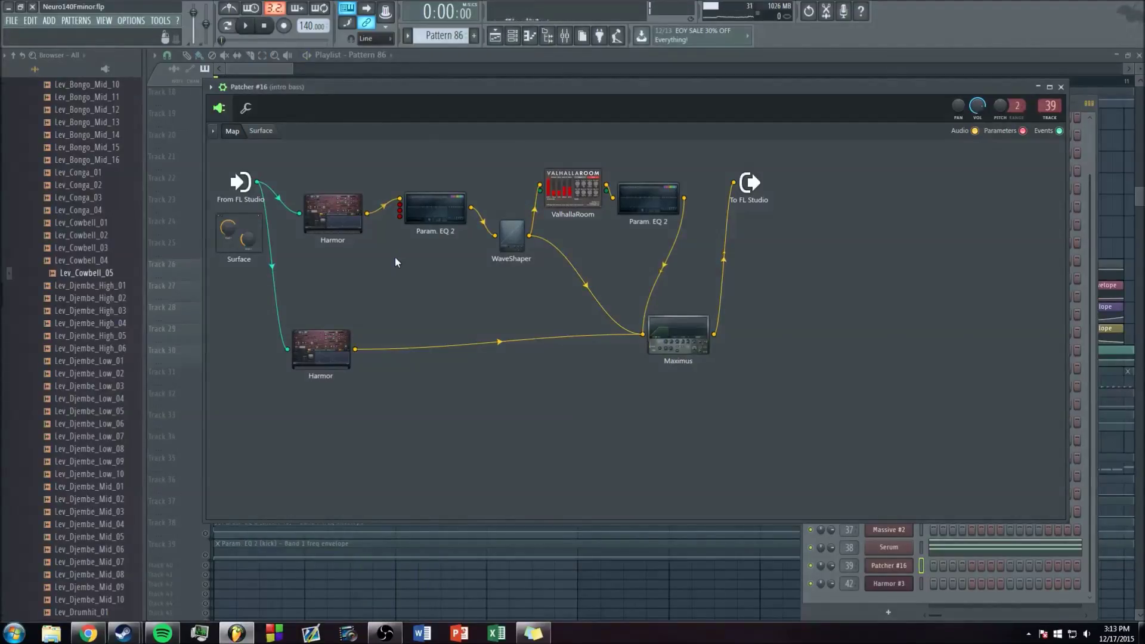
# Step: Spread the two Harmor modules apart in the Patcher map, the upper one higher and the other one lower
pyautogui.moveTo(333, 219); pyautogui.dragTo(328, 222)
pyautogui.moveTo(334, 353)
pyautogui.mouseDown()
pyautogui.moveTo(355, 358)
pyautogui.moveTo(349, 370)
pyautogui.mouseUp()
pyautogui.moveTo(340, 216); pyautogui.dragTo(343, 176)
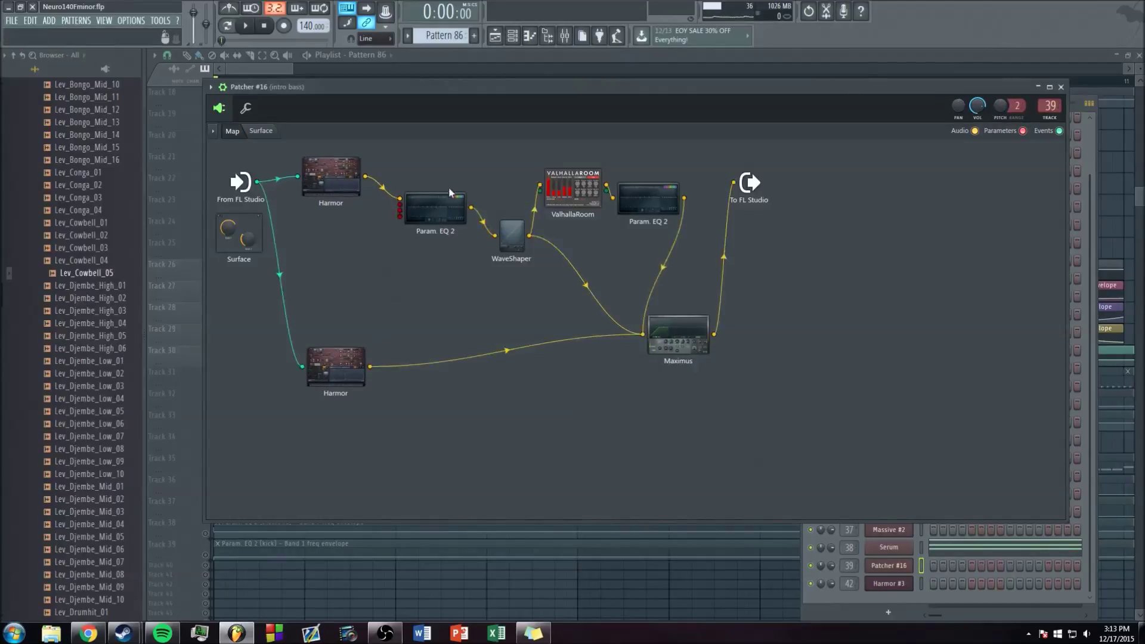
# Step: Reopen the Param. EQ 2 before the WaveShaper, move its window higher, and examine its filter bands around a short playback
pyautogui.doubleClick(450, 192)
pyautogui.moveTo(389, 263); pyautogui.dragTo(401, 237)
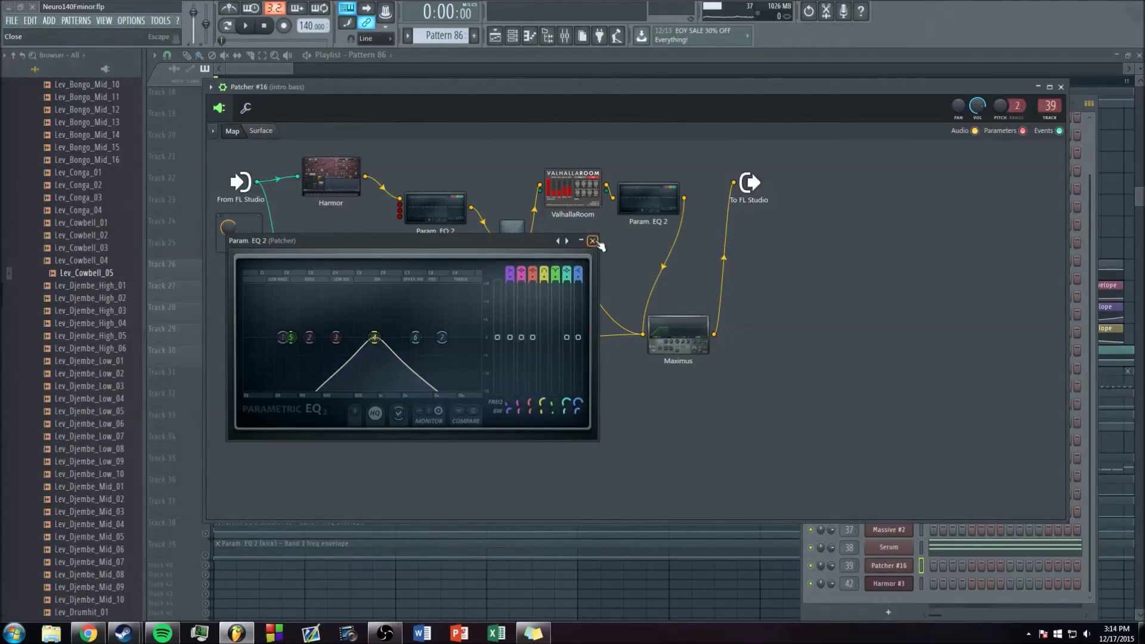
pyautogui.click(250, 27)
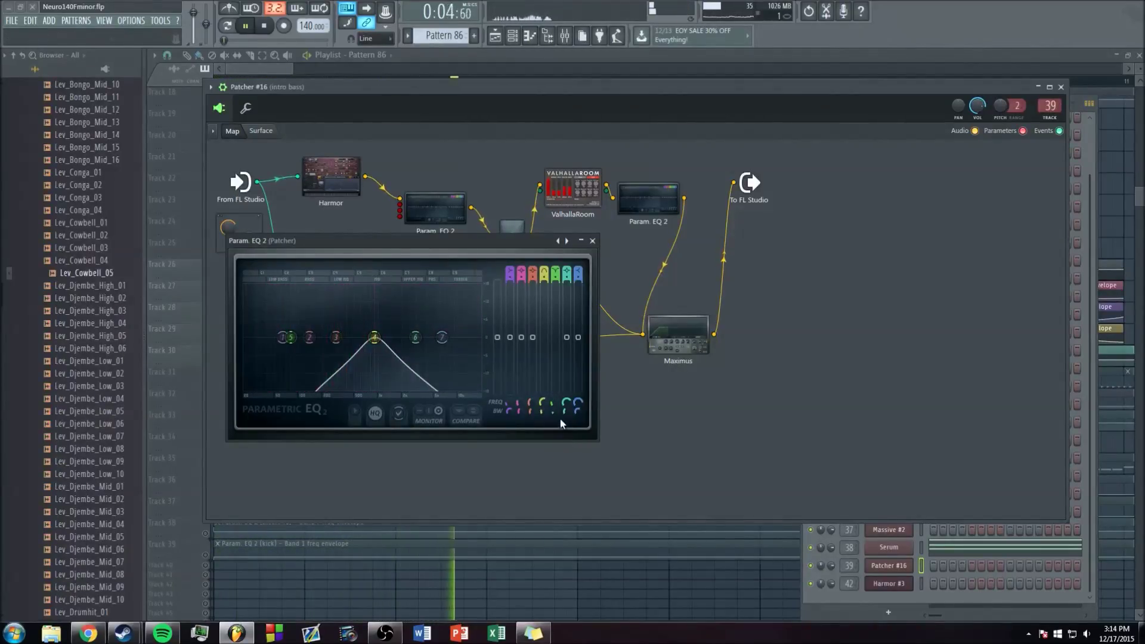
pyautogui.press('space')
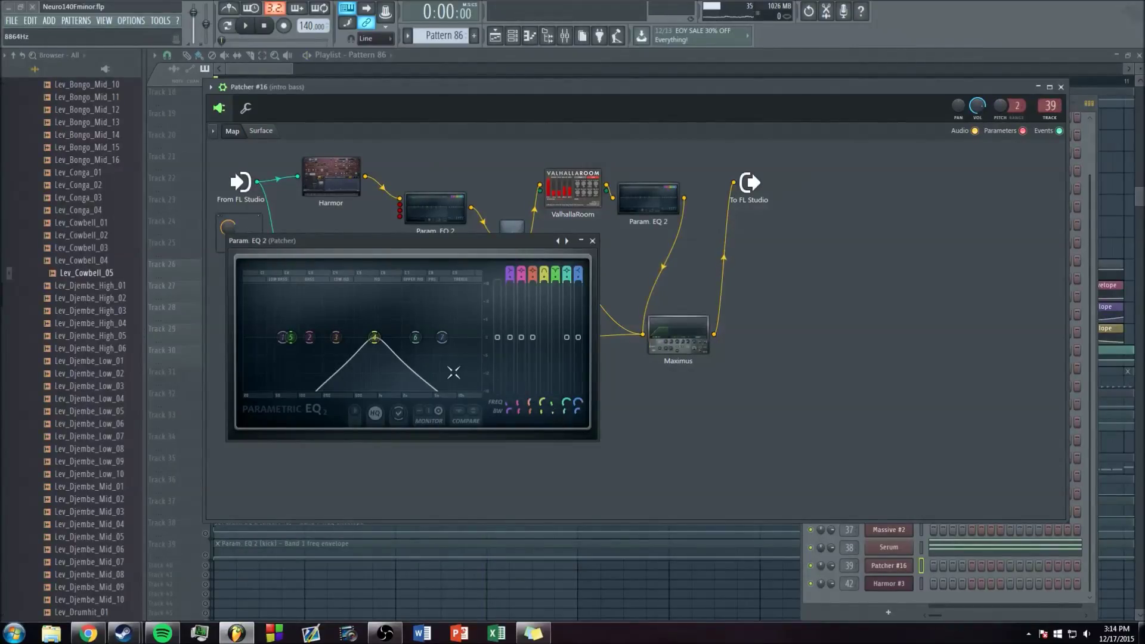
pyautogui.click(594, 240)
# Step: Inspect the WaveShaper's distortion curve, and place the WaveShaper module lower in the Patcher map
pyautogui.click(498, 251)
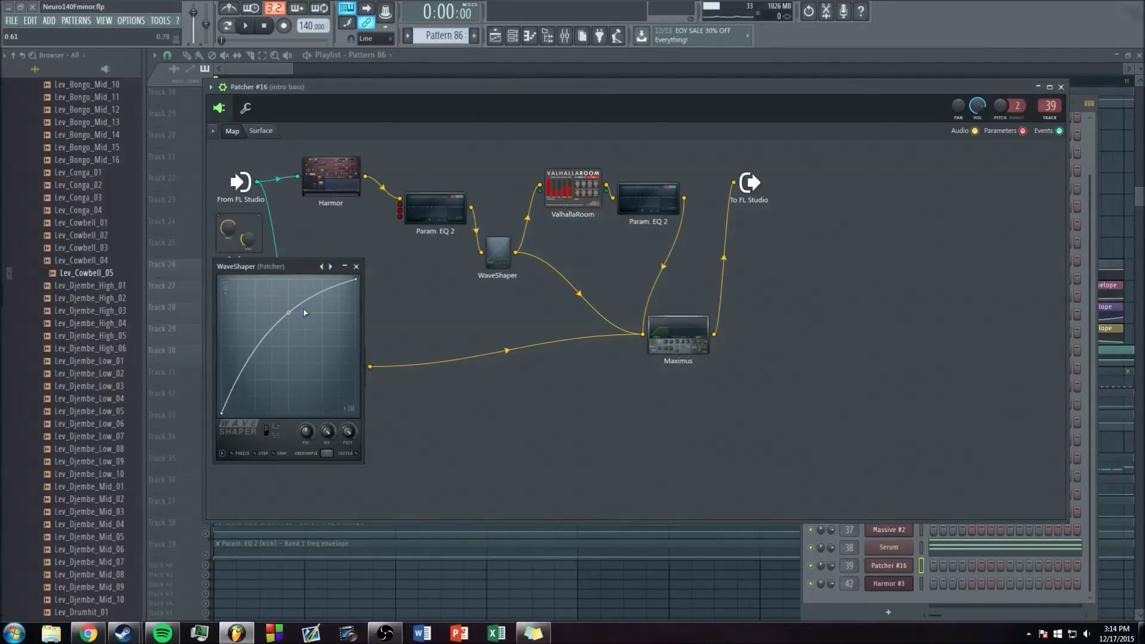
pyautogui.moveTo(291, 264); pyautogui.dragTo(303, 260)
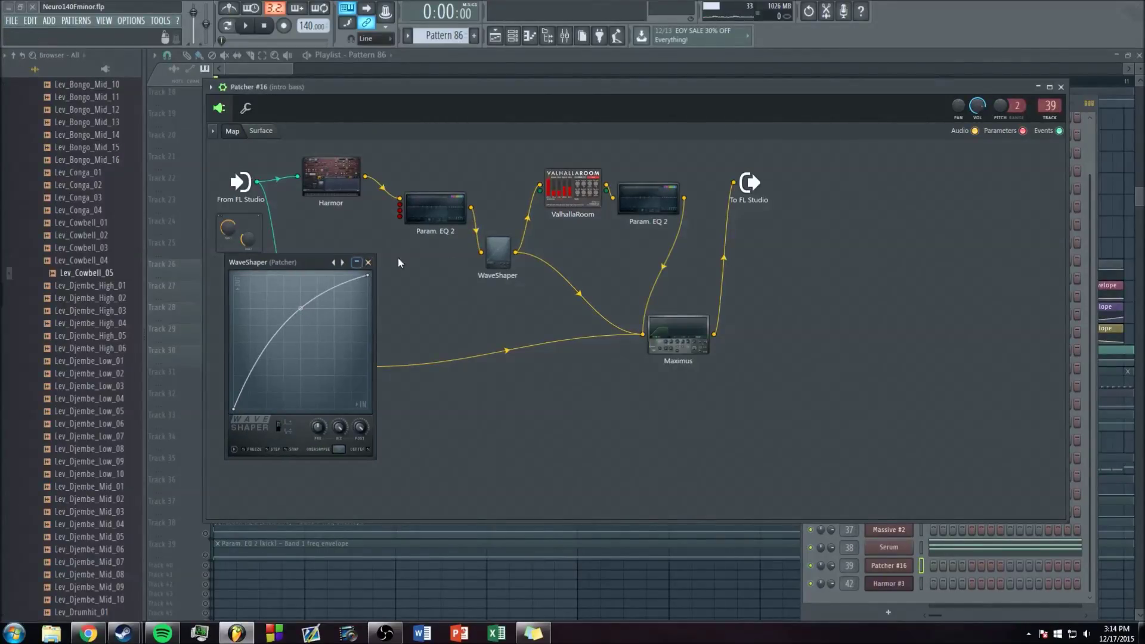
pyautogui.click(368, 262)
pyautogui.moveTo(499, 265); pyautogui.dragTo(496, 281)
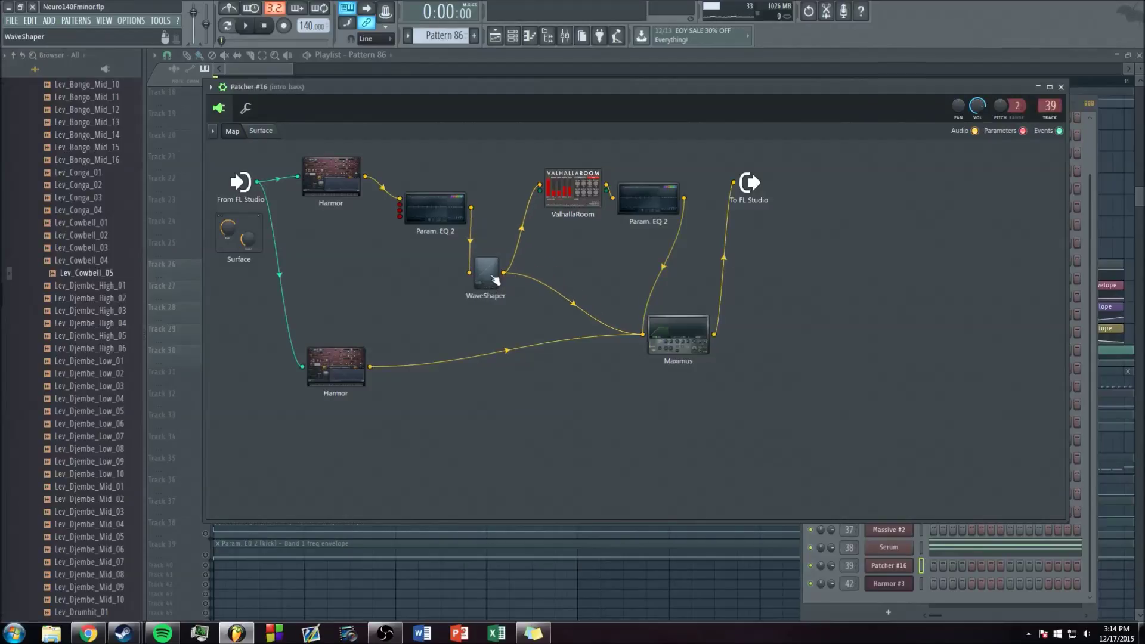
# Step: Move the ValhallaRoom module slightly left in the map and inspect its mix, decay and late reverb settings
pyautogui.moveTo(595, 220); pyautogui.dragTo(578, 227)
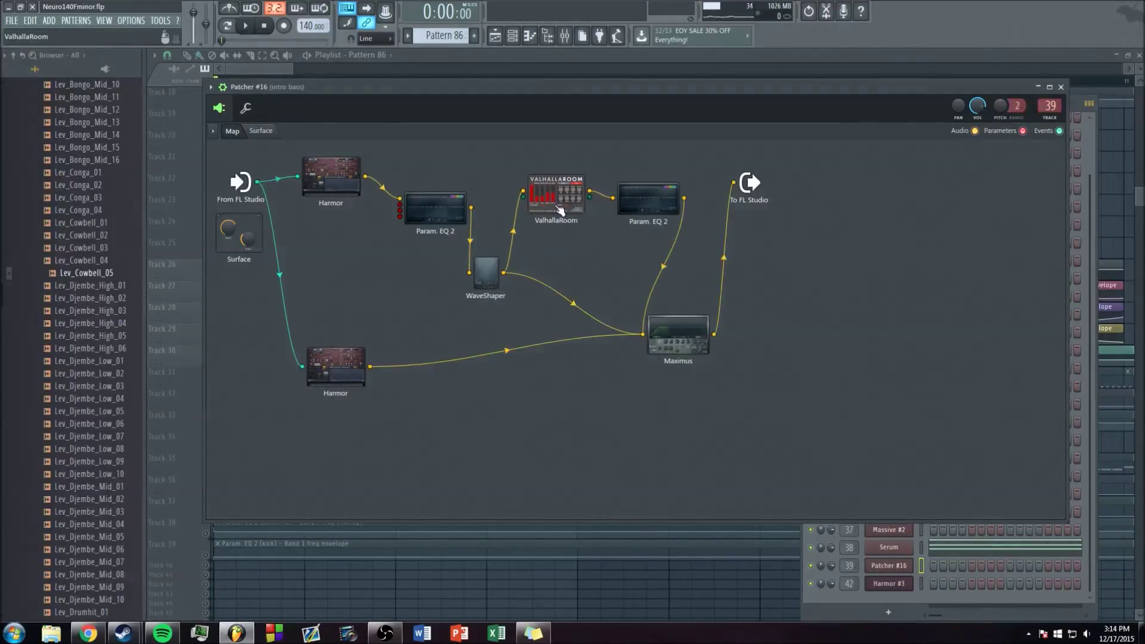
pyautogui.click(579, 227)
pyautogui.moveTo(406, 270); pyautogui.dragTo(423, 259)
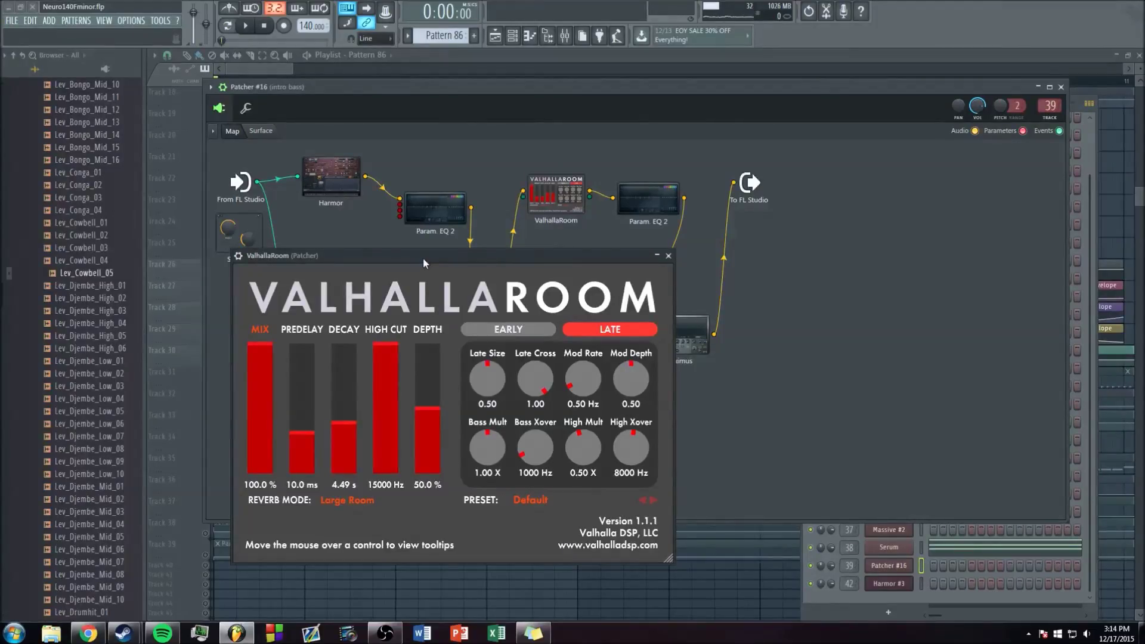
pyautogui.moveTo(424, 259); pyautogui.dragTo(448, 248)
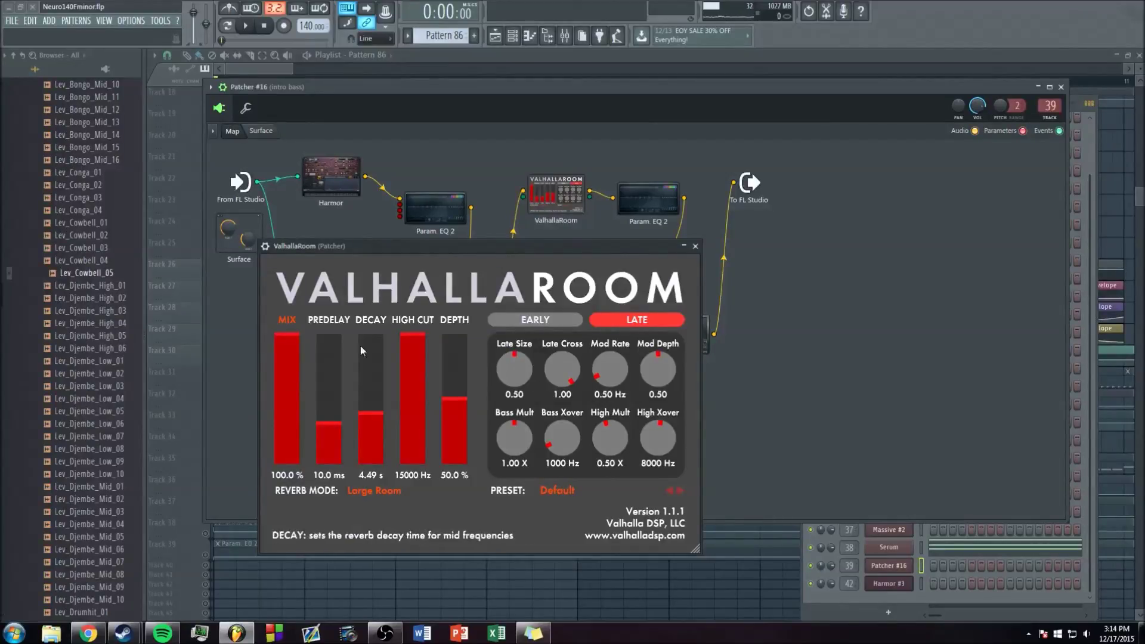
pyautogui.click(695, 246)
# Step: Listen to the reverb branch on its own, and examine band 1 of the Param. EQ 2 after ValhallaRoom
pyautogui.press('space')
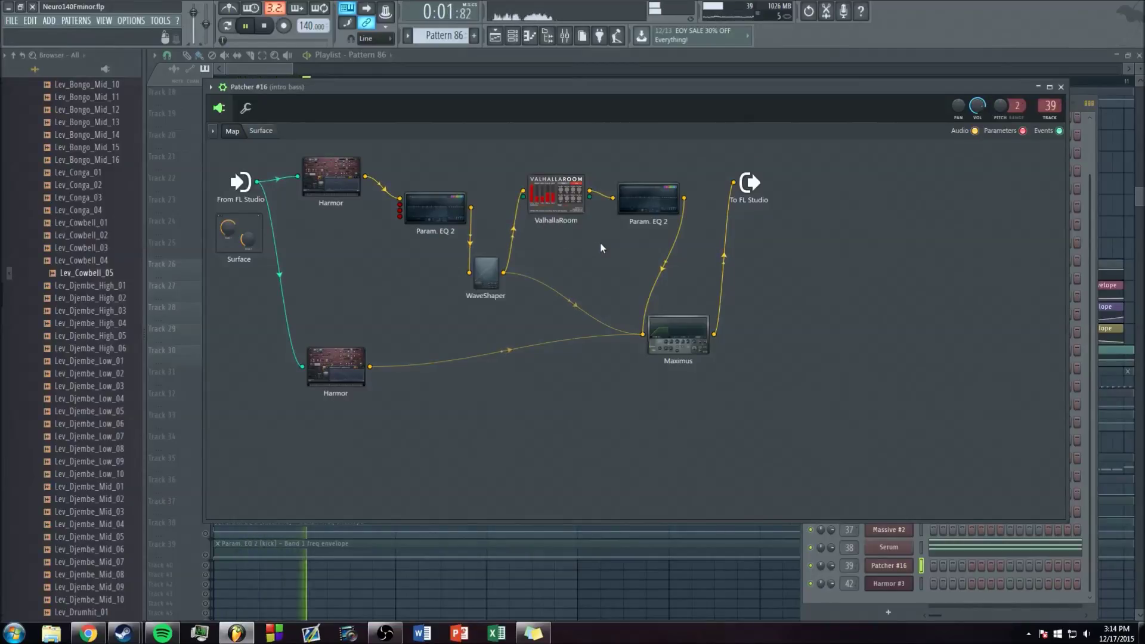
pyautogui.press('space')
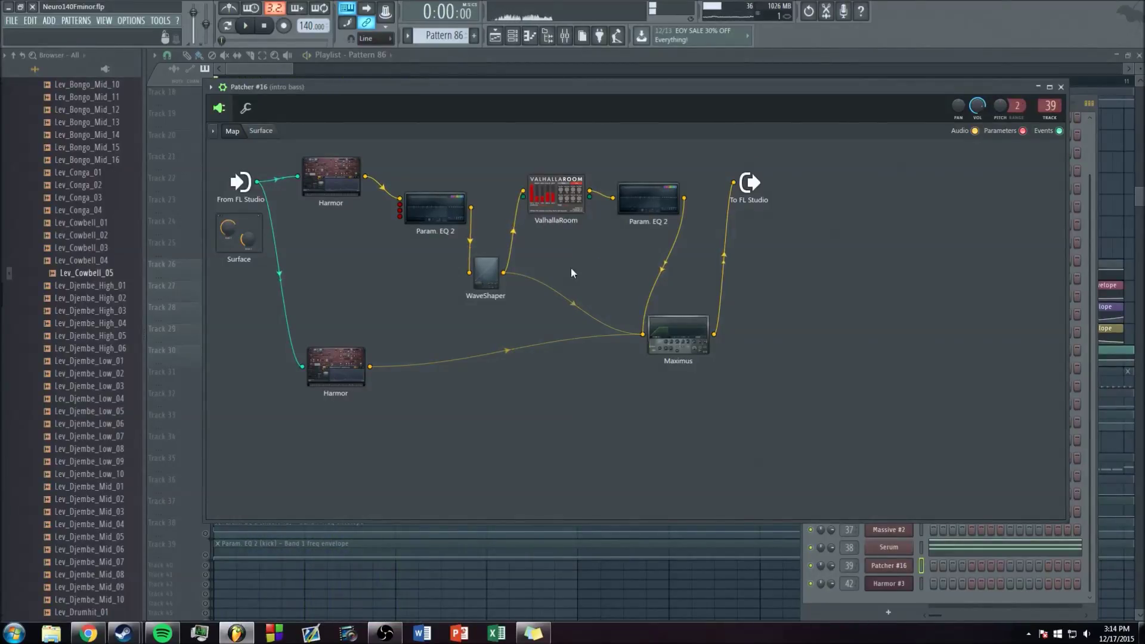
pyautogui.doubleClick(658, 207)
pyautogui.moveTo(281, 366); pyautogui.dragTo(338, 370)
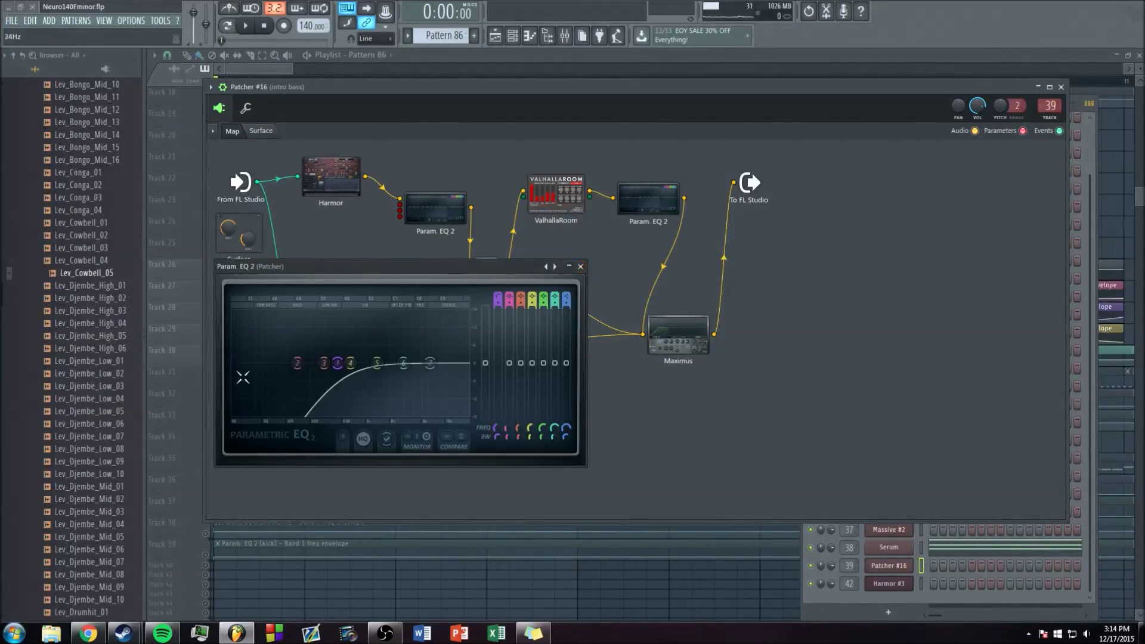
pyautogui.click(580, 267)
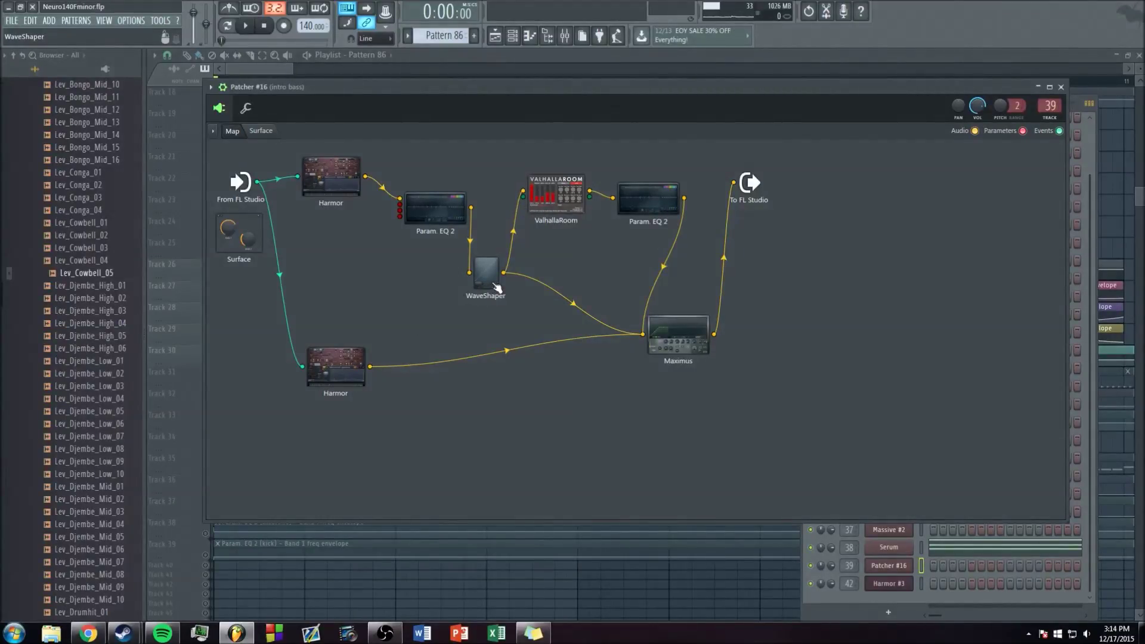
# Step: Open the Maximus module and inspect the gain and compression settings of its low and master bands
pyautogui.click(682, 349)
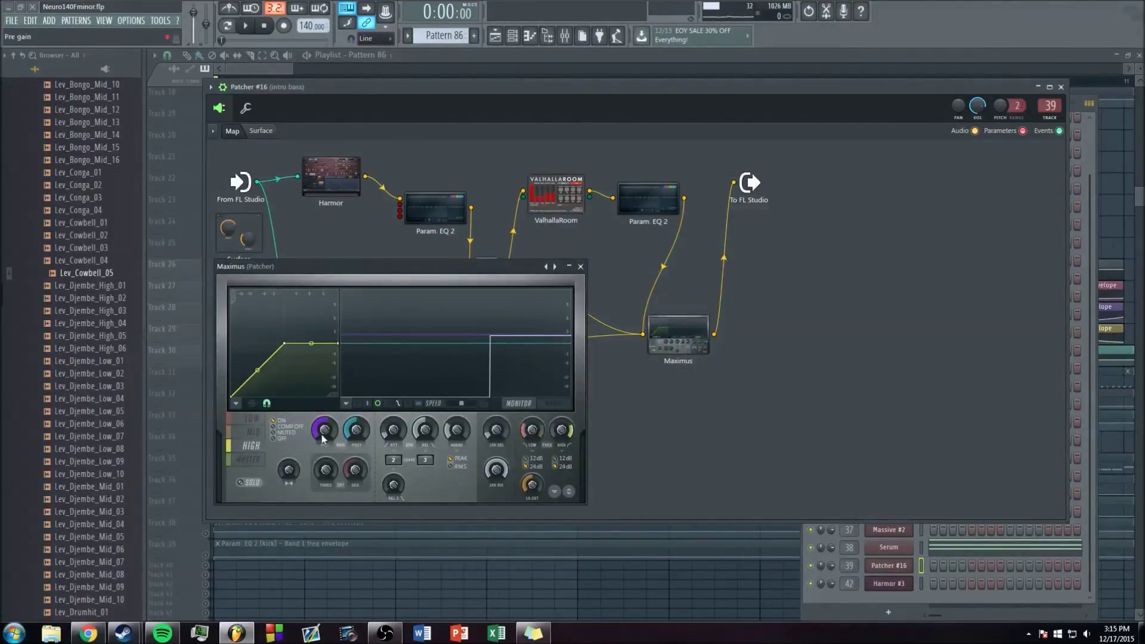
pyautogui.click(253, 420)
pyautogui.click(251, 459)
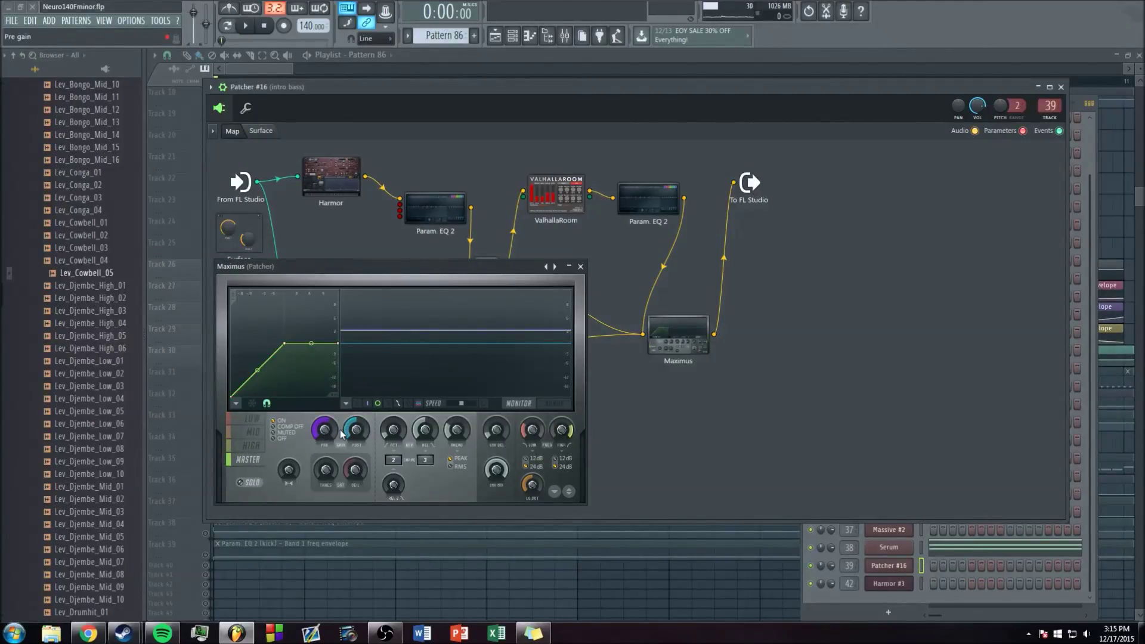
pyautogui.click(580, 267)
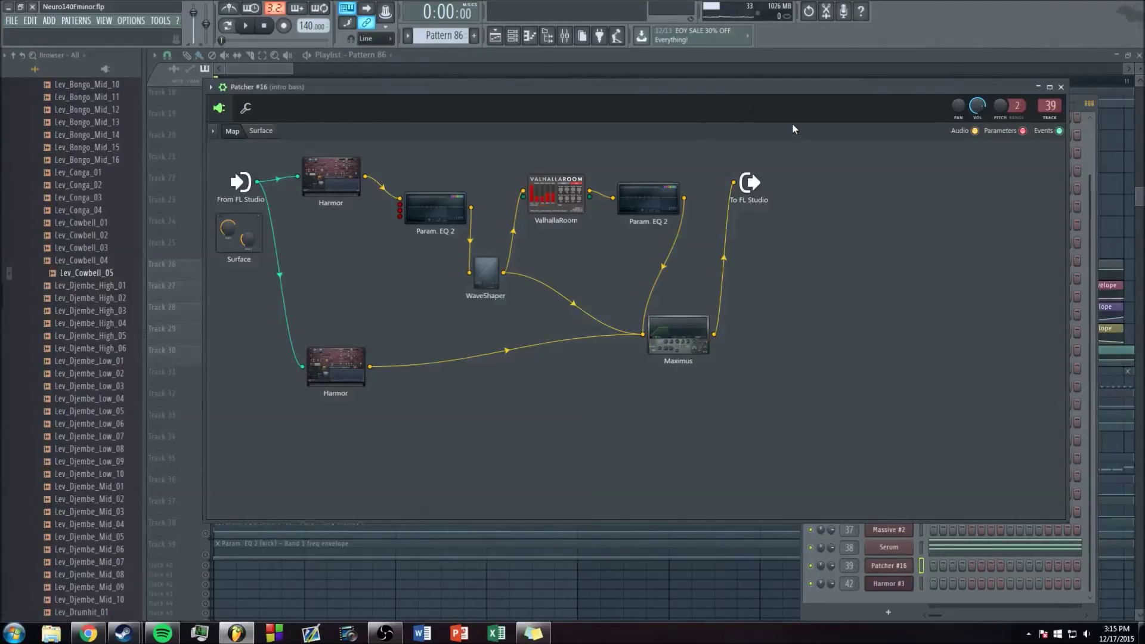
# Step: Show the intro bass track in the mixer and examine its Fruity parametric EQ 2 curve
pyautogui.press('F9')
pyautogui.press('space')
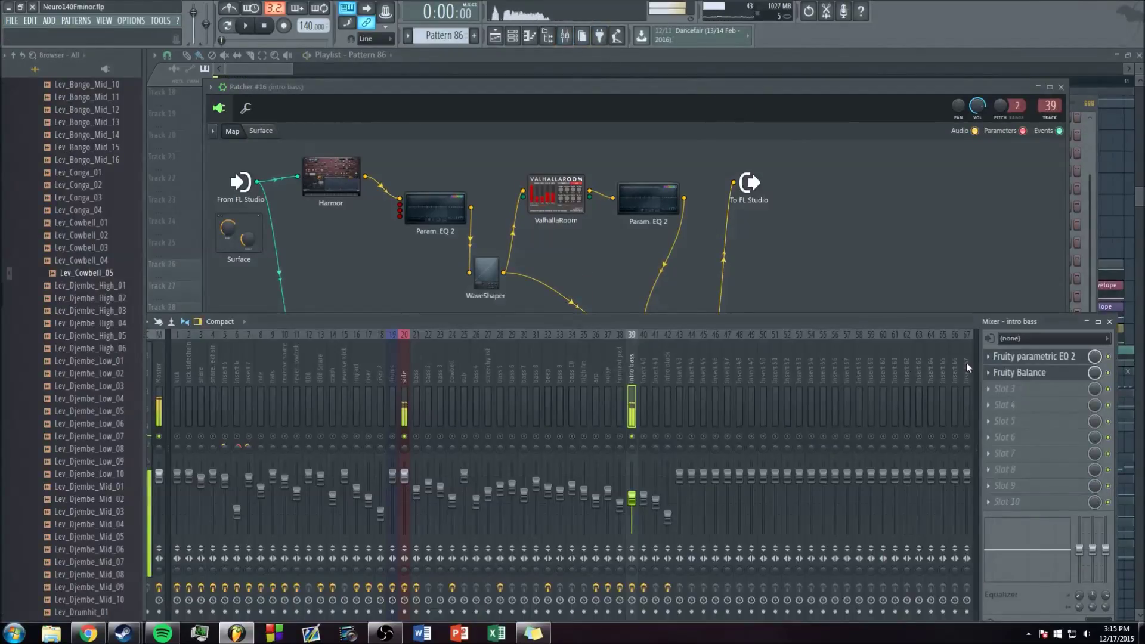
pyautogui.click(1034, 356)
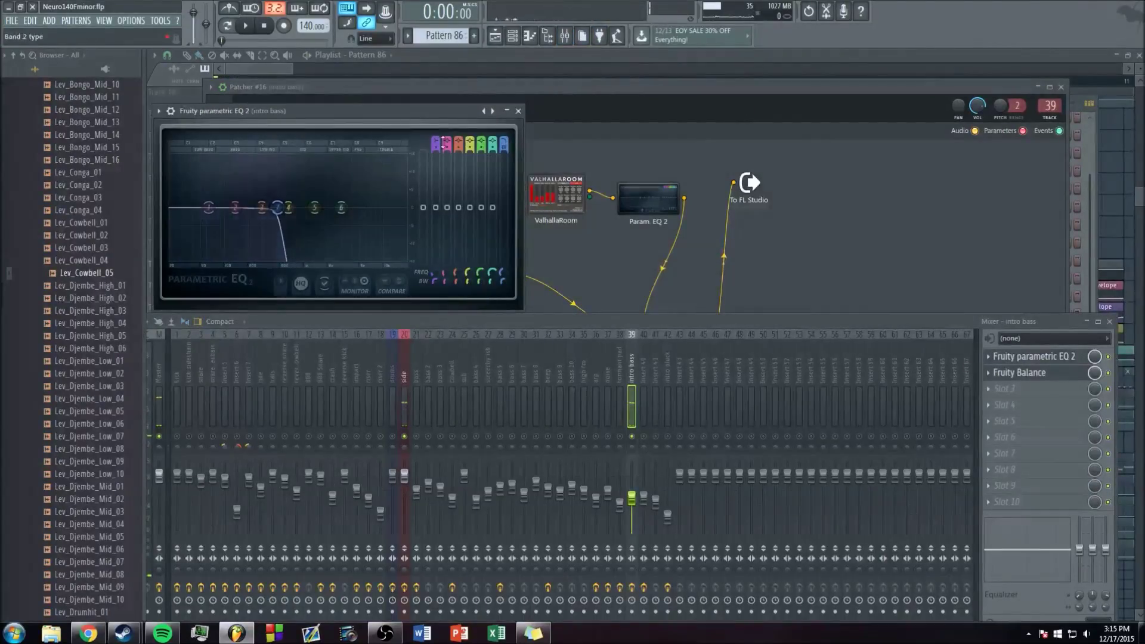
# Step: Close the plugin windows and play the intro bass clips in the playlist, skipping from one to the next up to bar 29
pyautogui.press('space')
pyautogui.press('F12')
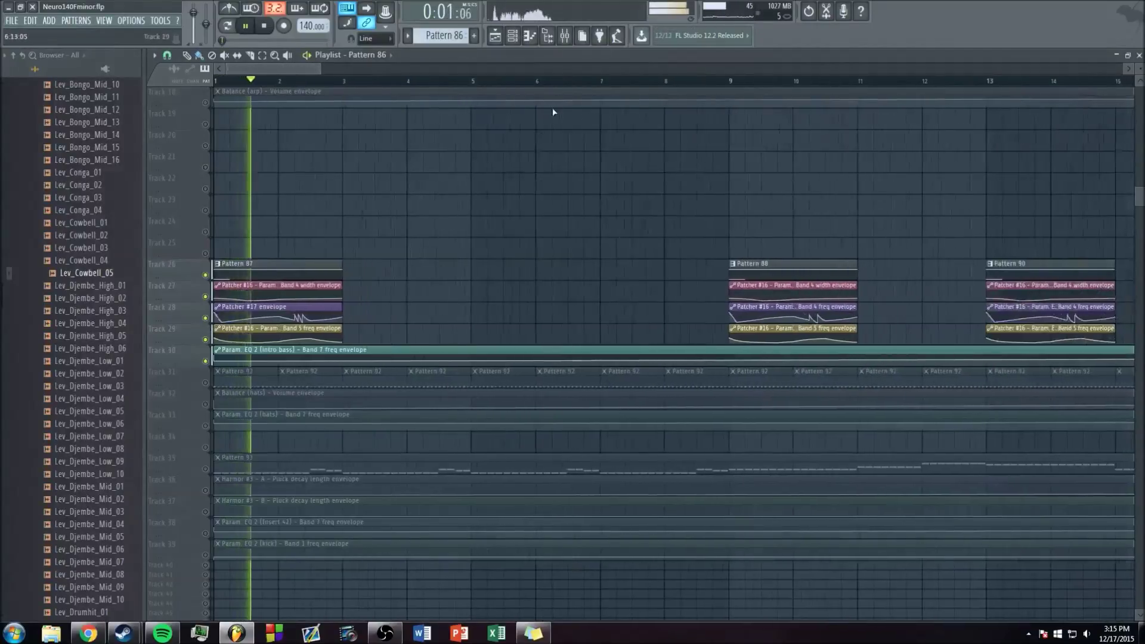
pyautogui.click(728, 82)
pyautogui.scroll(-3, 531, 136)
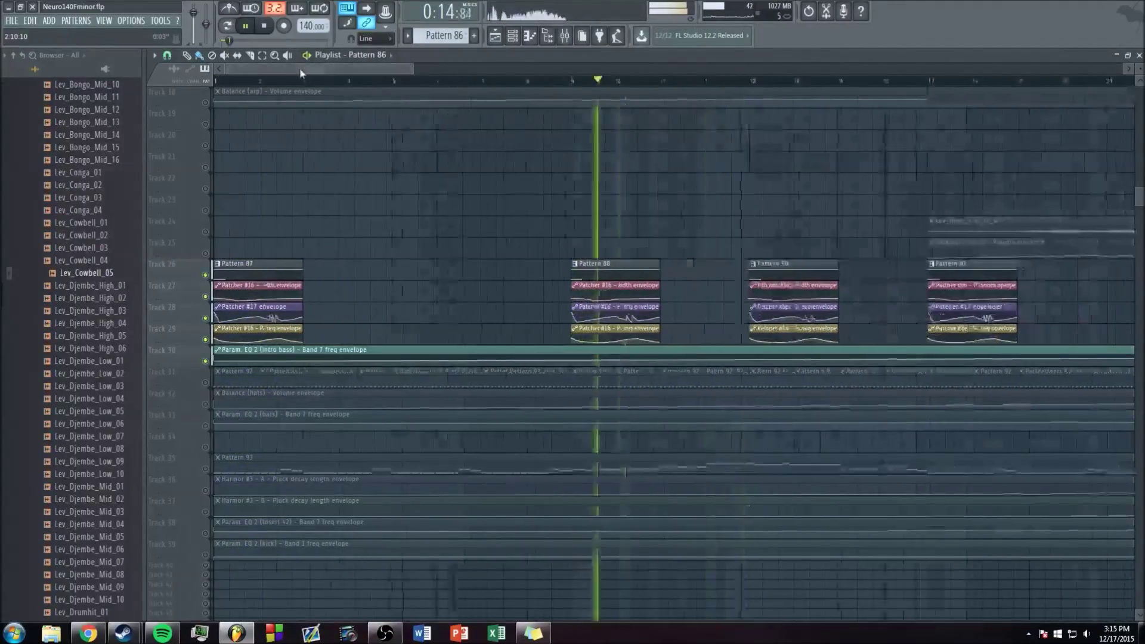
pyautogui.click(603, 82)
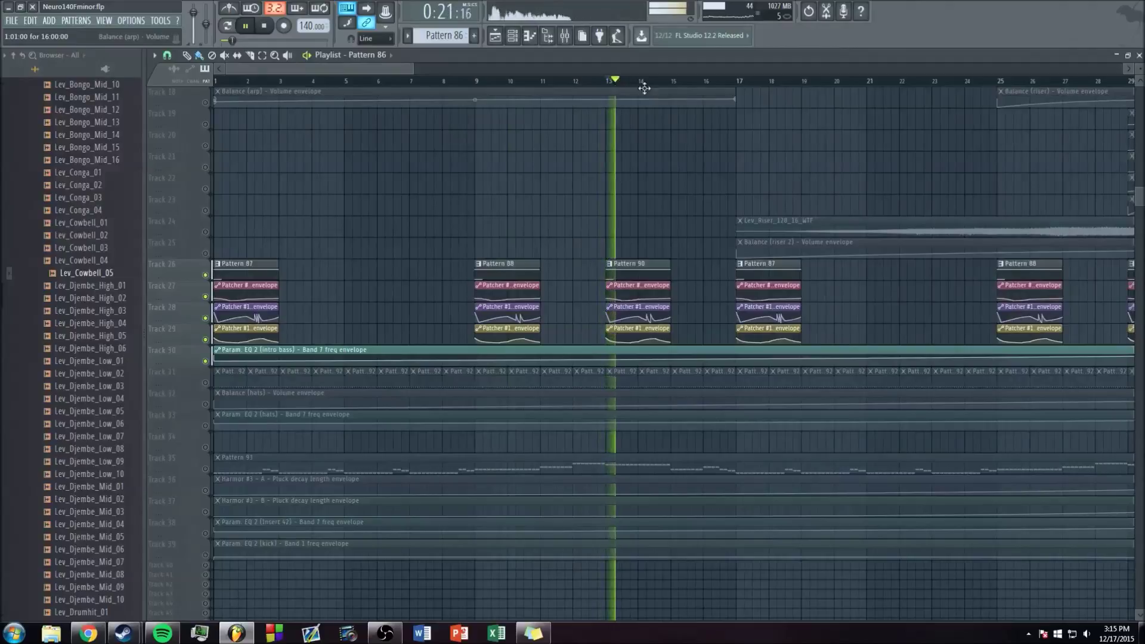
pyautogui.scroll(-4, 406, 78)
pyautogui.click(524, 83)
pyautogui.click(676, 82)
pyautogui.scroll(-2, 567, 78)
pyautogui.click(659, 82)
pyautogui.scroll(-1, 655, 85)
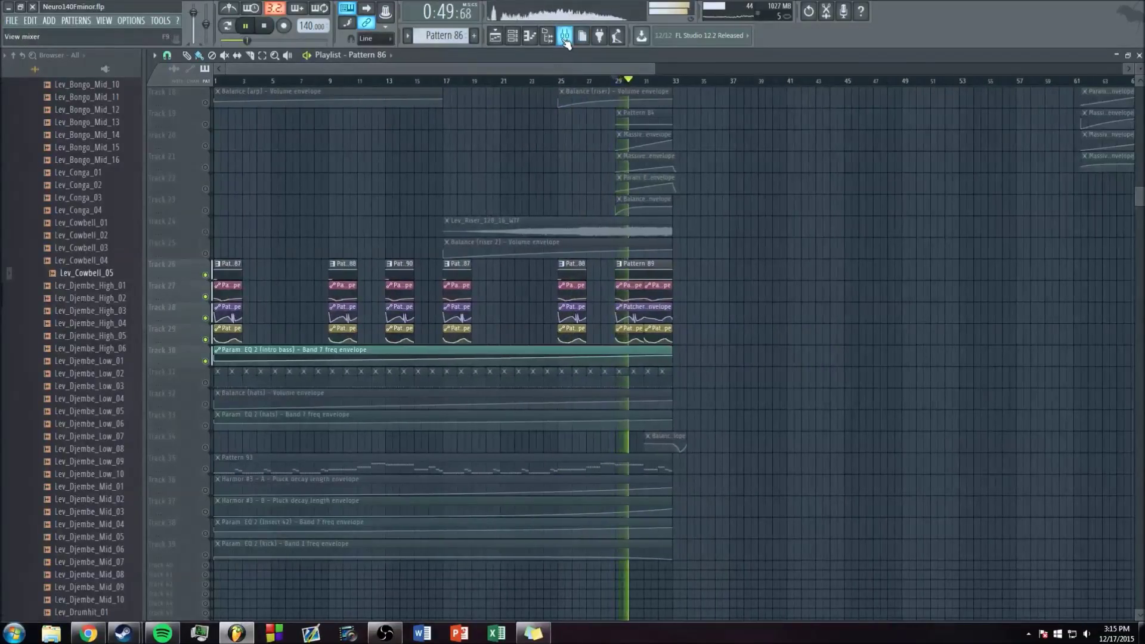
# Step: Stop playback and take the intro bass out of solo in both the mixer and the playlist
pyautogui.click(565, 37)
pyautogui.press('space')
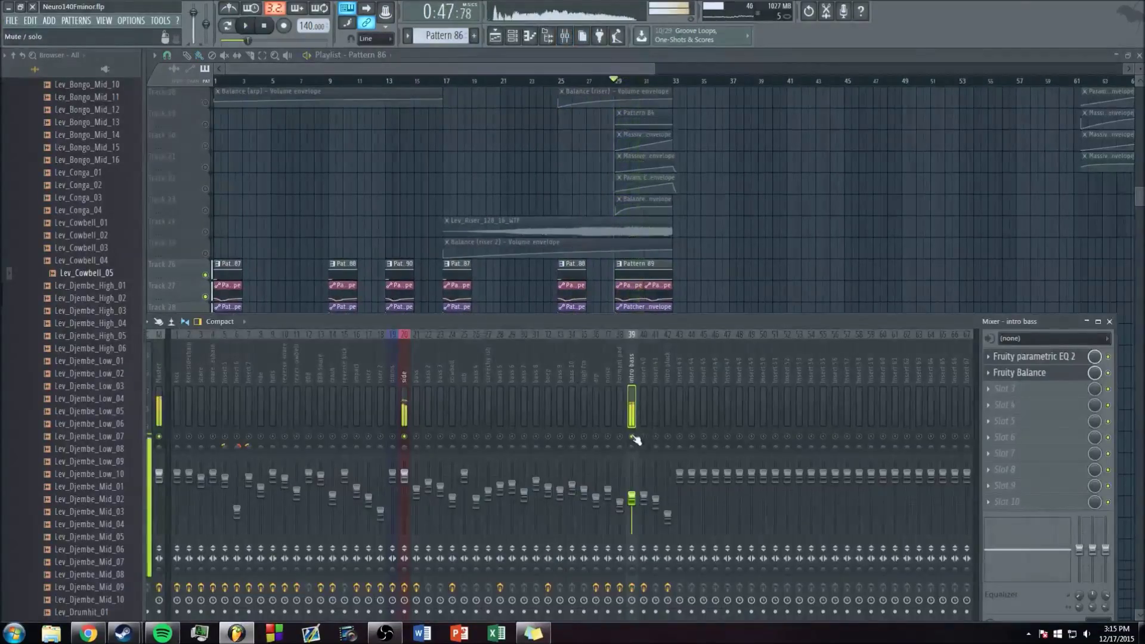
pyautogui.press('F9')
pyautogui.press('F8')
pyautogui.press('F8')
pyautogui.scroll(2, 331, 75)
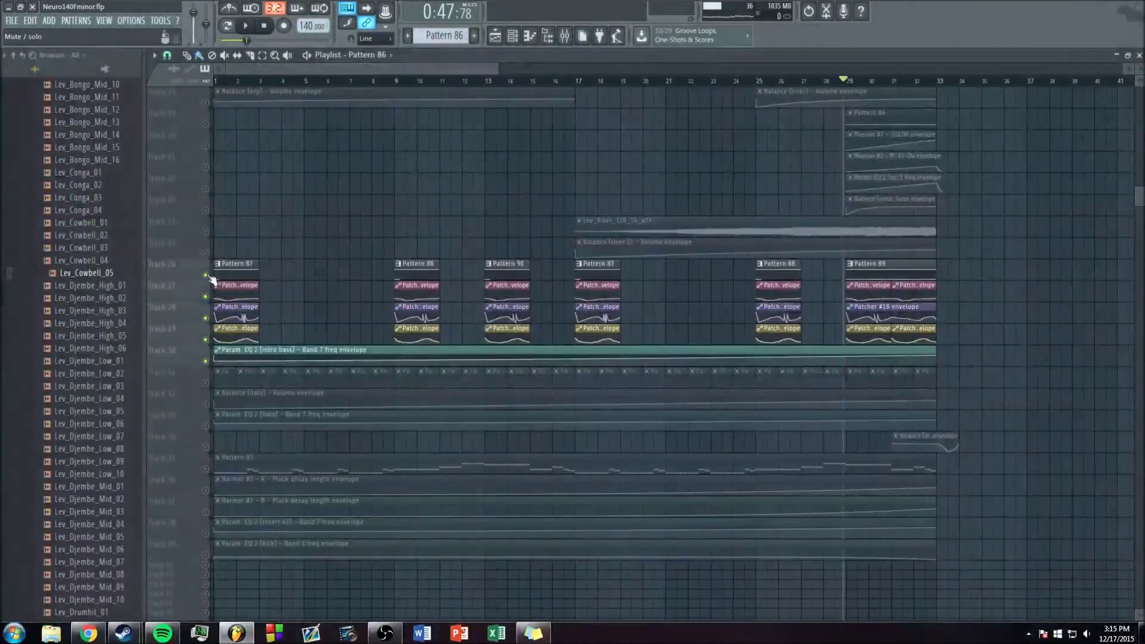
pyautogui.rightClick(206, 277)
pyautogui.rightClick(206, 277)
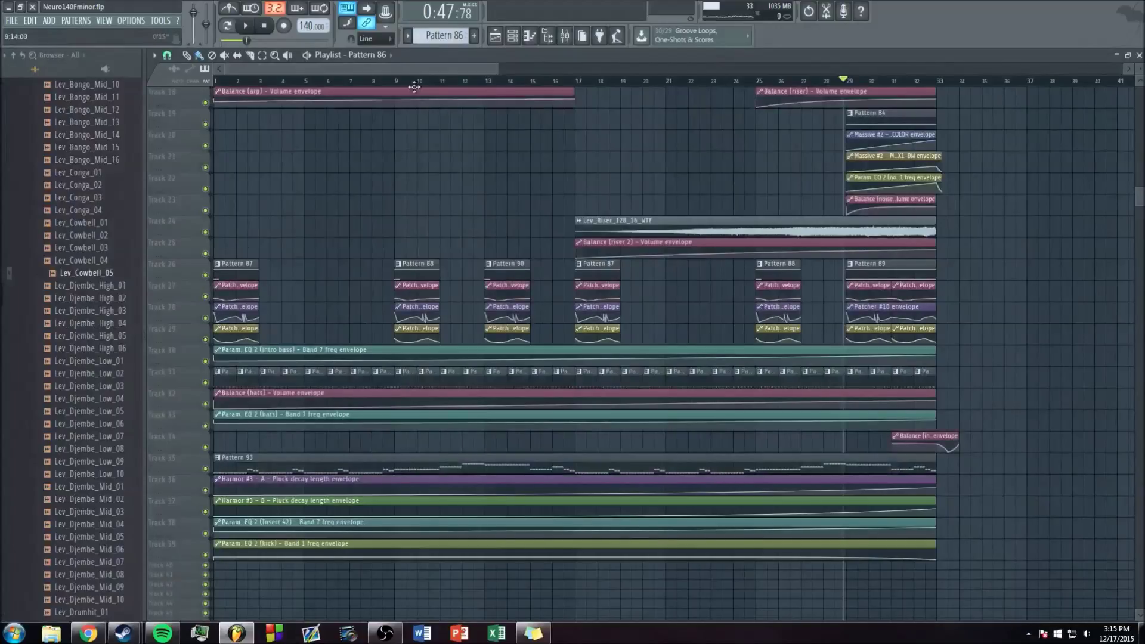
# Step: Examine the Lev_Chh_018 hi-hat notes of Pattern 92 in the piano roll, and return to the playlist
pyautogui.scroll(-4, 228, 247)
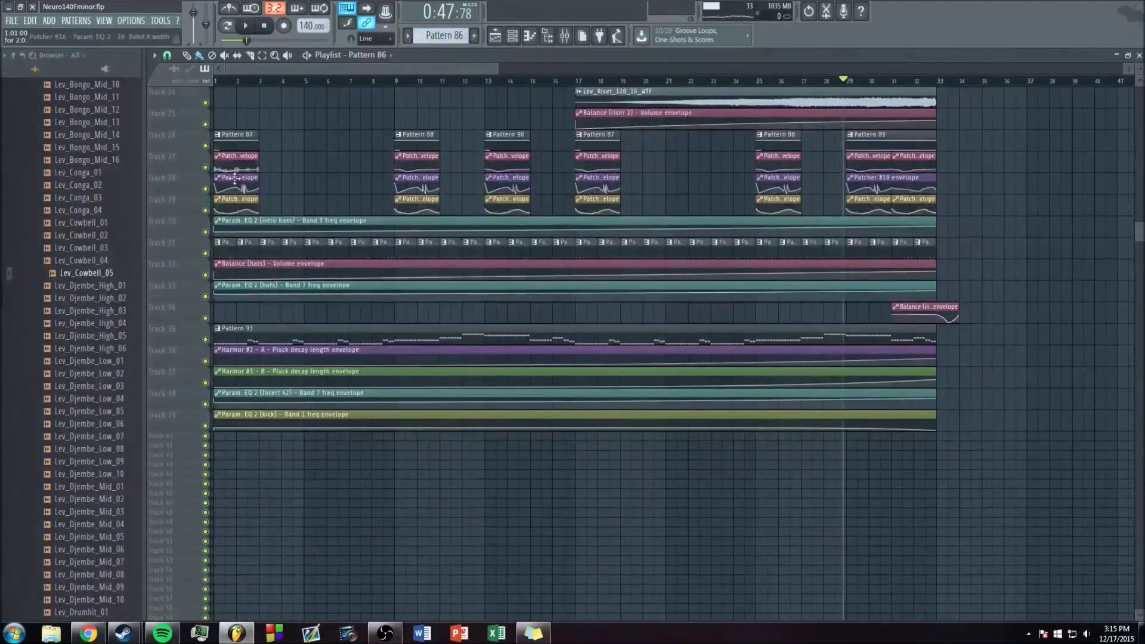
pyautogui.doubleClick(221, 248)
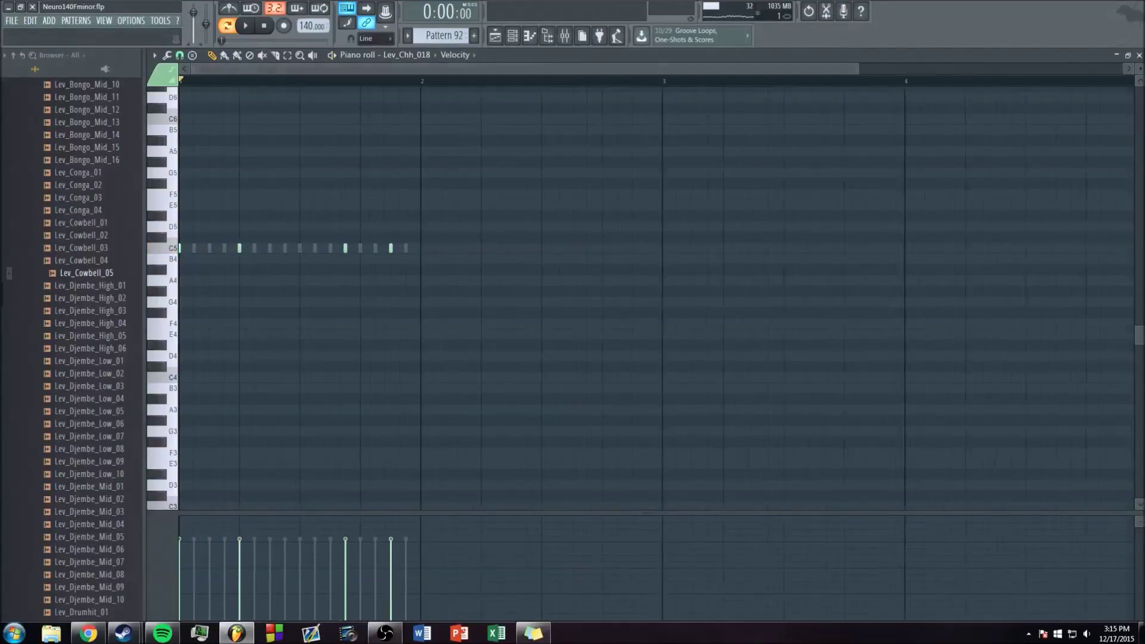
pyautogui.press('F5')
pyautogui.press('F6')
# Step: Play Pattern 92 on its own while watching the mixer levels, and stop the playback
pyautogui.moveTo(498, 69); pyautogui.dragTo(718, 69)
pyautogui.click(614, 81)
pyautogui.click(245, 25)
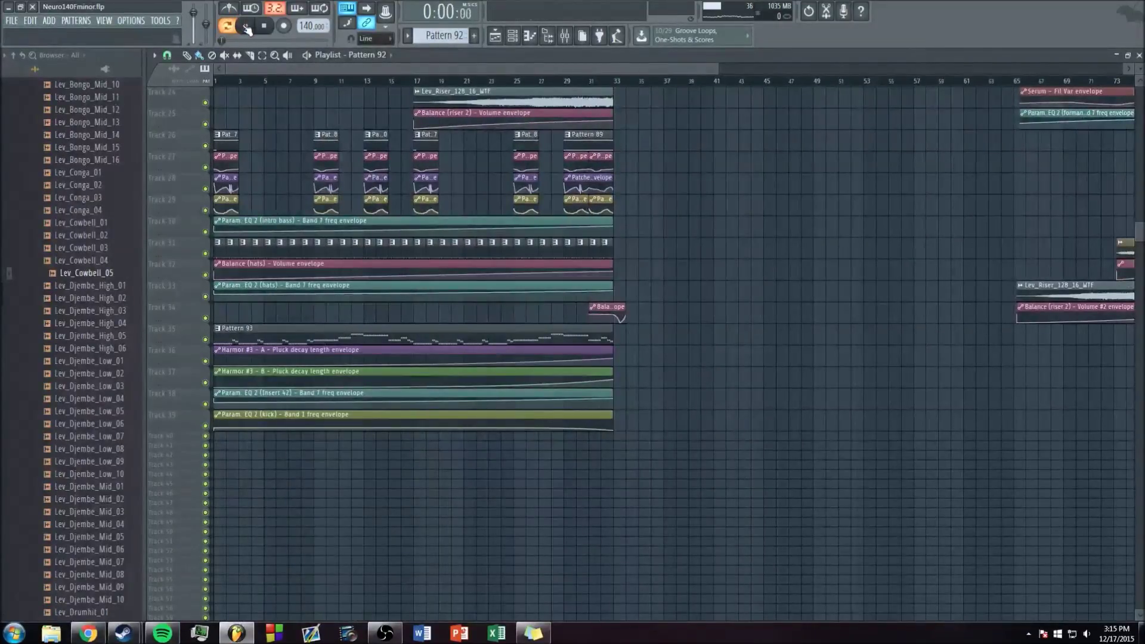
pyautogui.click(565, 36)
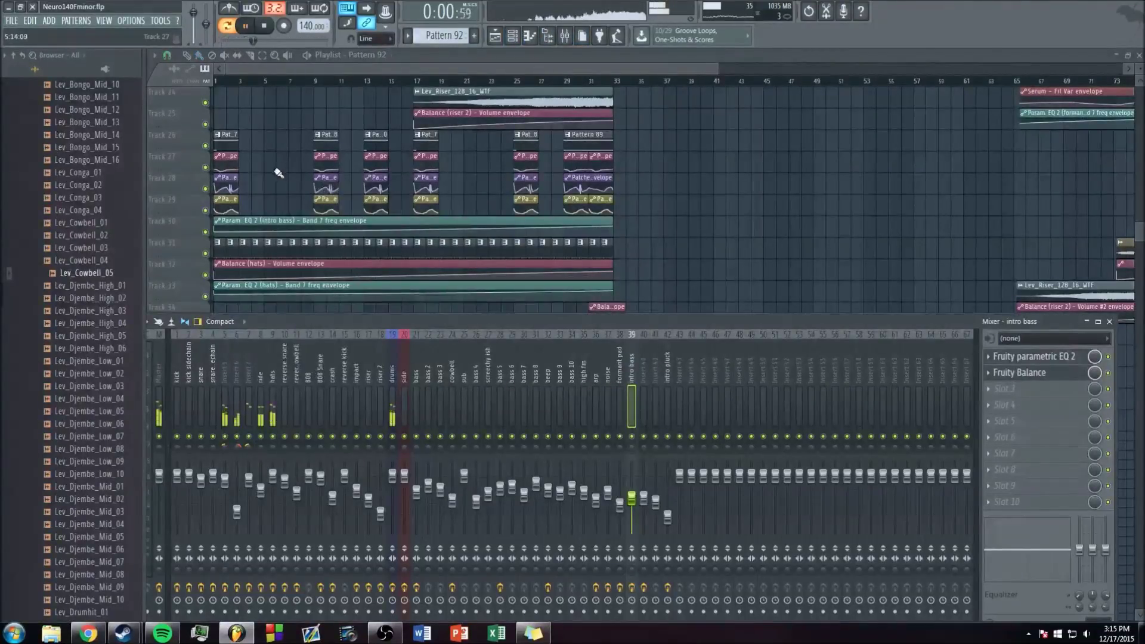
pyautogui.press('F9')
pyautogui.scroll(3, 276, 174)
pyautogui.press('space')
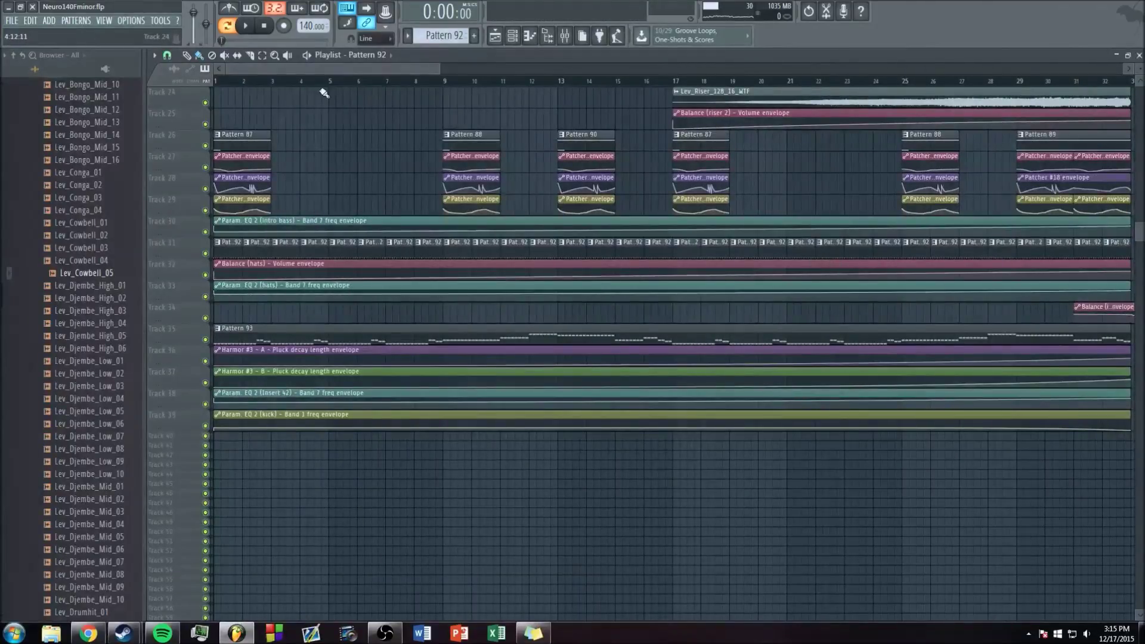
# Step: Solo the intro pluck track in the mixer and play the song from the start
pyautogui.scroll(2, 327, 62)
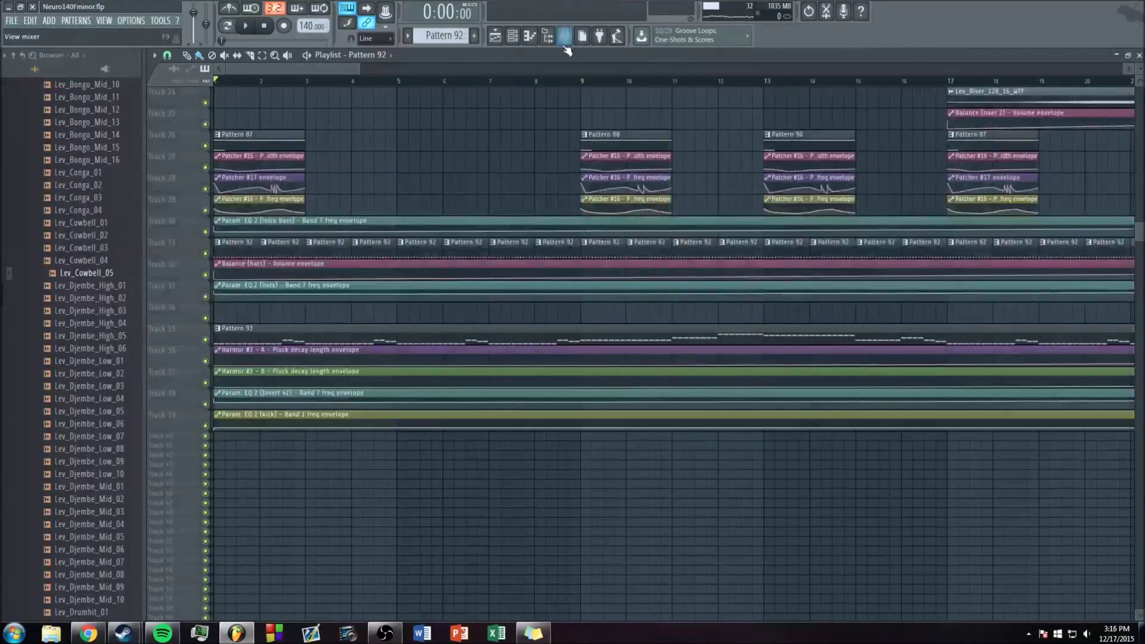
pyautogui.click(565, 37)
pyautogui.click(666, 399)
pyautogui.press('space')
pyautogui.press('F9')
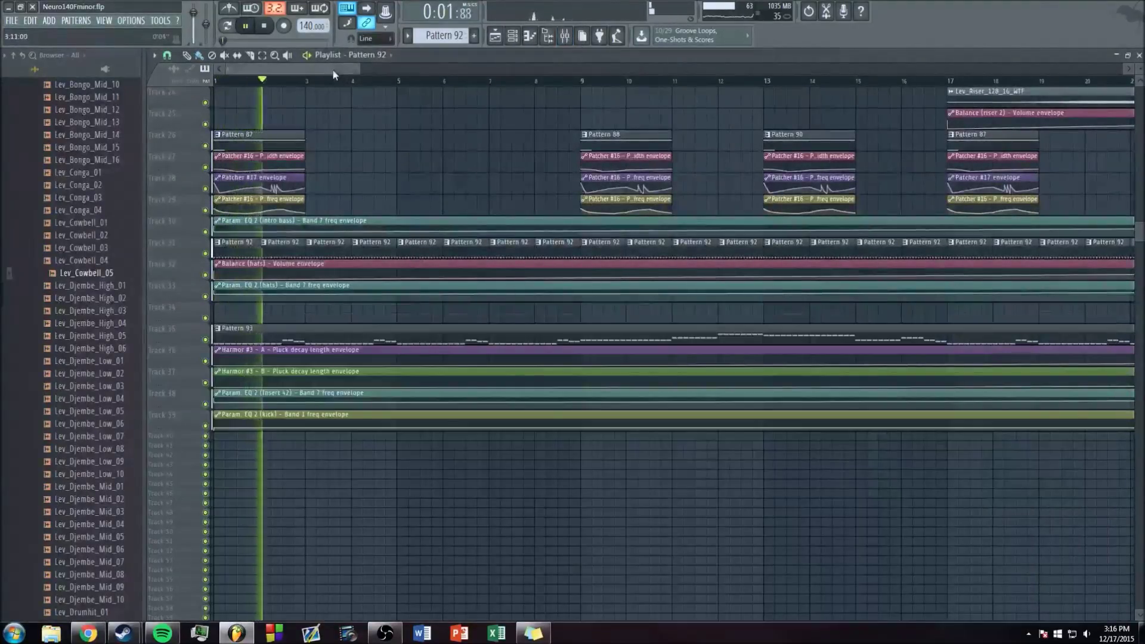
# Step: Show the Harmor #3 intro pluck synth from the channel rack and stop the playback
pyautogui.scroll(-2, 333, 72)
pyautogui.click(547, 37)
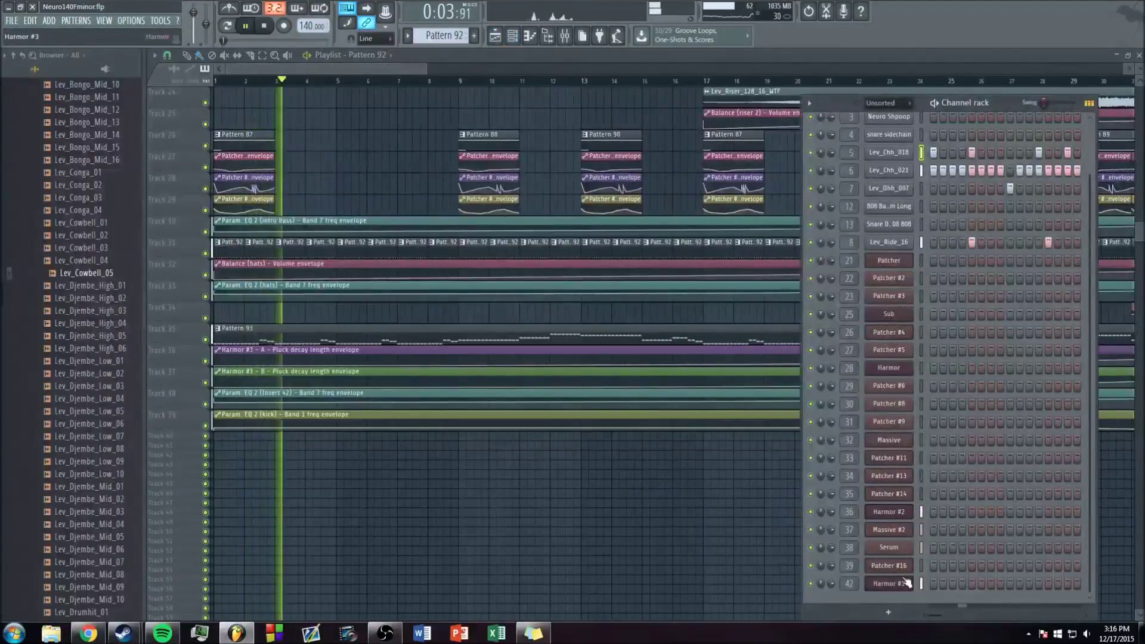
pyautogui.click(906, 583)
pyautogui.moveTo(484, 146); pyautogui.dragTo(462, 115)
pyautogui.press('space')
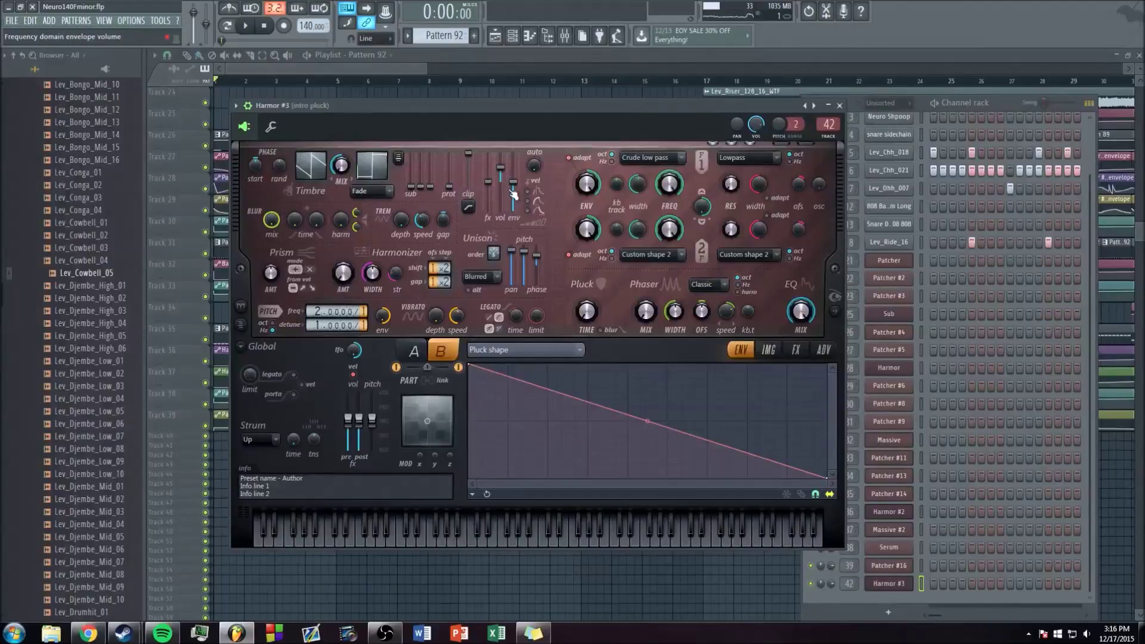
pyautogui.moveTo(445, 105); pyautogui.dragTo(436, 95)
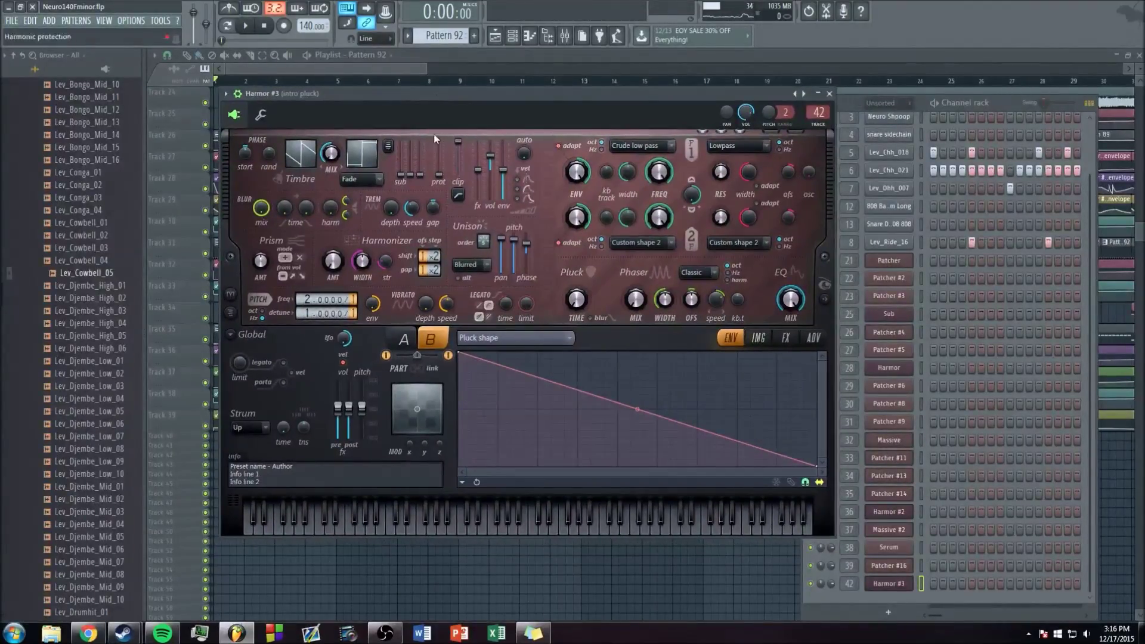
# Step: Compare the pluck shape envelopes of parts A and B in Harmor #3
pyautogui.click(405, 338)
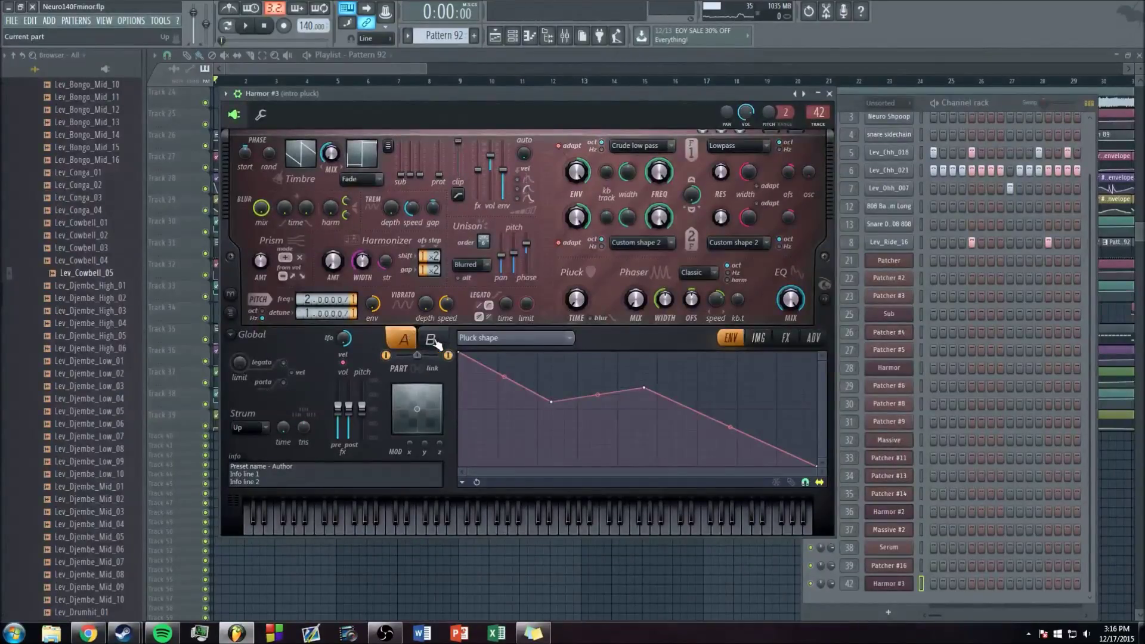
pyautogui.click(433, 340)
pyautogui.click(405, 339)
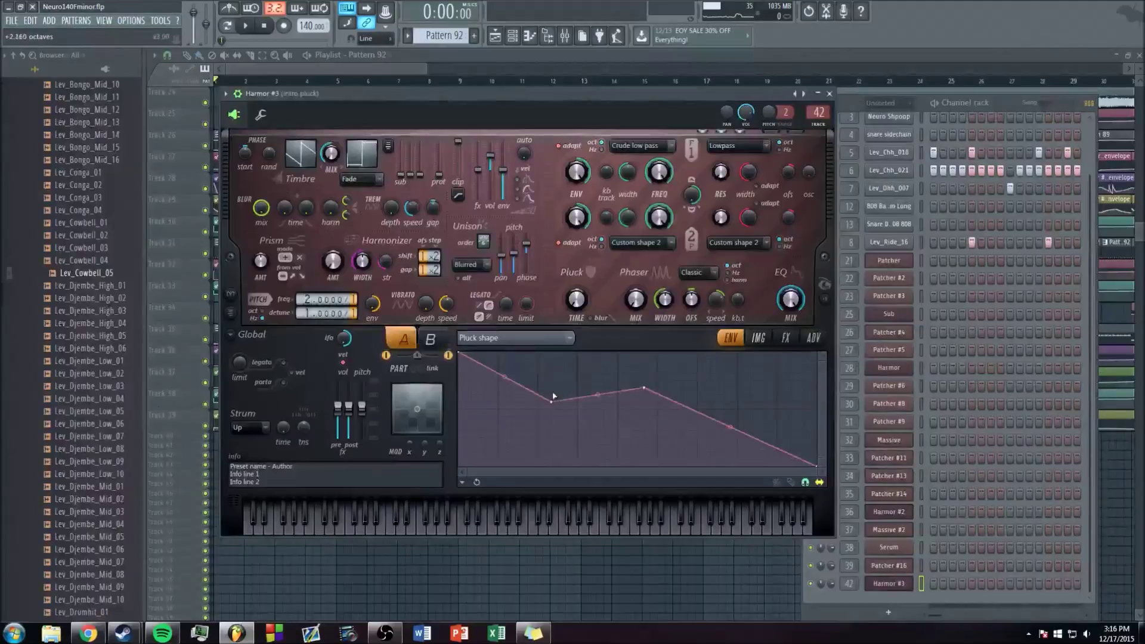
pyautogui.click(431, 340)
pyautogui.click(404, 338)
pyautogui.click(431, 340)
pyautogui.click(404, 339)
pyautogui.click(431, 340)
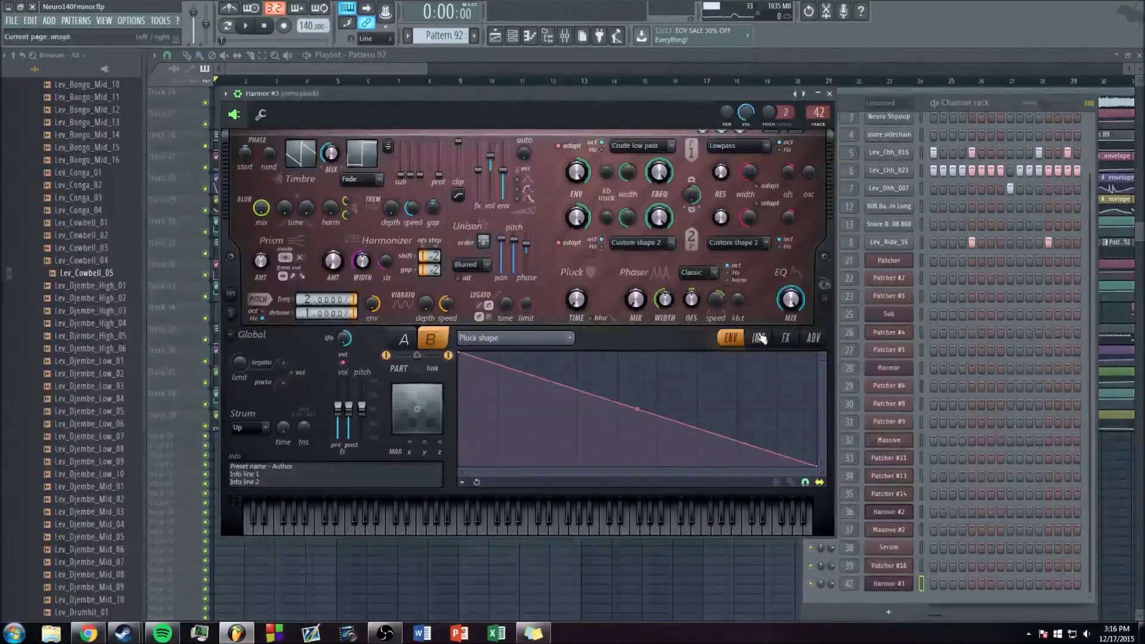
# Step: Listen briefly to the intro pluck and examine the effects settings of Harmor #3
pyautogui.press('space')
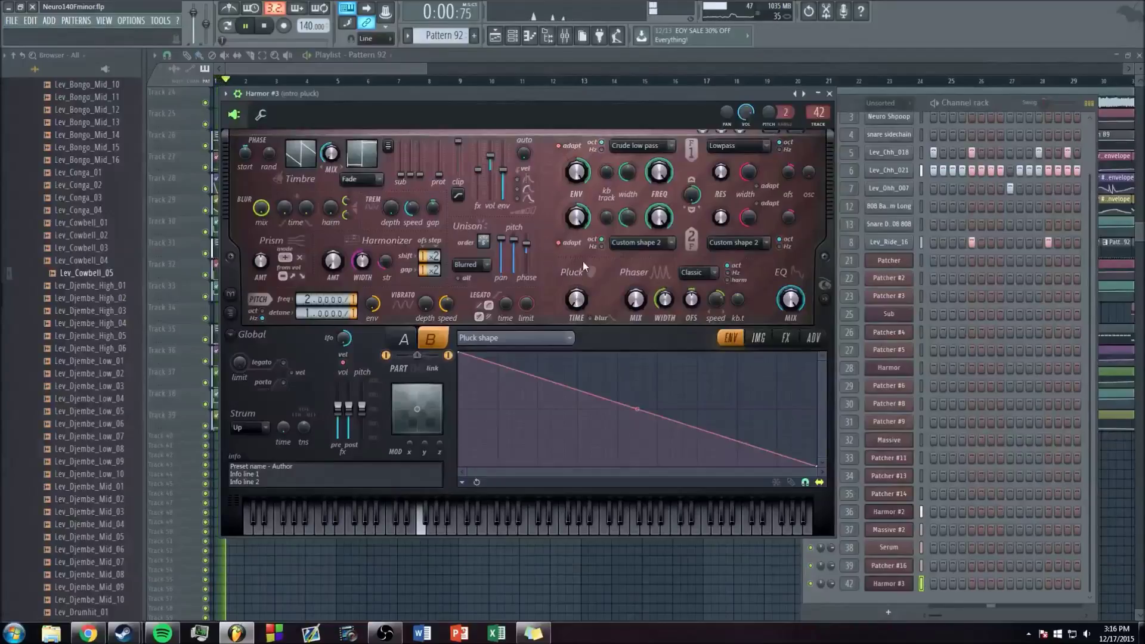
pyautogui.click(783, 338)
pyautogui.press('space')
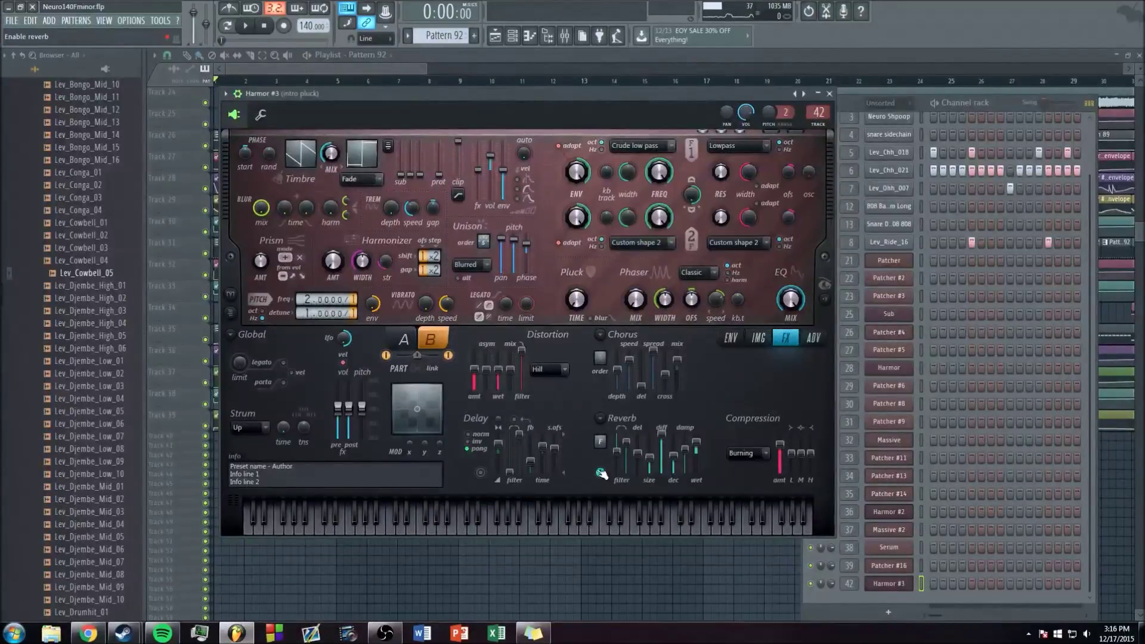
# Step: Inspect the curves of both Fruity parametric EQ 2 effects on the intro pluck mixer track
pyautogui.click(565, 36)
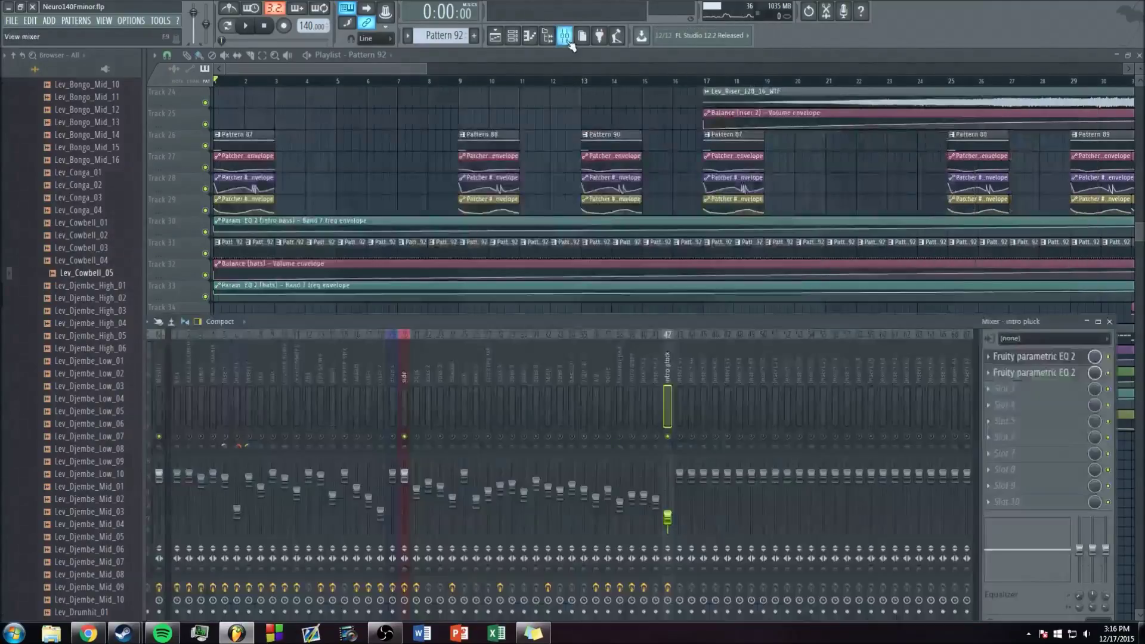
pyautogui.click(565, 36)
pyautogui.click(565, 37)
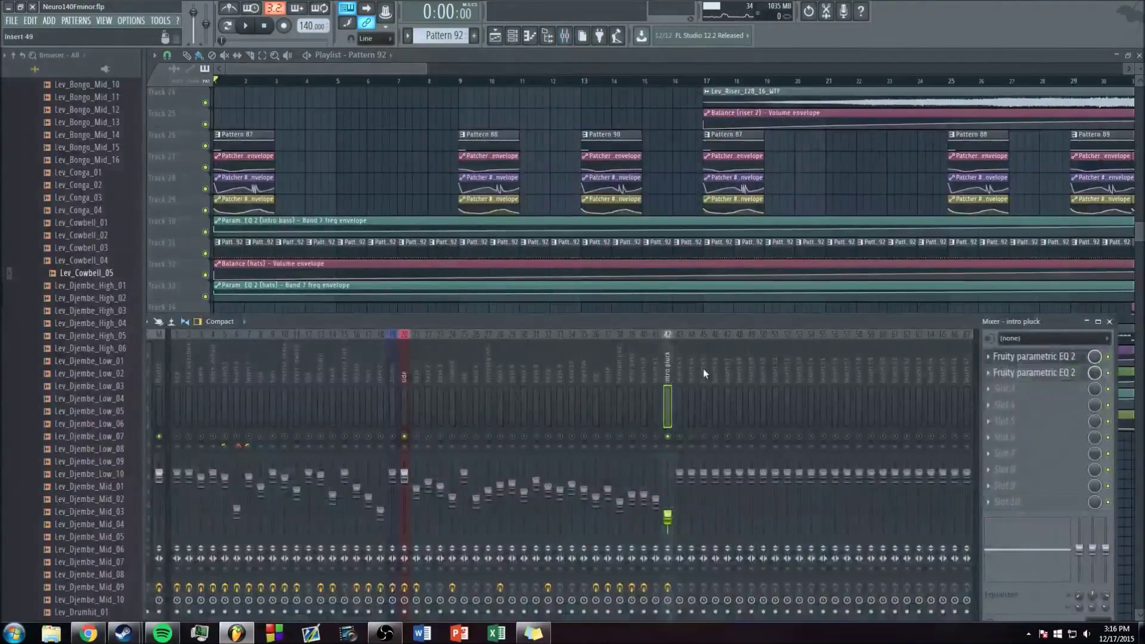
pyautogui.click(1033, 356)
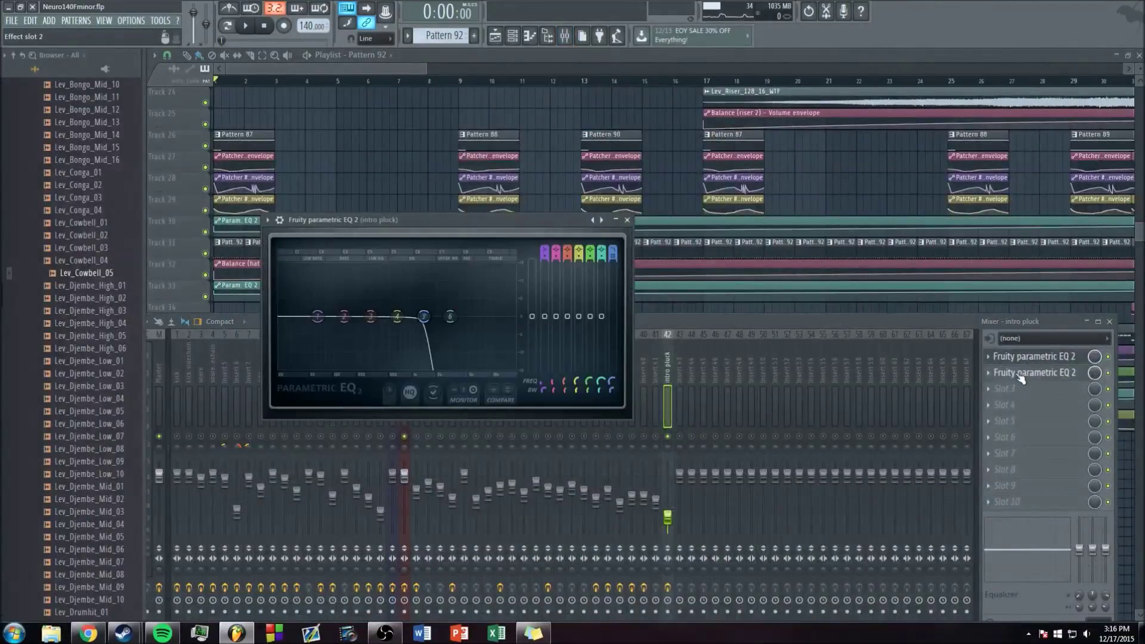
pyautogui.click(1019, 373)
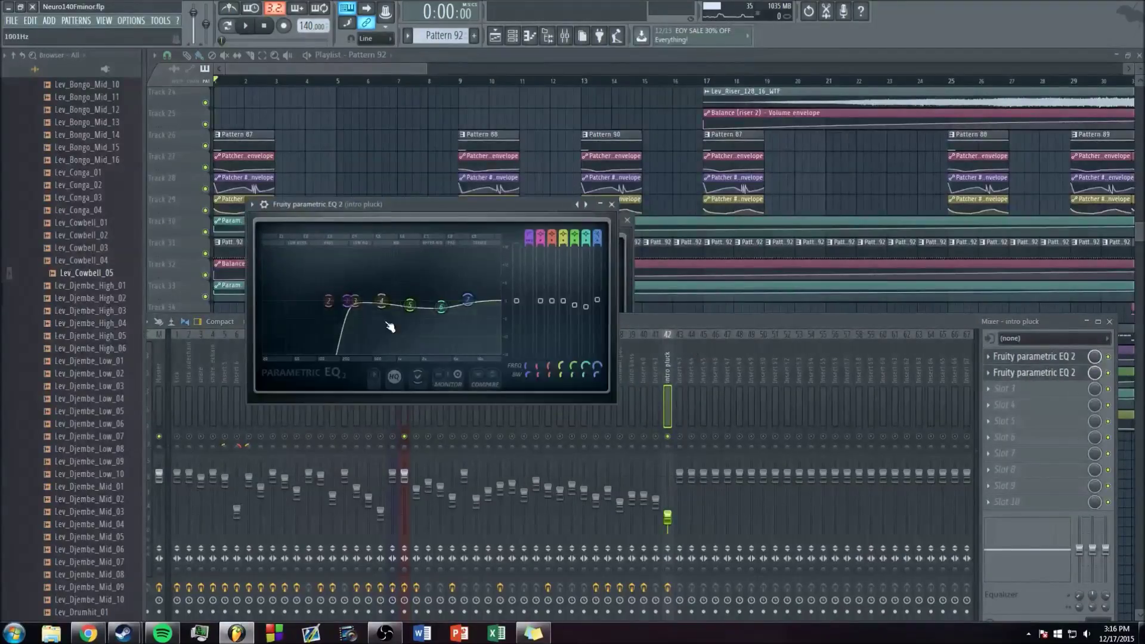
# Step: Play the song in the playlist from the start, skipping ahead to around bar 20 and to bar 31 near the intro's end
pyautogui.press('space')
pyautogui.press('F5')
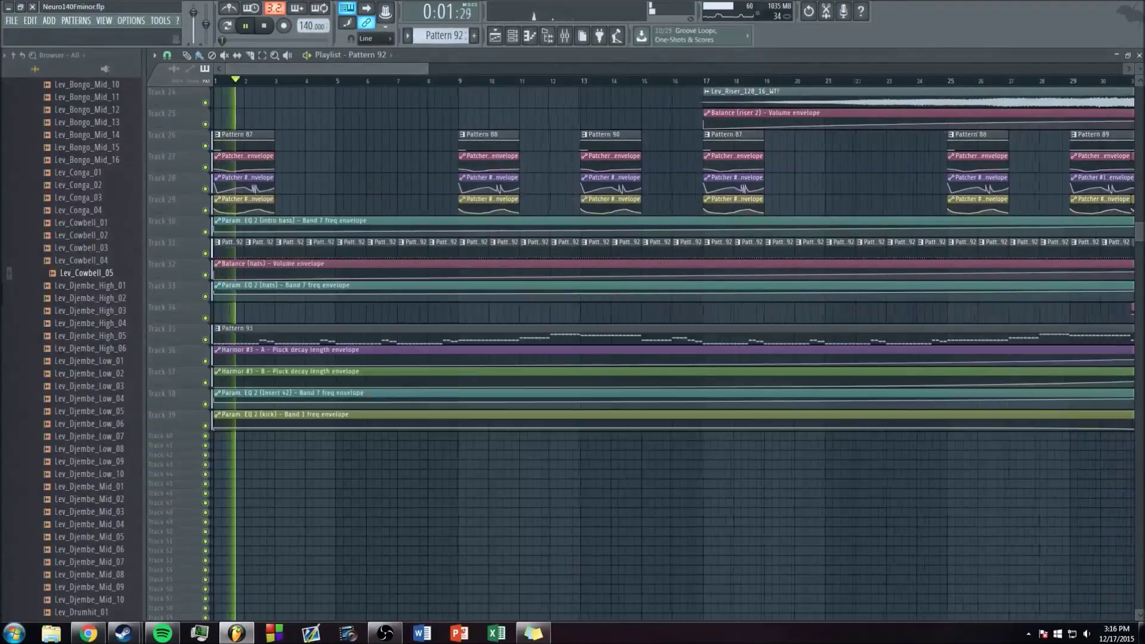
pyautogui.scroll(-2, 596, 81)
pyautogui.click(583, 80)
pyautogui.click(795, 80)
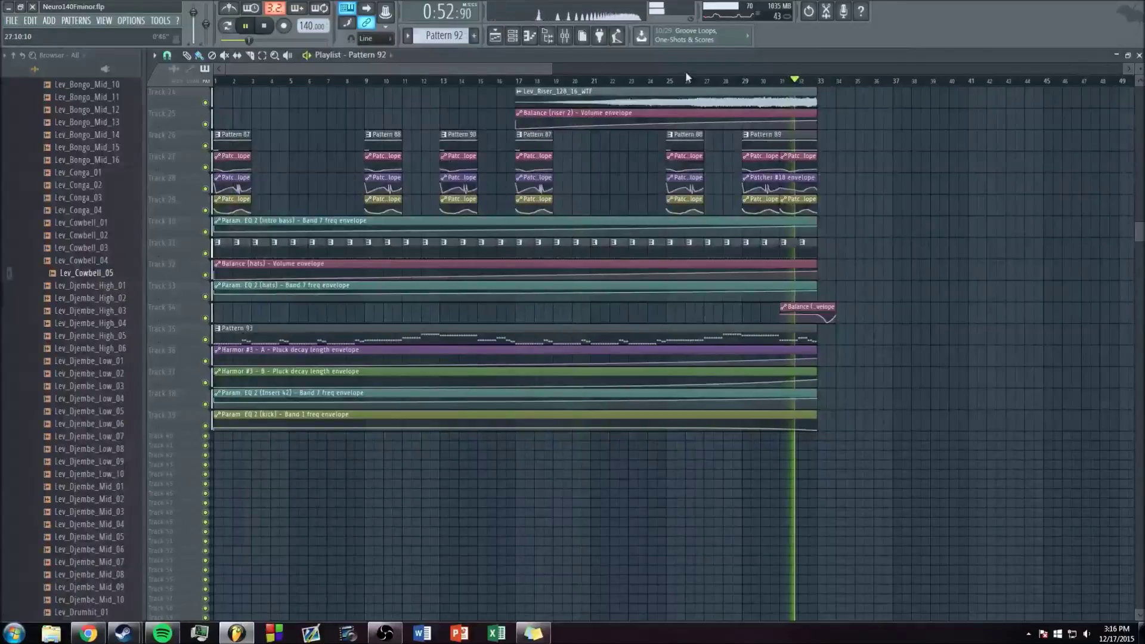
pyautogui.scroll(-1, 685, 75)
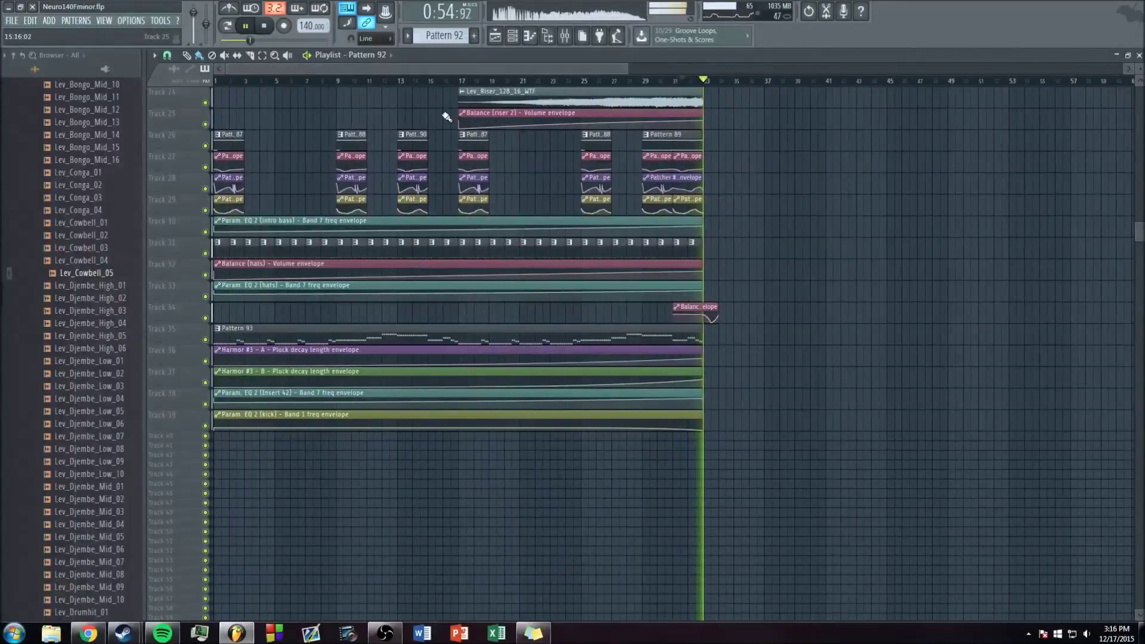
pyautogui.press('space')
# Step: Check the mixer with all tracks active again and return the song position to bar 1
pyautogui.press('F9')
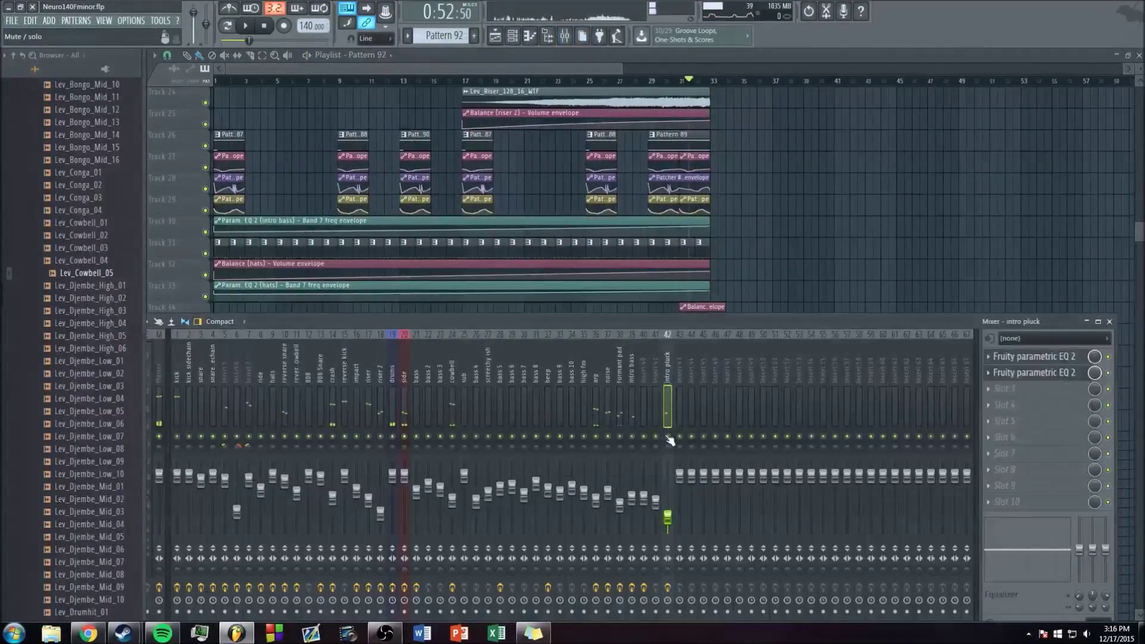
pyautogui.press('F9')
pyautogui.click(216, 81)
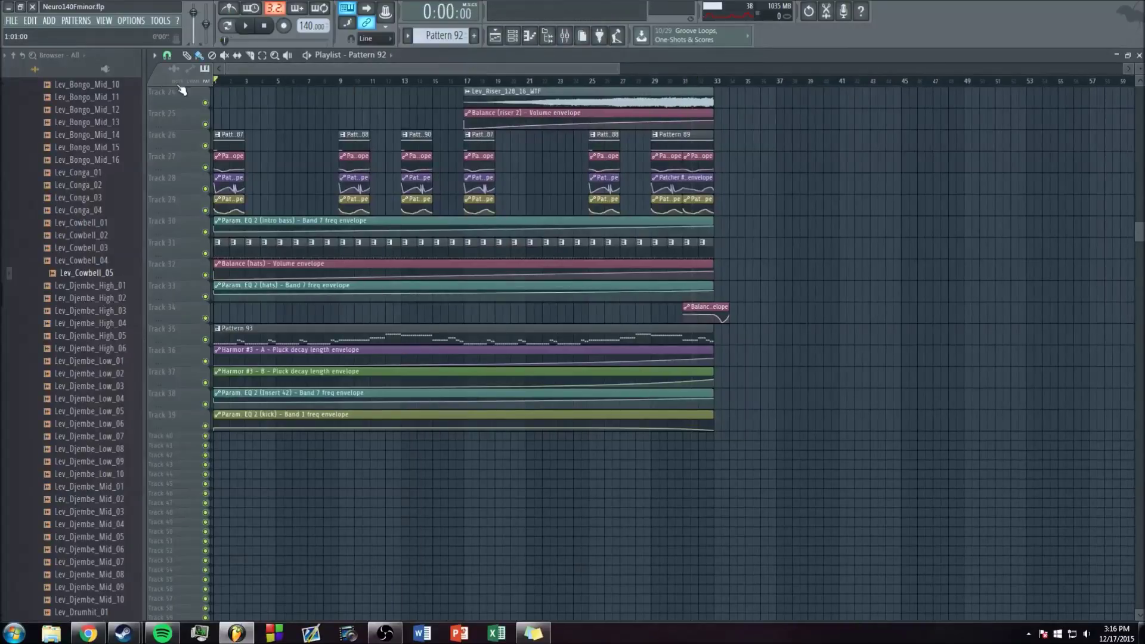
# Step: Look over the whole intro arrangement in the playlist, from its first tracks to its last
pyautogui.scroll(8, 286, 171)
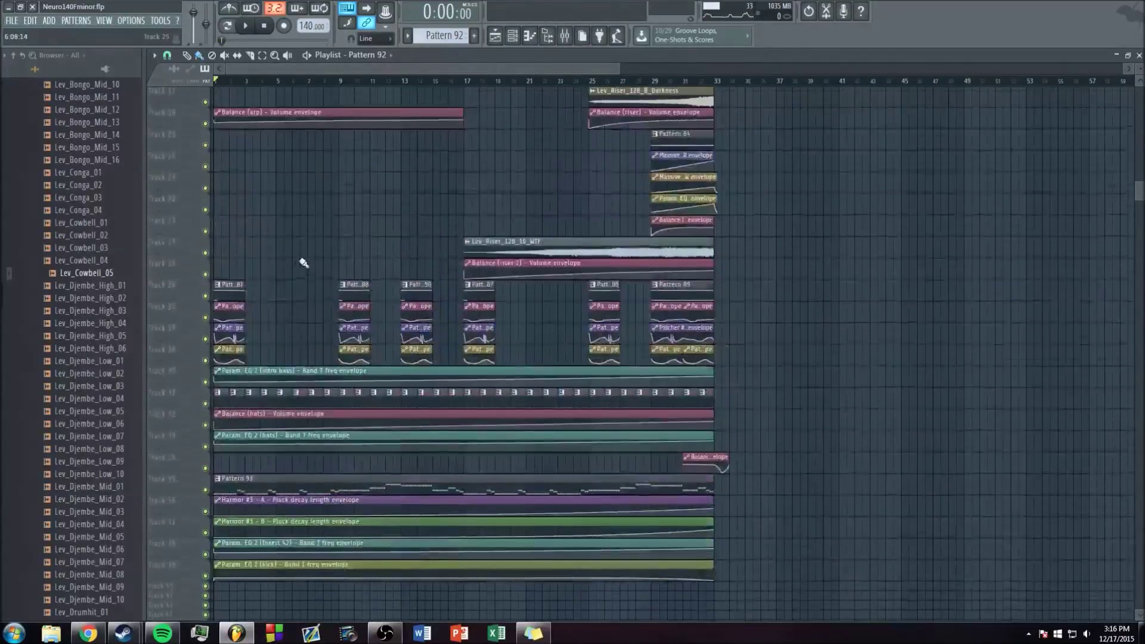
pyautogui.scroll(3, 397, 315)
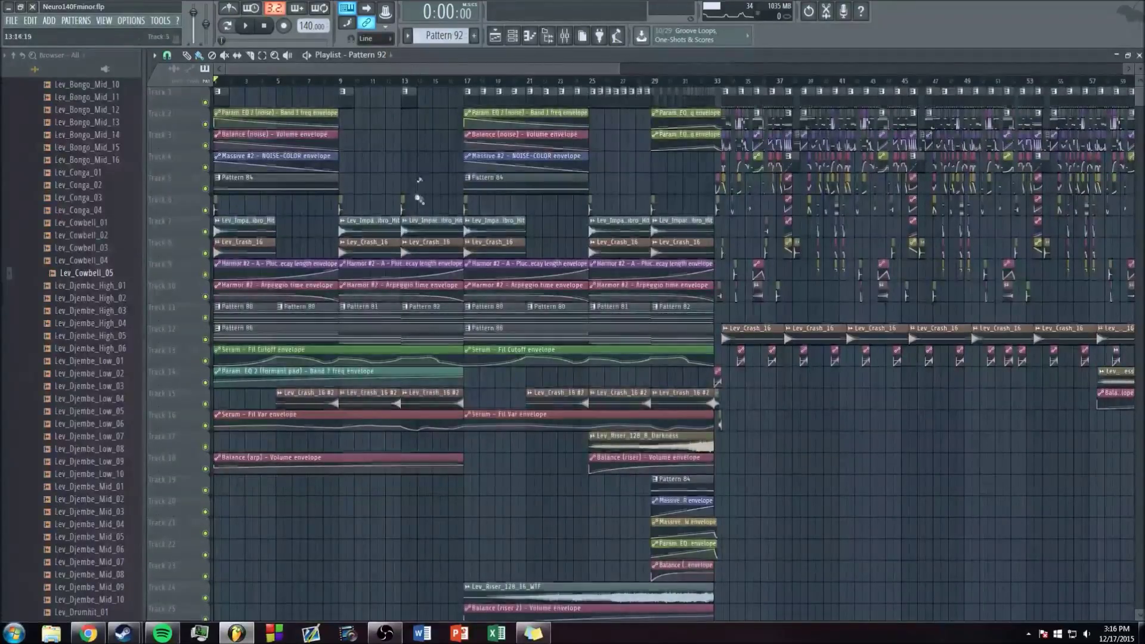
pyautogui.scroll(-5, 420, 181)
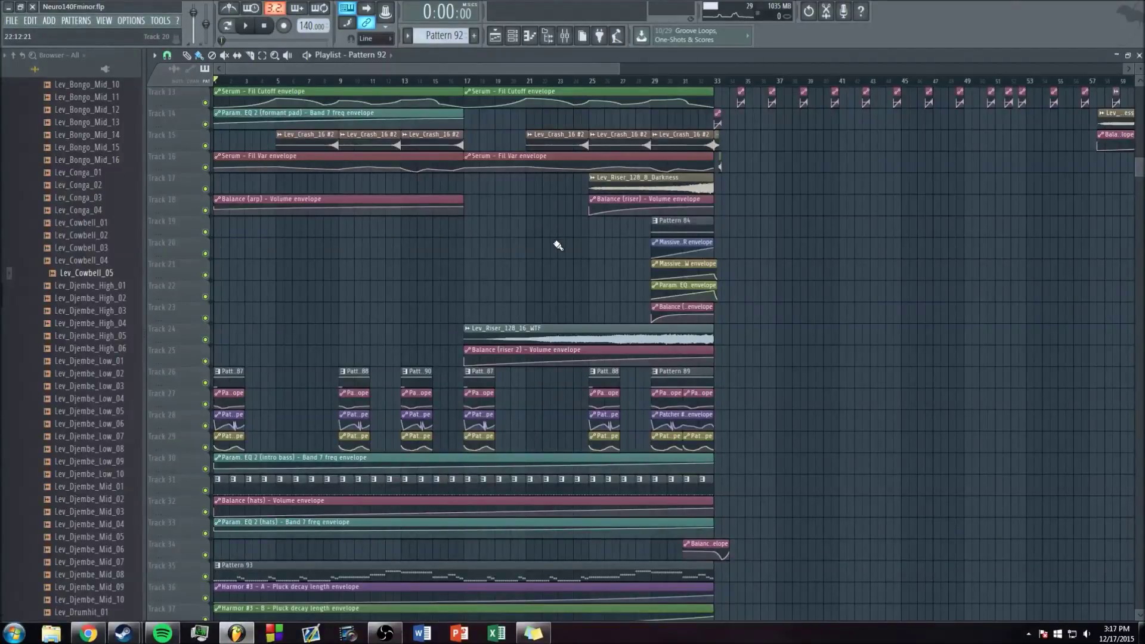
pyautogui.scroll(5, 578, 298)
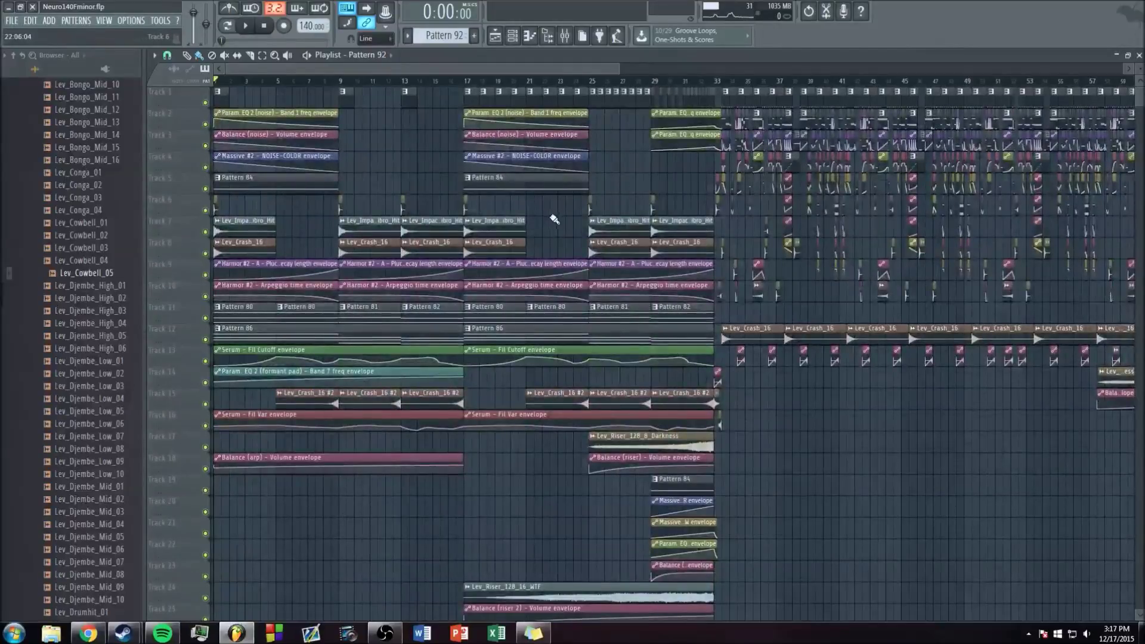
# Step: Examine the band 1 high pass in the side track's Fruity parametric EQ 2, and select the drums mixer track
pyautogui.scroll(5, 539, 67)
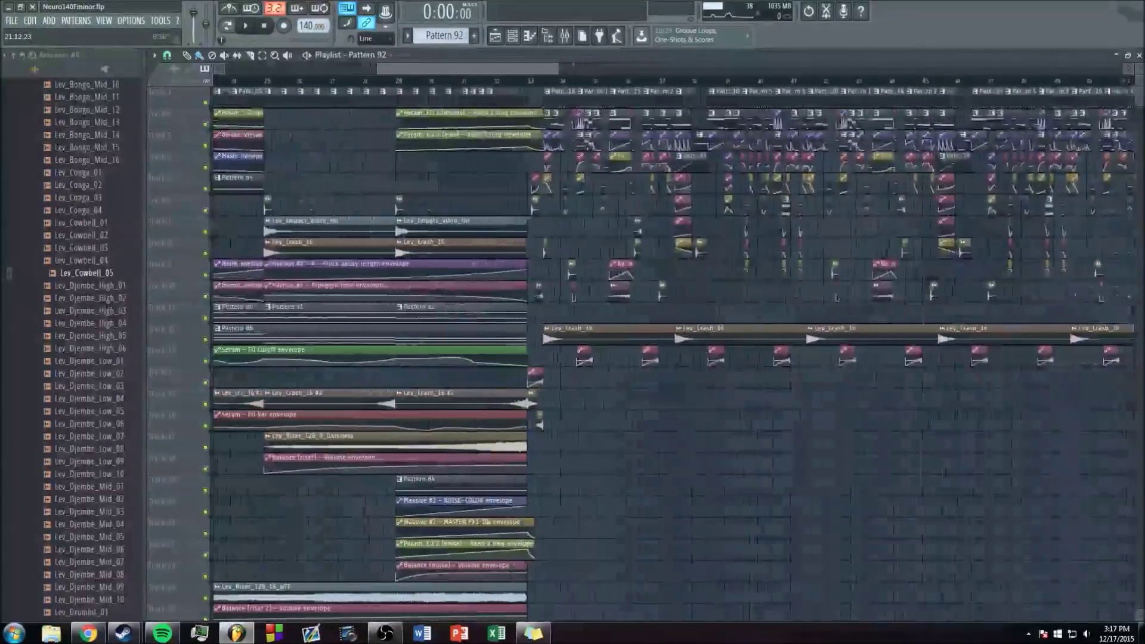
pyautogui.scroll(5, 647, 104)
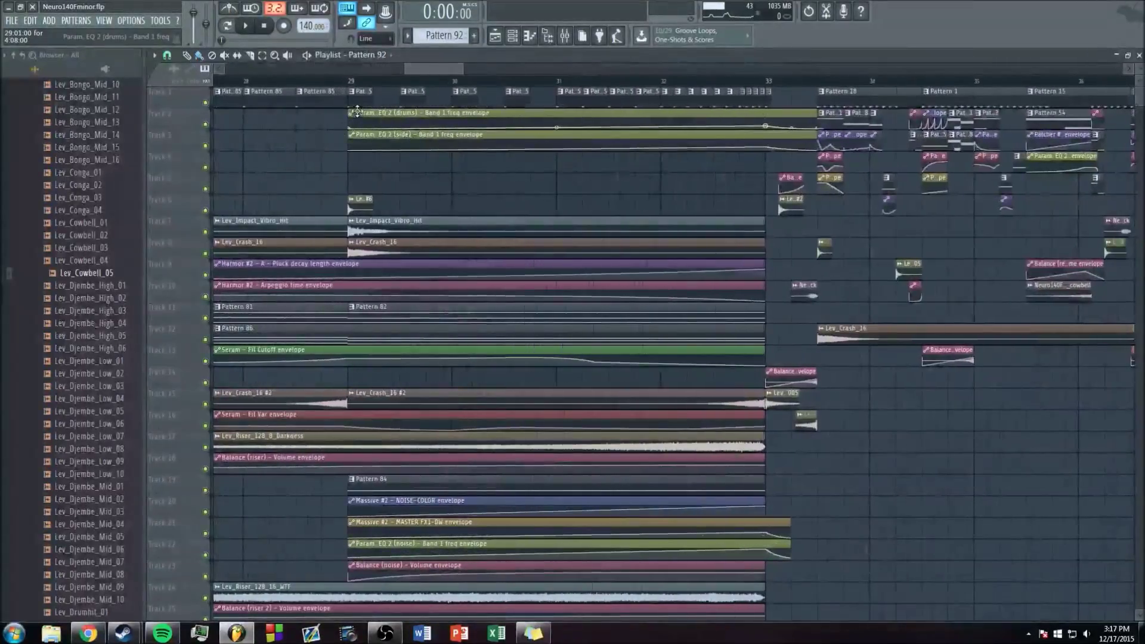
pyautogui.click(565, 36)
pyautogui.click(1032, 393)
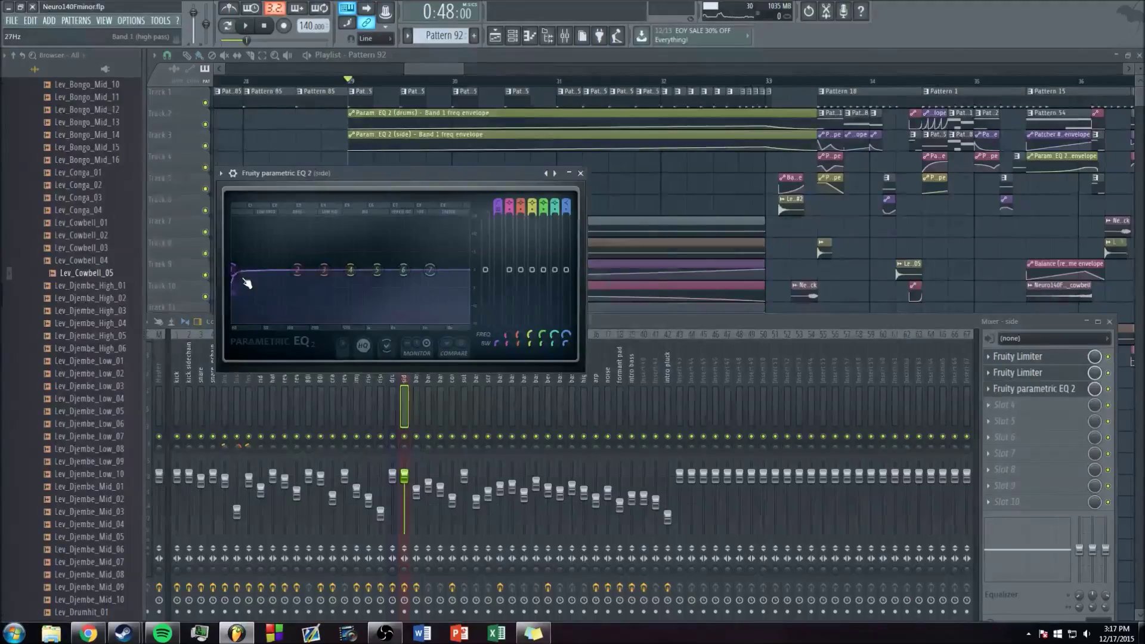
pyautogui.moveTo(388, 173); pyautogui.dragTo(587, 138)
pyautogui.scroll(1, 549, 326)
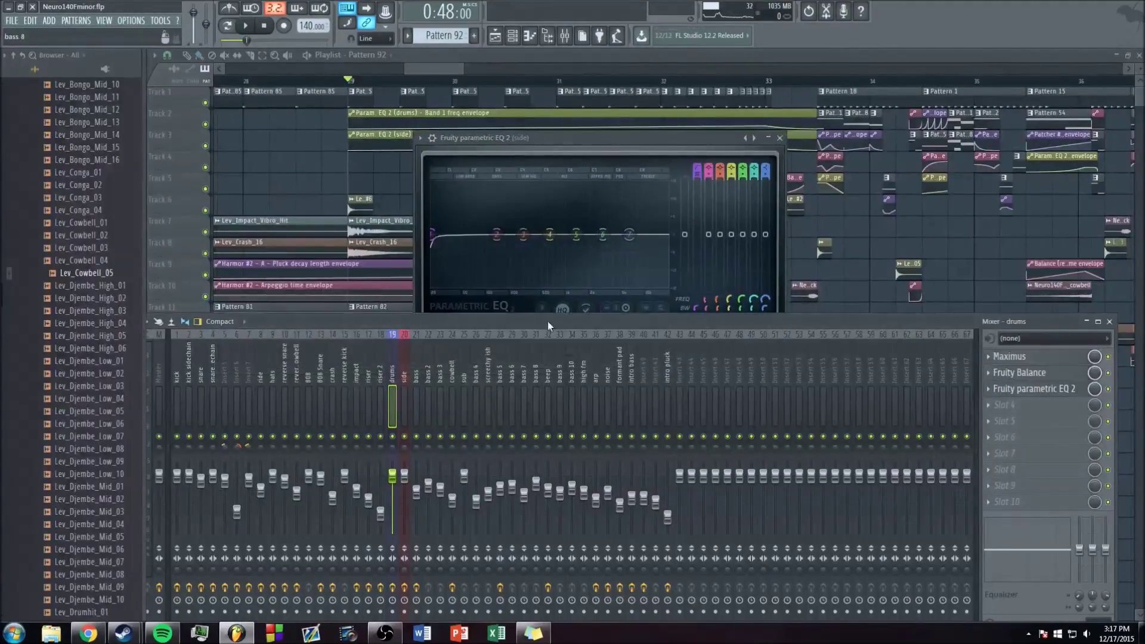
# Step: Open the drums track's Fruity parametric EQ 2 and place it beside the side track's EQ
pyautogui.click(1030, 391)
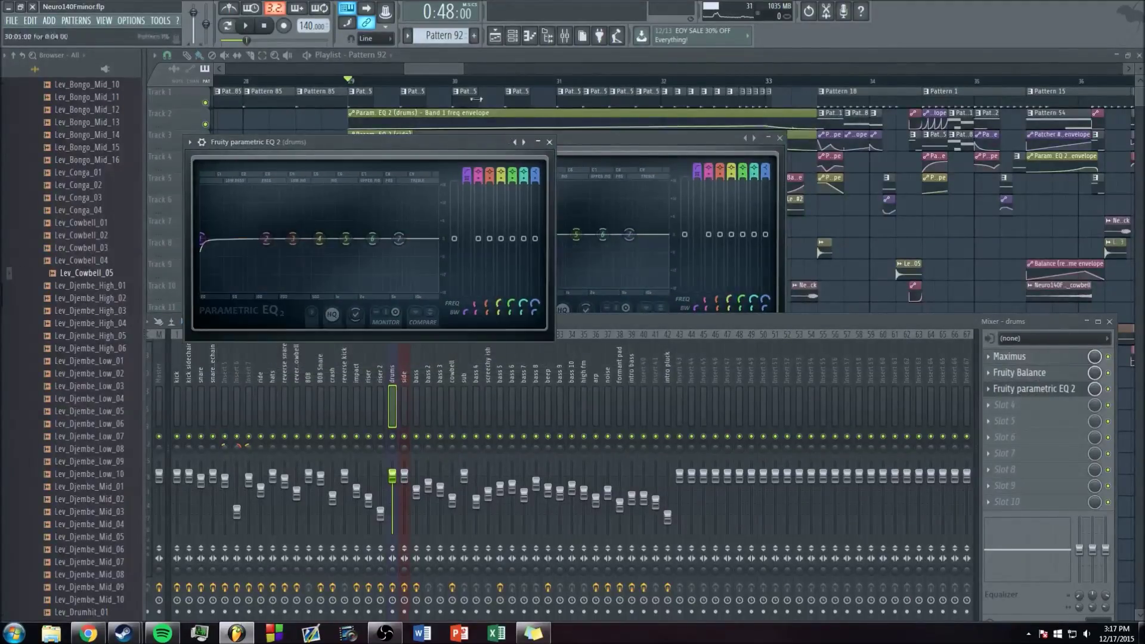
pyautogui.moveTo(599, 138); pyautogui.dragTo(698, 155)
pyautogui.moveTo(417, 147); pyautogui.dragTo(409, 190)
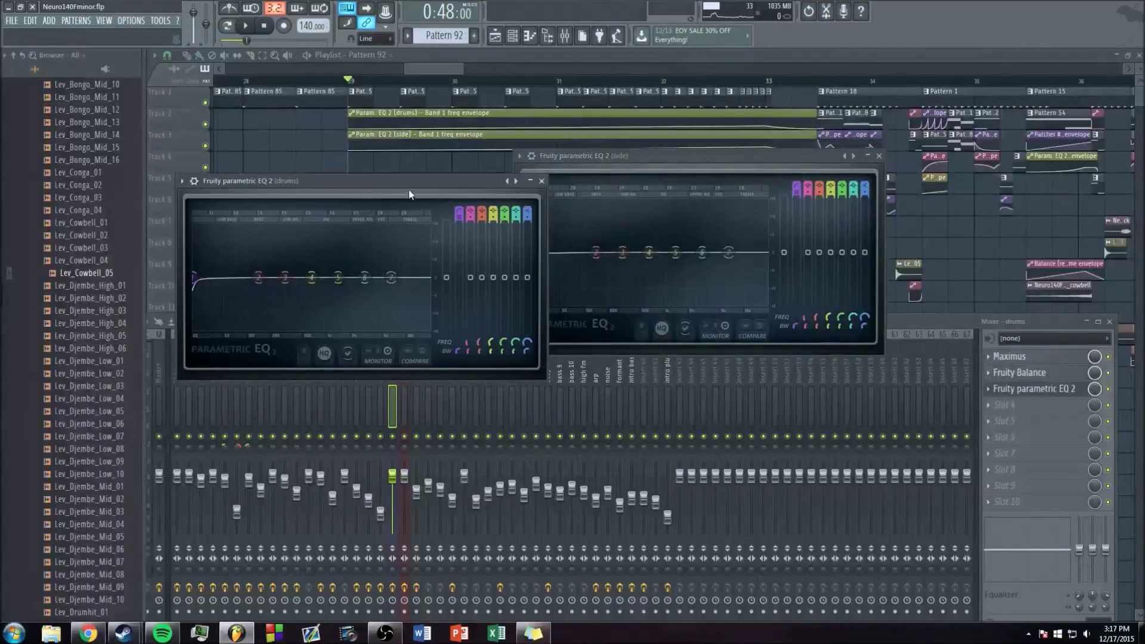
# Step: Play the build-up from bar 29 towards bar 33 and look over the drums and side EQ automation in the playlist
pyautogui.click(428, 64)
pyautogui.scroll(-1, 435, 107)
pyautogui.press('space')
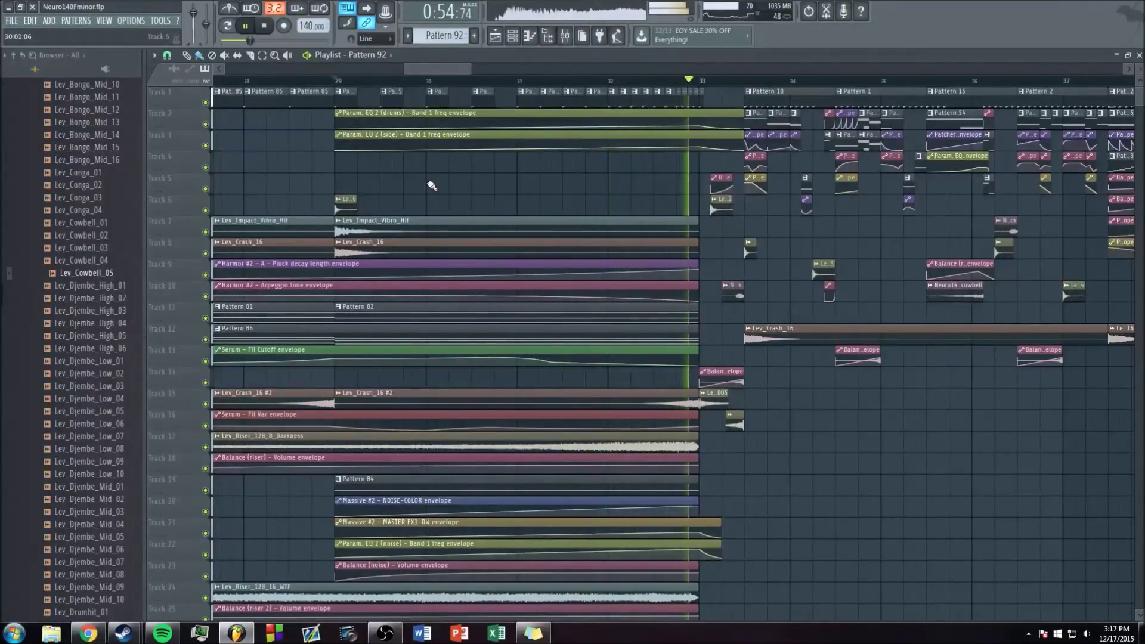
pyautogui.press('space')
pyautogui.scroll(-2, 481, 199)
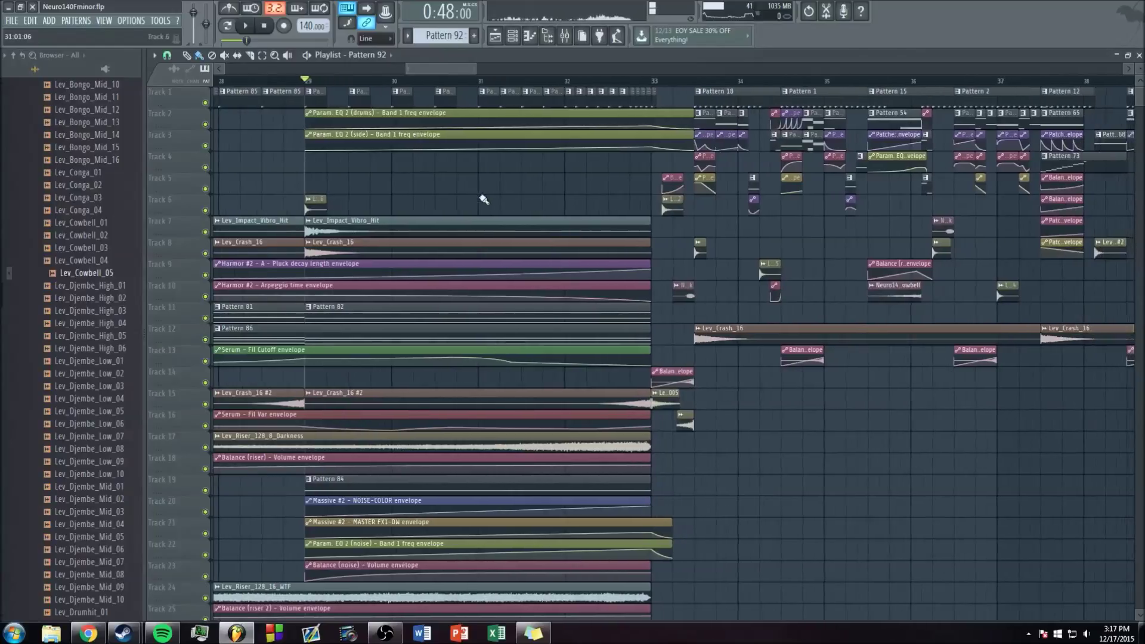
pyautogui.scroll(-1, 445, 73)
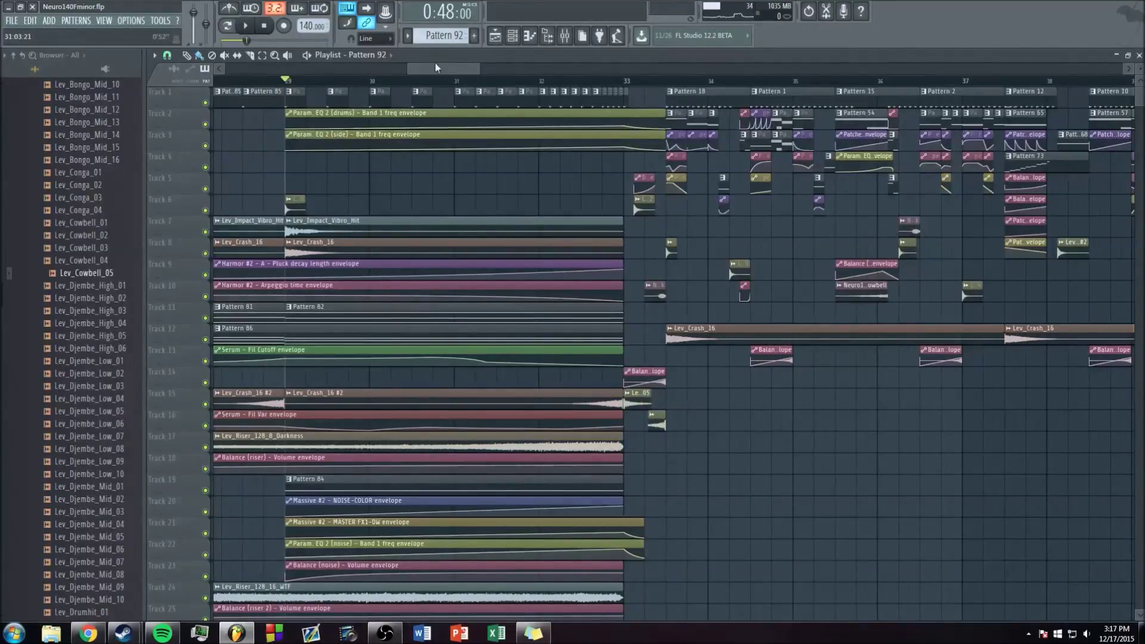
pyautogui.moveTo(436, 67); pyautogui.dragTo(485, 174)
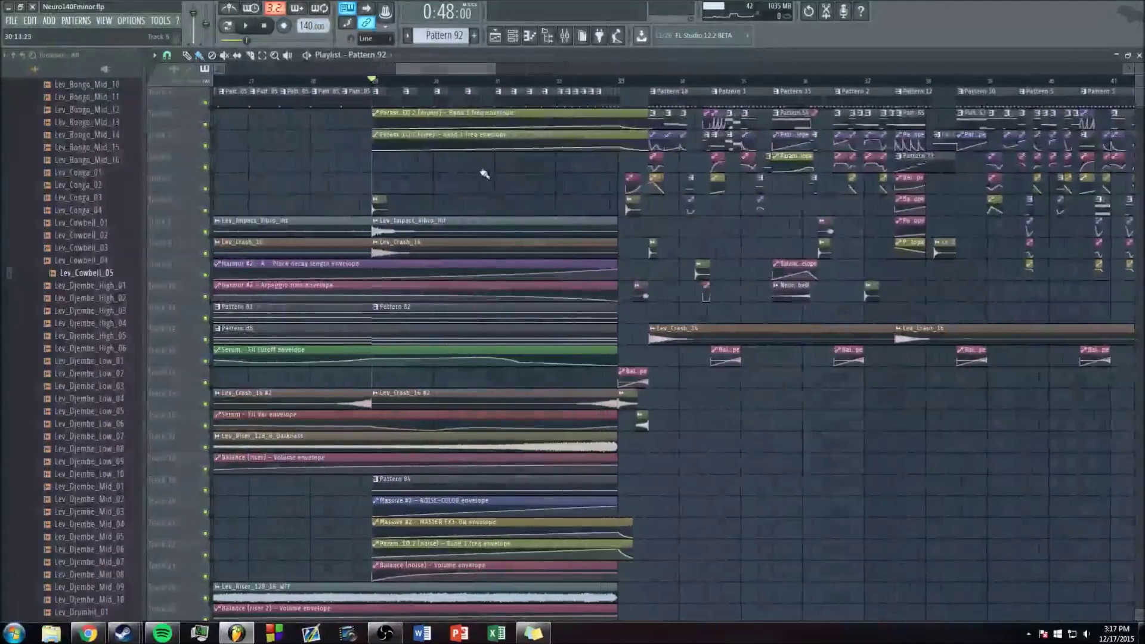
# Step: Move the song position to bar 33 and play the transition into the drop
pyautogui.moveTo(468, 70)
pyautogui.mouseDown()
pyautogui.moveTo(471, 57)
pyautogui.moveTo(465, 79)
pyautogui.mouseUp()
pyautogui.press('space')
pyautogui.press('space')
pyautogui.scroll(3, 471, 349)
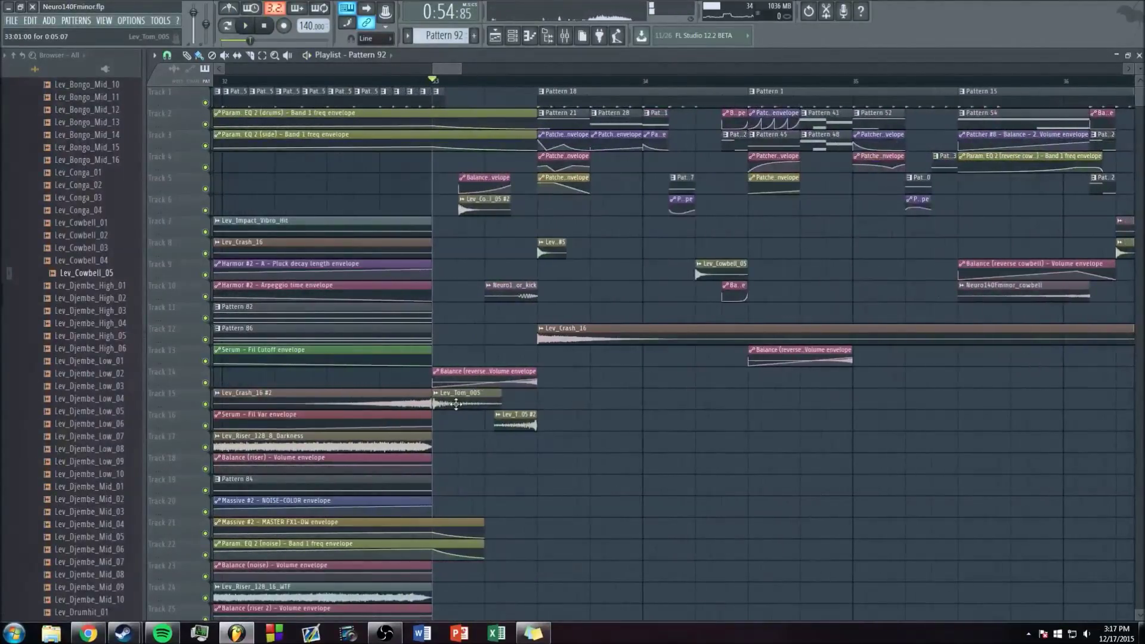
# Step: Collapse the World Percussion, Black Octopus - Leviathan and Packs folders in the browser
pyautogui.scroll(12, 56, 237)
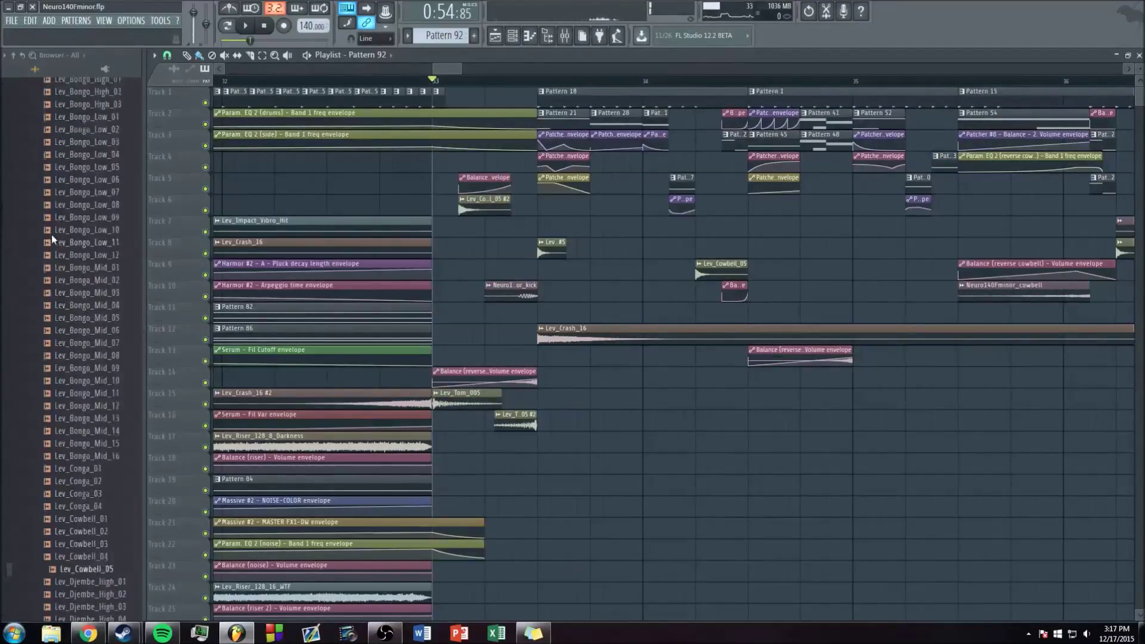
pyautogui.click(68, 386)
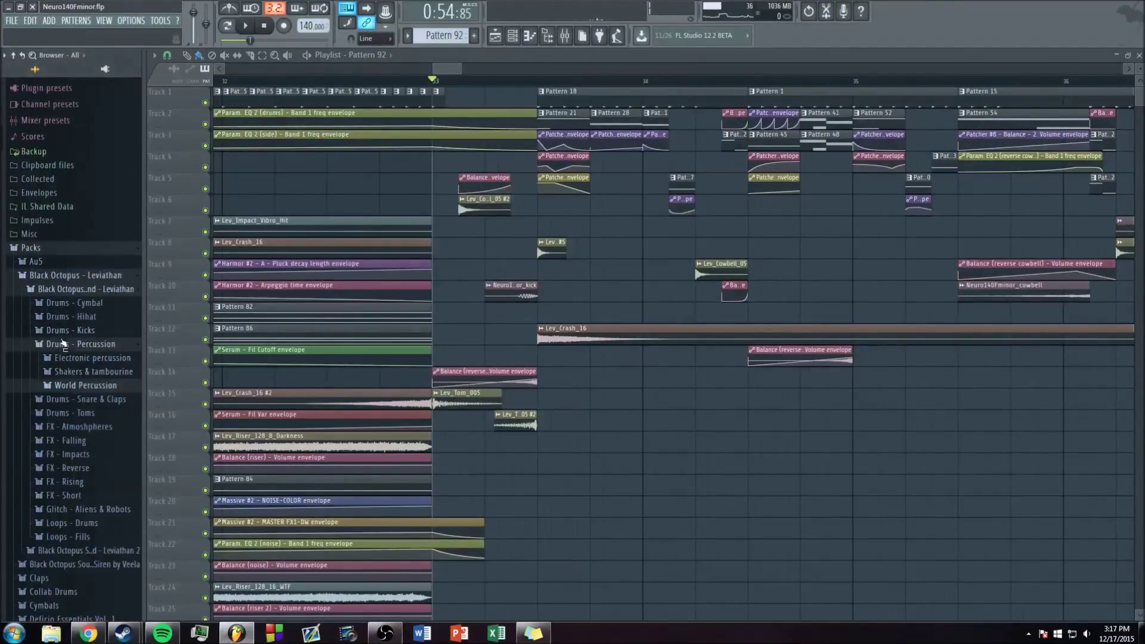
pyautogui.click(58, 290)
pyautogui.click(56, 275)
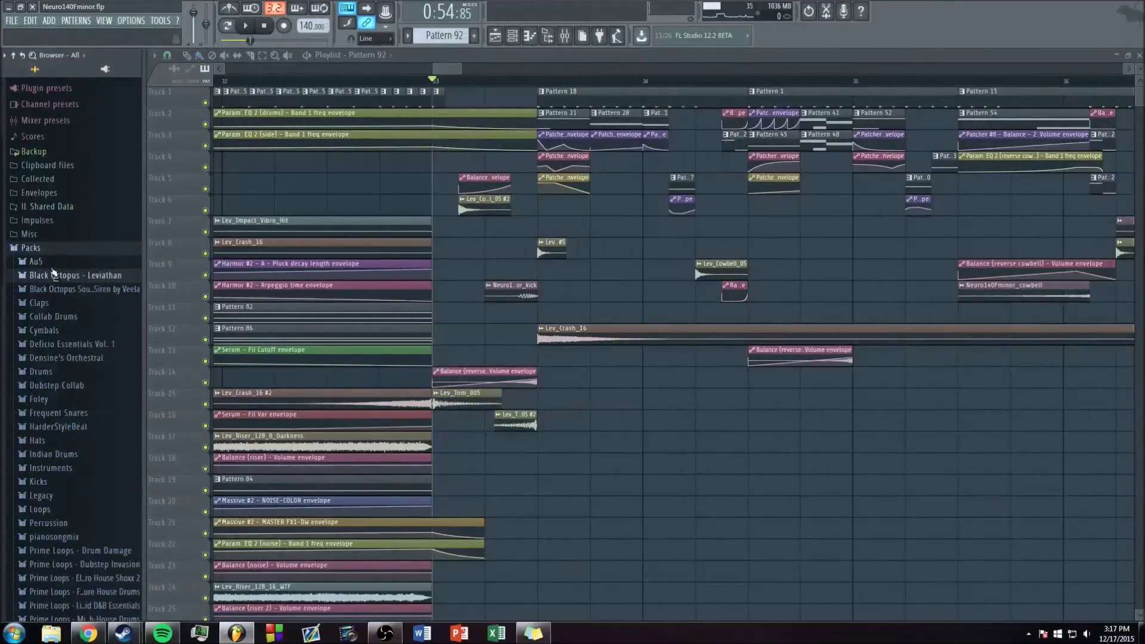
pyautogui.click(31, 247)
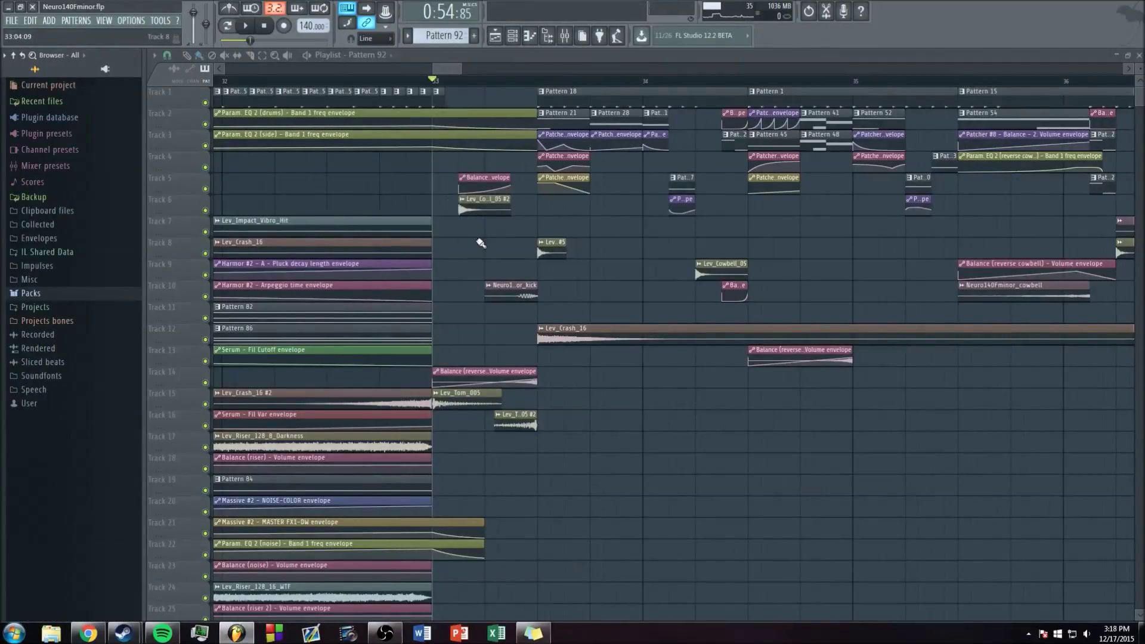
# Step: Play the transition at bar 33 again and check the Lev_Tom_005 clip's sample settings
pyautogui.press('space')
pyautogui.press('space')
pyautogui.doubleClick(472, 393)
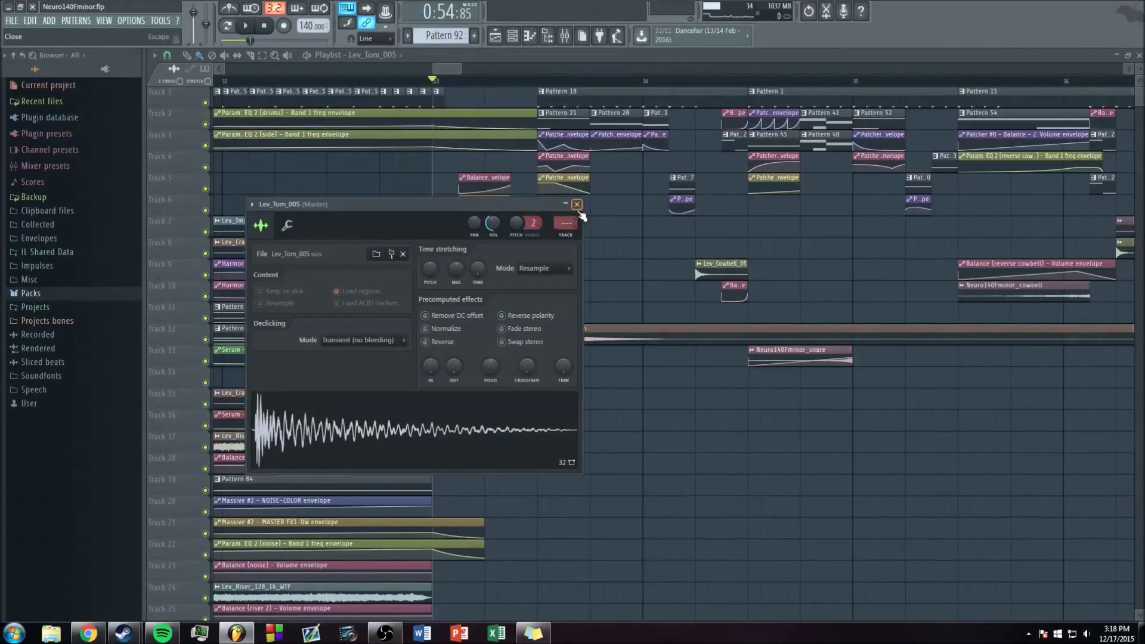
pyautogui.click(577, 205)
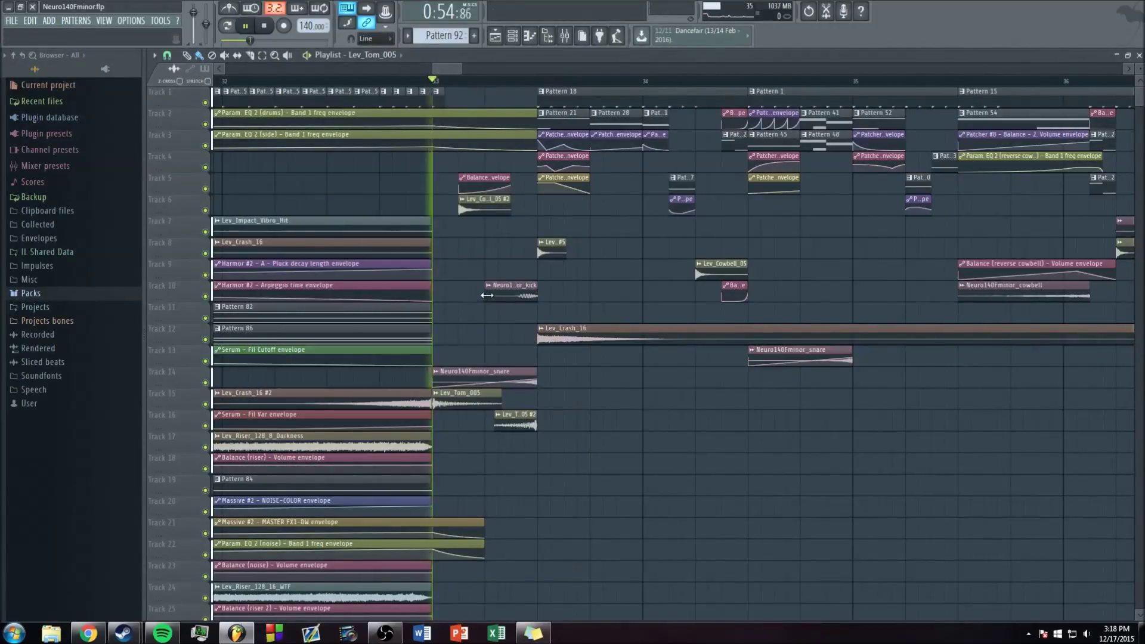
pyautogui.press('space')
pyautogui.press('space')
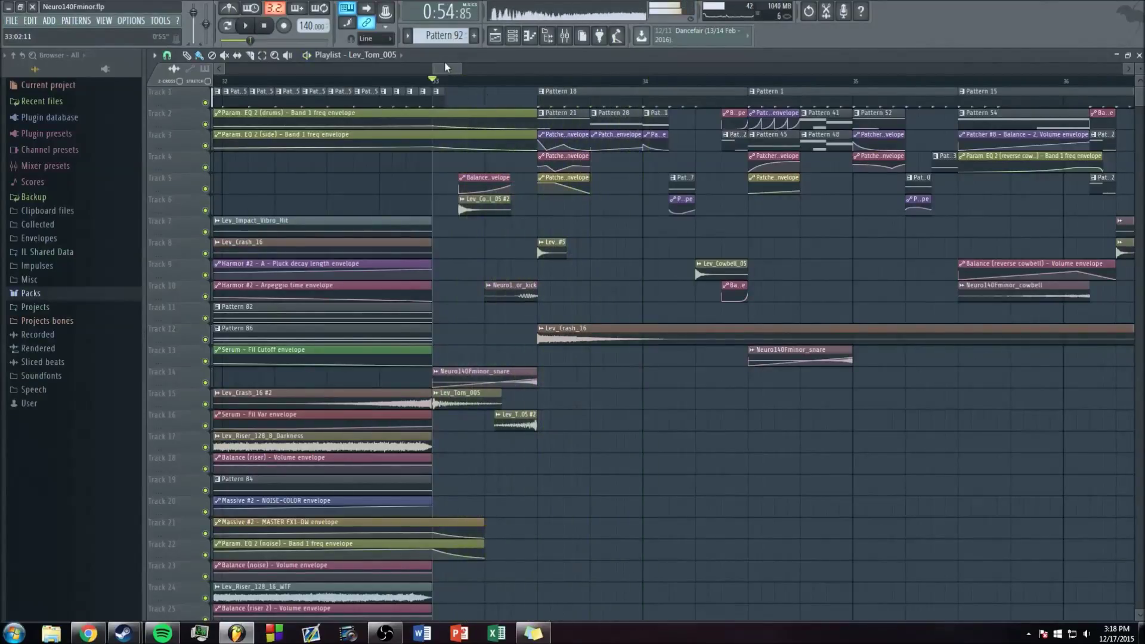
# Step: Check the sample settings of the Lev_Cowbell_05 #2 and Lev_Cowbell_05 #5 clips around the start of the drop
pyautogui.scroll(-2, 458, 100)
pyautogui.scroll(-1, 458, 100)
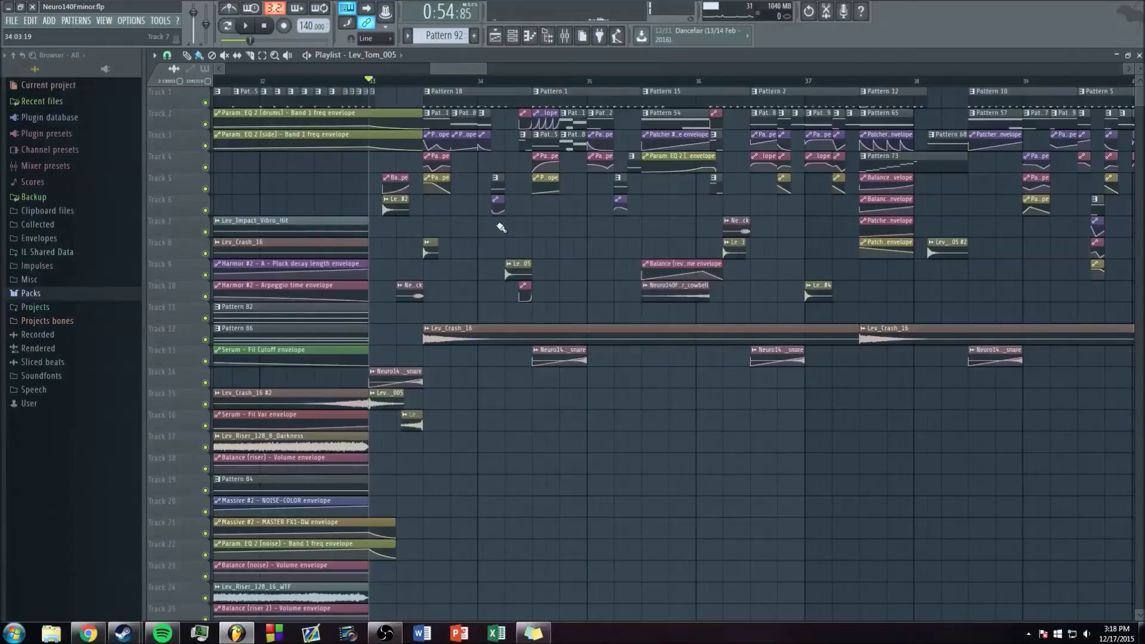
pyautogui.scroll(3, 394, 215)
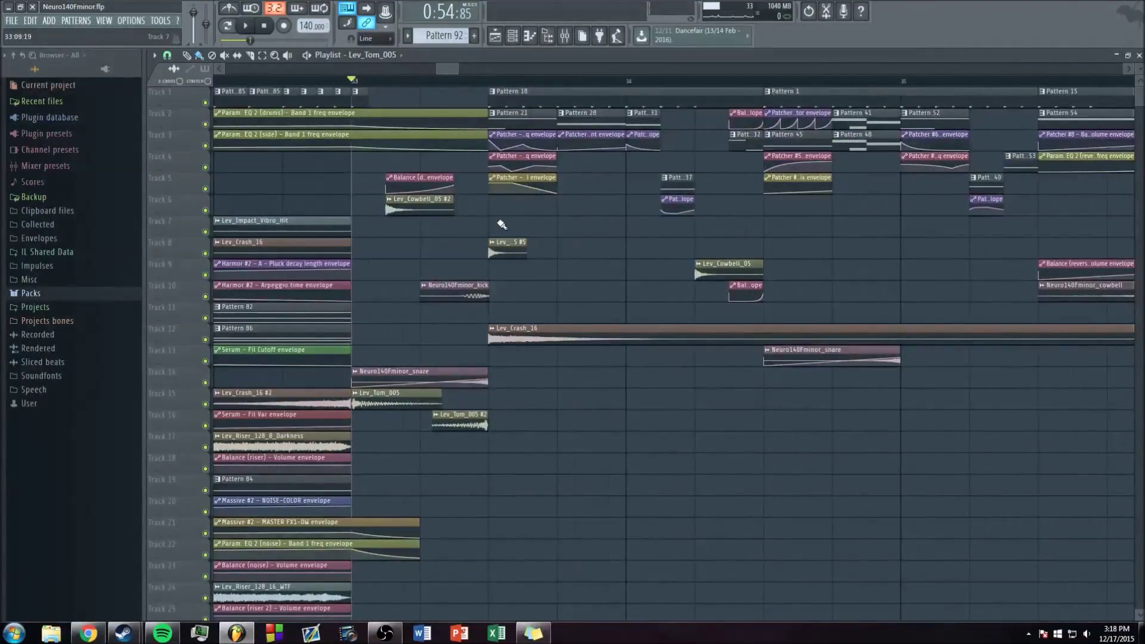
pyautogui.doubleClick(421, 205)
pyautogui.click(515, 143)
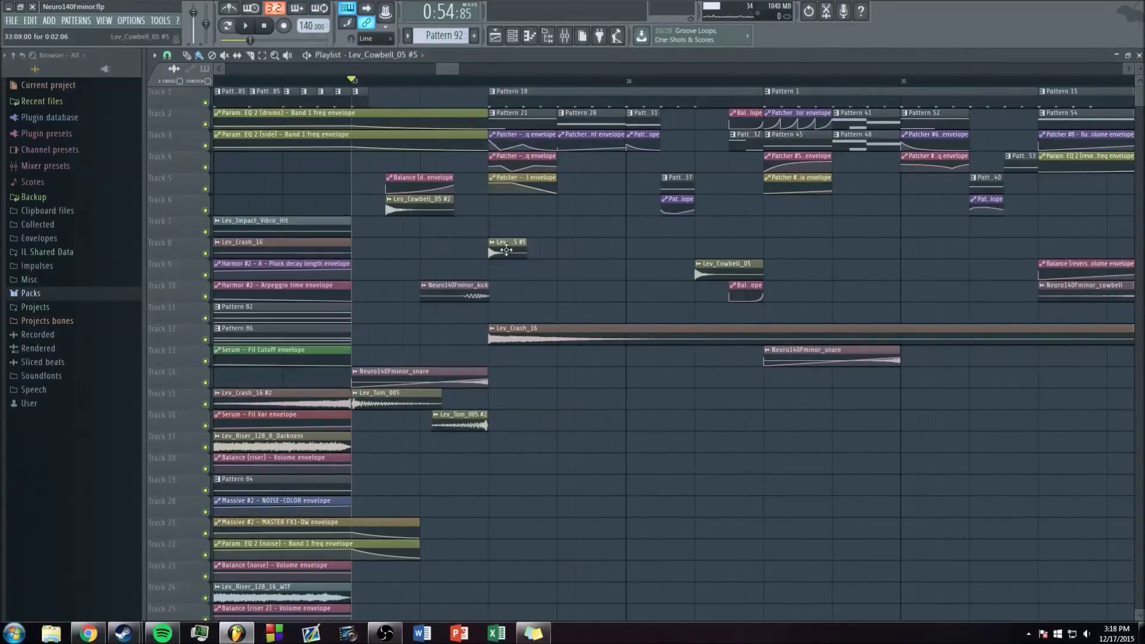
pyautogui.doubleClick(507, 246)
pyautogui.click(575, 202)
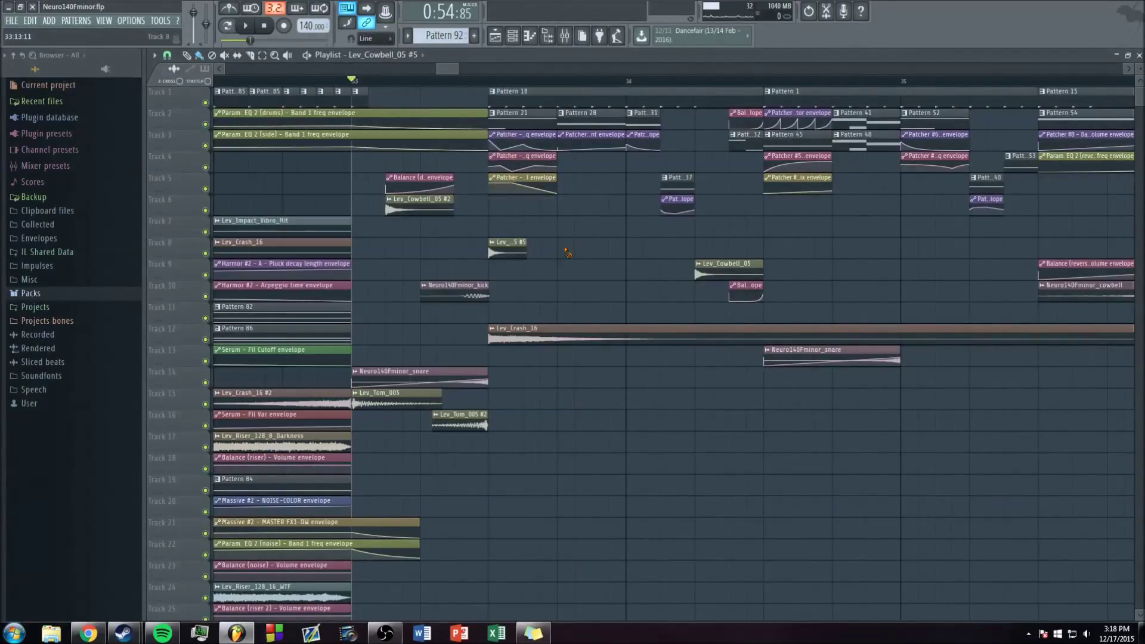
# Step: Play the drop from the start of the Lev_Crash_16 clip in the middle of bar 33
pyautogui.scroll(-3, 448, 67)
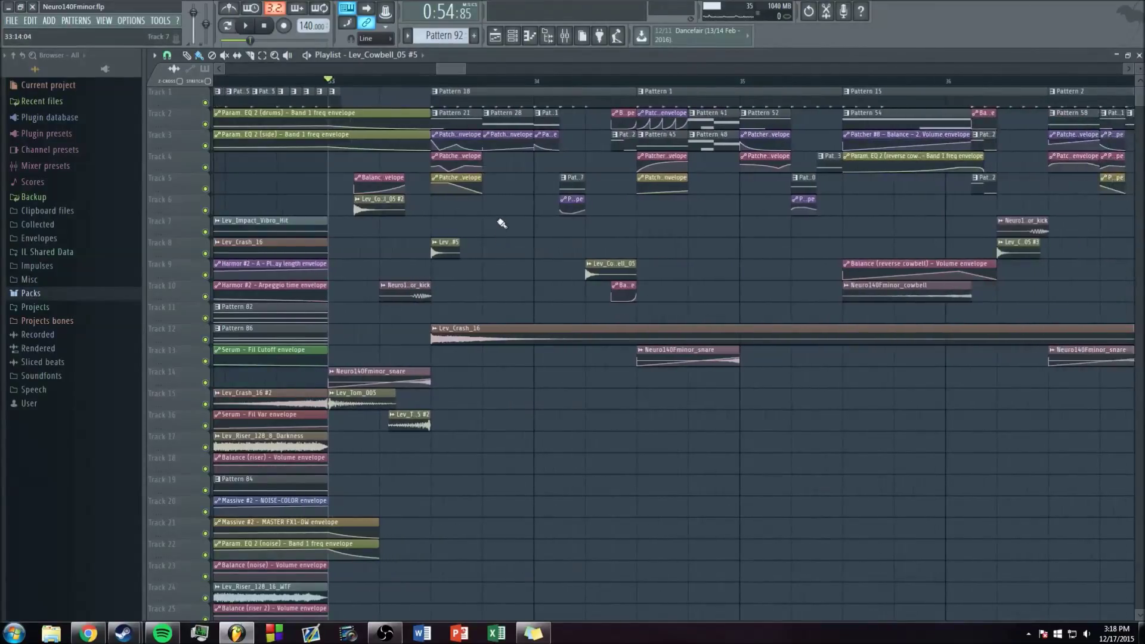
pyautogui.scroll(-1, 449, 69)
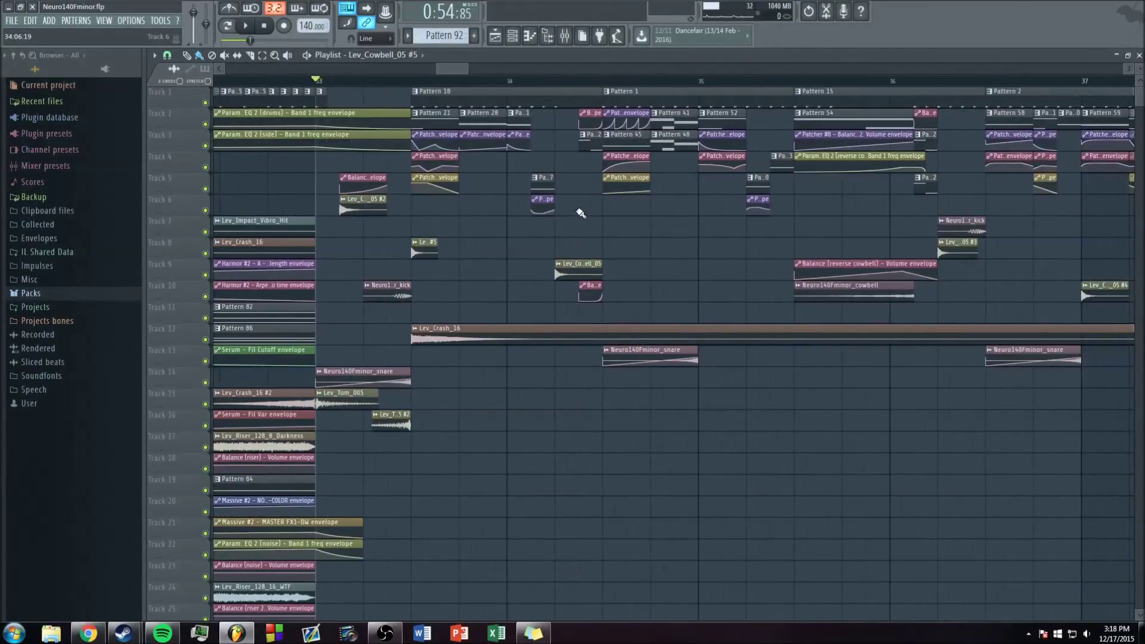
pyautogui.scroll(2, 459, 67)
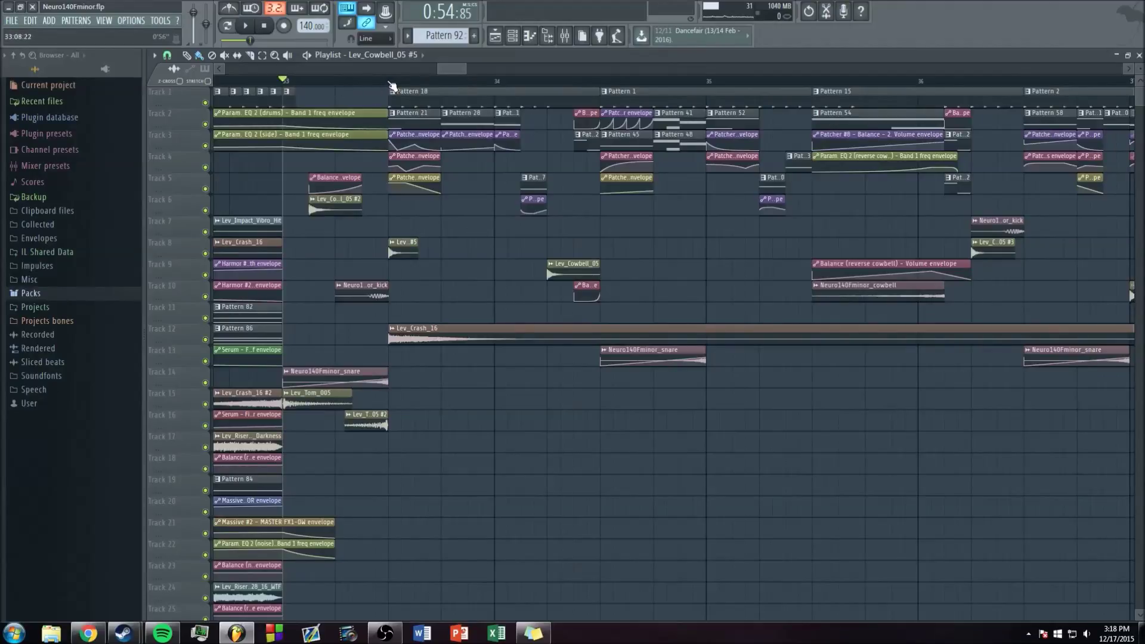
pyautogui.scroll(-2, 454, 69)
pyautogui.scroll(2, 467, 81)
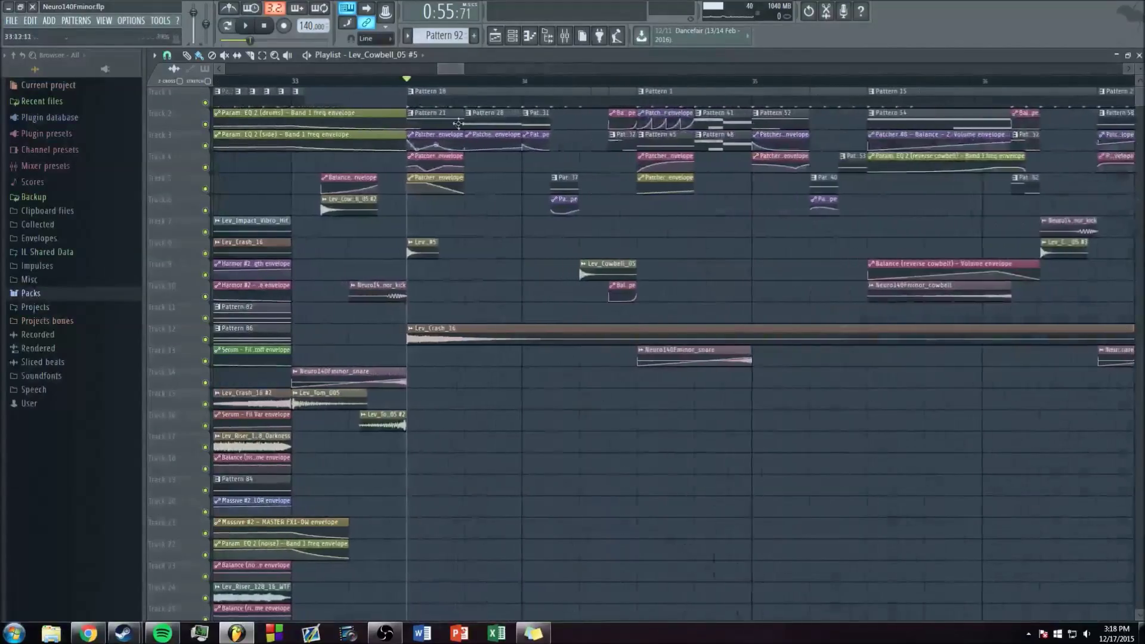
pyautogui.scroll(1, 453, 65)
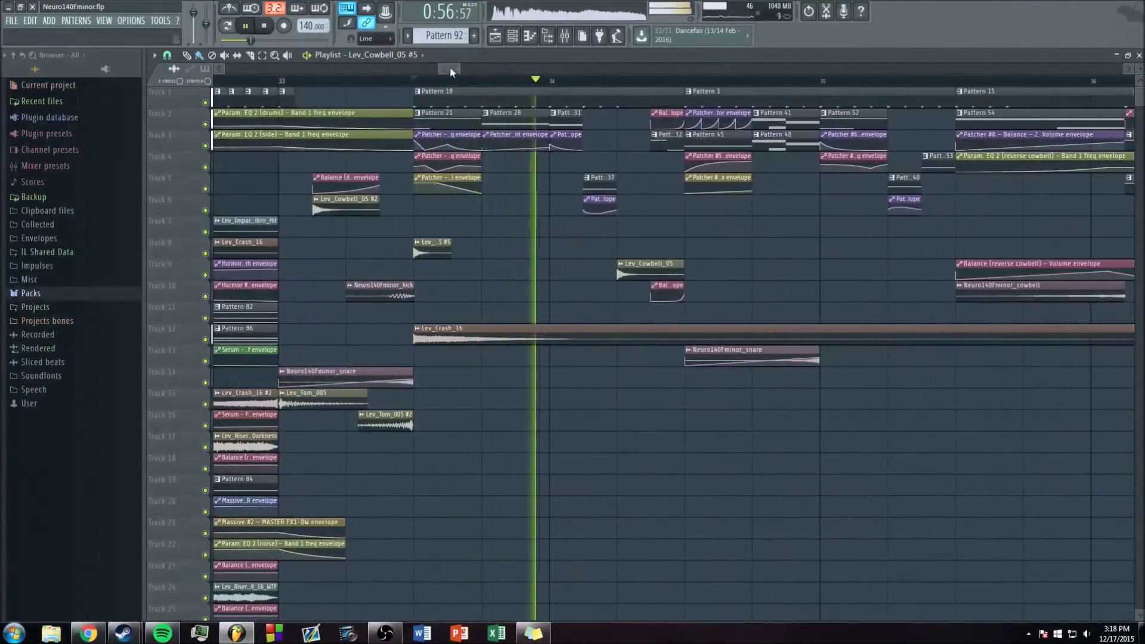
pyautogui.scroll(-1, 451, 66)
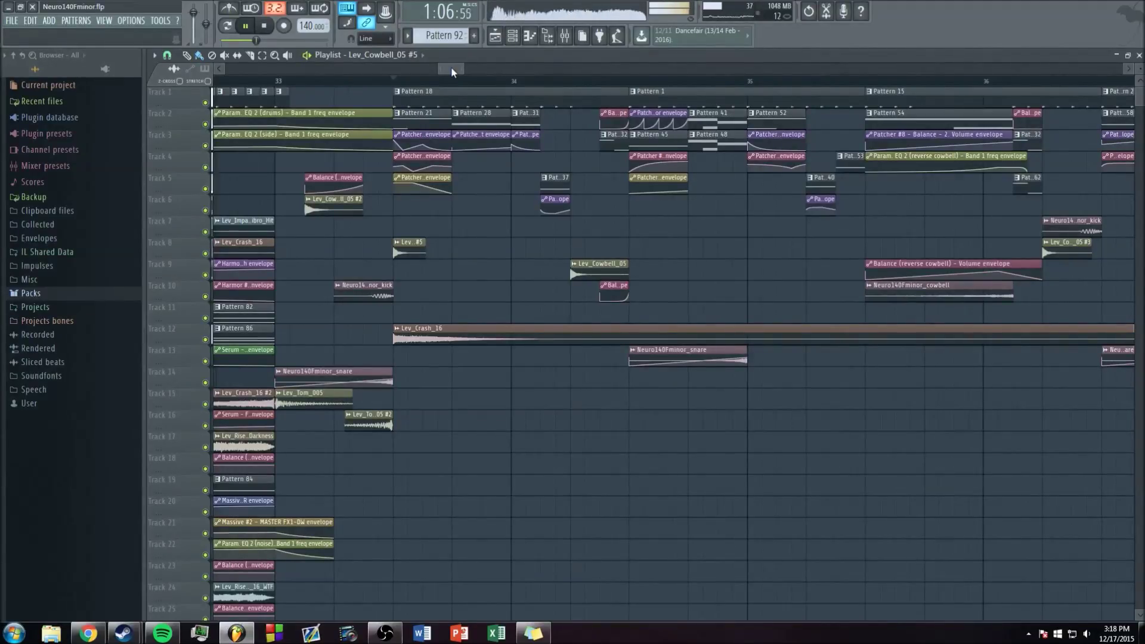
pyautogui.press('space')
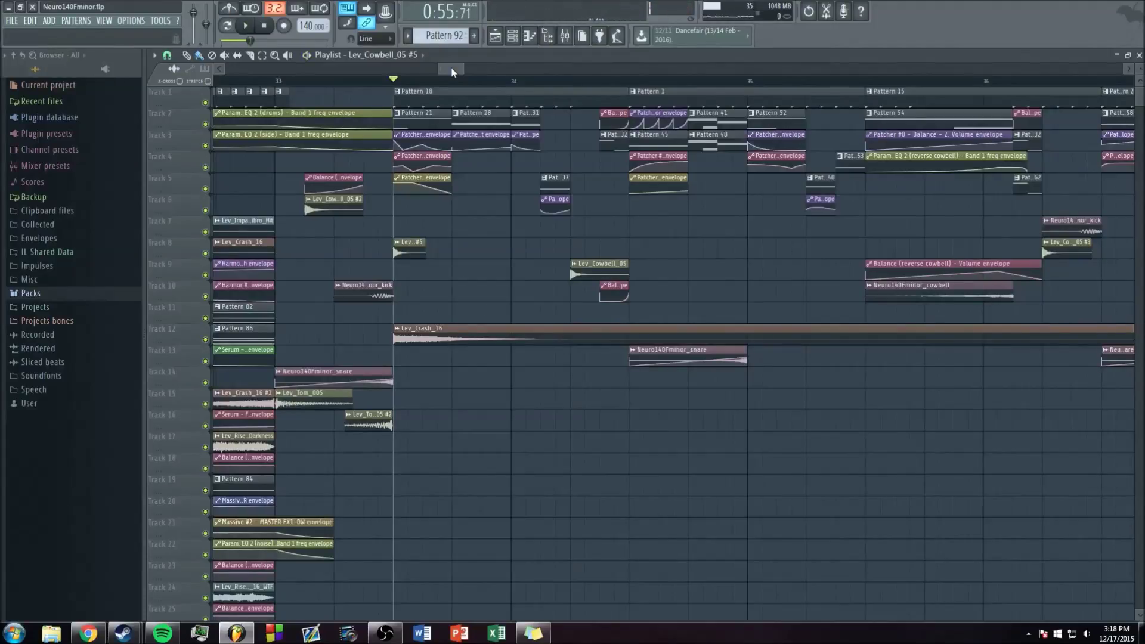
# Step: Replay the start of the drop briefly and select the playlist time range spanning the Pattern 21 clip
pyautogui.scroll(-5, 451, 66)
pyautogui.scroll(10, 457, 69)
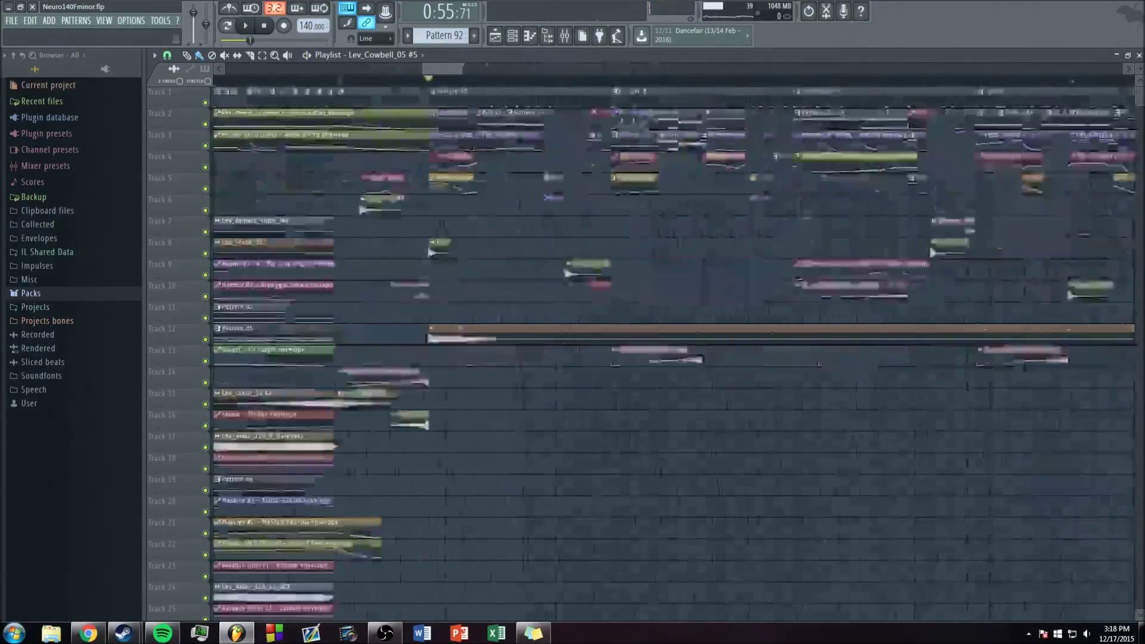
pyautogui.press('space')
pyautogui.press('space')
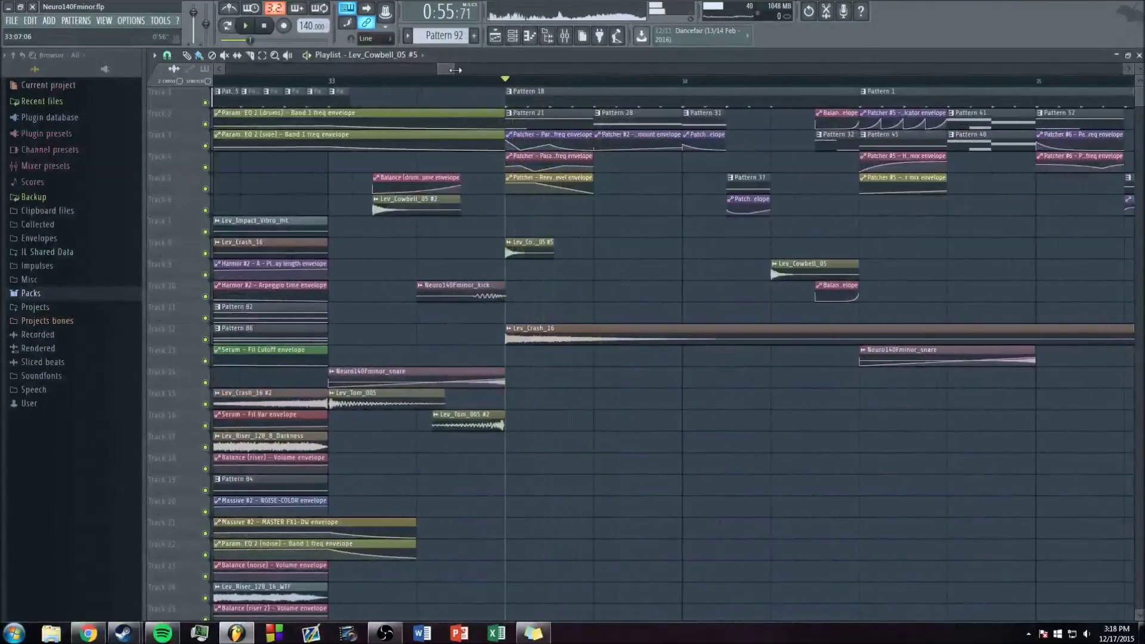
pyautogui.moveTo(506, 82); pyautogui.dragTo(594, 81)
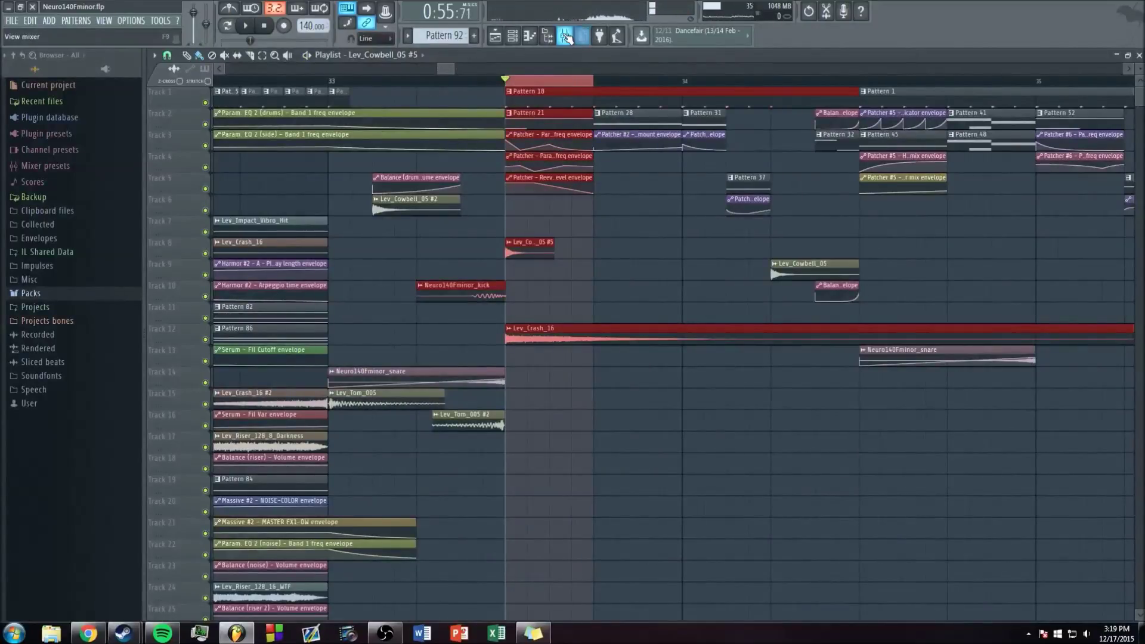
# Step: Play the selected section in a loop with only the bass and side mixer tracks audible
pyautogui.press('F9')
pyautogui.press('space')
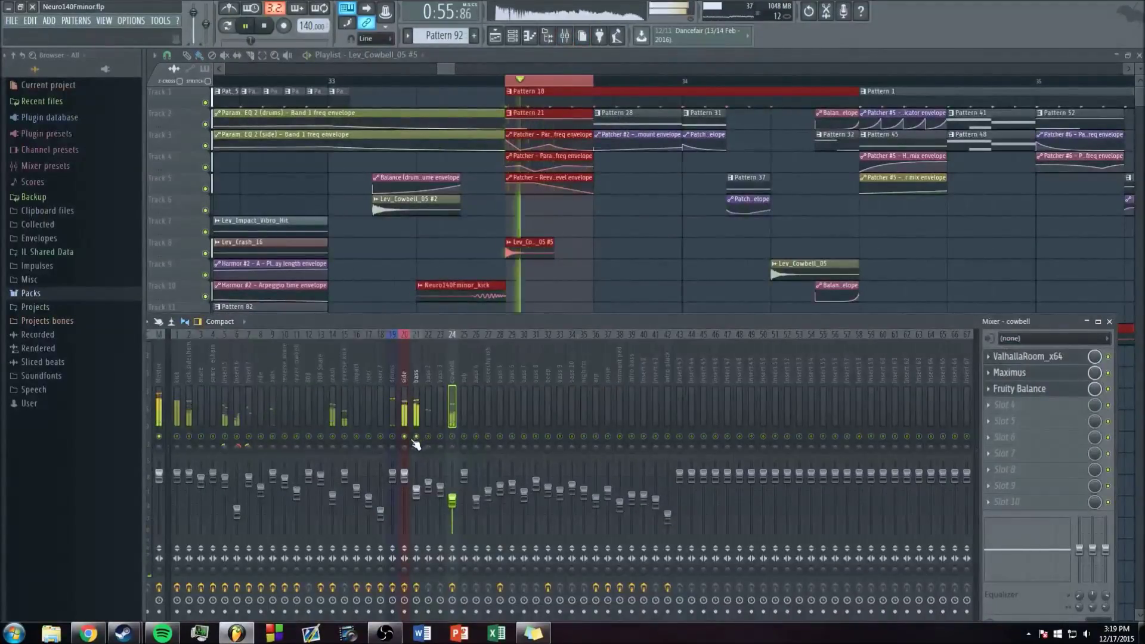
pyautogui.press('space')
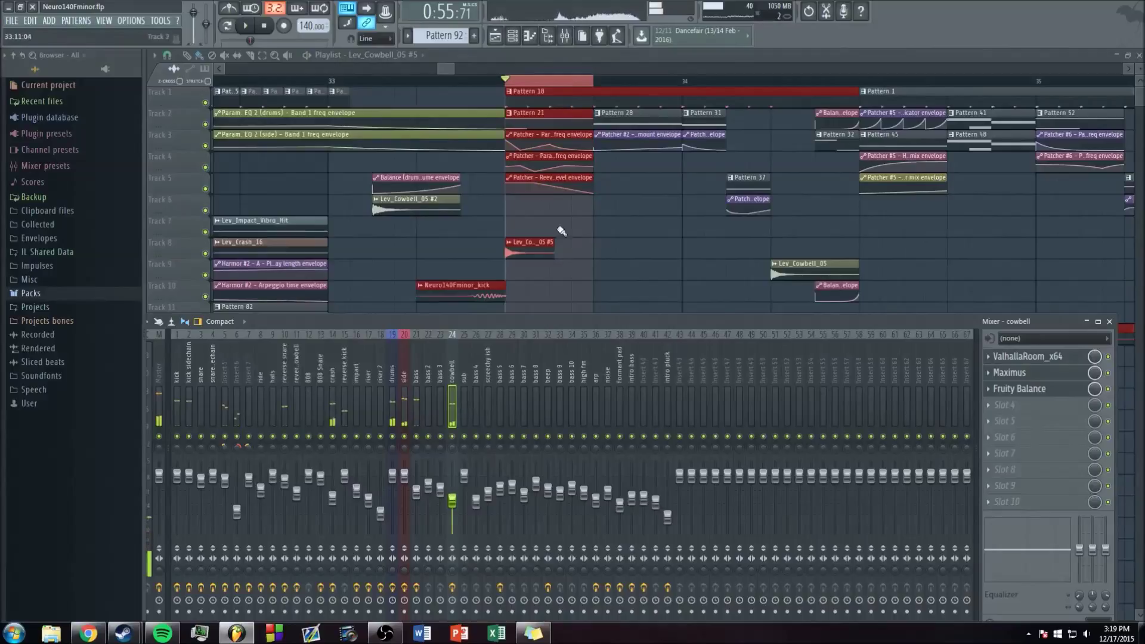
pyautogui.press('F9')
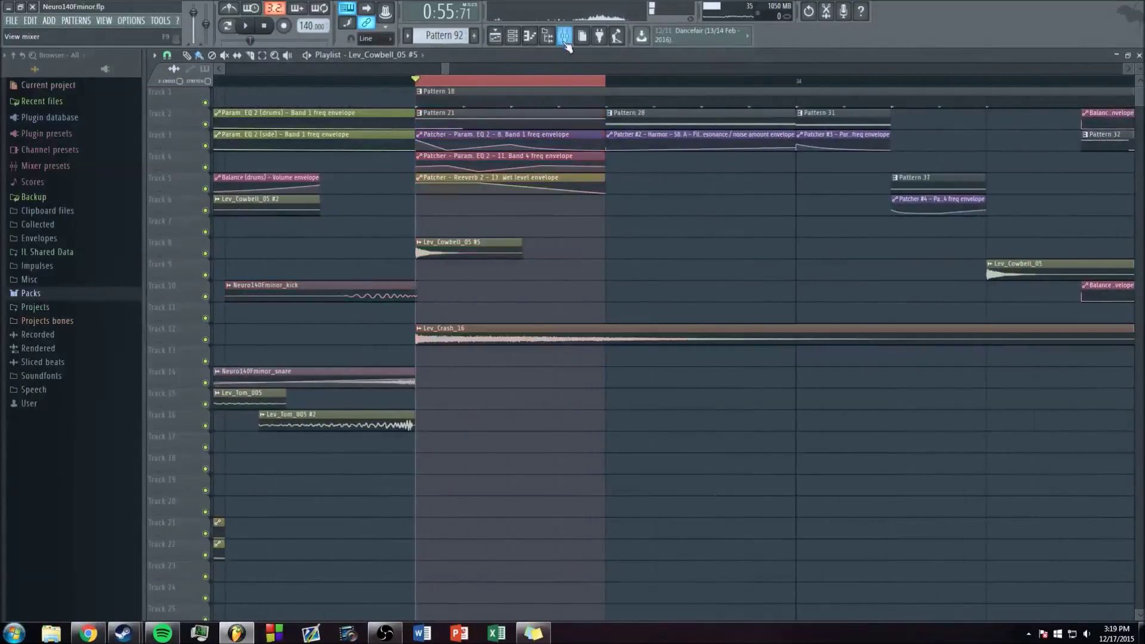
# Step: With the bass and side mixer tracks soloed, show the Unsorted channels and open the bass Patcher
pyautogui.click(562, 38)
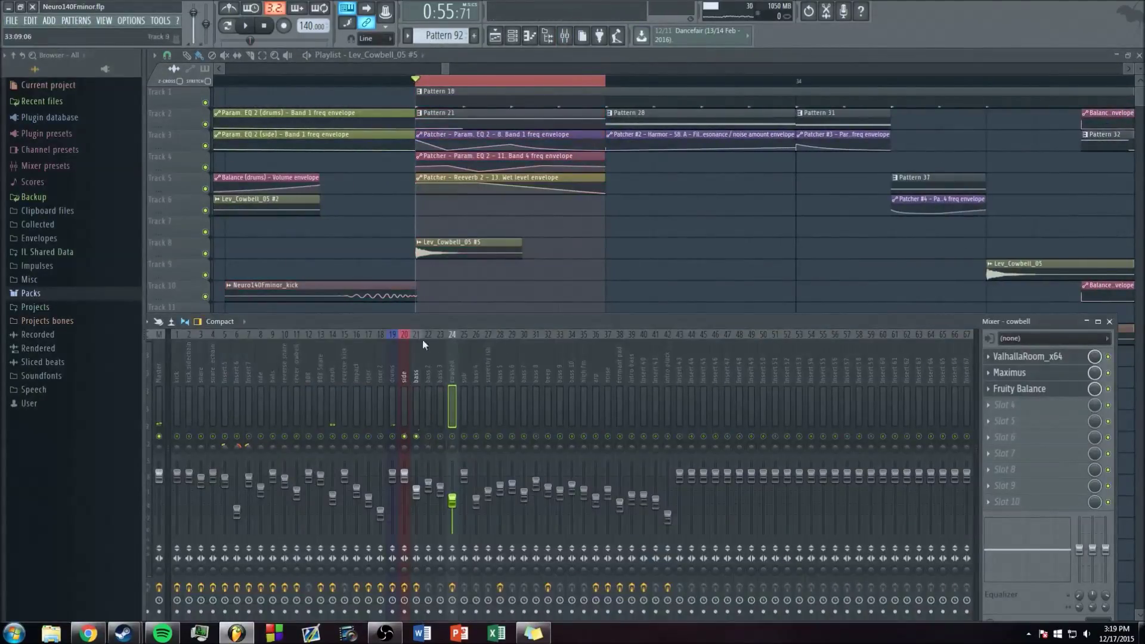
pyautogui.click(512, 36)
pyautogui.click(887, 102)
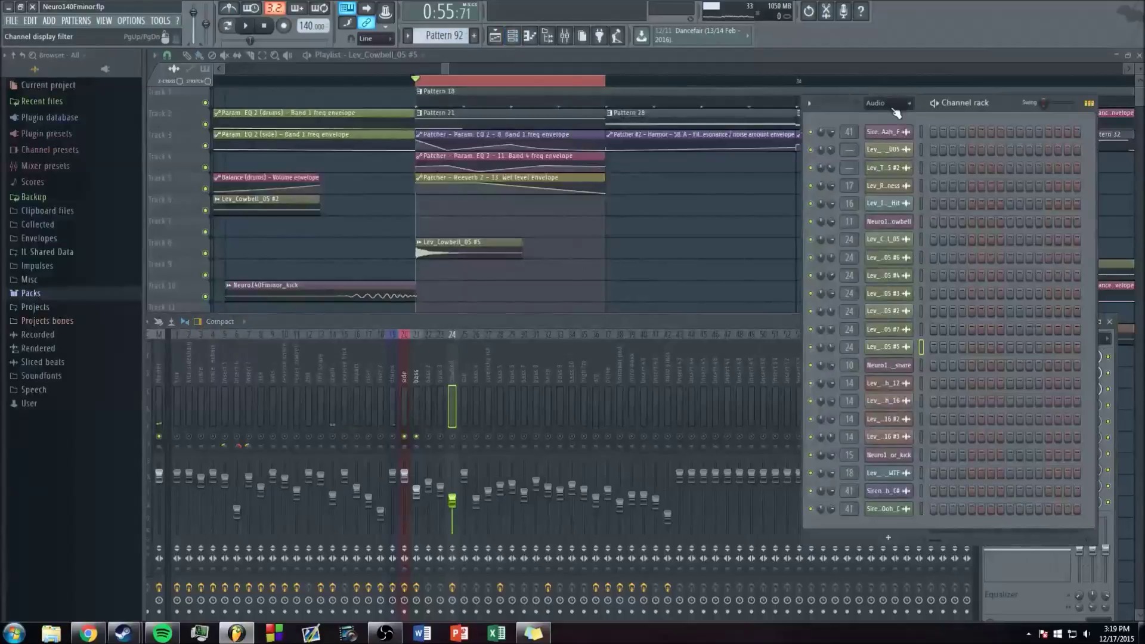
pyautogui.click(885, 167)
pyautogui.click(889, 312)
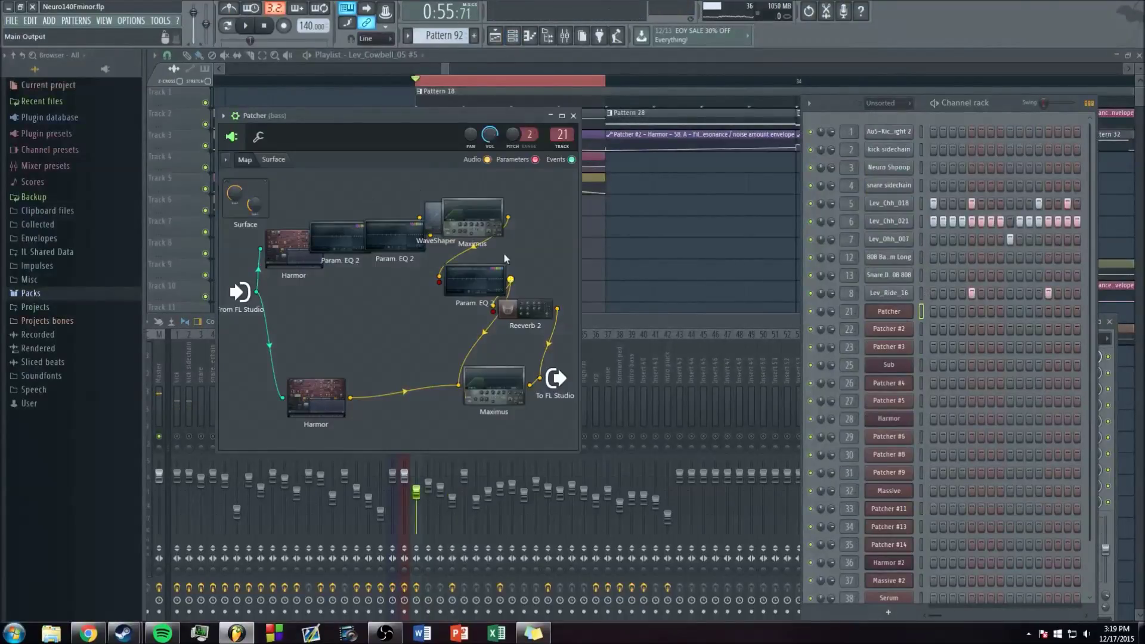
# Step: Enlarge the bass Patcher window and spread out its map by moving the To FL Studio output and the lower Maximus
pyautogui.moveTo(420, 114); pyautogui.dragTo(392, 59)
pyautogui.moveTo(553, 394); pyautogui.dragTo(1000, 522)
pyautogui.moveTo(754, 319); pyautogui.dragTo(803, 339)
pyautogui.moveTo(681, 328); pyautogui.dragTo(689, 350)
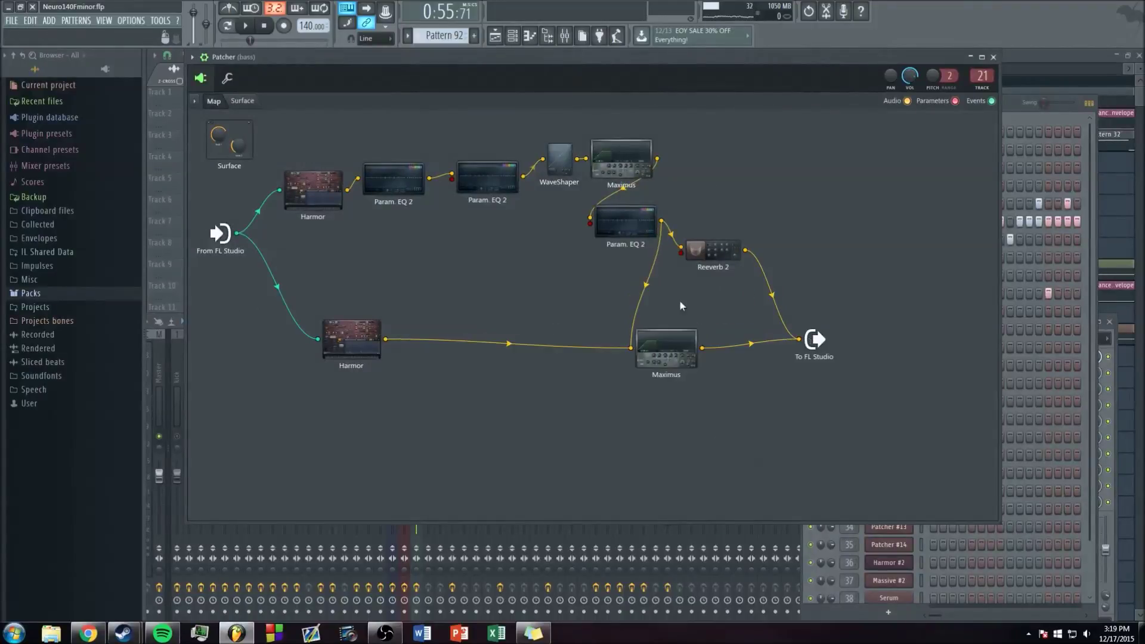
# Step: Respace the upper effects chain in the map by moving Reeverb 2, the last two Param. EQ 2 modules, Maximus and WaveShaper
pyautogui.moveTo(716, 263); pyautogui.dragTo(733, 262)
pyautogui.moveTo(624, 226); pyautogui.dragTo(631, 236)
pyautogui.moveTo(622, 159); pyautogui.dragTo(599, 160)
pyautogui.moveTo(487, 178); pyautogui.dragTo(460, 173)
pyautogui.moveTo(560, 160); pyautogui.dragTo(482, 175)
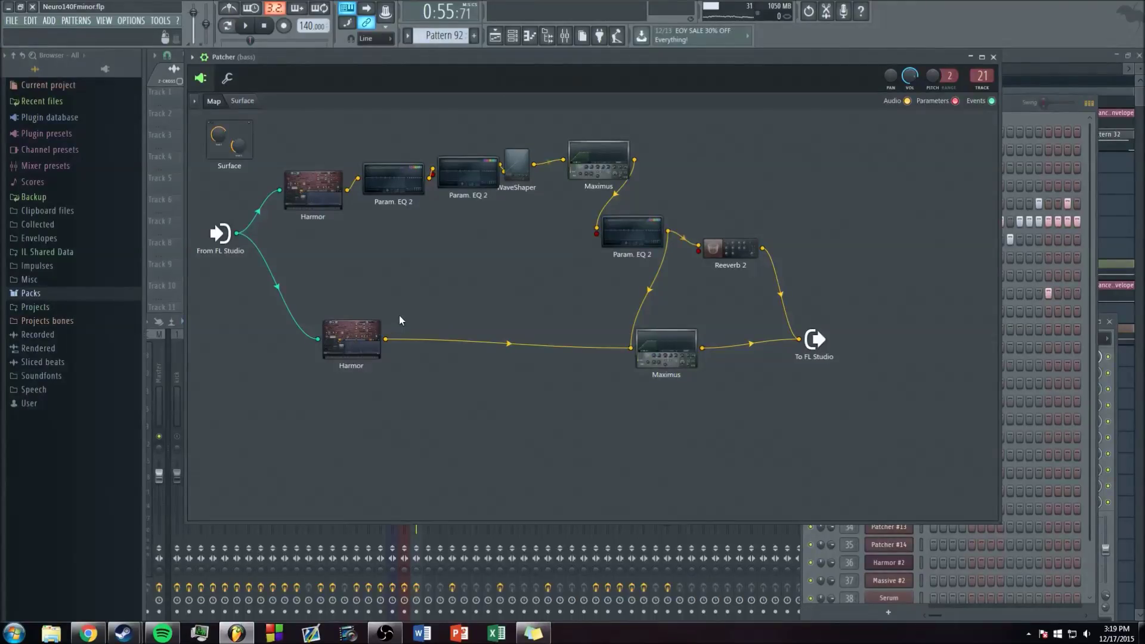
# Step: Open the lower Harmor for a brief look and close it again
pyautogui.doubleClick(356, 339)
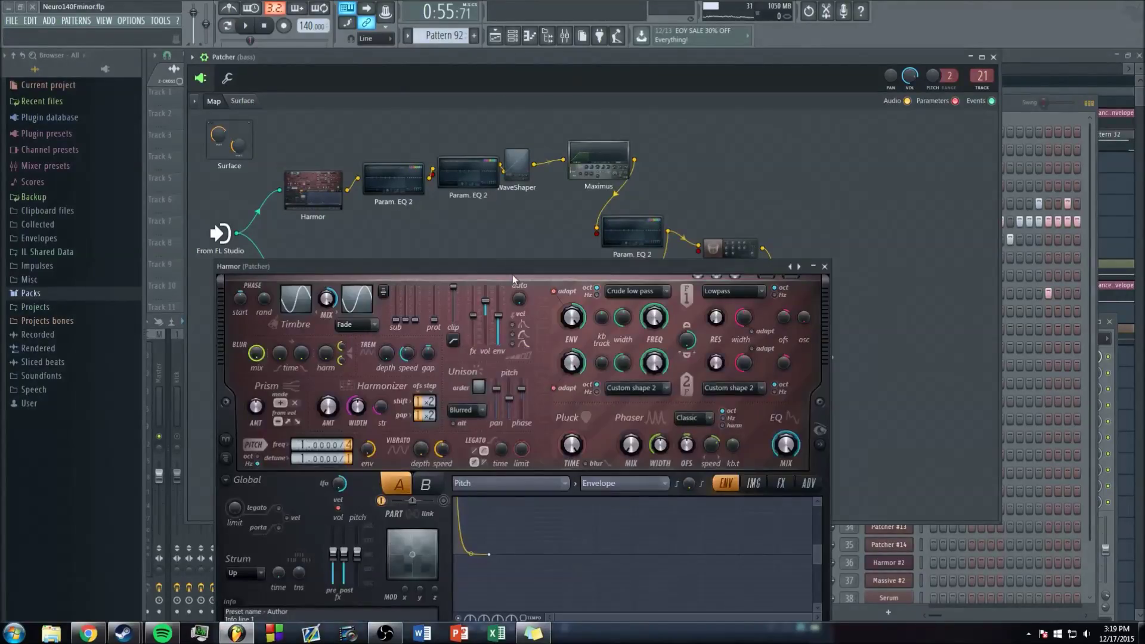
pyautogui.moveTo(513, 274); pyautogui.dragTo(502, 235)
pyautogui.press('Escape')
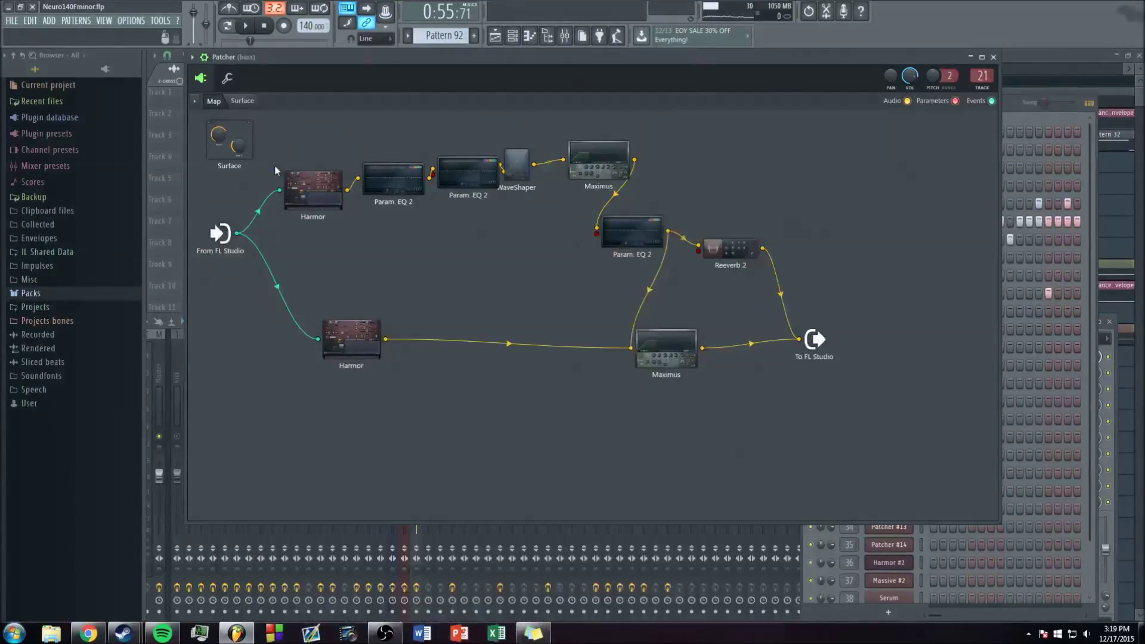
# Step: Open the upper Harmor and audition notes while showing its Prism amount envelope
pyautogui.doubleClick(304, 185)
pyautogui.moveTo(459, 263); pyautogui.dragTo(432, 127)
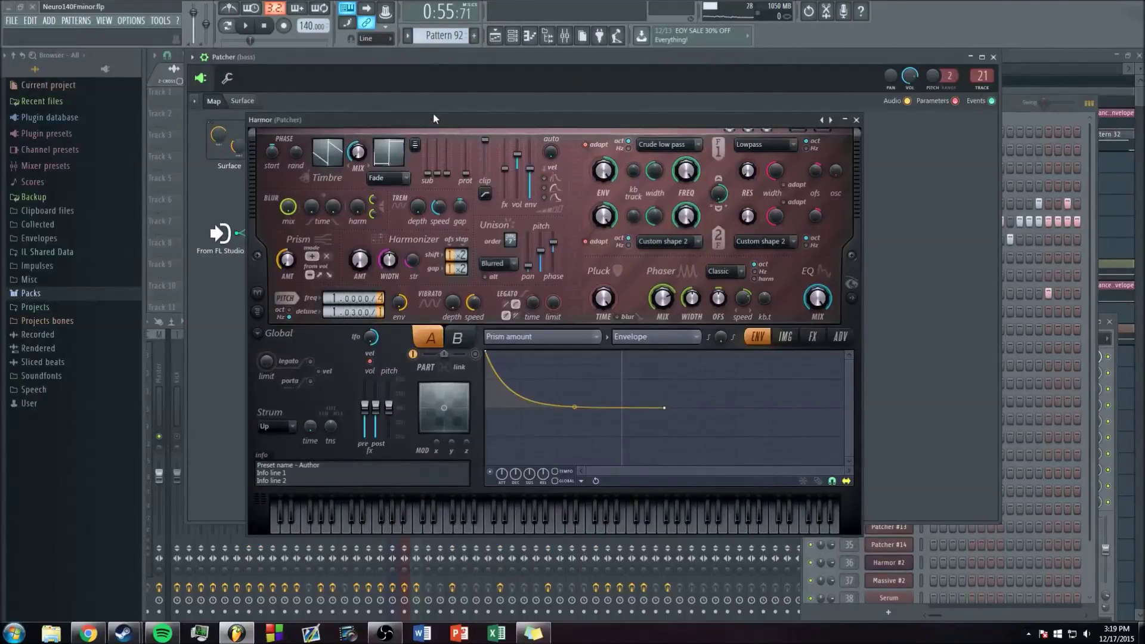
pyautogui.moveTo(434, 115); pyautogui.dragTo(442, 99)
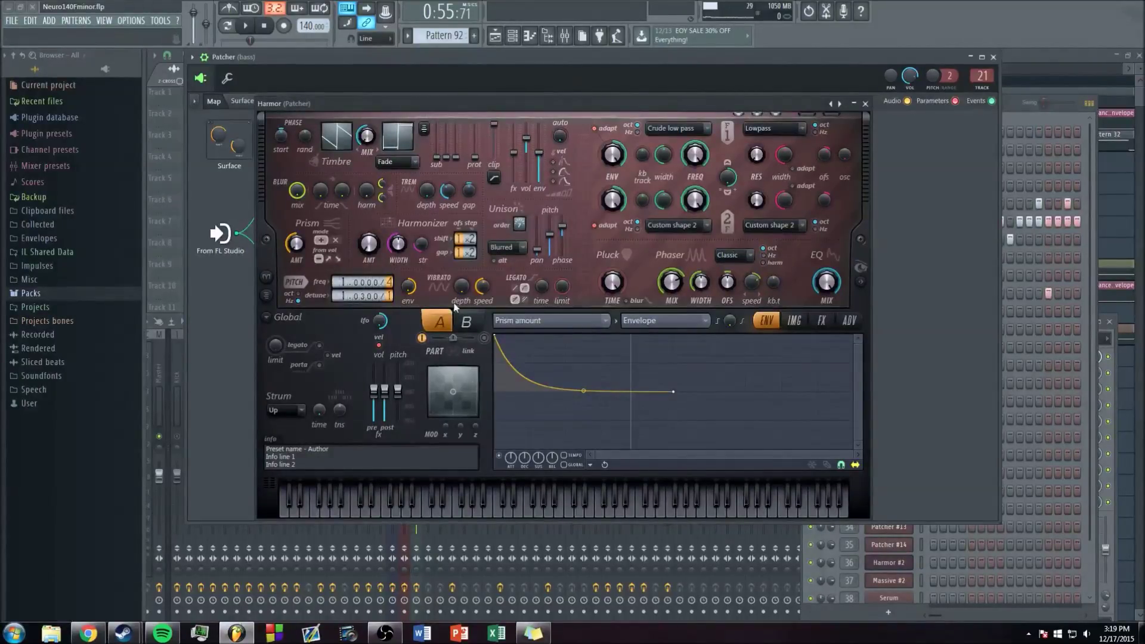
pyautogui.click(437, 504)
pyautogui.click(564, 320)
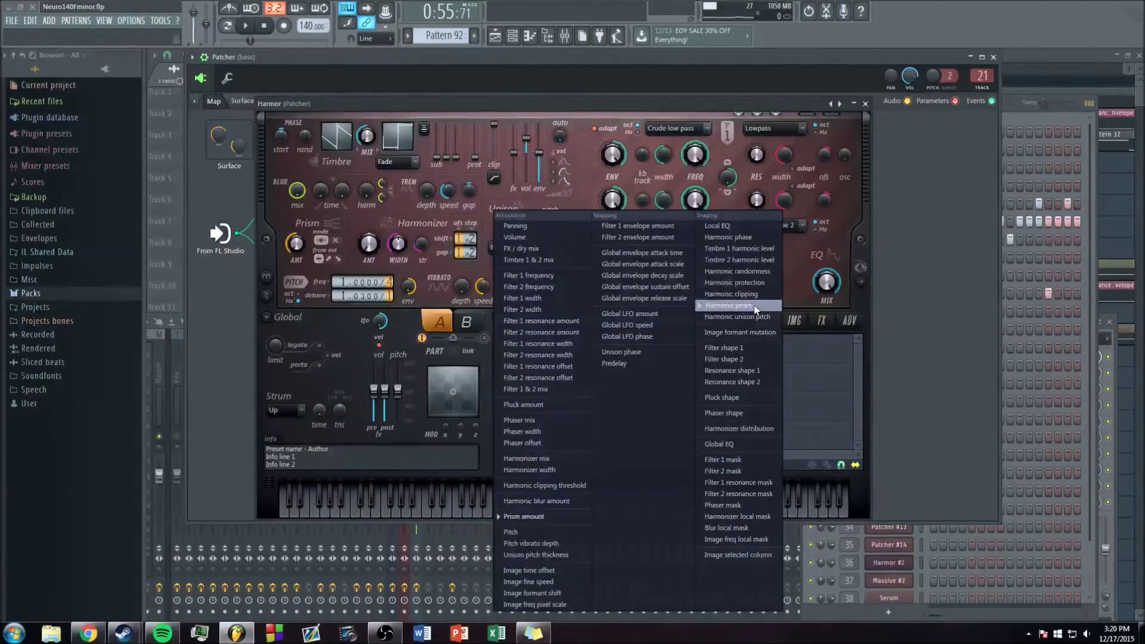
pyautogui.click(527, 517)
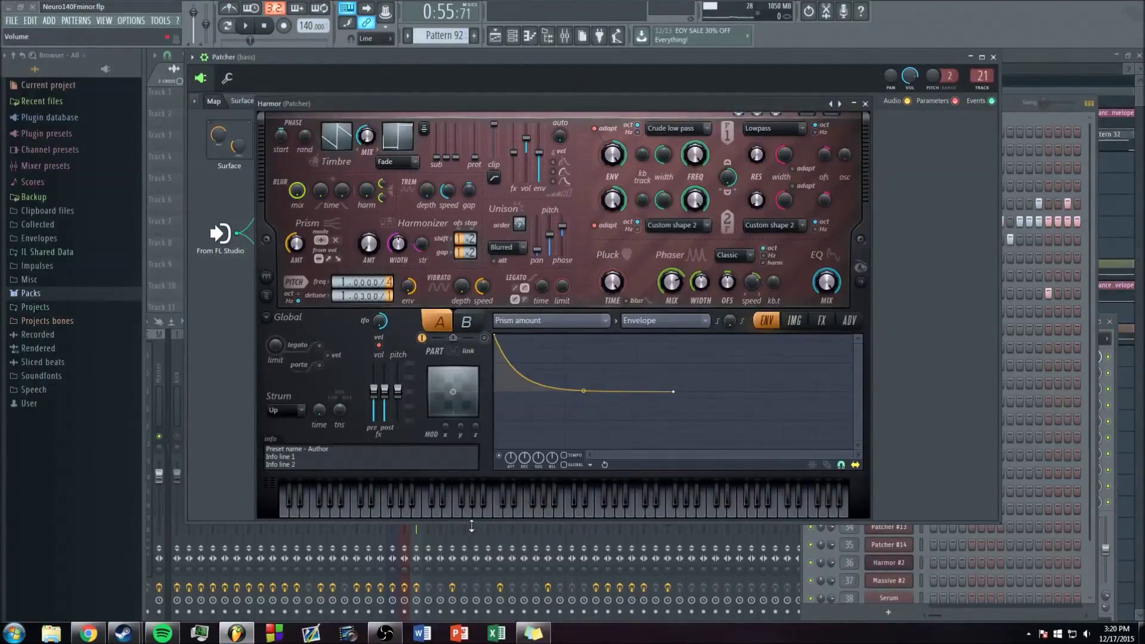
pyautogui.click(463, 509)
# Step: Show Harmor's Harmonic prism envelope and audition a note with the visual feedback display turned on
pyautogui.click(564, 321)
pyautogui.click(741, 304)
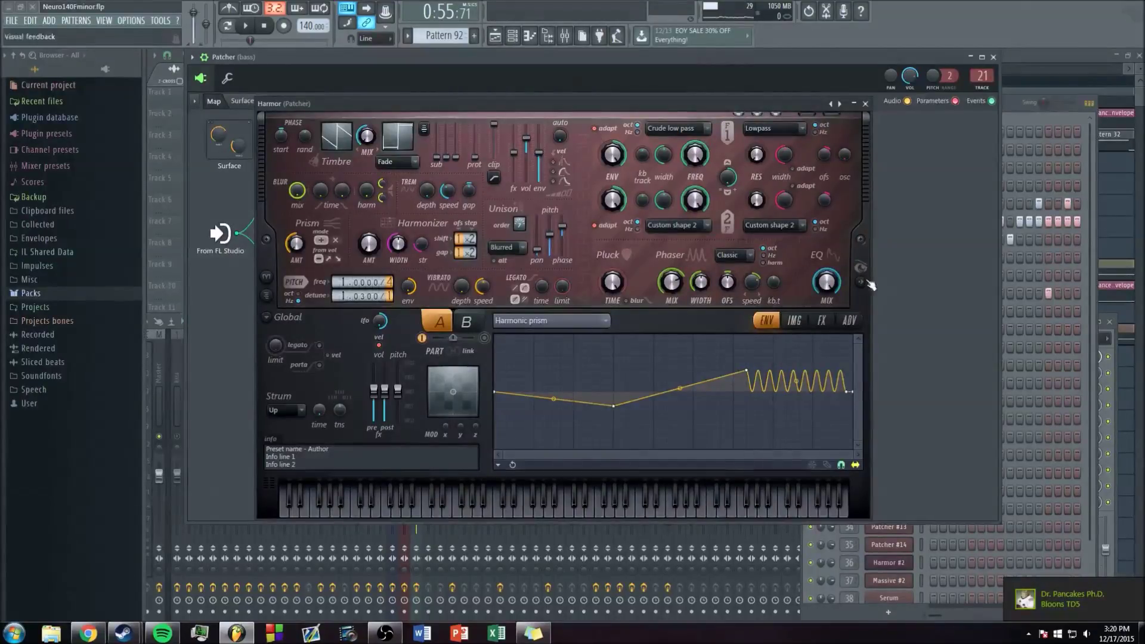
pyautogui.click(458, 505)
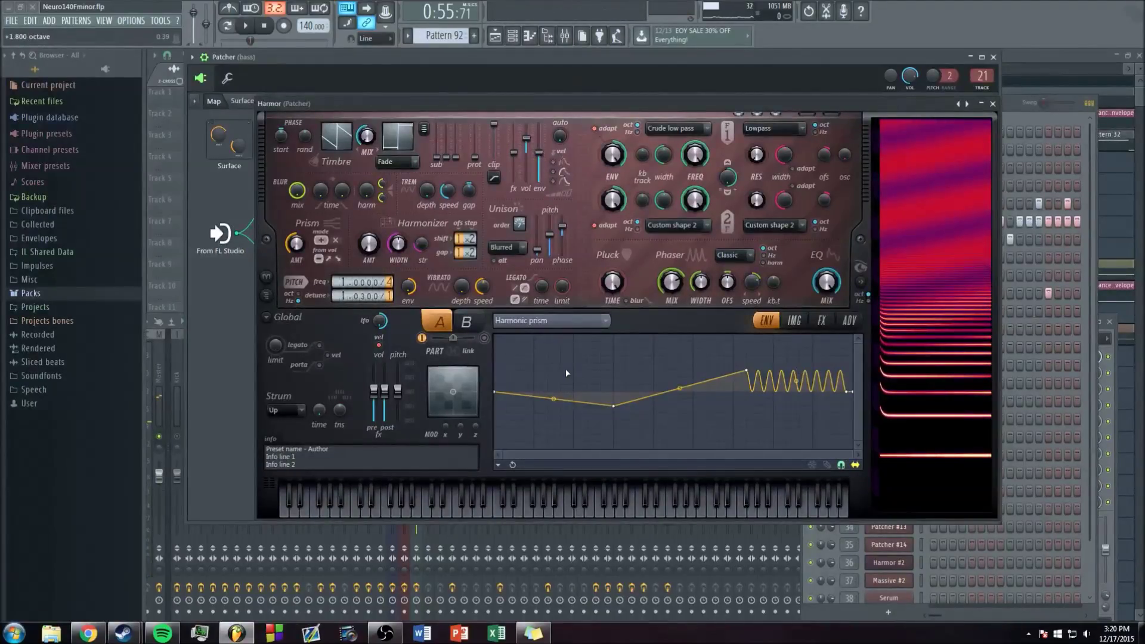
pyautogui.click(795, 321)
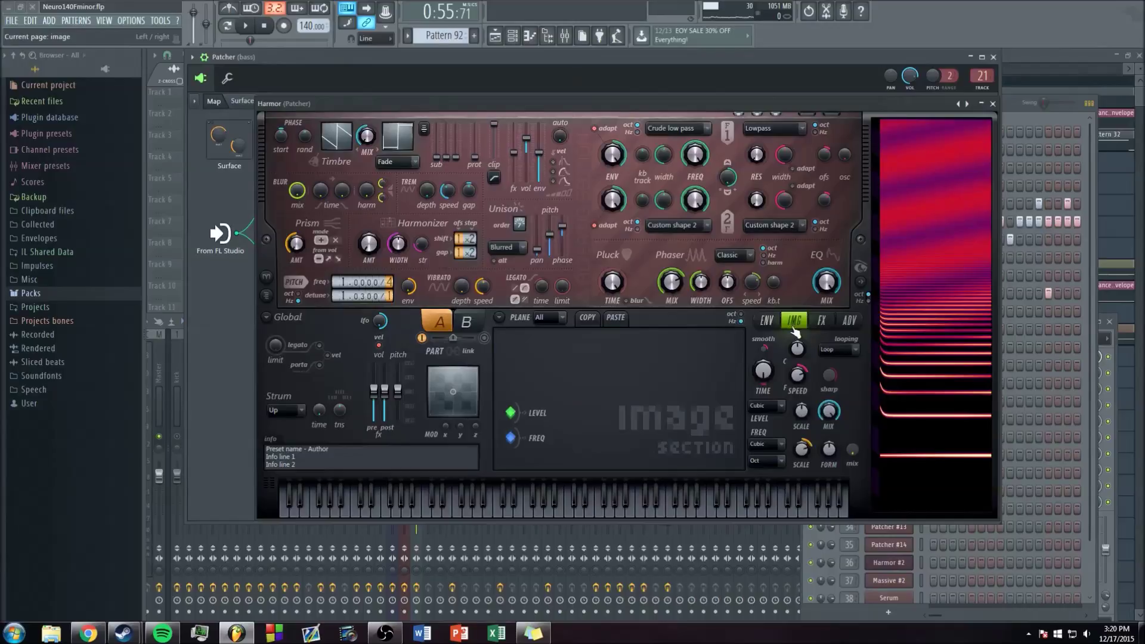
pyautogui.click(766, 322)
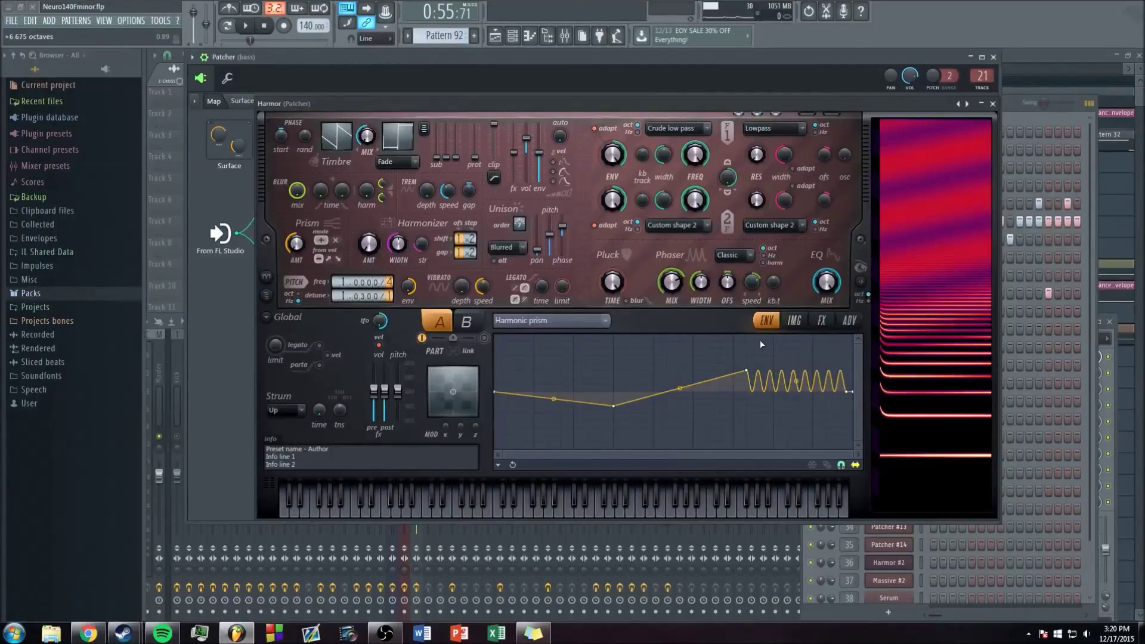
# Step: Examine Harmor's effects settings while auditioning a note, return to the envelope view and close Harmor
pyautogui.click(818, 322)
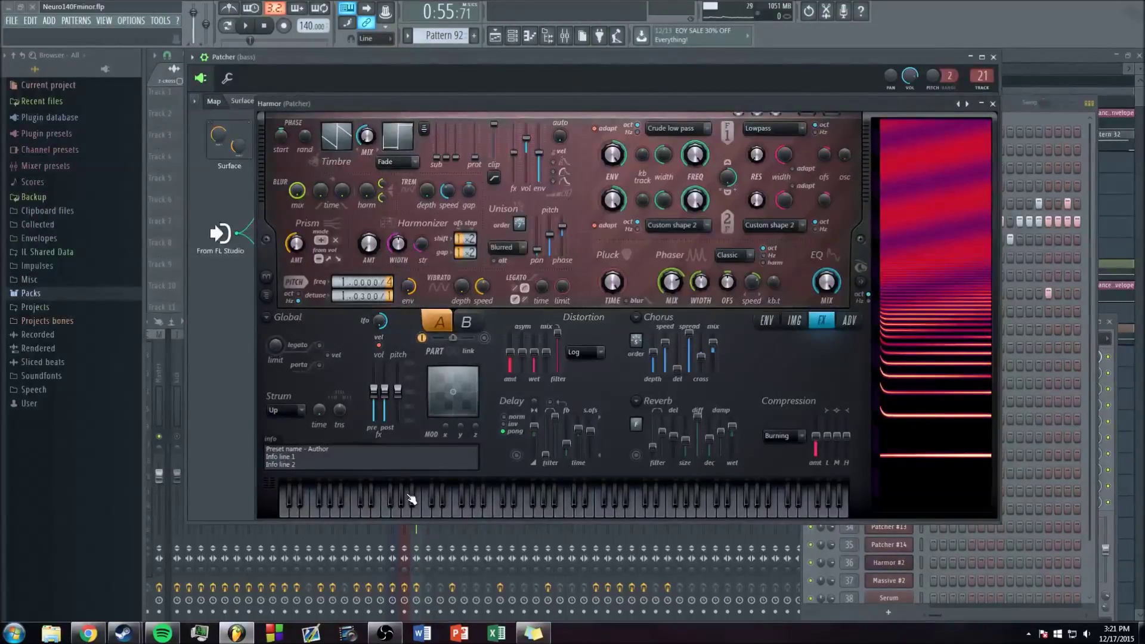
pyautogui.click(455, 505)
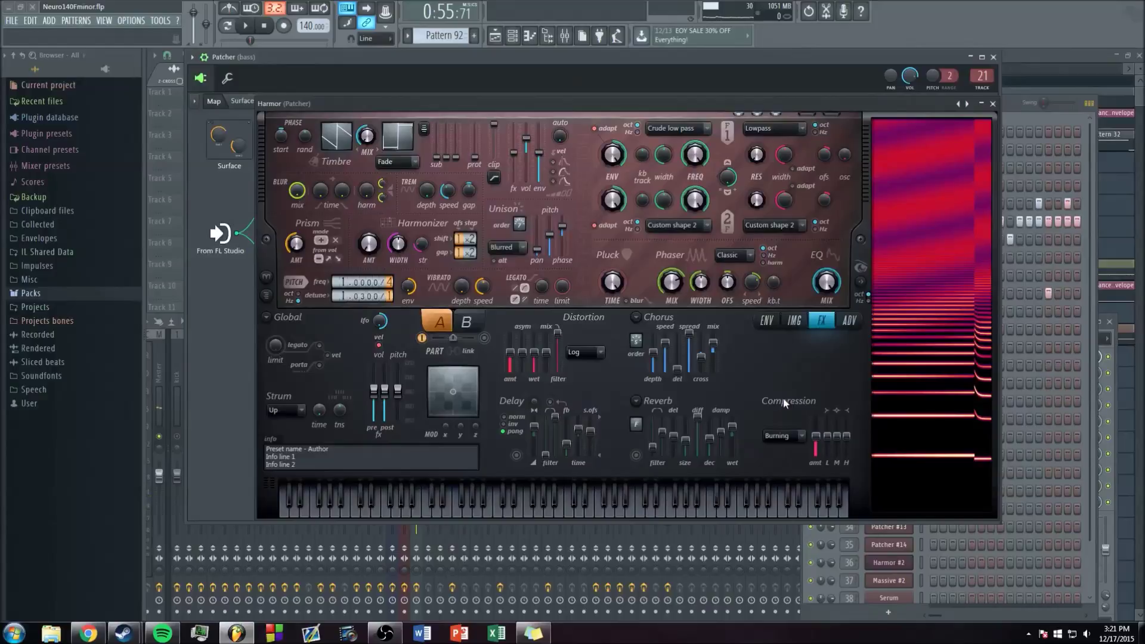
pyautogui.click(803, 321)
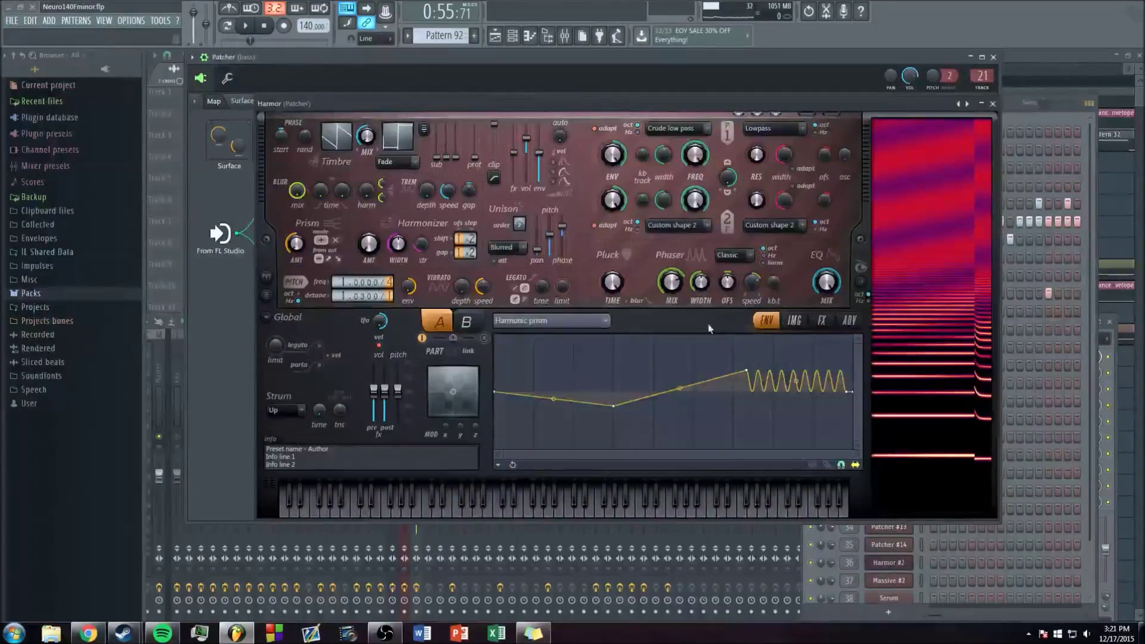
pyautogui.click(549, 320)
pyautogui.click(698, 119)
pyautogui.click(992, 104)
# Step: Compare the low-cut curves of the two Param. EQ 2 modules that follow the upper Harmor
pyautogui.click(394, 187)
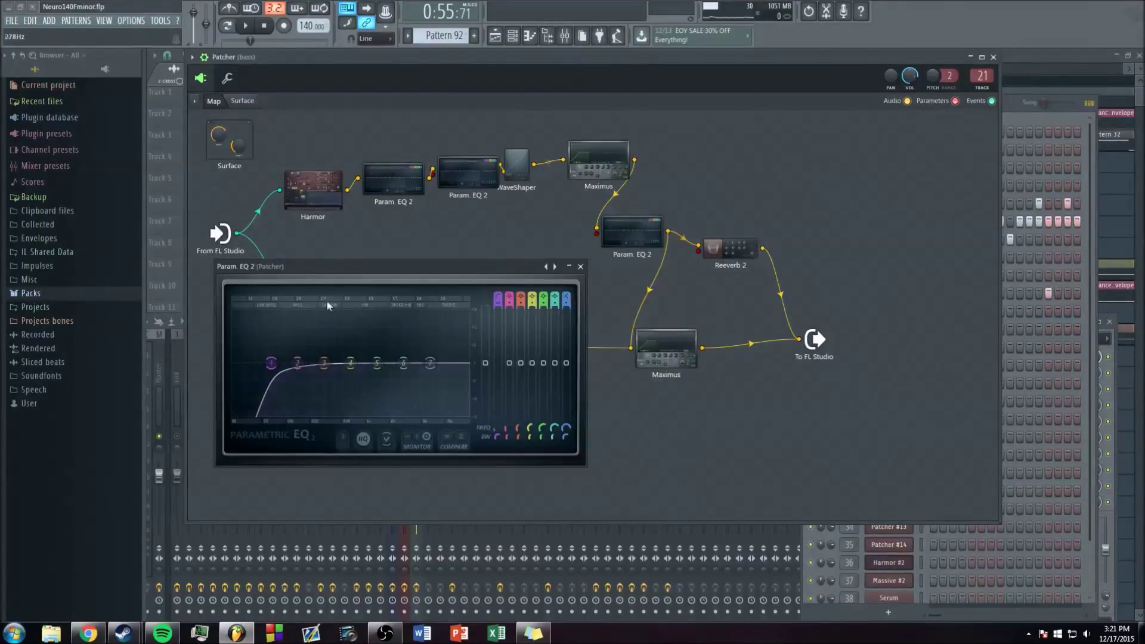
pyautogui.click(580, 266)
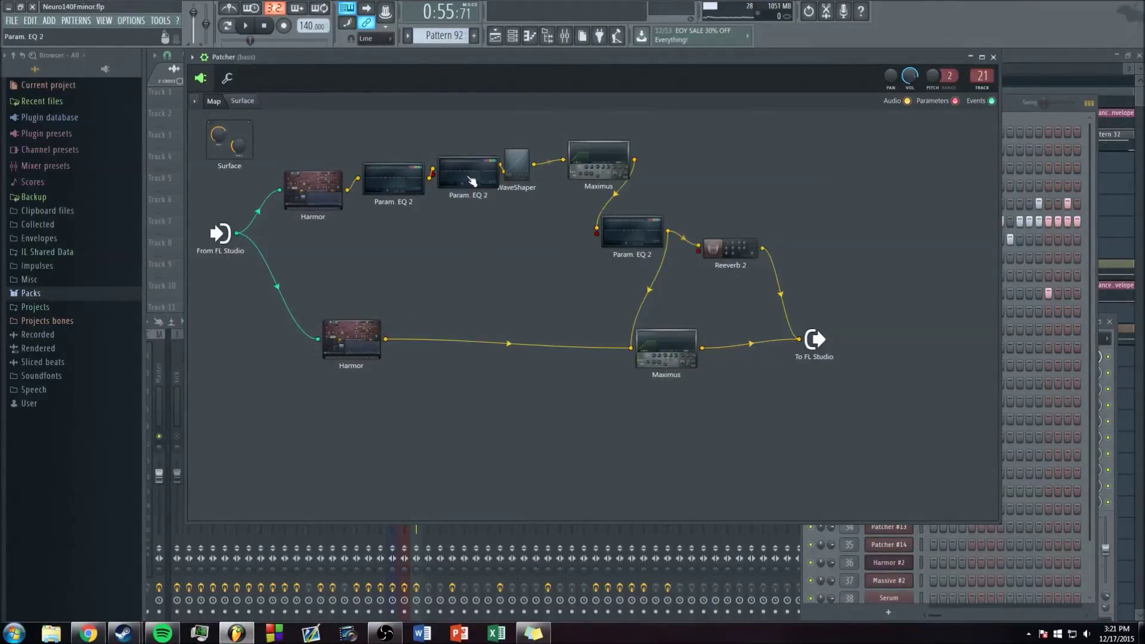
pyautogui.click(394, 179)
pyautogui.moveTo(420, 259); pyautogui.dragTo(442, 254)
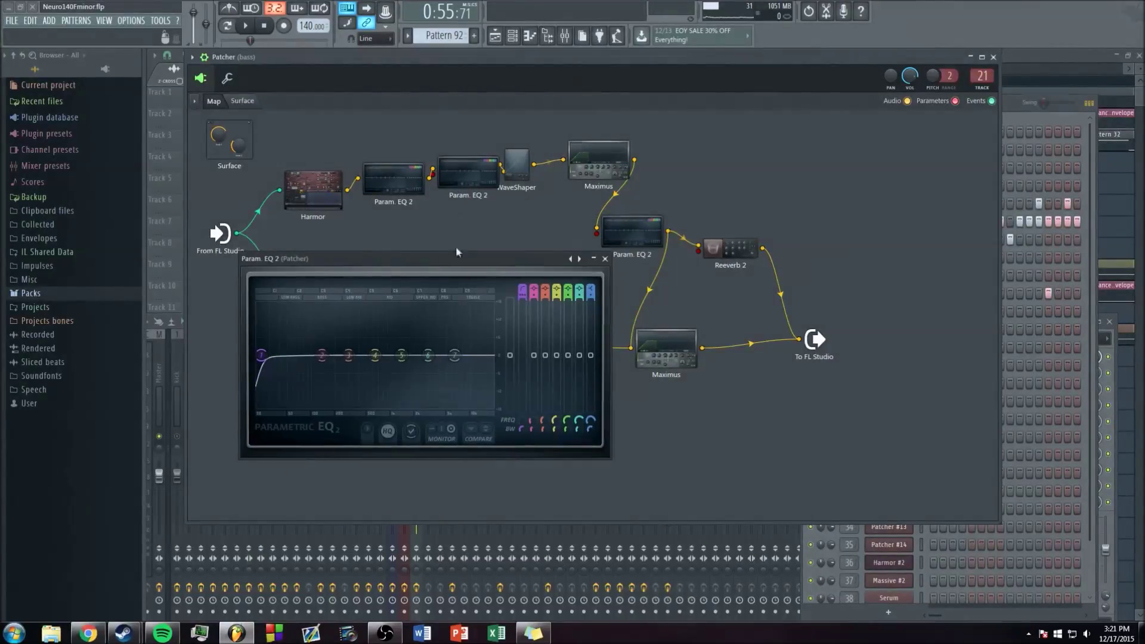
pyautogui.click(605, 258)
pyautogui.click(629, 234)
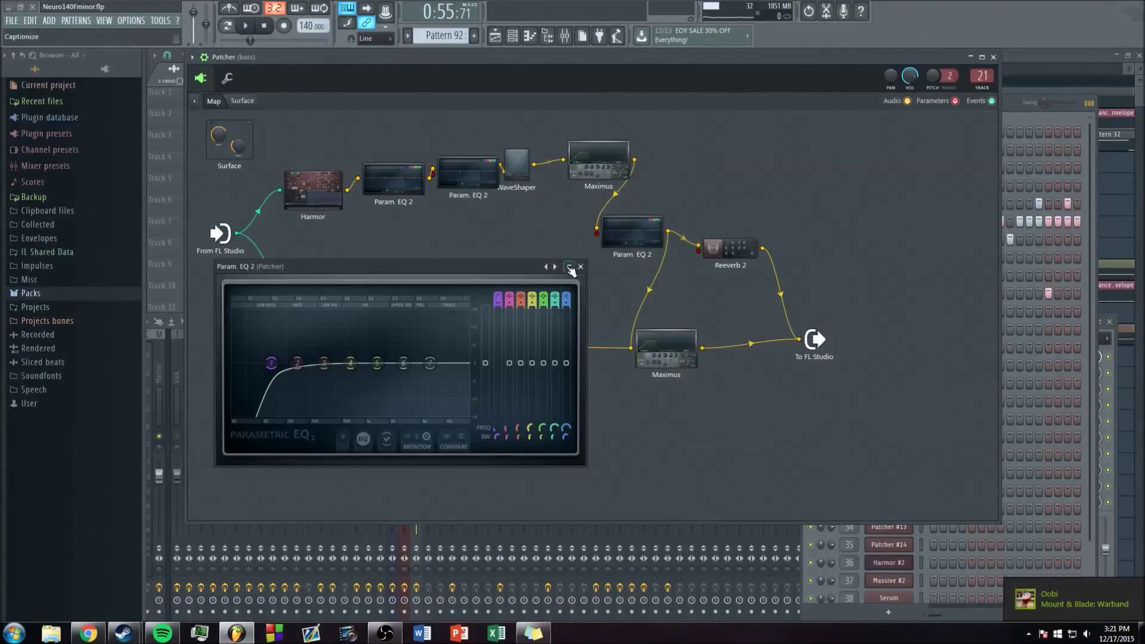
pyautogui.click(580, 267)
pyautogui.click(394, 178)
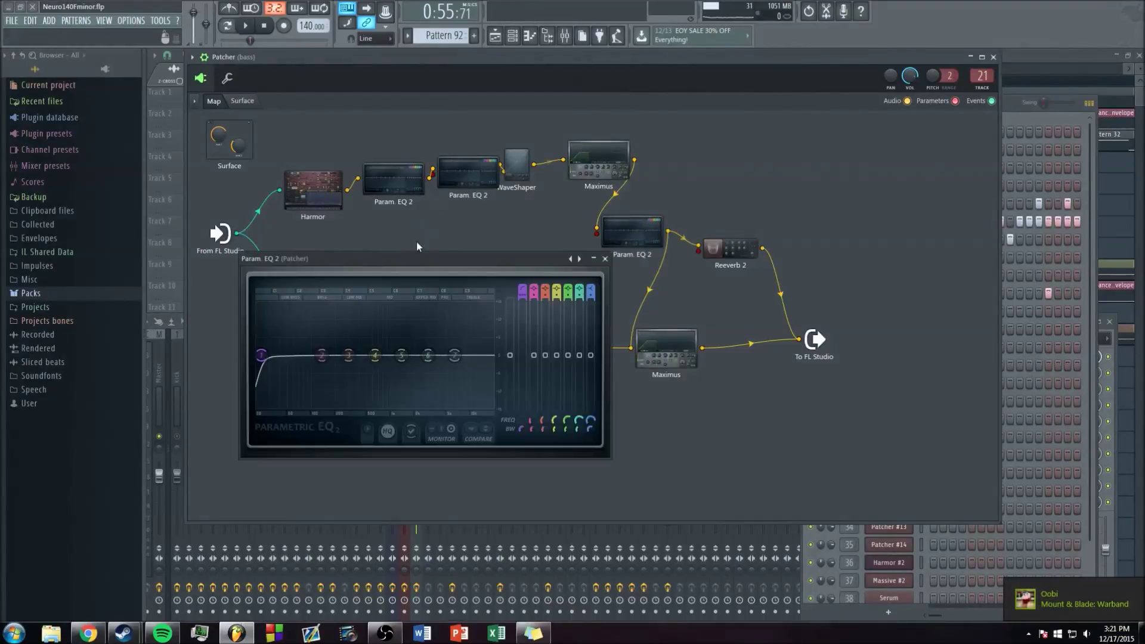
# Step: Play the selected section twice to watch the automated low cut in the second Param. EQ 2
pyautogui.click(246, 26)
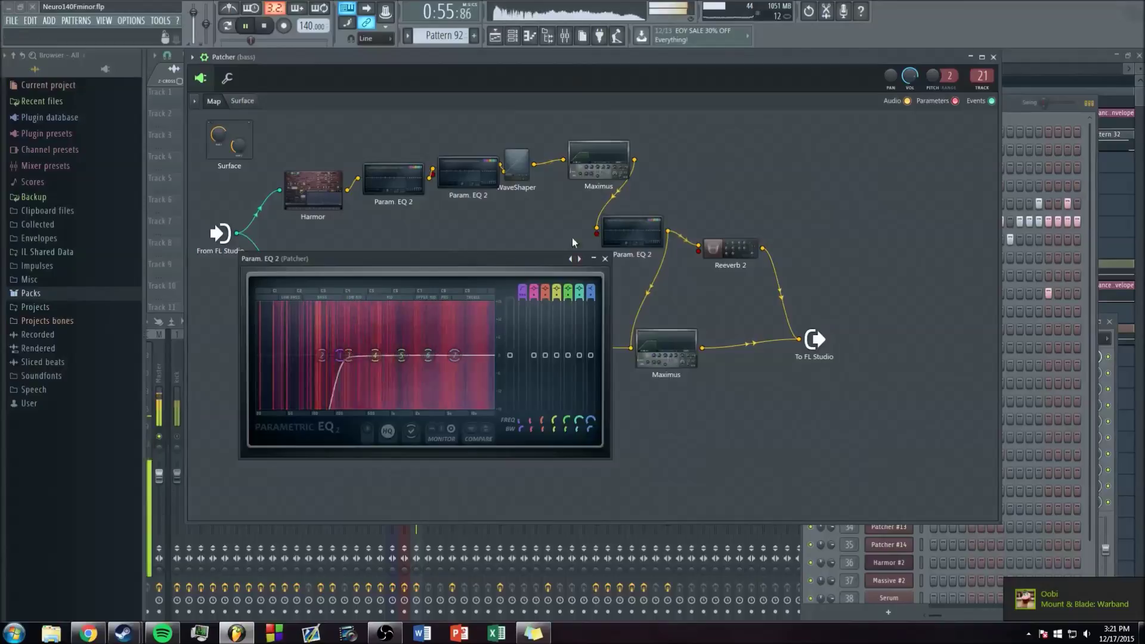
pyautogui.click(264, 27)
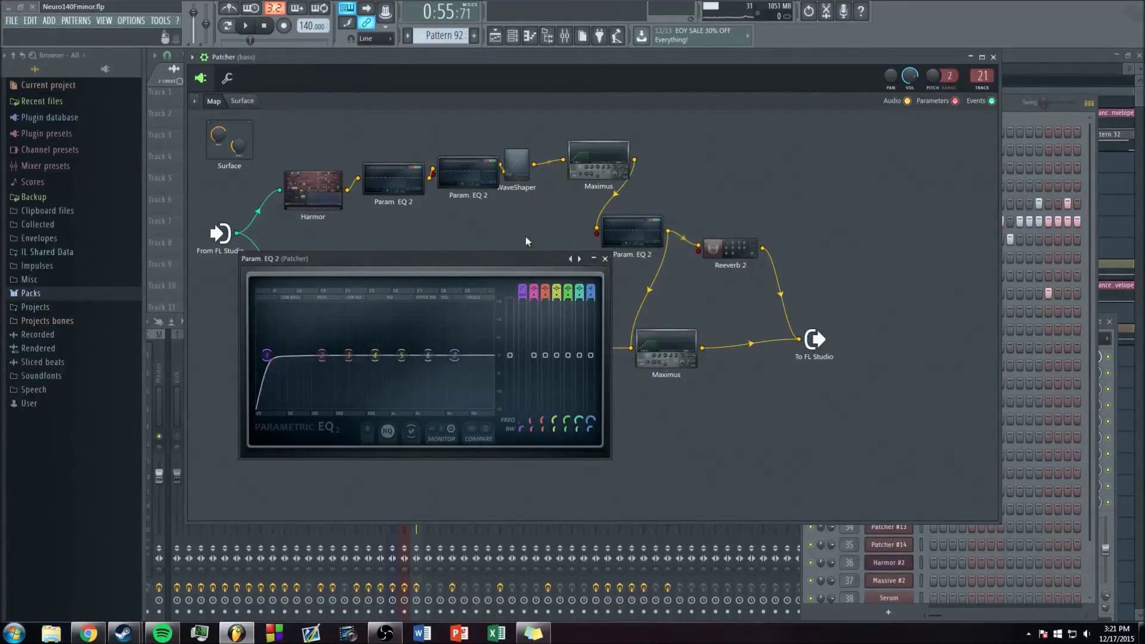
pyautogui.click(247, 26)
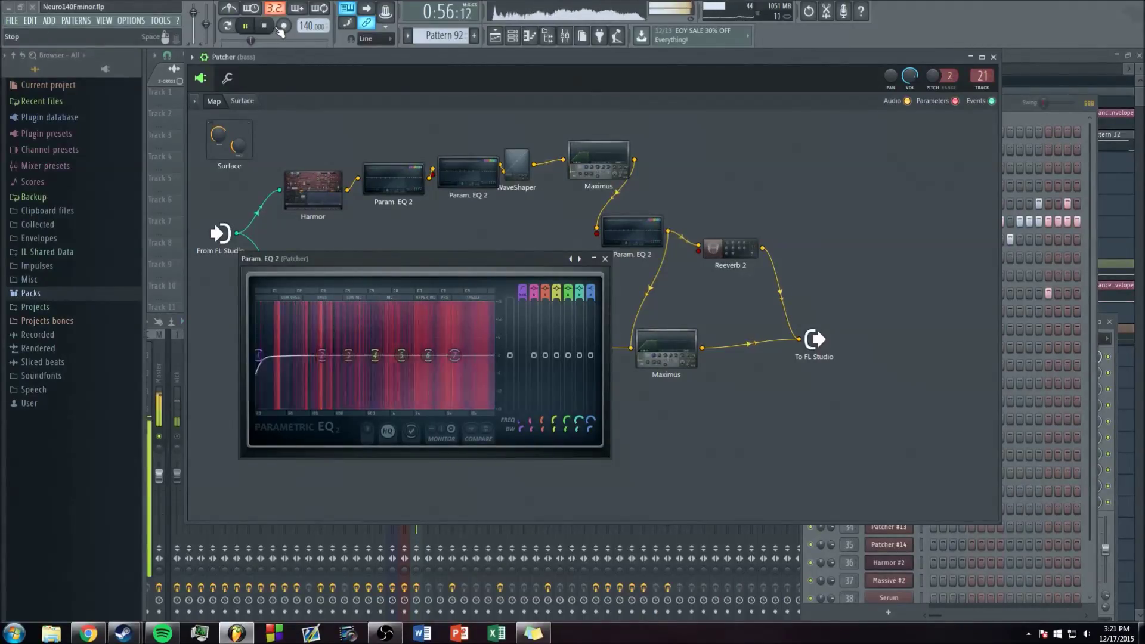
pyautogui.click(264, 26)
# Step: Nudge the WaveShaper closer to Maximus in the map and inspect its shaping curve
pyautogui.moveTo(516, 162); pyautogui.dragTo(529, 158)
pyautogui.moveTo(310, 262); pyautogui.dragTo(317, 242)
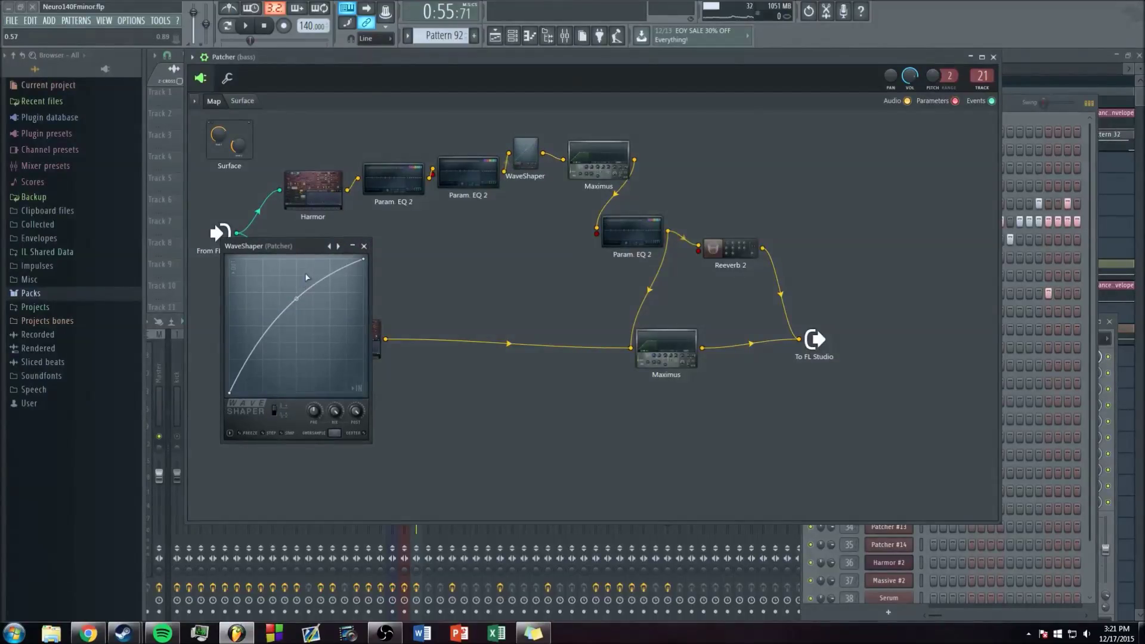
pyautogui.click(364, 246)
# Step: Open the upper Maximus and review its high, mid, low and master band curves
pyautogui.click(615, 167)
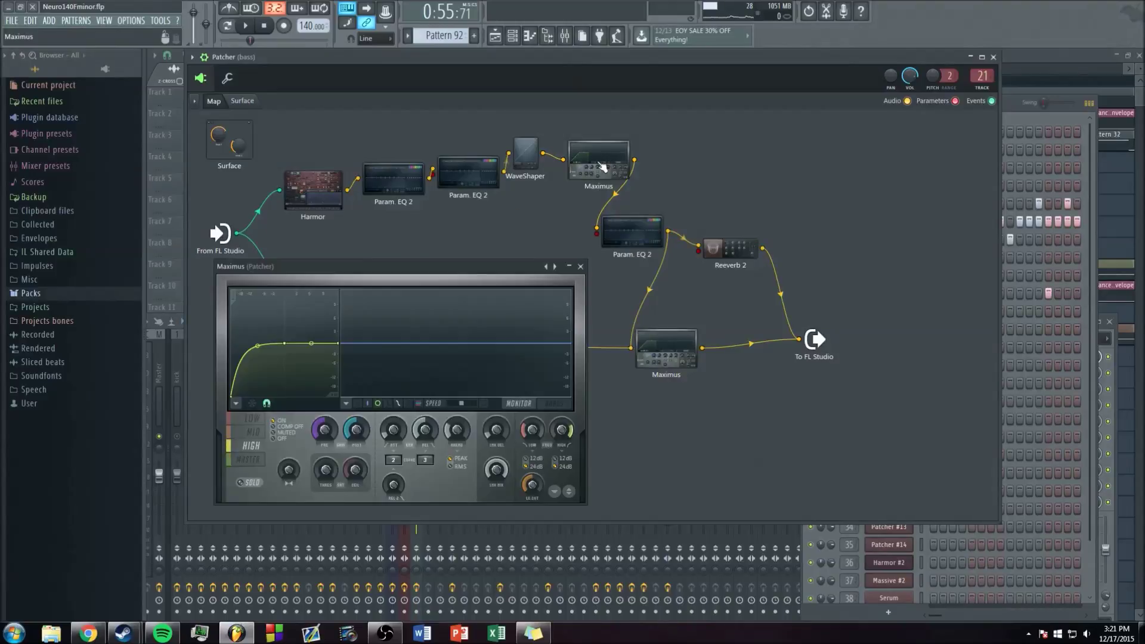
pyautogui.moveTo(437, 269); pyautogui.dragTo(465, 244)
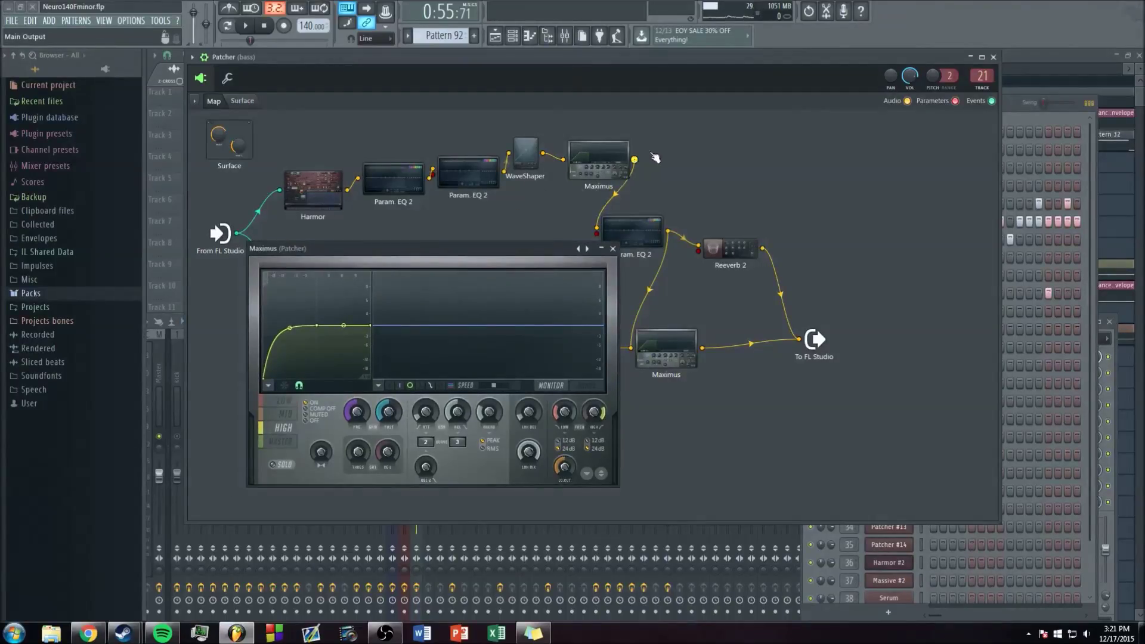
pyautogui.click(287, 415)
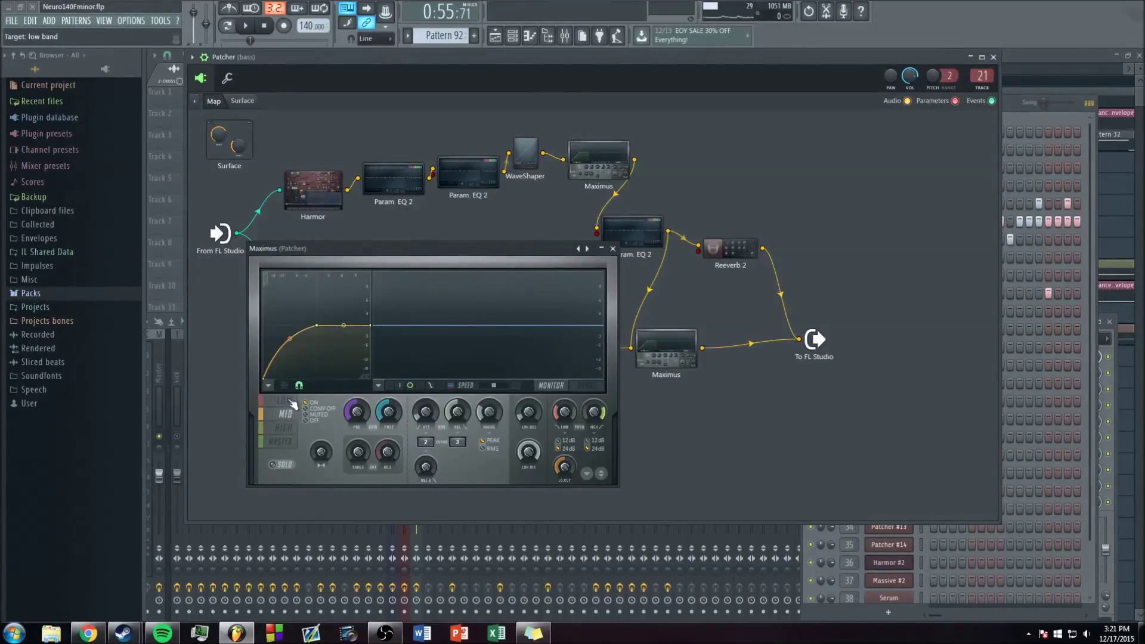
pyautogui.click(285, 401)
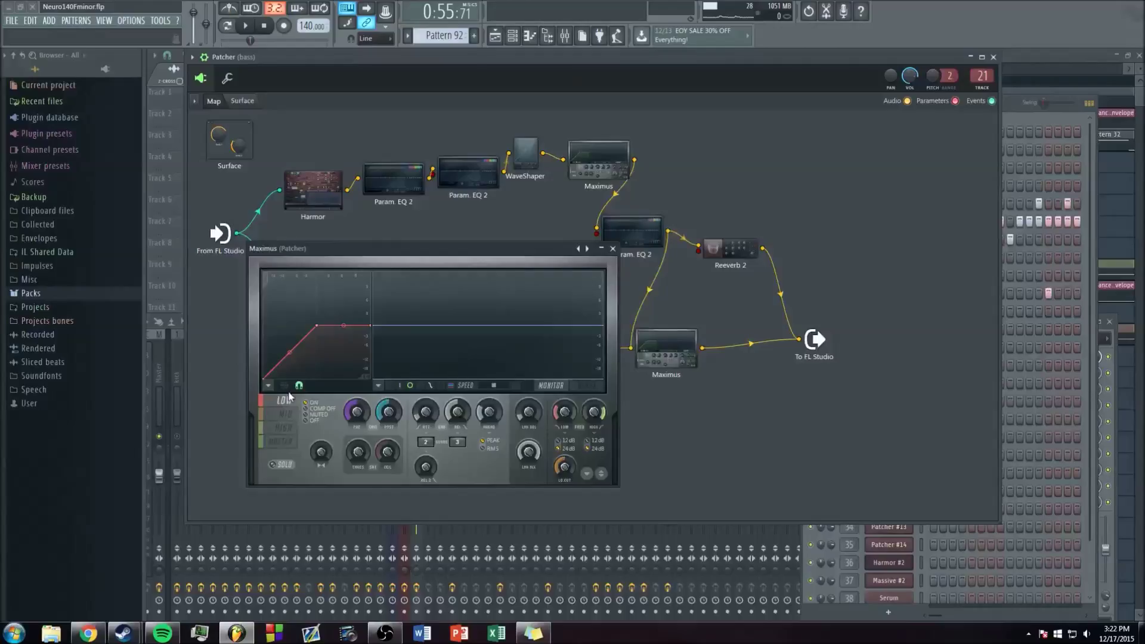
pyautogui.moveTo(421, 251); pyautogui.dragTo(513, 192)
pyautogui.click(420, 386)
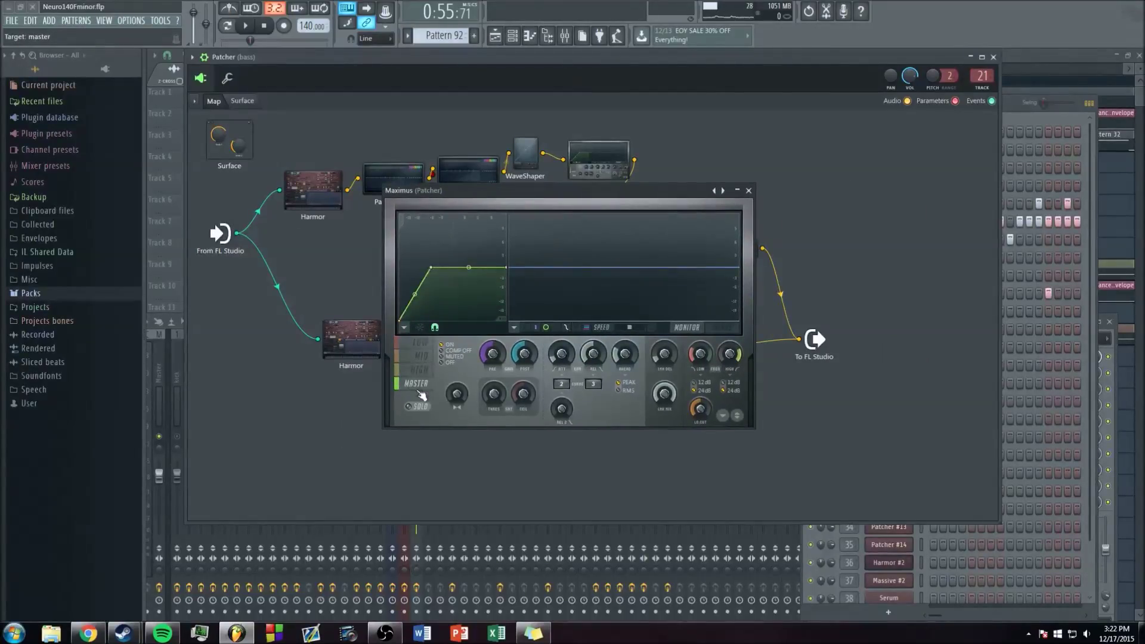
pyautogui.click(749, 190)
# Step: Shift the Param. EQ 2 after the upper Maximus and inspect its band-pass curve during brief playback
pyautogui.moveTo(627, 233); pyautogui.dragTo(610, 246)
pyautogui.click(610, 246)
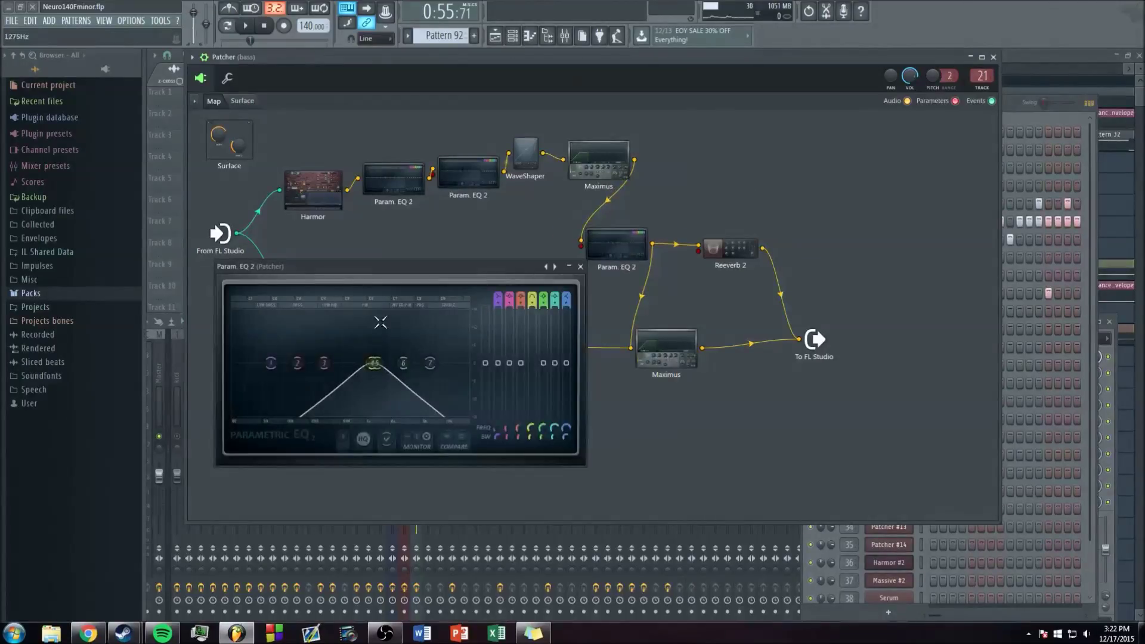
pyautogui.moveTo(400, 272); pyautogui.dragTo(448, 237)
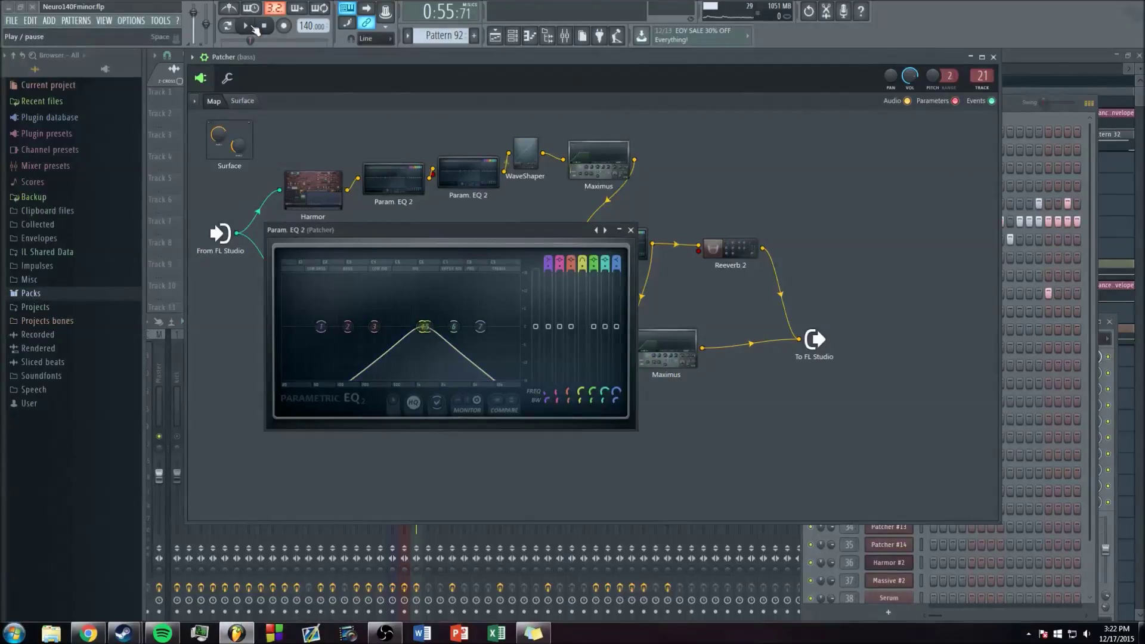
pyautogui.click(252, 26)
pyautogui.click(274, 25)
pyautogui.moveTo(425, 227); pyautogui.dragTo(500, 279)
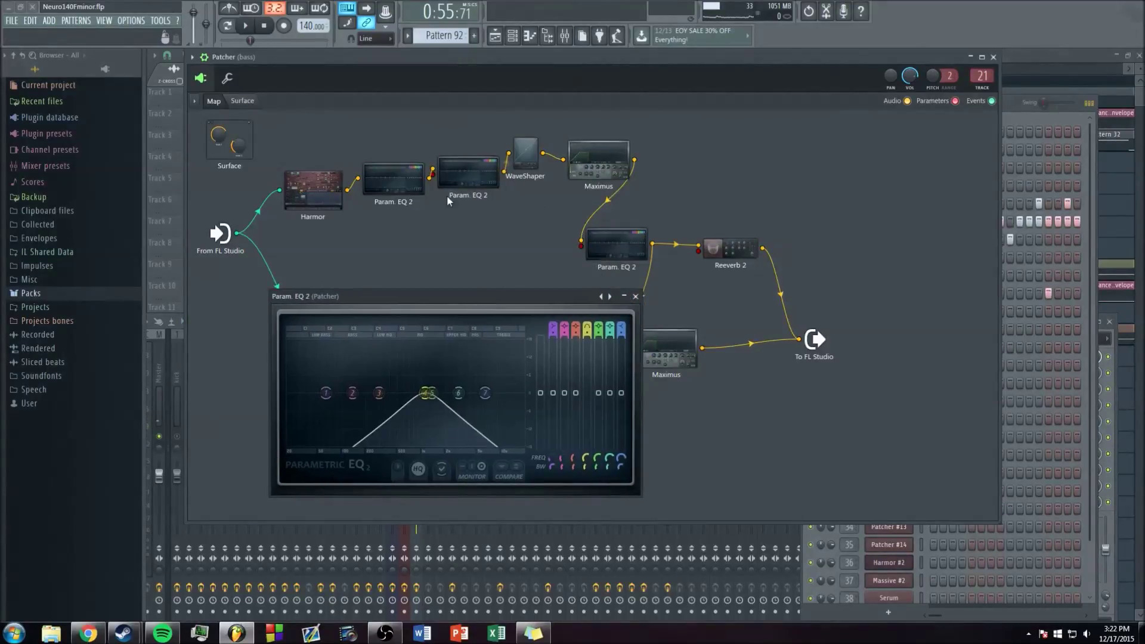
pyautogui.click(636, 296)
# Step: Move the last Param. EQ 2 farther from Reeverb 2 in the map and inspect the Reeverb 2 settings
pyautogui.moveTo(609, 251); pyautogui.dragTo(583, 245)
pyautogui.click(720, 252)
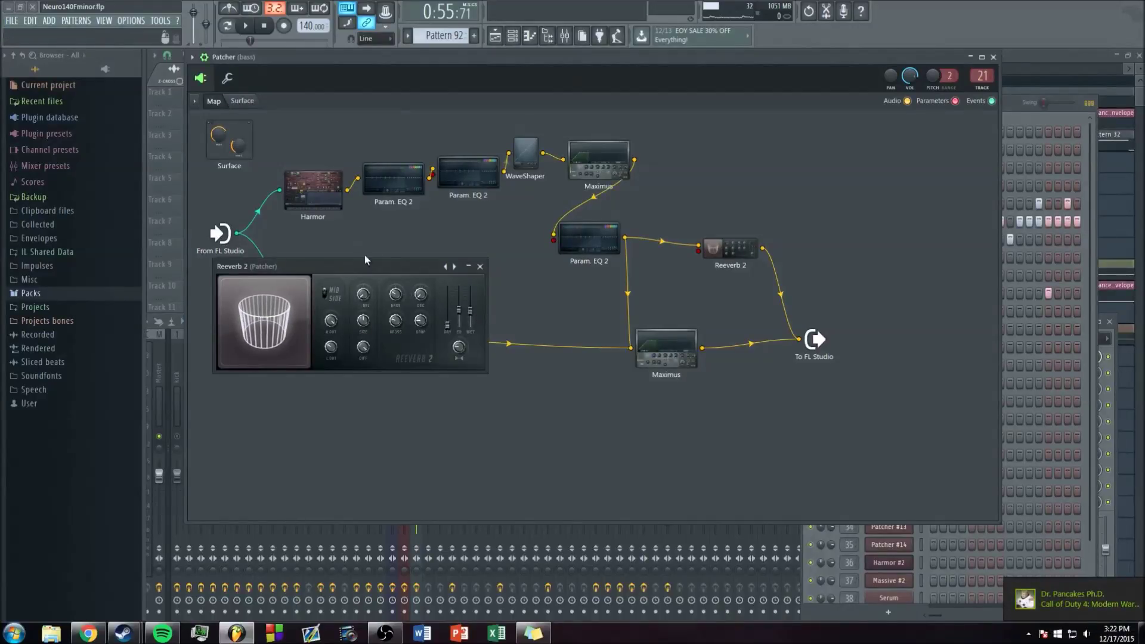
pyautogui.moveTo(365, 266); pyautogui.dragTo(417, 241)
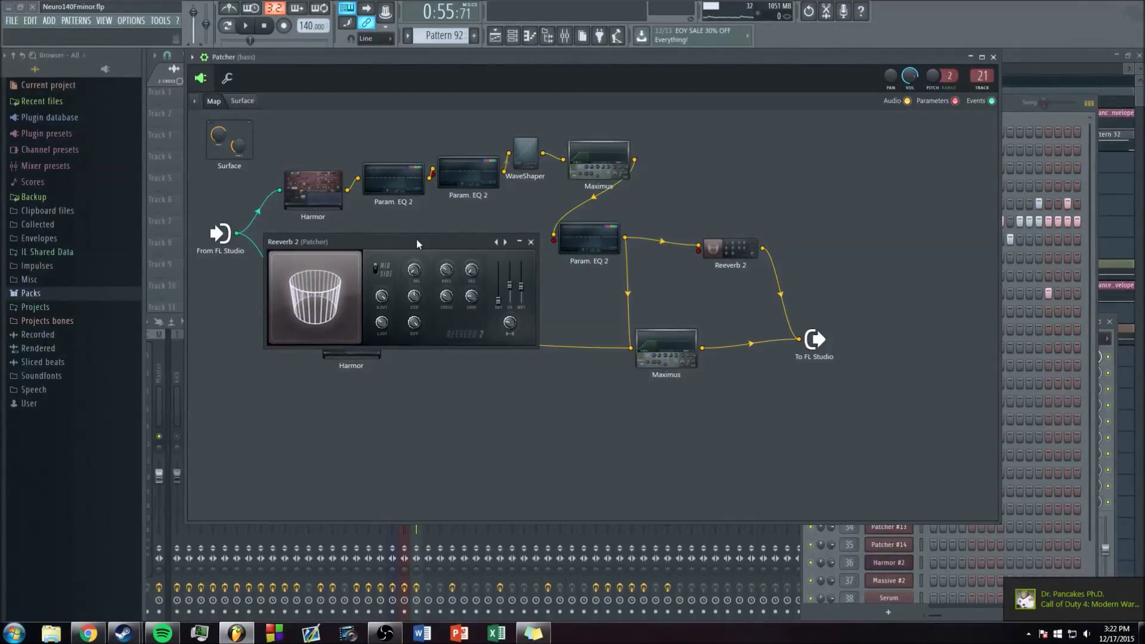
pyautogui.moveTo(431, 241); pyautogui.dragTo(454, 225)
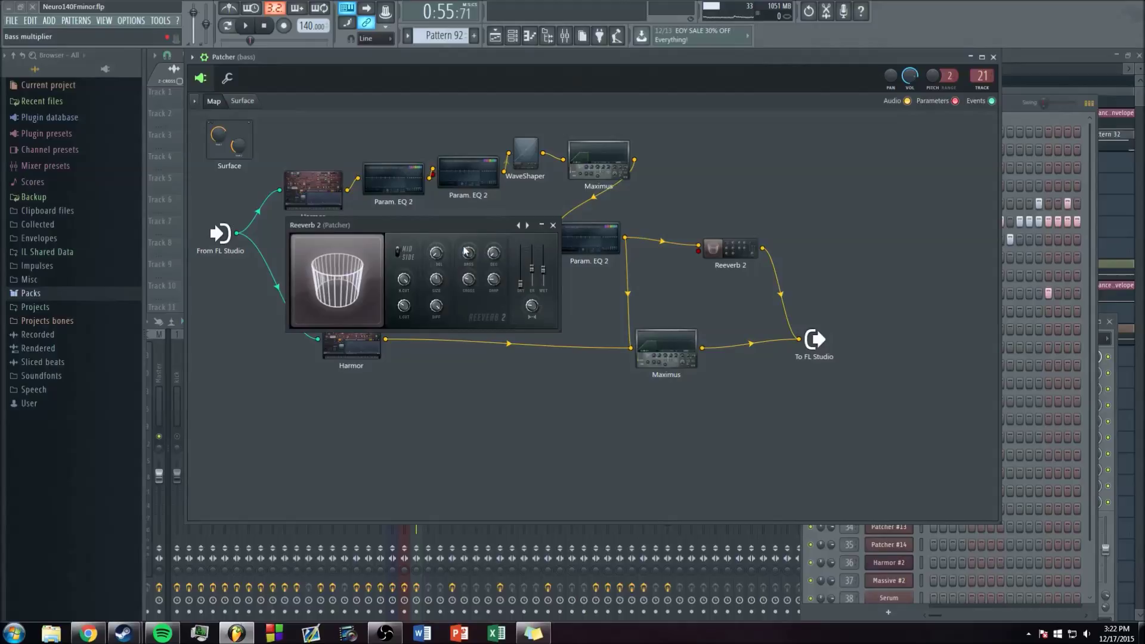
pyautogui.click(553, 224)
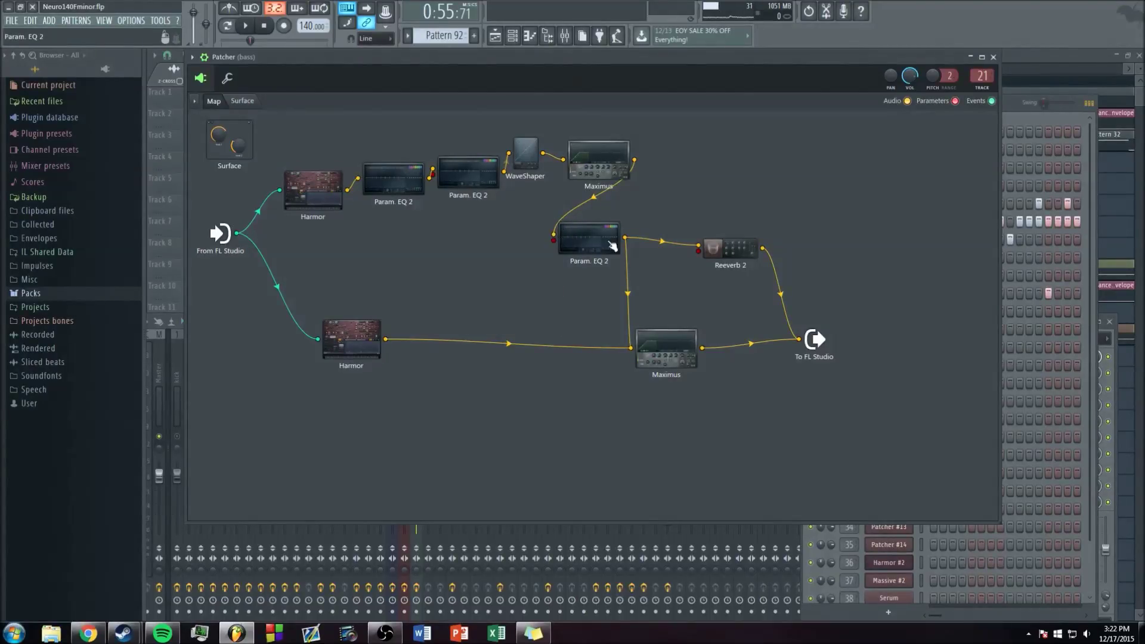
# Step: Open the lower Maximus and review its mid, low, high and master band curves
pyautogui.click(643, 357)
pyautogui.moveTo(398, 260); pyautogui.dragTo(465, 217)
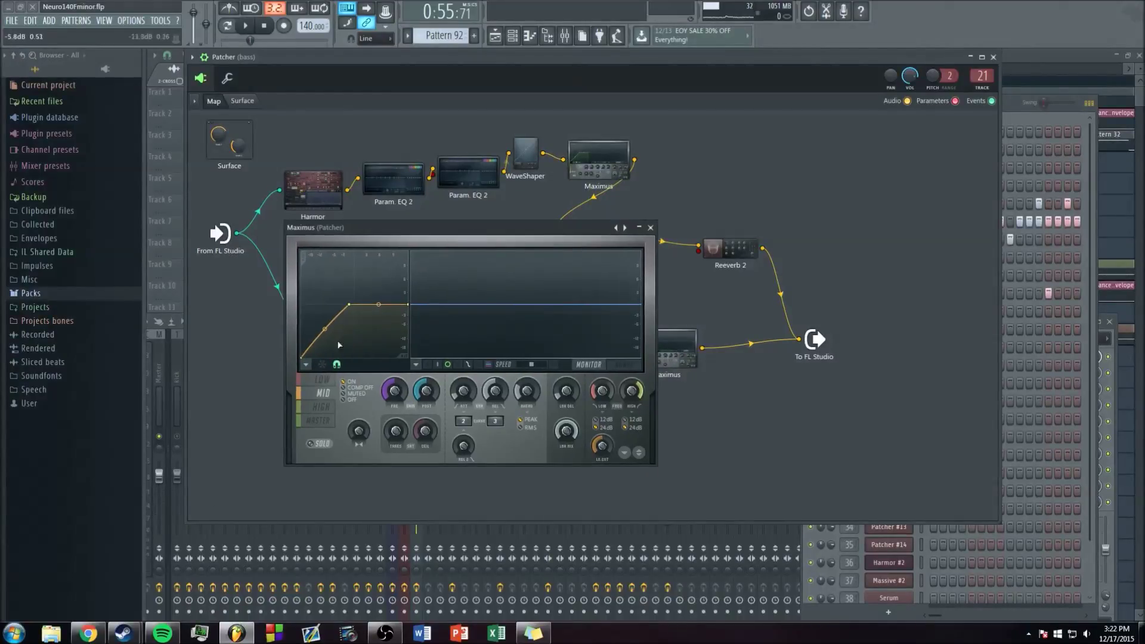
pyautogui.click(322, 379)
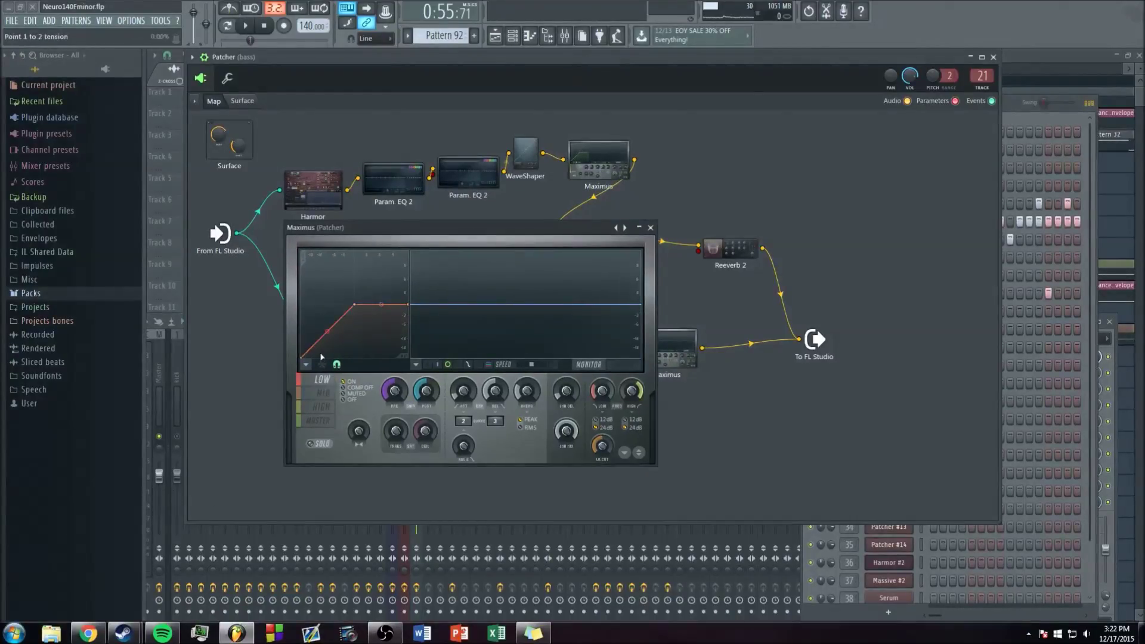
pyautogui.click(325, 413)
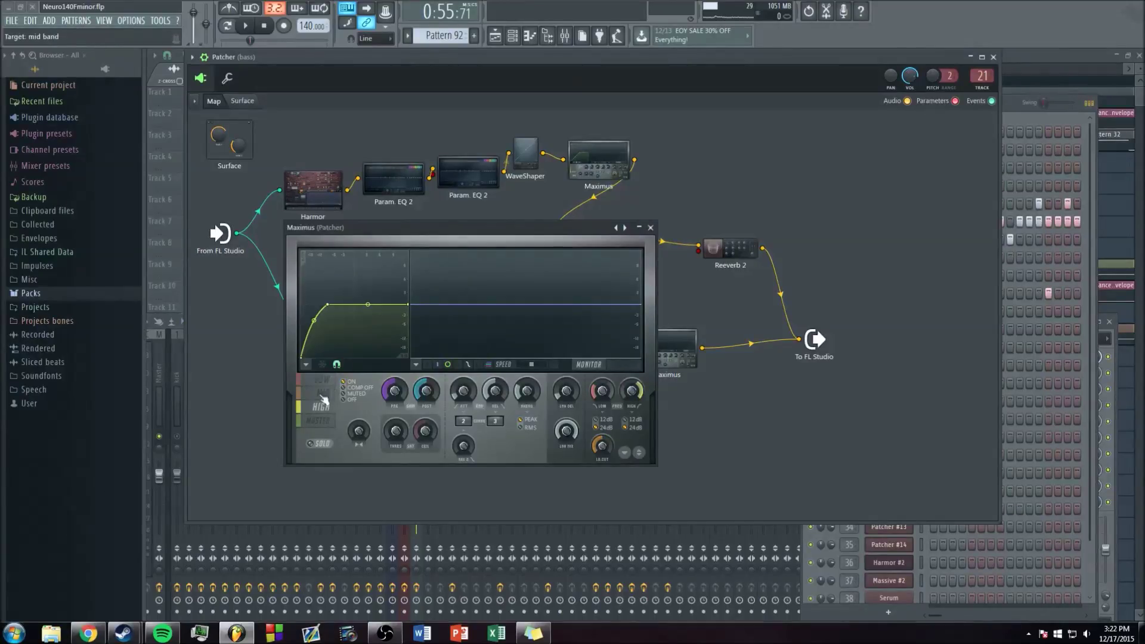
pyautogui.click(320, 423)
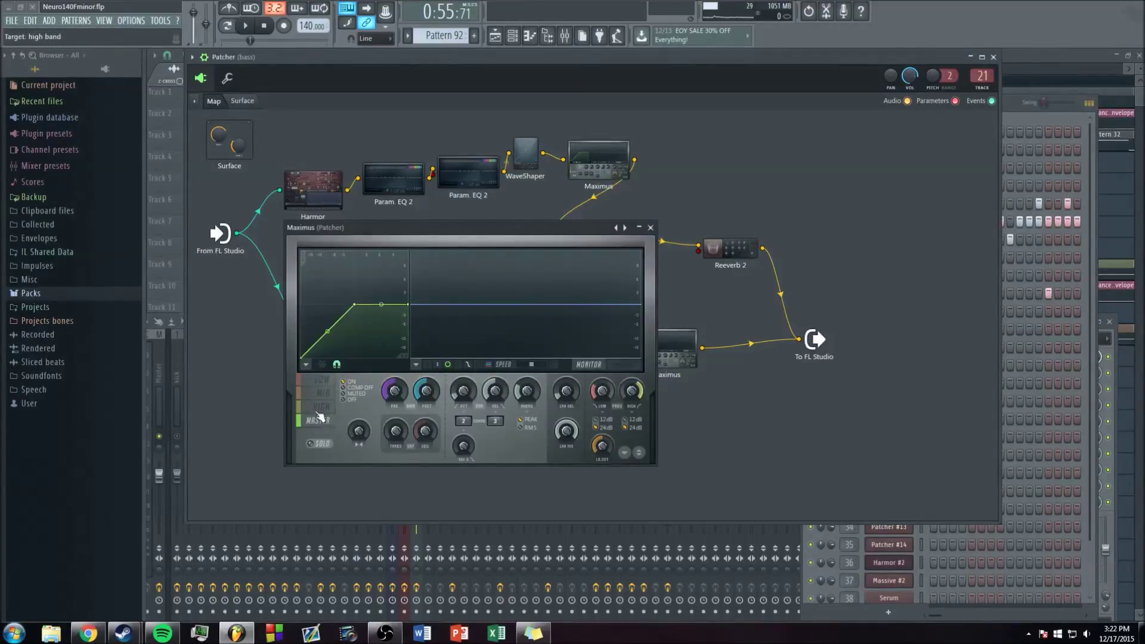
pyautogui.click(650, 227)
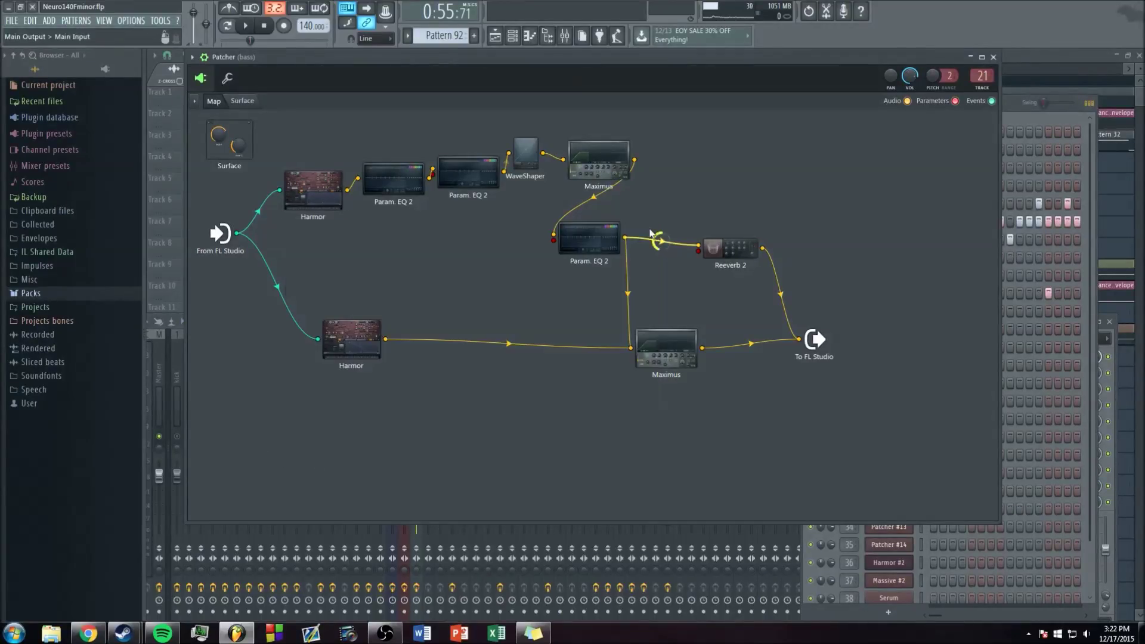
# Step: Open the Fruity parametric EQ 2 on the mixer's bass track and inspect its curve
pyautogui.click(565, 37)
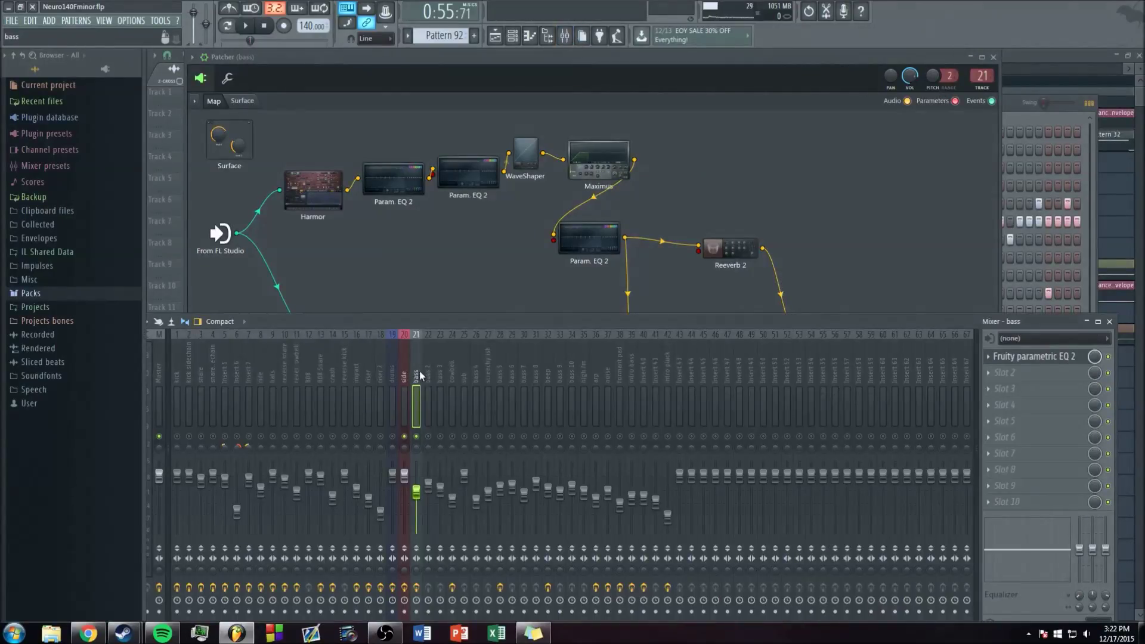
pyautogui.click(1032, 356)
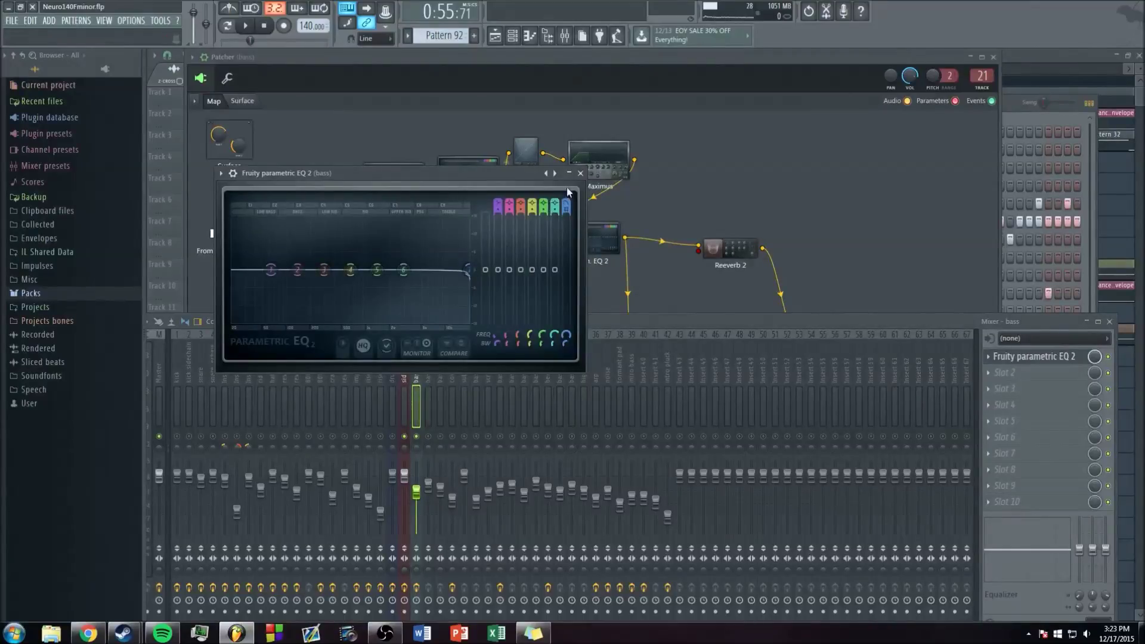
pyautogui.click(580, 173)
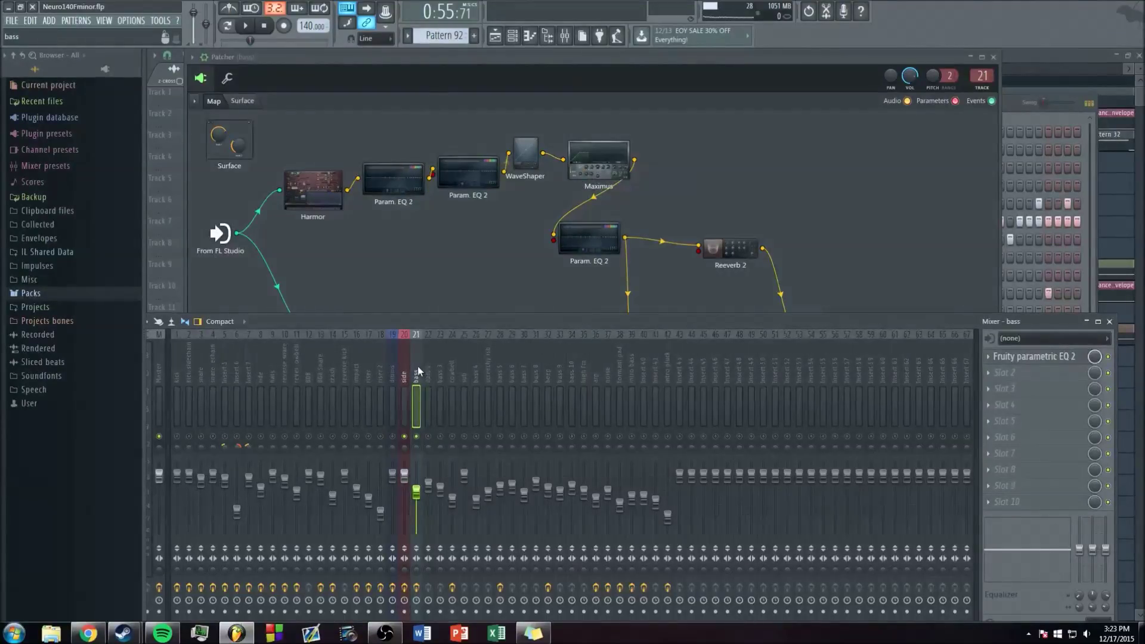
# Step: Move the mixer up over the Patcher window and trace the bass track's routing to the side track
pyautogui.moveTo(441, 322); pyautogui.dragTo(456, 250)
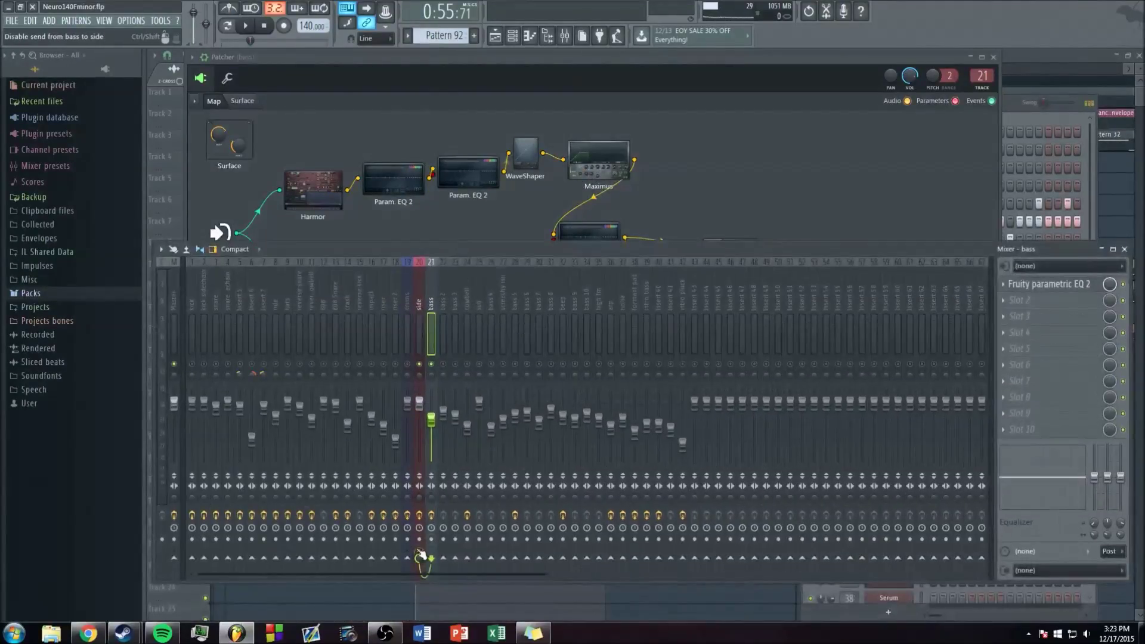
pyautogui.click(420, 306)
pyautogui.click(516, 306)
pyautogui.click(693, 307)
pyautogui.click(510, 306)
pyautogui.click(430, 304)
pyautogui.click(419, 306)
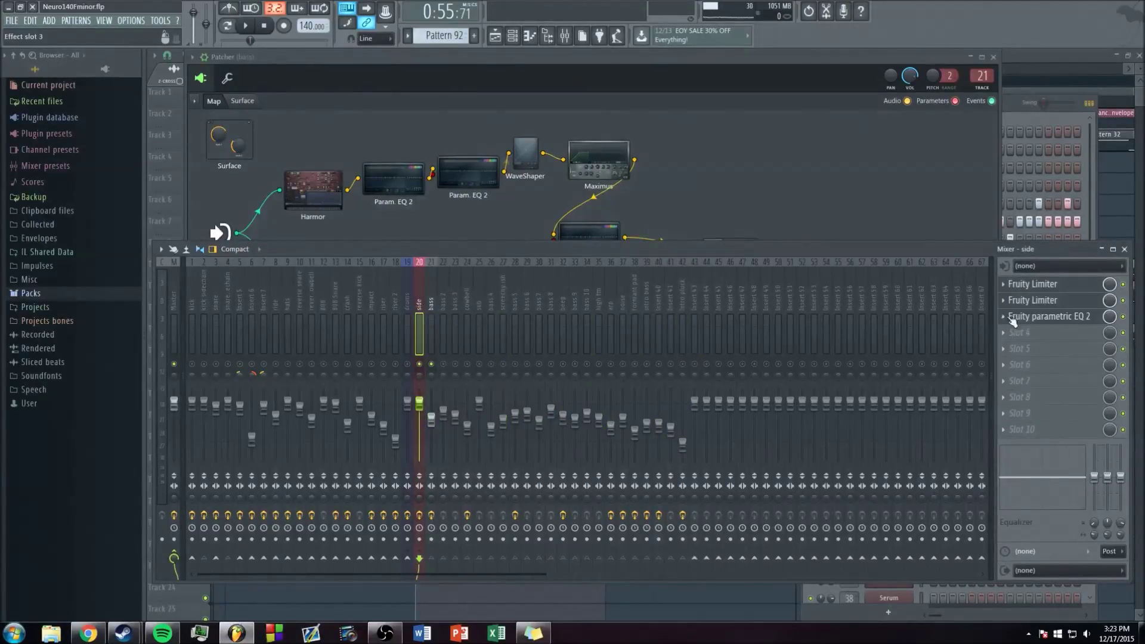
# Step: Inspect the two Fruity Limiters and the Fruity parametric EQ 2 on the side track
pyautogui.click(1045, 286)
pyautogui.click(1044, 300)
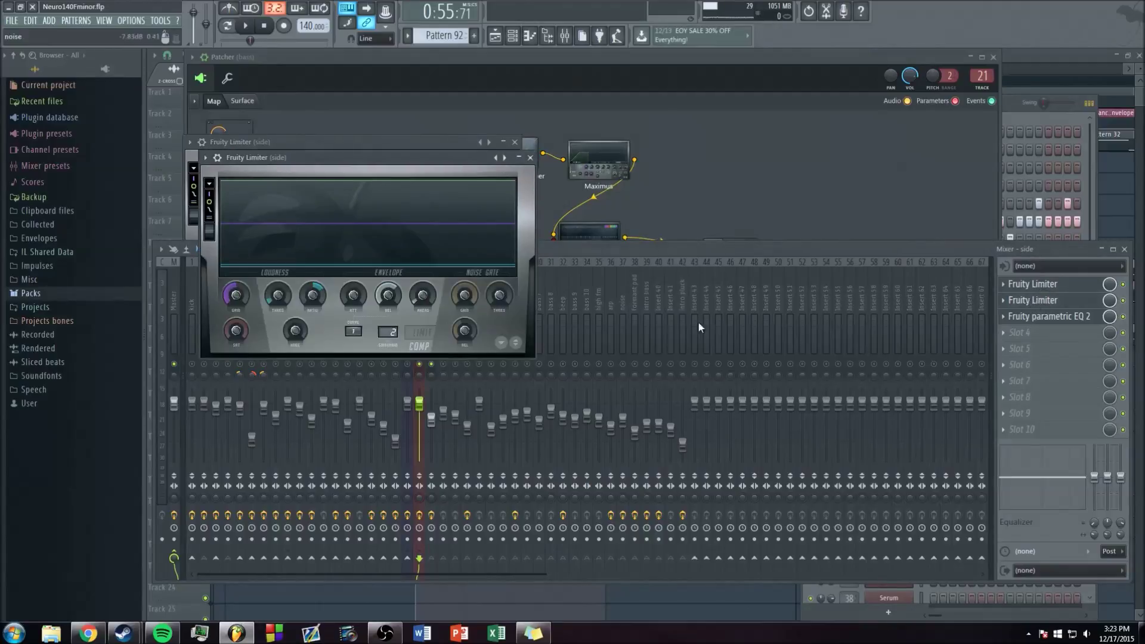
pyautogui.click(575, 252)
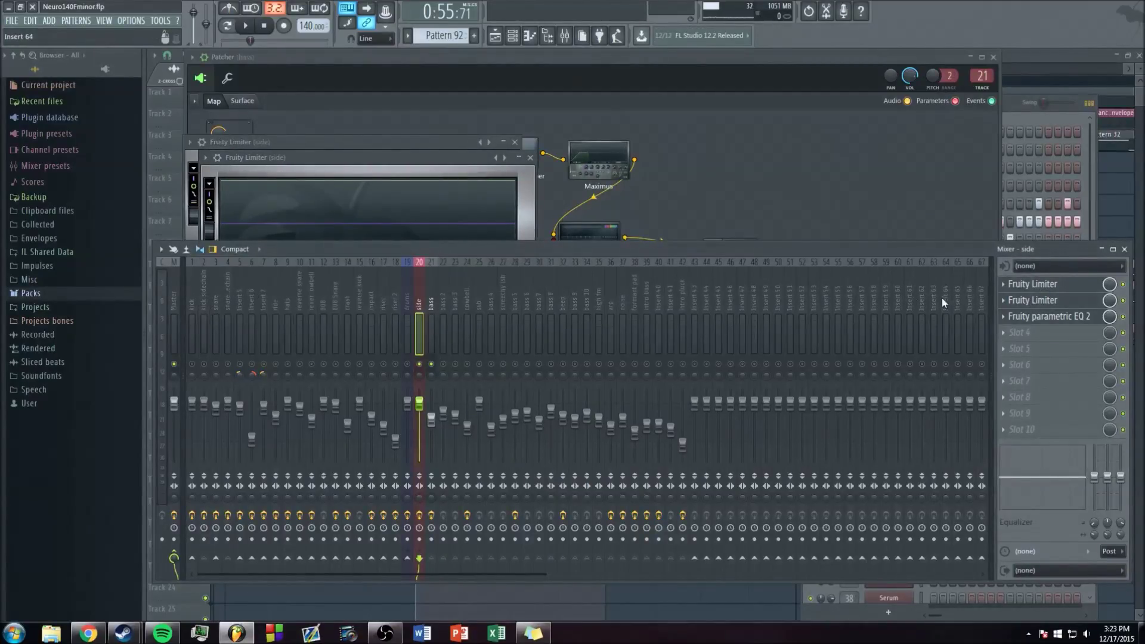
pyautogui.click(1043, 316)
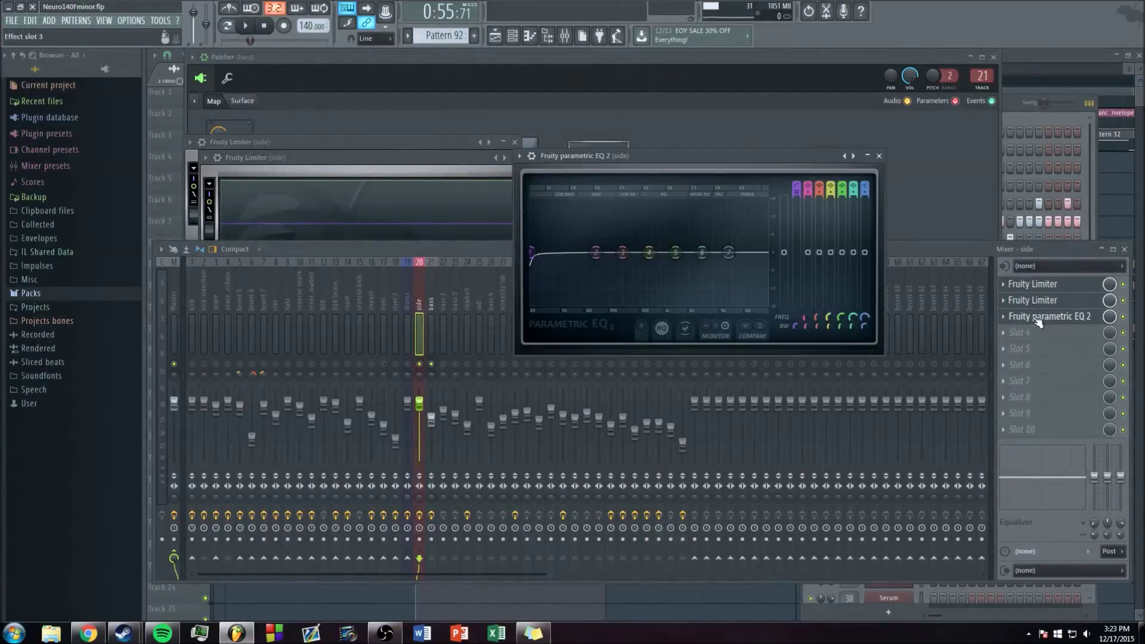
pyautogui.click(879, 155)
pyautogui.click(515, 141)
pyautogui.click(530, 157)
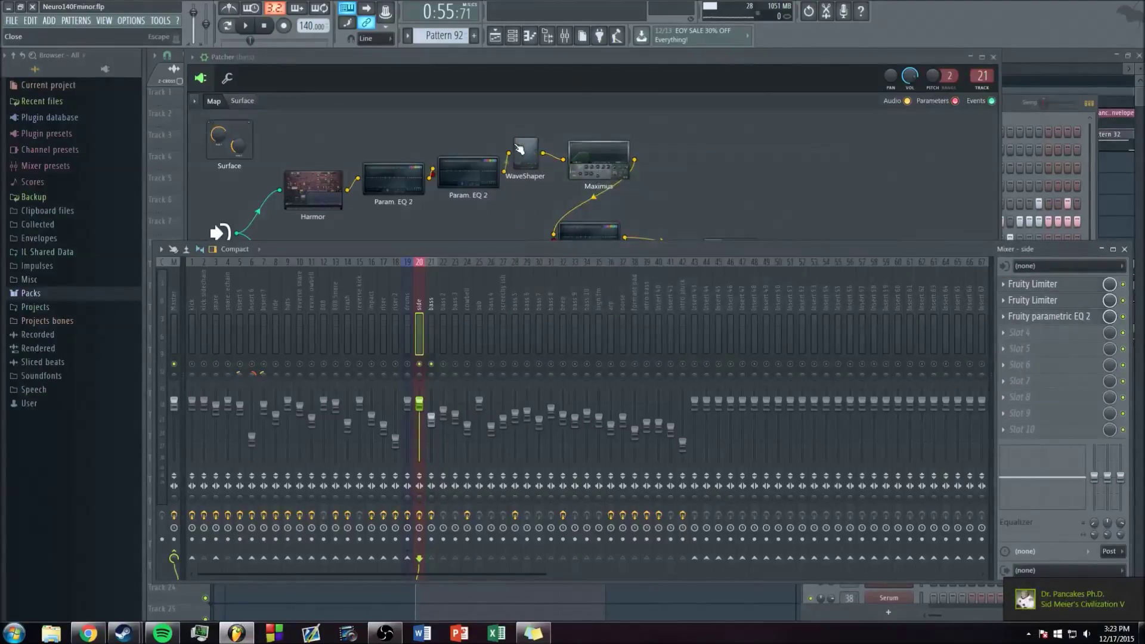
# Step: Close the bass Patcher and play the first bass section at Pattern 21 in the playlist
pyautogui.click(993, 57)
pyautogui.click(447, 70)
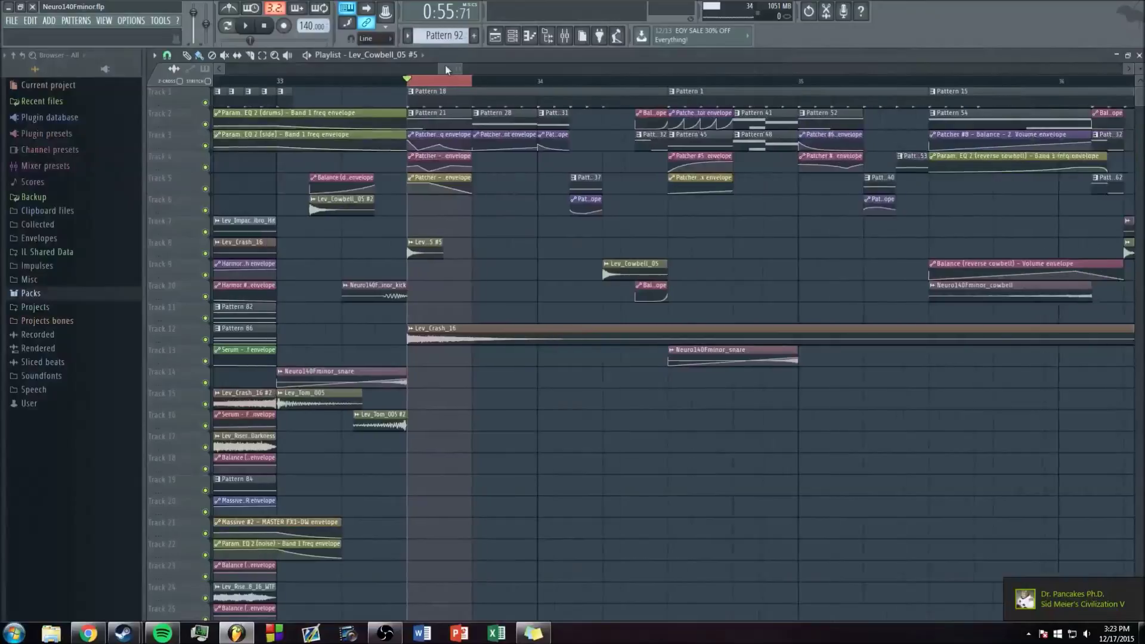
pyautogui.scroll(3, 621, 230)
pyautogui.press('space')
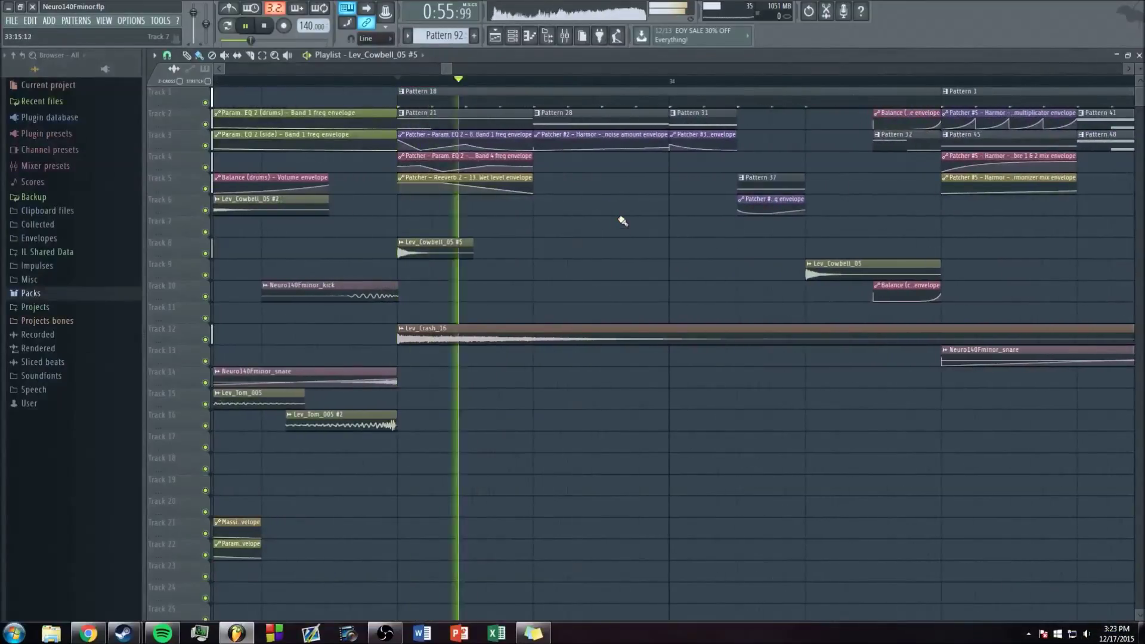
pyautogui.press('space')
# Step: Select the Pattern 28 time range in the playlist, play it briefly and select the bass 2 mixer track
pyautogui.moveTo(533, 81); pyautogui.dragTo(666, 112)
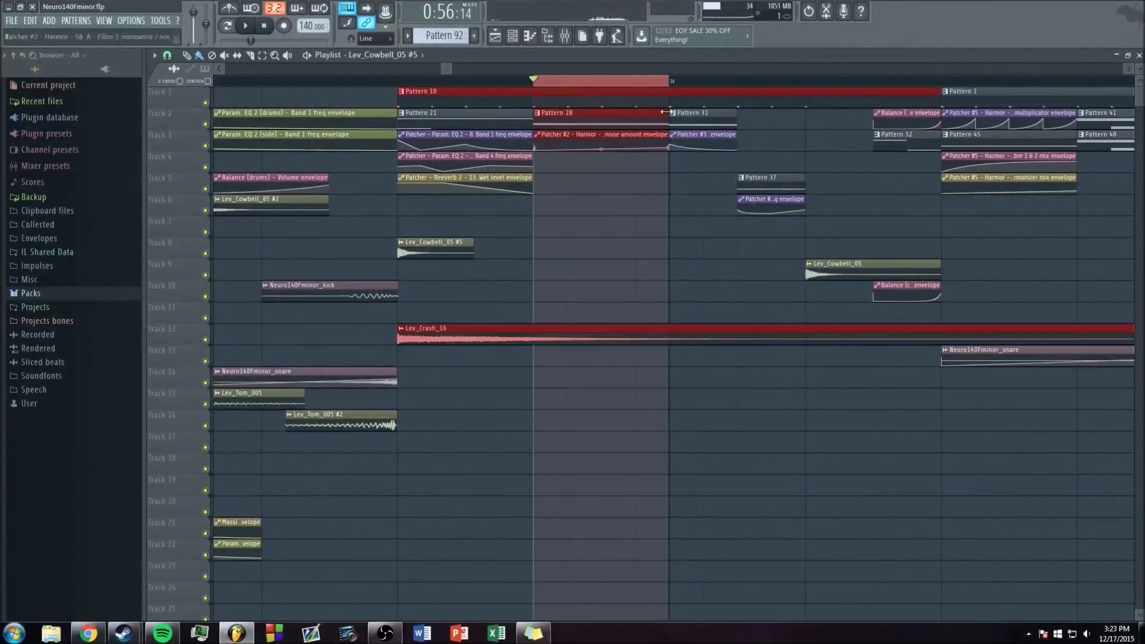
pyautogui.click(564, 35)
pyautogui.press('space')
pyautogui.press('space')
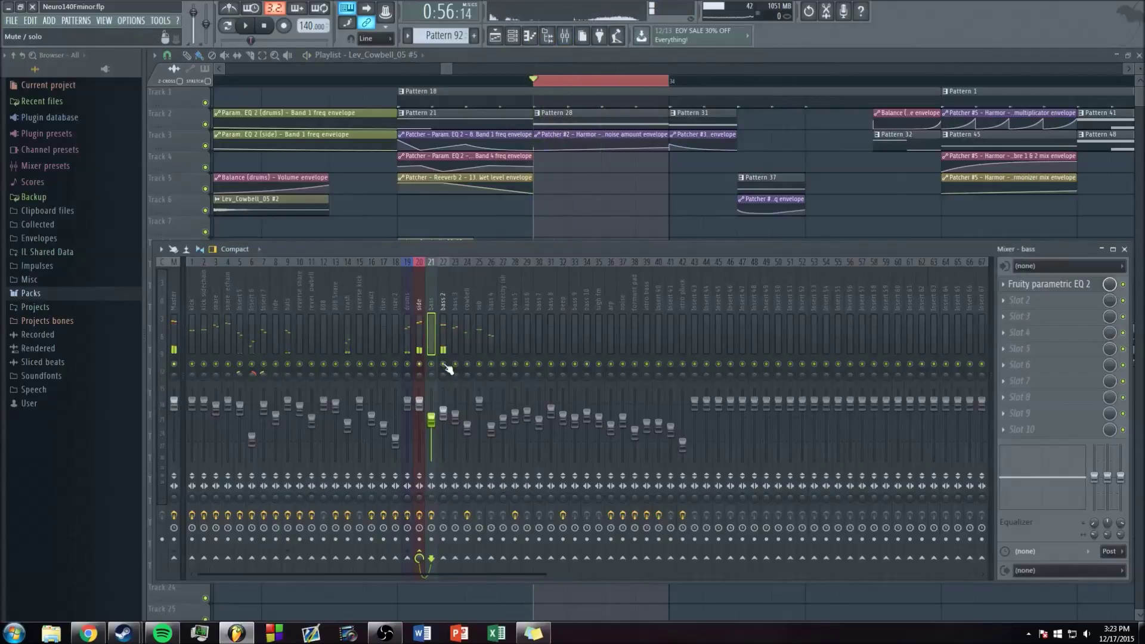
pyautogui.click(444, 289)
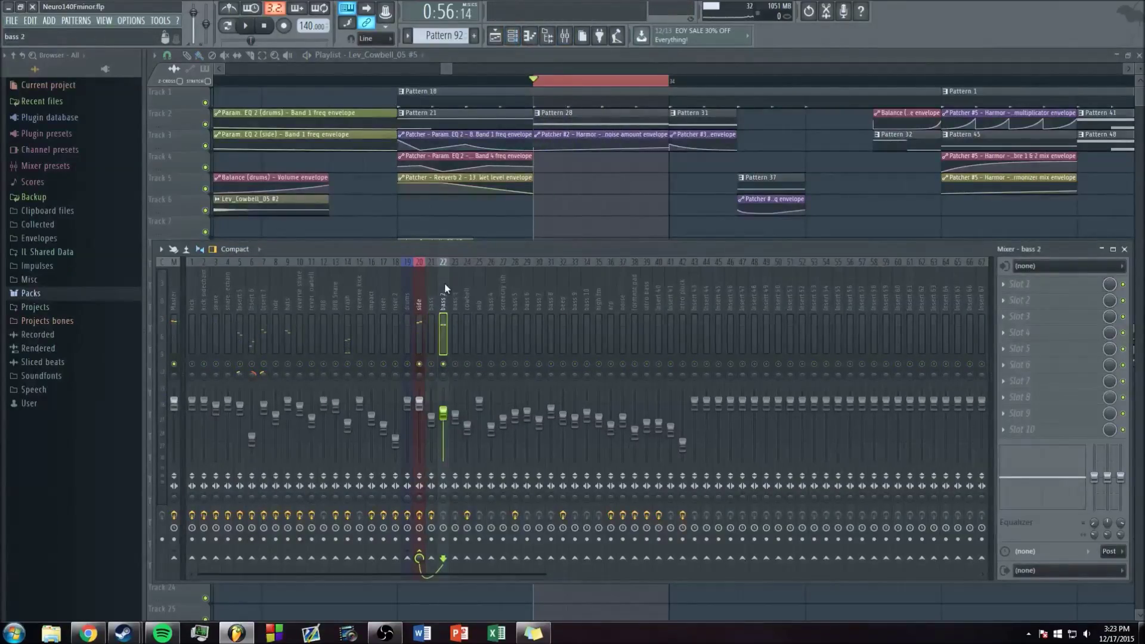
# Step: Open Patcher #2 from the channel rack and examine its Harmor's unison and harmonic unison pitch envelope
pyautogui.press('F6')
pyautogui.press('space')
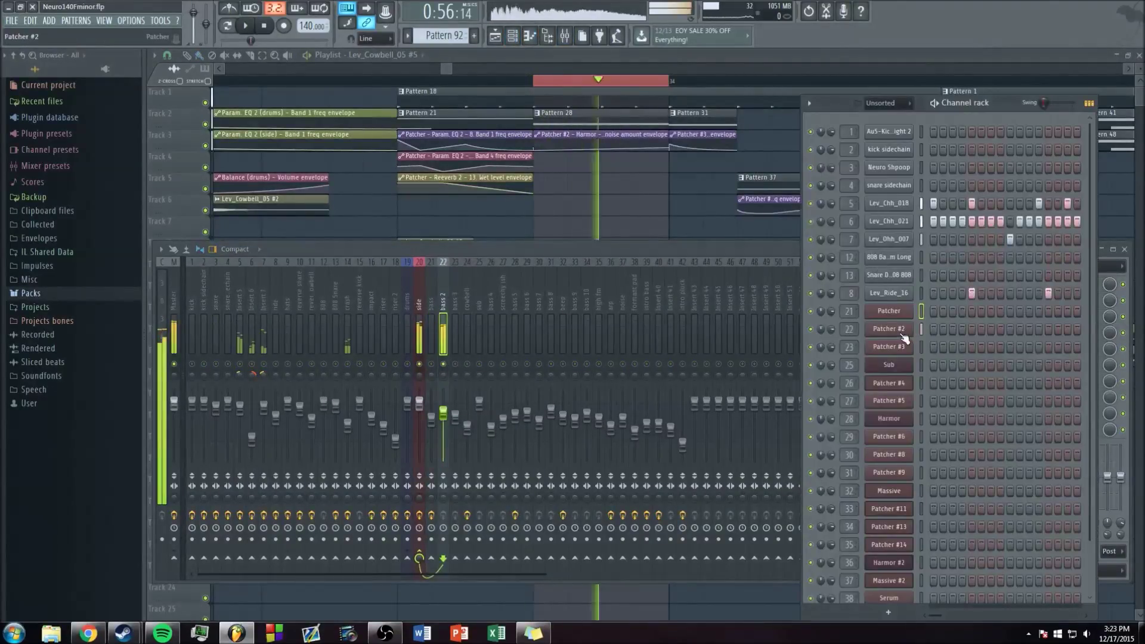
pyautogui.click(905, 339)
pyautogui.press('space')
pyautogui.moveTo(312, 113); pyautogui.dragTo(351, 103)
pyautogui.click(288, 197)
pyautogui.moveTo(402, 263); pyautogui.dragTo(403, 127)
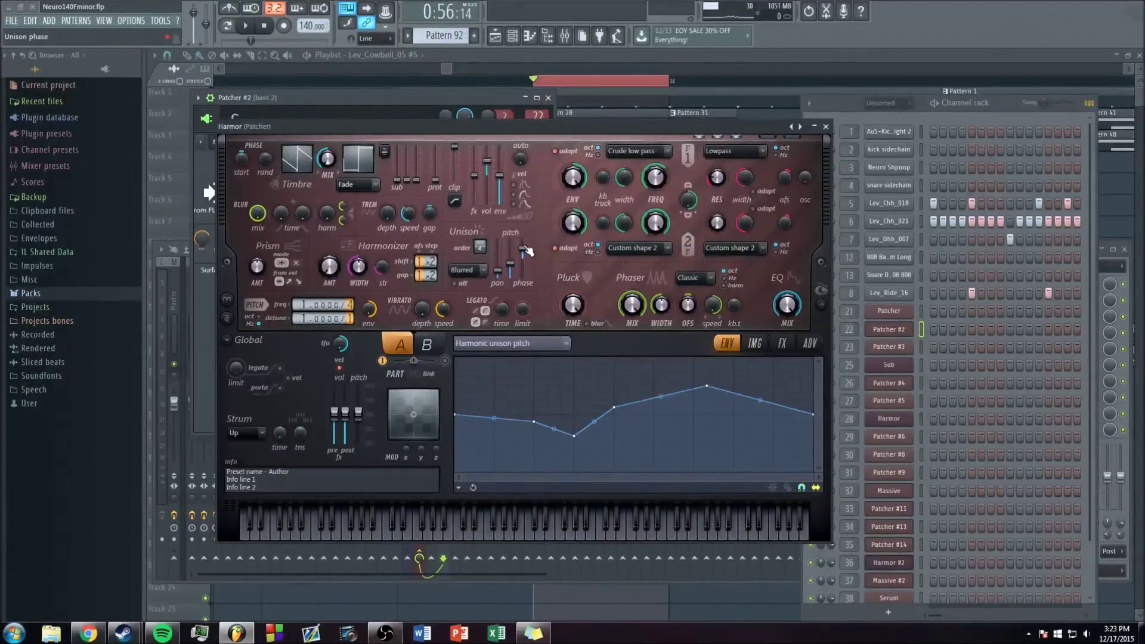
# Step: Browse Harmor's articulation targets, keep Harmonic unison pitch selected, and show the effects settings
pyautogui.click(457, 534)
pyautogui.click(460, 532)
pyautogui.click(481, 532)
pyautogui.click(510, 343)
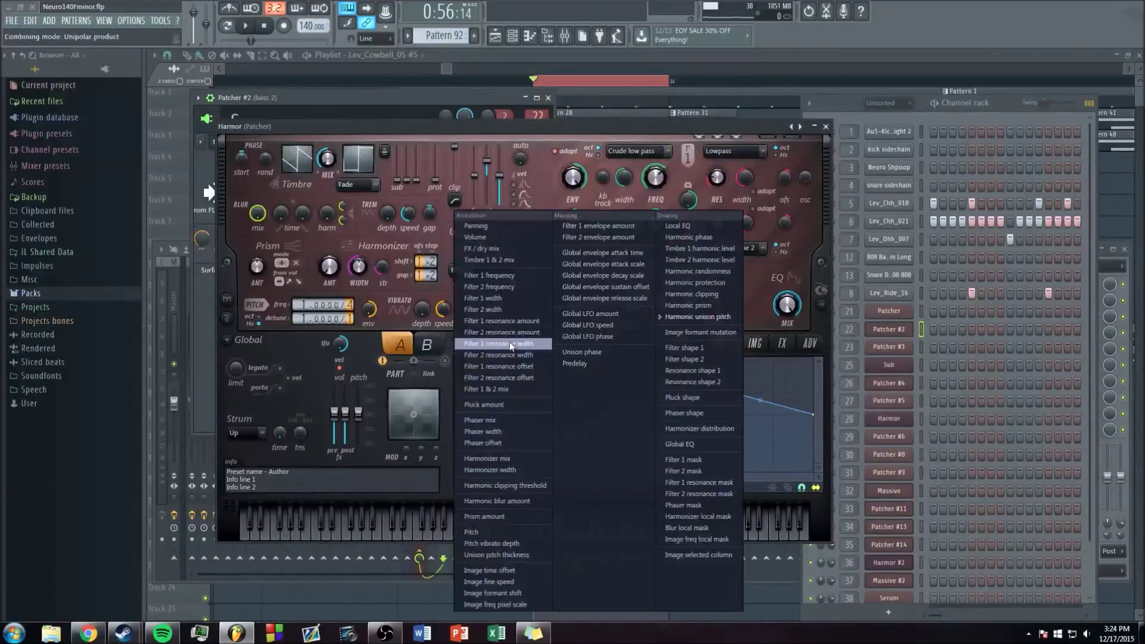
pyautogui.click(717, 314)
pyautogui.click(764, 349)
pyautogui.click(782, 343)
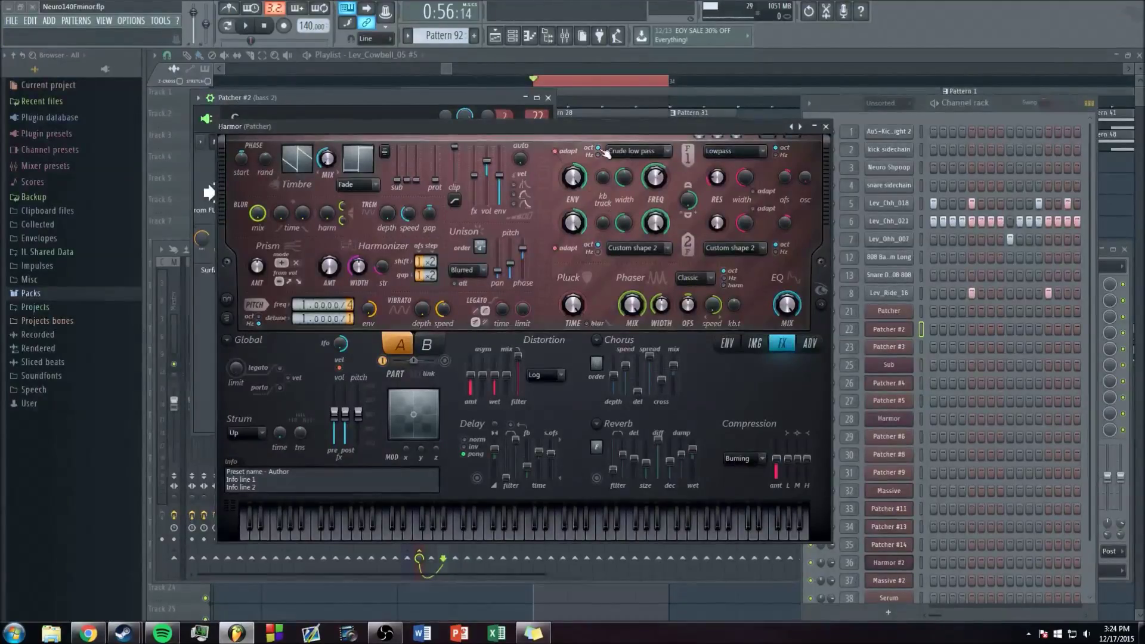
# Step: Close Harmor, reposition the Patcher #2 window and close all plugin windows
pyautogui.click(826, 126)
pyautogui.press('space')
pyautogui.moveTo(378, 95); pyautogui.dragTo(392, 156)
pyautogui.press('space')
pyautogui.press('F12')
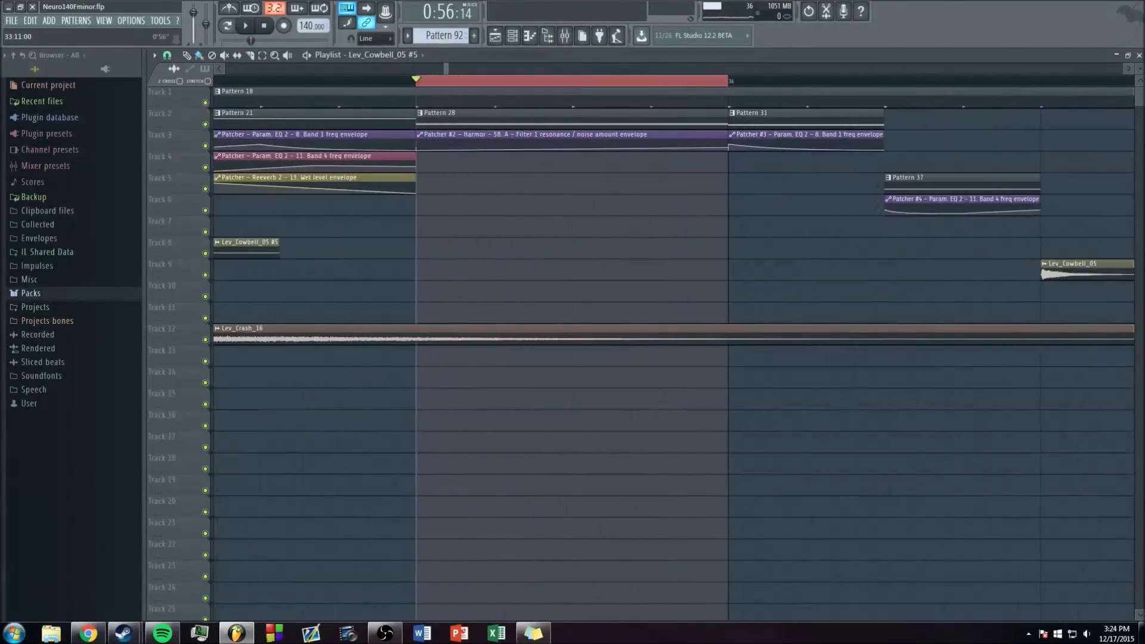
# Step: Reopen Harmor inside Patcher #2 and examine its Filter 1 resonance / noise amount control
pyautogui.click(512, 35)
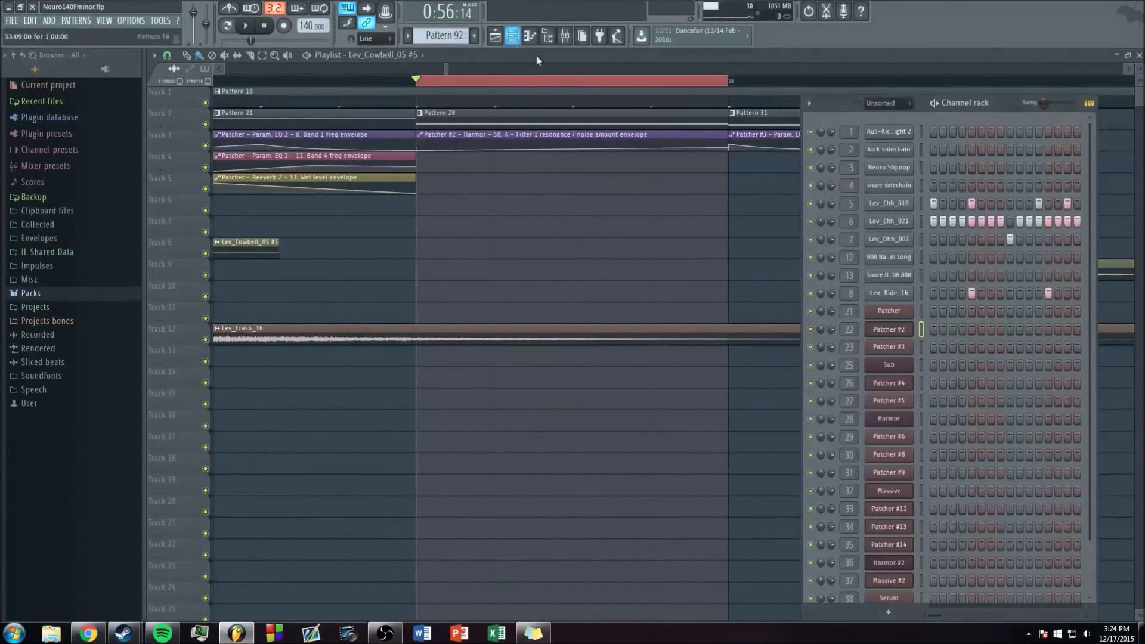
pyautogui.click(901, 331)
pyautogui.press('space')
pyautogui.doubleClick(290, 238)
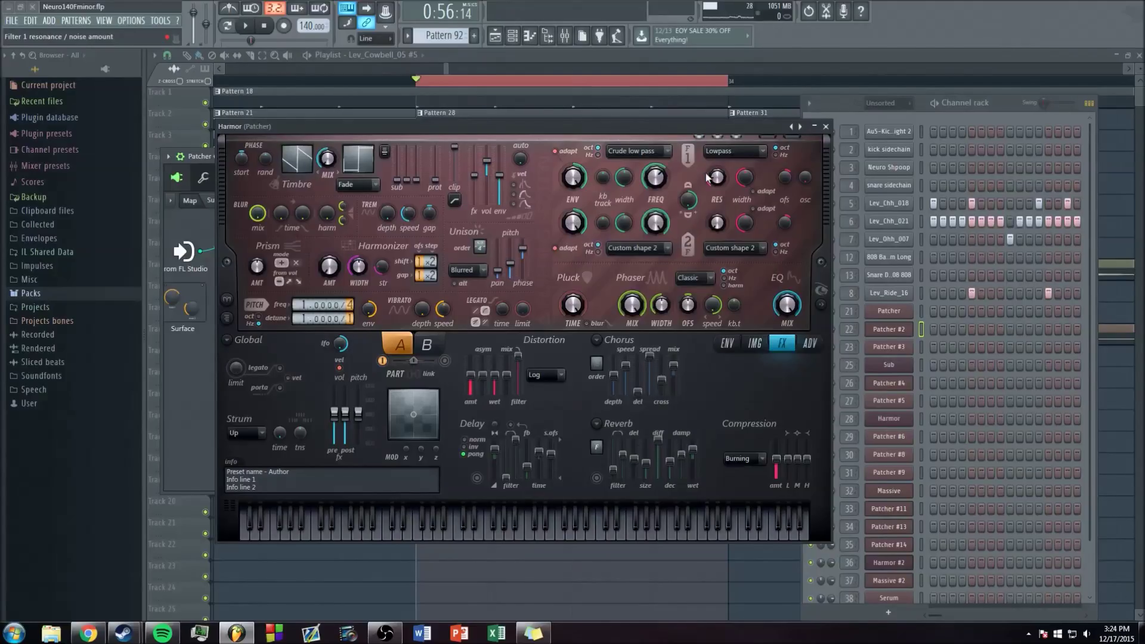
# Step: Play the selected range with Harmor and the mixer in view, and close Harmor
pyautogui.click(564, 35)
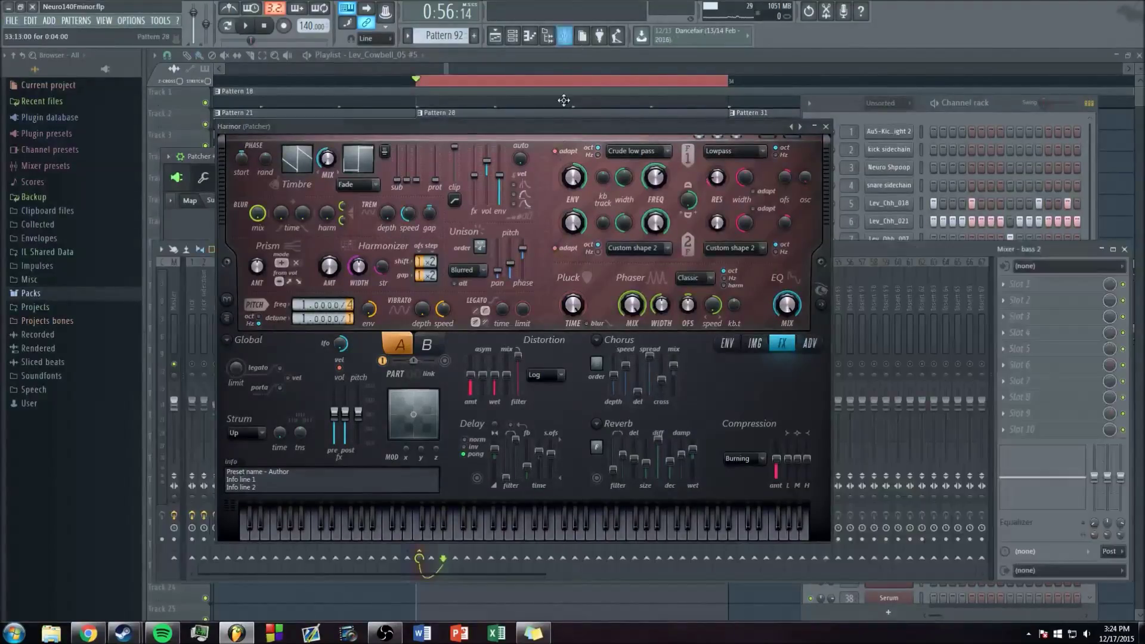
pyautogui.moveTo(656, 121); pyautogui.dragTo(684, 116)
pyautogui.click(257, 21)
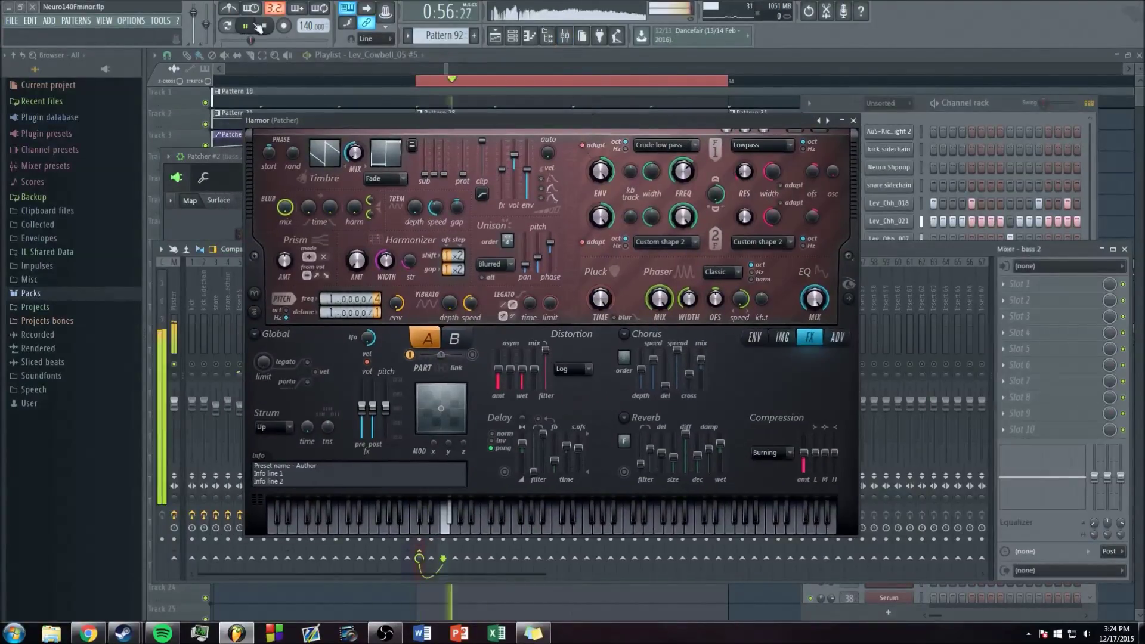
pyautogui.moveTo(447, 68); pyautogui.dragTo(453, 67)
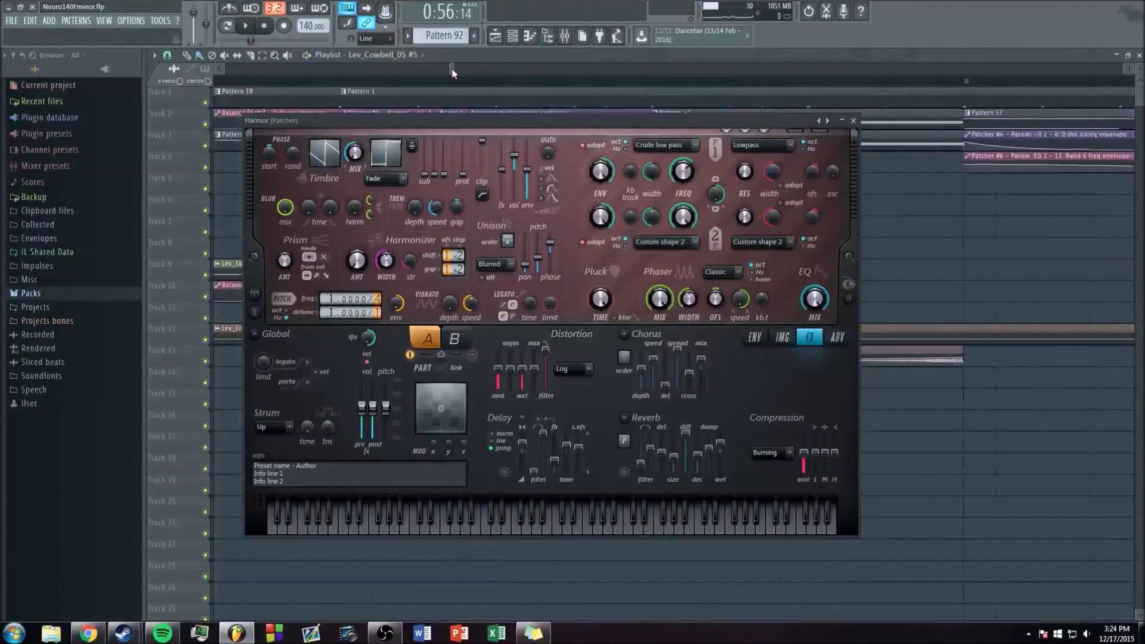
pyautogui.click(841, 119)
pyautogui.click(853, 120)
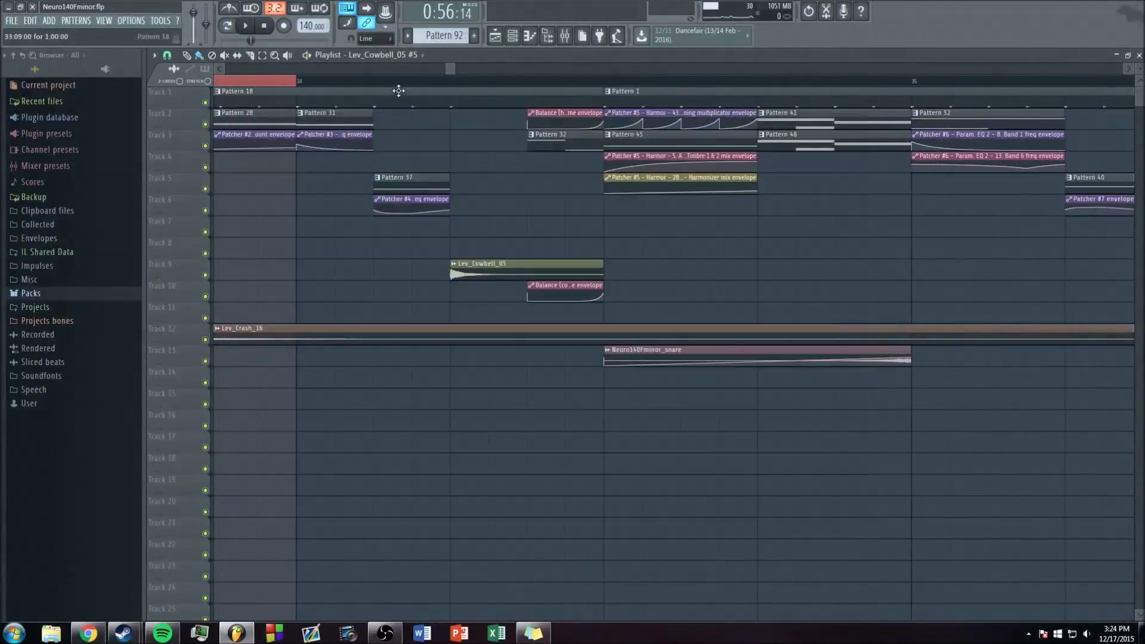
# Step: Play the Pattern 28 range with Track 3's automation muted and unmuted to compare the sound
pyautogui.click(440, 69)
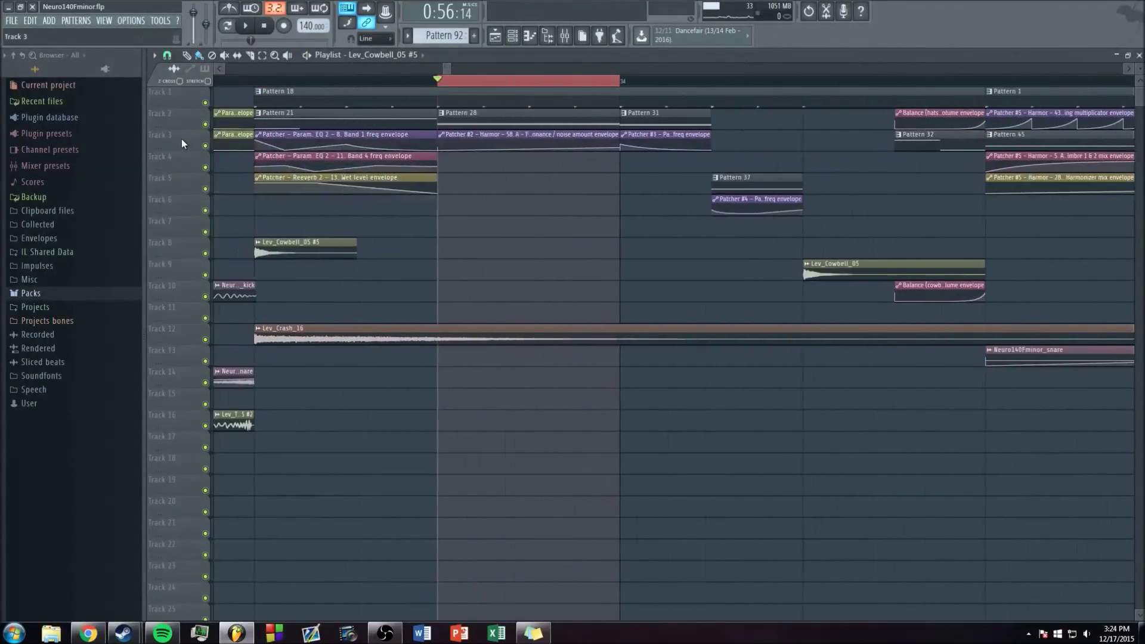
pyautogui.click(205, 145)
pyautogui.press('space')
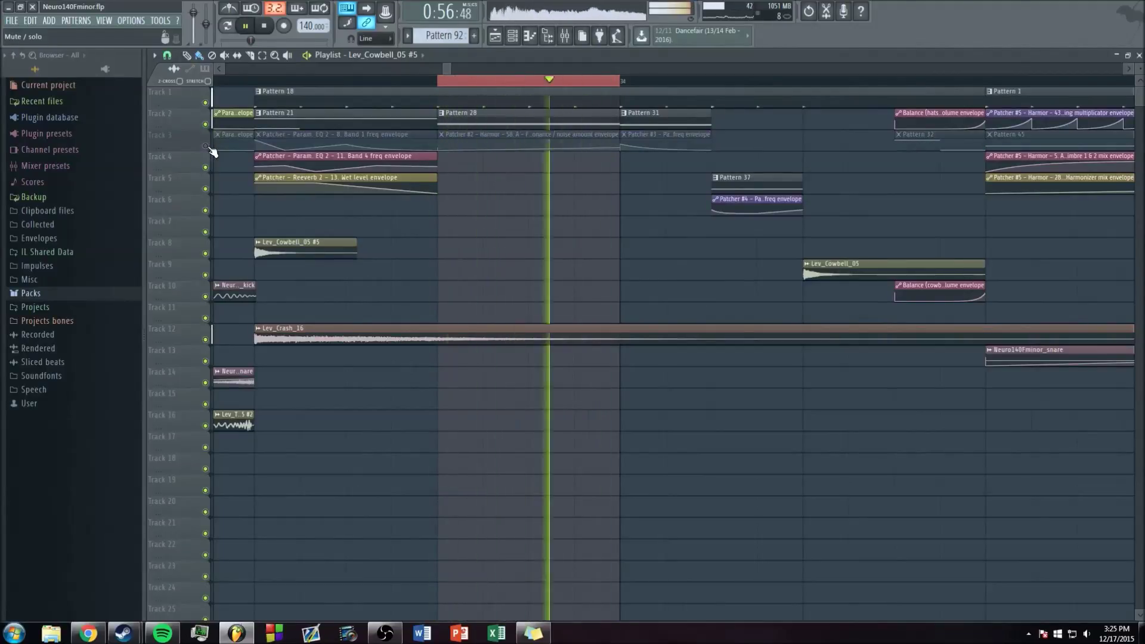
pyautogui.click(205, 145)
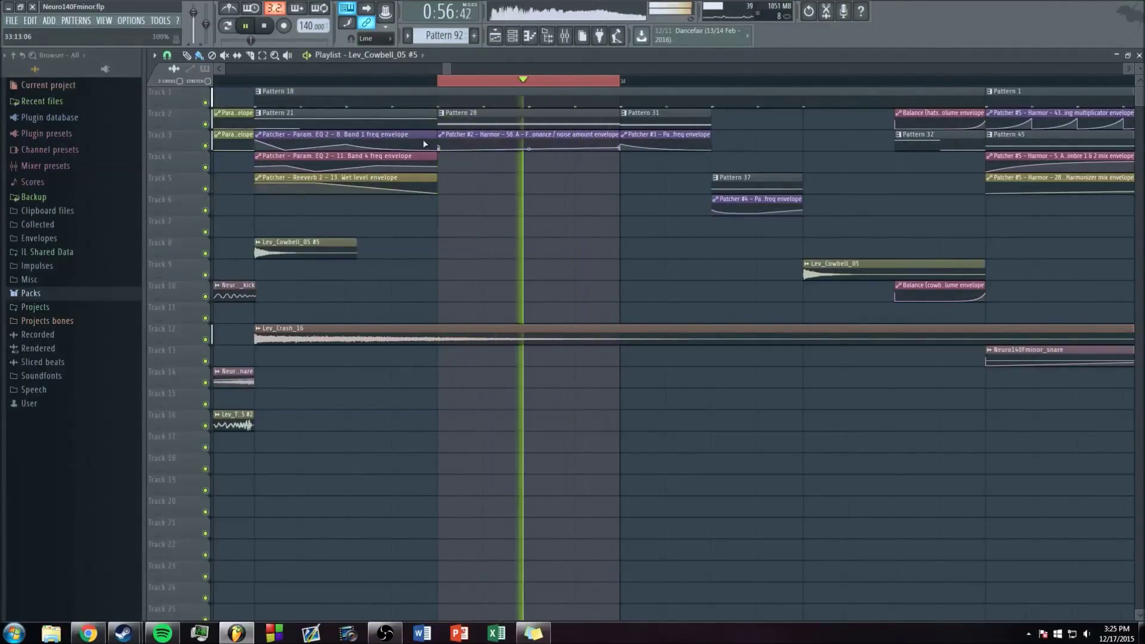
pyautogui.press('space')
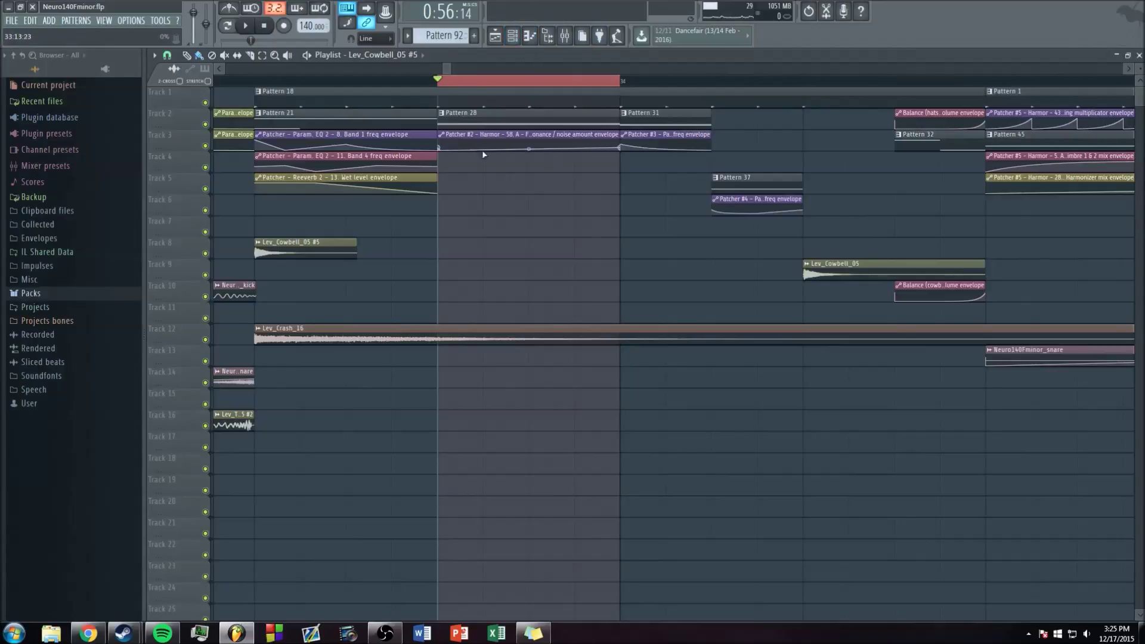
# Step: Bring up and reposition the channel rack, view more of the playlist, and play the Pattern 28 range with the mixer briefly shown
pyautogui.click(530, 36)
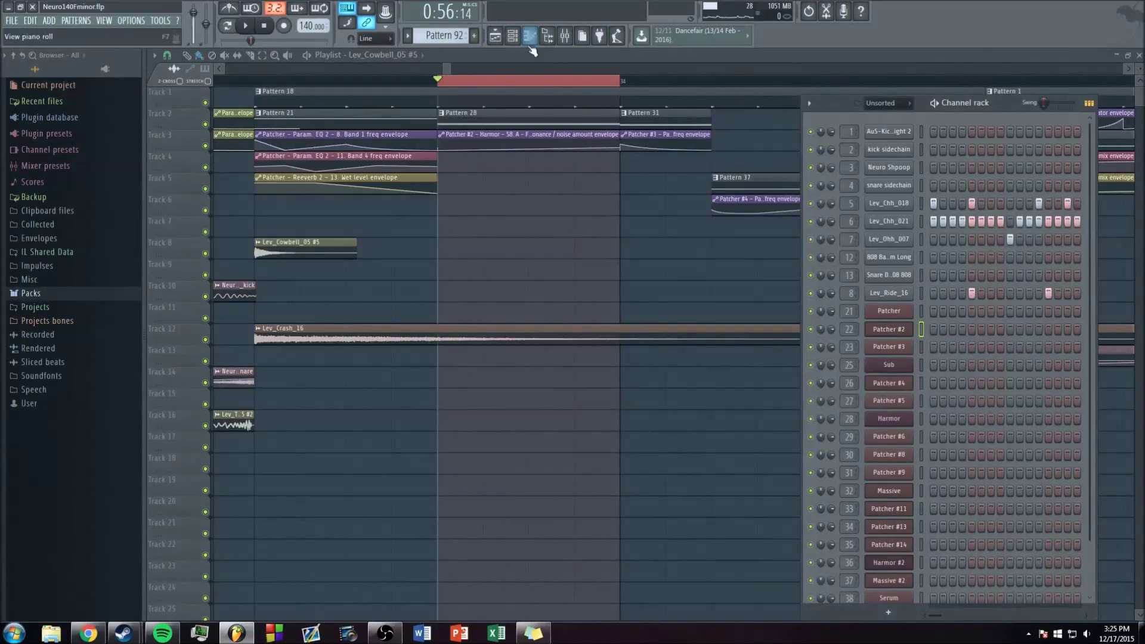
pyautogui.moveTo(1008, 116); pyautogui.dragTo(867, 110)
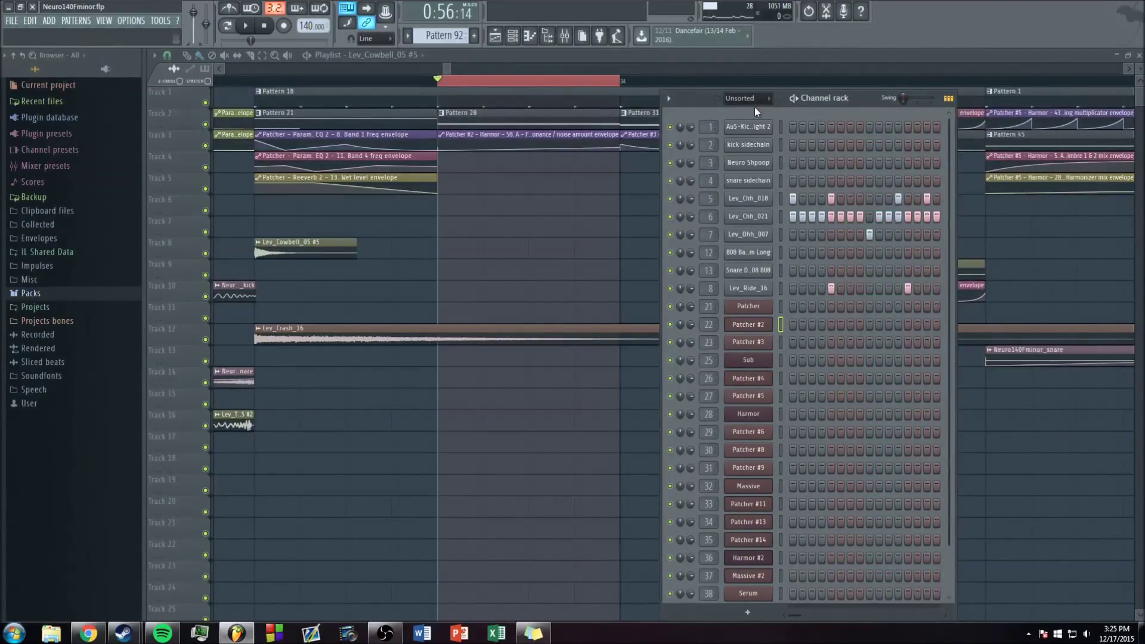
pyautogui.moveTo(451, 65); pyautogui.dragTo(451, 68)
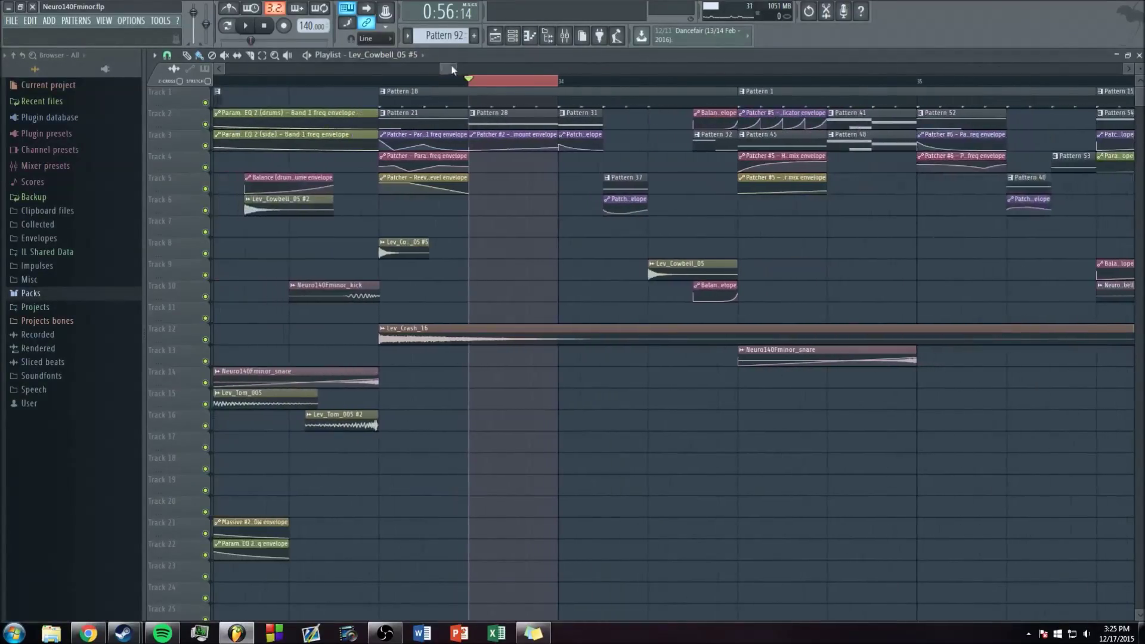
pyautogui.click(564, 36)
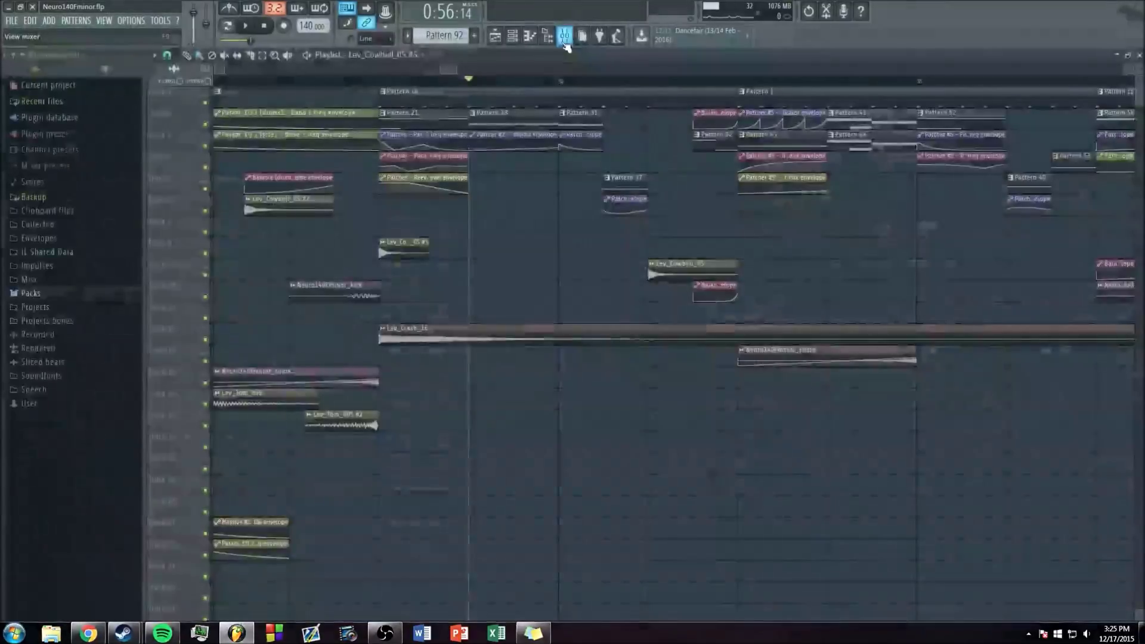
pyautogui.press('space')
pyautogui.press('F9')
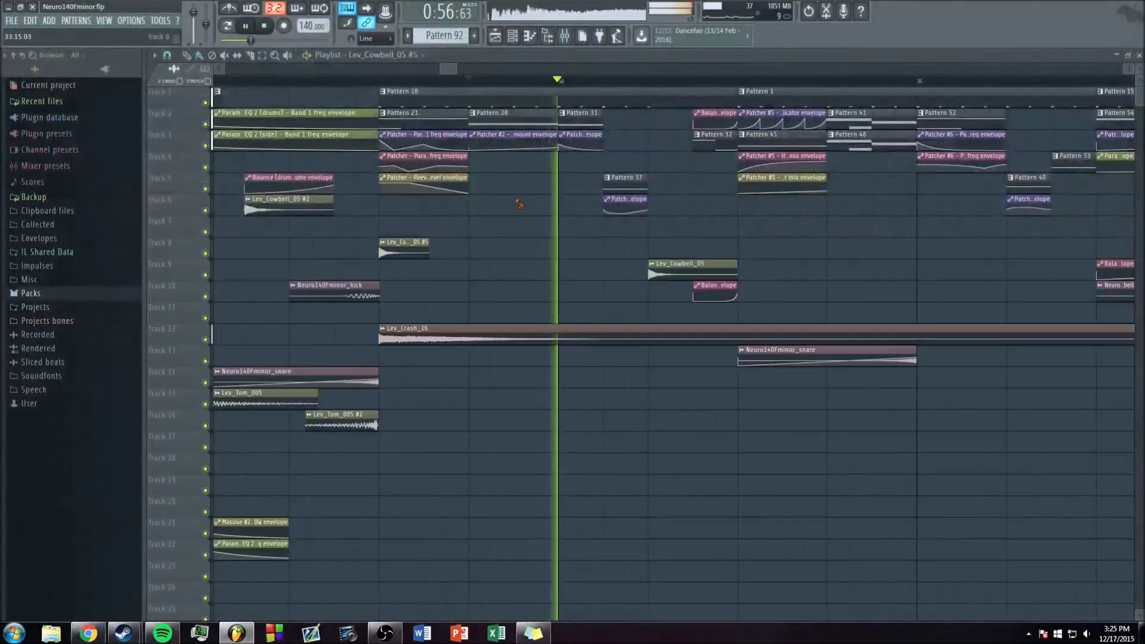
# Step: Select the Pattern 31 range in the playlist, play it, and solo the bass 3 mixer track to hear it alone
pyautogui.scroll(2, 488, 123)
pyautogui.moveTo(485, 156); pyautogui.dragTo(543, 156)
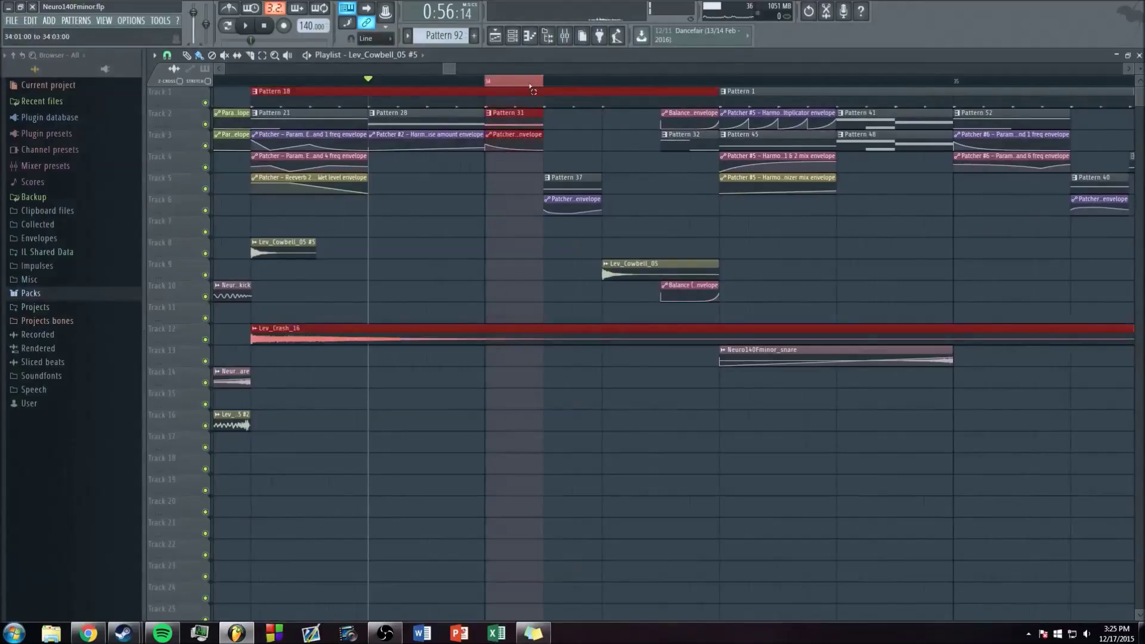
pyautogui.press('F9')
pyautogui.press('space')
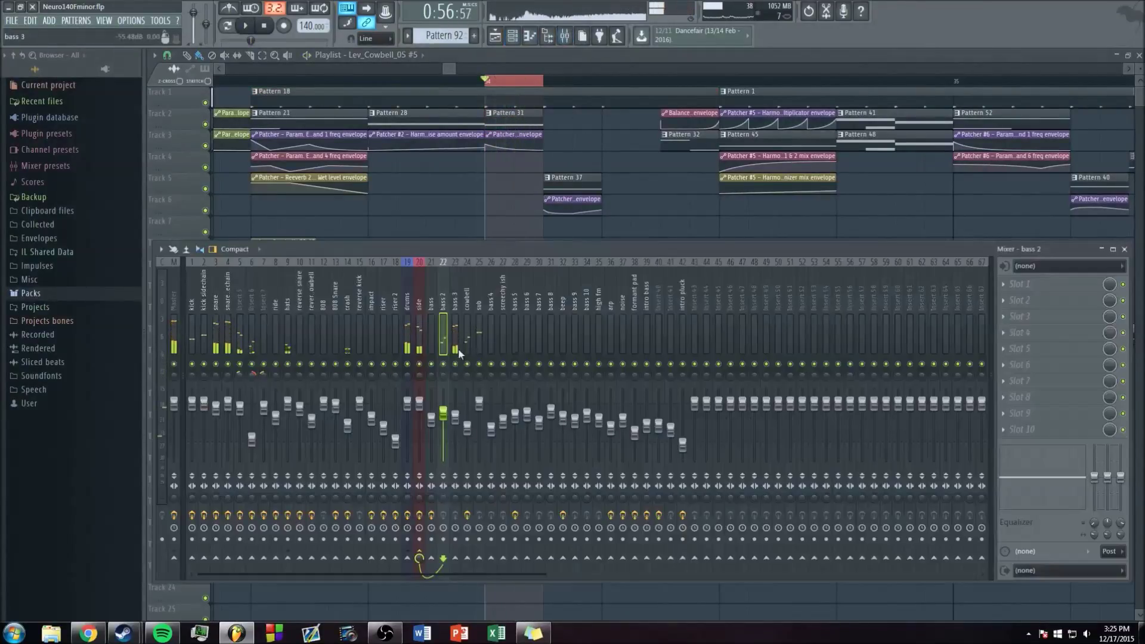
pyautogui.click(462, 299)
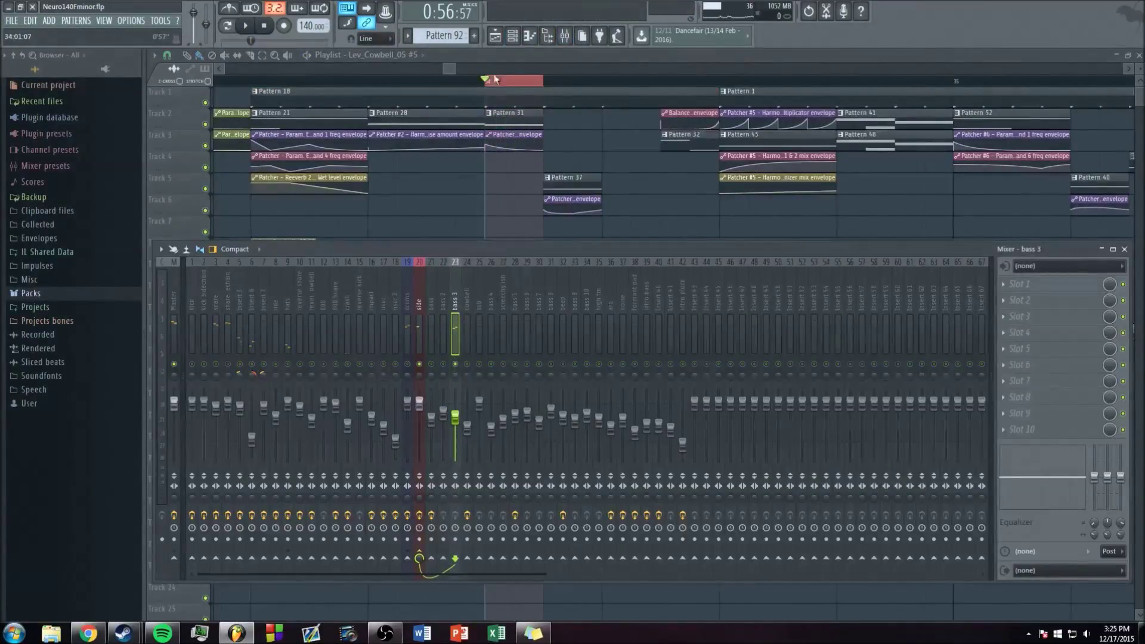
pyautogui.press('space')
# Step: Open Patcher #3 from the channel rack, tidy its window and Harmor node, and open its Param. EQ 2
pyautogui.press('F6')
pyautogui.click(748, 342)
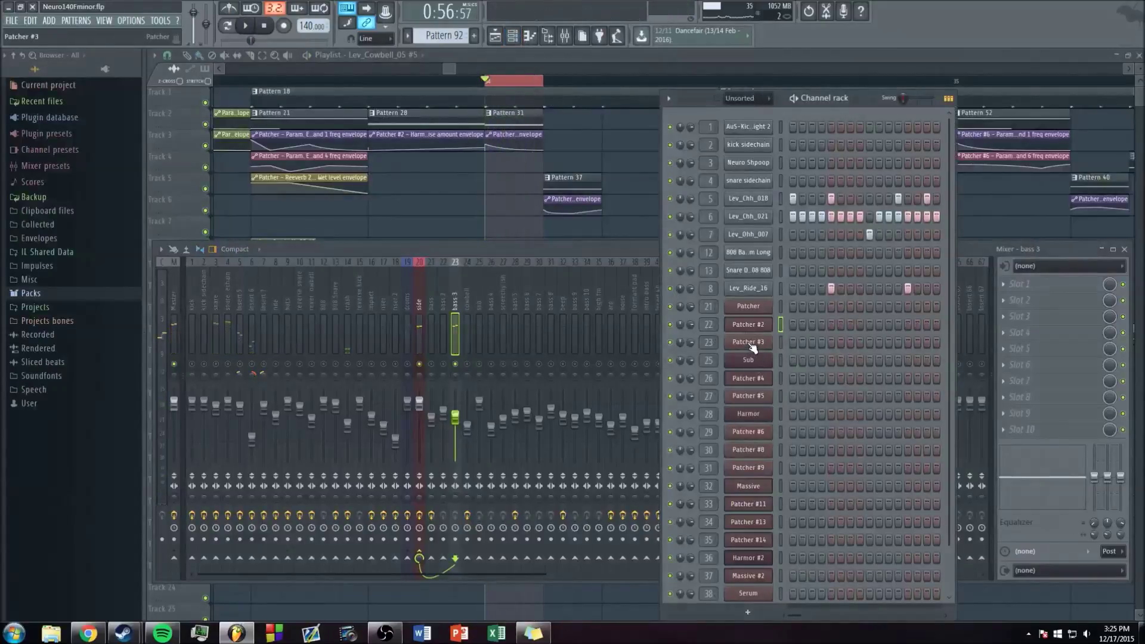
pyautogui.moveTo(370, 144); pyautogui.dragTo(397, 114)
pyautogui.moveTo(285, 349); pyautogui.dragTo(306, 346)
pyautogui.click(379, 267)
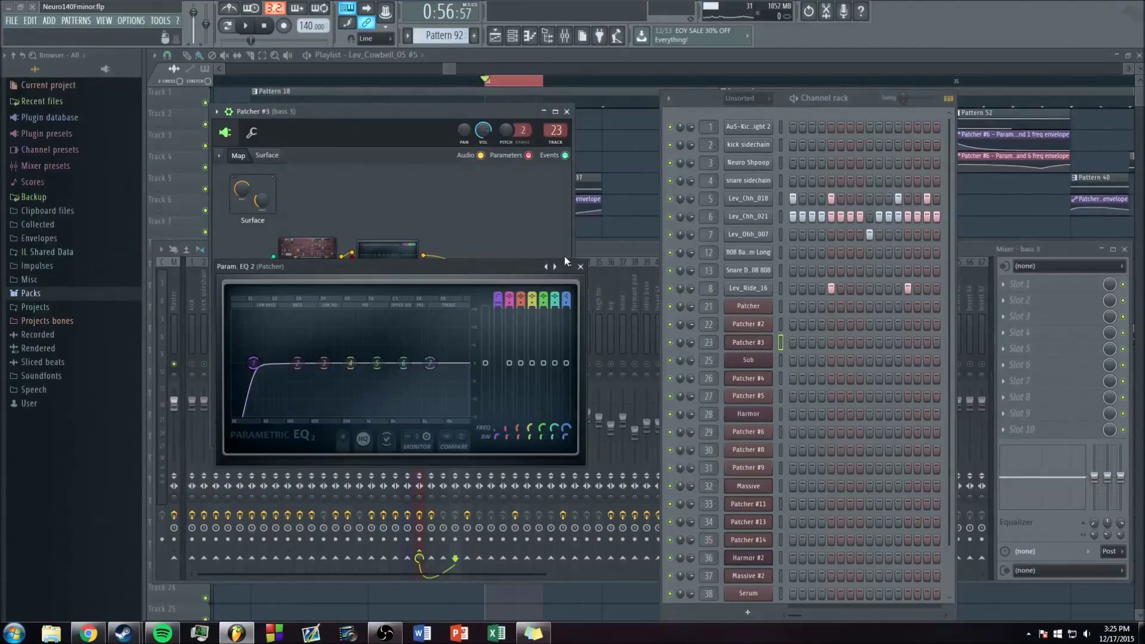
# Step: Close Param. EQ 2 and open the Harmor instances in Patcher #3 to examine the harmonic unison pitch envelope and phaser settings
pyautogui.click(580, 268)
pyautogui.click(307, 256)
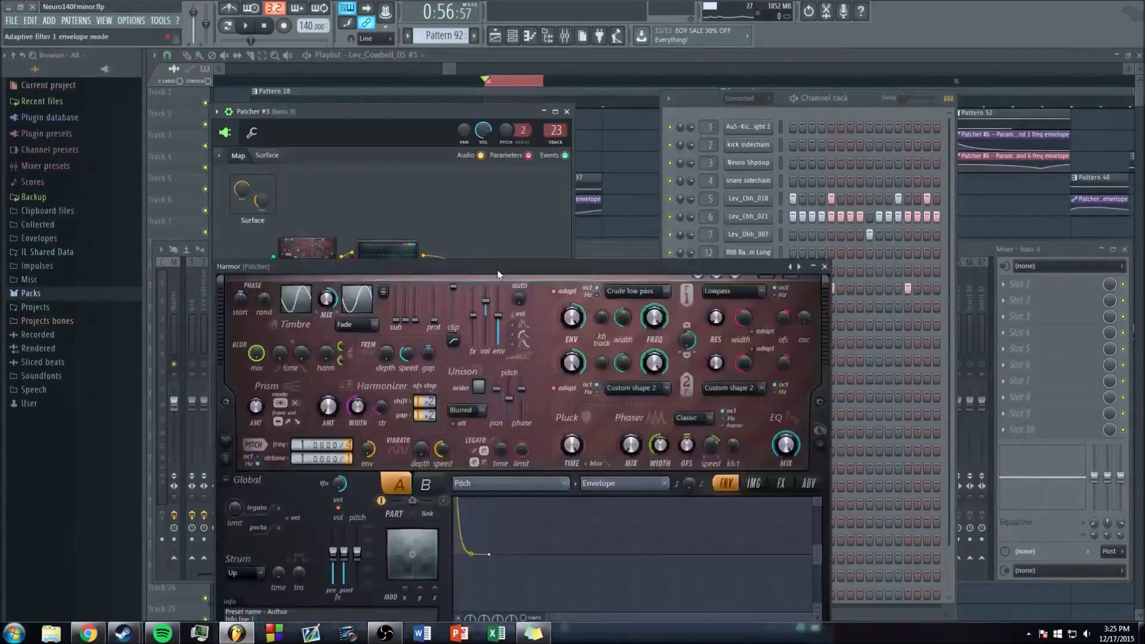
pyautogui.click(823, 266)
pyautogui.click(293, 259)
pyautogui.moveTo(429, 271); pyautogui.dragTo(468, 136)
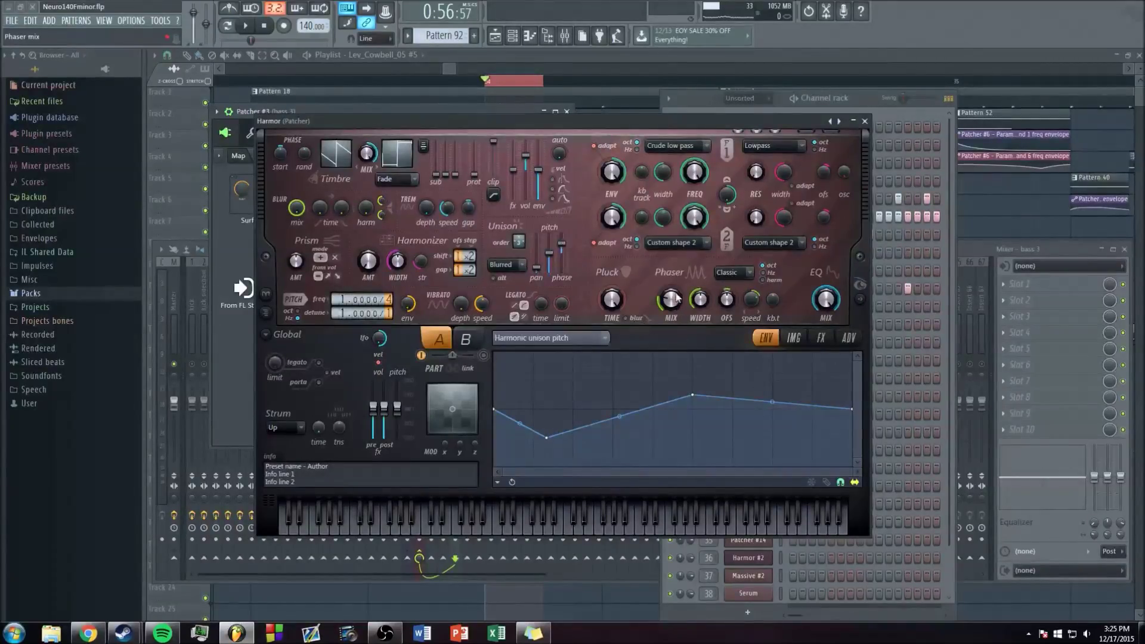
# Step: Close Patcher #3 and bring the playlist forward to examine the Param. EQ 2 Band 1 freq envelope under Pattern 31
pyautogui.click(567, 111)
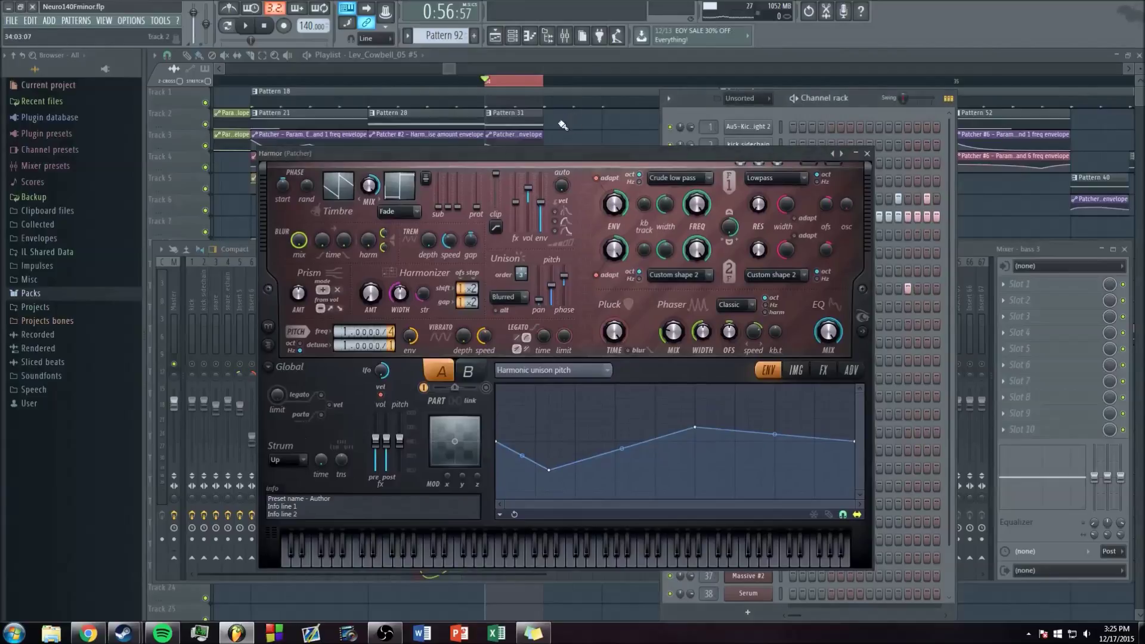
pyautogui.moveTo(510, 158); pyautogui.dragTo(505, 195)
pyautogui.click(488, 55)
pyautogui.hscroll(3, 488, 120)
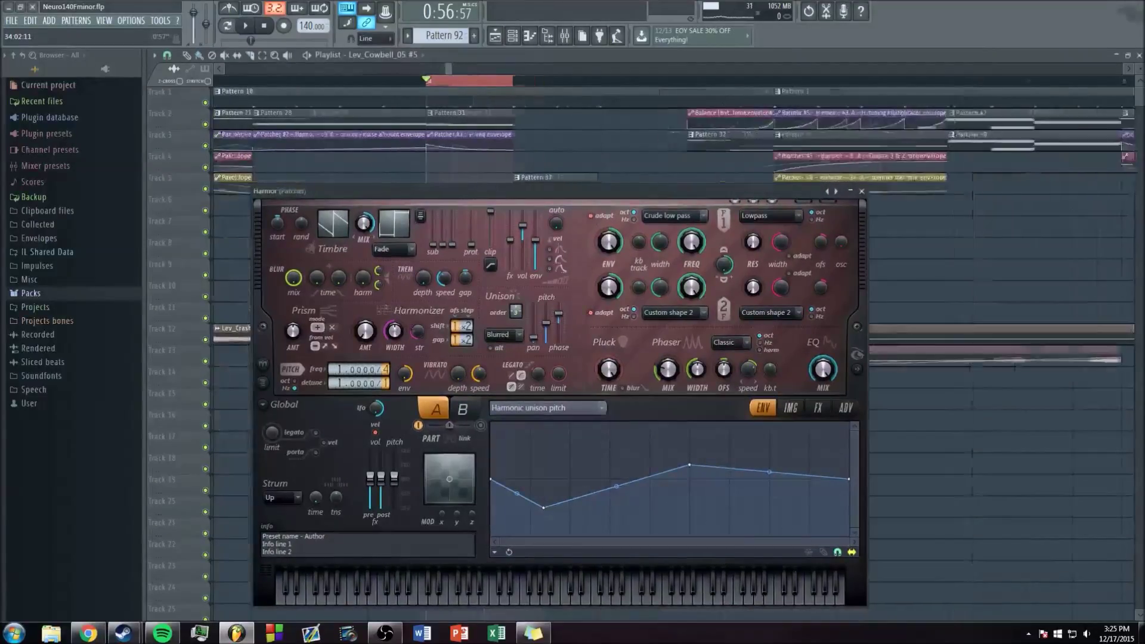
pyautogui.scroll(-3, 1074, 68)
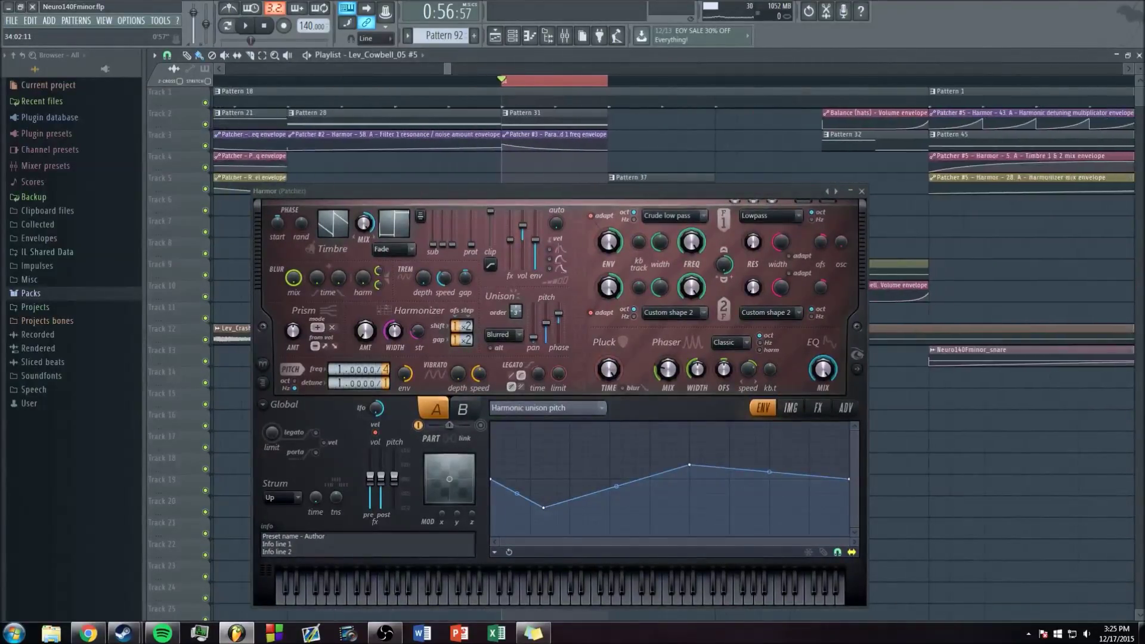
# Step: Reopen Patcher #3's Param. EQ 2, watch the band 1 automation while playing, and shift band 1 to a lower frequency
pyautogui.click(512, 35)
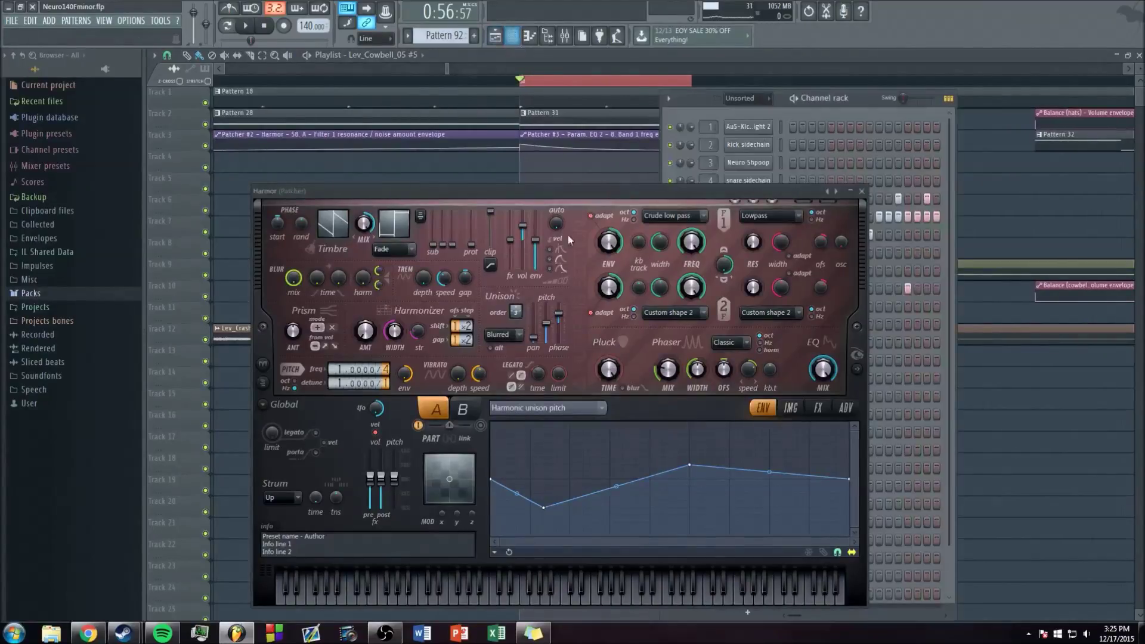
pyautogui.click(748, 341)
pyautogui.click(748, 342)
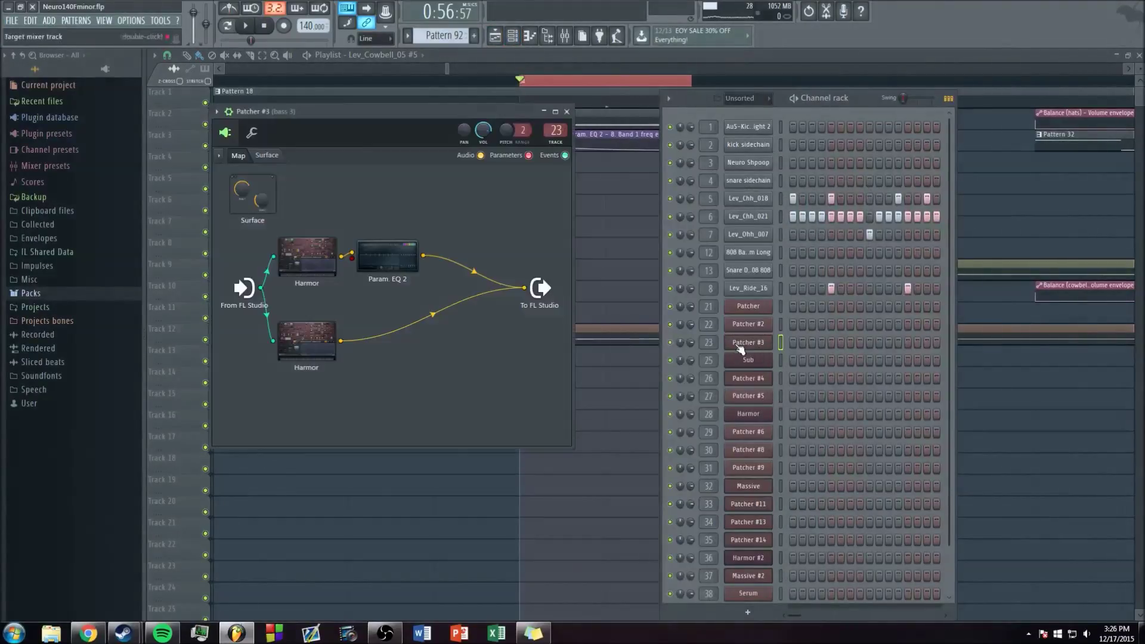
pyautogui.click(386, 248)
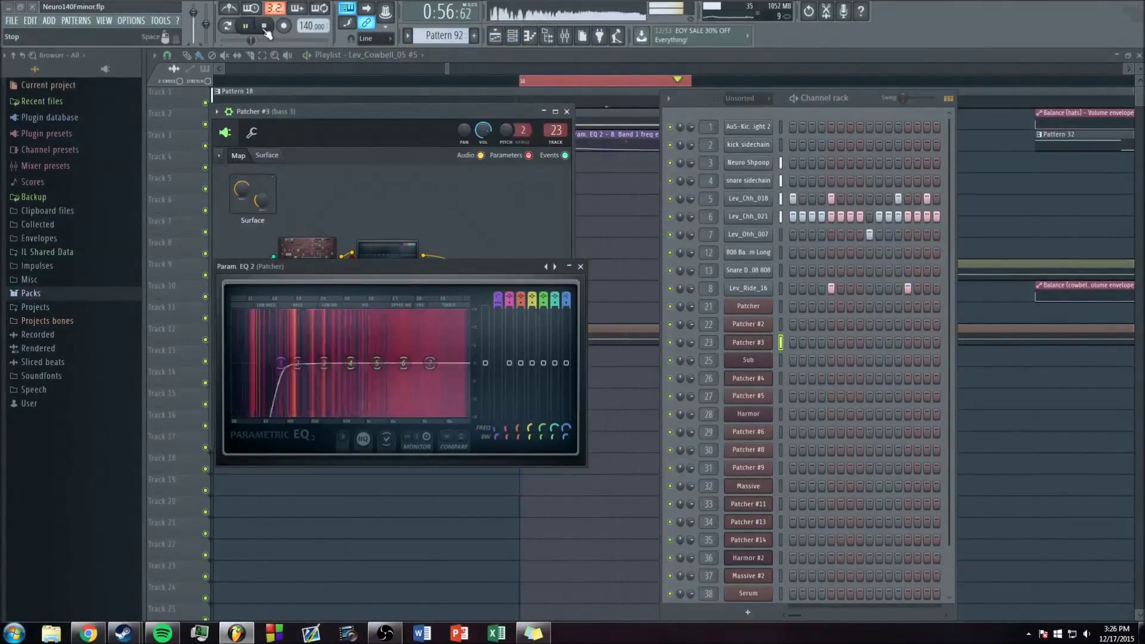
pyautogui.moveTo(254, 363); pyautogui.dragTo(244, 363)
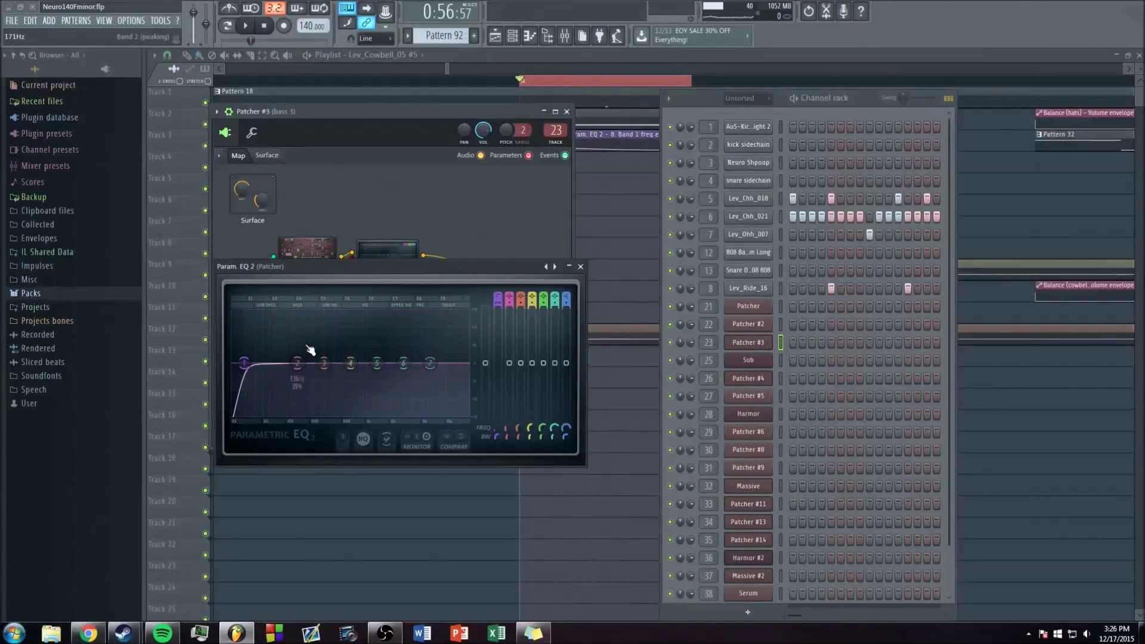
# Step: Close Param. EQ 2, open the Harmor that feeds it, and reposition the Harmor window
pyautogui.click(580, 266)
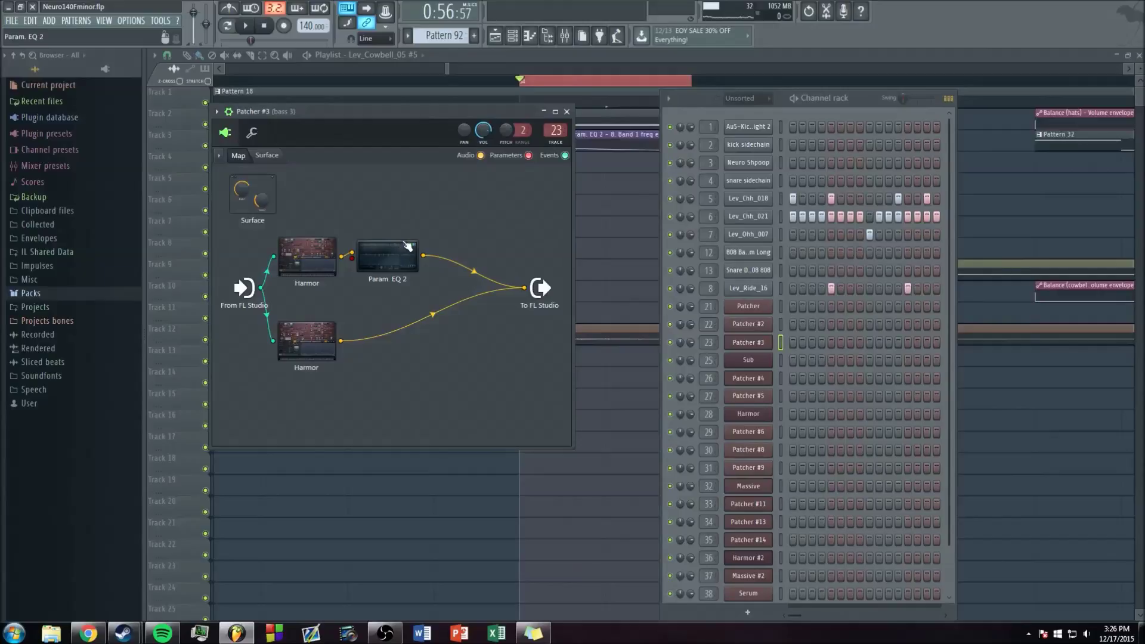
pyautogui.click(407, 246)
pyautogui.click(582, 267)
pyautogui.click(293, 260)
pyautogui.moveTo(496, 194); pyautogui.dragTo(489, 146)
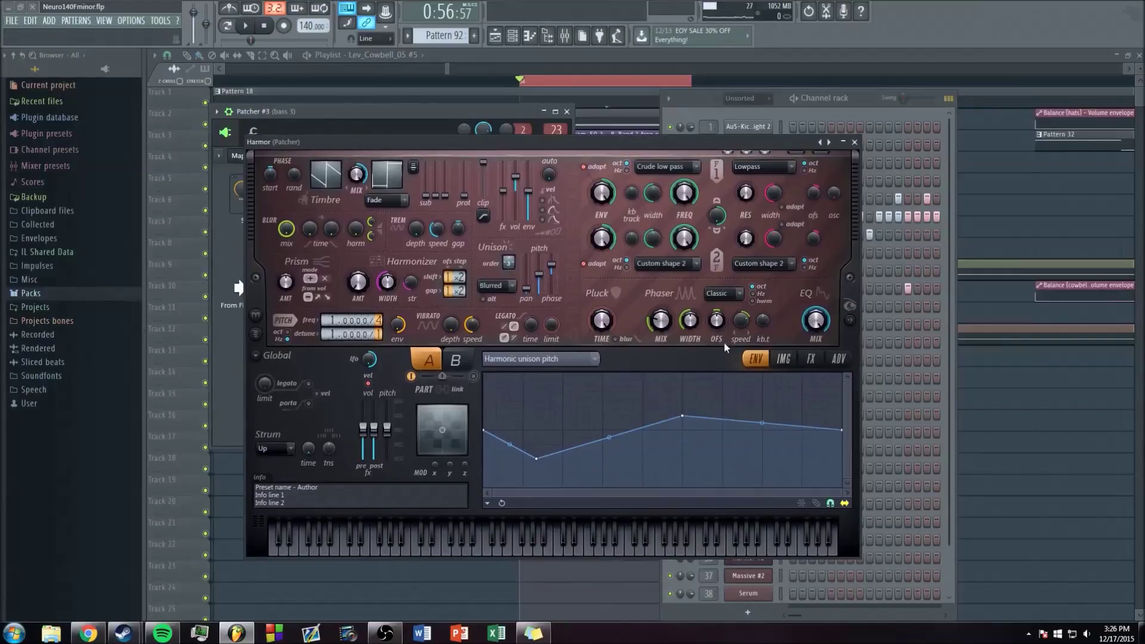
# Step: Examine Harmor's distortion and other effects, the harmonic unison pitch envelope, and the list of envelope articulation targets
pyautogui.click(811, 358)
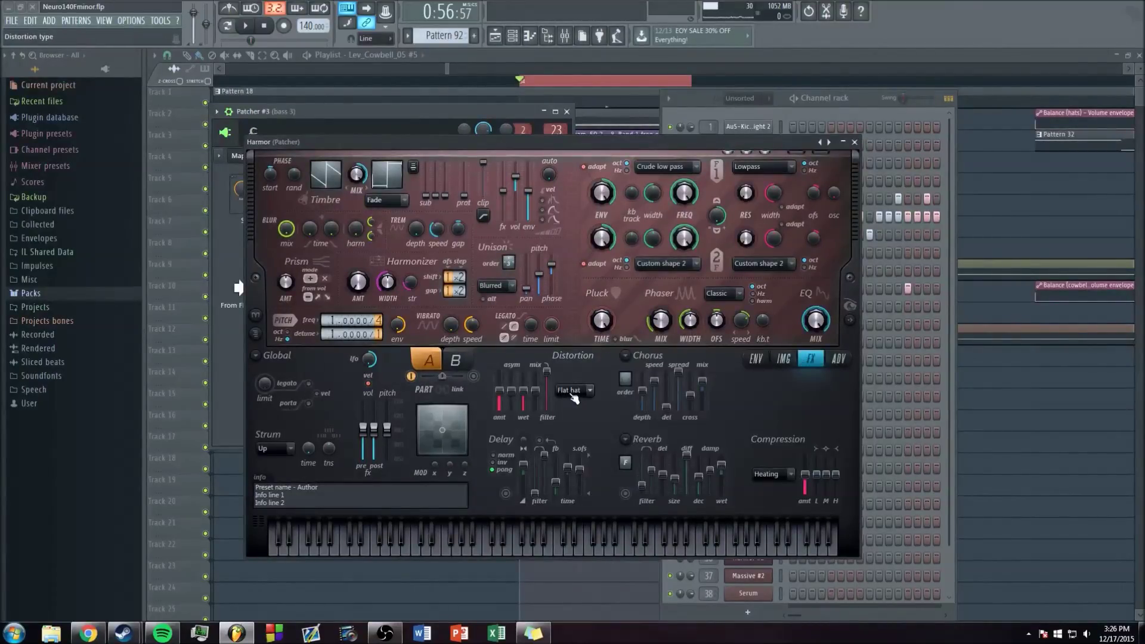
pyautogui.click(756, 359)
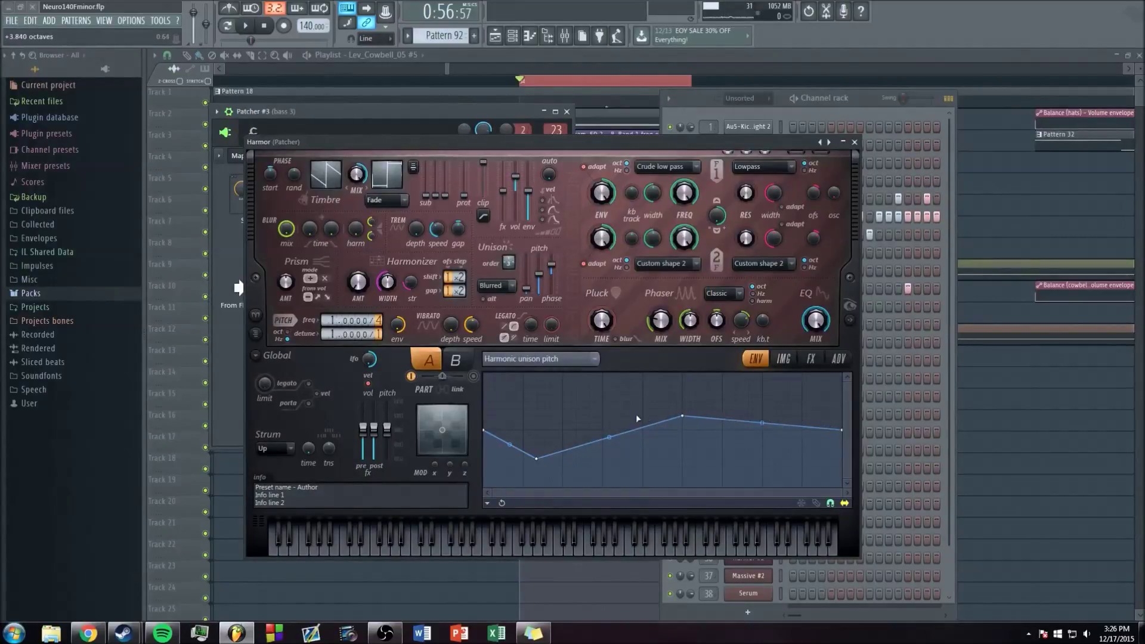
pyautogui.click(592, 359)
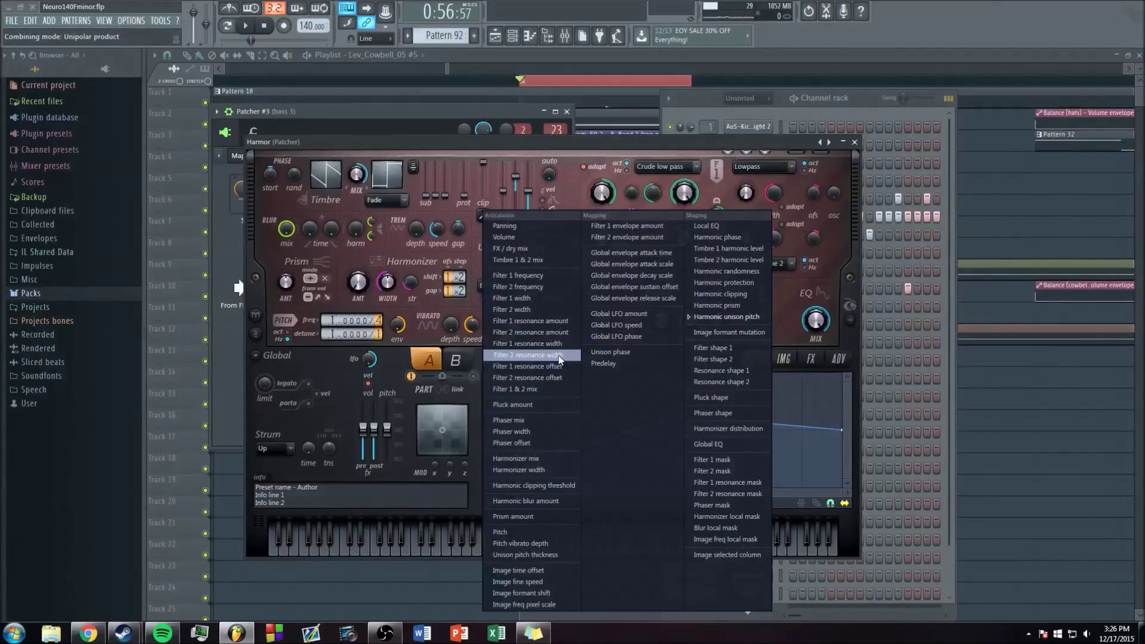
pyautogui.click(435, 151)
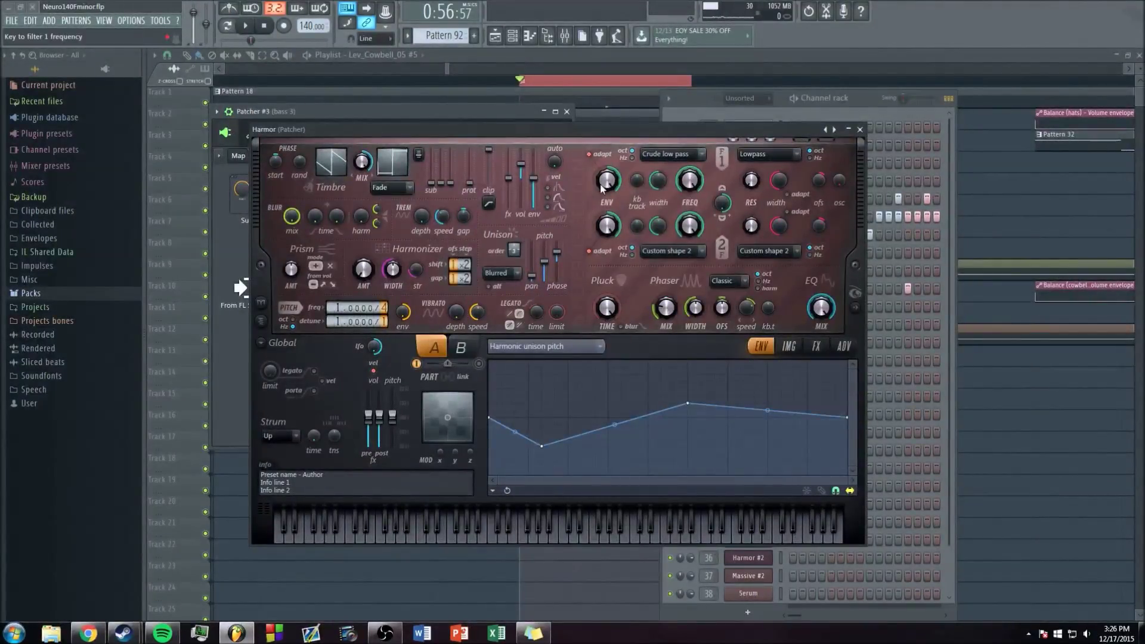
pyautogui.moveTo(750, 139)
pyautogui.mouseDown()
pyautogui.moveTo(727, 132)
pyautogui.moveTo(754, 140)
pyautogui.mouseUp()
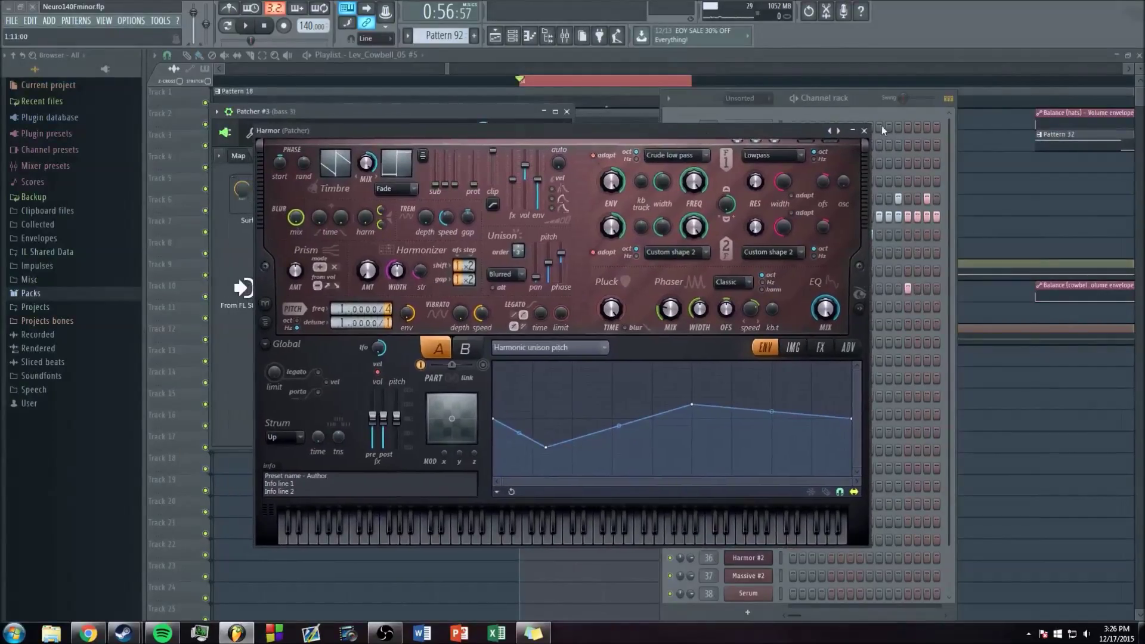
# Step: Close Harmor and Patcher #3, glance at the mixer, and close all remaining windows to return to the playlist
pyautogui.click(864, 131)
pyautogui.moveTo(402, 107); pyautogui.dragTo(442, 83)
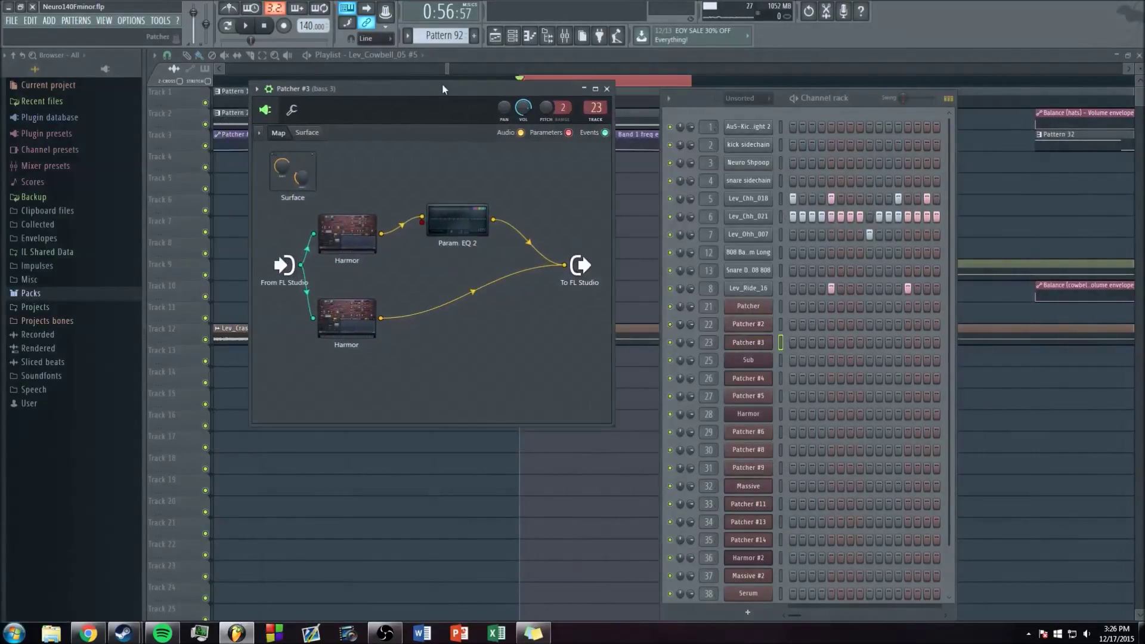
pyautogui.click(607, 88)
pyautogui.press('F9')
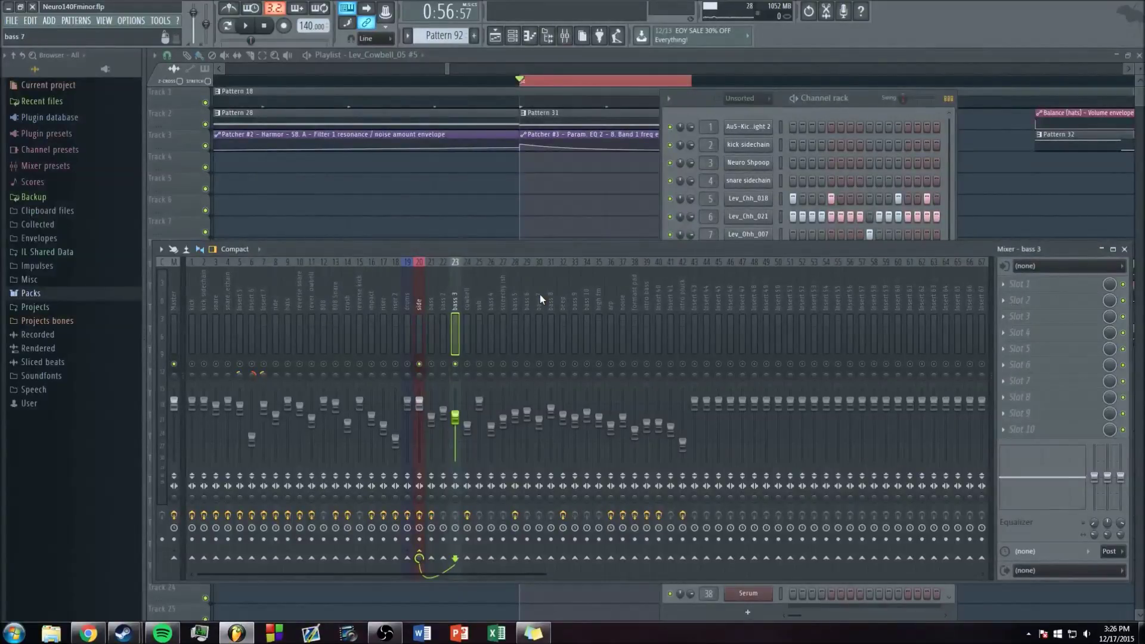
pyautogui.press('F12')
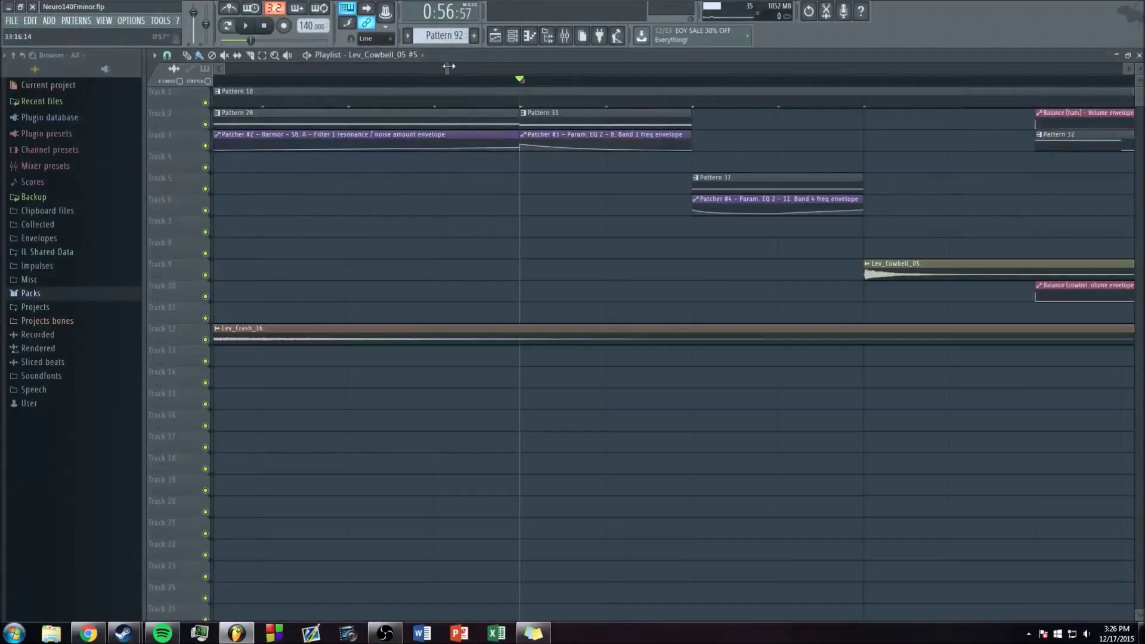
# Step: Select the Pattern 37 range in the playlist and play it
pyautogui.scroll(-2, 674, 352)
pyautogui.press('space')
pyautogui.moveTo(480, 81); pyautogui.dragTo(562, 84)
pyautogui.press('space')
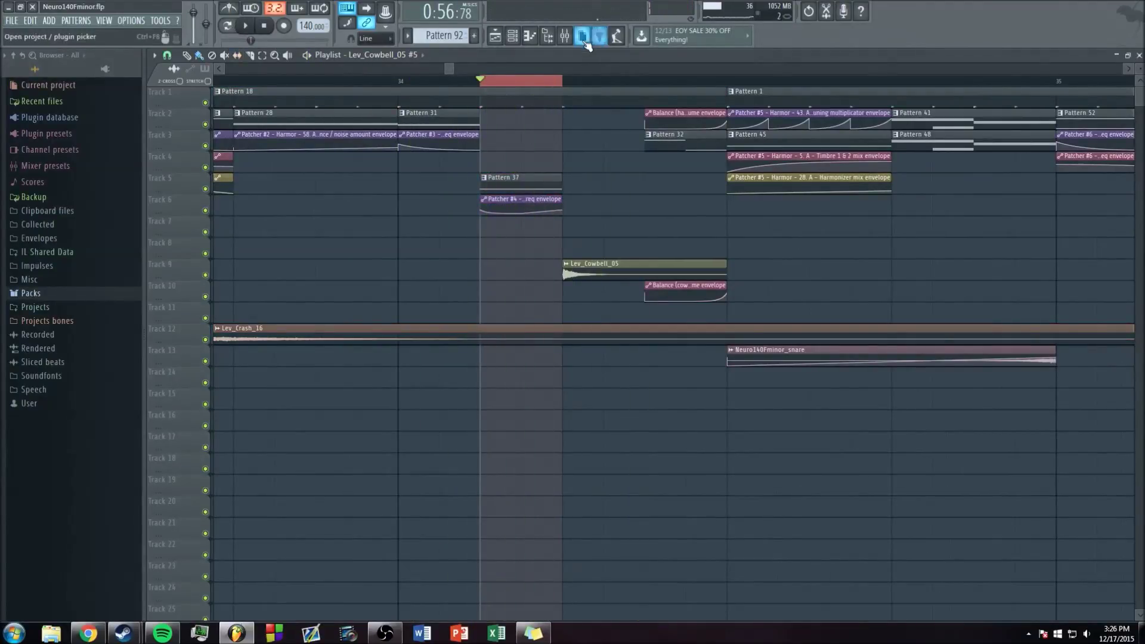
# Step: Solo the bass 4 track in the mixer and play the Pattern 37 range
pyautogui.click(564, 36)
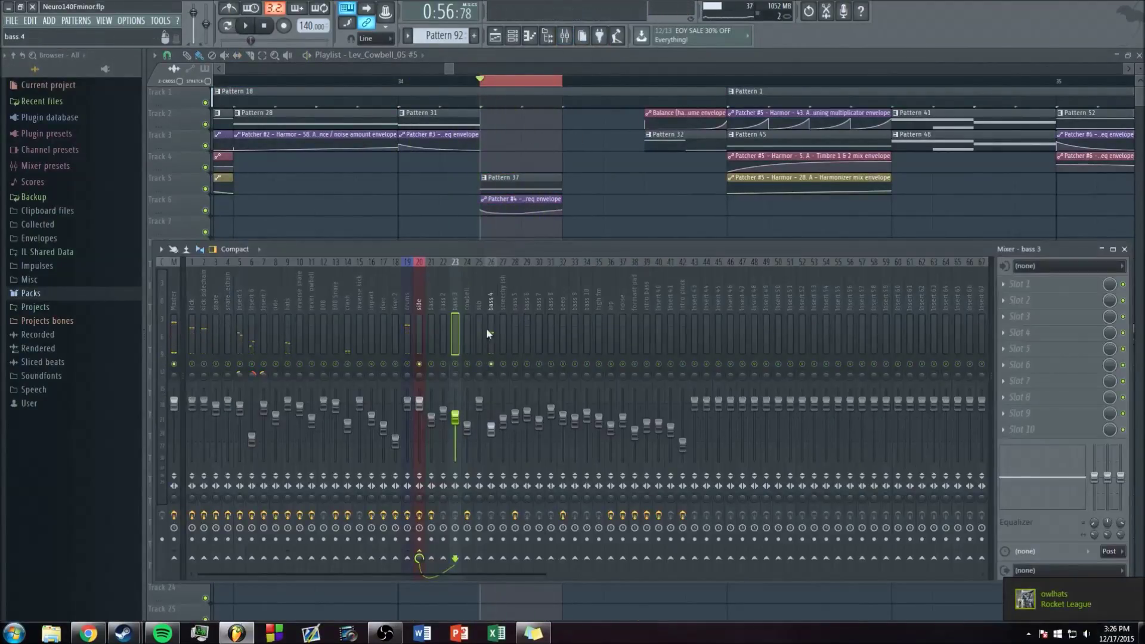
pyautogui.click(492, 299)
pyautogui.press('space')
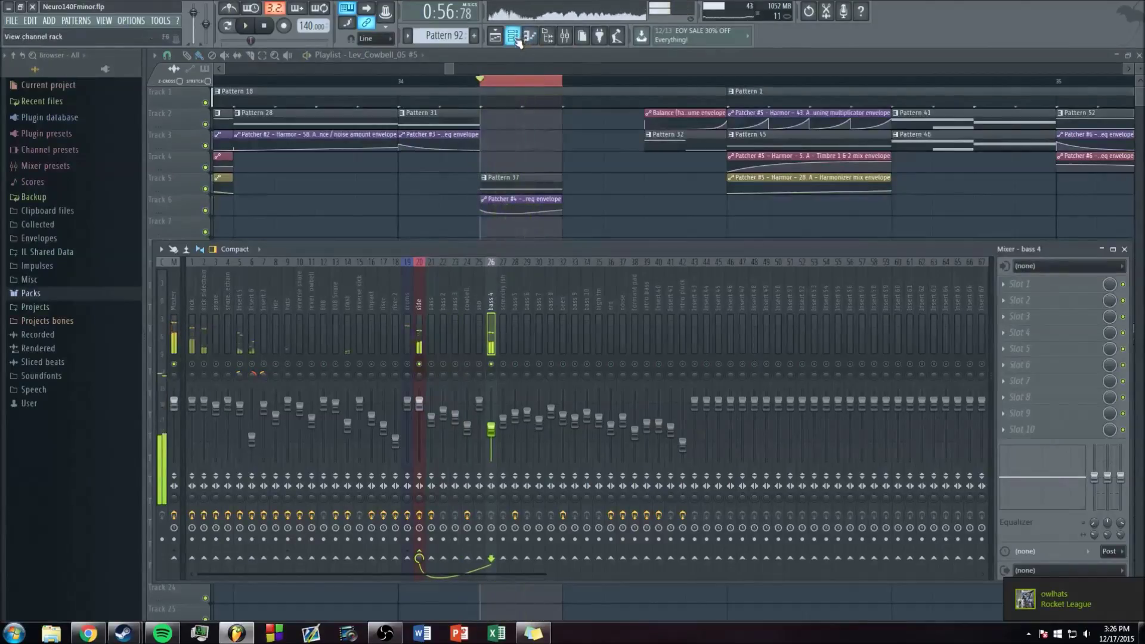
# Step: Stop playback and open the Sytrus synth inside Patcher #4, placing its window over the patch map
pyautogui.press('F6')
pyautogui.press('space')
pyautogui.click(752, 380)
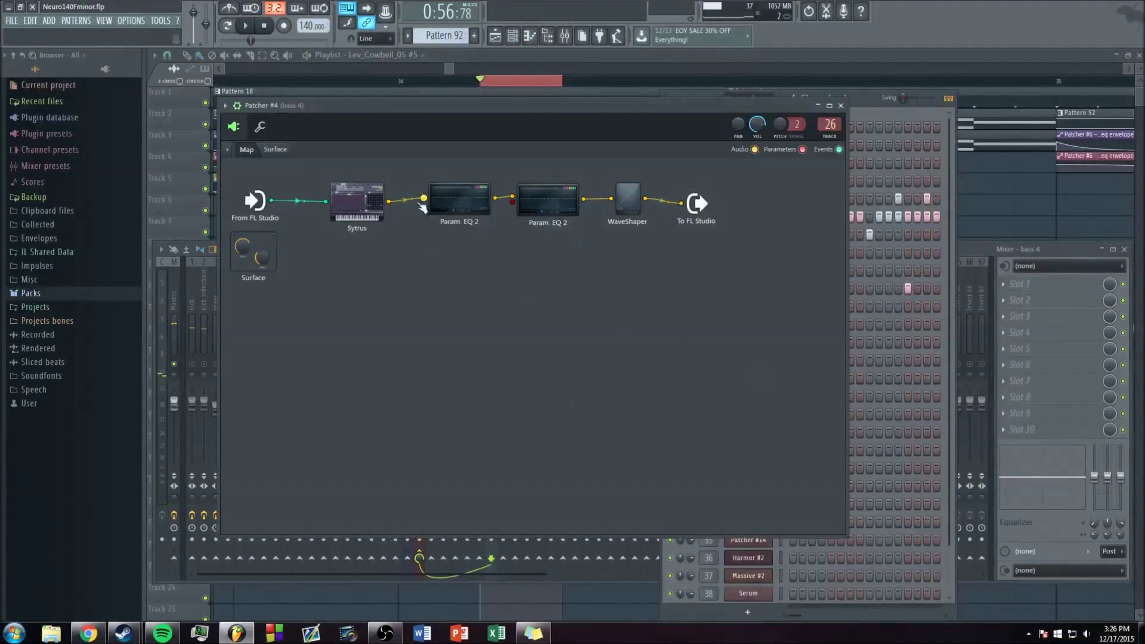
pyautogui.doubleClick(357, 203)
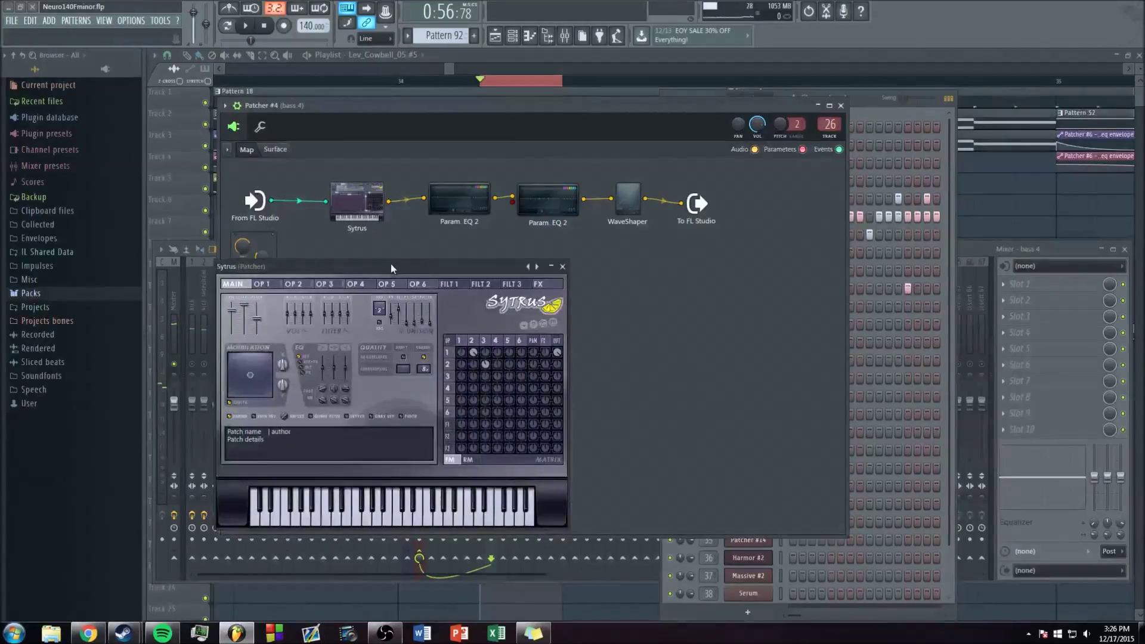
pyautogui.moveTo(393, 266); pyautogui.dragTo(403, 183)
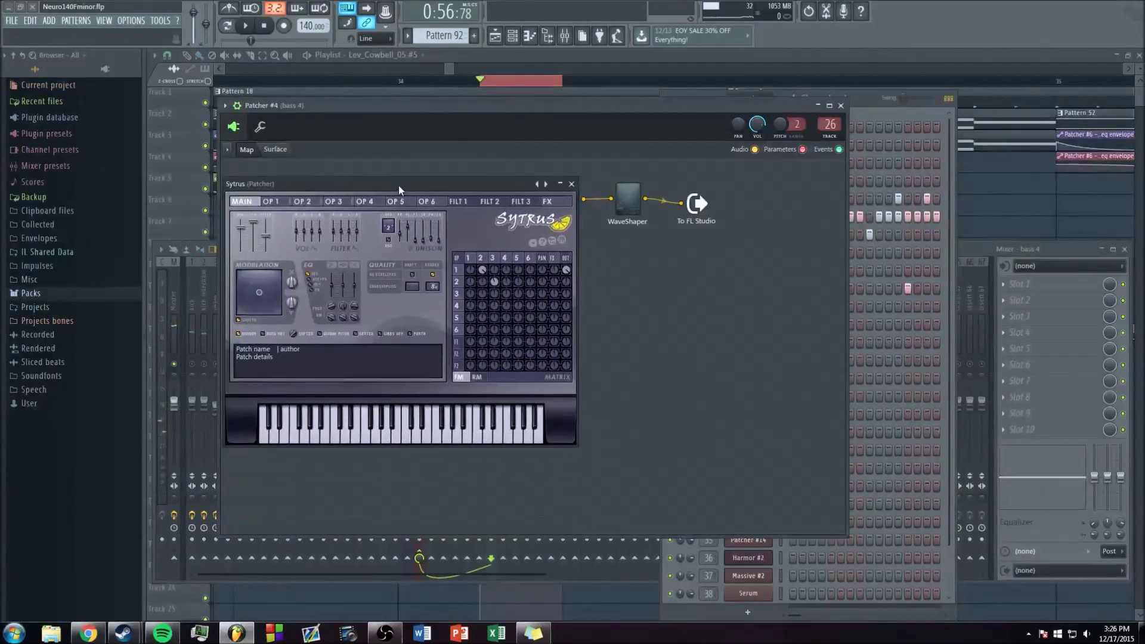
# Step: Examine the oscillator shapes, harmonics and frequency ratios of Sytrus operators 1, 2 and 3
pyautogui.click(482, 258)
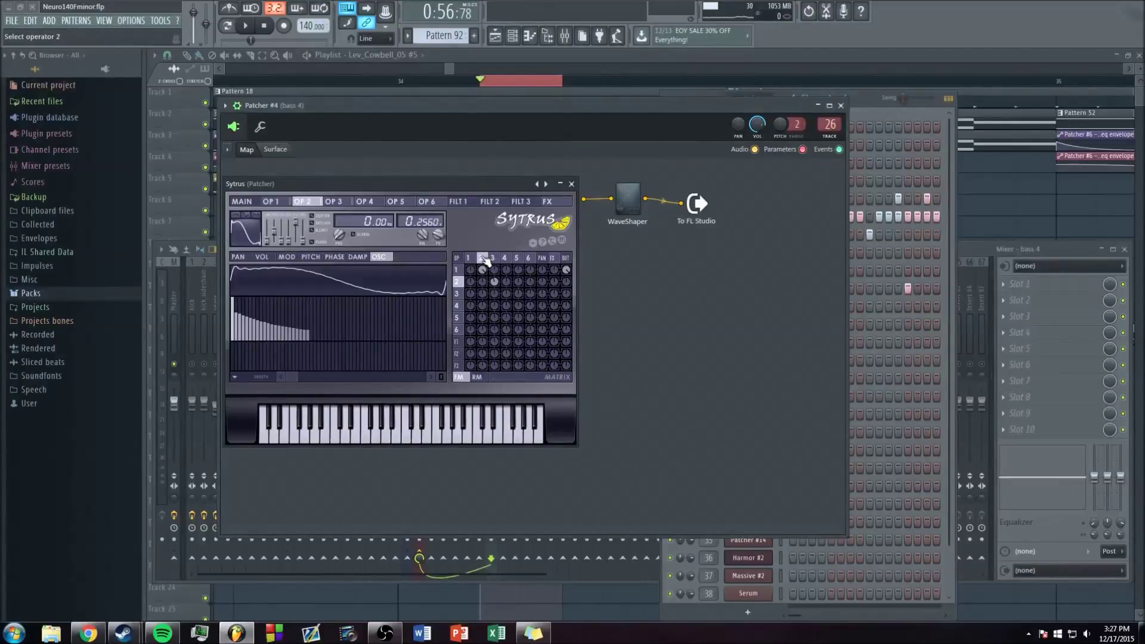
pyautogui.click(470, 258)
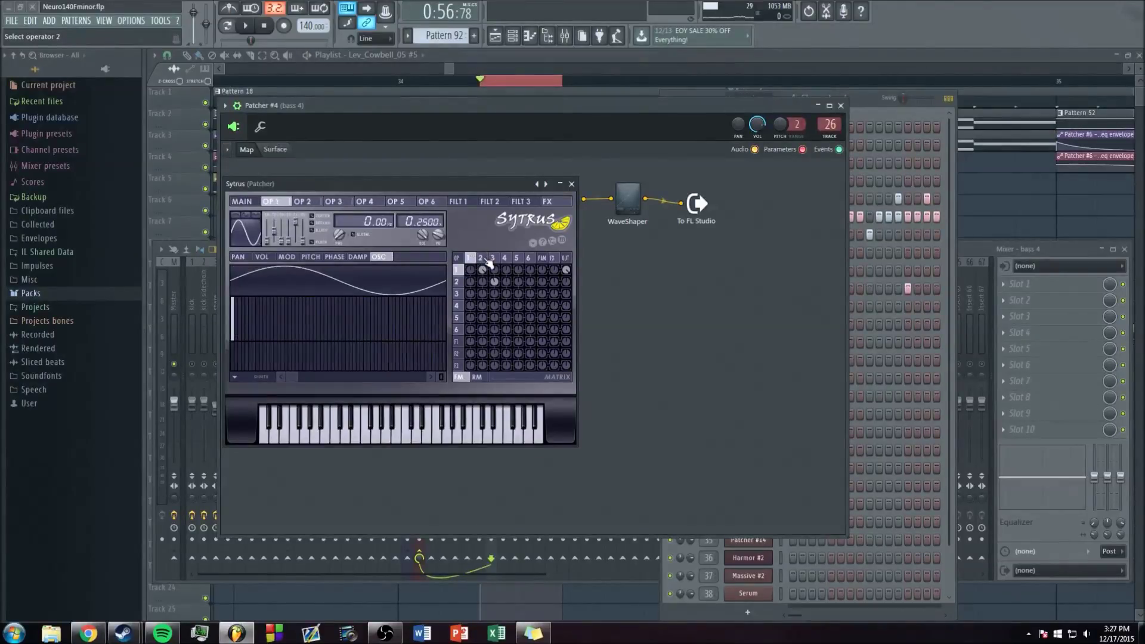
pyautogui.click(482, 258)
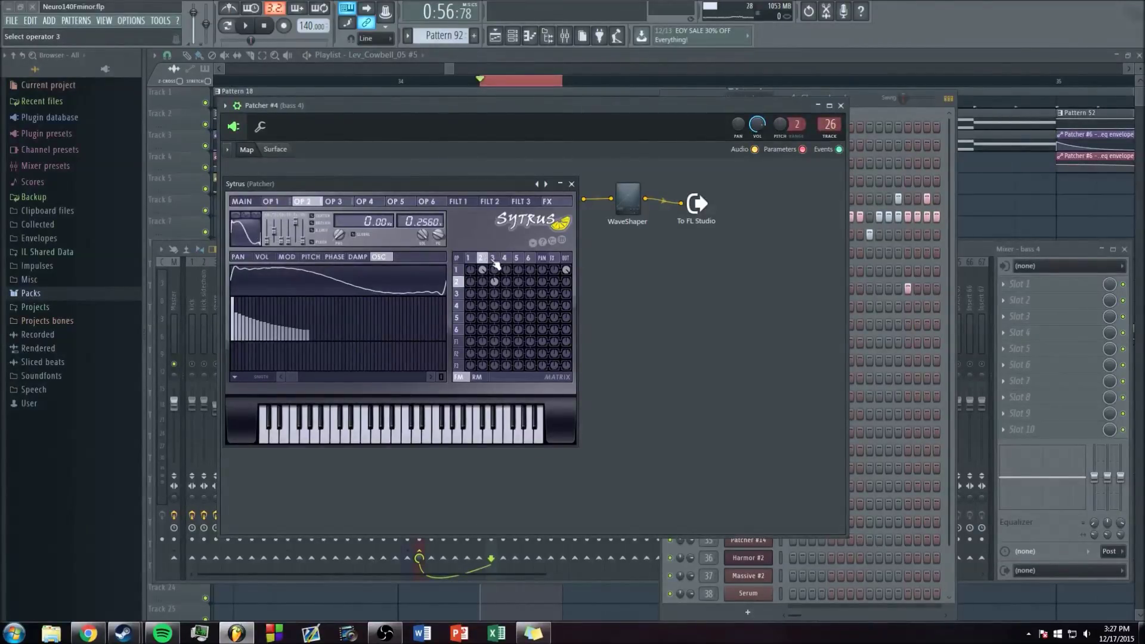
pyautogui.click(494, 258)
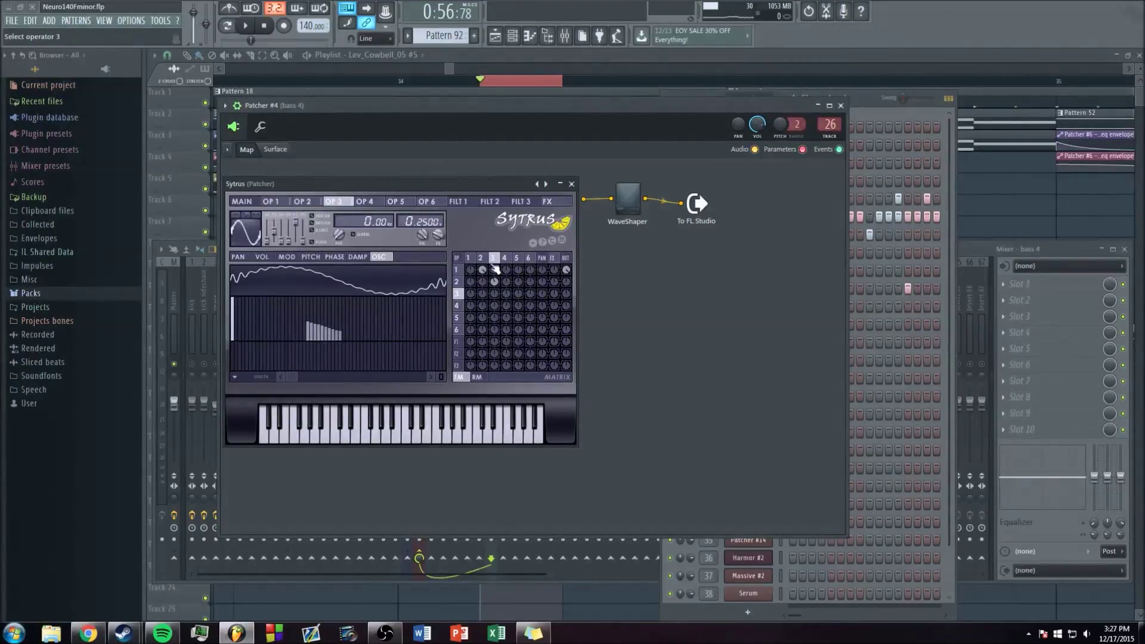
pyautogui.click(482, 259)
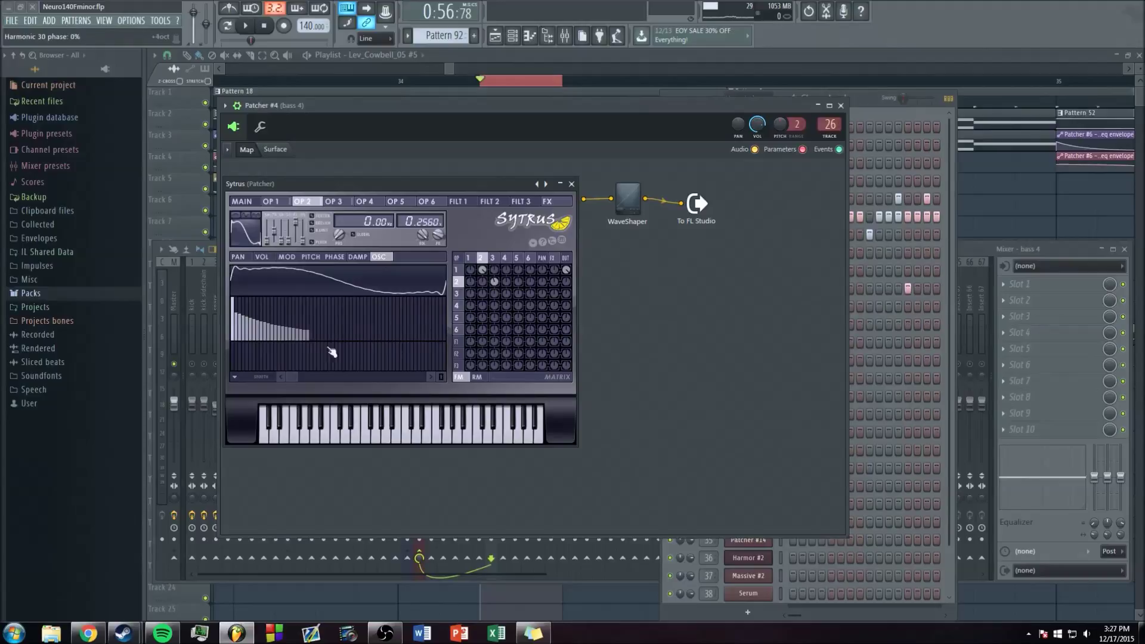
pyautogui.click(476, 257)
pyautogui.click(482, 259)
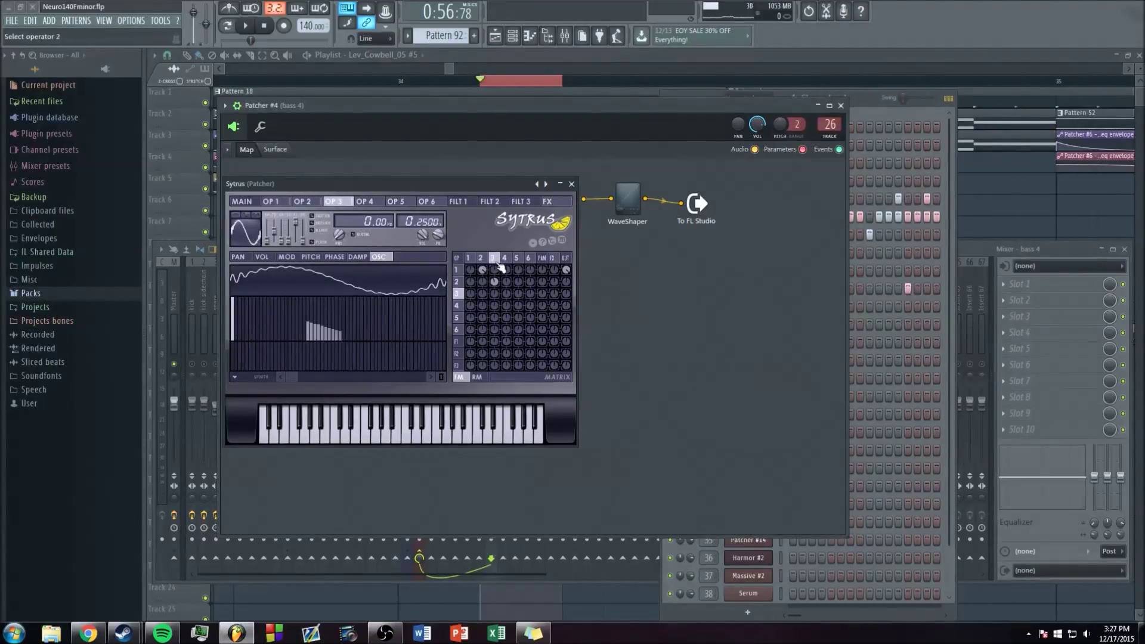
pyautogui.click(493, 259)
pyautogui.click(483, 259)
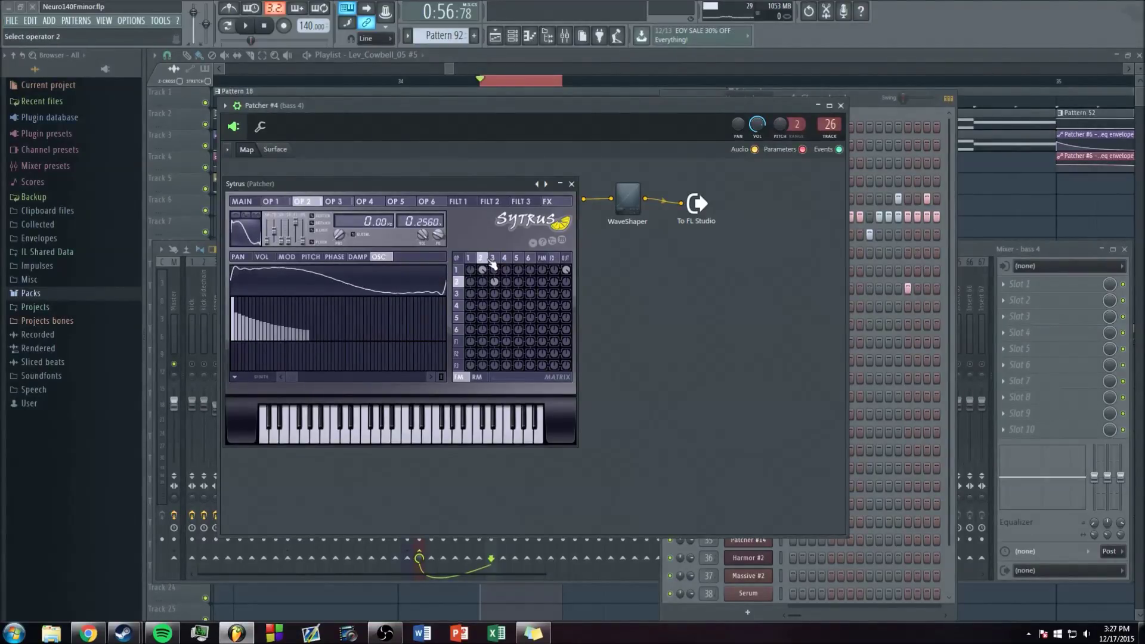
pyautogui.click(482, 260)
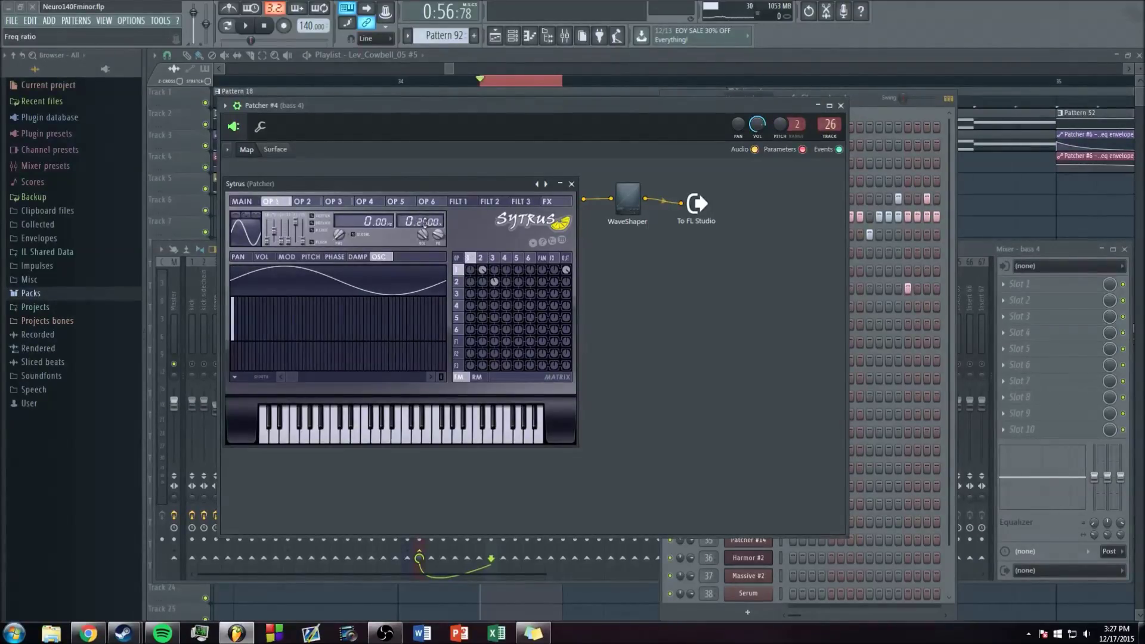
pyautogui.click(482, 258)
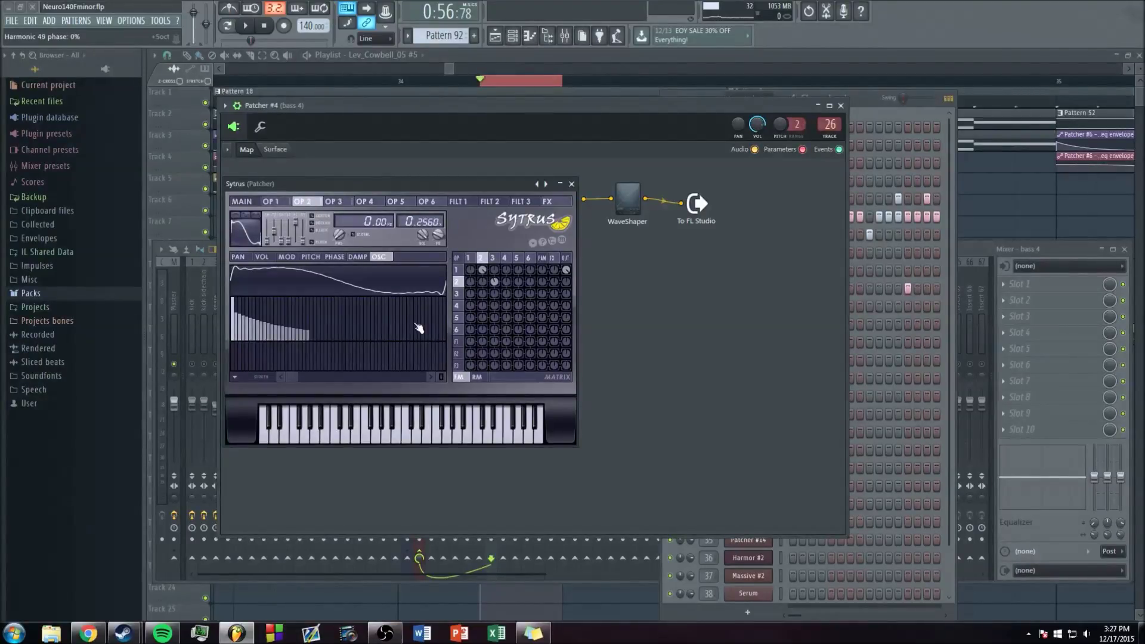
# Step: Audition the bass sound with Sytrus moved below the patch chain and its main page showing, and close the synth
pyautogui.click(361, 434)
pyautogui.moveTo(441, 181); pyautogui.dragTo(567, 242)
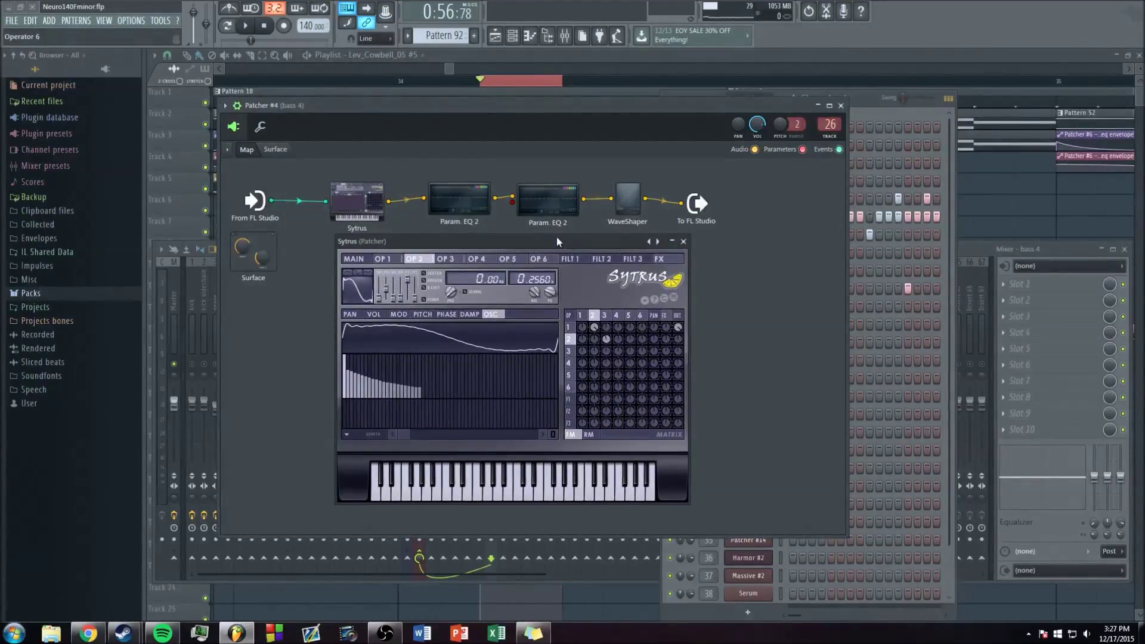
pyautogui.moveTo(563, 245); pyautogui.dragTo(572, 237)
pyautogui.click(365, 251)
pyautogui.scroll(-1, 374, 253)
pyautogui.scroll(1, 374, 254)
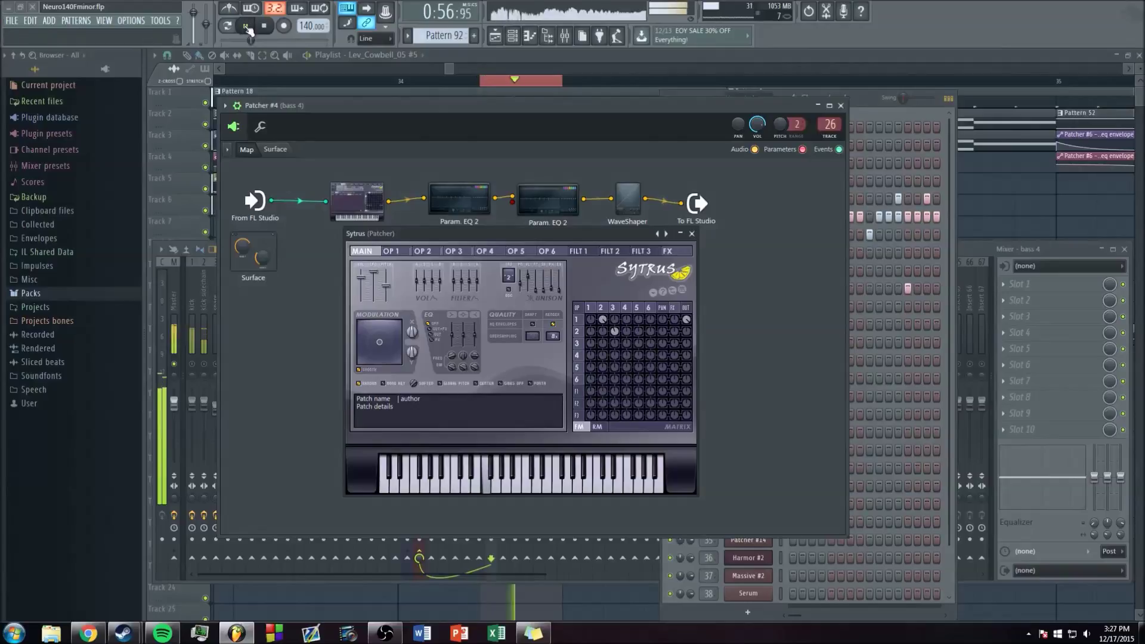
pyautogui.scroll(-1, 449, 261)
pyautogui.scroll(1, 448, 261)
pyautogui.click(692, 233)
# Step: Inspect the low-cut curve in the first Param. EQ 2 after Sytrus and close the equalizer
pyautogui.click(459, 200)
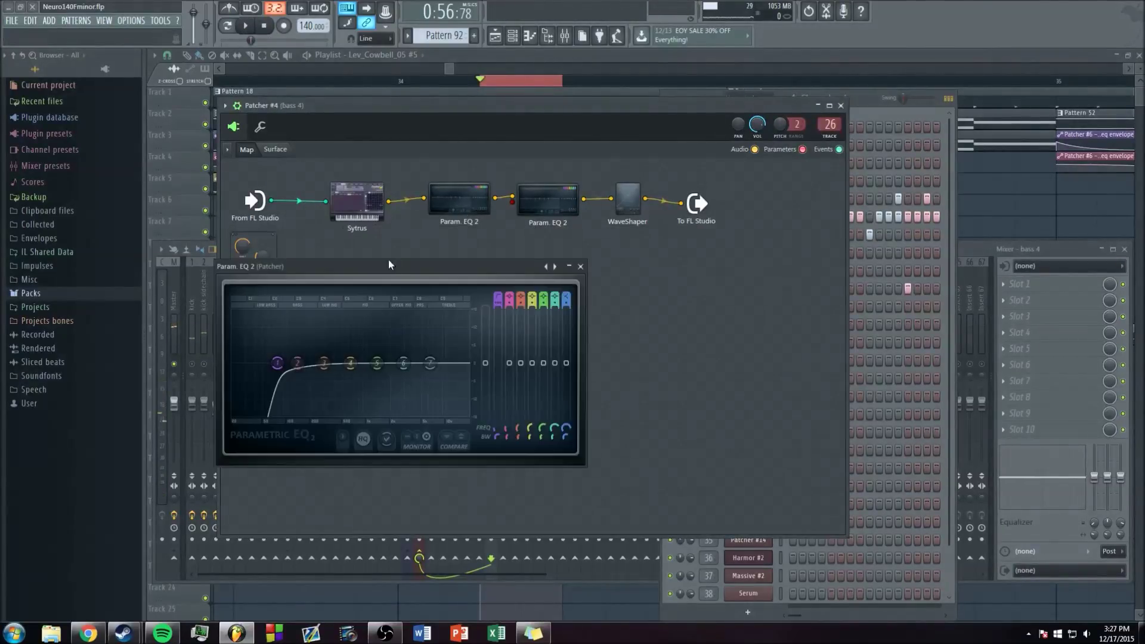
pyautogui.click(581, 267)
pyautogui.click(451, 215)
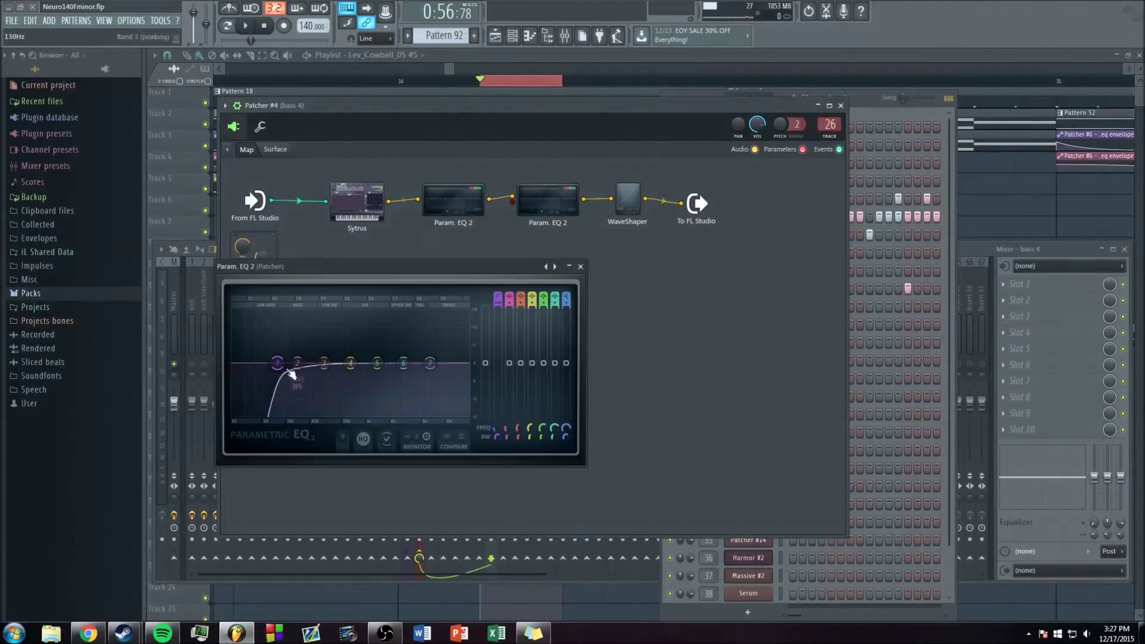
pyautogui.click(245, 25)
pyautogui.click(264, 27)
pyautogui.click(581, 266)
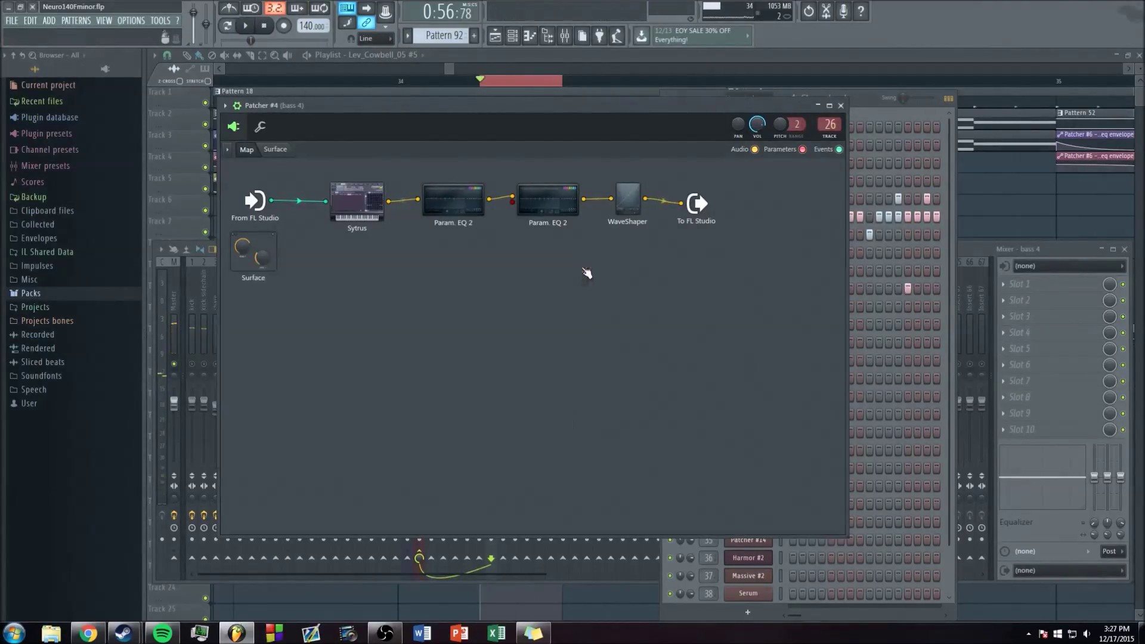
# Step: Play the loop while watching the automated notch in the second Param. EQ 2, and close the equalizer
pyautogui.click(545, 212)
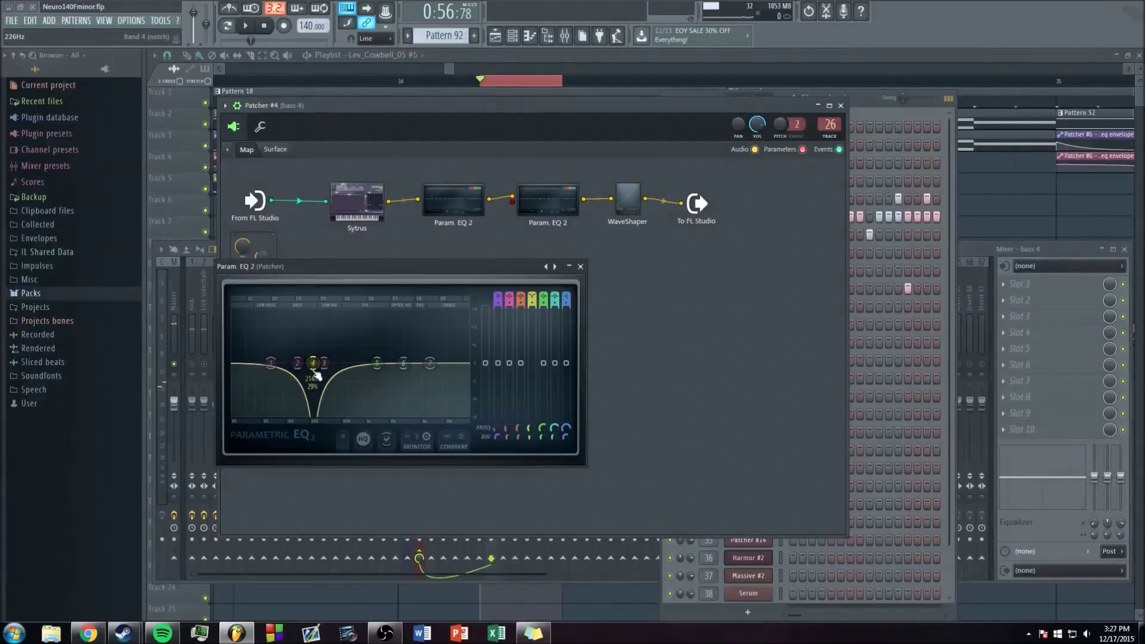
pyautogui.click(245, 26)
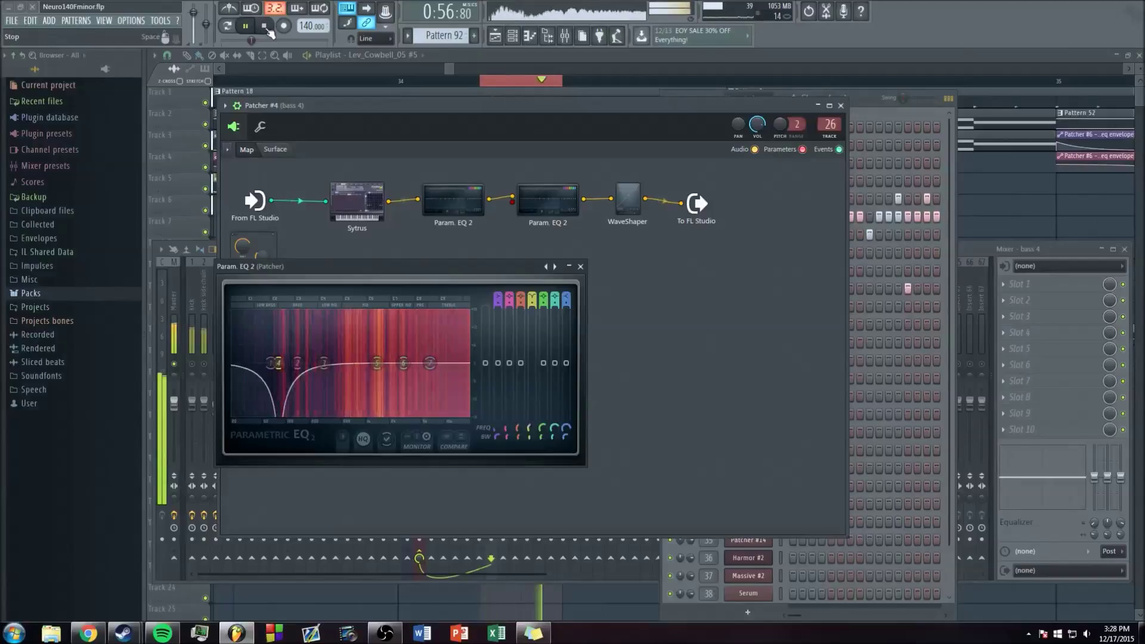
pyautogui.press('space')
pyautogui.click(581, 267)
# Step: Inspect the WaveShaper curve at the end of the chain and close Patcher #4
pyautogui.click(631, 206)
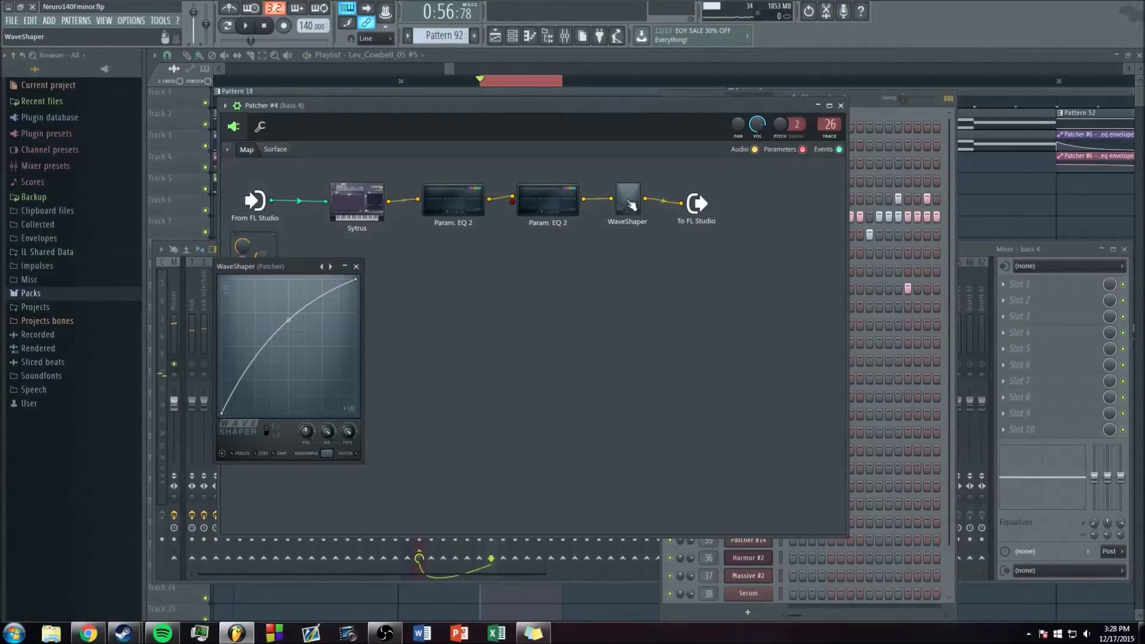
pyautogui.click(356, 266)
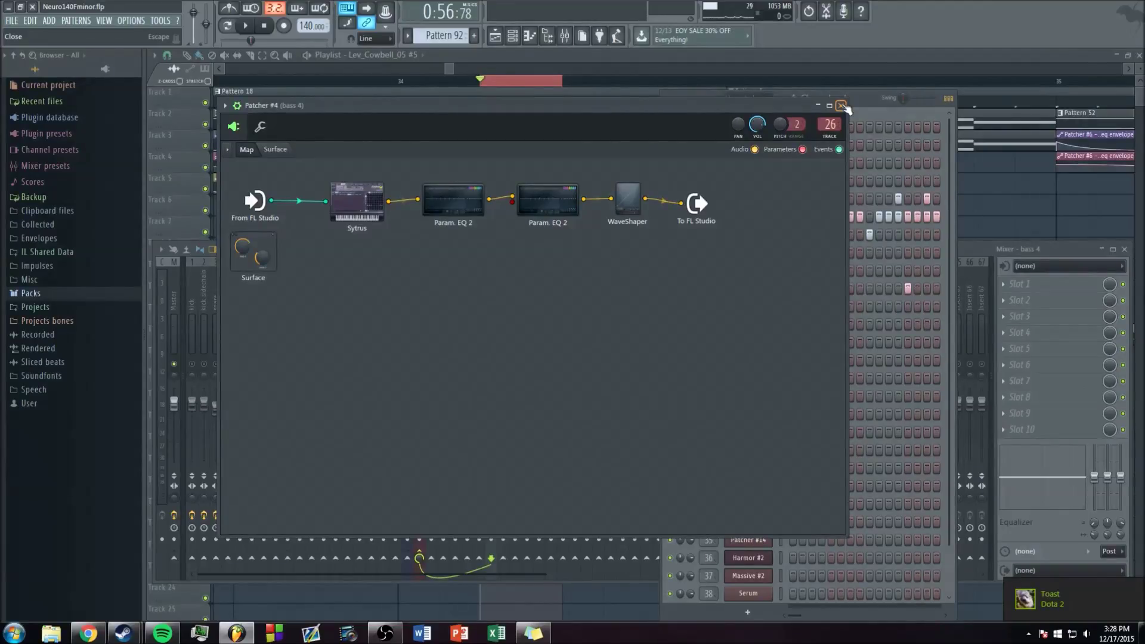
pyautogui.click(842, 106)
# Step: Clear the playlist's time selection and briefly play the arrangement from bar 34
pyautogui.doubleClick(442, 62)
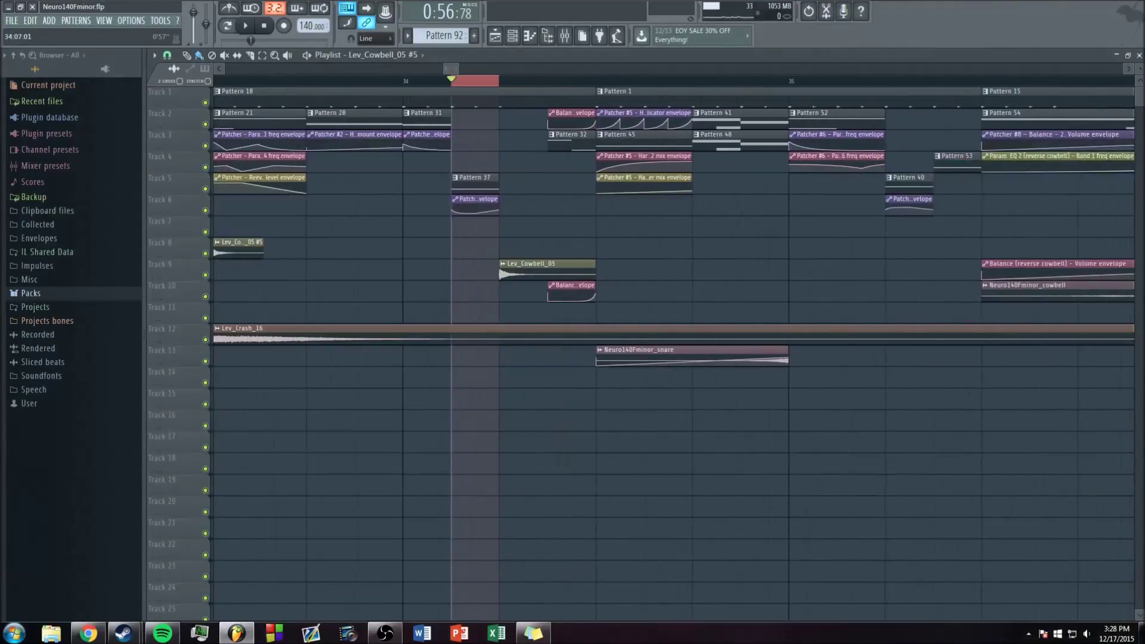
pyautogui.scroll(-2, 446, 67)
pyautogui.press('space')
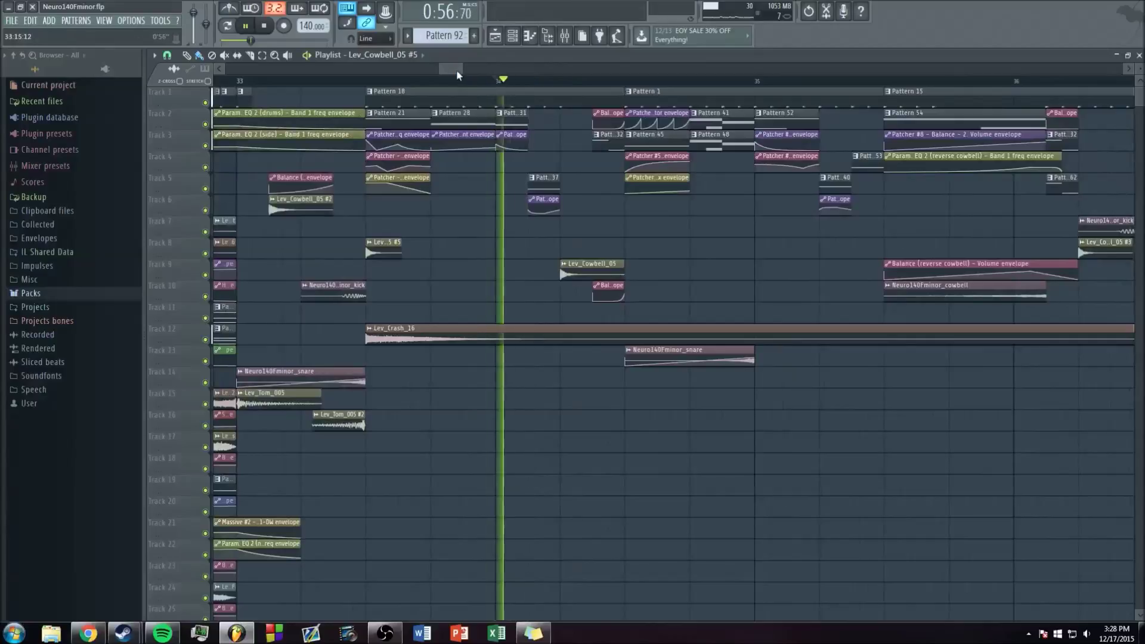
pyautogui.press('space')
pyautogui.click(565, 36)
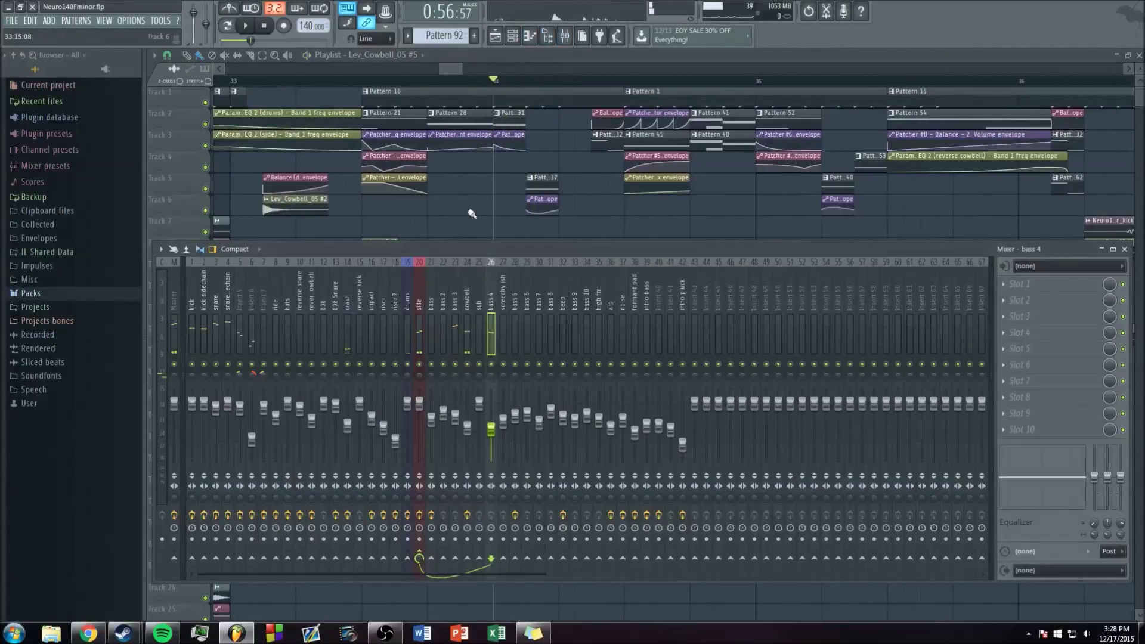
pyautogui.press('F9')
# Step: Audition the playlist from Pattern 31 into Pattern 37 with the clips enlarged
pyautogui.press('space')
pyautogui.press('space')
pyautogui.scroll(3, 471, 79)
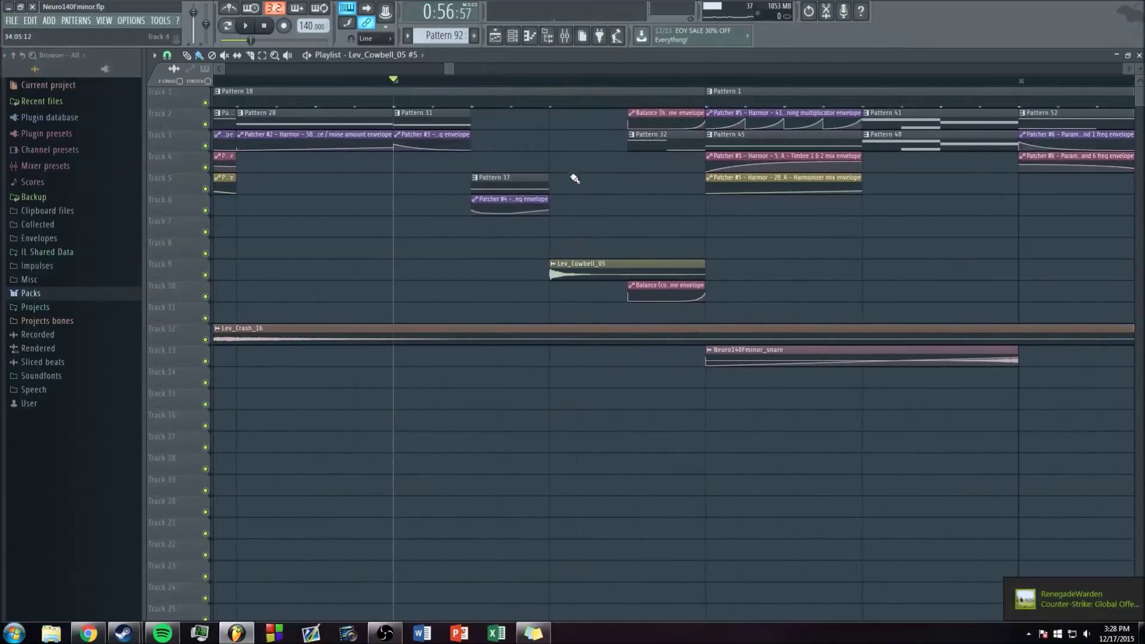
pyautogui.press('space')
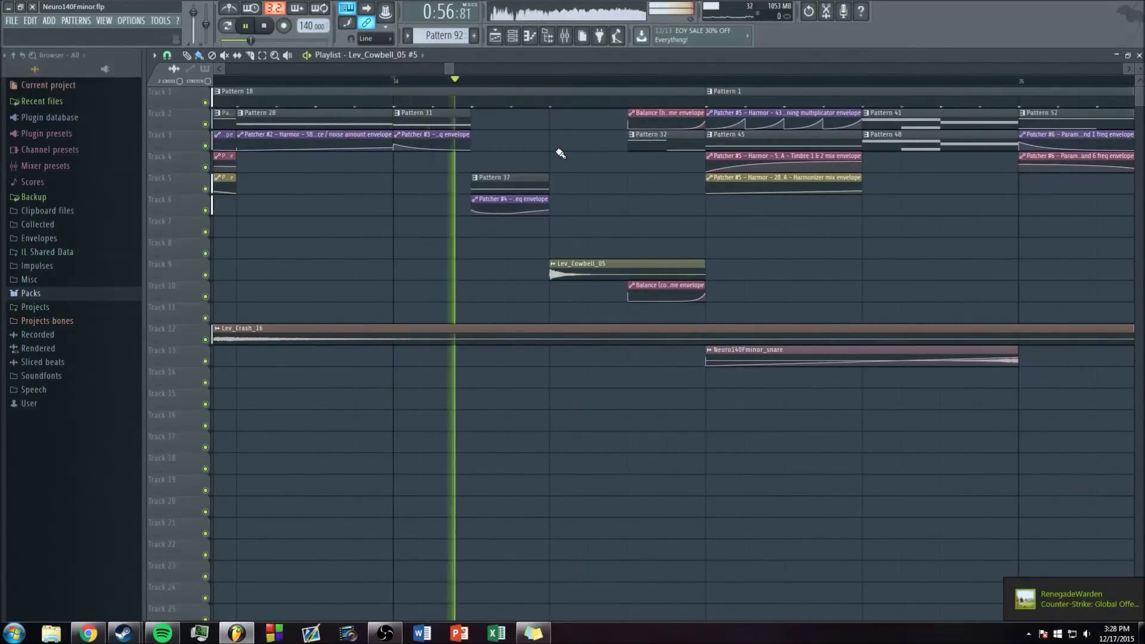
pyautogui.press('space')
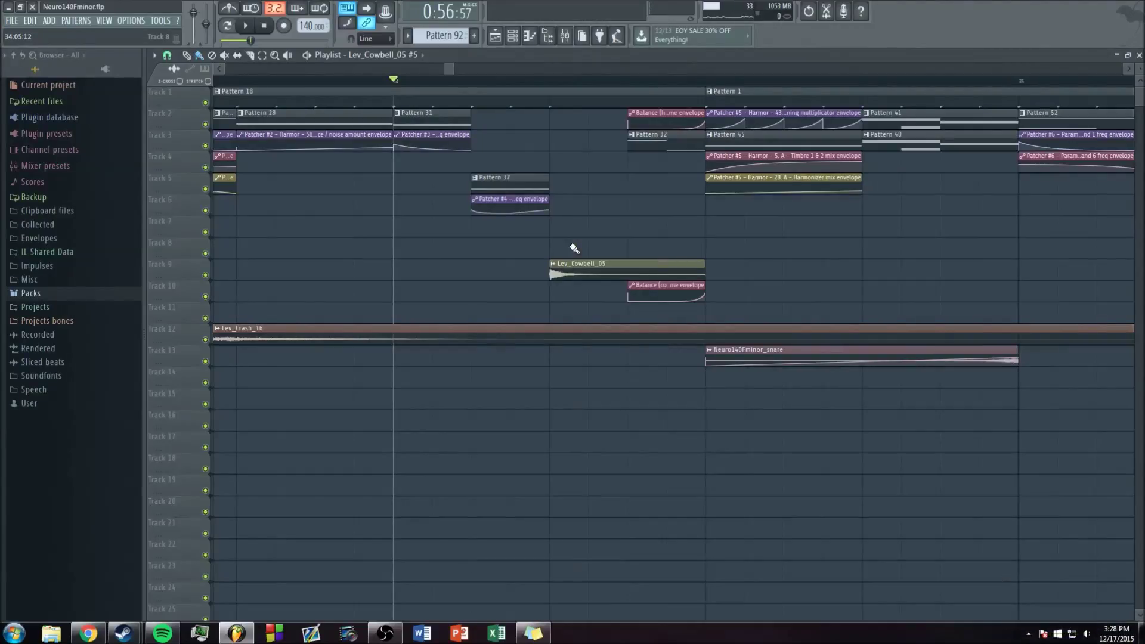
# Step: View Pattern 18's kick notes in the piano roll and return to the playlist
pyautogui.scroll(-2, 485, 71)
pyautogui.click(493, 99)
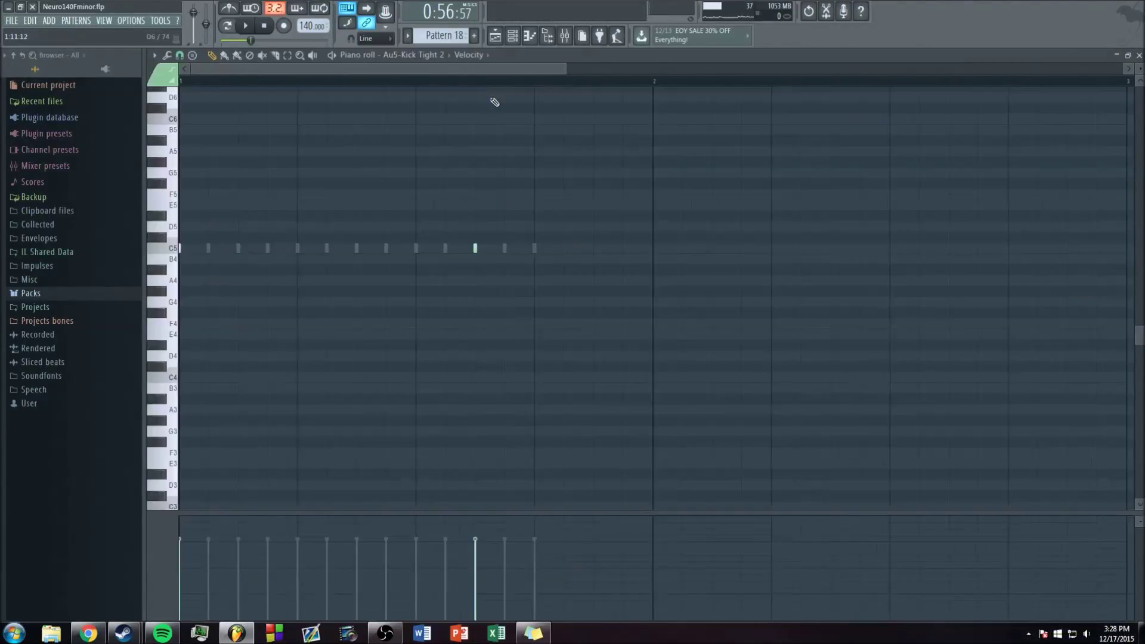
pyautogui.click(1140, 56)
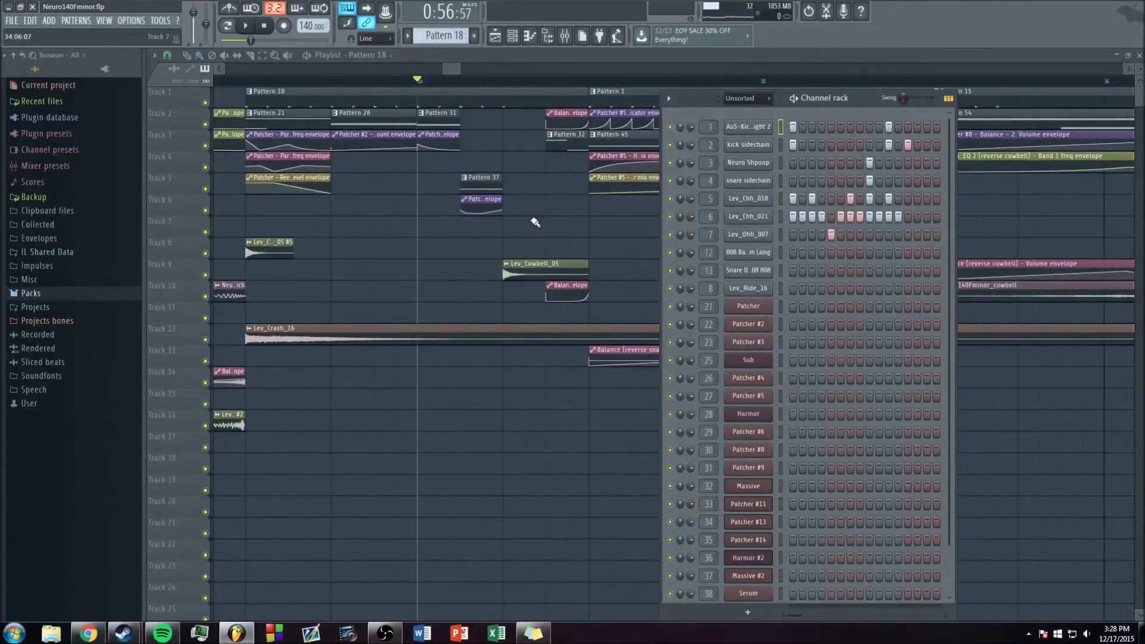
# Step: Replay the passage from bar 34 past Pattern 37 and hide the channel rack to uncover the playlist
pyautogui.press('space')
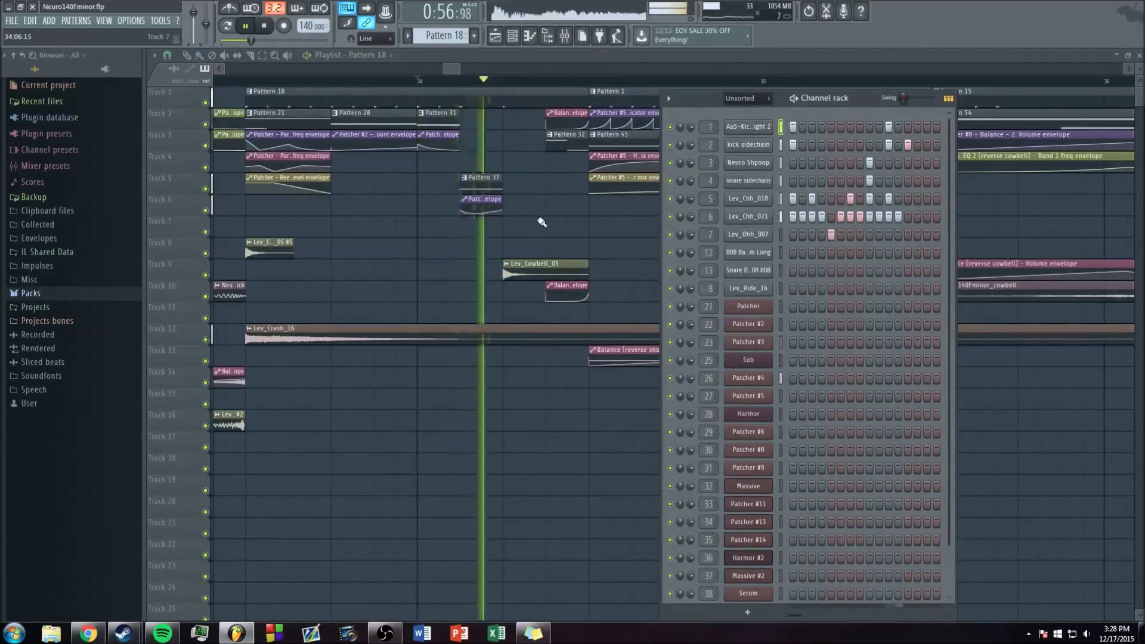
pyautogui.press('space')
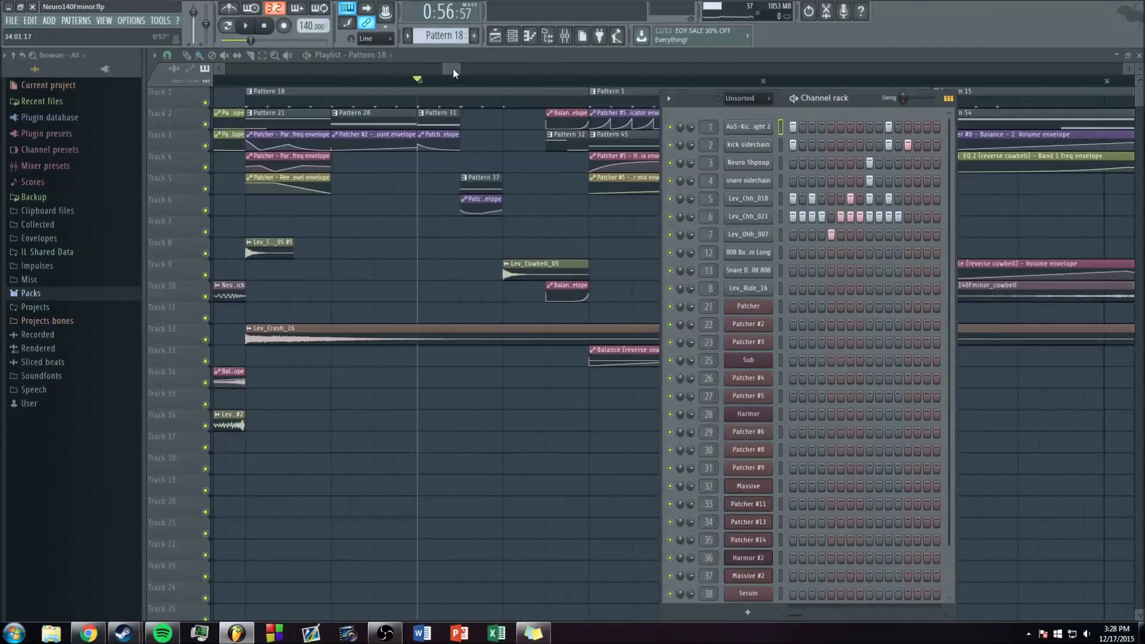
pyautogui.click(453, 67)
pyautogui.scroll(-2, 453, 67)
pyautogui.click(564, 40)
pyautogui.click(563, 39)
pyautogui.scroll(2, 449, 70)
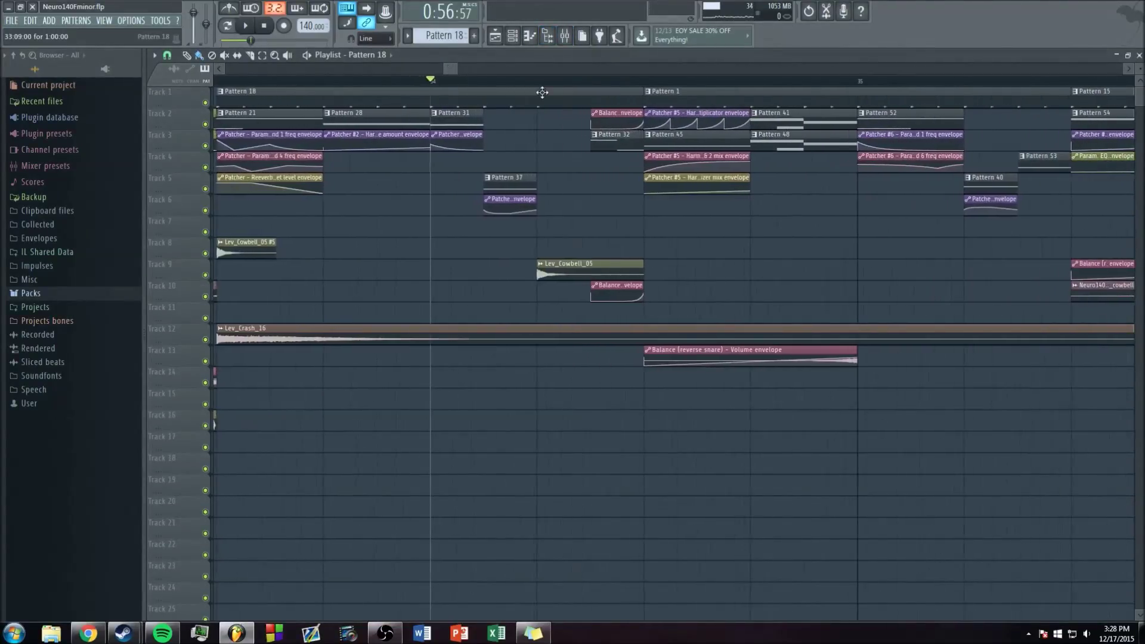
pyautogui.press('space')
pyautogui.press('space')
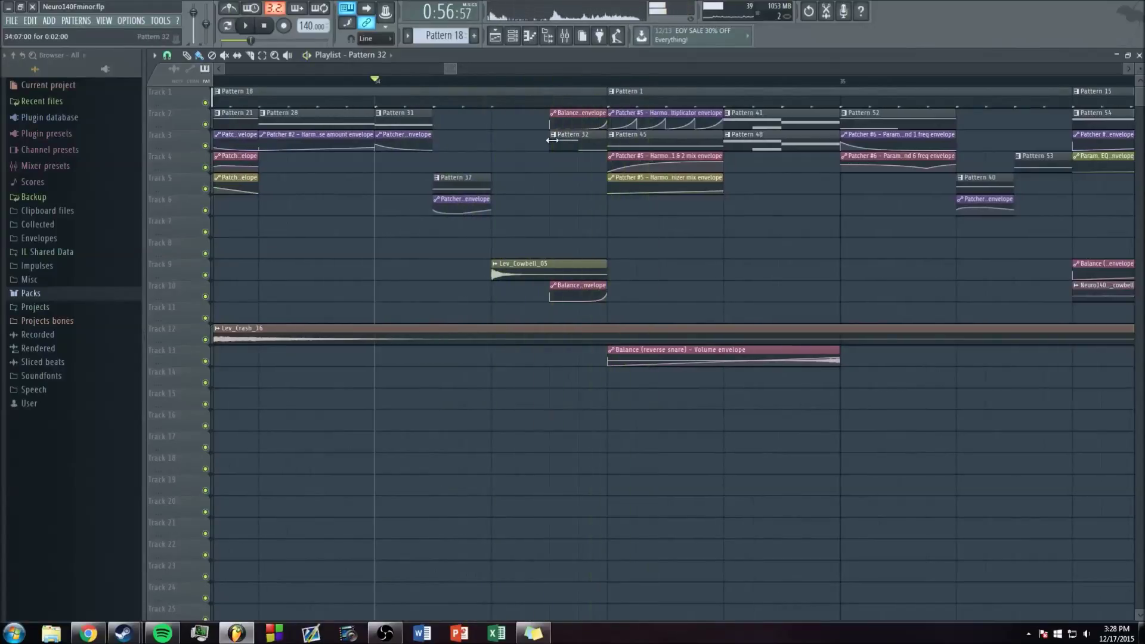
# Step: Open Pattern 32's notes in the piano roll and bring up the Sub channel's synth
pyautogui.doubleClick(569, 134)
pyautogui.click(547, 36)
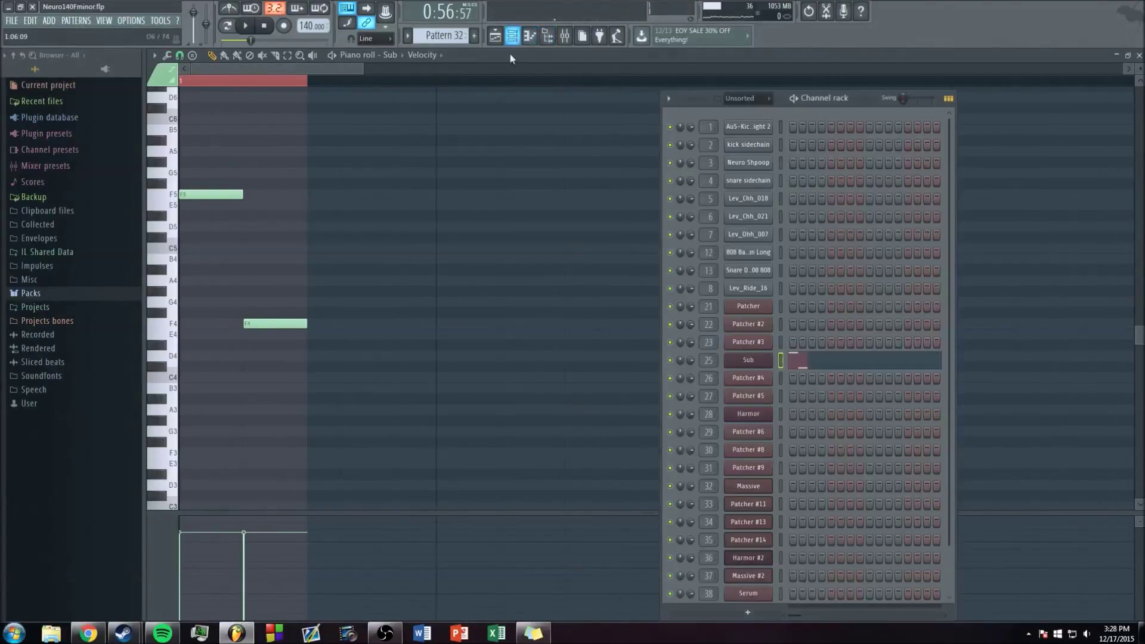
pyautogui.click(751, 360)
pyautogui.moveTo(535, 201); pyautogui.dragTo(552, 138)
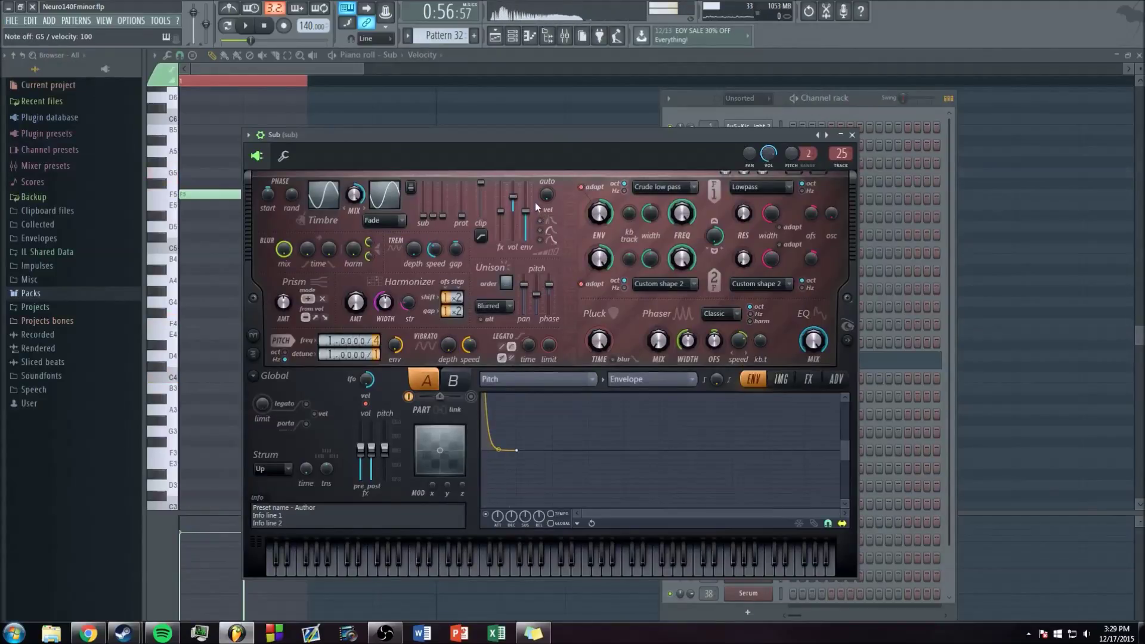
# Step: Inspect the Sub synth's effects and envelope pages and its mixer track's slots, and close the synth
pyautogui.moveTo(536, 139); pyautogui.dragTo(528, 99)
pyautogui.click(810, 342)
pyautogui.click(755, 342)
pyautogui.click(566, 39)
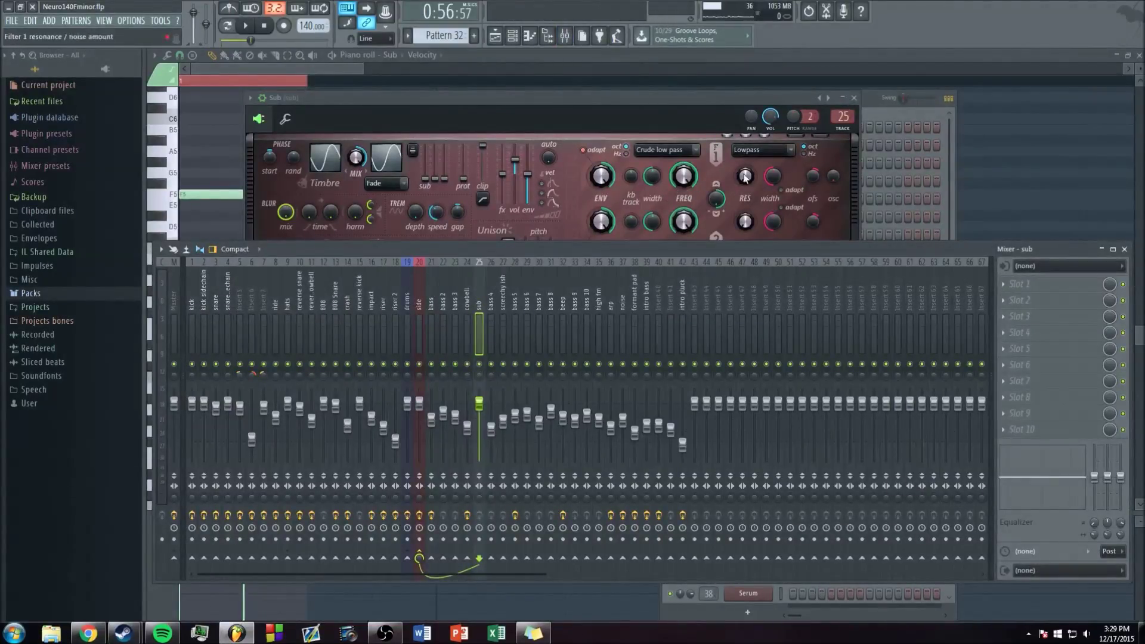
pyautogui.click(854, 97)
pyautogui.click(266, 64)
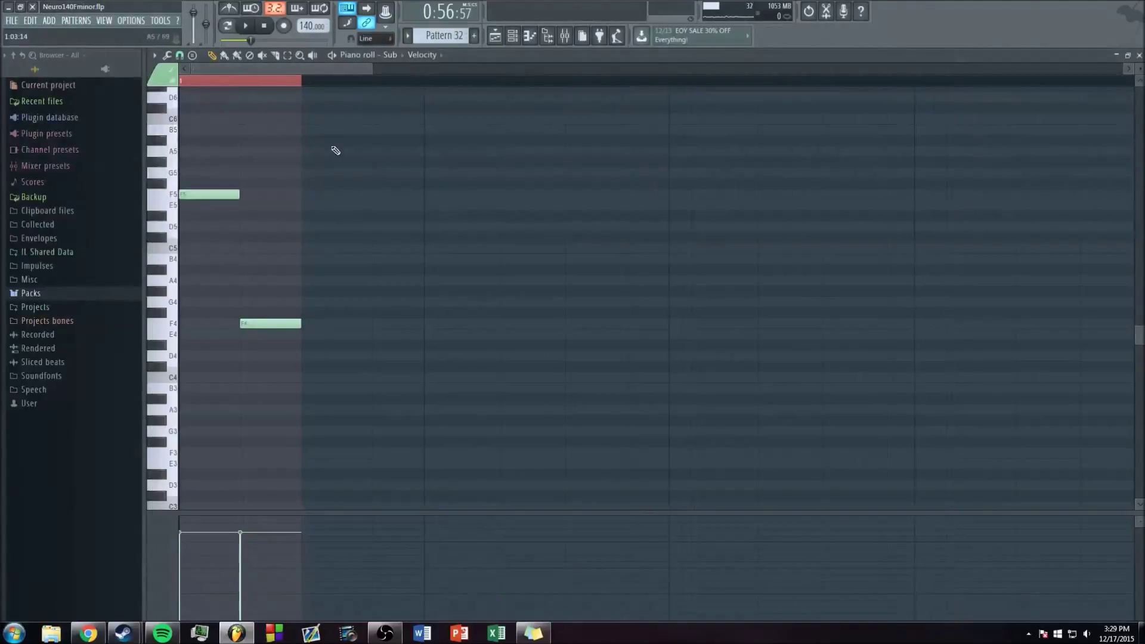
# Step: Return to the playlist and audition the passage from bar 34 through the Pattern 32 clip
pyautogui.press('F5')
pyautogui.click(438, 71)
pyautogui.press('space')
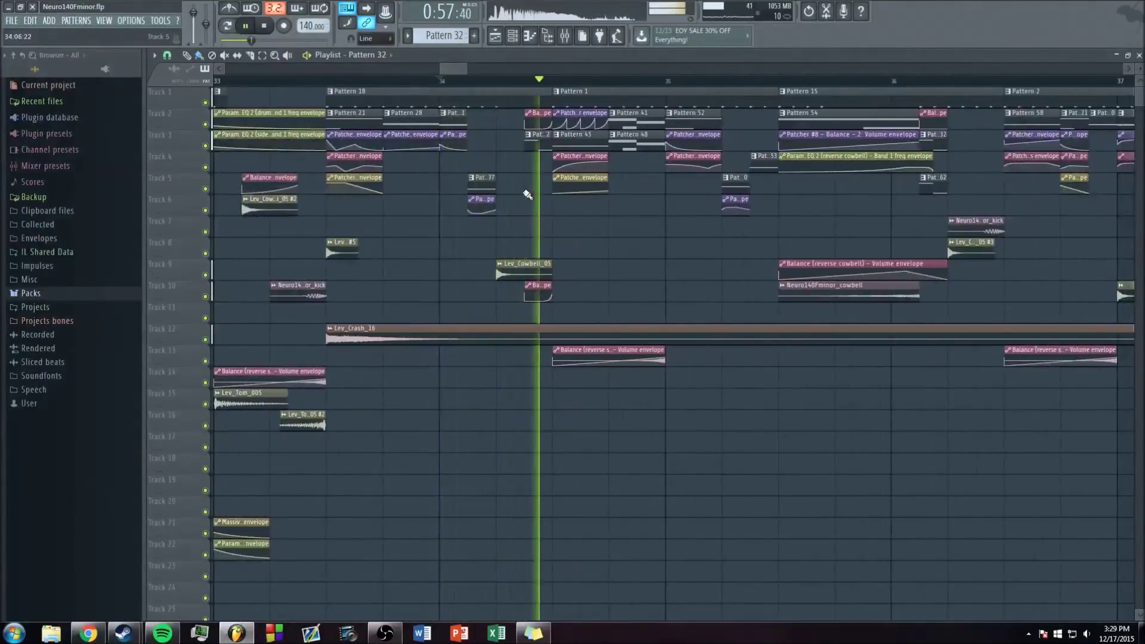
pyautogui.press('space')
pyautogui.scroll(2, 456, 70)
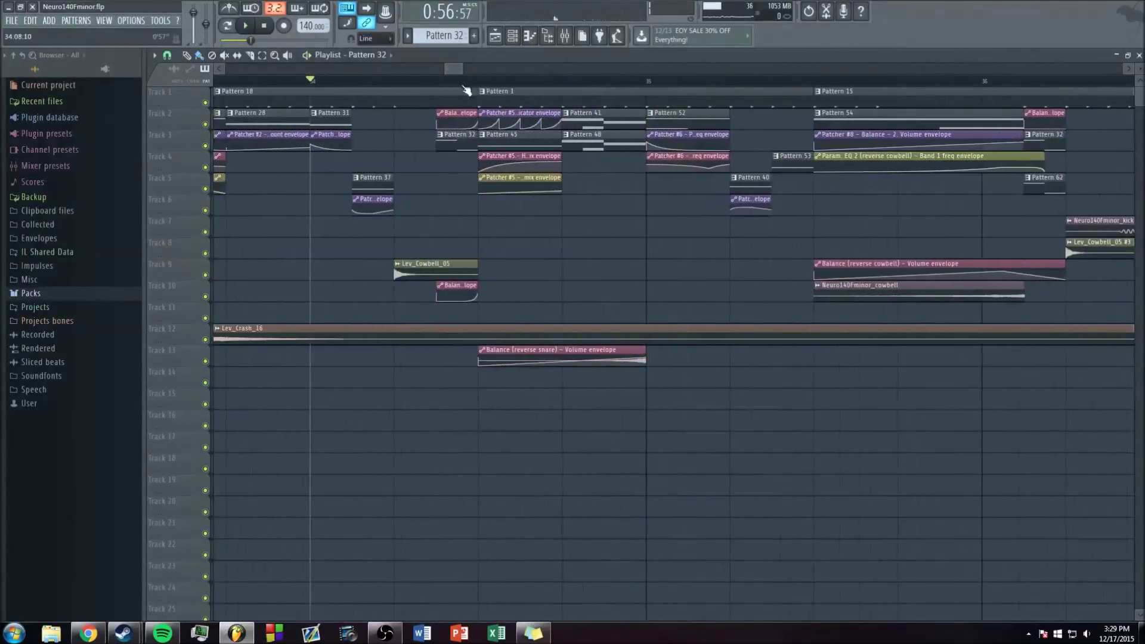
# Step: Select the Pattern 45 span in the playlist and play it with the screechy ish mixer track soloed
pyautogui.moveTo(479, 80); pyautogui.dragTo(562, 80)
pyautogui.click(564, 36)
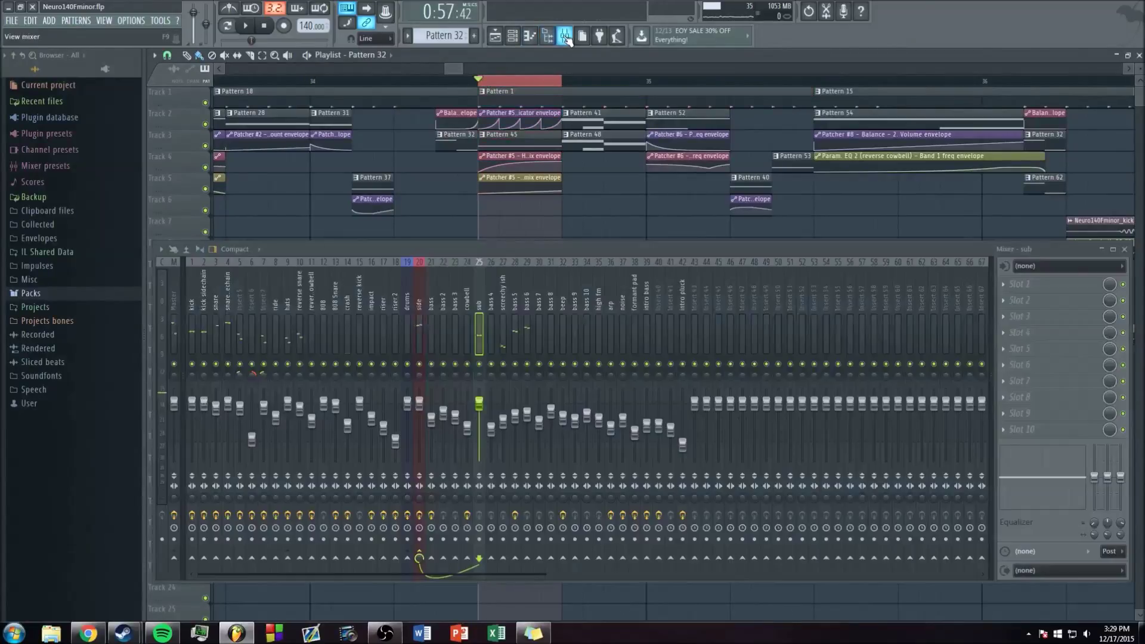
pyautogui.click(503, 280)
pyautogui.press('space')
# Step: Open the Patcher #5 channel from the channel rack and take a look at its lower Harmor synth
pyautogui.click(513, 36)
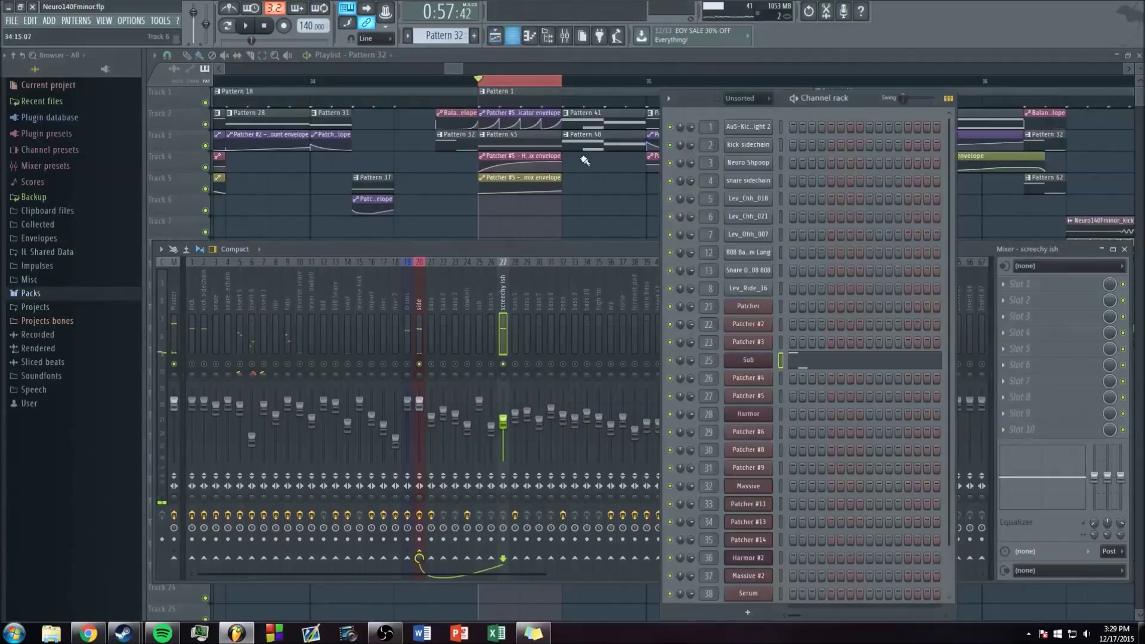
pyautogui.click(748, 396)
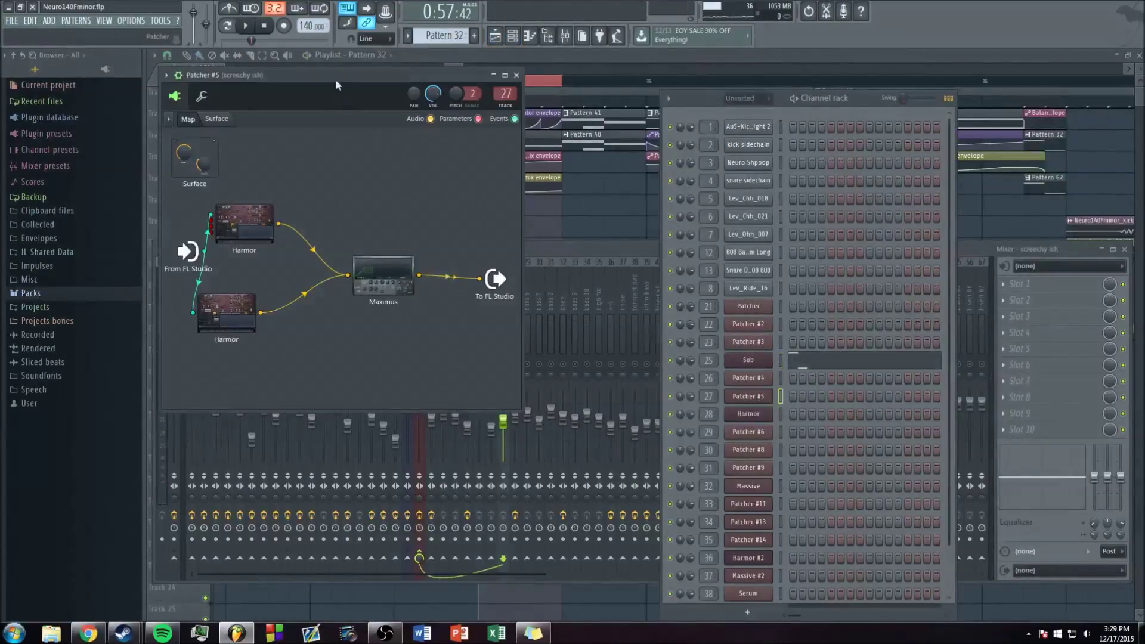
pyautogui.moveTo(335, 79); pyautogui.dragTo(353, 69)
pyautogui.doubleClick(242, 298)
pyautogui.moveTo(428, 266); pyautogui.dragTo(425, 210)
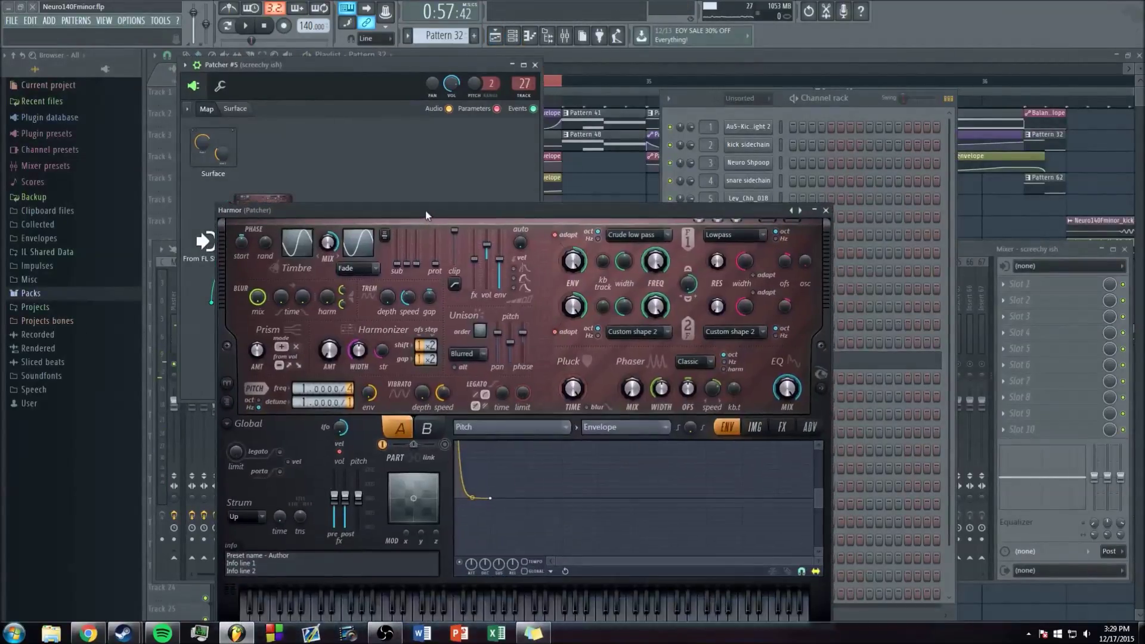
pyautogui.click(826, 211)
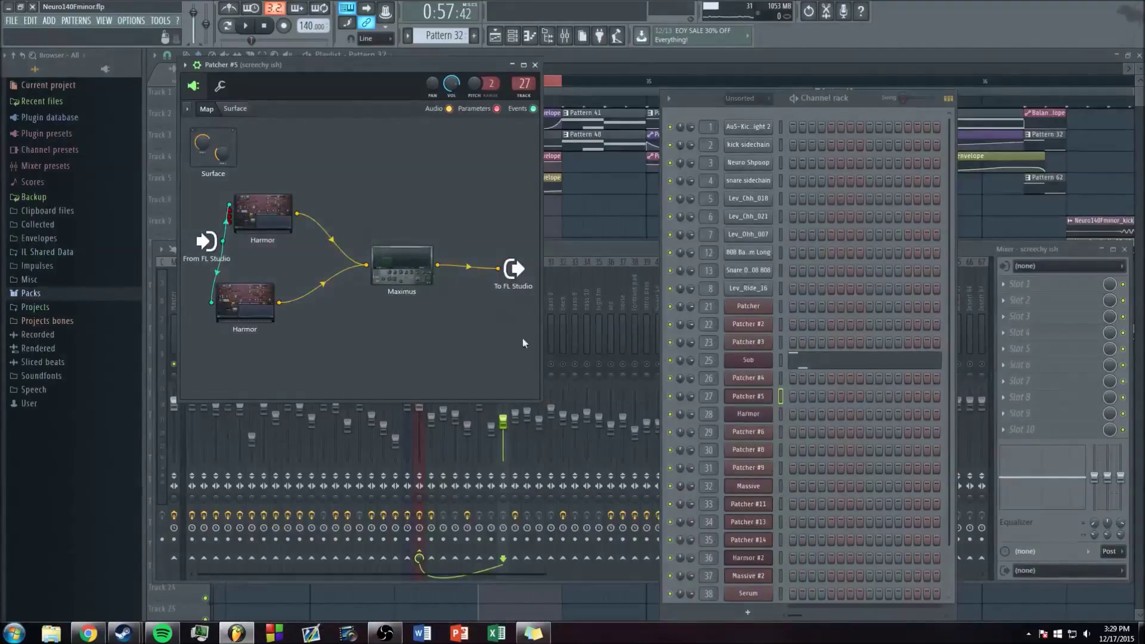
# Step: Enlarge the Patcher #5 window and move both Harmor modules closer to Maximus
pyautogui.moveTo(539, 399); pyautogui.dragTo(798, 487)
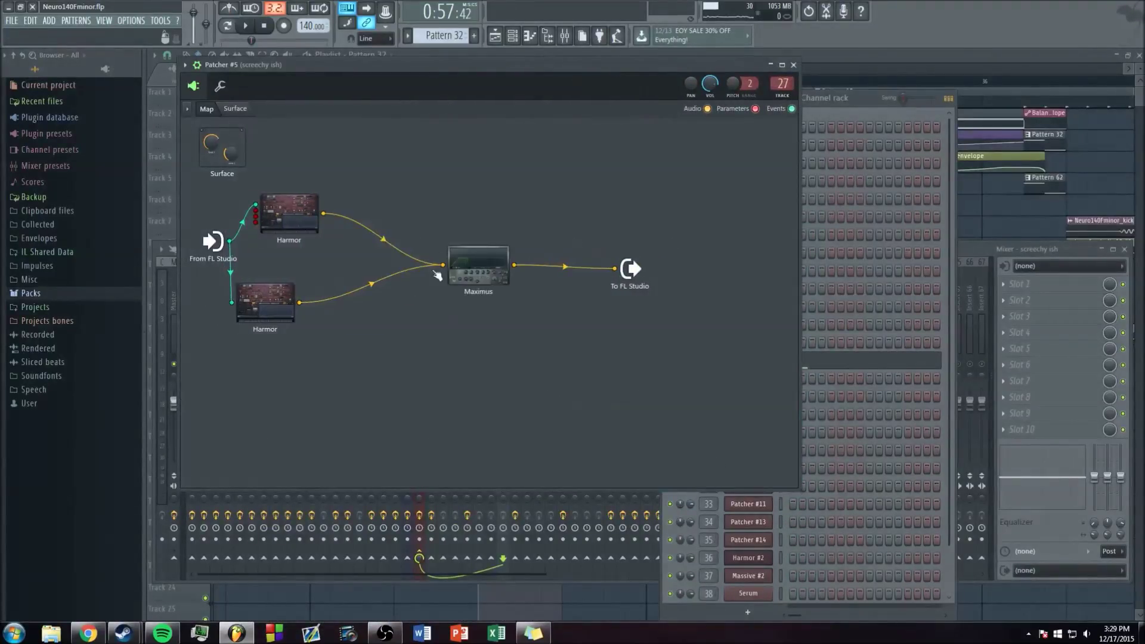
pyautogui.moveTo(268, 297); pyautogui.dragTo(313, 297)
pyautogui.moveTo(295, 213); pyautogui.dragTo(321, 210)
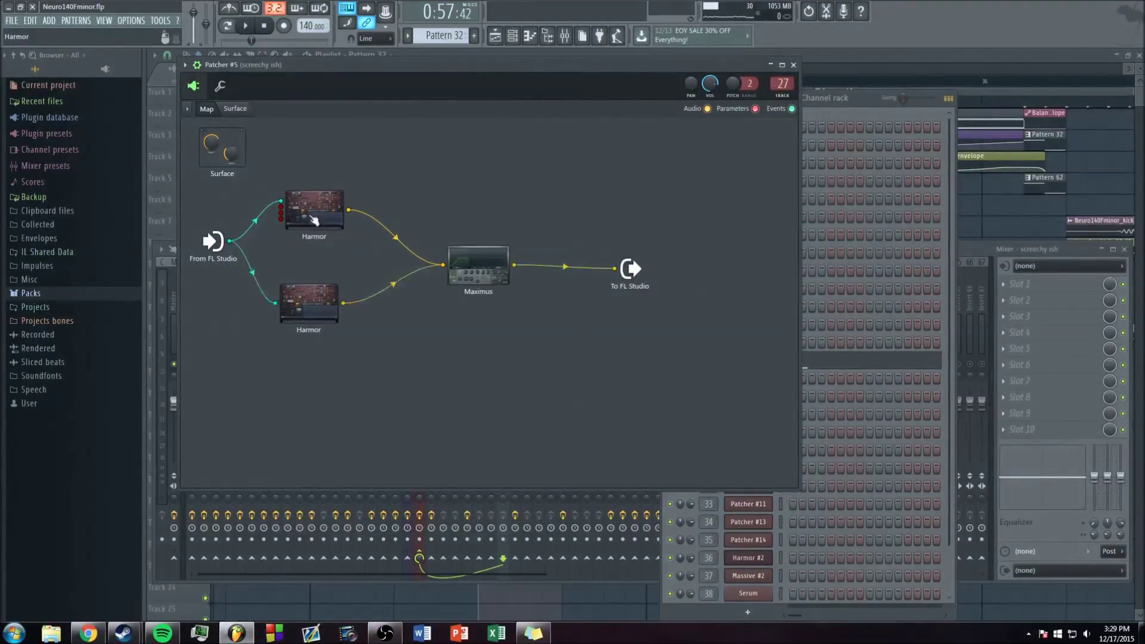
# Step: Open the upper Harmor in Patcher #5 and examine its oscillator settings and effects page
pyautogui.doubleClick(313, 221)
pyautogui.moveTo(437, 277); pyautogui.dragTo(438, 158)
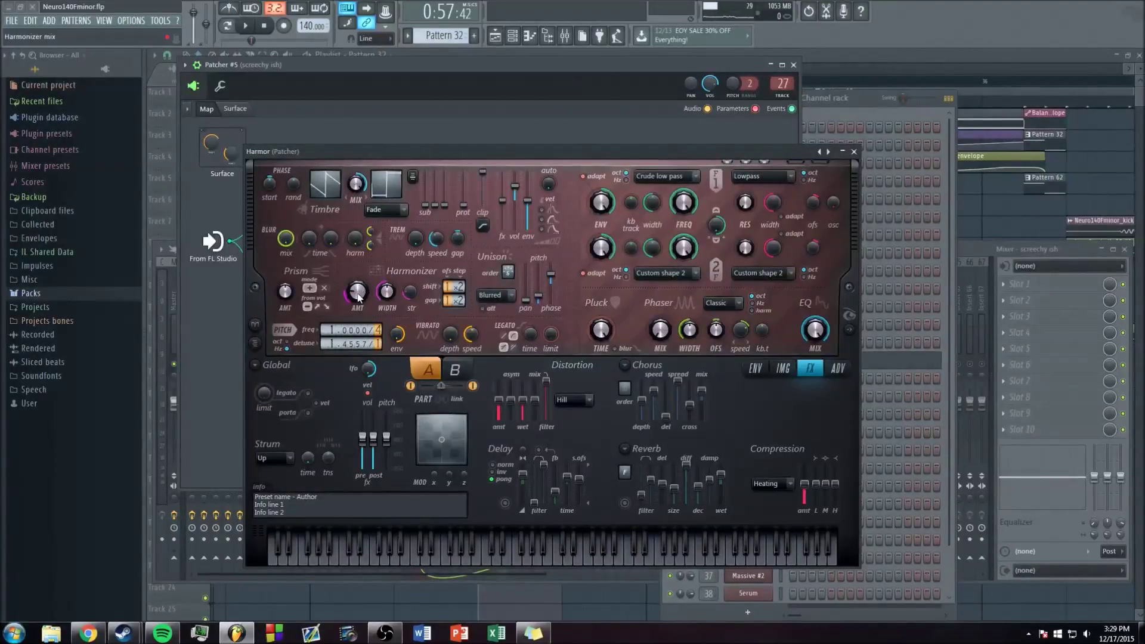
pyautogui.click(831, 58)
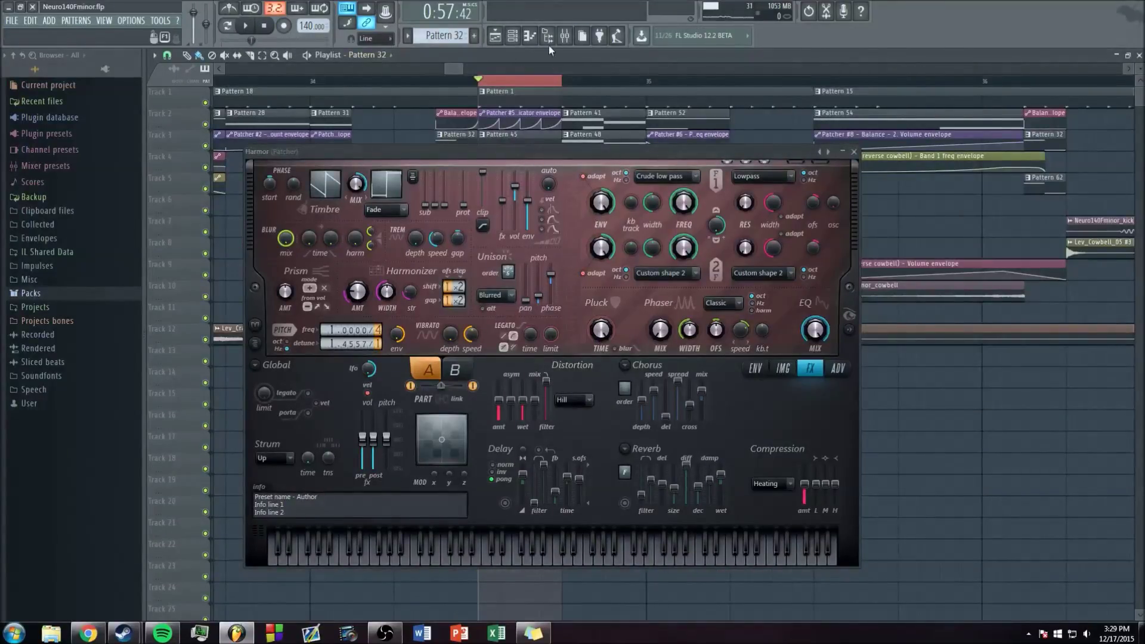
# Step: Reopen Patcher #5 and play the selected passage while watching the upper Harmor's automated controls
pyautogui.click(565, 36)
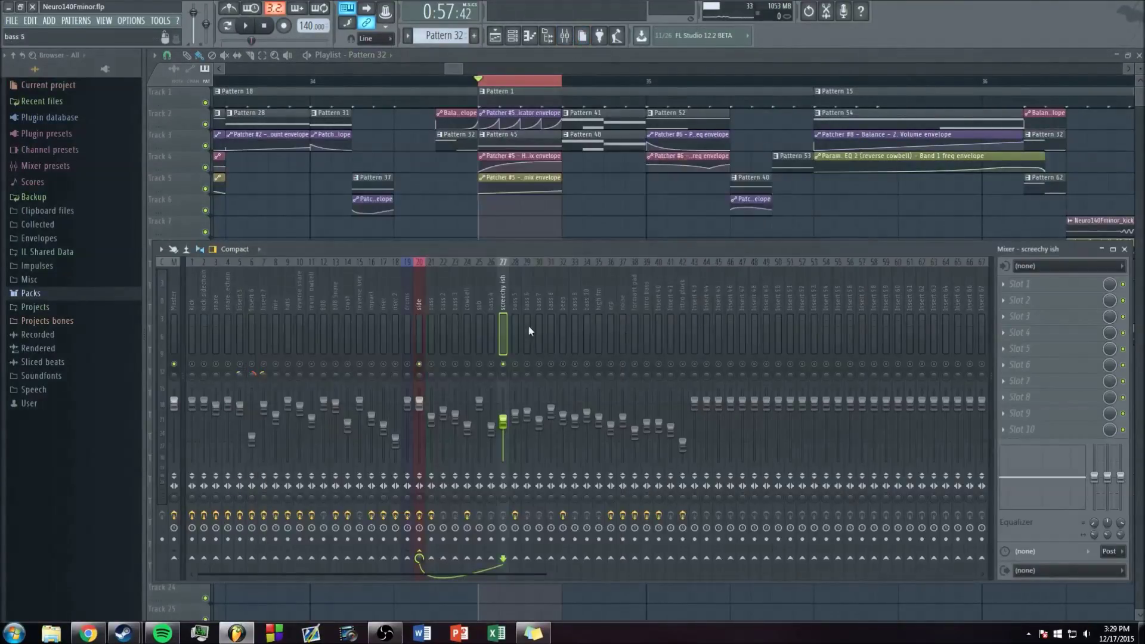
pyautogui.press('F6')
pyautogui.click(748, 394)
pyautogui.press('space')
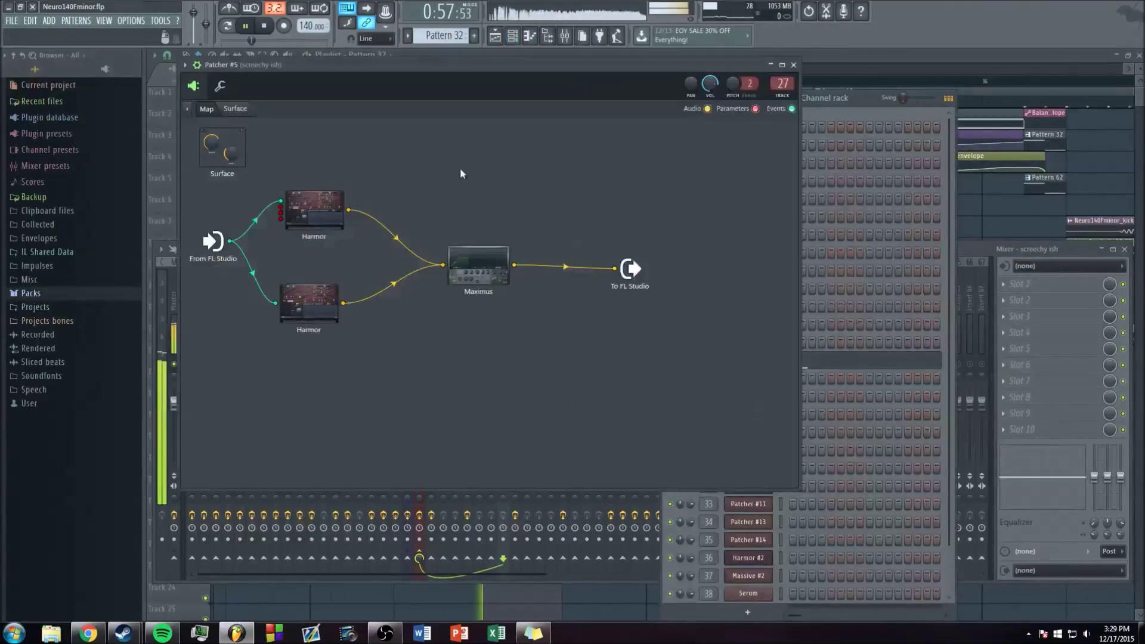
pyautogui.moveTo(446, 62); pyautogui.dragTo(788, 110)
pyautogui.click(672, 262)
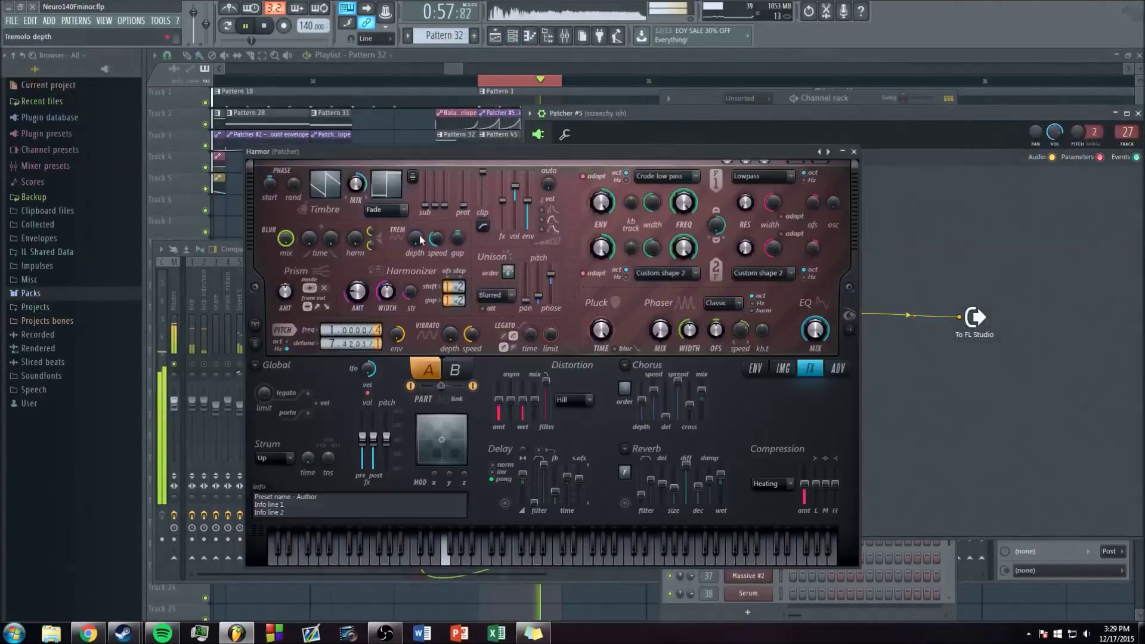
pyautogui.press('space')
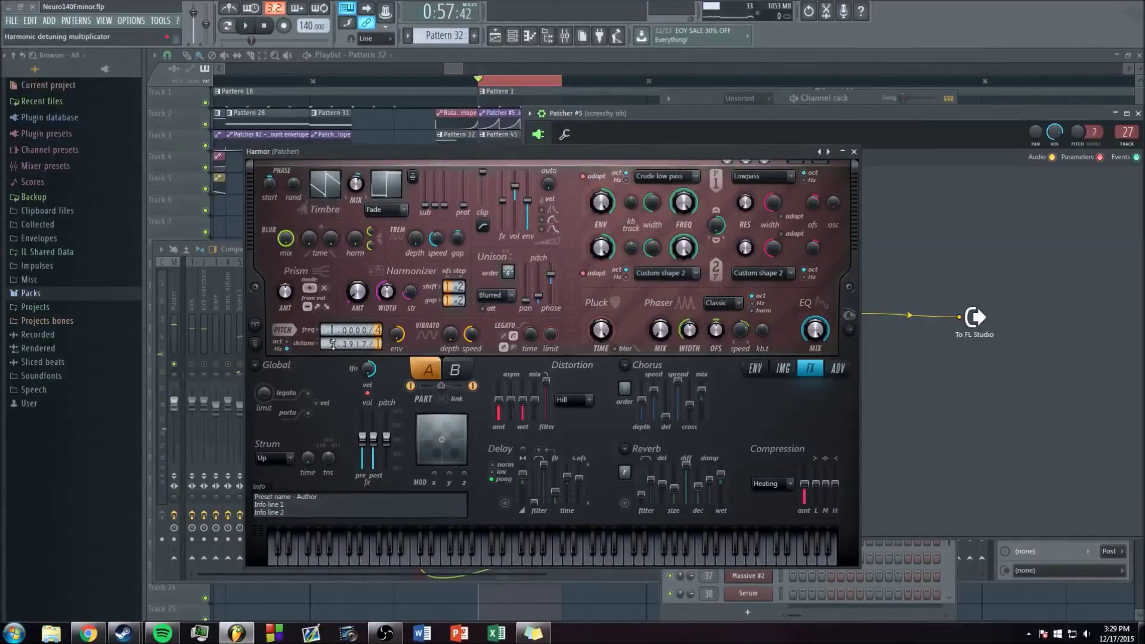
# Step: Zoom in on the Patcher #5 automation clips in the playlist and move the Harmor window clear of them
pyautogui.click(450, 67)
pyautogui.scroll(3, 449, 67)
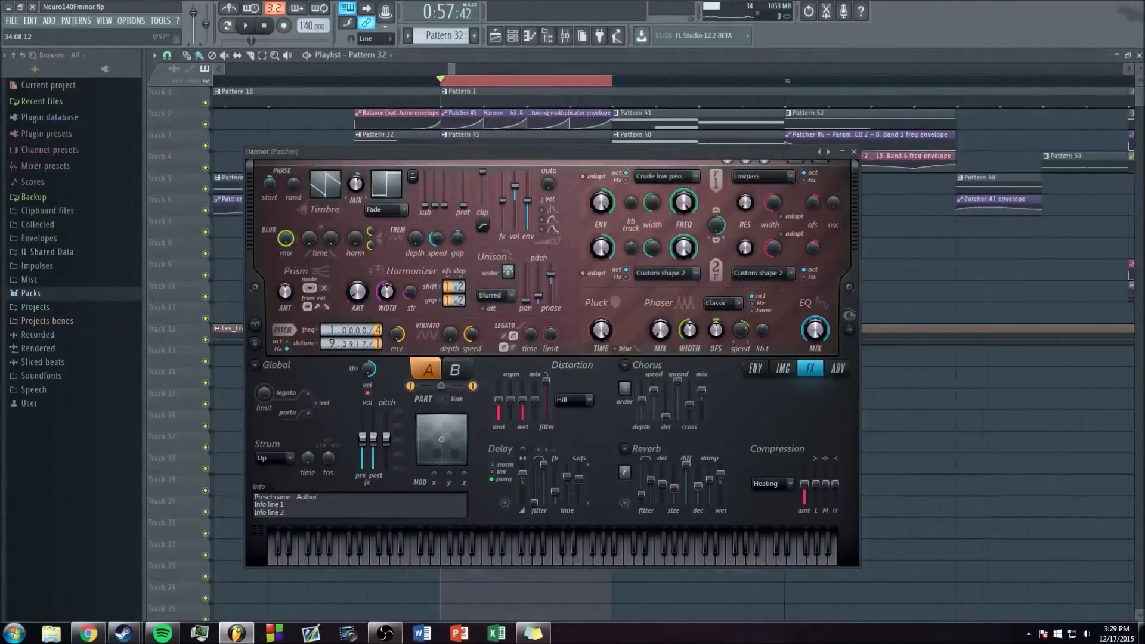
pyautogui.moveTo(499, 151); pyautogui.dragTo(502, 204)
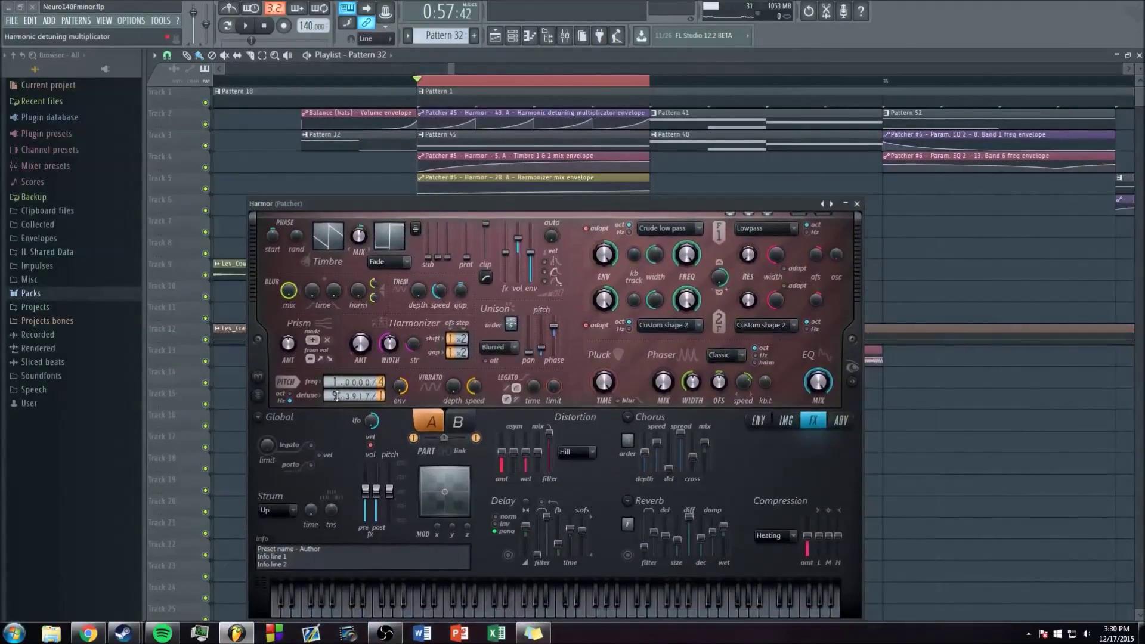
# Step: Reset Harmor's harmonic detuning multiplicator, show the spectral display and audition notes on its keyboard
pyautogui.doubleClick(357, 396)
pyautogui.click(853, 382)
pyautogui.moveTo(620, 205); pyautogui.dragTo(578, 182)
pyautogui.click(344, 581)
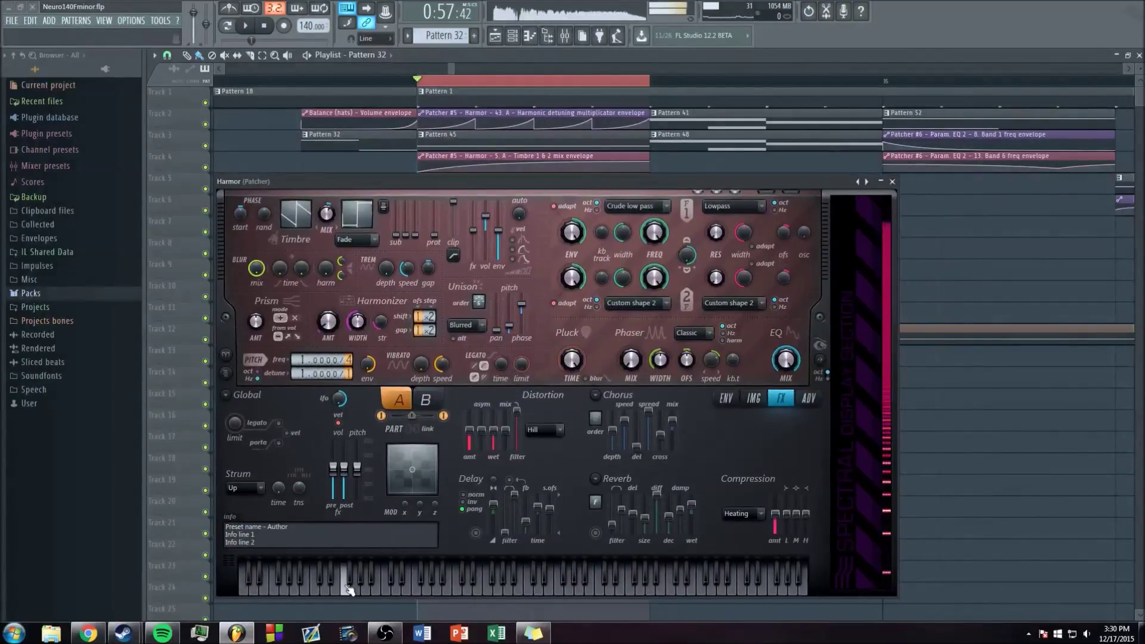
pyautogui.click(511, 596)
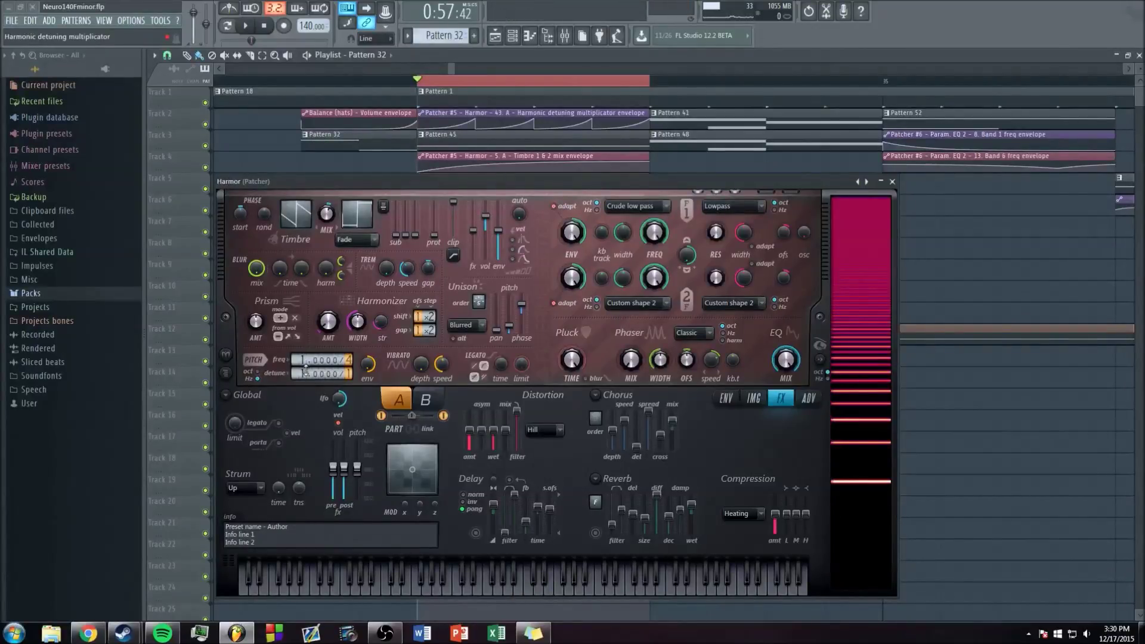
# Step: Try a harmonic detuning multiplicator of 2.0000 and play notes to compare the partials in the spectral display
pyautogui.moveTo(303, 373); pyautogui.dragTo(303, 358)
pyautogui.click(511, 590)
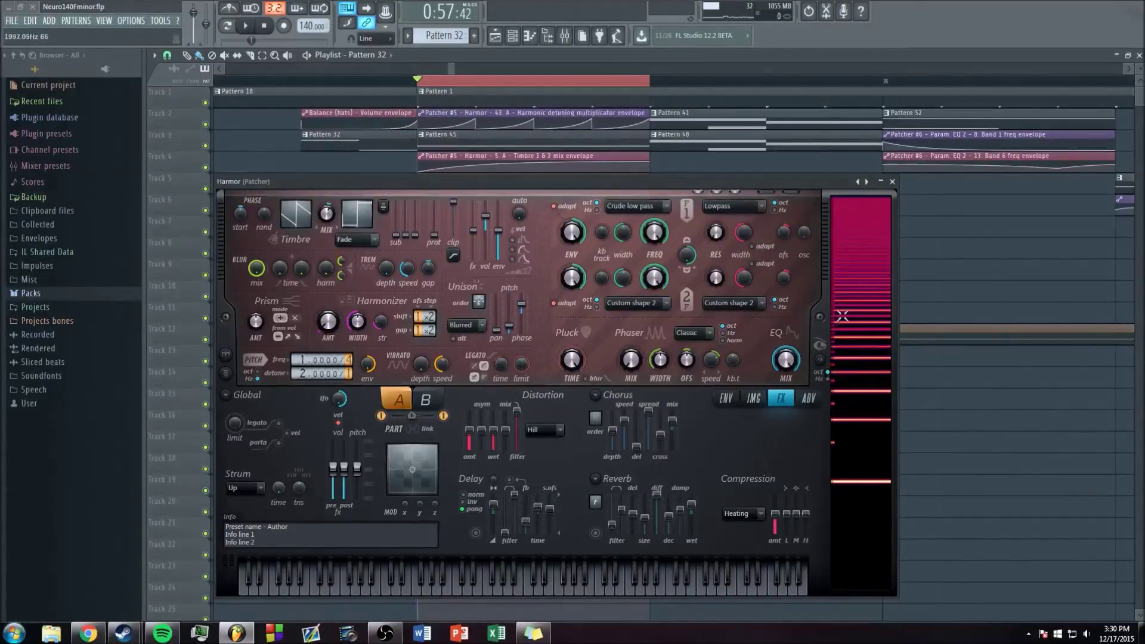
pyautogui.click(832, 372)
pyautogui.click(478, 587)
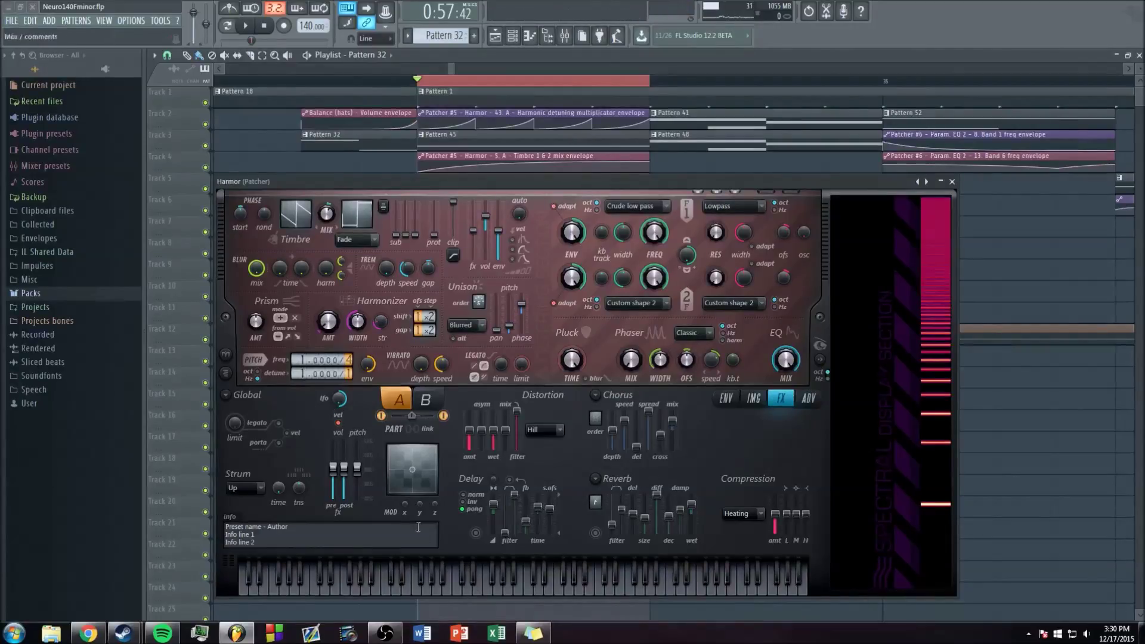
pyautogui.click(440, 582)
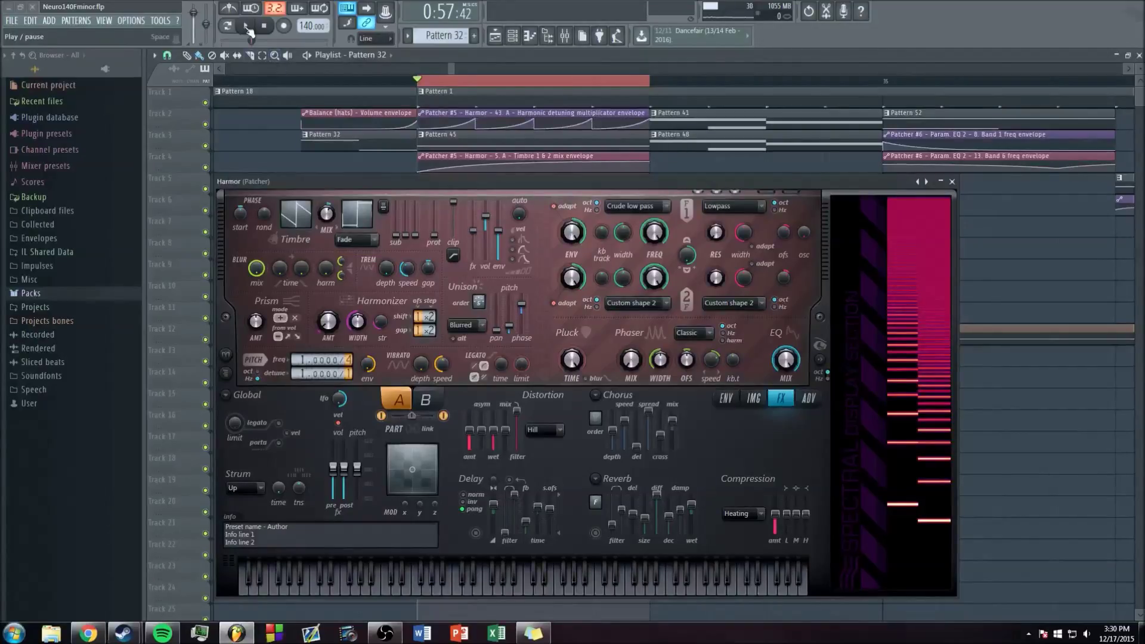
# Step: Play the selected passage against Harmor's spectral display and uncover the Harmonizer mix automation clip
pyautogui.click(246, 27)
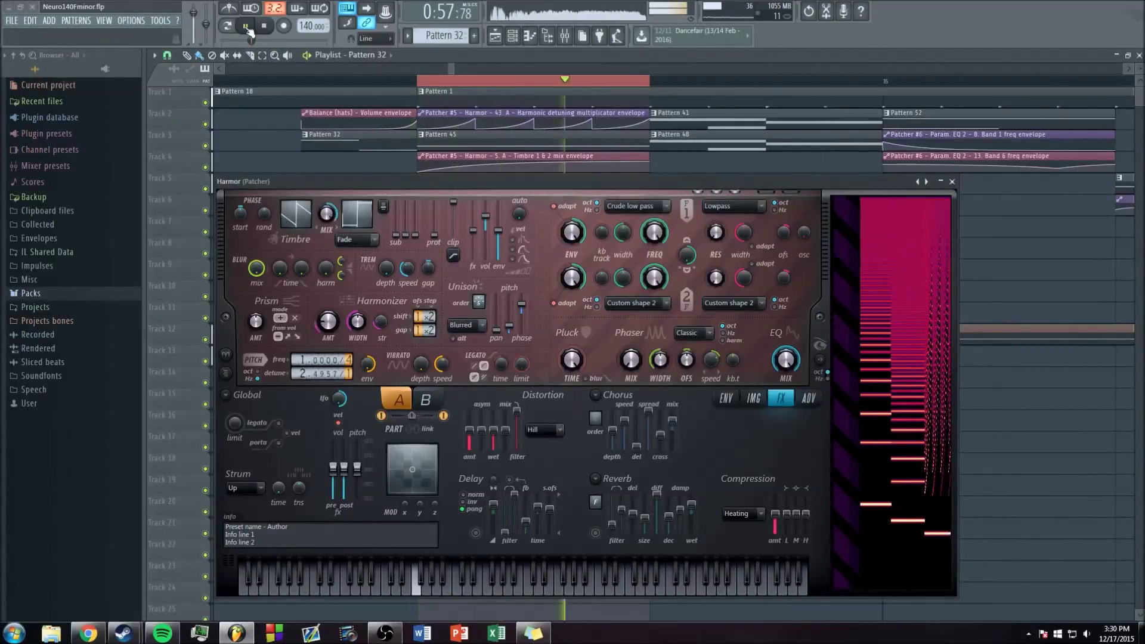
pyautogui.click(264, 25)
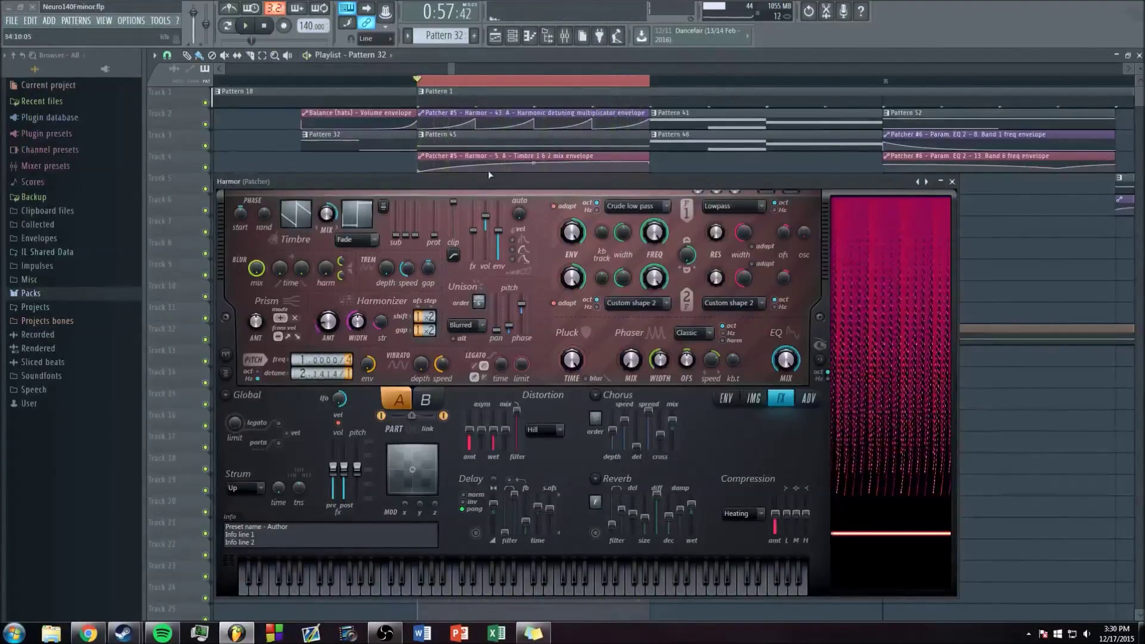
pyautogui.moveTo(450, 183); pyautogui.dragTo(458, 217)
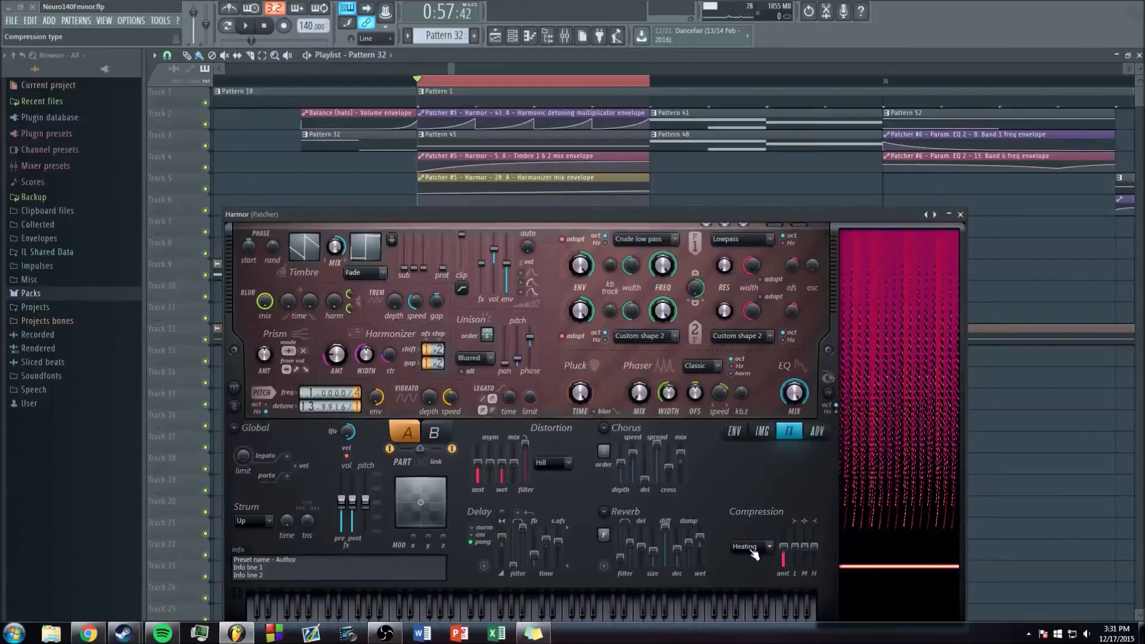
# Step: View Harmor's volume envelope, switch to part B and audition the selected passage
pyautogui.click(735, 431)
pyautogui.click(546, 437)
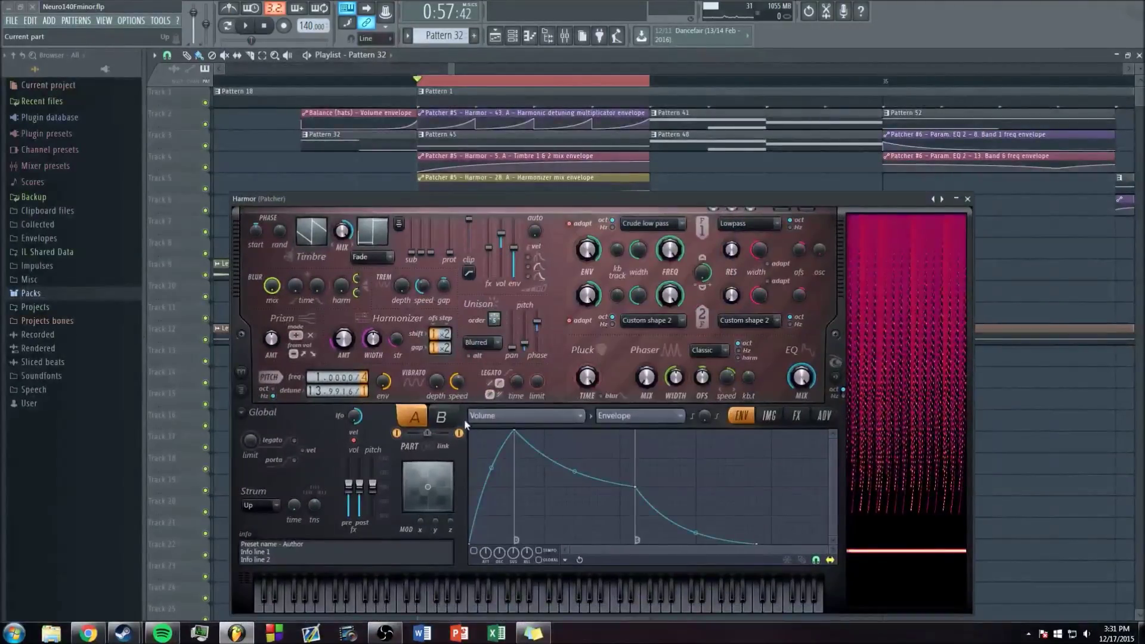
pyautogui.click(443, 417)
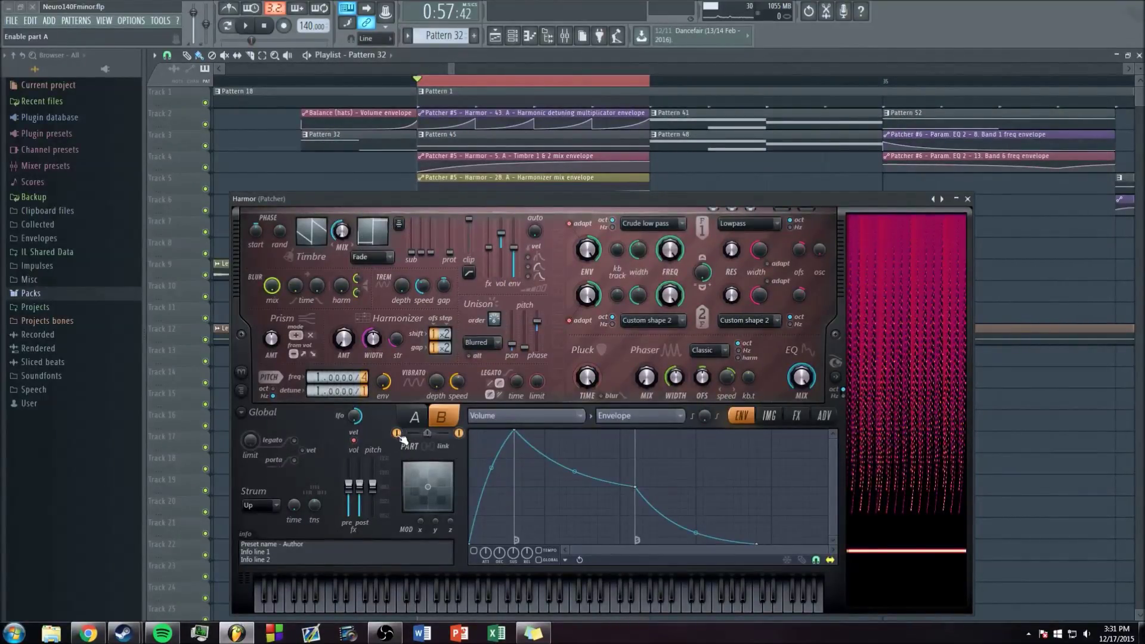
pyautogui.click(245, 26)
pyautogui.click(263, 27)
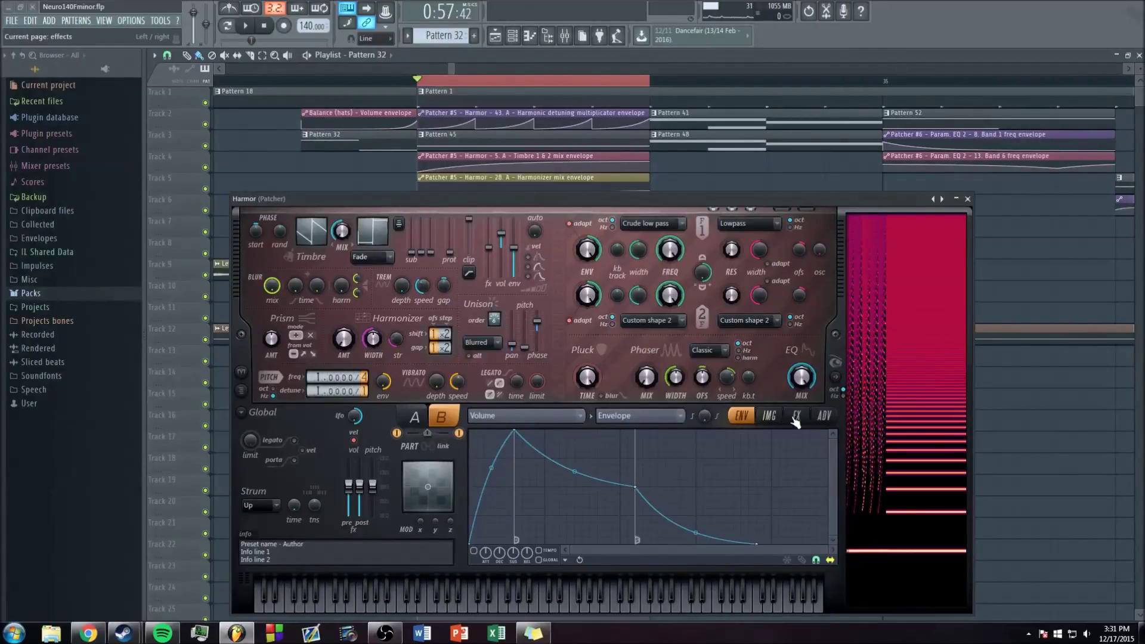
# Step: Examine Harmor part B's advanced, image and envelope pages, including the list of envelope targets
pyautogui.click(825, 416)
pyautogui.click(741, 416)
pyautogui.click(539, 416)
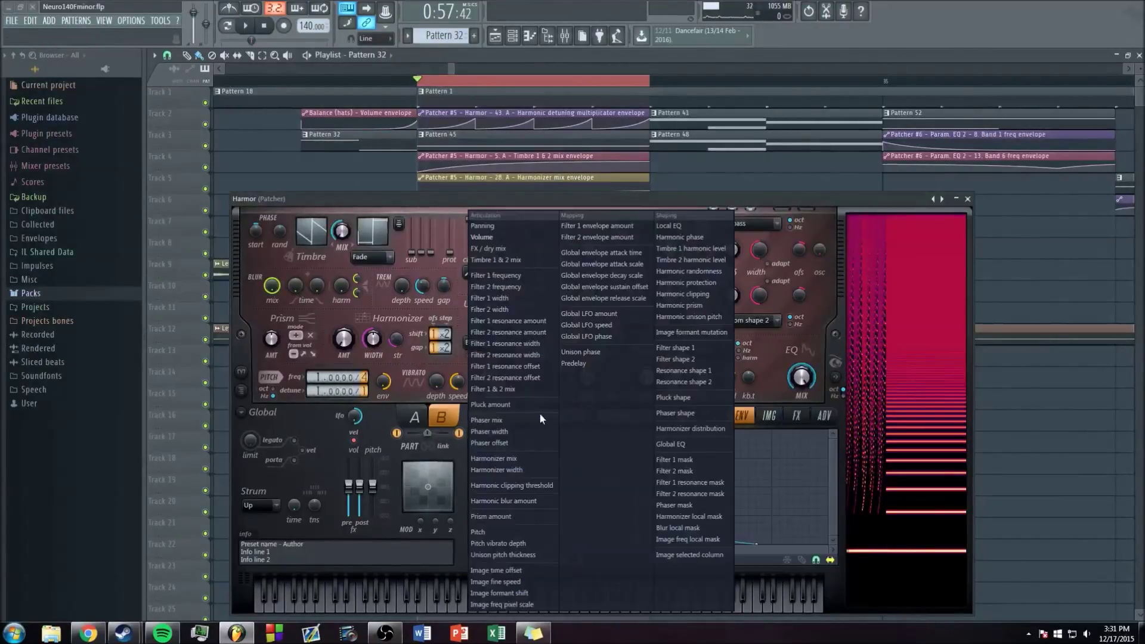
pyautogui.click(418, 203)
pyautogui.moveTo(428, 198)
pyautogui.mouseDown()
pyautogui.moveTo(413, 219)
pyautogui.moveTo(422, 203)
pyautogui.mouseUp()
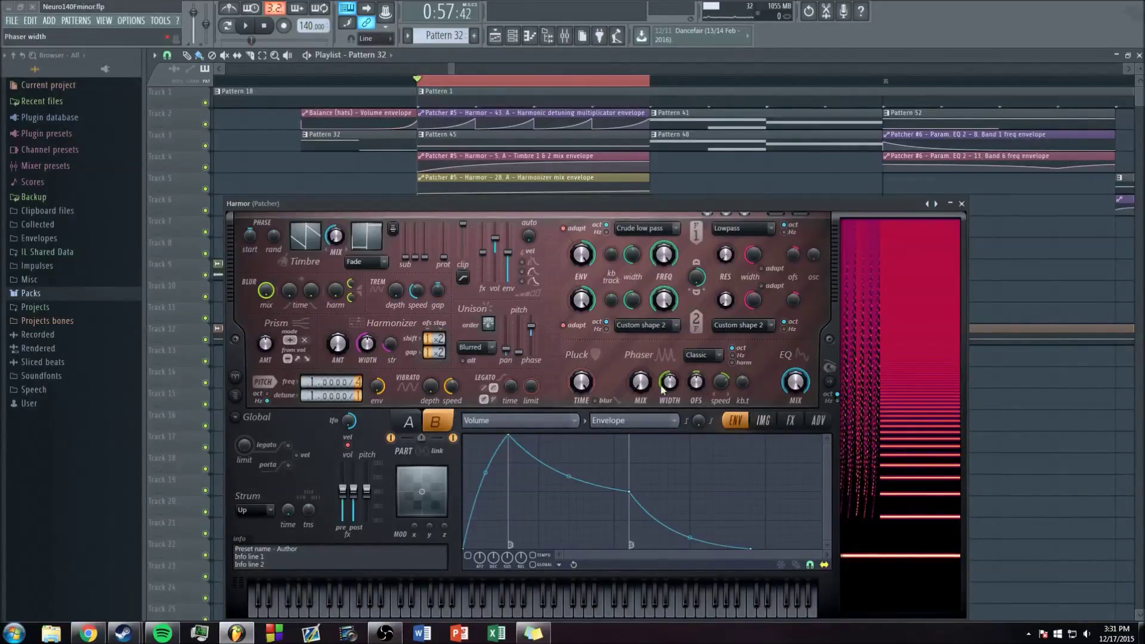
pyautogui.click(764, 420)
pyautogui.click(816, 421)
pyautogui.click(763, 420)
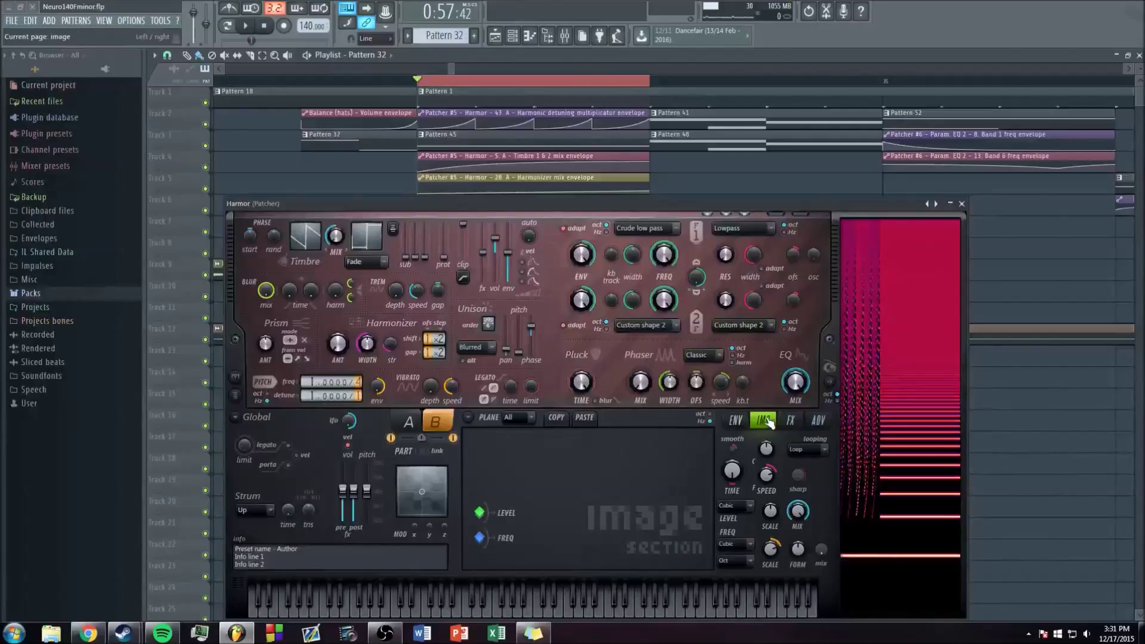
pyautogui.click(735, 421)
# Step: Check the screechy ish track in the mixer and zoom the playlist out to show bars 34 to 36
pyautogui.click(564, 36)
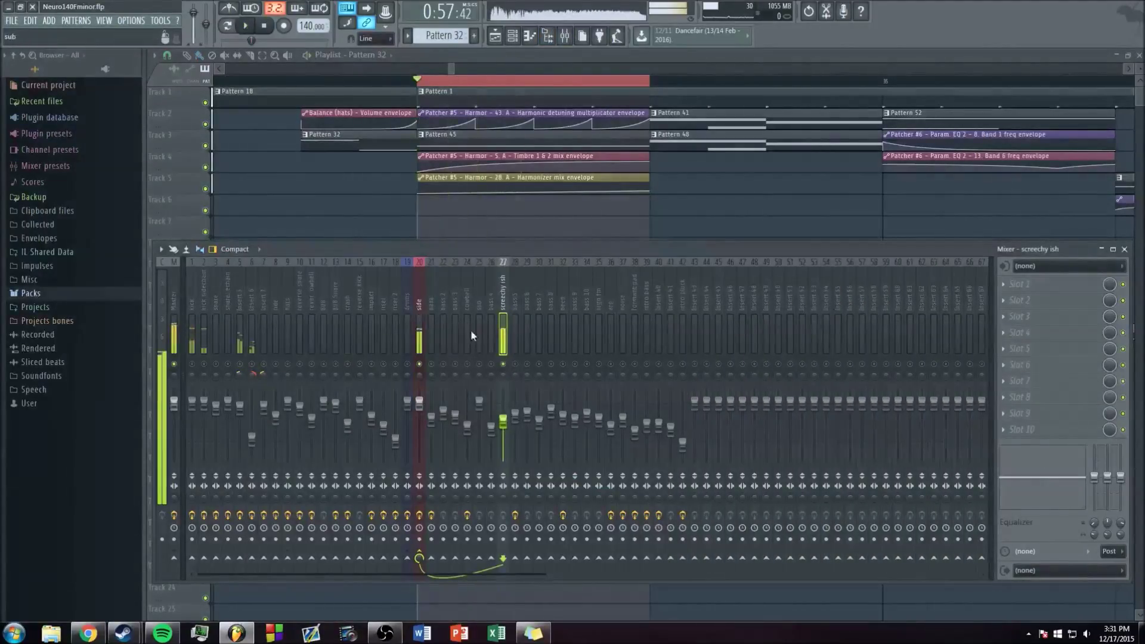
pyautogui.click(446, 73)
pyautogui.scroll(-4, 453, 81)
pyautogui.scroll(3, 461, 83)
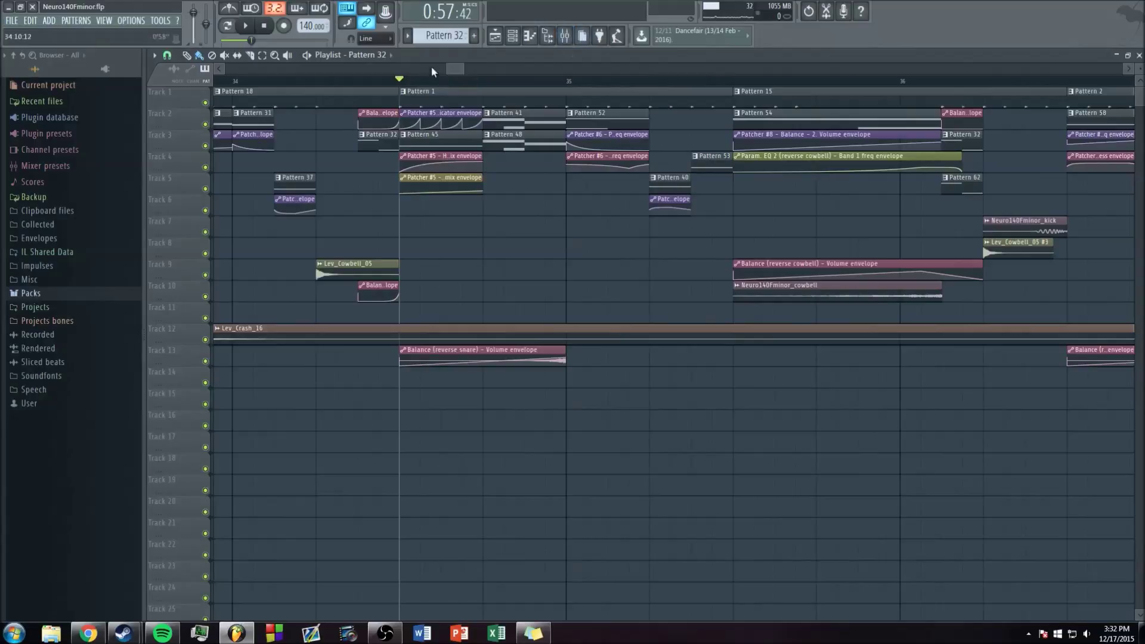
# Step: Select the playlist passage with Patterns 41 and 48 and play it while watching the mixer levels
pyautogui.scroll(-3, 576, 235)
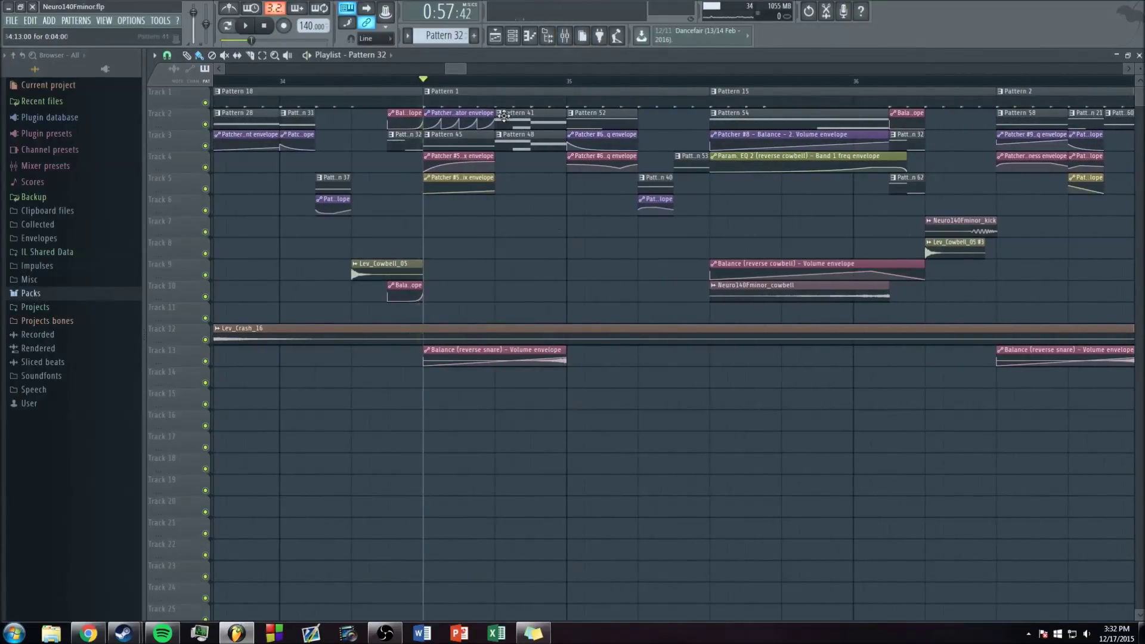
pyautogui.press('space')
pyautogui.press('space')
pyautogui.moveTo(495, 80); pyautogui.dragTo(566, 79)
pyautogui.press('F9')
pyautogui.press('space')
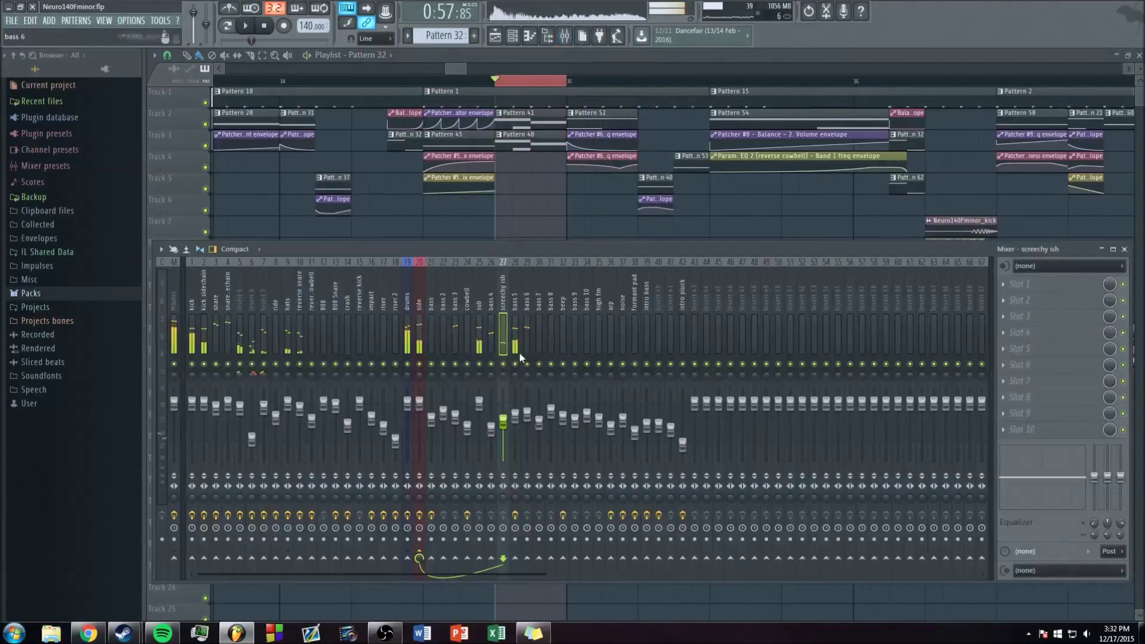
# Step: Solo the bass 5 mixer track, stop playback and view its Fruity parametric EQ 2
pyautogui.click(516, 366)
pyautogui.press('space')
pyautogui.click(1041, 285)
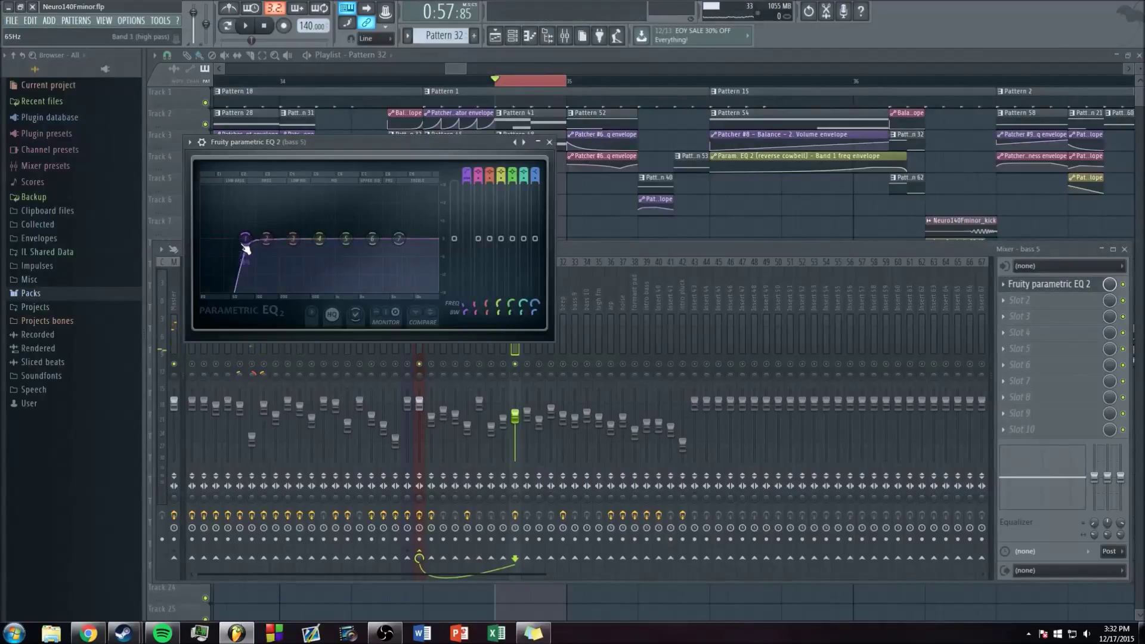
# Step: Open the bass 5 Harmor channel, close the equalizer and reposition Harmor so the selected clips can be seen
pyautogui.press('F6')
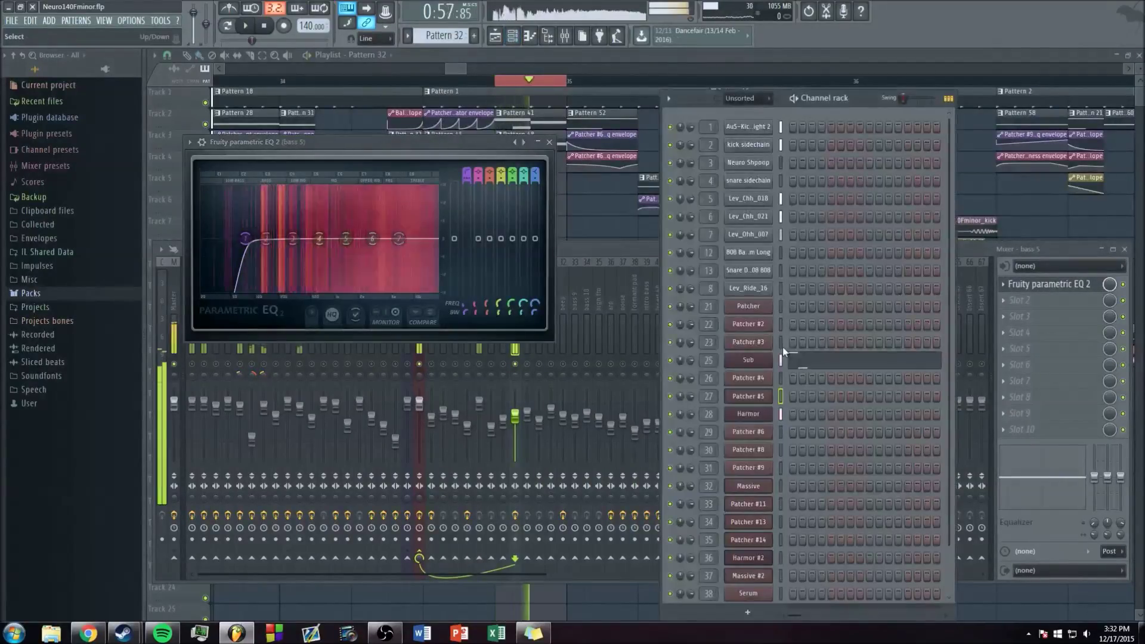
pyautogui.click(768, 413)
pyautogui.moveTo(472, 117); pyautogui.dragTo(641, 116)
pyautogui.click(338, 142)
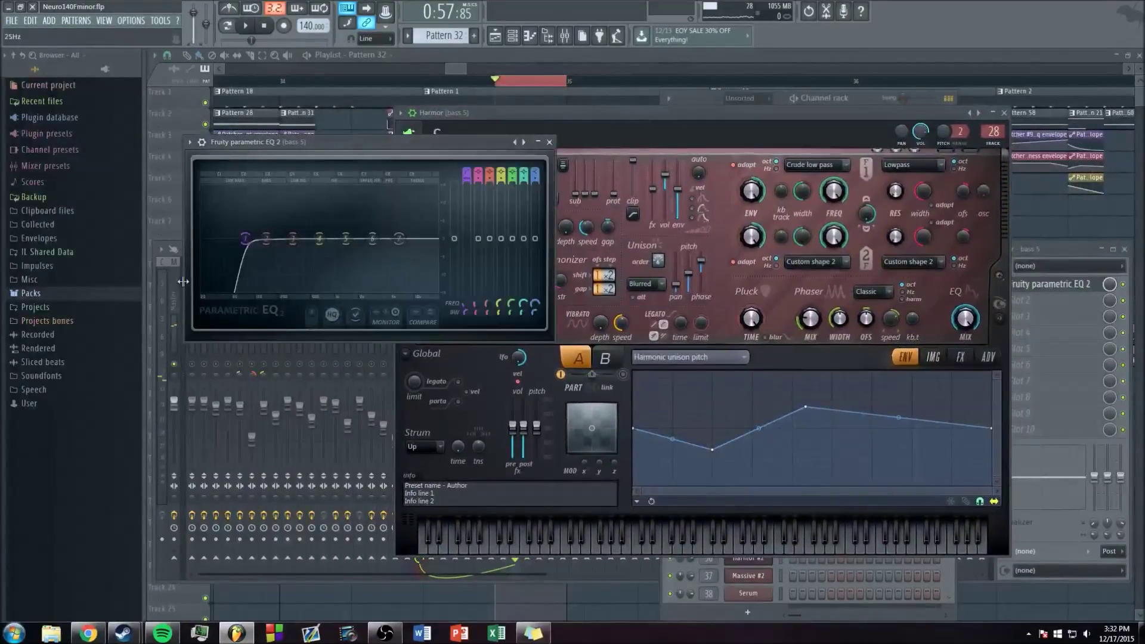
pyautogui.click(544, 143)
pyautogui.moveTo(562, 111); pyautogui.dragTo(562, 205)
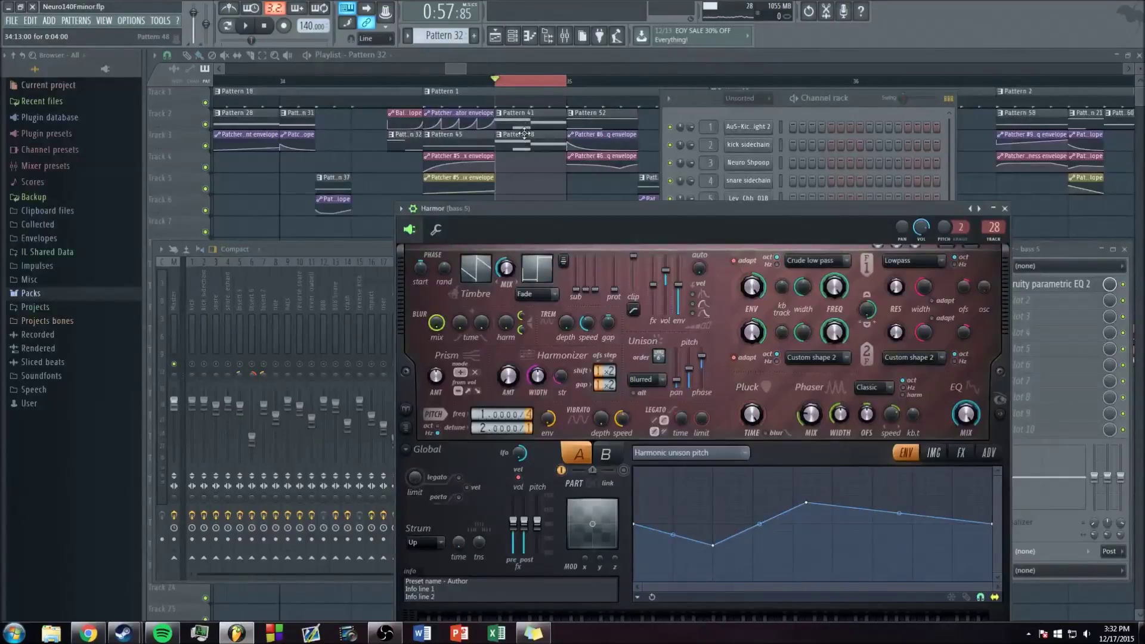
pyautogui.moveTo(528, 209); pyautogui.dragTo(359, 155)
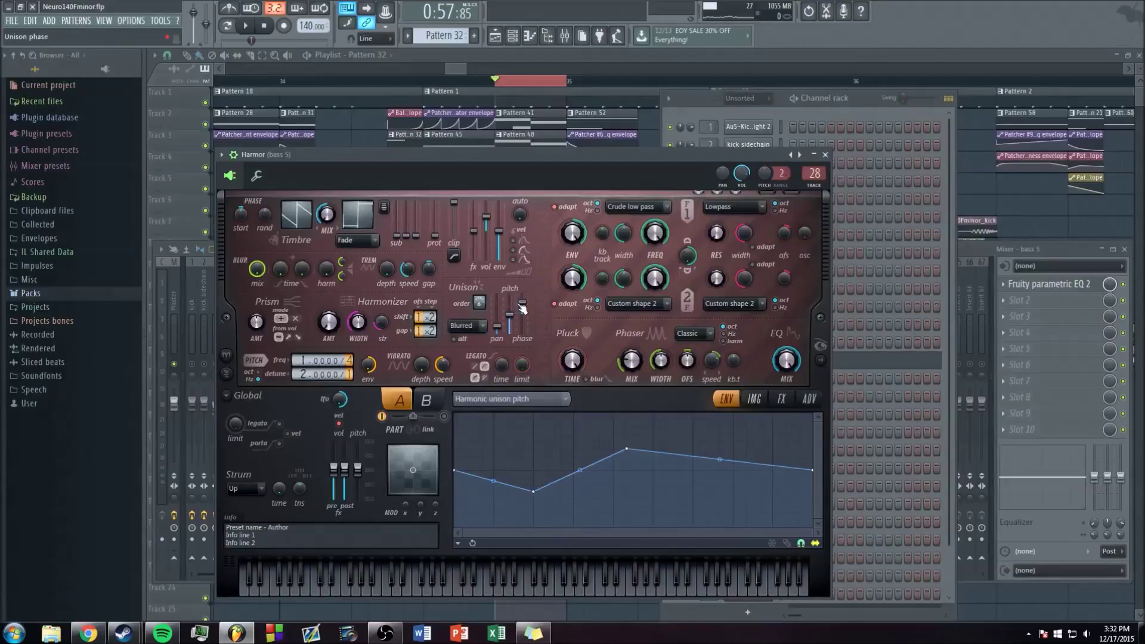
# Step: Examine bass 5's Harmor settings, including its effects page, harmonic unison pitch envelope and list of envelope targets
pyautogui.click(303, 375)
pyautogui.press('v')
pyautogui.scroll(1, 304, 374)
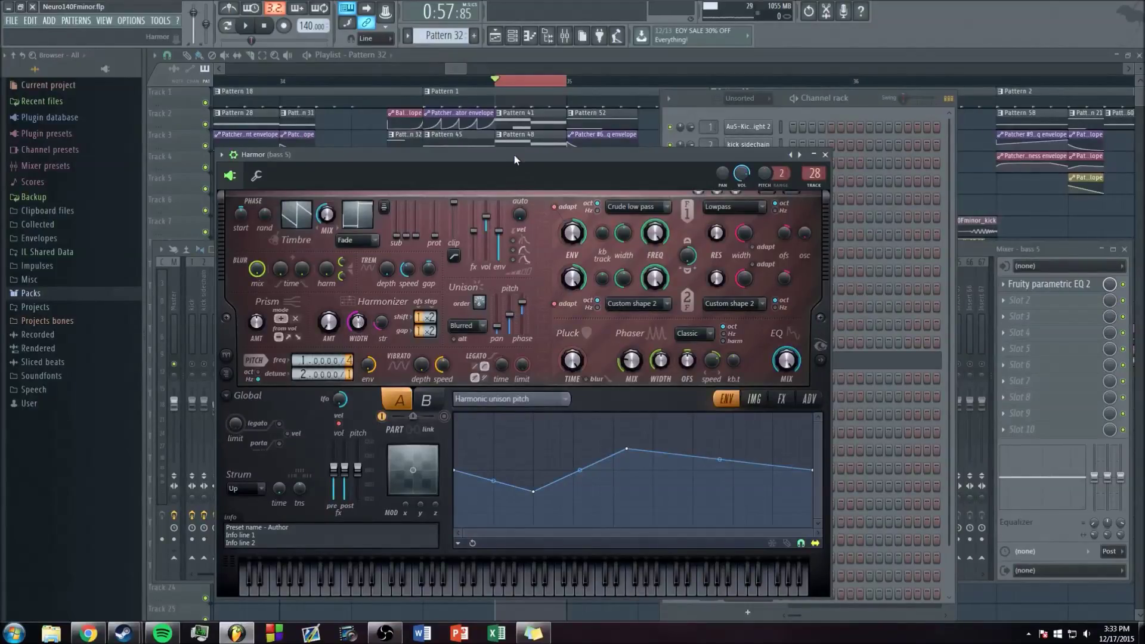
pyautogui.moveTo(514, 157); pyautogui.dragTo(517, 154)
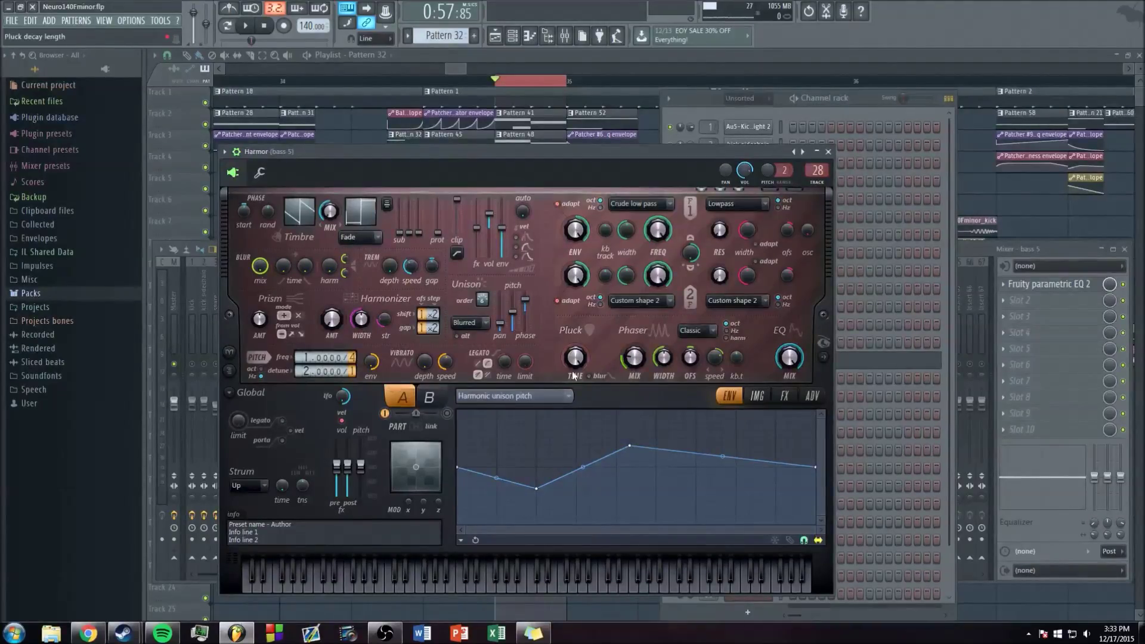
pyautogui.press('c')
pyautogui.click(785, 396)
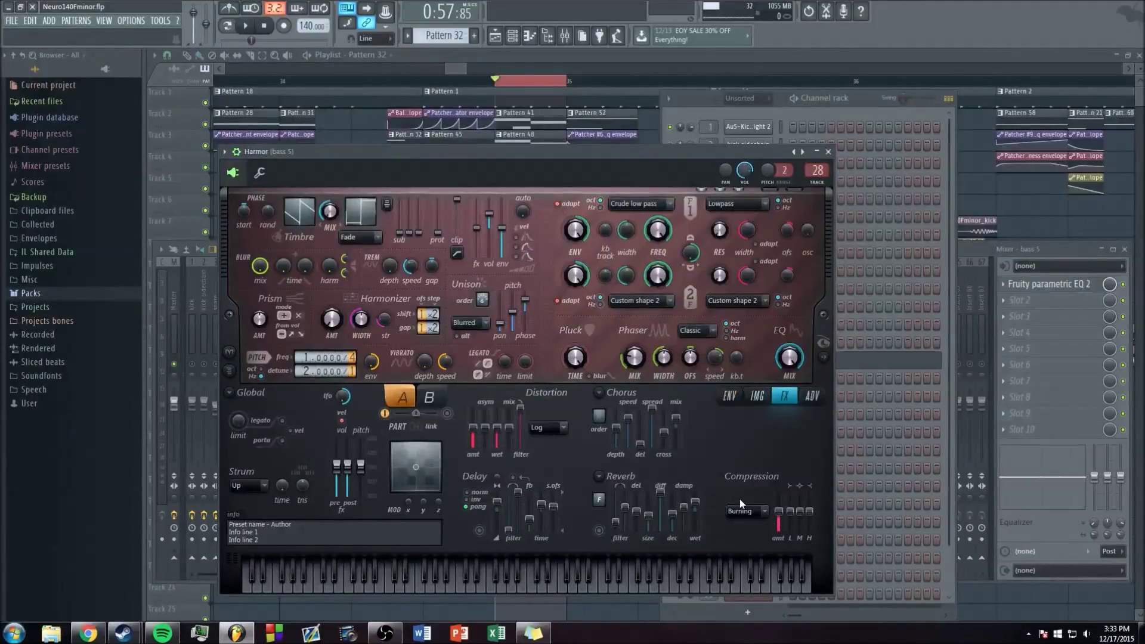
pyautogui.click(733, 398)
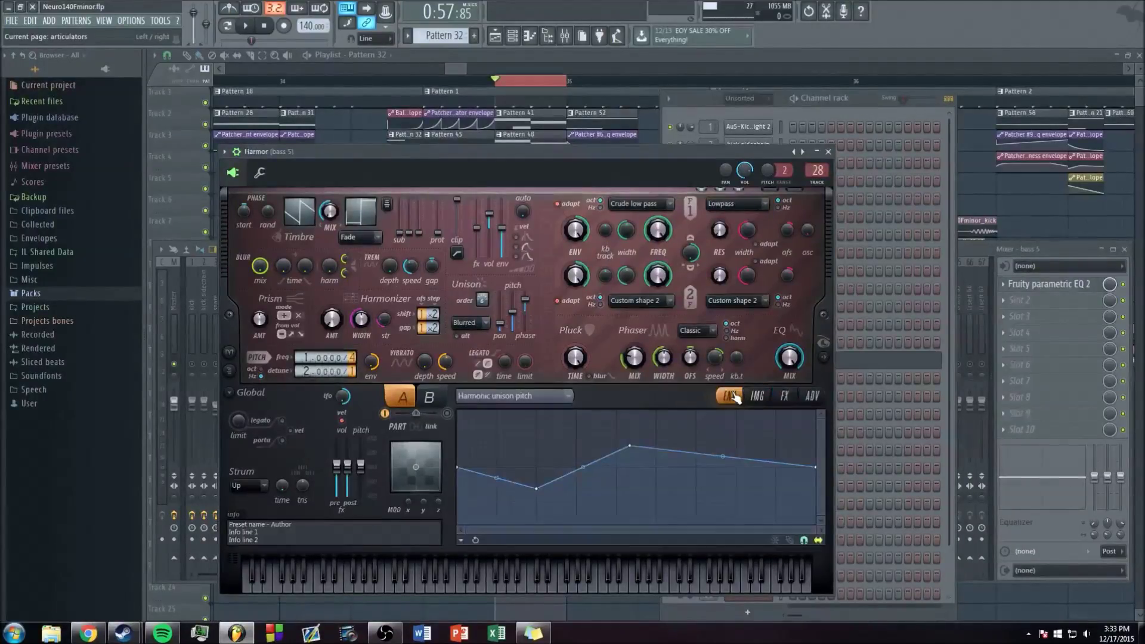
pyautogui.click(544, 392)
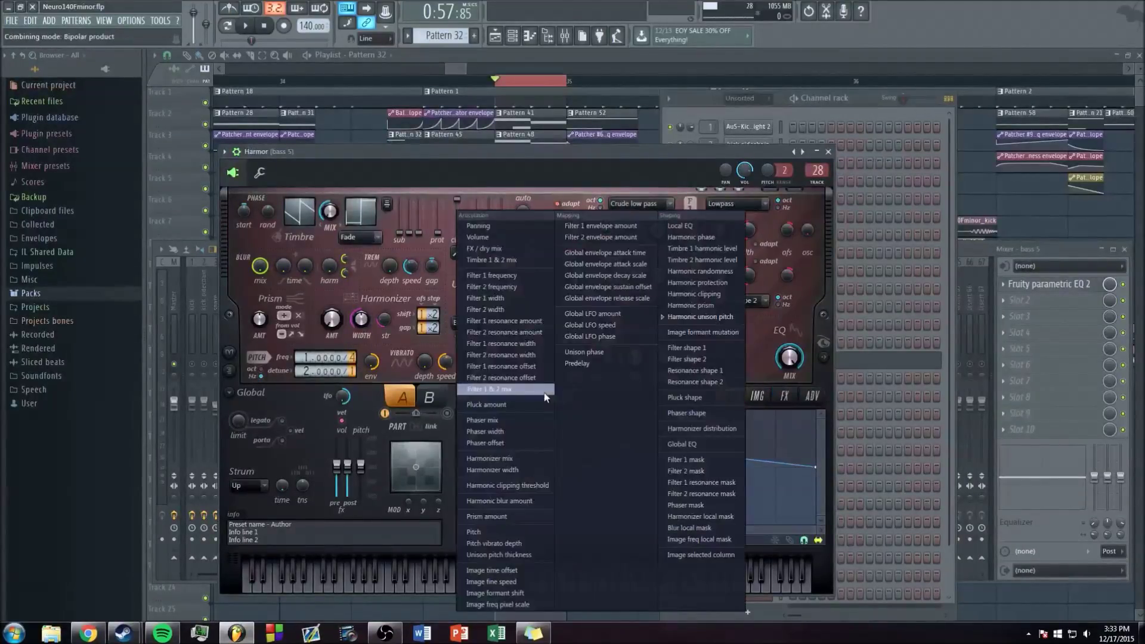
# Step: Return to the playlist, unsolo bass 5 in the mixer and show a wider stretch of the arrangement
pyautogui.click(413, 160)
pyautogui.click(458, 66)
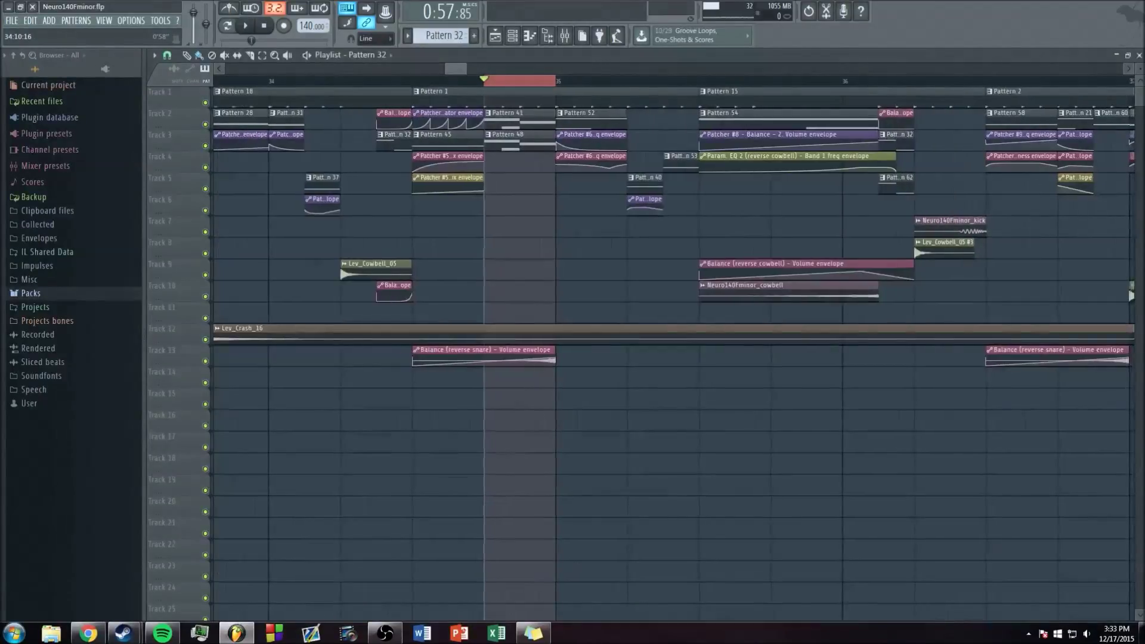
pyautogui.scroll(1, 628, 179)
pyautogui.click(564, 36)
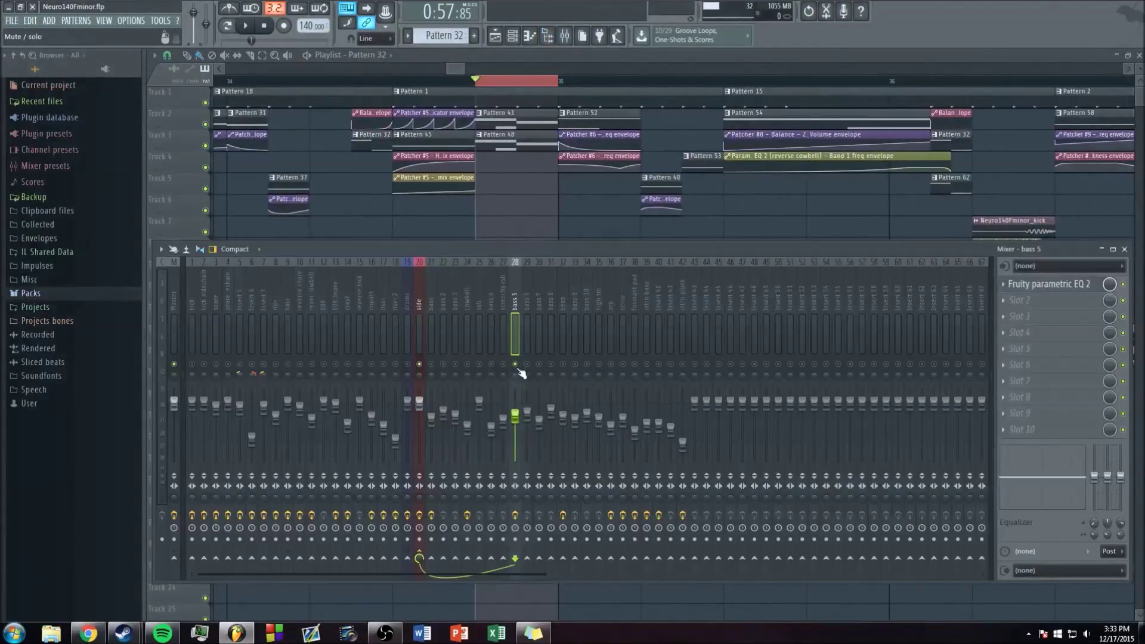
pyautogui.click(564, 36)
pyautogui.scroll(-2, 486, 82)
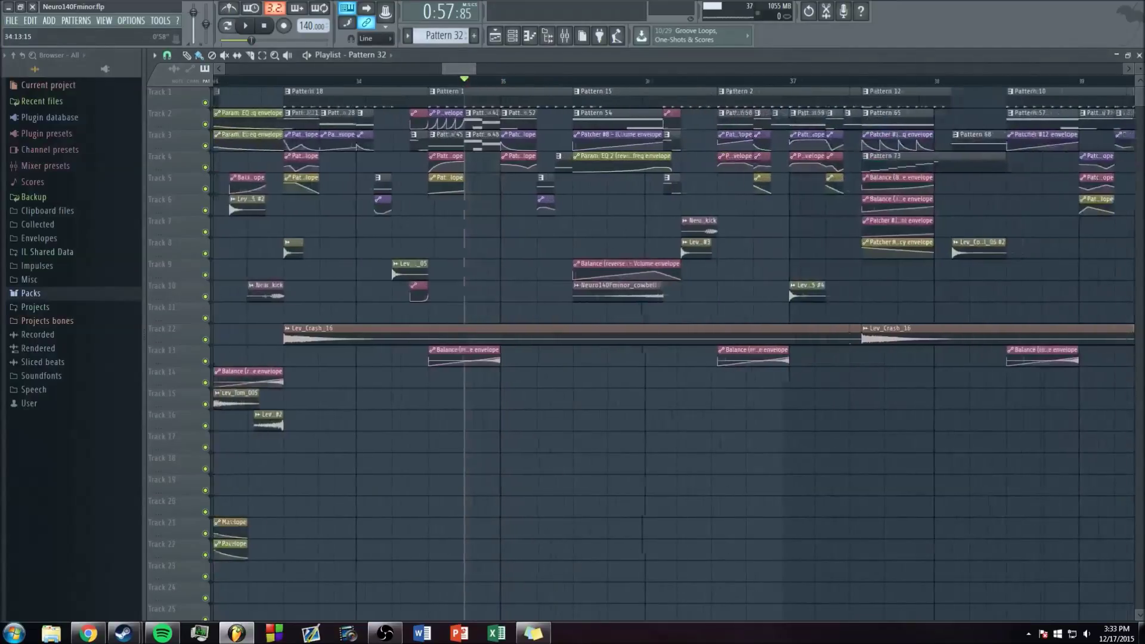
# Step: Select the Pattern 52 passage from 35.01 to 35.05, play it and solo bass 6 in the mixer
pyautogui.scroll(2, 486, 82)
pyautogui.press('space')
pyautogui.moveTo(458, 81); pyautogui.dragTo(517, 81)
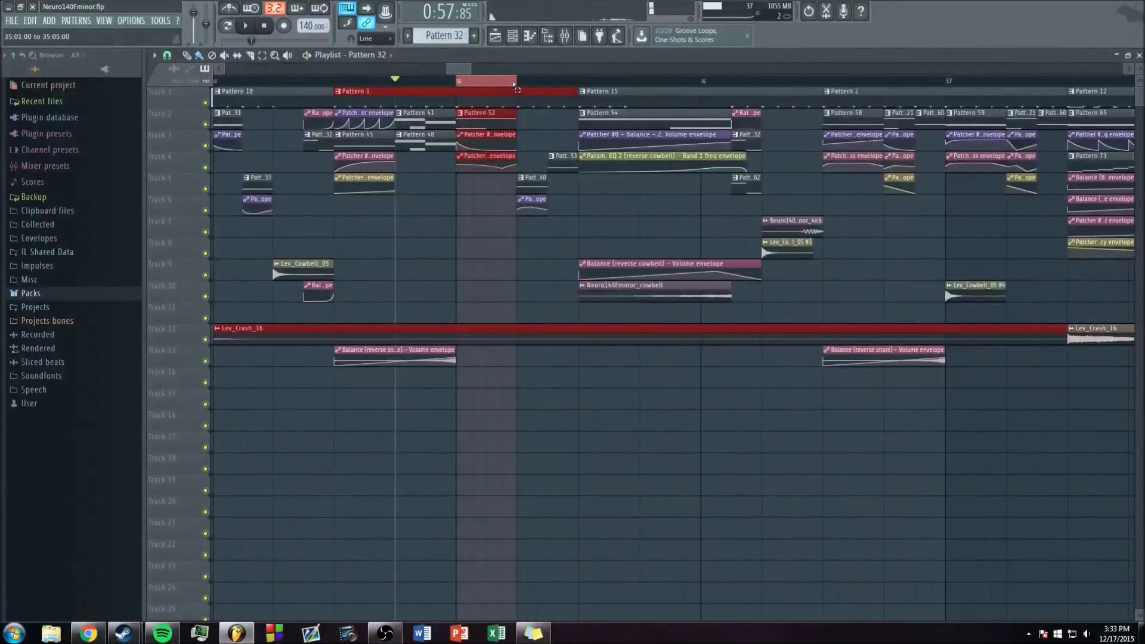
pyautogui.click(564, 36)
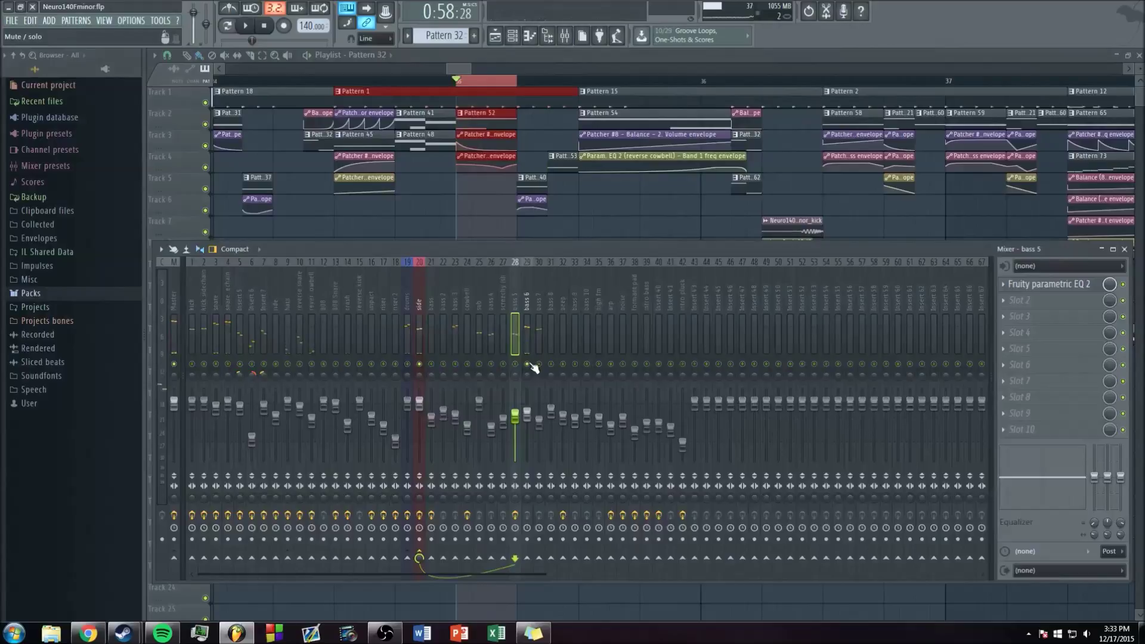
pyautogui.click(564, 36)
# Step: Open Patcher #6, enlarge its window to show the whole map and align the upper Harmor above the lower one
pyautogui.click(513, 36)
pyautogui.press('space')
pyautogui.click(749, 432)
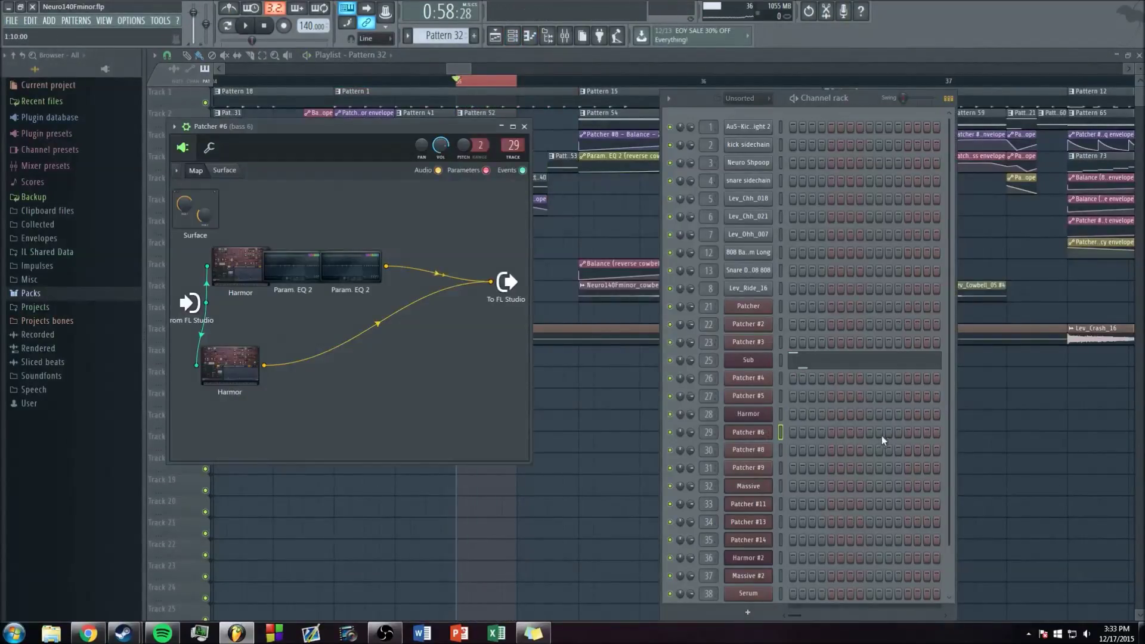
pyautogui.moveTo(332, 127); pyautogui.dragTo(331, 102)
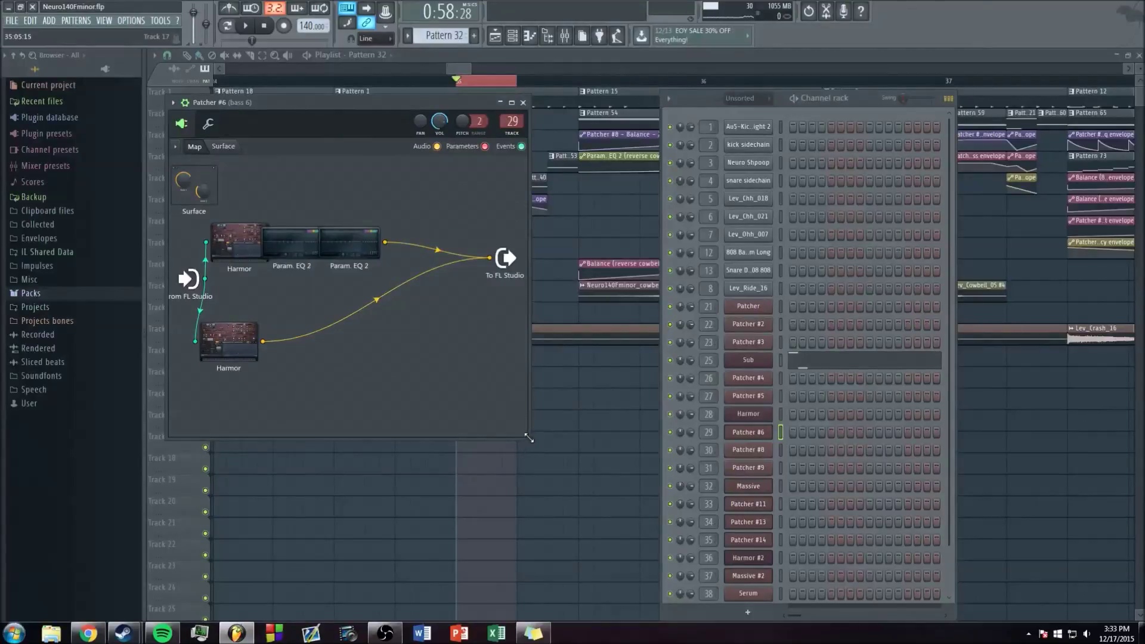
pyautogui.moveTo(529, 439); pyautogui.dragTo(843, 544)
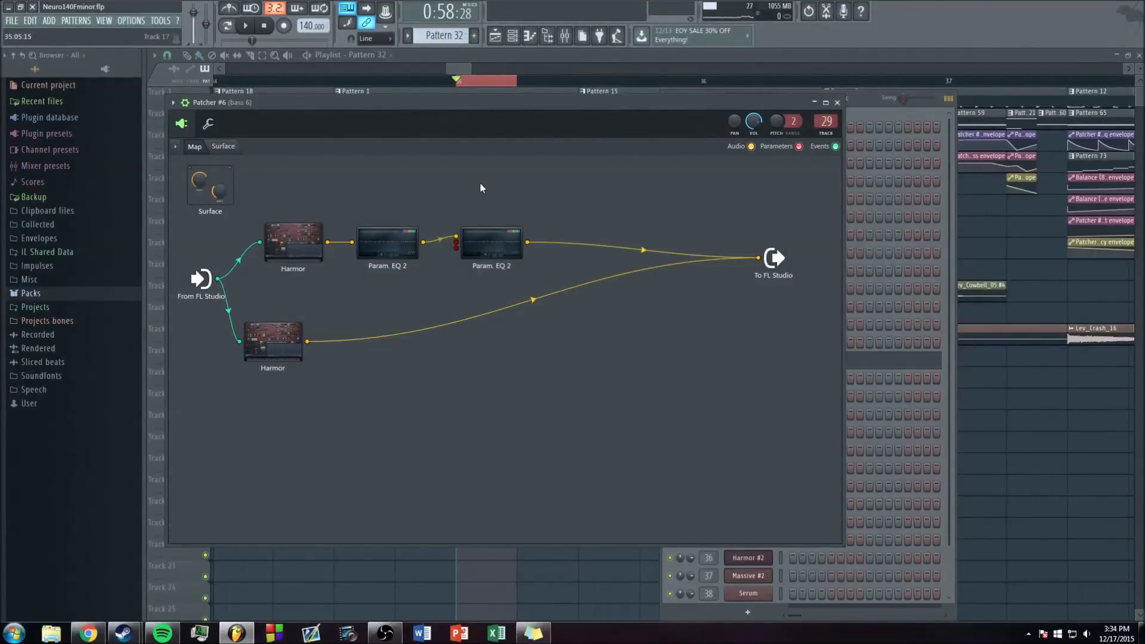
pyautogui.moveTo(293, 242); pyautogui.dragTo(273, 242)
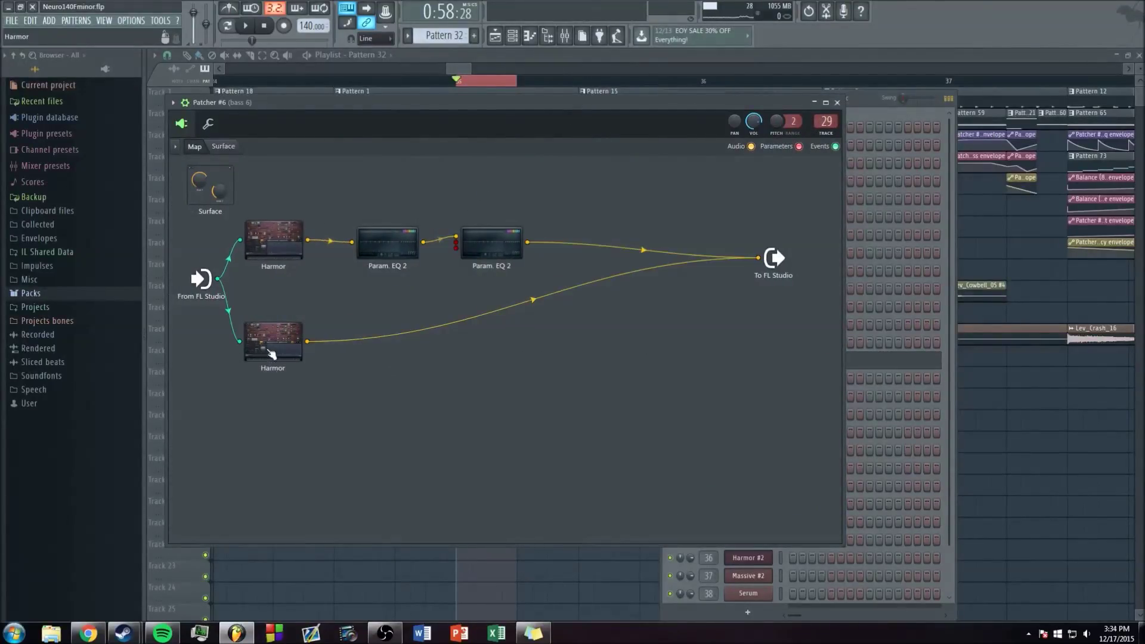
# Step: View the lower Harmor and the first Param. EQ 2 in Patcher #6, closing each one after viewing
pyautogui.click(271, 354)
pyautogui.click(830, 266)
pyautogui.click(385, 244)
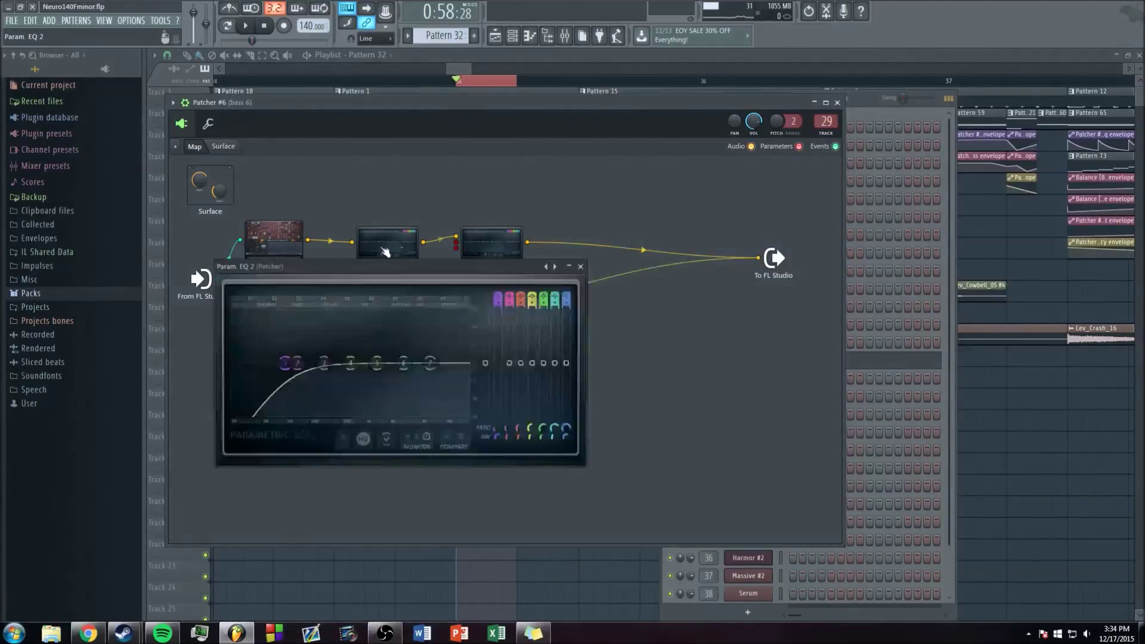
pyautogui.click(580, 266)
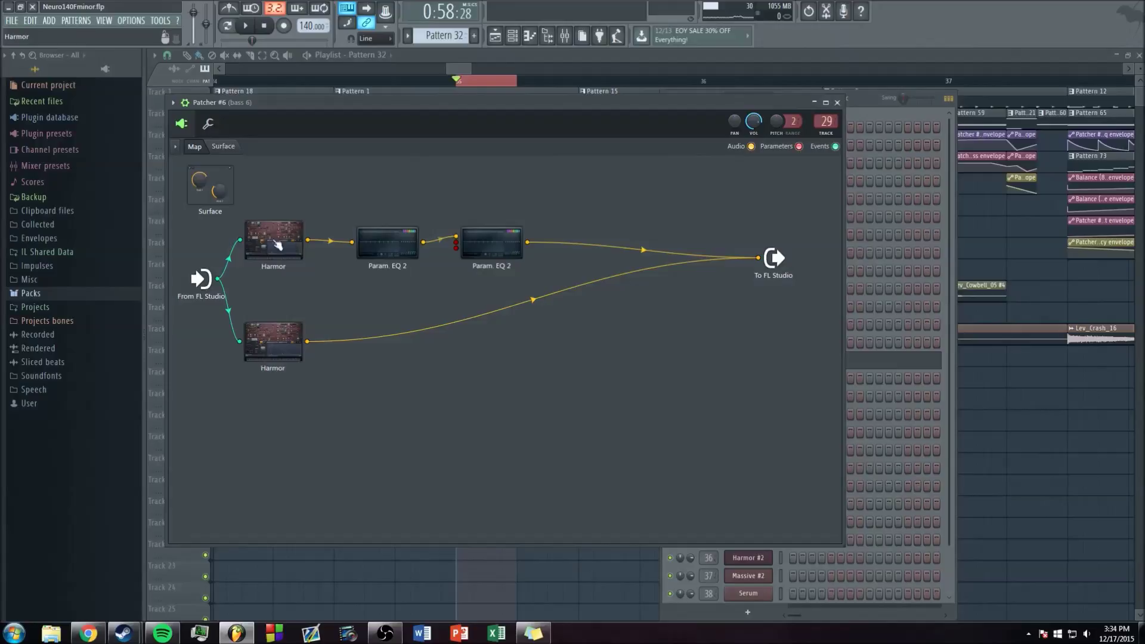
# Step: Examine the upper Harmor's effects, harmonic prism envelope and list of envelope targets, and close its window
pyautogui.click(285, 236)
pyautogui.moveTo(408, 276); pyautogui.dragTo(412, 172)
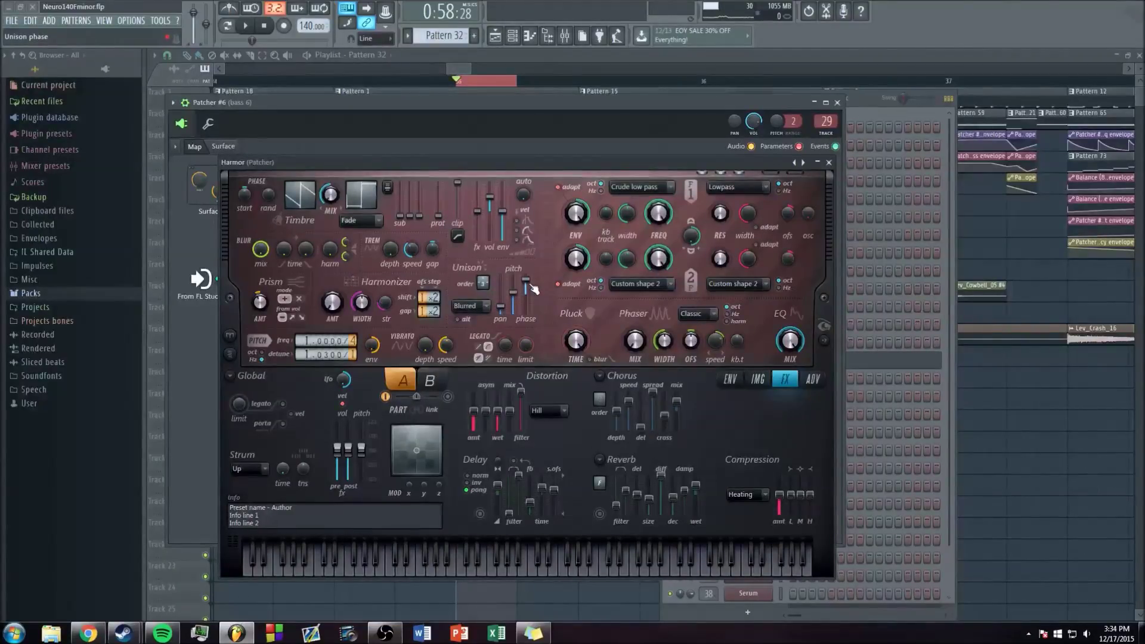
pyautogui.click(729, 379)
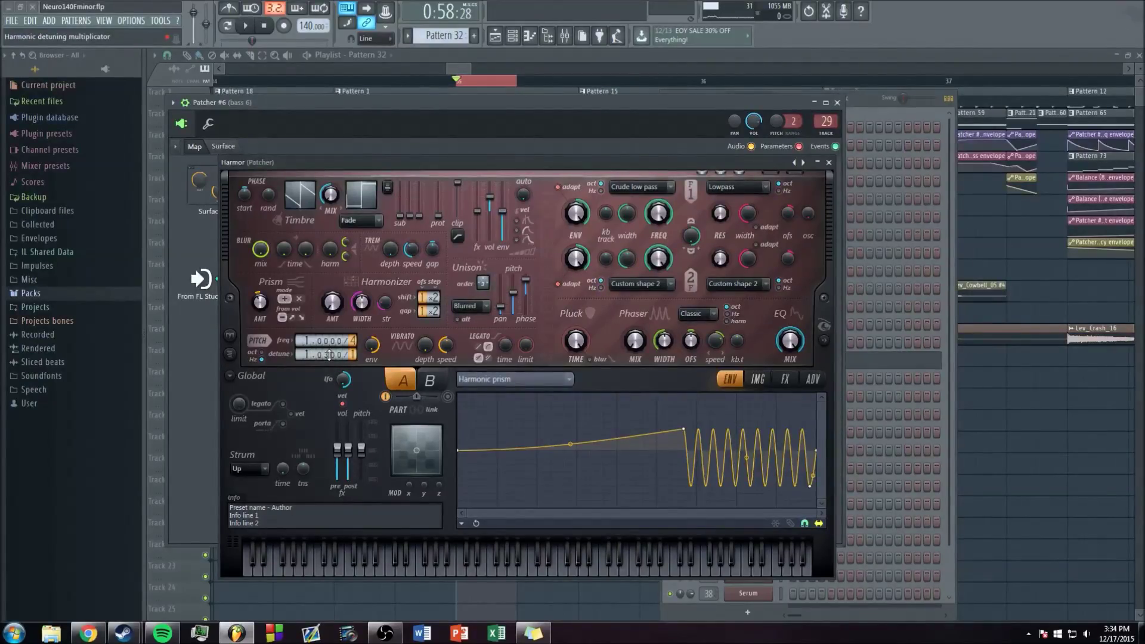
pyautogui.click(517, 379)
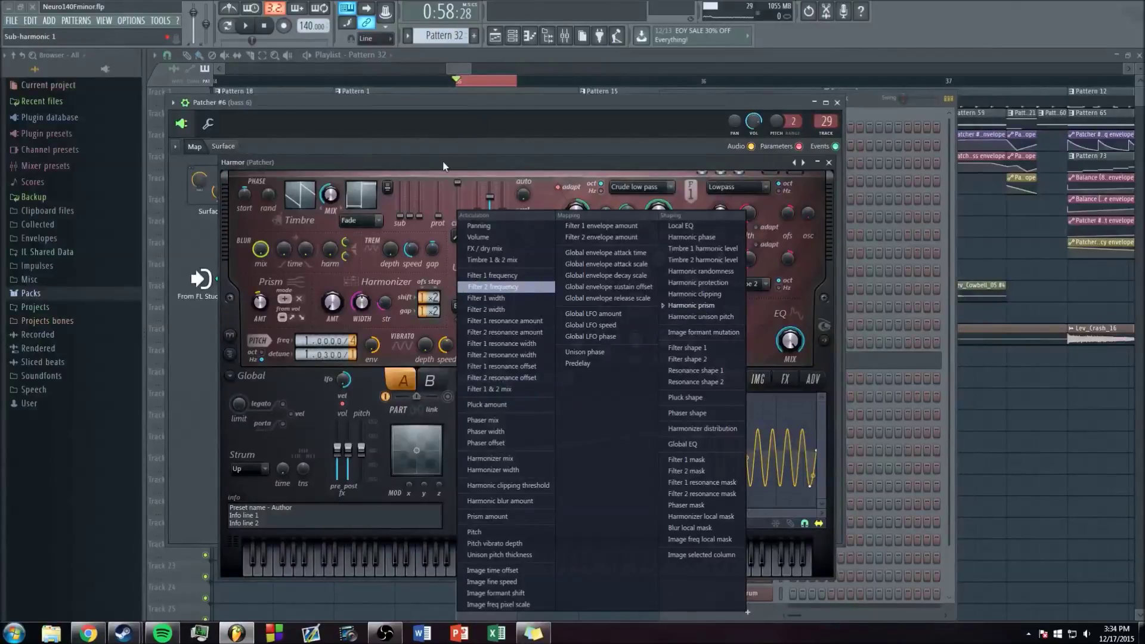
pyautogui.moveTo(443, 166); pyautogui.dragTo(447, 144)
pyautogui.click(762, 356)
pyautogui.click(740, 358)
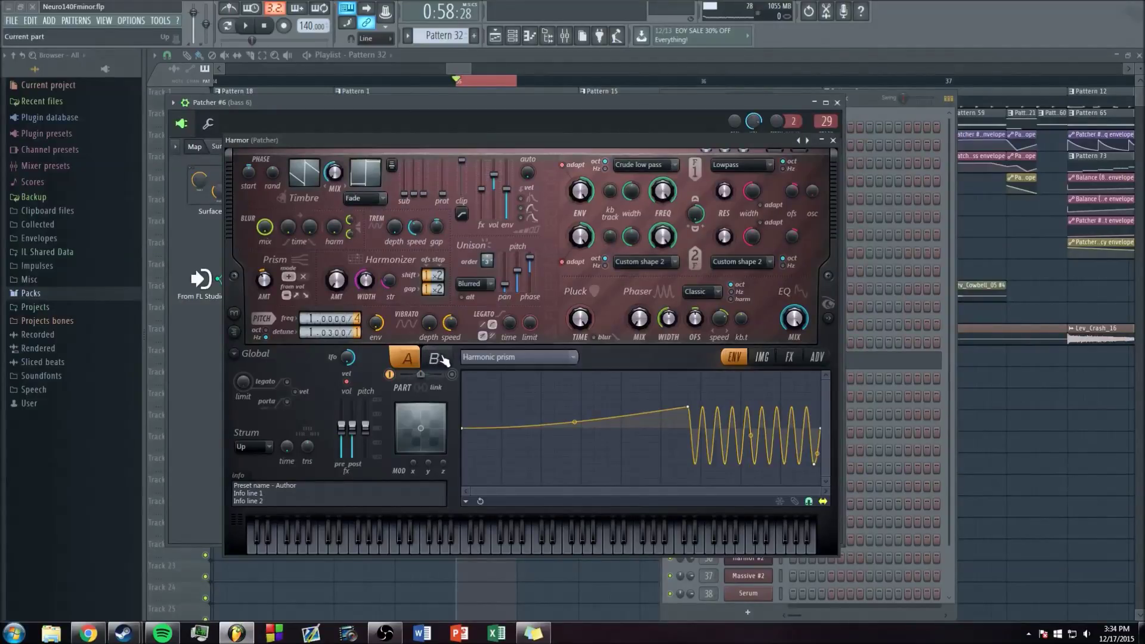
pyautogui.click(834, 140)
# Step: Open the second Param. EQ 2 in Patcher #6 and play the selected passage against its automated notch and high-pass bands
pyautogui.click(503, 247)
pyautogui.moveTo(436, 280); pyautogui.dragTo(491, 248)
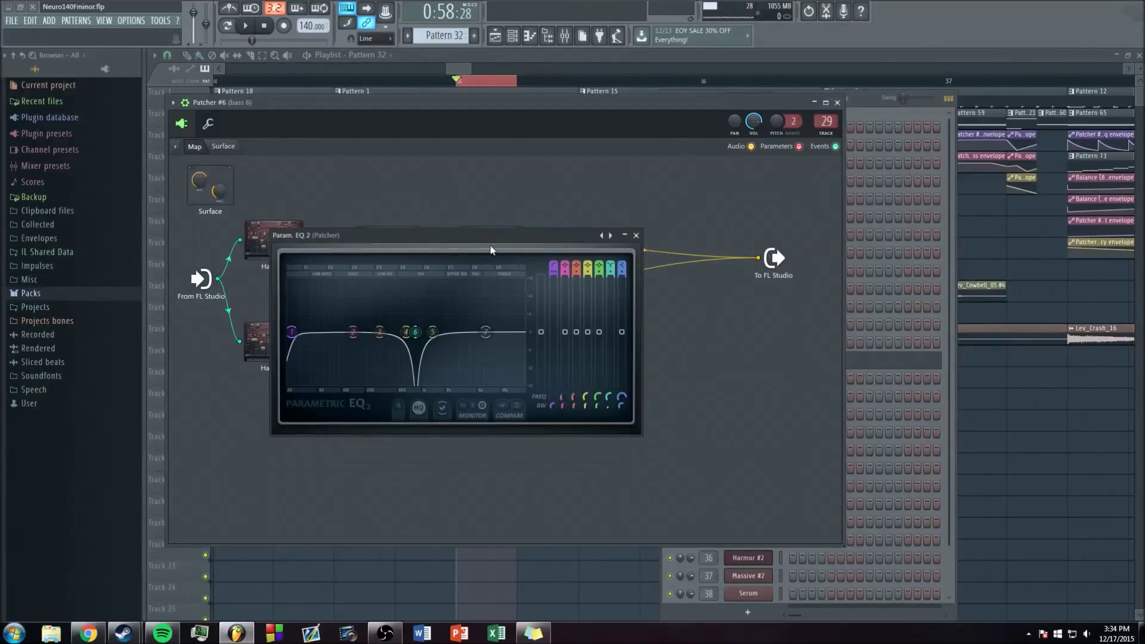
pyautogui.press('space')
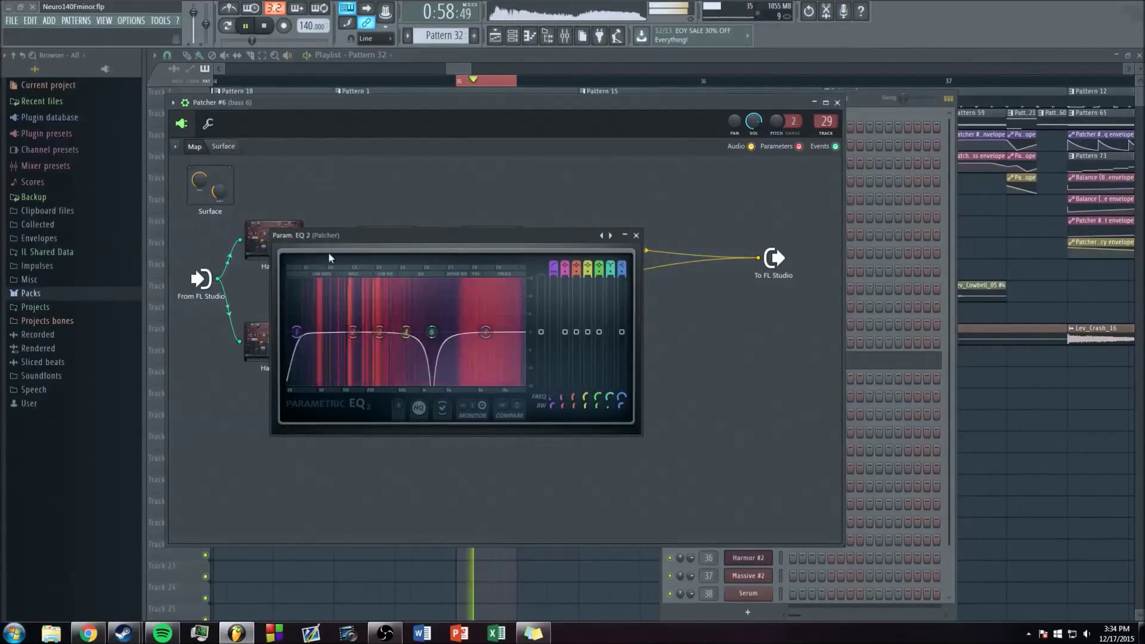
pyautogui.click(266, 27)
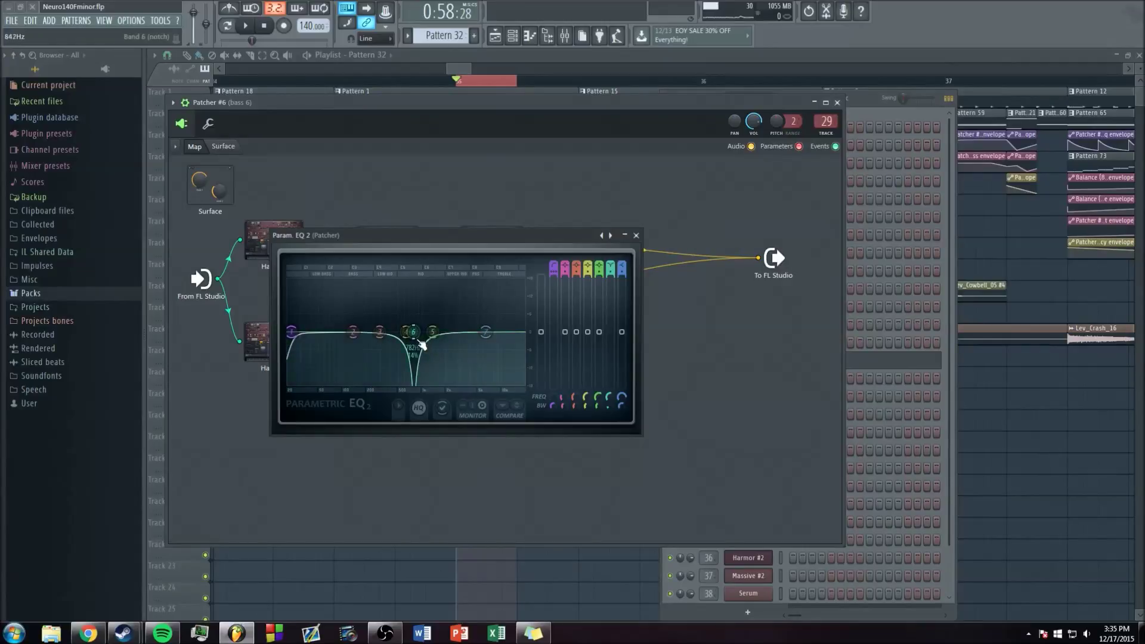
pyautogui.click(245, 26)
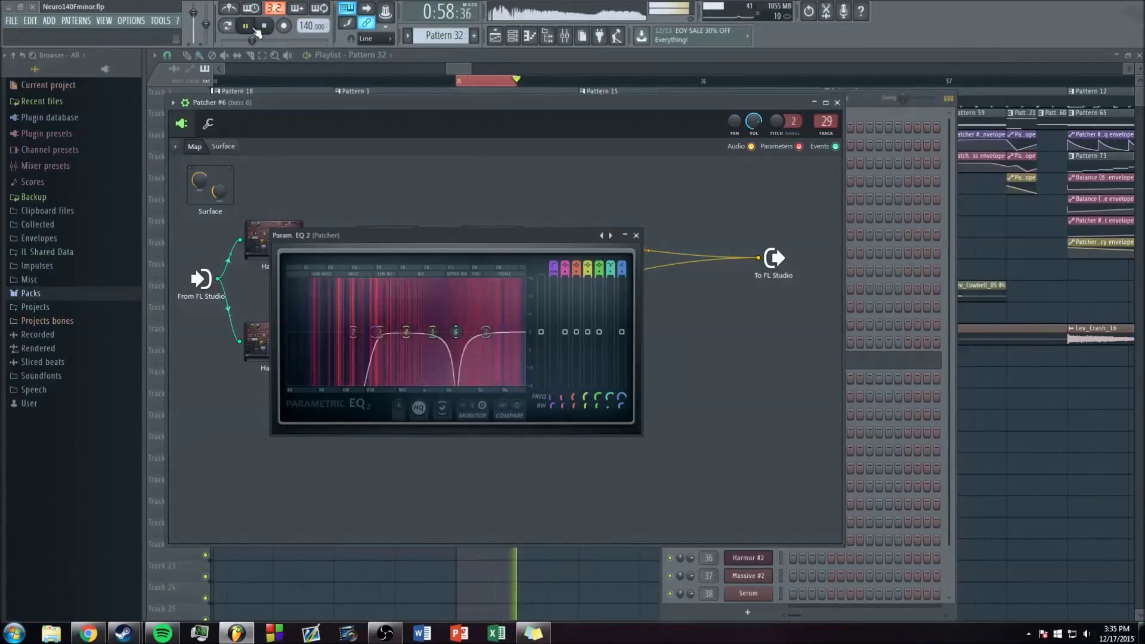
# Step: Close the equalizer and Patcher #6 and view the Band 1 and Band 6 frequency automation clips under Pattern 52
pyautogui.click(636, 235)
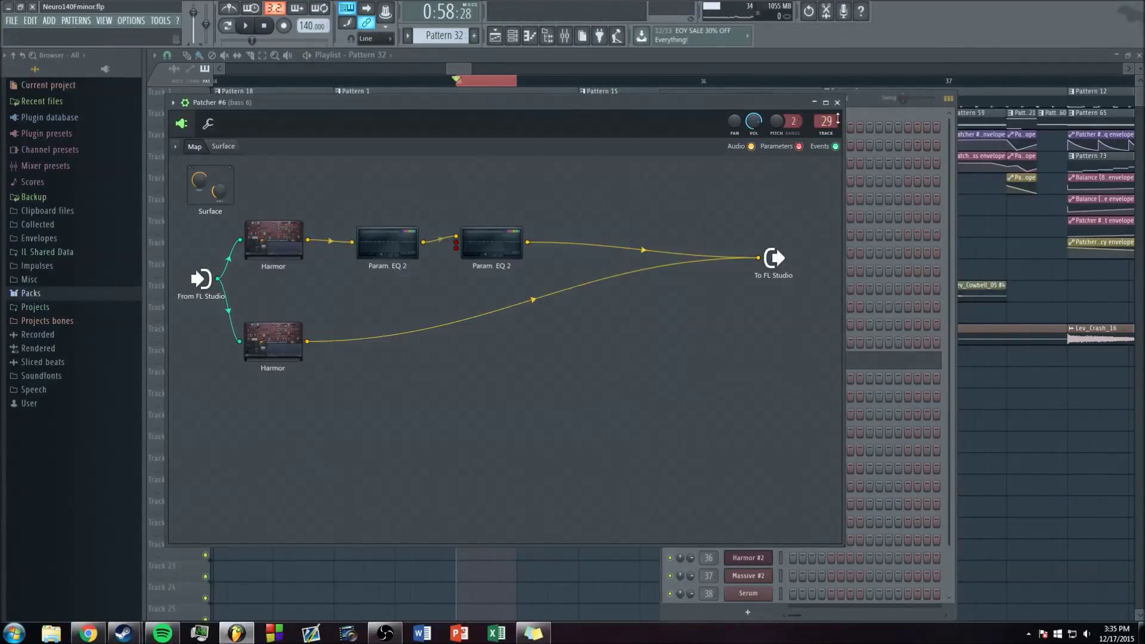
pyautogui.click(837, 102)
pyautogui.click(447, 58)
pyautogui.scroll(3, 406, 176)
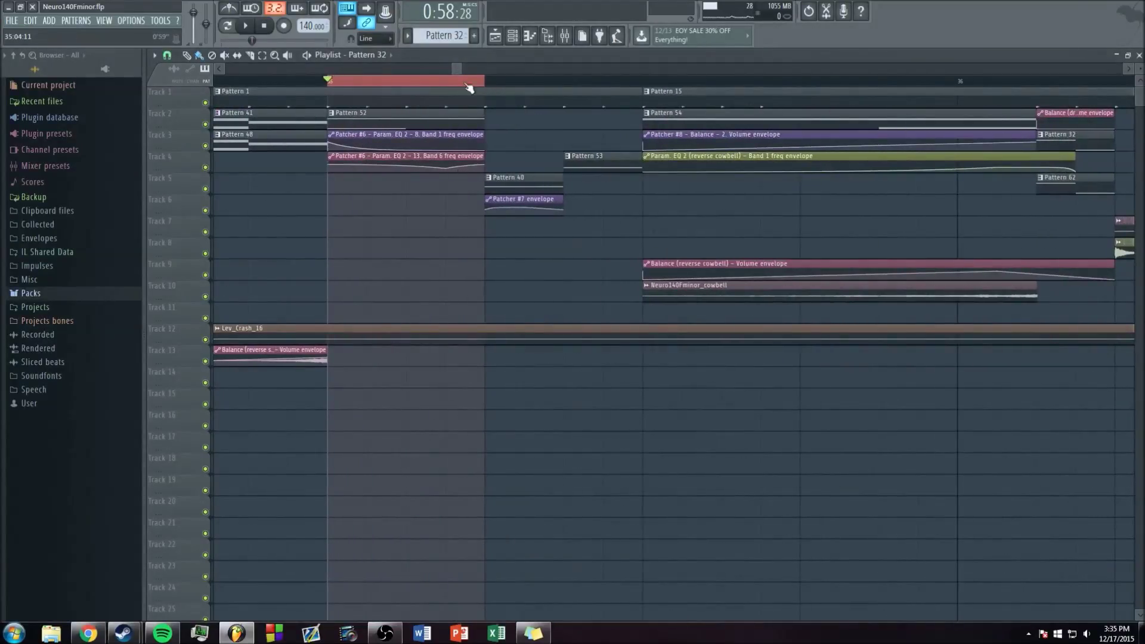
pyautogui.scroll(-3, 458, 66)
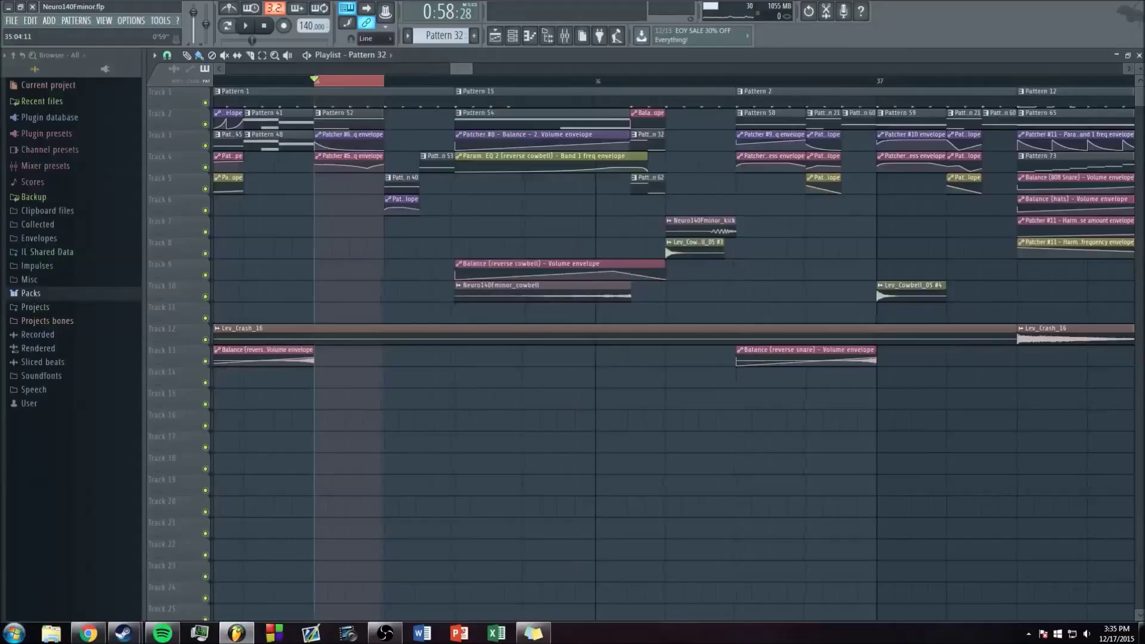
pyautogui.scroll(2, 457, 66)
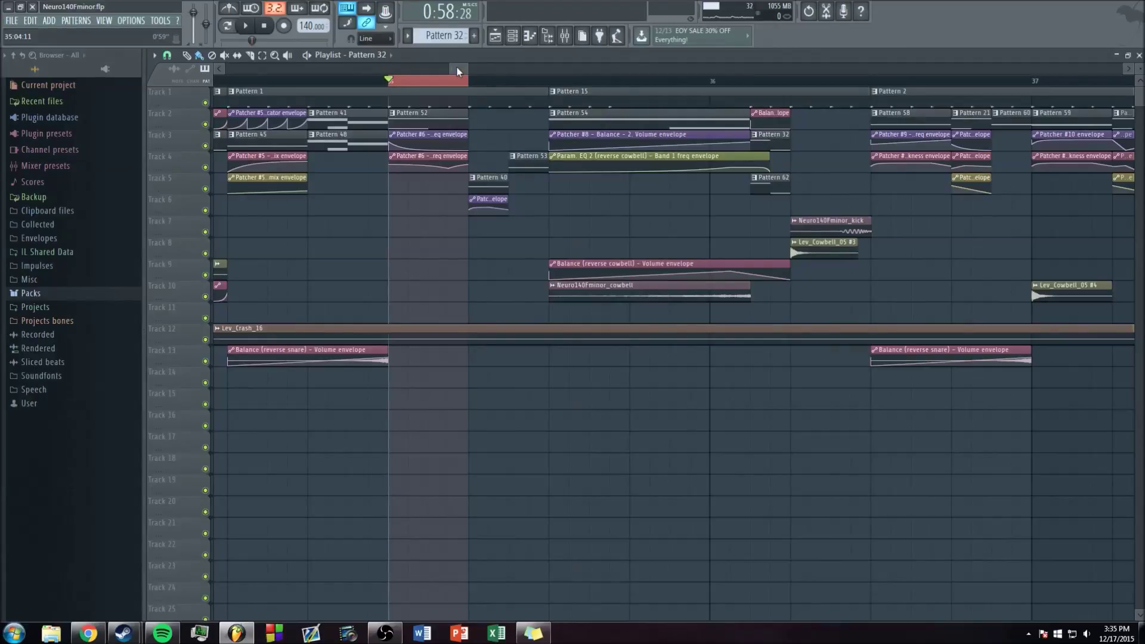
# Step: Switch to Open Broadcaster Software to check the running recording, and return to the FL Studio playlist
pyautogui.hotkey('alt', 'Tab')
pyautogui.hotkey('alt', 'Tab')
pyautogui.hotkey('alt', 'Tab')
pyautogui.hotkey('alt', 'Tab')
pyautogui.hotkey('alt', 'Tab')
pyautogui.hotkey('alt', 'Tab')
pyautogui.hotkey('alt', 'Tab')
pyautogui.hotkey('alt', 'Tab')
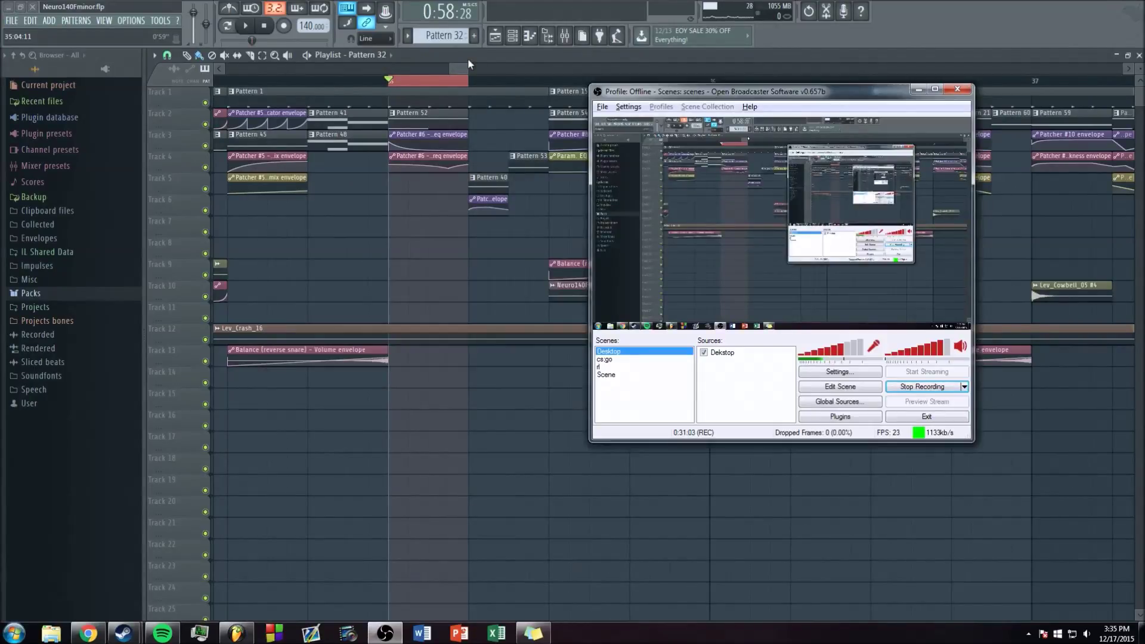
pyautogui.hotkey('alt', 'Tab')
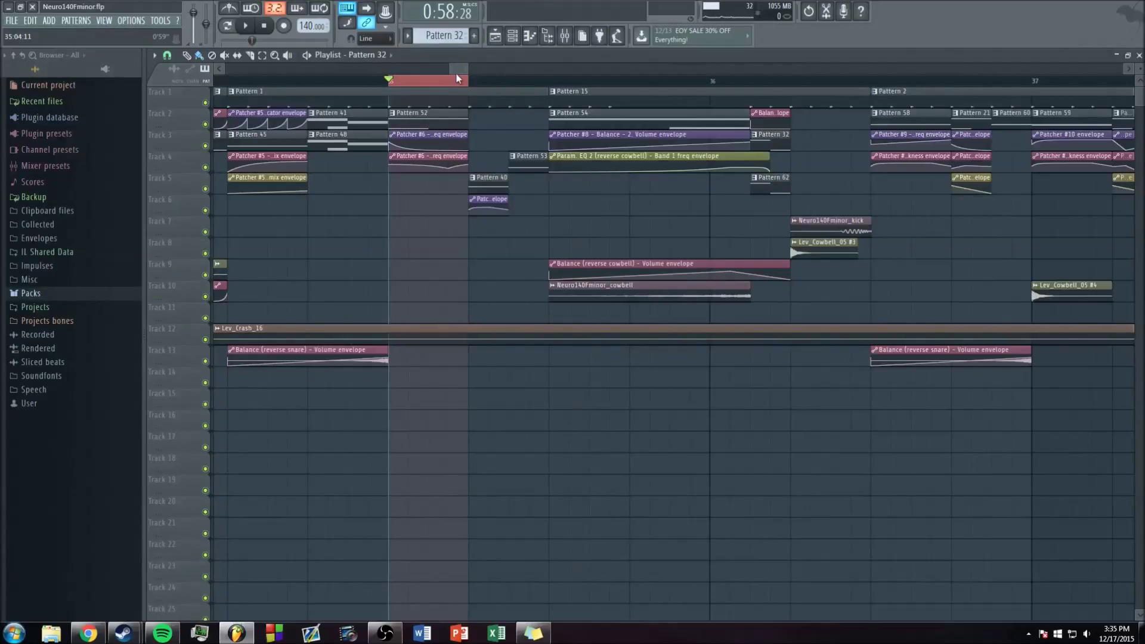
# Step: Select the Pattern 40 passage in the playlist and play it while watching the mixer's bass tracks
pyautogui.press('space')
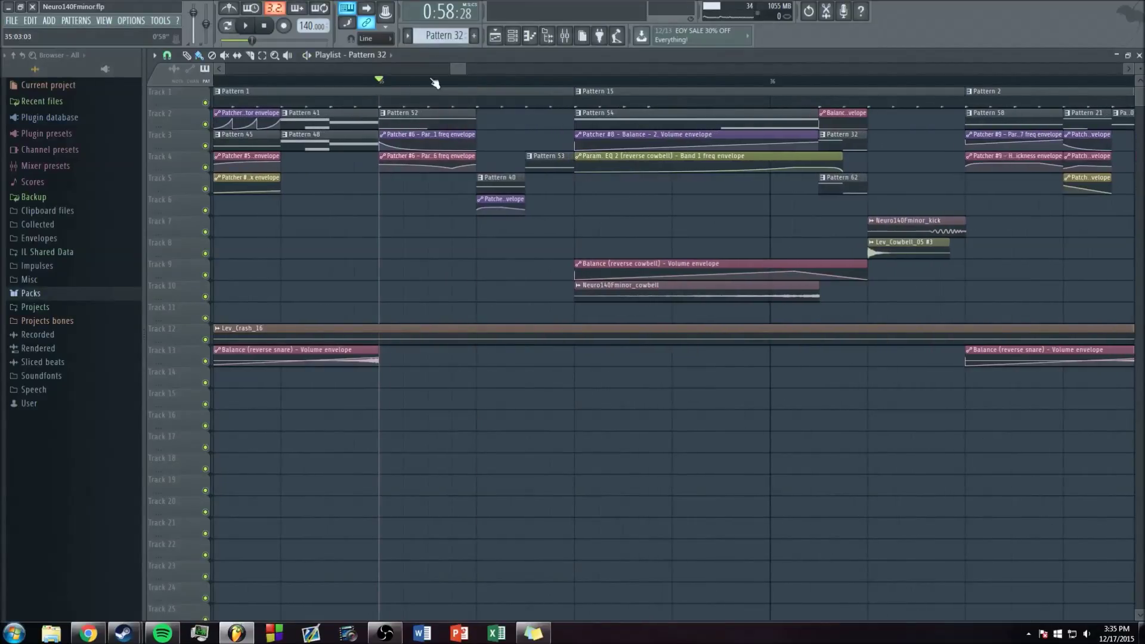
pyautogui.click(565, 41)
pyautogui.press('space')
pyautogui.press('F9')
pyautogui.moveTo(477, 80); pyautogui.dragTo(525, 80)
pyautogui.click(566, 37)
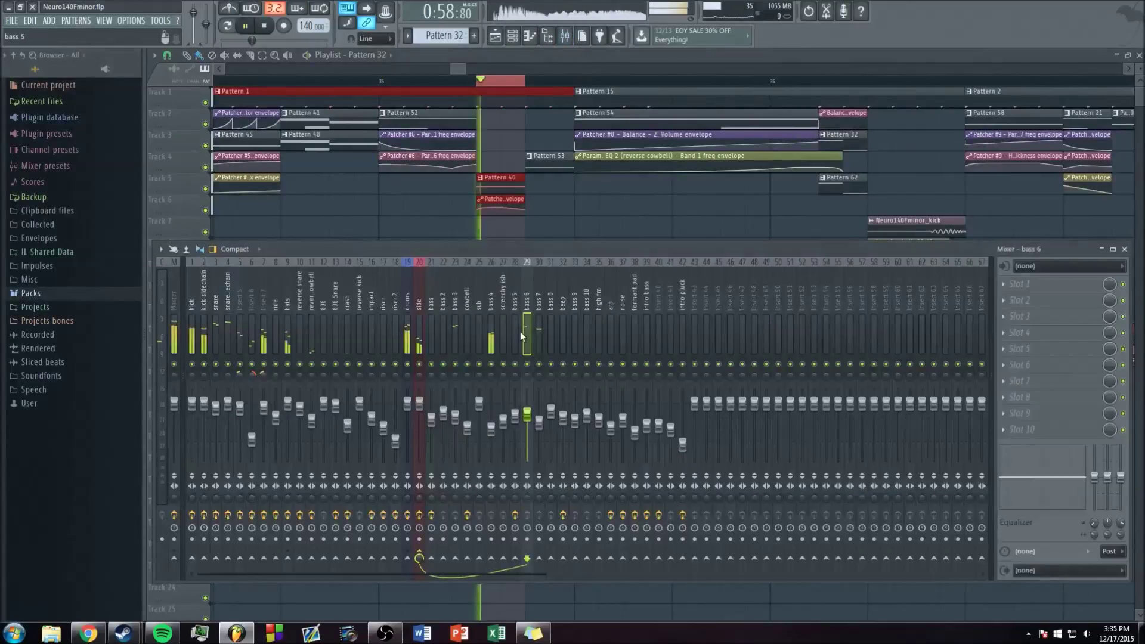
# Step: Stop playback, view Patcher #4 from the channel rack, and return to the playlist
pyautogui.press('space')
pyautogui.press('F6')
pyautogui.click(734, 380)
pyautogui.click(835, 110)
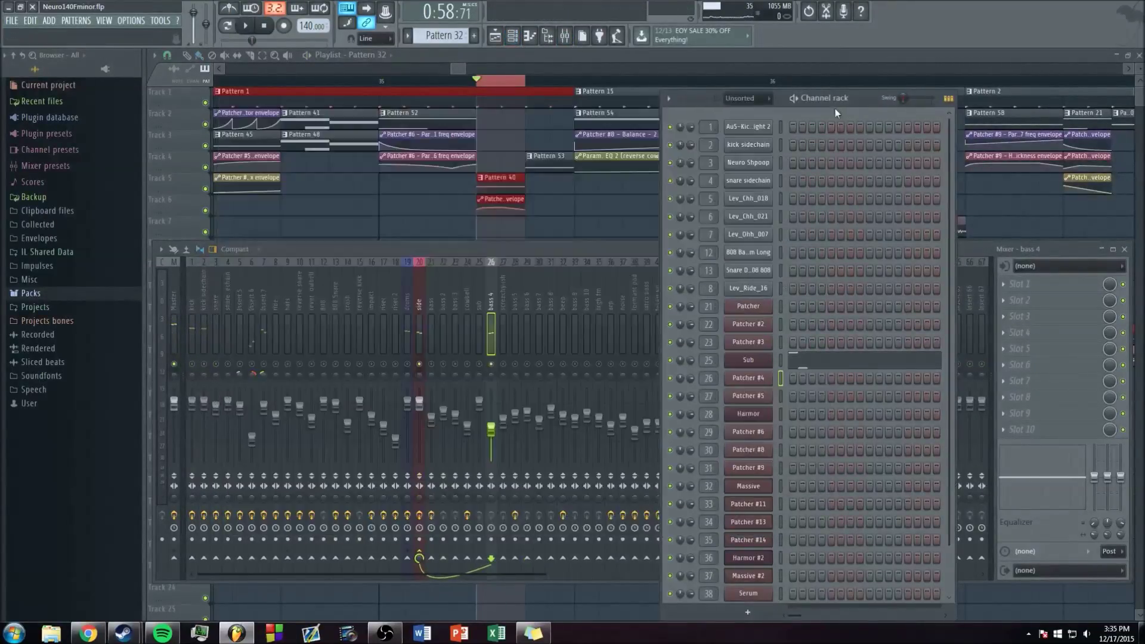
pyautogui.press('F5')
pyautogui.press('space')
pyautogui.press('space')
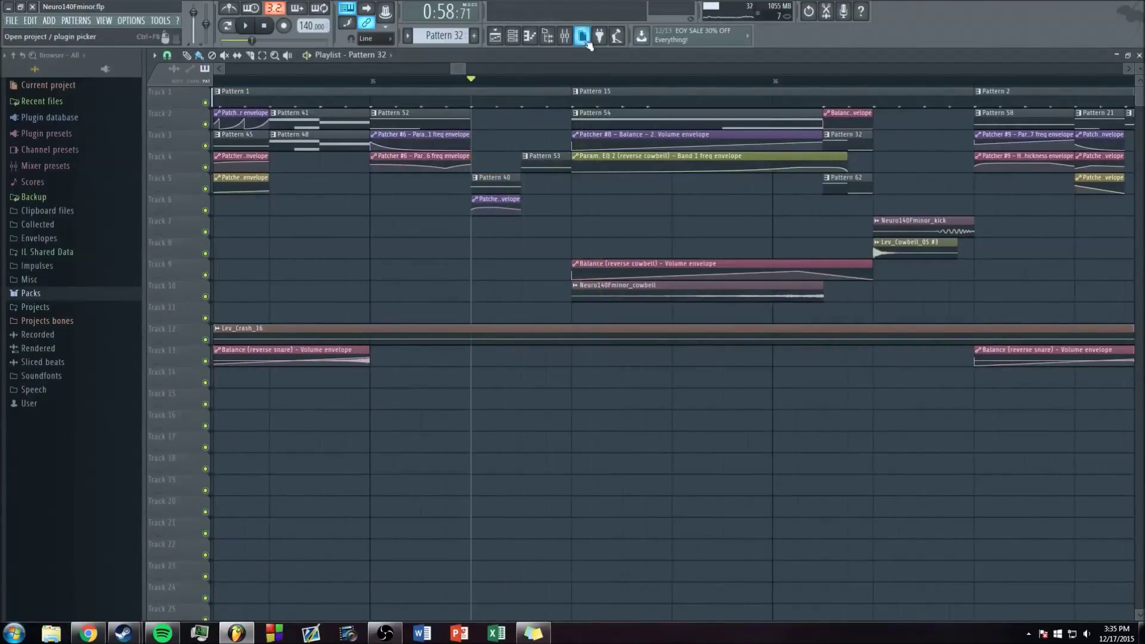
# Step: Play the passage from Pattern 40 into Pattern 53 against the mixer meters, and view Patcher #3 from the channel rack
pyautogui.click(564, 37)
pyautogui.press('space')
pyautogui.press('F9')
pyautogui.press('space')
pyautogui.press('space')
pyautogui.press('F9')
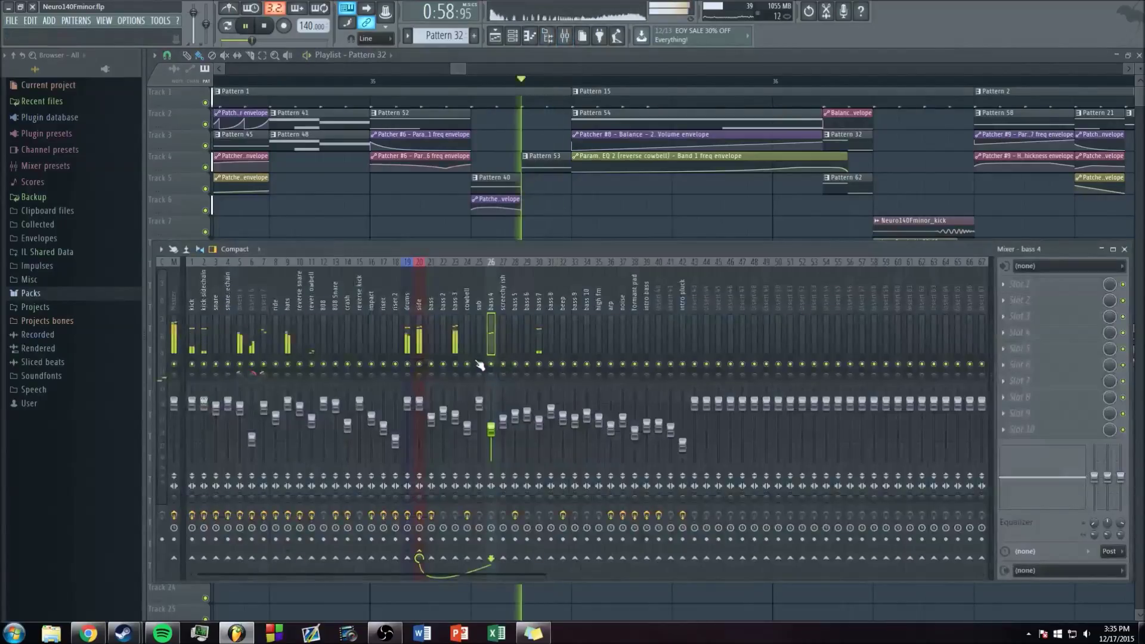
pyautogui.click(530, 37)
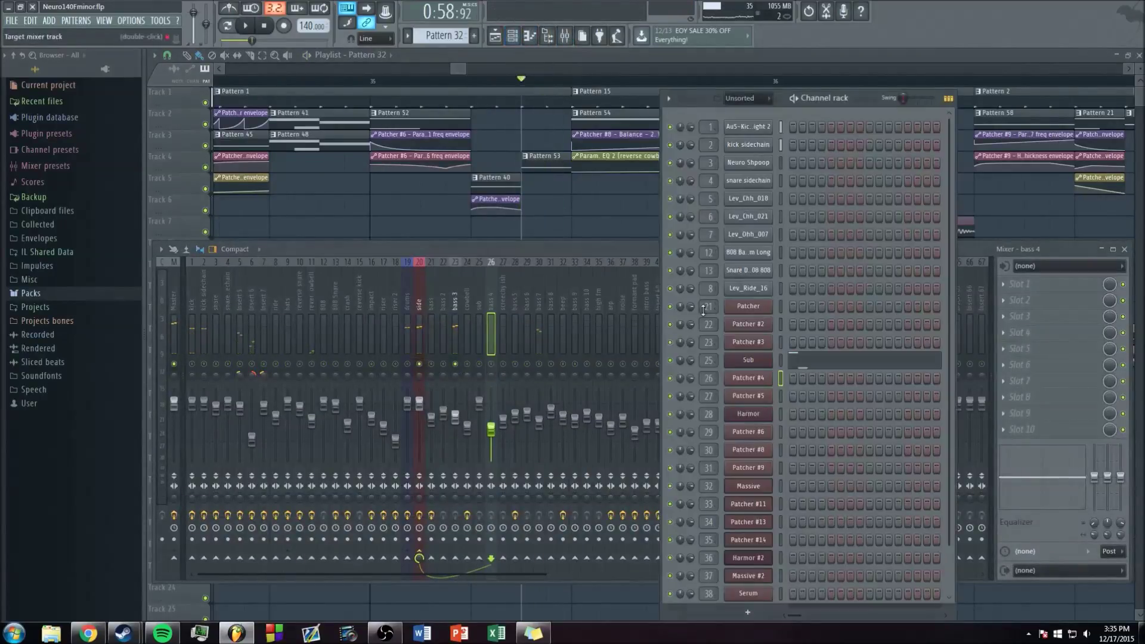
pyautogui.click(755, 340)
pyautogui.click(614, 99)
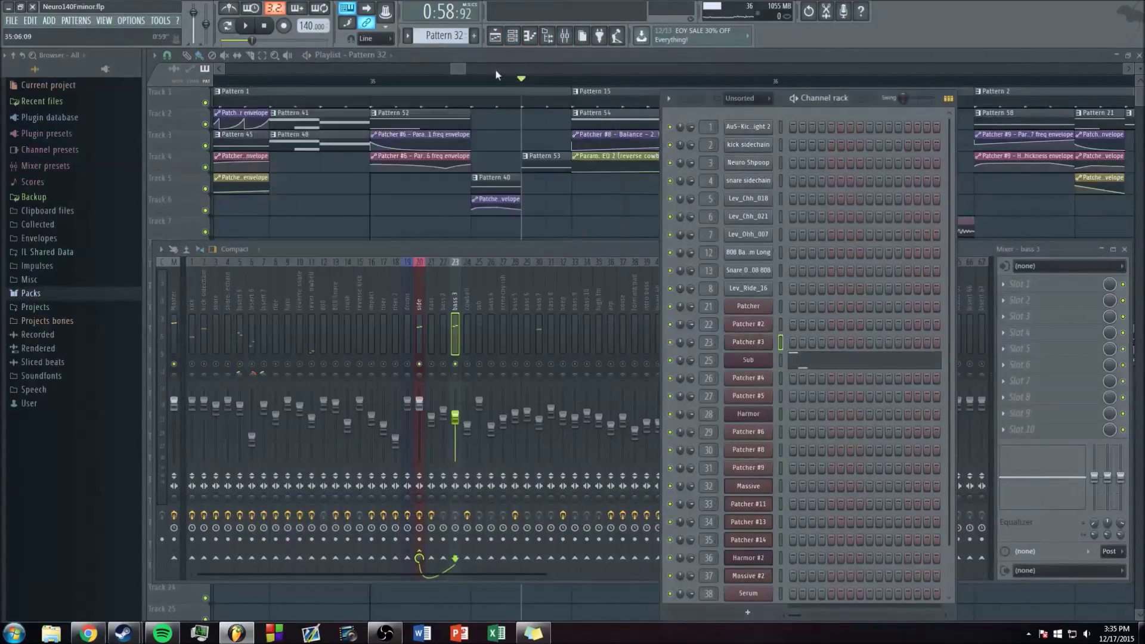
# Step: Play the arrangement on from Pattern 53 into Pattern 54 while watching the mixer and channel rack activity
pyautogui.click(460, 68)
pyautogui.scroll(-3, 460, 68)
pyautogui.press('F9')
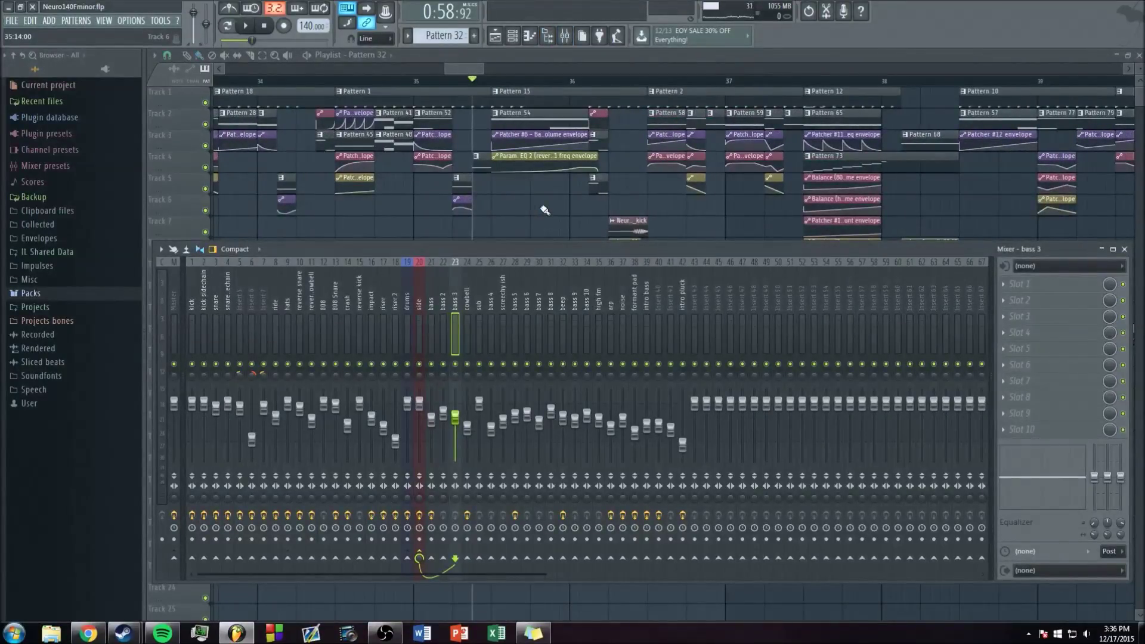
pyautogui.press('space')
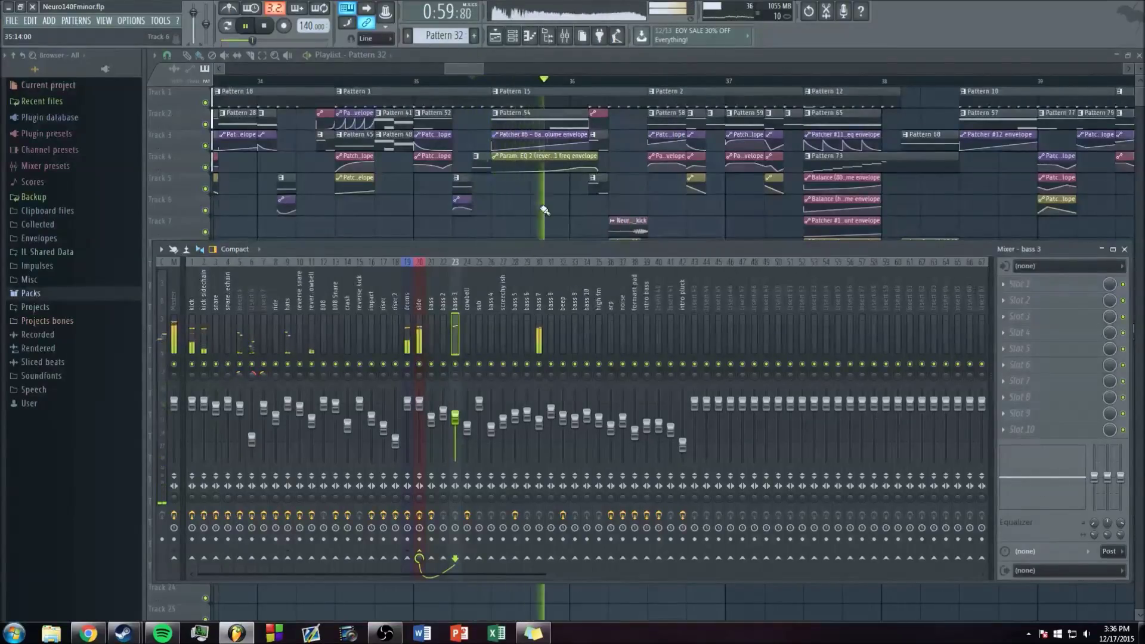
pyautogui.press('space')
pyautogui.press('F9')
pyautogui.scroll(1, 471, 70)
pyautogui.press('F6')
pyautogui.press('space')
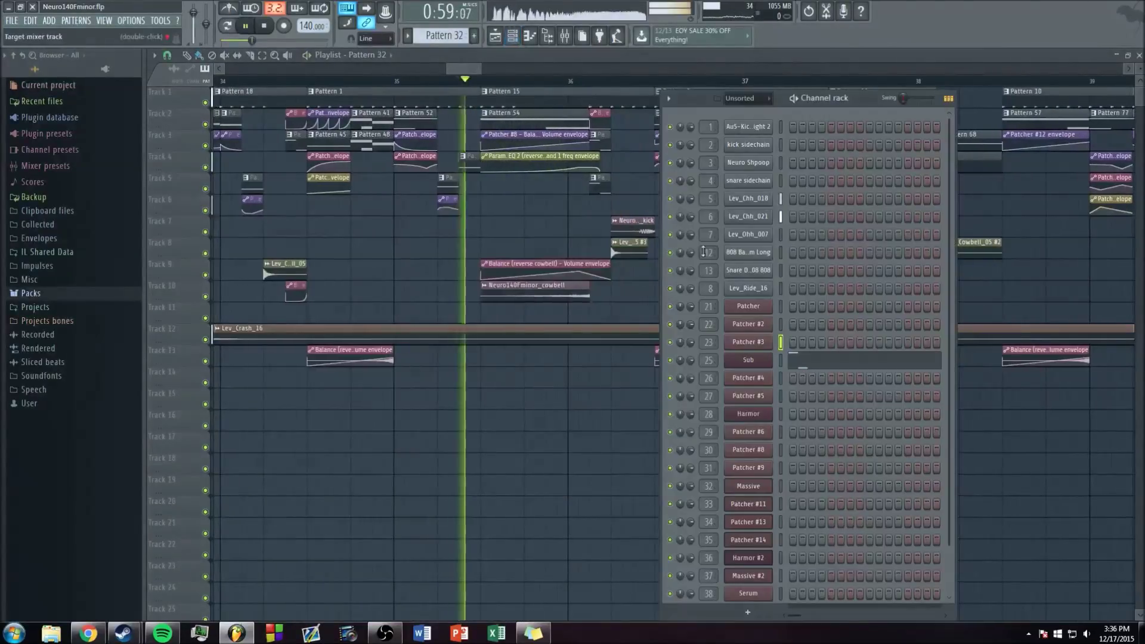
# Step: Select the Pattern 54 passage in the playlist and play it, checking the mixer for the active bass track
pyautogui.press('F6')
pyautogui.scroll(1, 471, 69)
pyautogui.press('space')
pyautogui.moveTo(434, 80); pyautogui.dragTo(571, 83)
pyautogui.press('space')
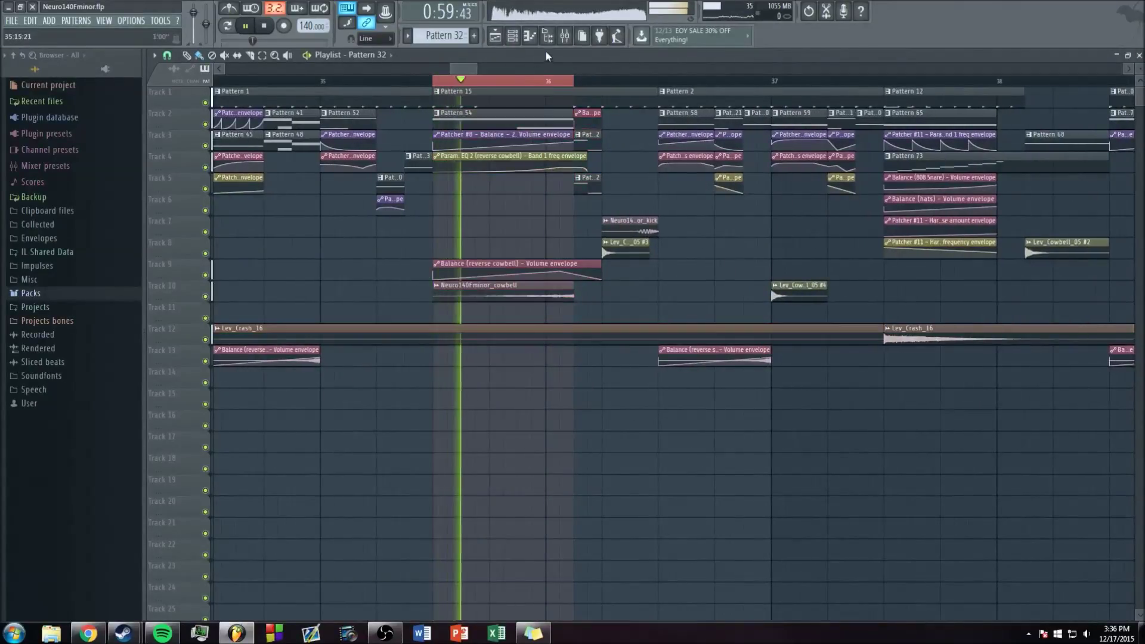
pyautogui.press('F9')
pyautogui.press('F9')
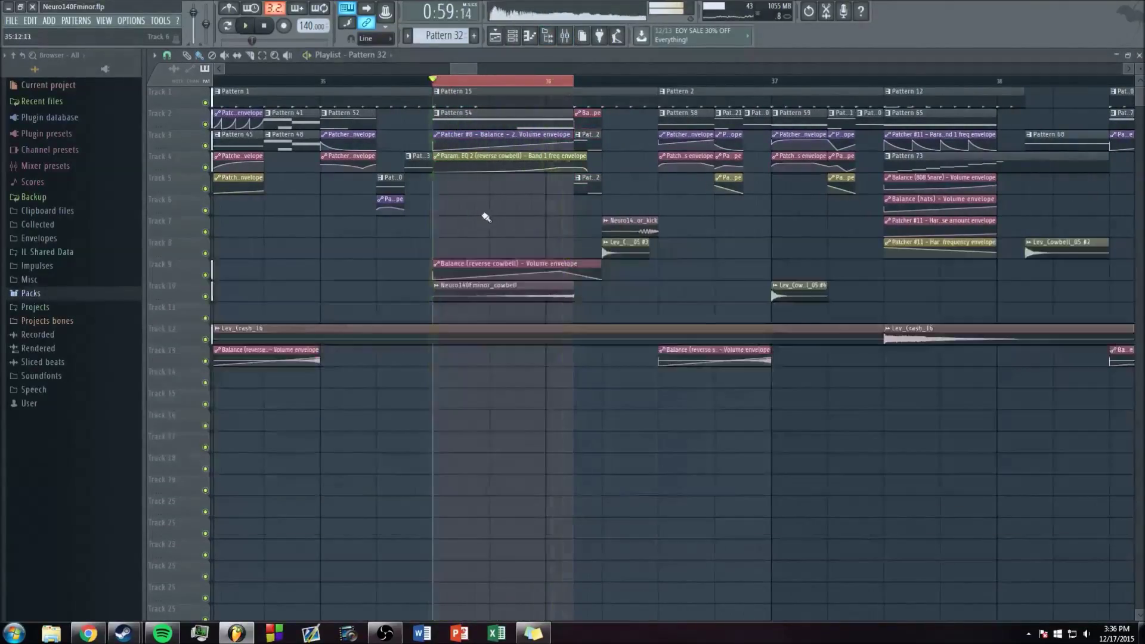
# Step: Stop playback, open Patcher #8 from the channel rack and move its window clear of the Pattern 54 clips
pyautogui.press('F6')
pyautogui.press('space')
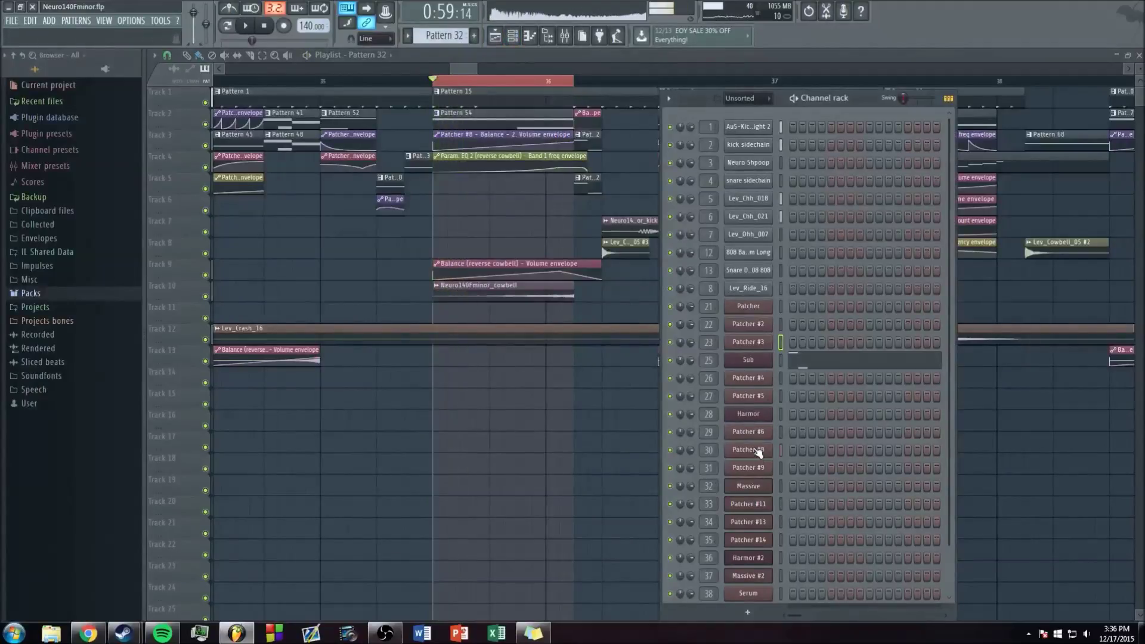
pyautogui.click(748, 450)
pyautogui.moveTo(416, 431)
pyautogui.mouseDown()
pyautogui.moveTo(452, 427)
pyautogui.moveTo(415, 427)
pyautogui.mouseUp()
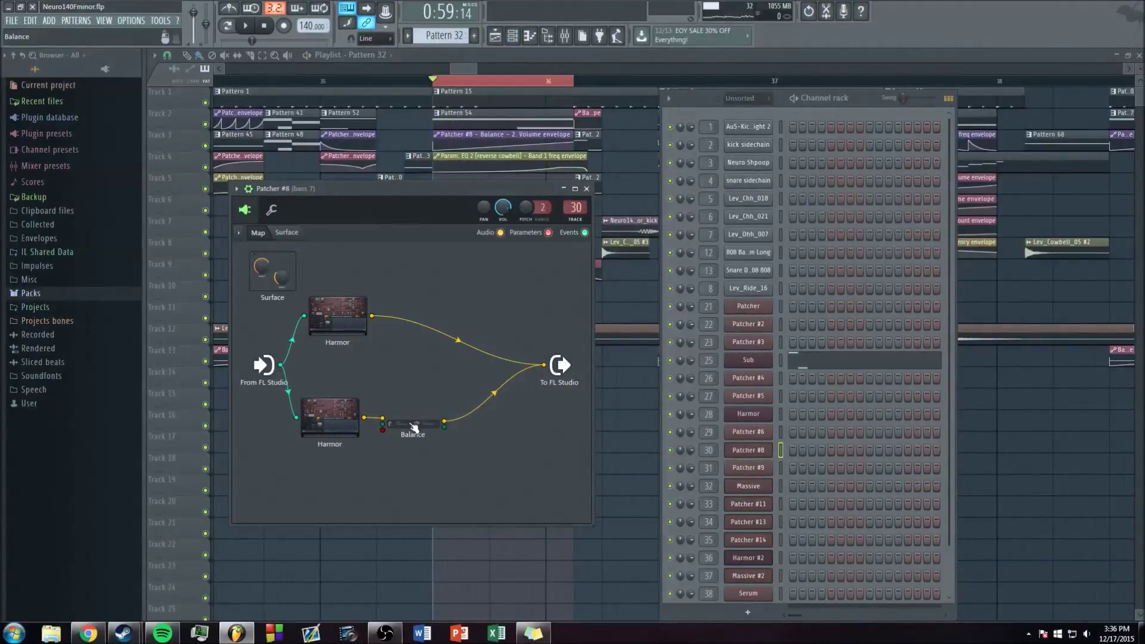
pyautogui.moveTo(446, 203); pyautogui.dragTo(740, 121)
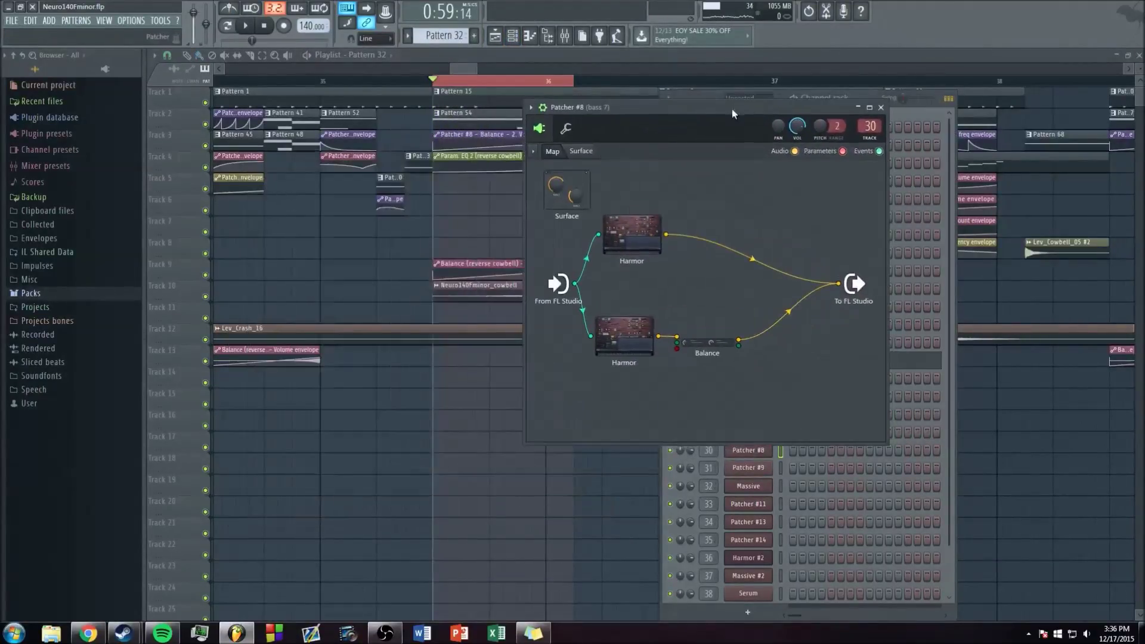
# Step: Open the lower Harmor in Patcher #8 and audition two notes against its Unison pitch thickness envelope
pyautogui.doubleClick(624, 337)
pyautogui.moveTo(404, 262); pyautogui.dragTo(426, 175)
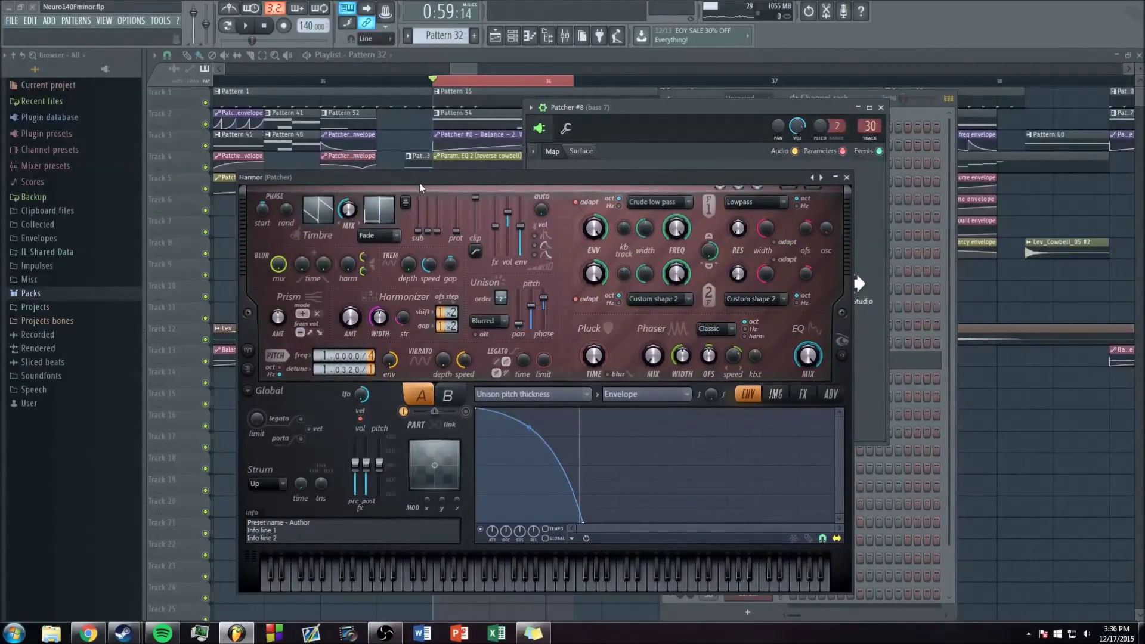
pyautogui.moveTo(421, 187); pyautogui.dragTo(417, 157)
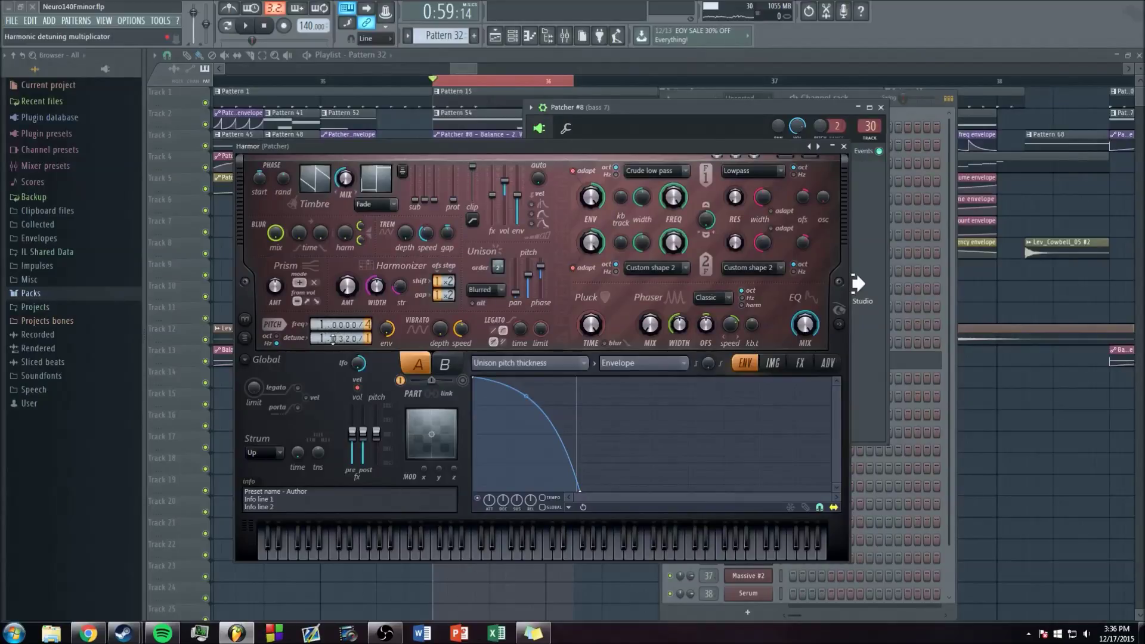
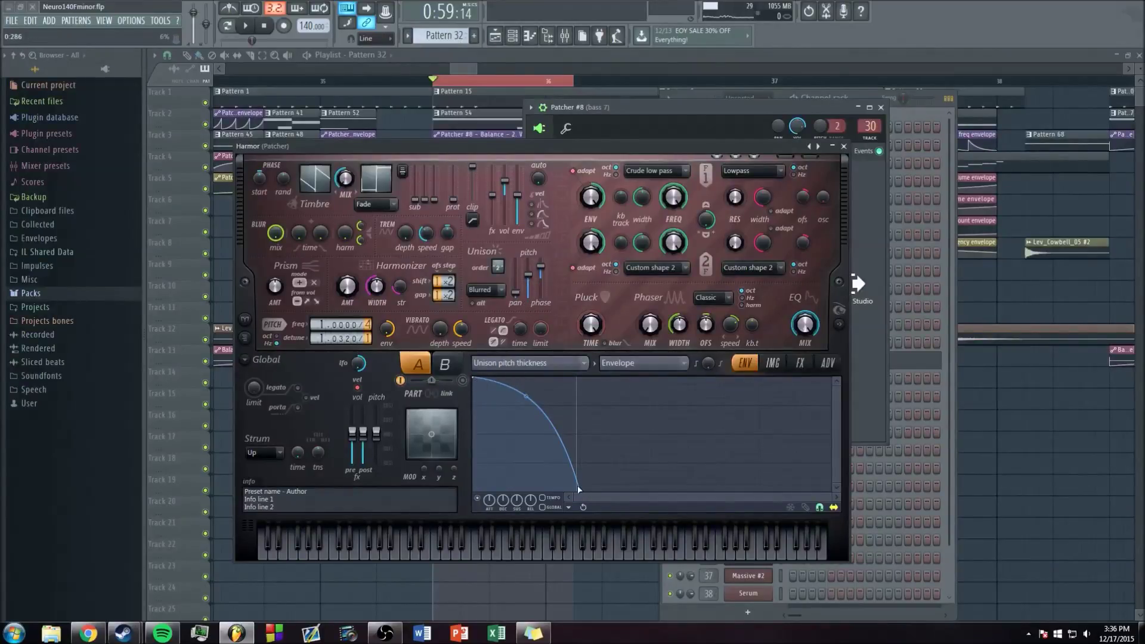
pyautogui.click(517, 555)
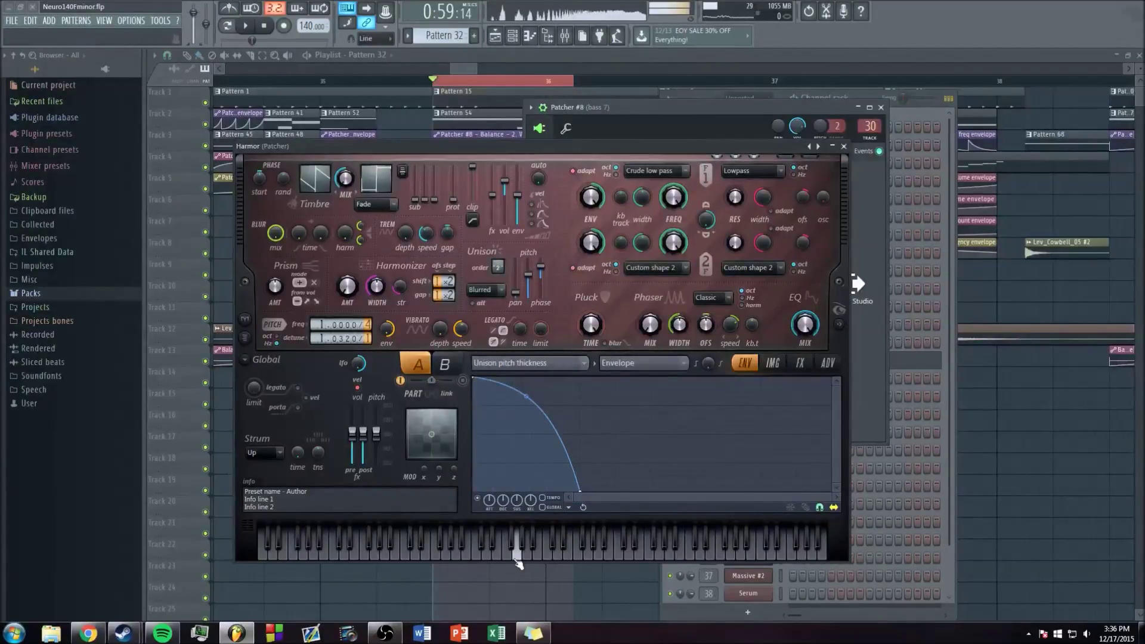
pyautogui.click(437, 549)
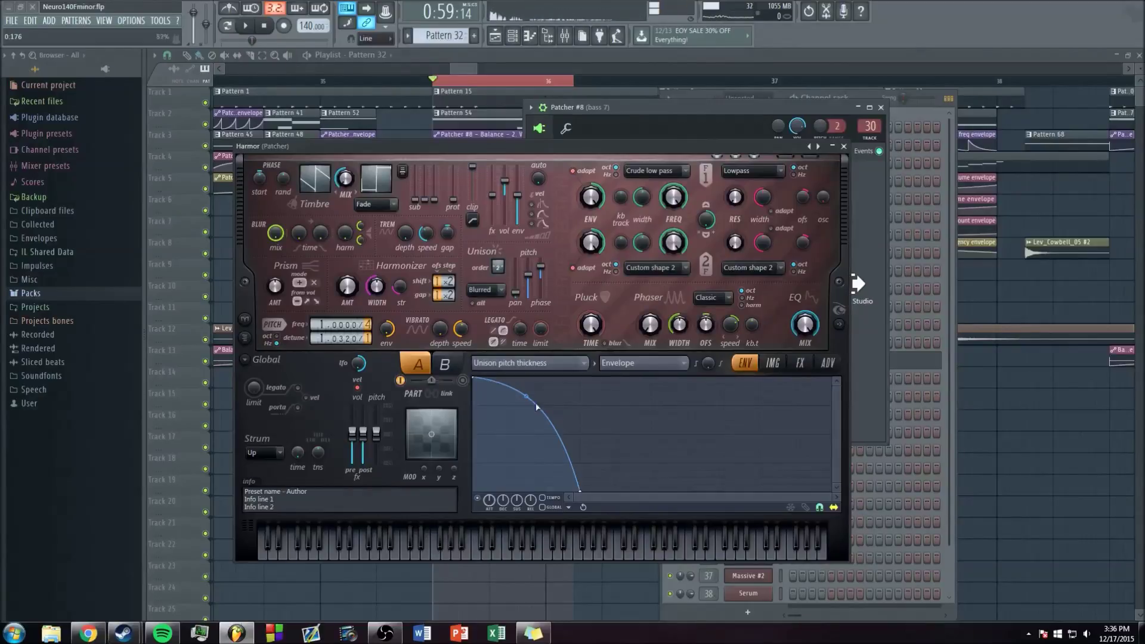
# Step: Examine this Harmor's Harmonic unison pitch shape and its effects, and close its window
pyautogui.click(544, 365)
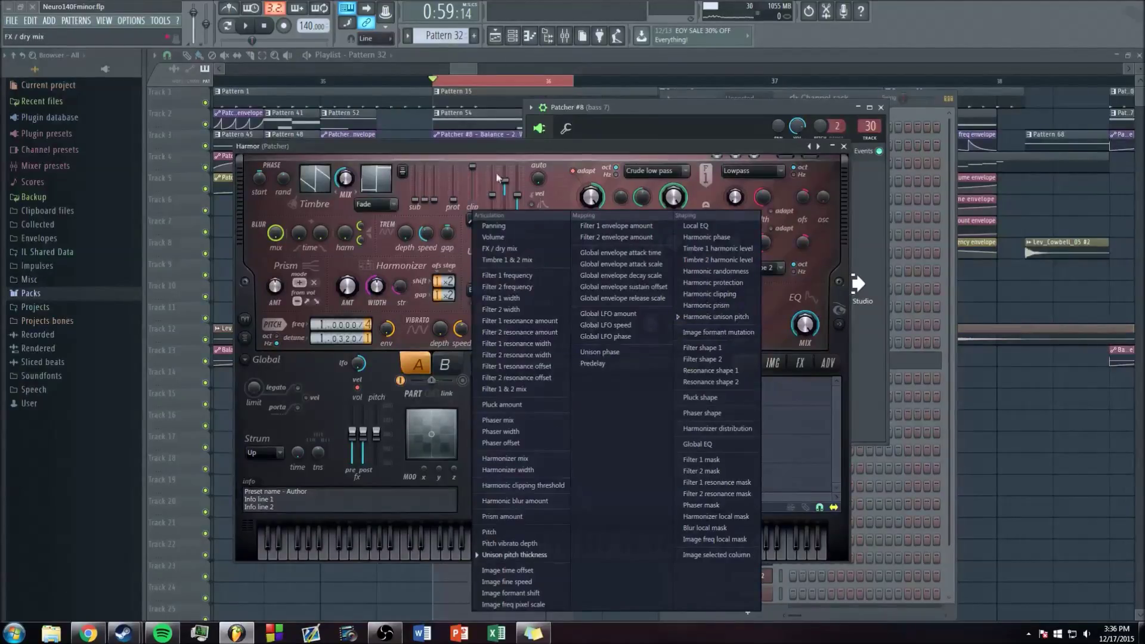
pyautogui.click(716, 317)
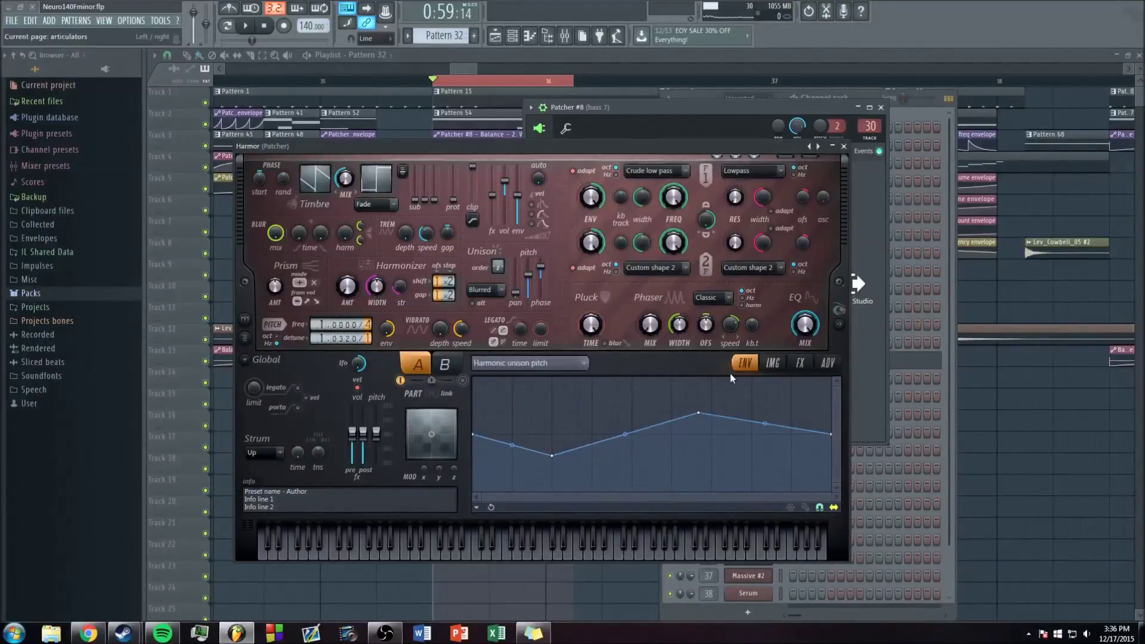
pyautogui.click(799, 364)
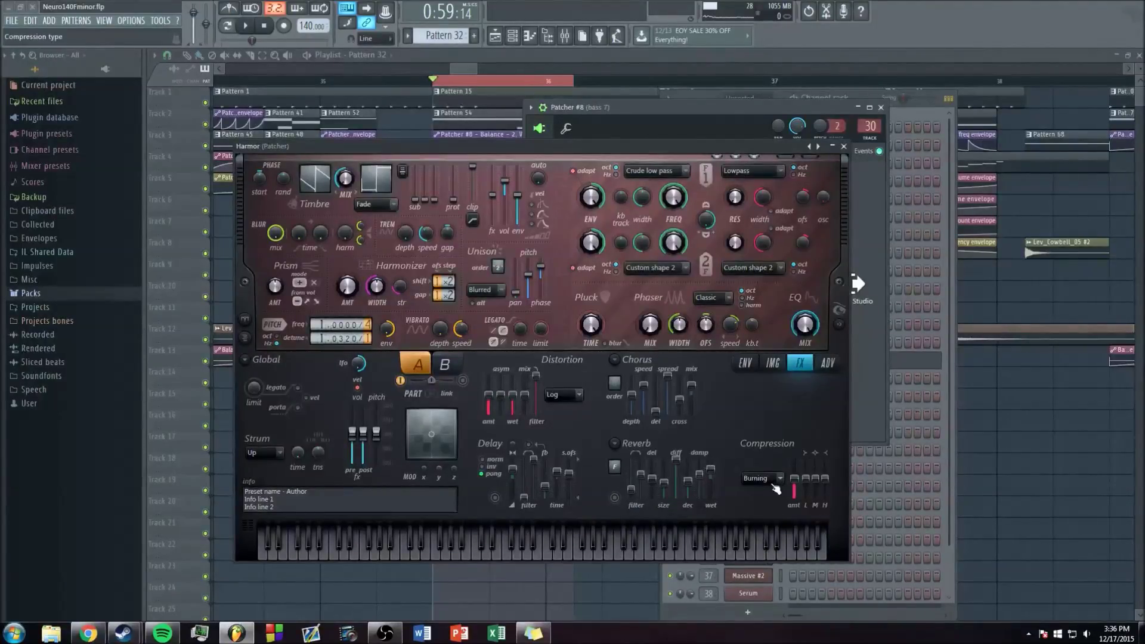
pyautogui.click(745, 362)
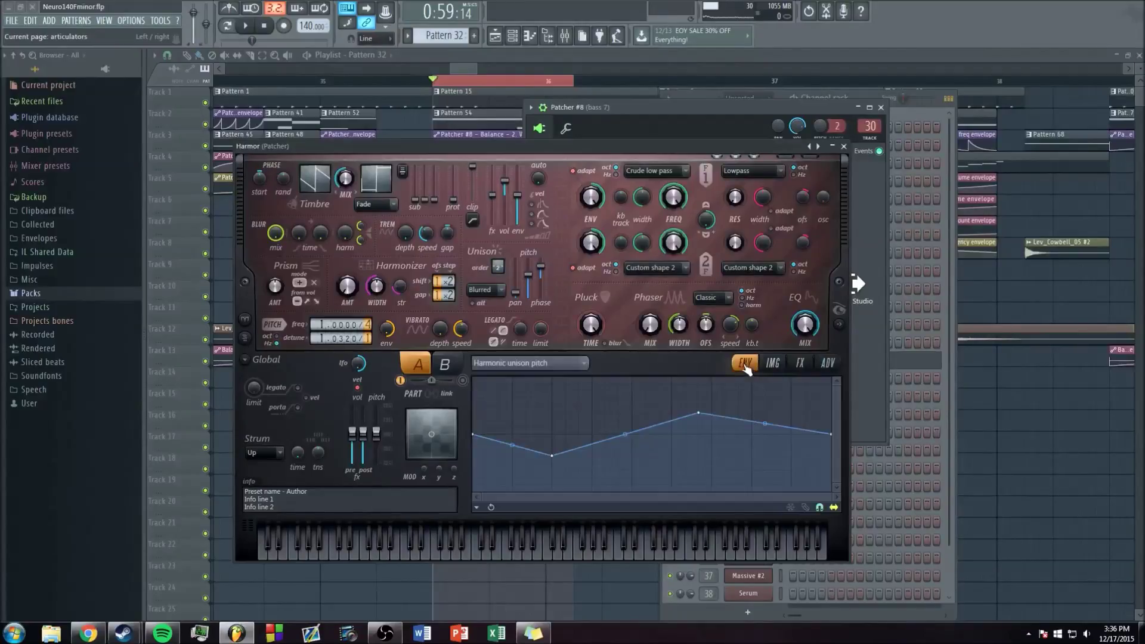
pyautogui.click(843, 146)
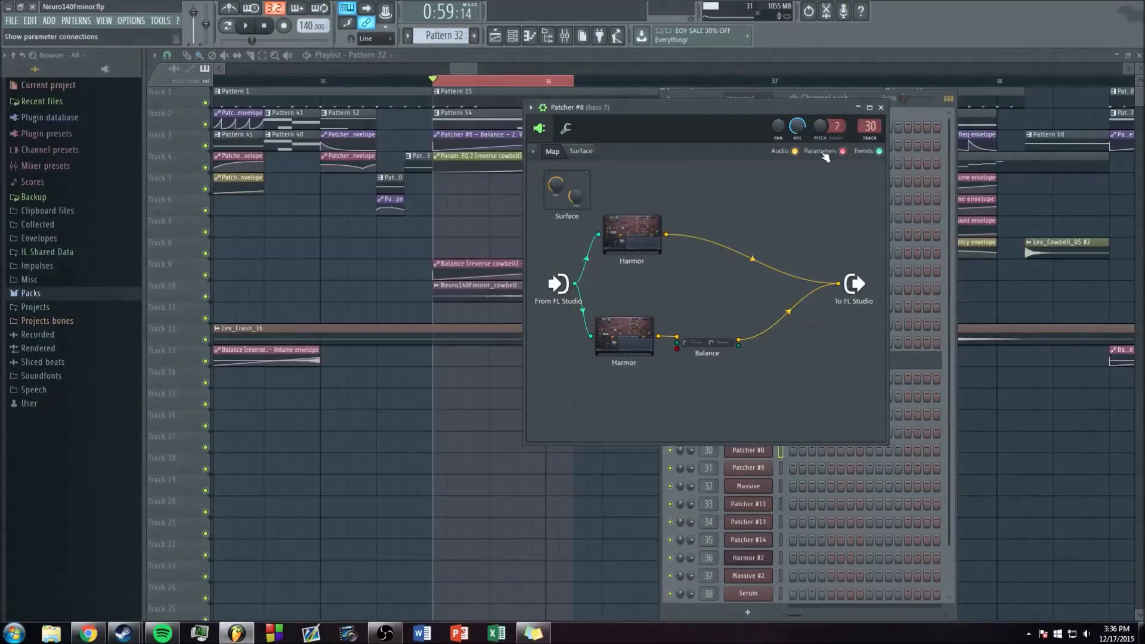
# Step: Open the other Harmor in Patcher #8, audition two notes and view its effects
pyautogui.click(627, 342)
pyautogui.moveTo(507, 266); pyautogui.dragTo(474, 144)
pyautogui.click(439, 546)
pyautogui.click(410, 545)
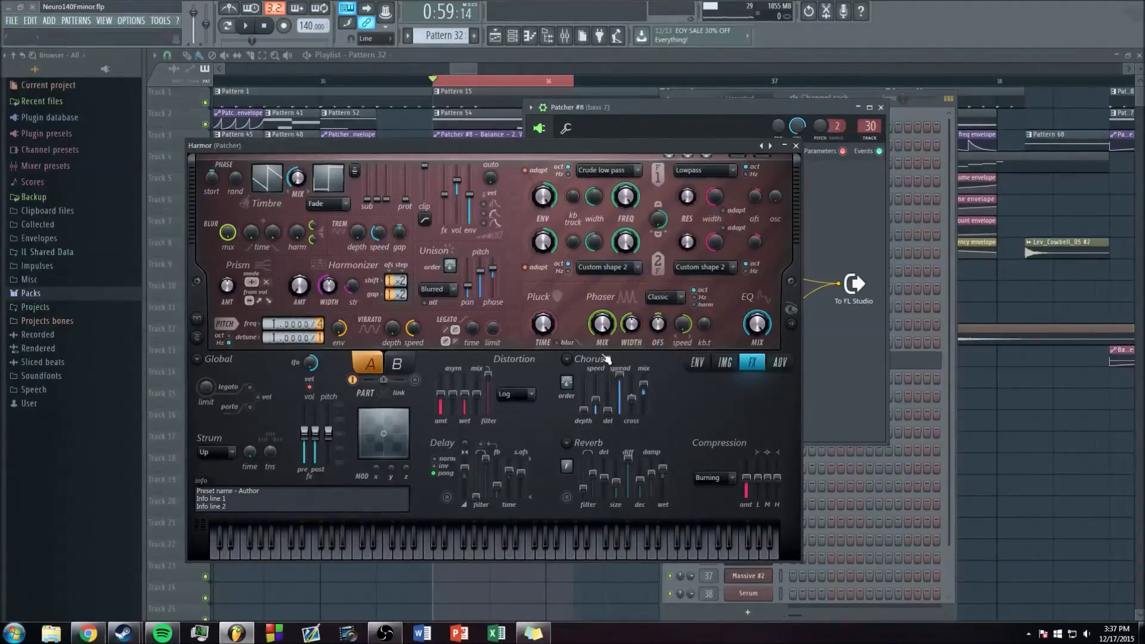
# Step: View the Harmor's Volume envelope and its list of envelope targets, and close its window
pyautogui.click(697, 362)
pyautogui.click(477, 362)
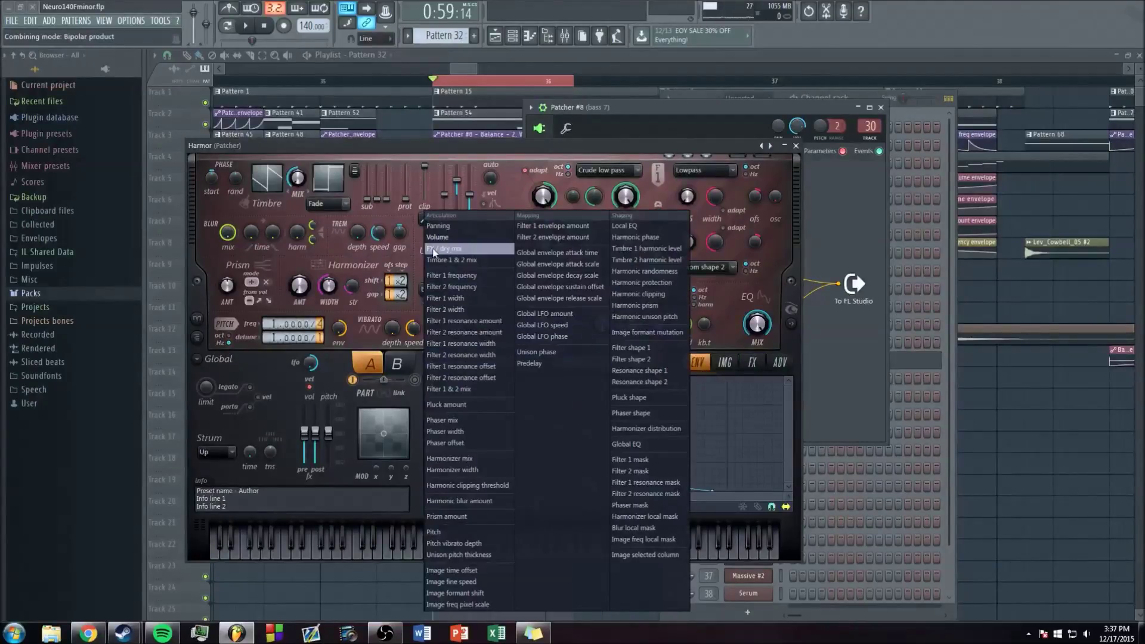
pyautogui.click(441, 154)
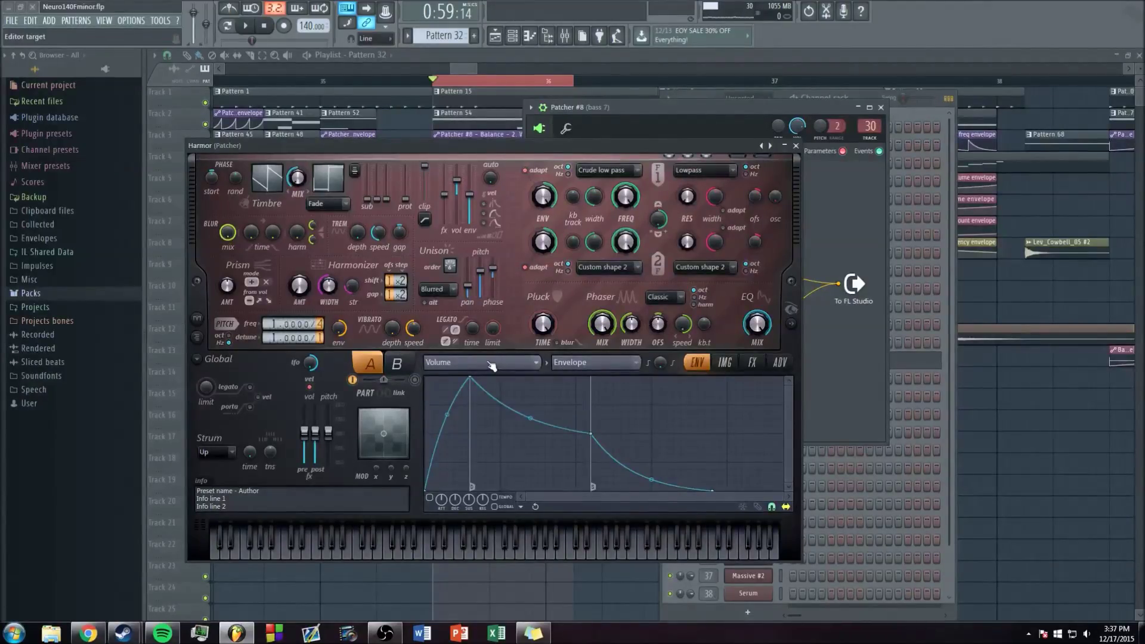
pyautogui.click(795, 145)
# Step: Open the Balance effect in Patcher #8 and play the Pattern 54 passage against its automated volume envelope
pyautogui.click(709, 343)
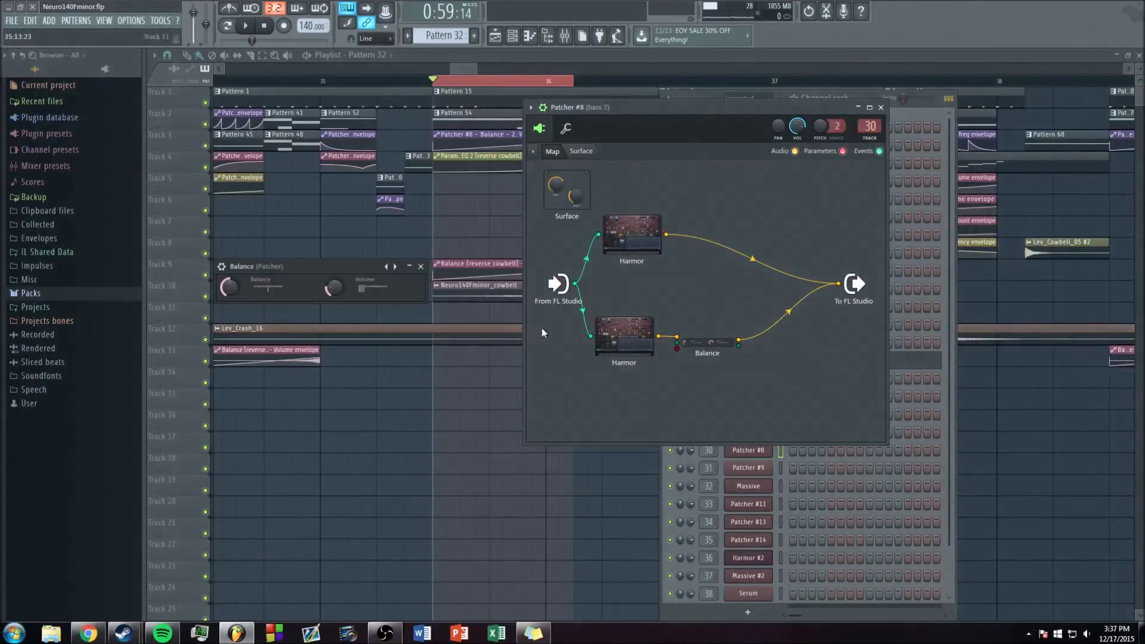
pyautogui.click(494, 129)
pyautogui.scroll(2, 494, 128)
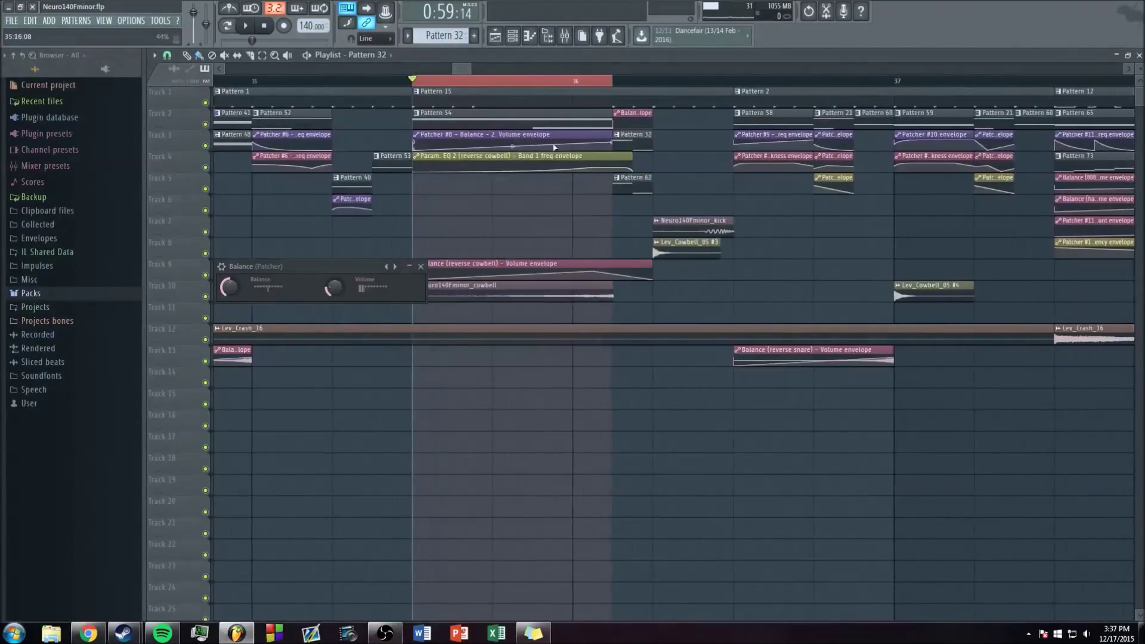
pyautogui.press('space')
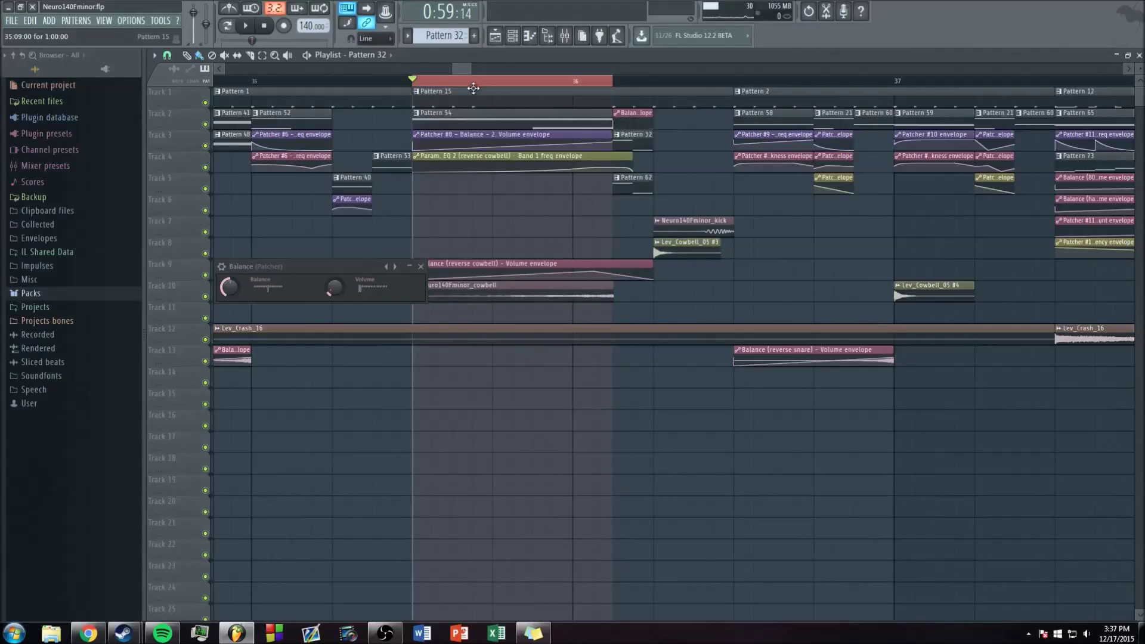
pyautogui.scroll(2, 461, 74)
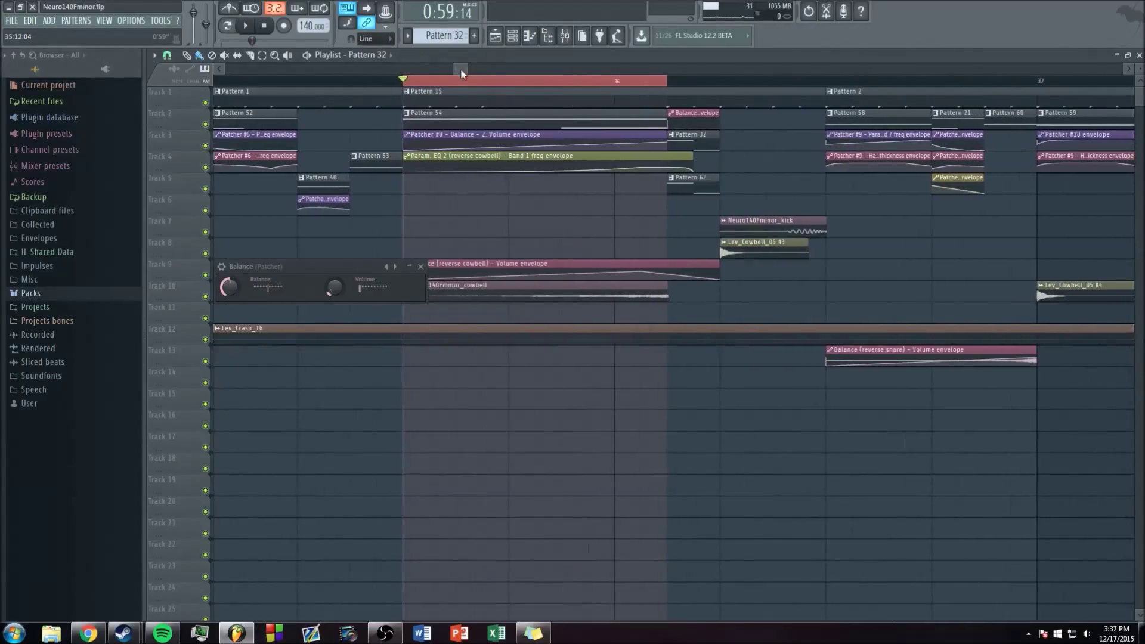
pyautogui.press('space')
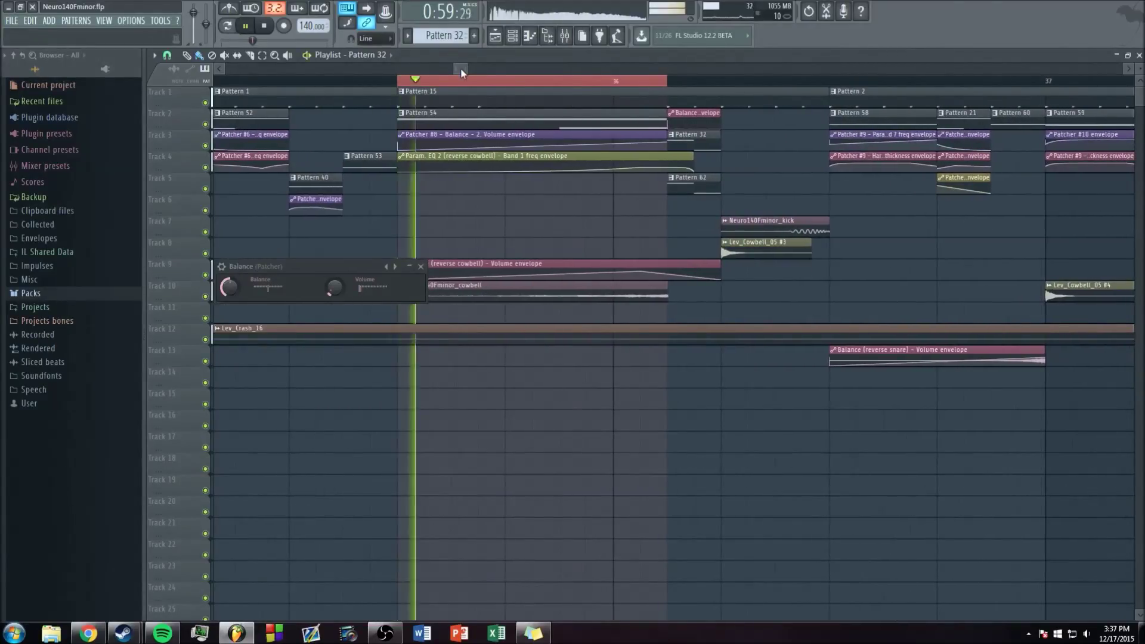
# Step: Stop playback, unsolo the bass 7 mixer track and close the Balance effect window
pyautogui.press('space')
pyautogui.press('F9')
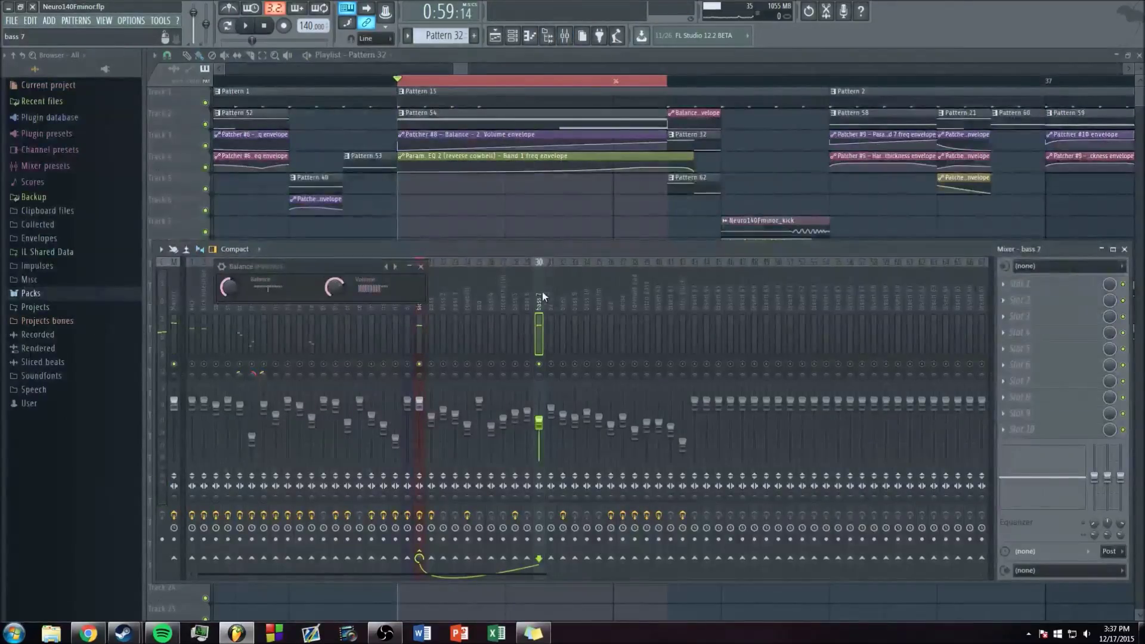
pyautogui.press('F9')
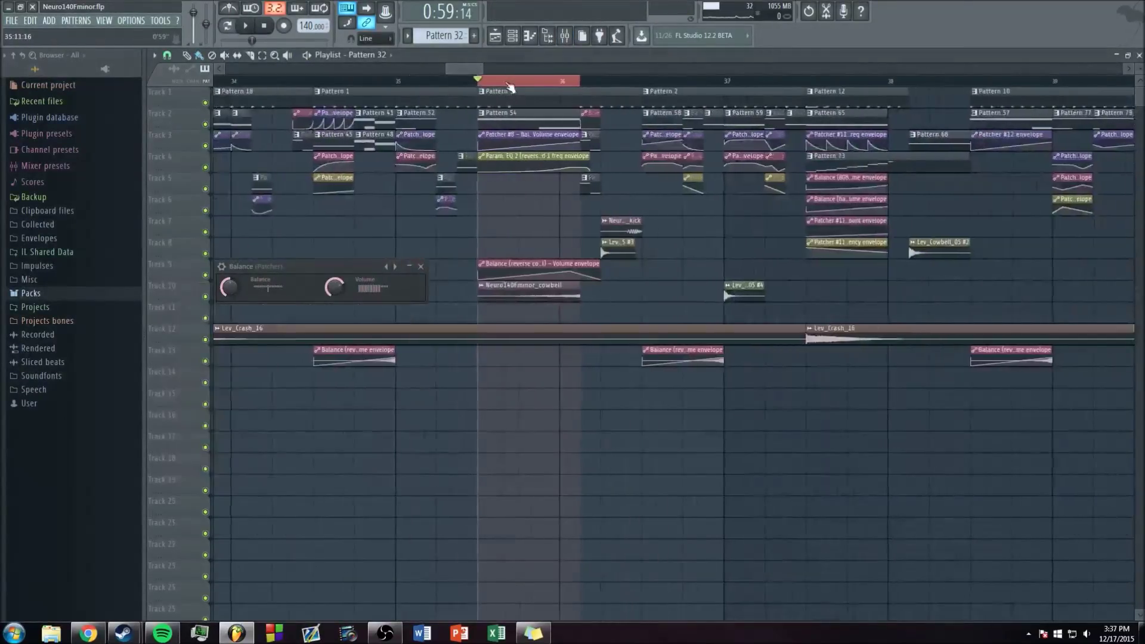
pyautogui.press('space')
pyautogui.scroll(1, 469, 69)
pyautogui.click(421, 266)
# Step: Play the arrangement after the Pattern 54 passage and mark the short Pattern 32 section as the playback range
pyautogui.press('space')
pyautogui.scroll(1, 500, 91)
pyautogui.click(466, 84)
pyautogui.press('space')
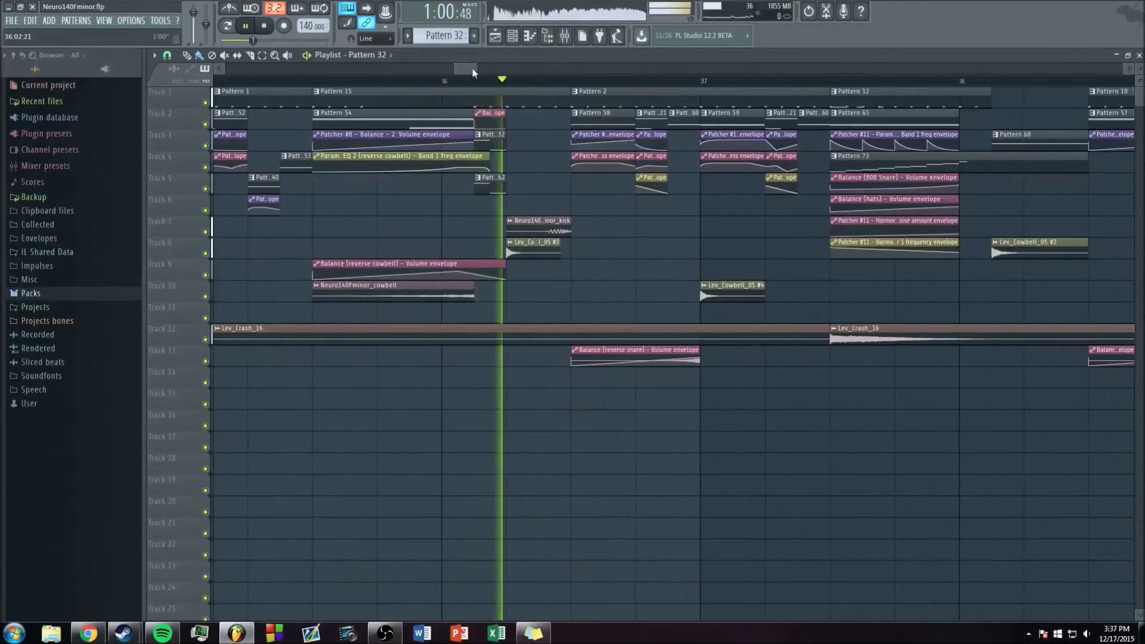
pyautogui.press('space')
pyautogui.moveTo(464, 84); pyautogui.dragTo(498, 83)
# Step: Solo the sub and beep mixer tracks and play the marked Pattern 32 section
pyautogui.press('F9')
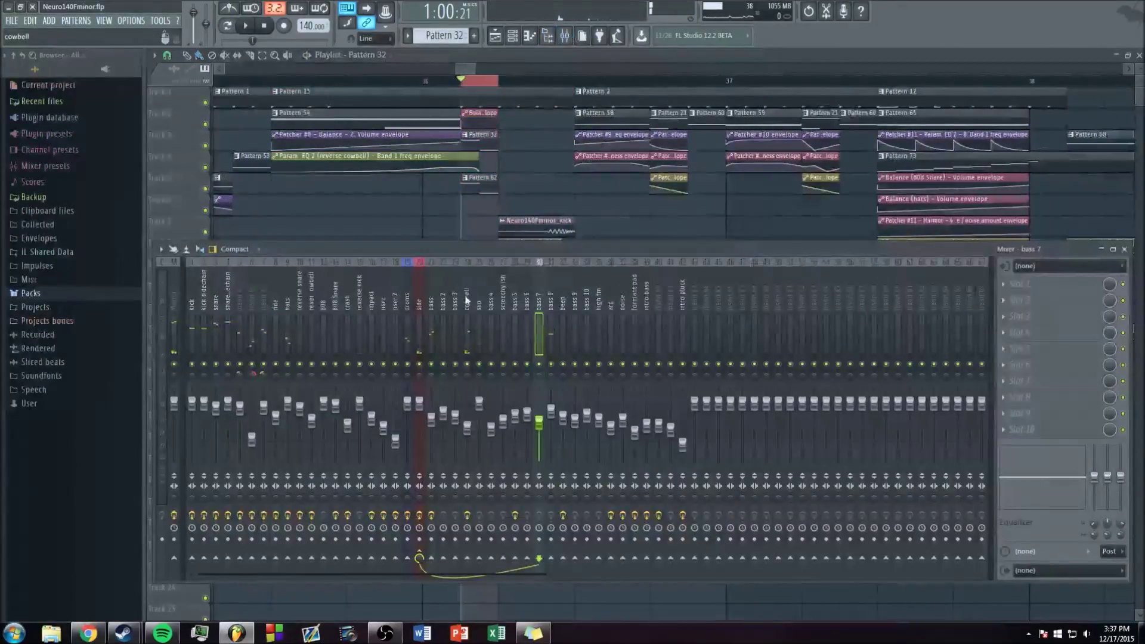
pyautogui.rightClick(480, 364)
pyautogui.click(566, 307)
pyautogui.click(563, 363)
pyautogui.press('space')
pyautogui.press('space')
pyautogui.click(478, 306)
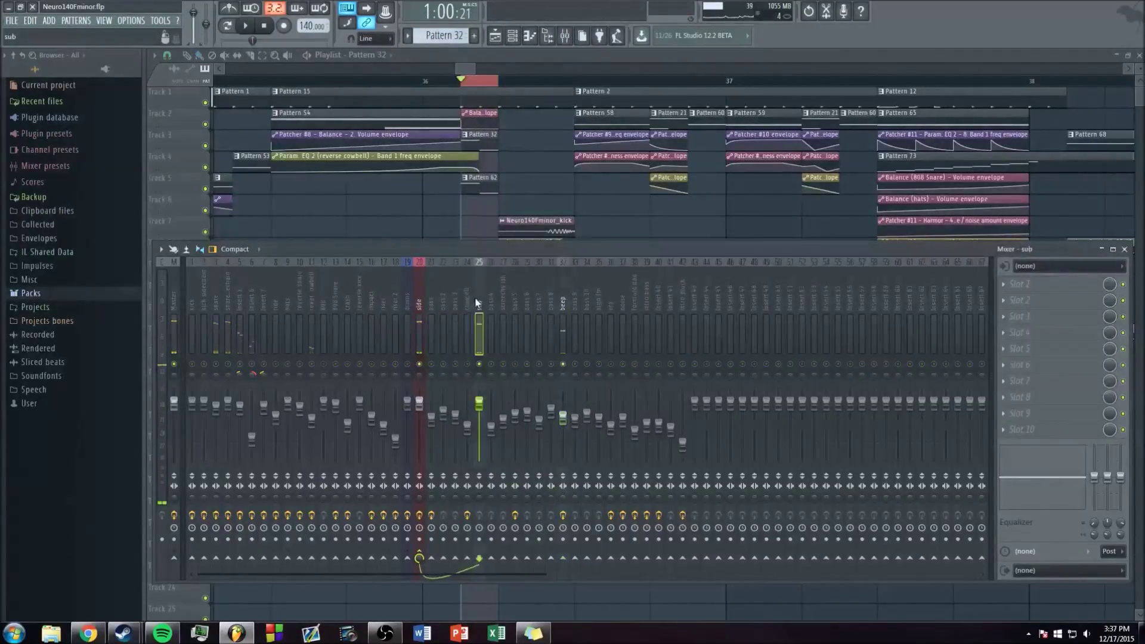
# Step: Open the Massive channel for the beep sound, examine its oscillators and close its window
pyautogui.click(513, 36)
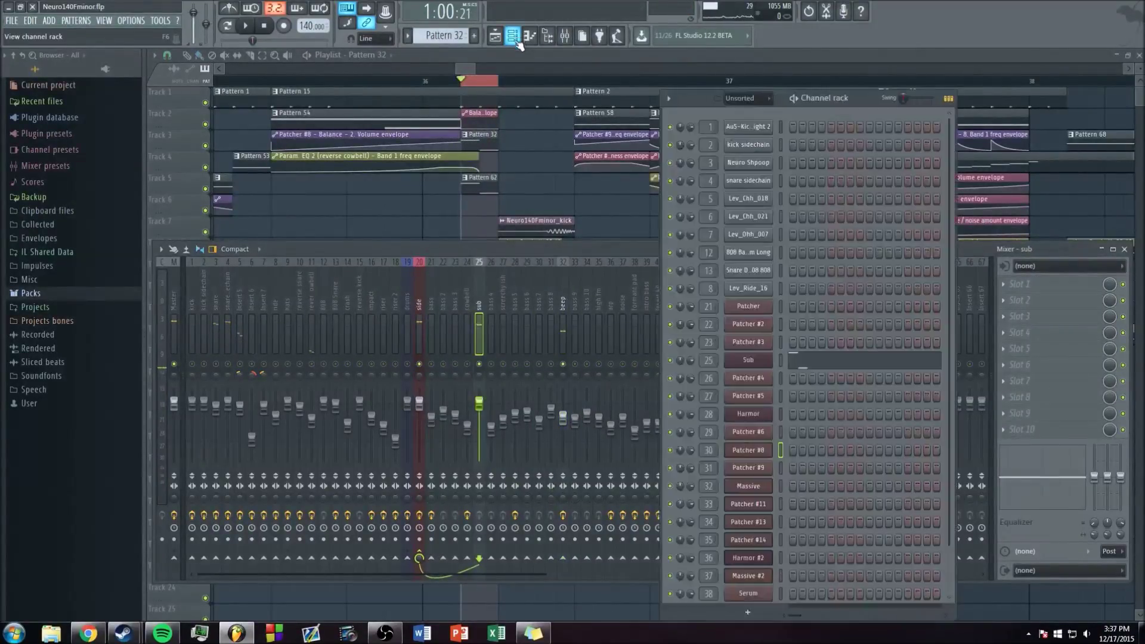
pyautogui.scroll(-2, 800, 417)
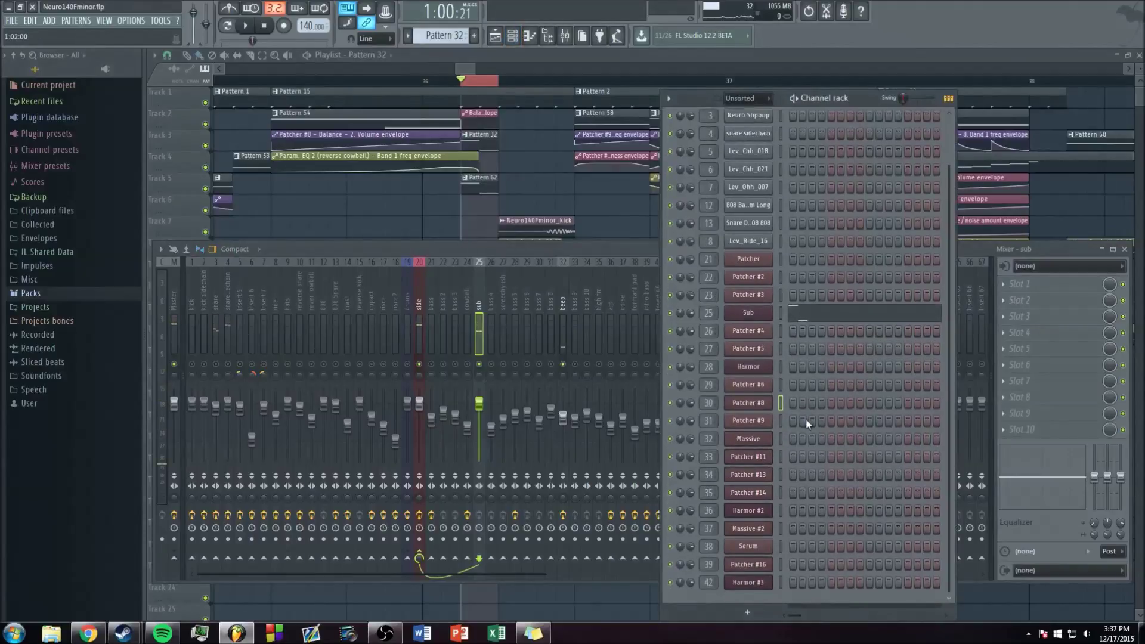
pyautogui.click(748, 438)
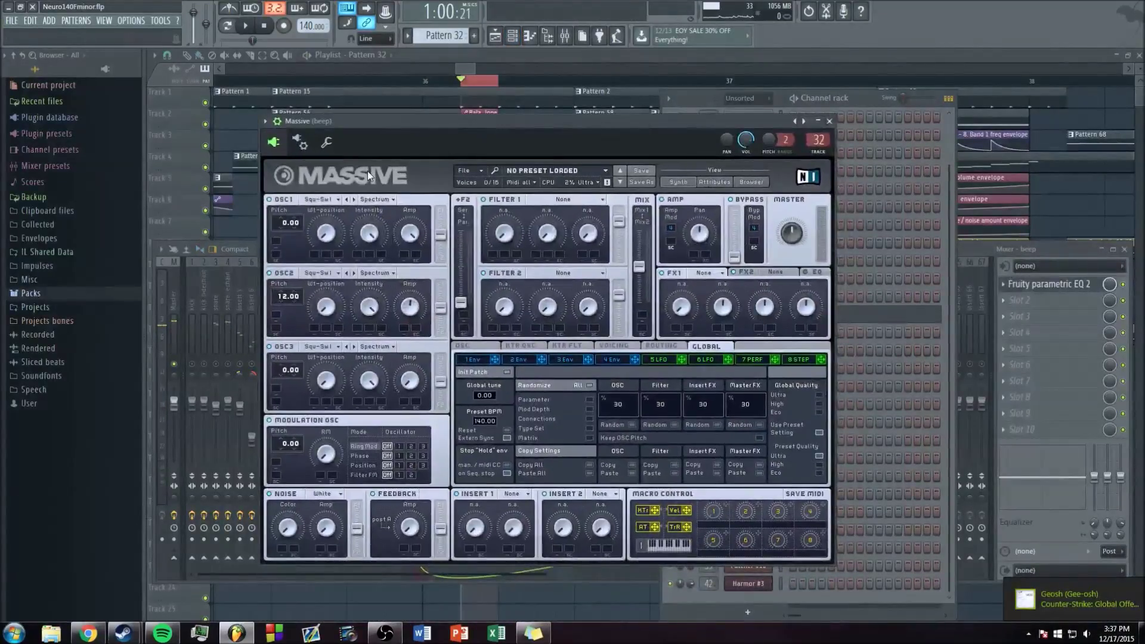
pyautogui.moveTo(458, 123); pyautogui.dragTo(458, 117)
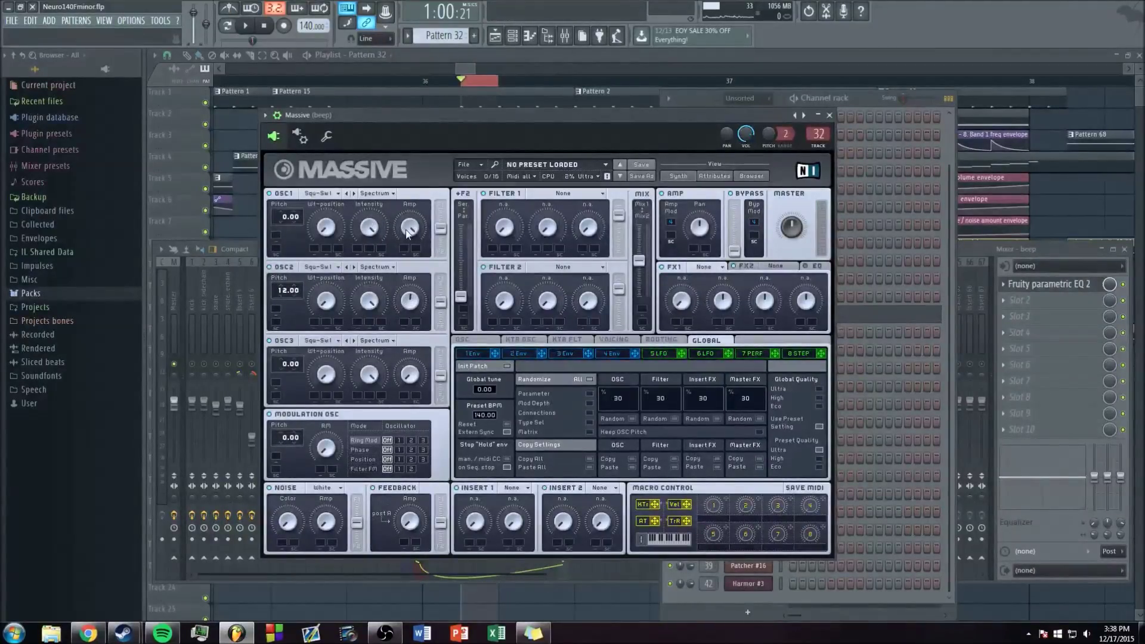
pyautogui.click(829, 115)
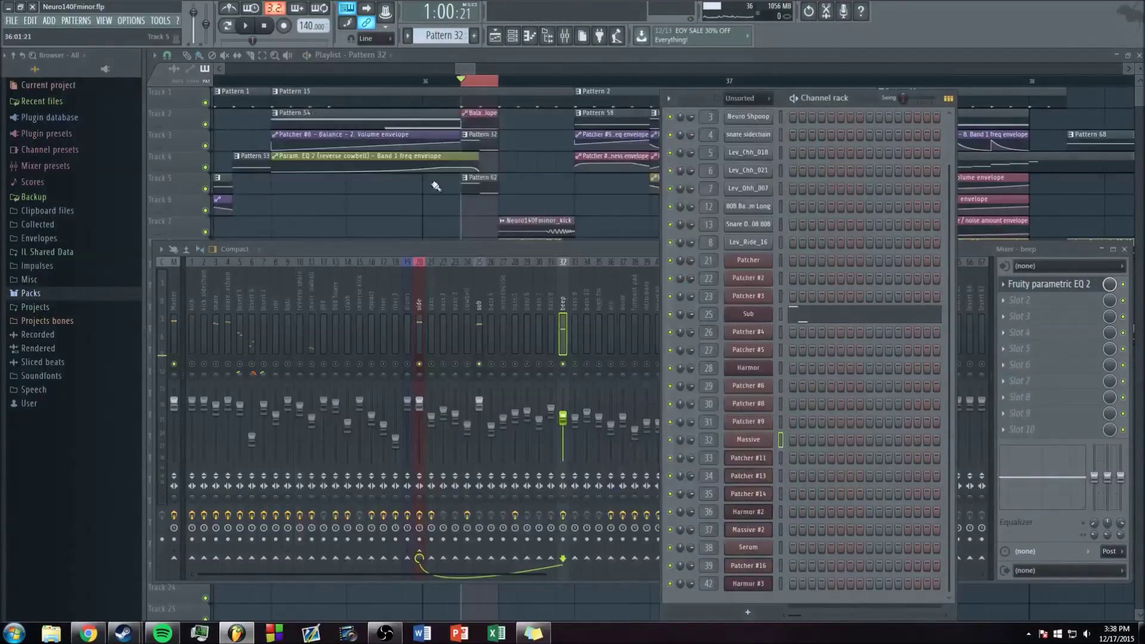
# Step: Check the Fruity parametric EQ 2 on the beep mixer track
pyautogui.click(583, 38)
pyautogui.click(1038, 290)
pyautogui.click(1039, 289)
pyautogui.click(843, 138)
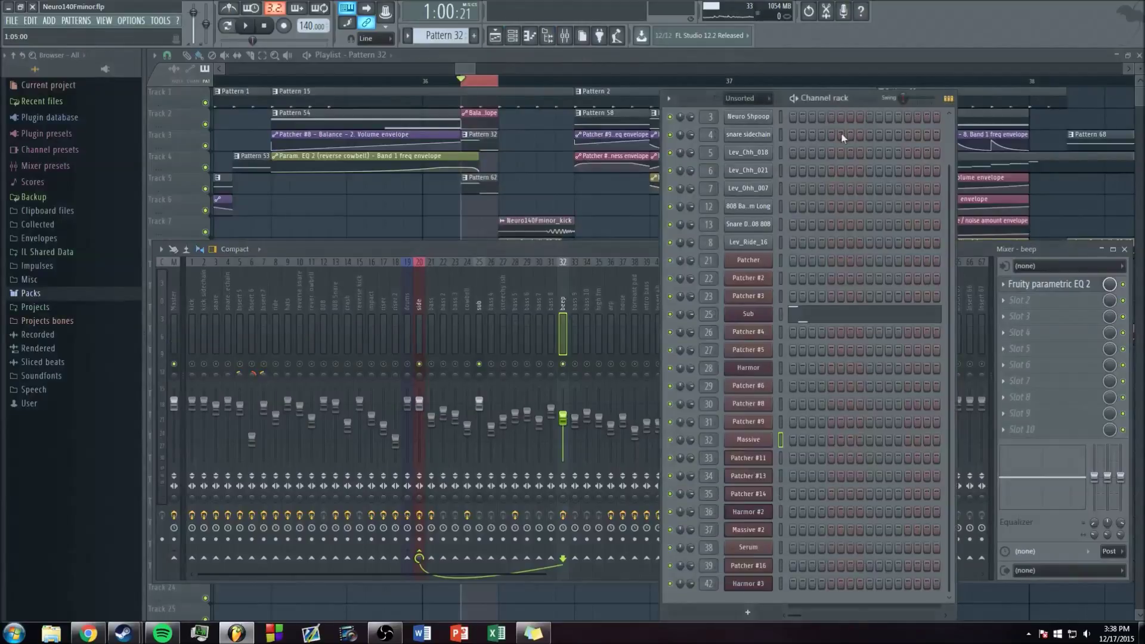
# Step: Reopen Massive, view its envelope, oscillator and routing settings, and close its window
pyautogui.click(750, 441)
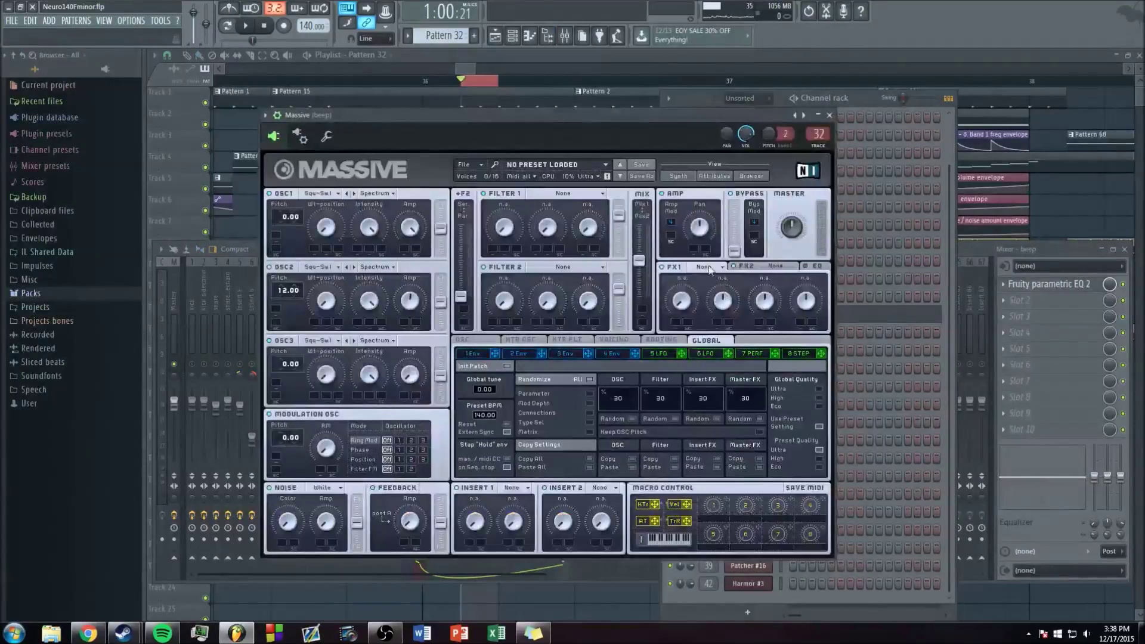
pyautogui.click(618, 354)
pyautogui.click(462, 340)
pyautogui.click(662, 340)
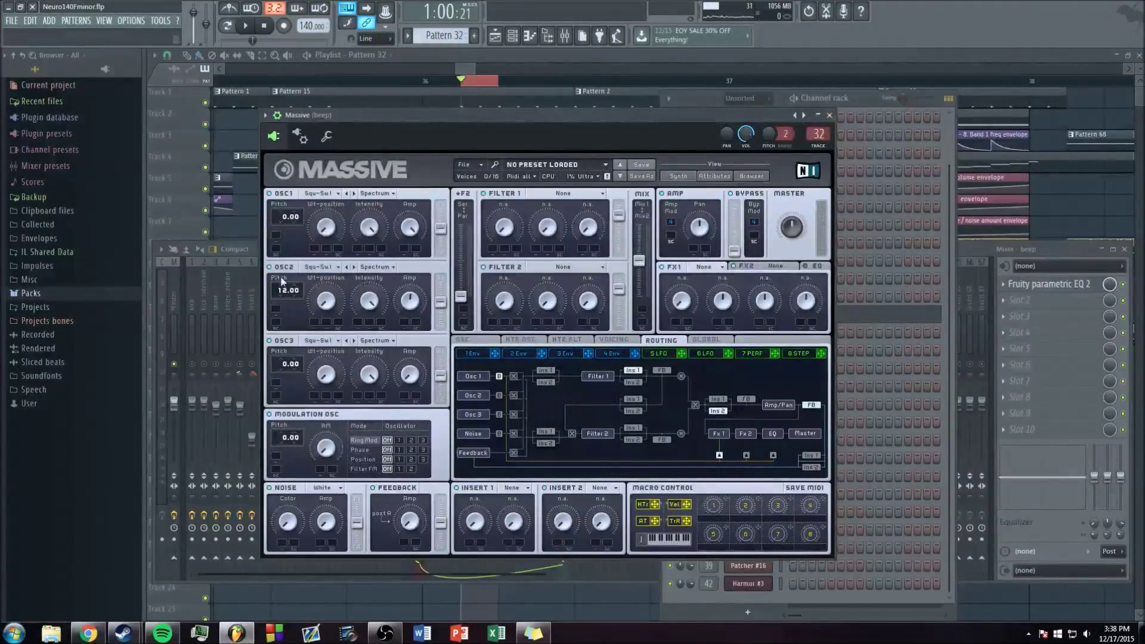
pyautogui.click(829, 115)
# Step: Clear the marked playback range, unsolo the mixer tracks and replay the Pattern 32 section with the full mix
pyautogui.click(461, 82)
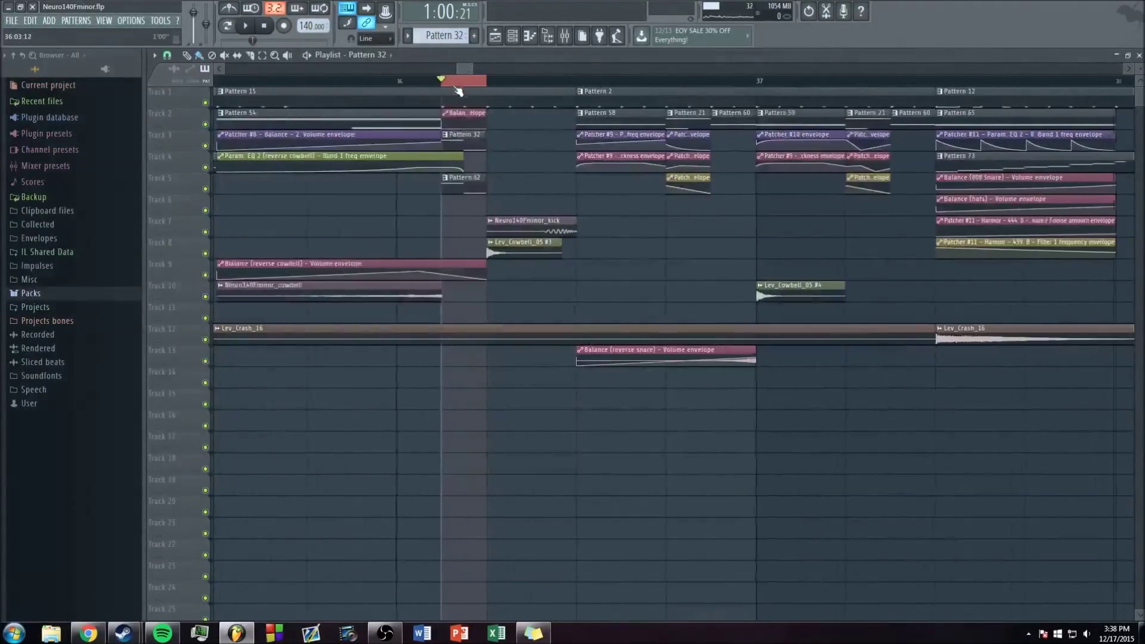
pyautogui.click(565, 36)
pyautogui.press('space')
pyautogui.press('F9')
pyautogui.press('space')
pyautogui.press('F9')
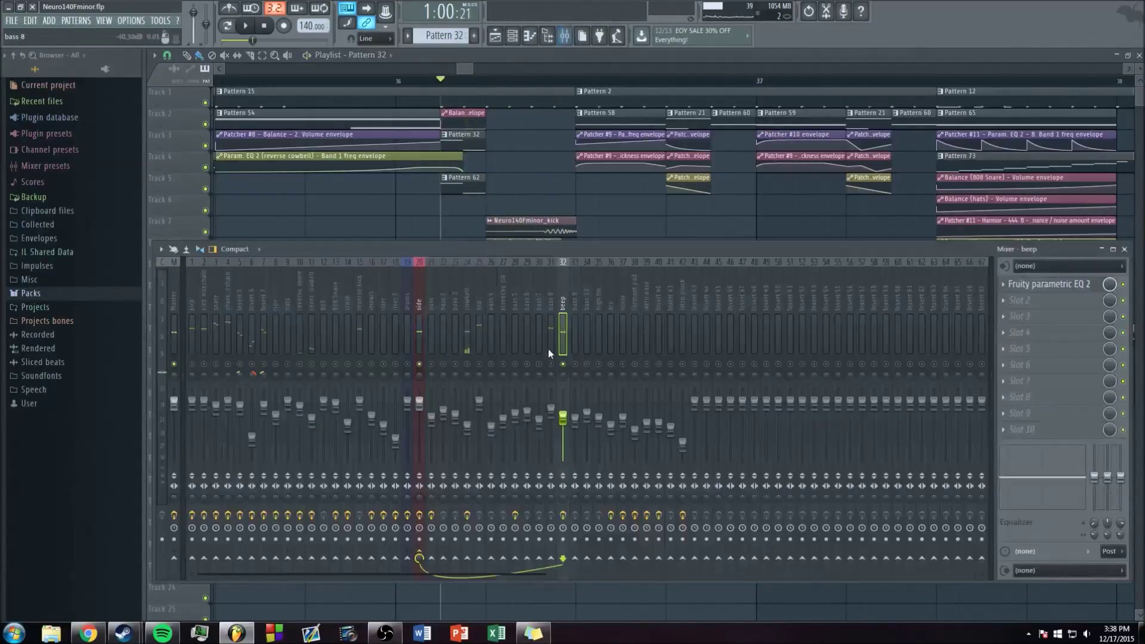
pyautogui.press('F9')
pyautogui.press('space')
pyautogui.press('space')
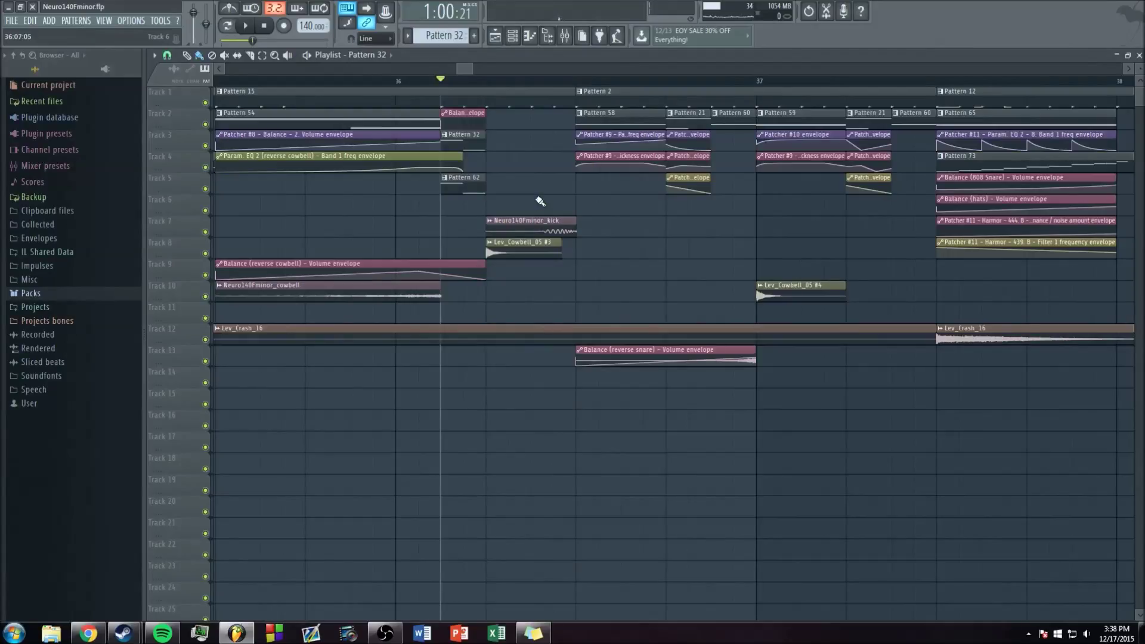
# Step: Play on into the next bar and loop the Pattern 58 passage
pyautogui.scroll(-2, 493, 79)
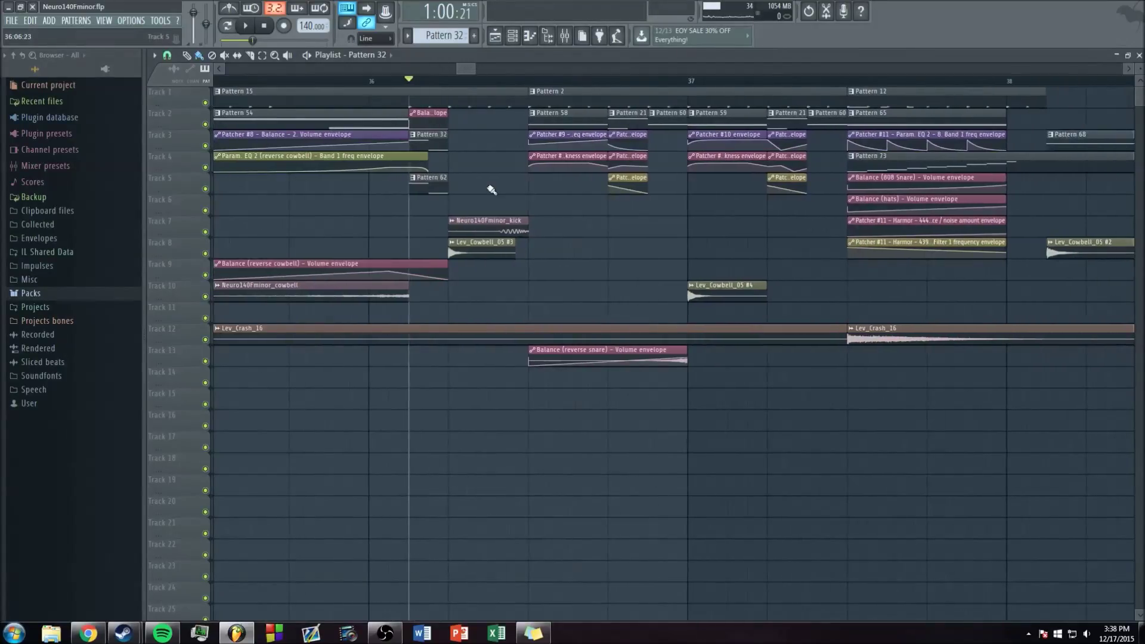
pyautogui.press('space')
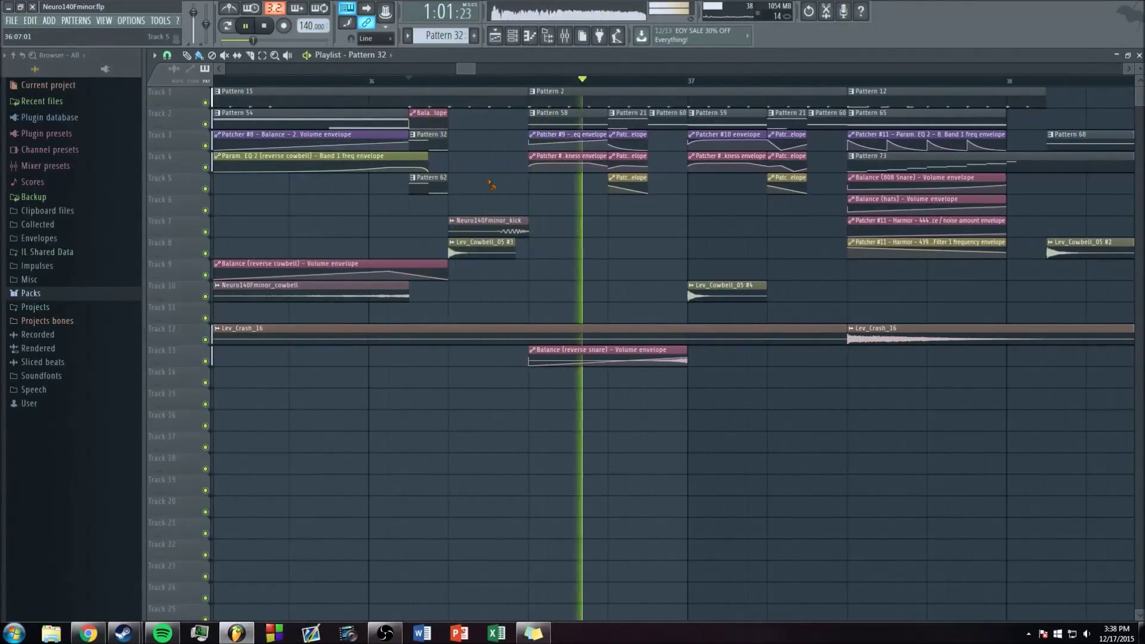
pyautogui.scroll(-1, 460, 70)
pyautogui.press('space')
pyautogui.moveTo(498, 81); pyautogui.dragTo(572, 87)
pyautogui.press('space')
# Step: Solo the bass 8 mixer track during the Pattern 58 loop and open Patcher #9
pyautogui.click(564, 36)
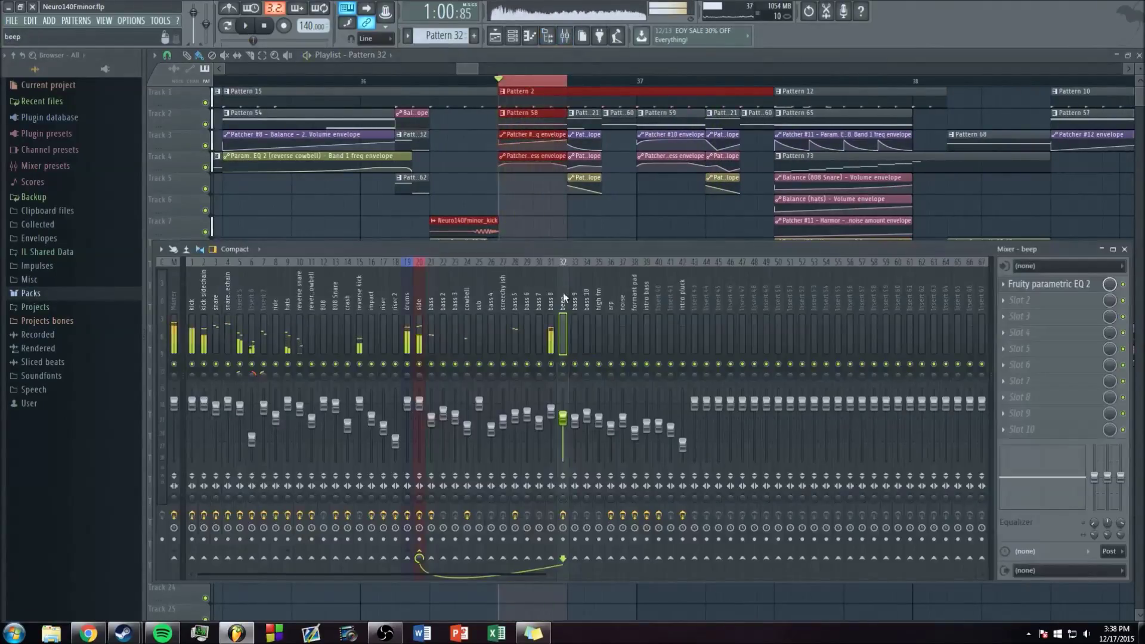
pyautogui.press('space')
pyautogui.click(547, 35)
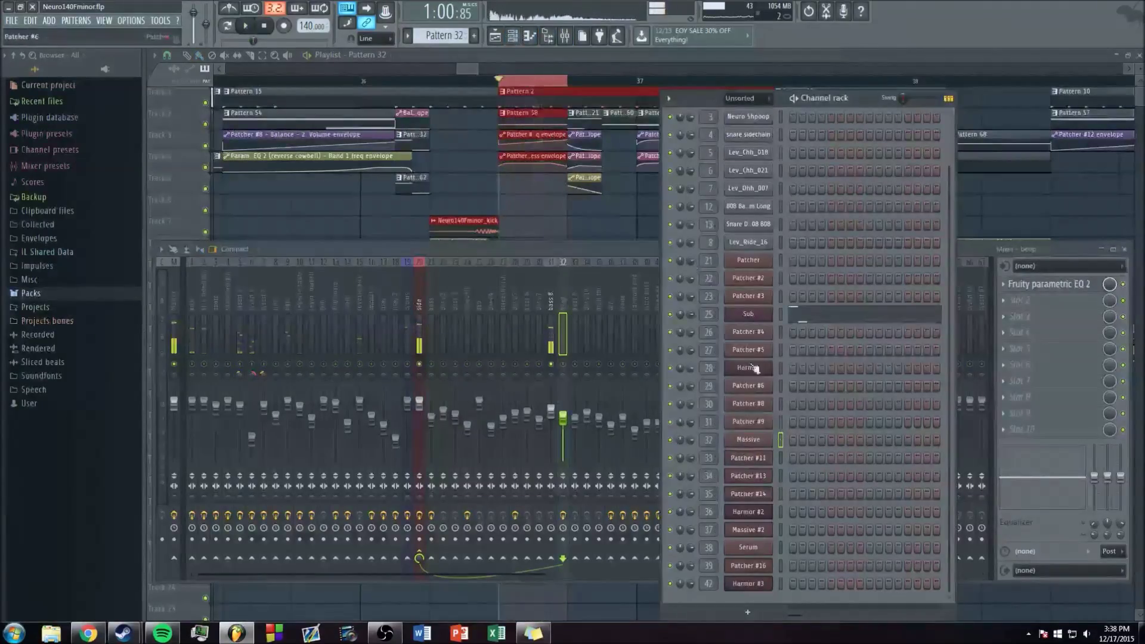
pyautogui.click(749, 368)
pyautogui.press('space')
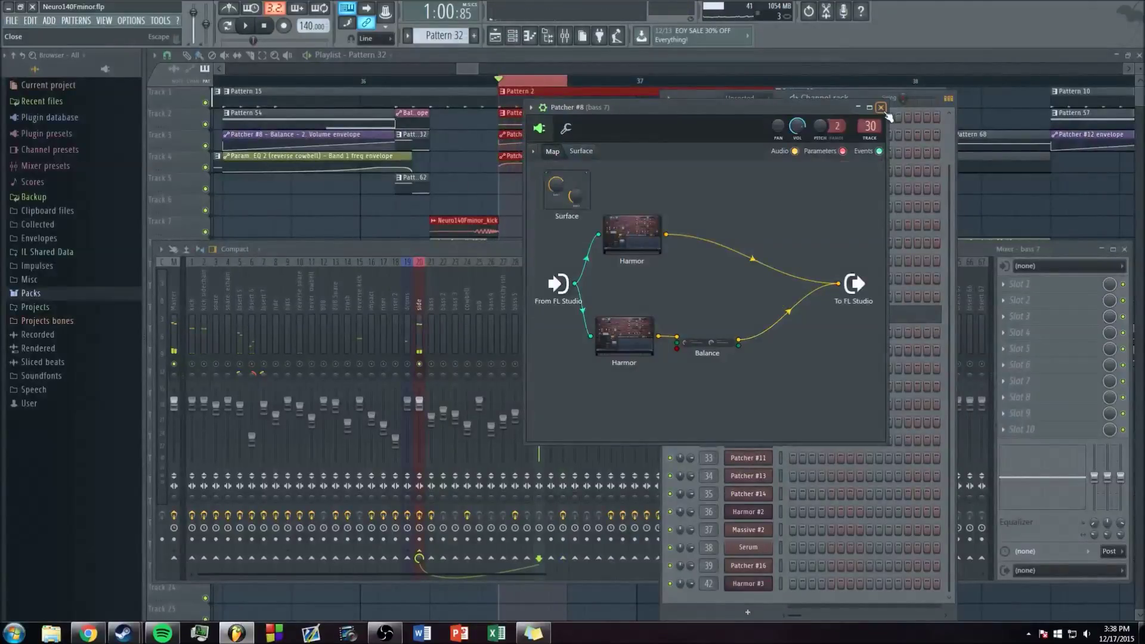
pyautogui.click(880, 107)
pyautogui.click(757, 423)
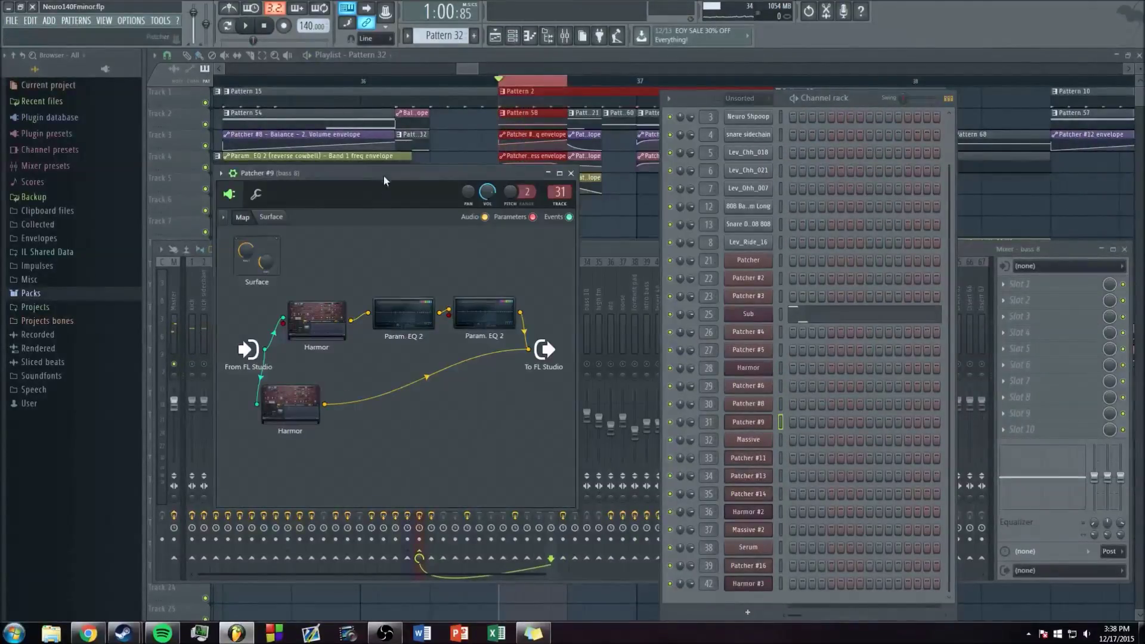
# Step: View the Param. EQ 2 and the Harmor feeding it in Patcher #9, switching the Harmor to part A
pyautogui.doubleClick(468, 268)
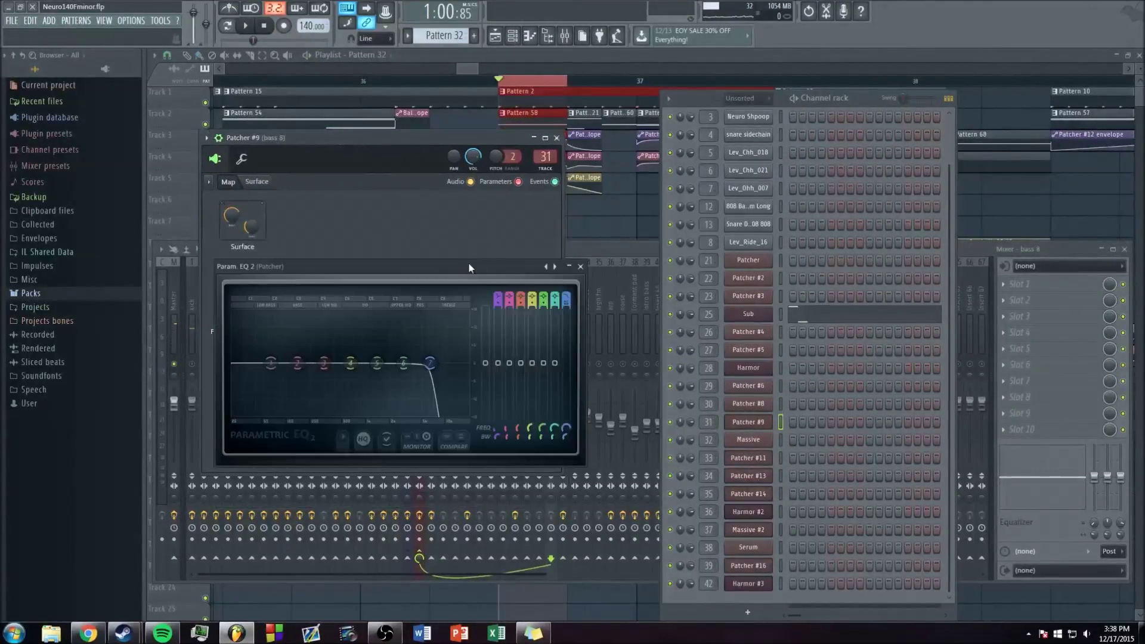
pyautogui.click(580, 266)
pyautogui.doubleClick(295, 274)
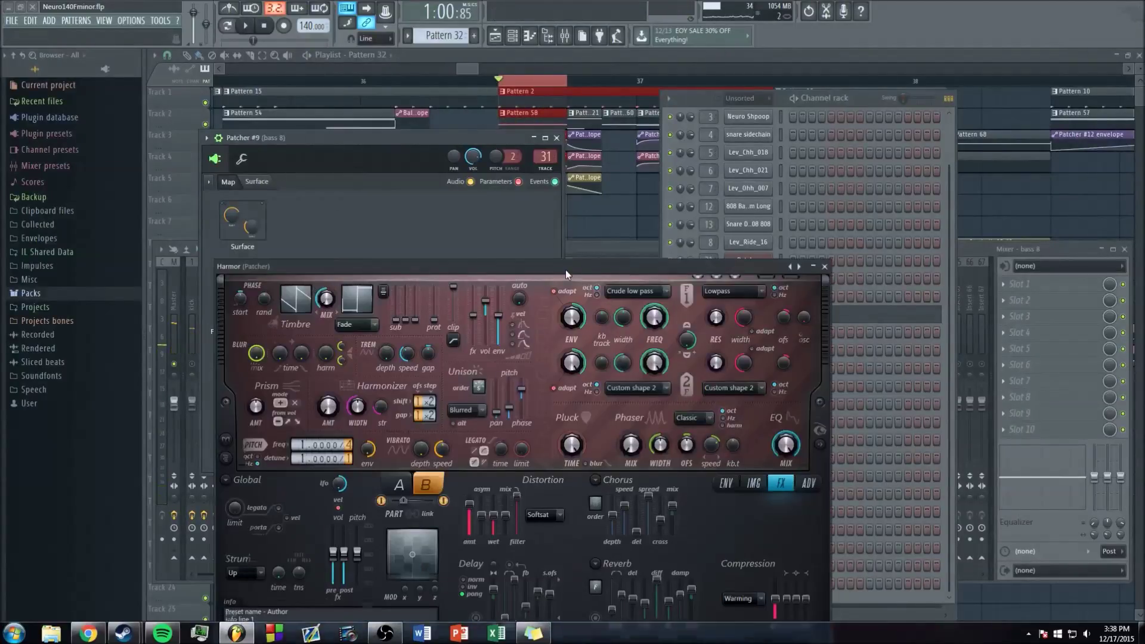
pyautogui.moveTo(565, 270); pyautogui.dragTo(585, 160)
pyautogui.click(417, 374)
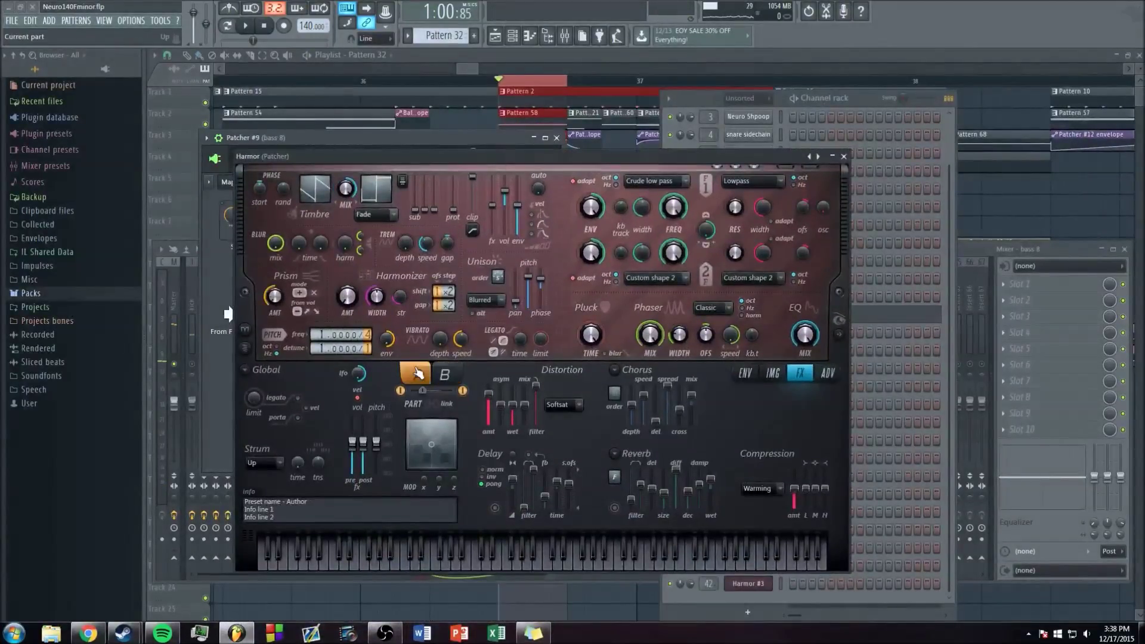
pyautogui.moveTo(461, 137); pyautogui.dragTo(498, 206)
# Step: Play the Pattern 58 passage briefly and close the Harmor window
pyautogui.press('space')
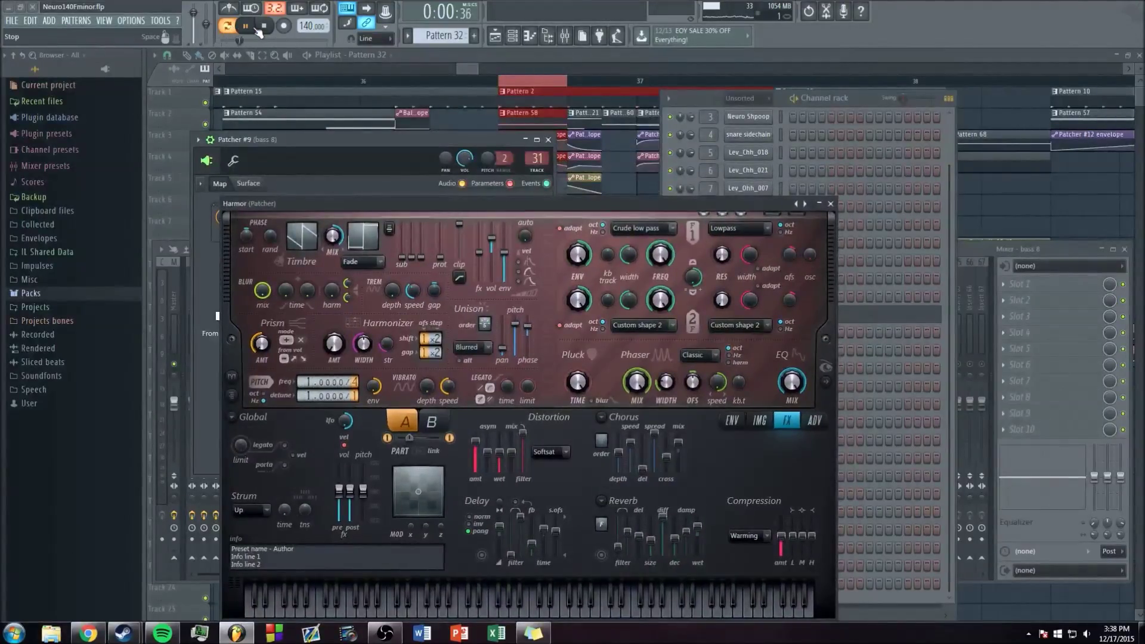
pyautogui.click(503, 82)
pyautogui.press('space')
pyautogui.click(513, 37)
pyautogui.click(830, 204)
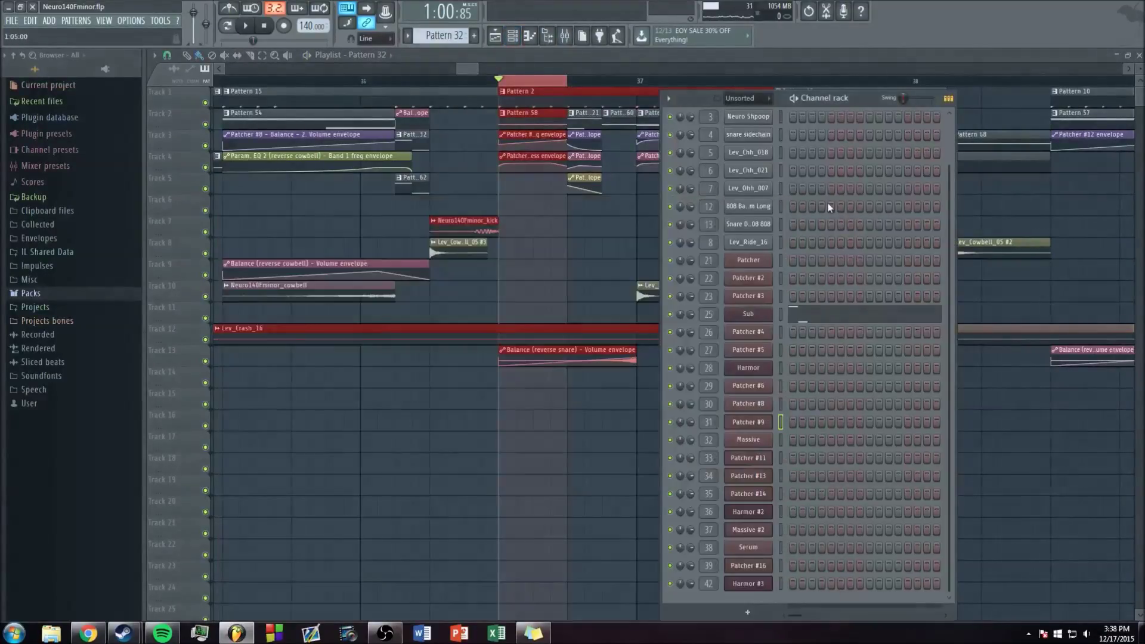
# Step: Open the Harmor routed straight to the output in Patcher #9, view its Prism amount envelope and audition two notes
pyautogui.click(749, 422)
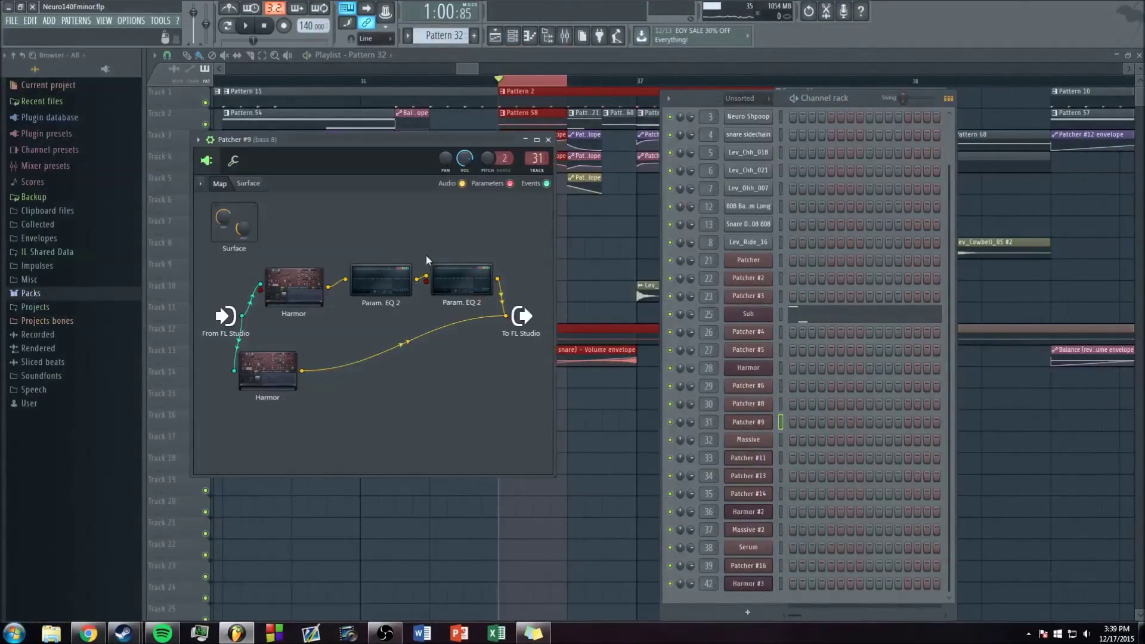
pyautogui.click(268, 373)
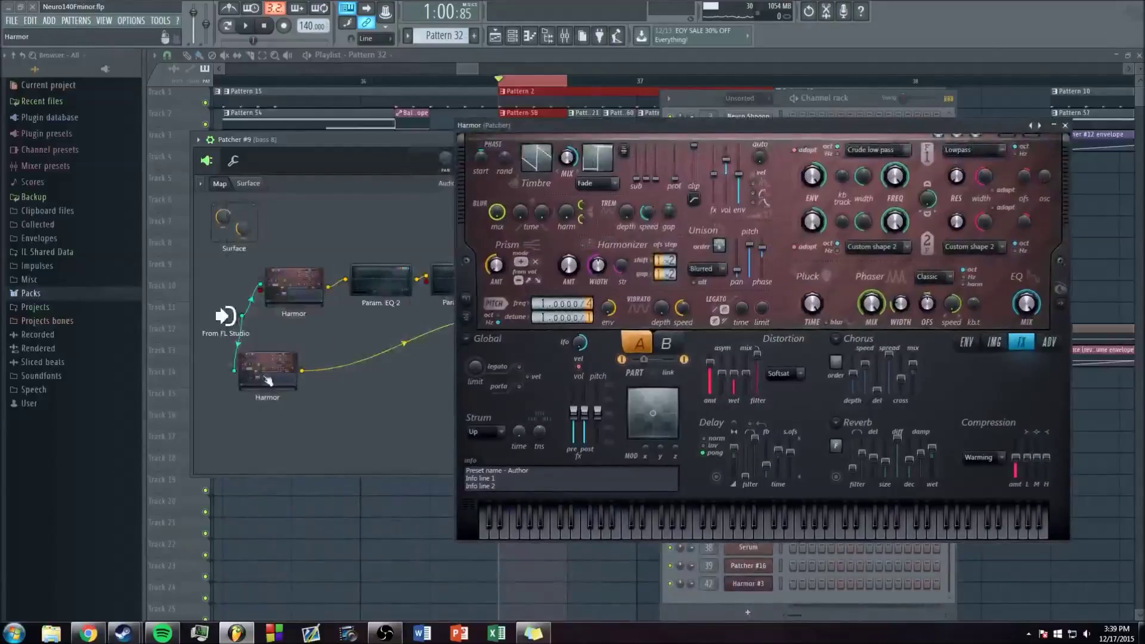
pyautogui.moveTo(584, 124); pyautogui.dragTo(514, 91)
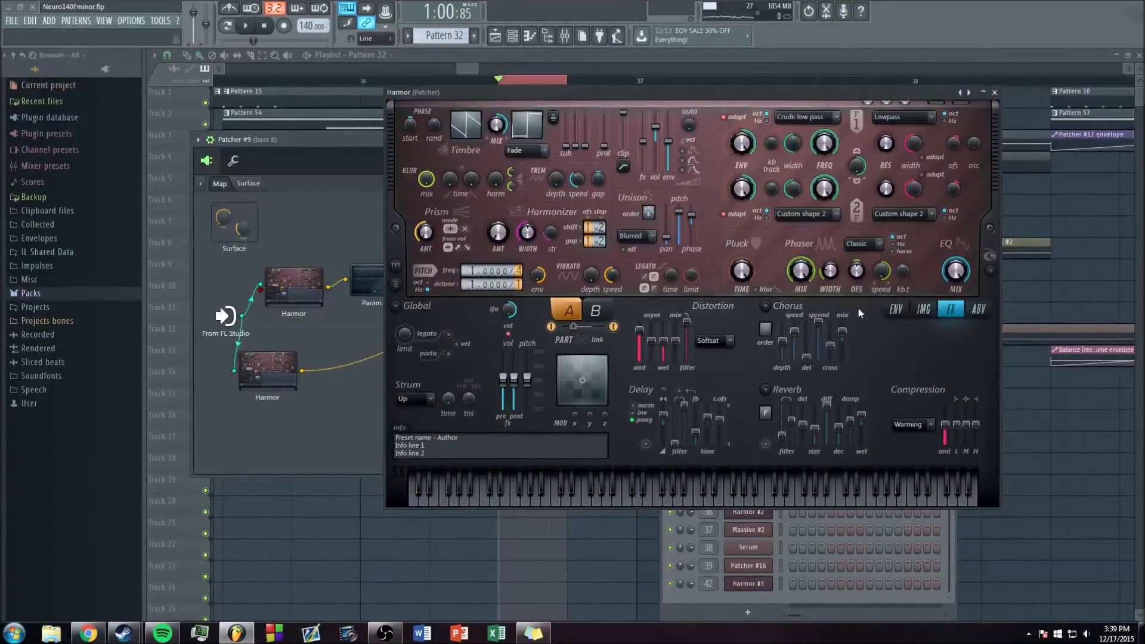
pyautogui.click(923, 309)
pyautogui.click(896, 309)
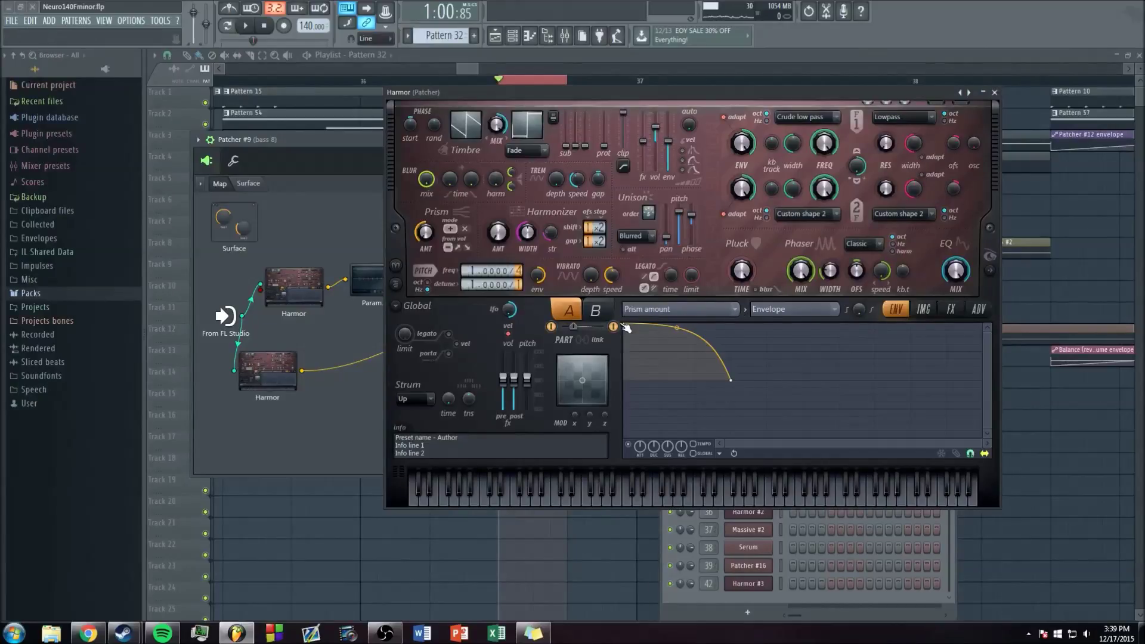
pyautogui.click(704, 495)
pyautogui.click(620, 499)
# Step: Show the Harmor's Harmonic prism shape
pyautogui.click(695, 309)
pyautogui.click(679, 309)
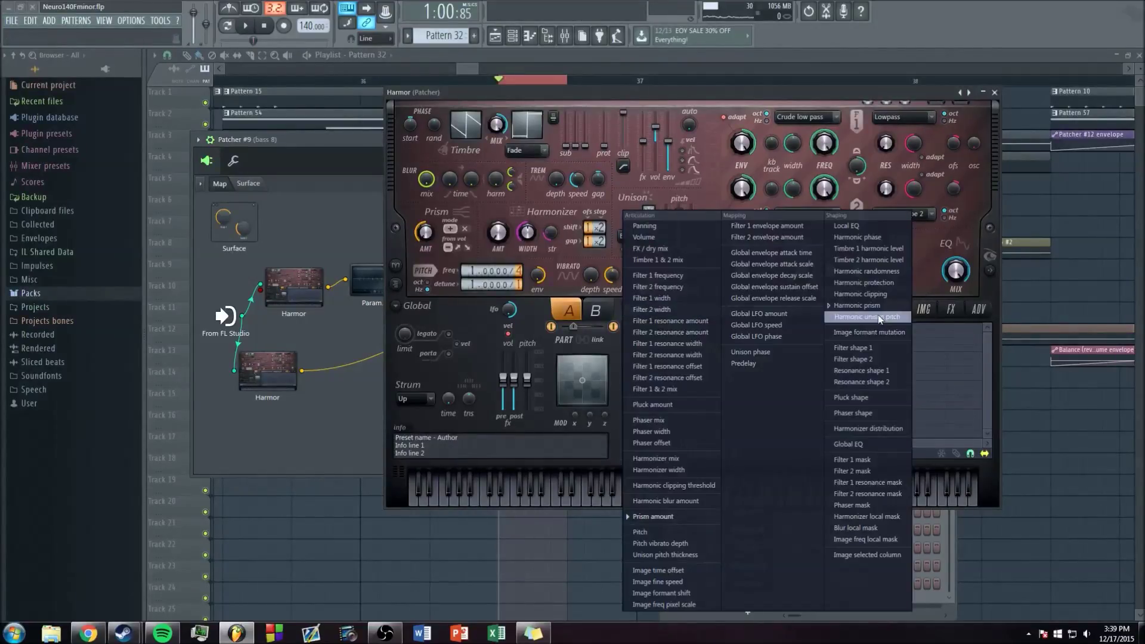
pyautogui.click(859, 306)
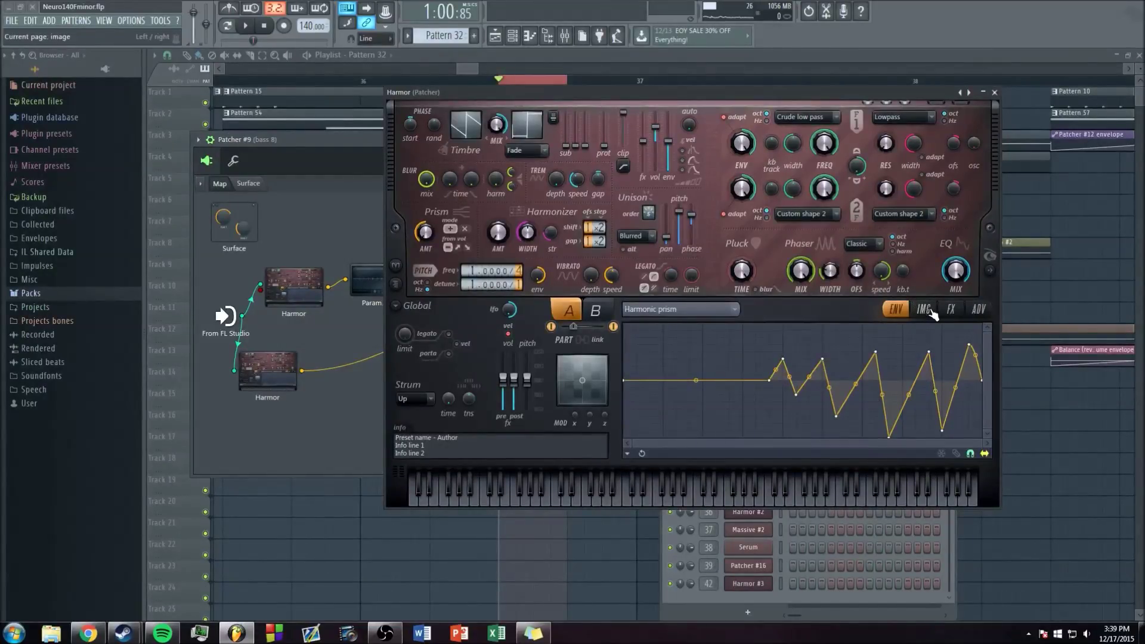
# Step: View the Harmor's effects, close its window and open the second Param. EQ 2 in Patcher #9
pyautogui.moveTo(709, 92); pyautogui.dragTo(652, 84)
pyautogui.click(893, 302)
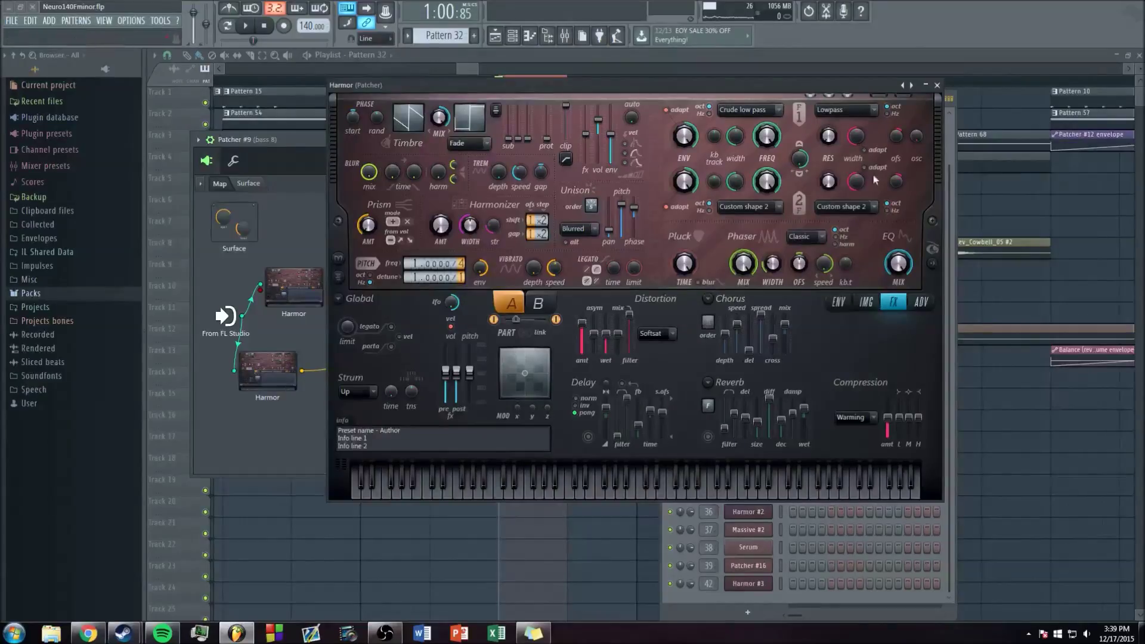
pyautogui.click(937, 85)
pyautogui.click(468, 288)
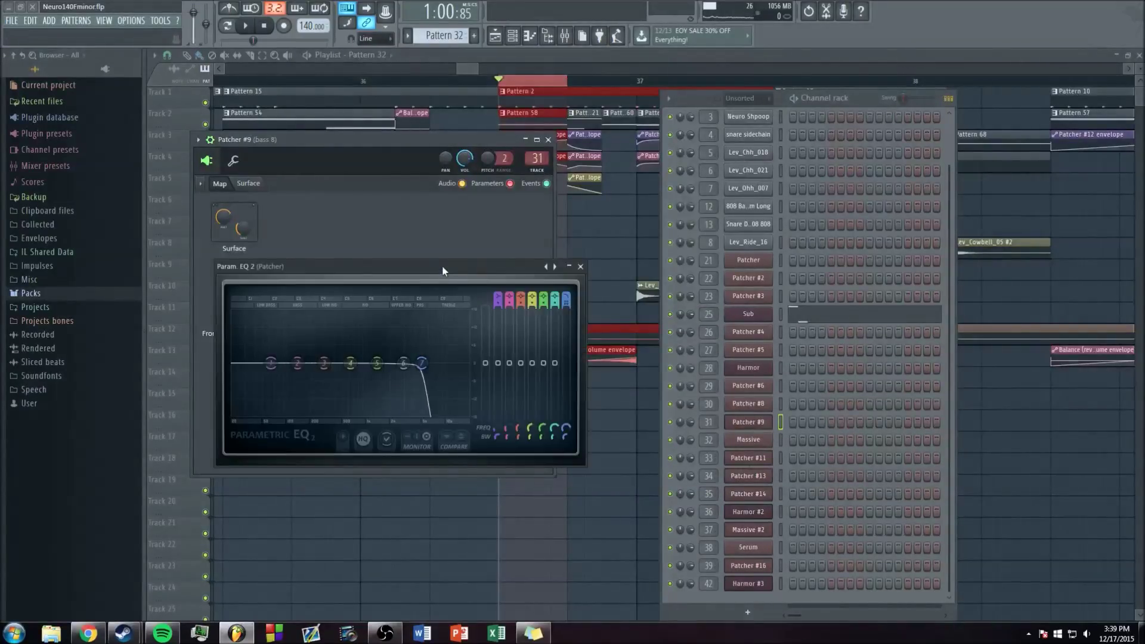
# Step: Watch the second Param. EQ 2 in Patcher #9 while playing the Pattern 58 passage twice, and close its window
pyautogui.moveTo(442, 266); pyautogui.dragTo(469, 256)
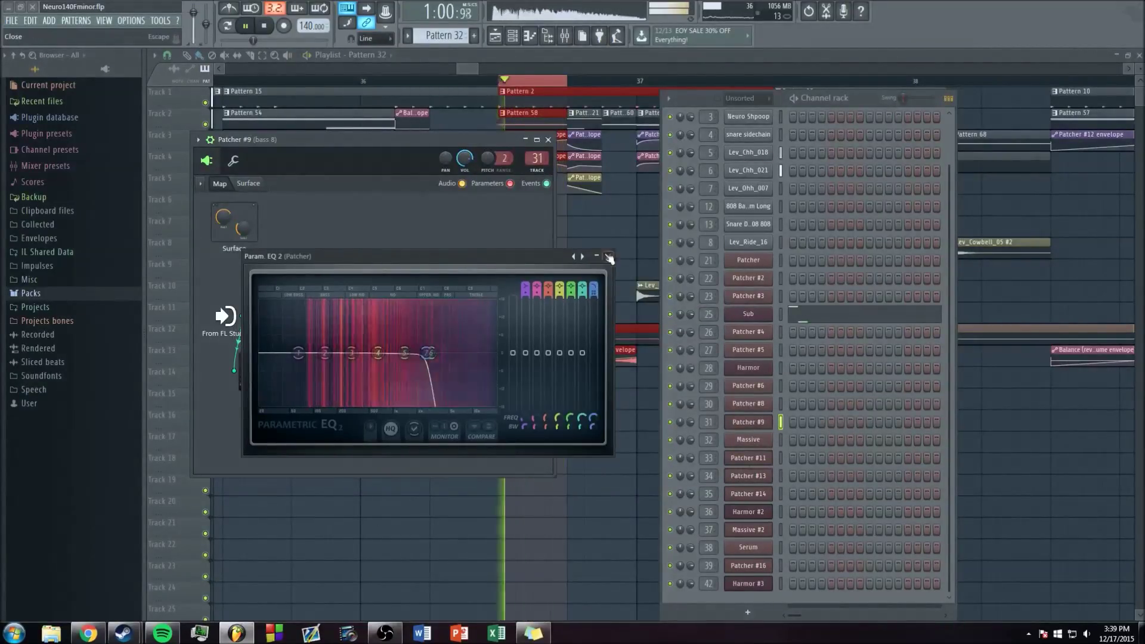
pyautogui.press('space')
pyautogui.press('Escape')
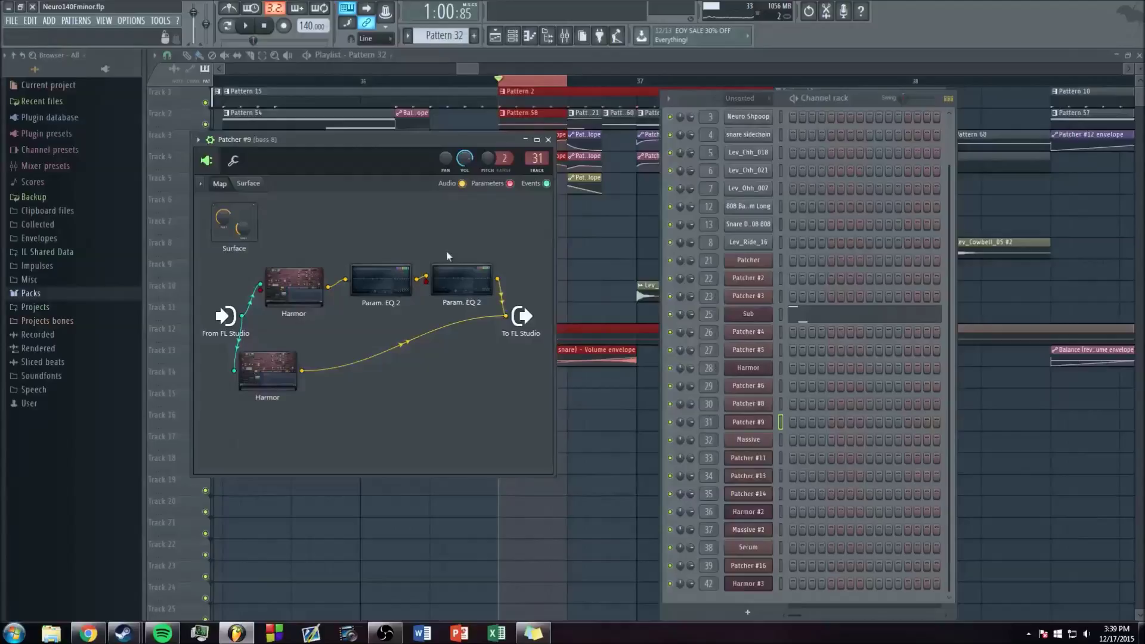
pyautogui.click(475, 290)
pyautogui.press('space')
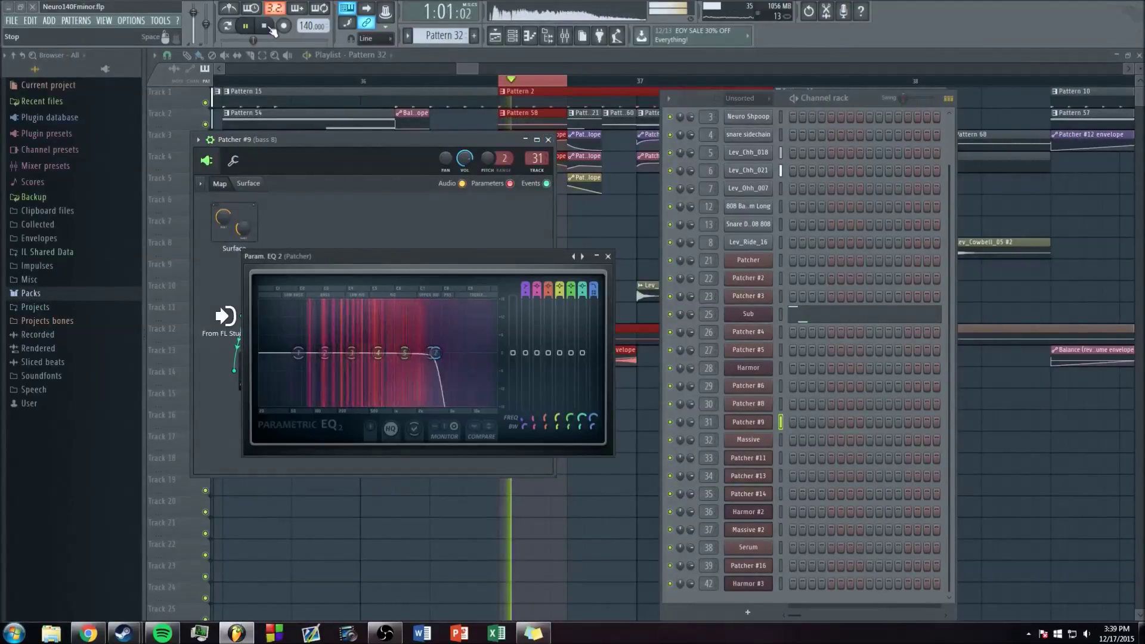
pyautogui.click(270, 28)
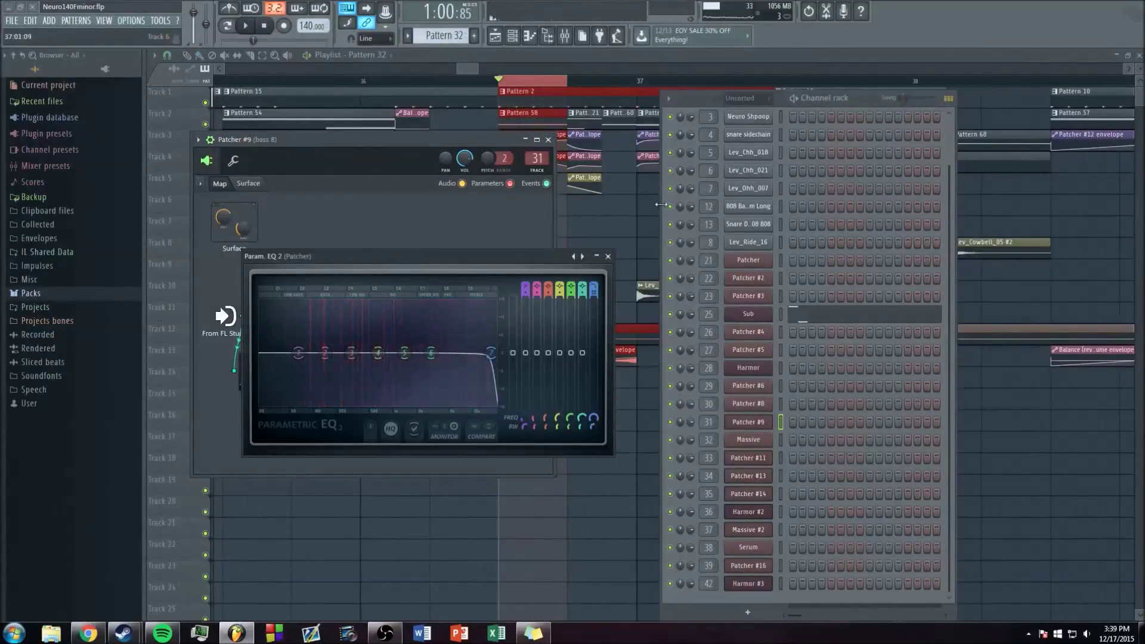
pyautogui.click(496, 55)
pyautogui.click(608, 257)
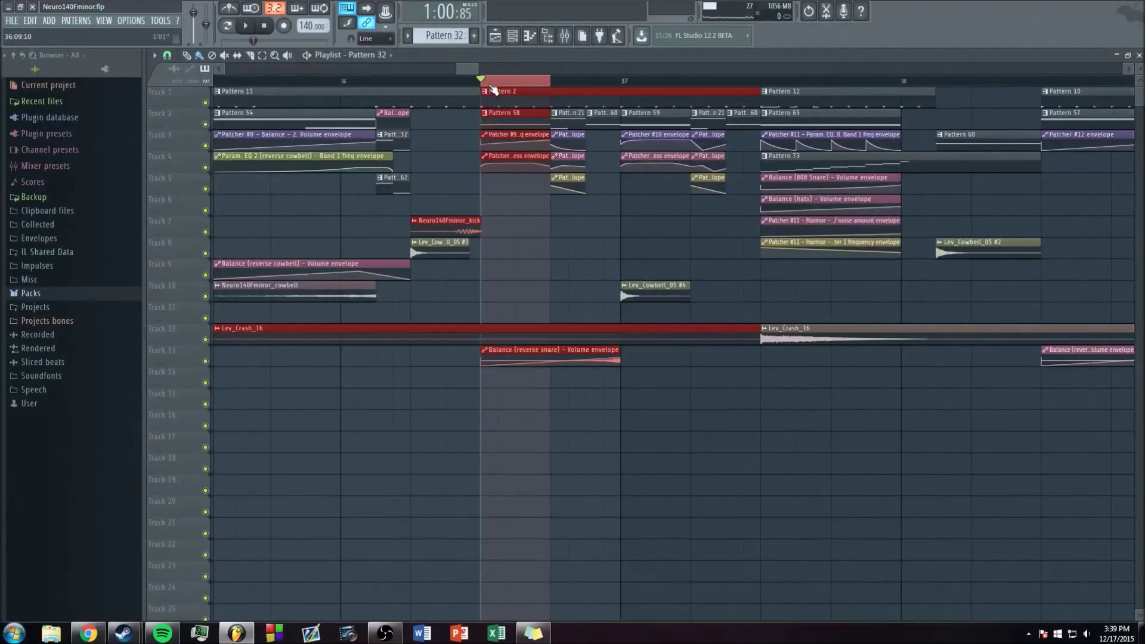
# Step: Clear the playlist's time selection and unsolo the bass 8 mixer track
pyautogui.rightClick(490, 82)
pyautogui.press('space')
pyautogui.press('space')
pyautogui.press('F9')
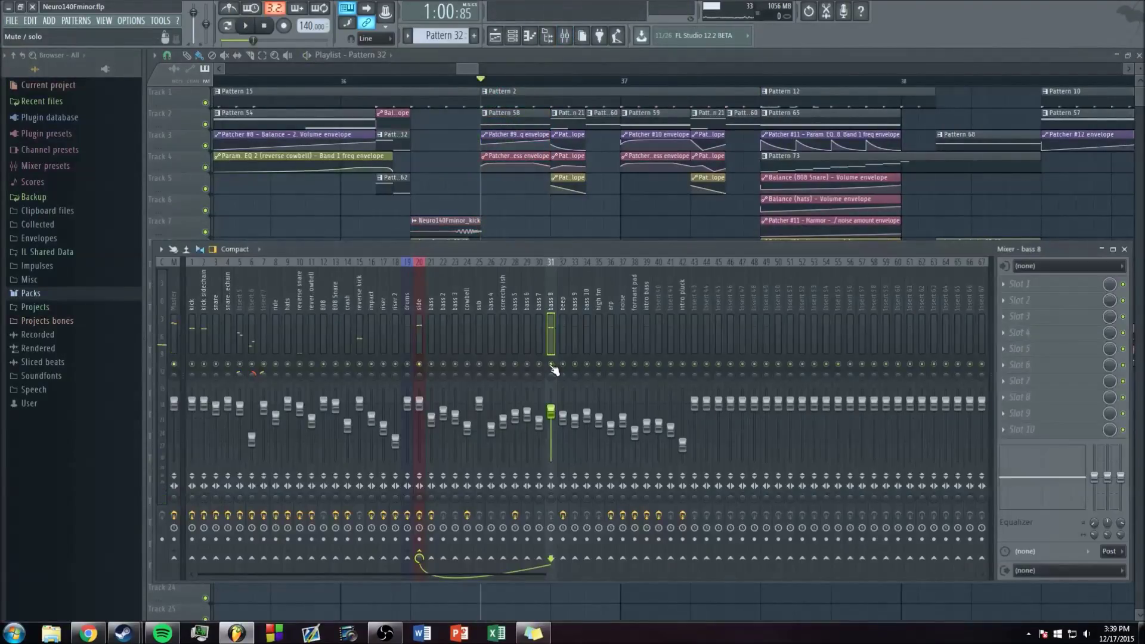
pyautogui.press('space')
pyautogui.press('F9')
# Step: Select the short Pattern 21 passage after Pattern 58 and play the full mix from there
pyautogui.press('space')
pyautogui.moveTo(551, 91); pyautogui.dragTo(585, 89)
pyautogui.press('space')
pyautogui.press('F9')
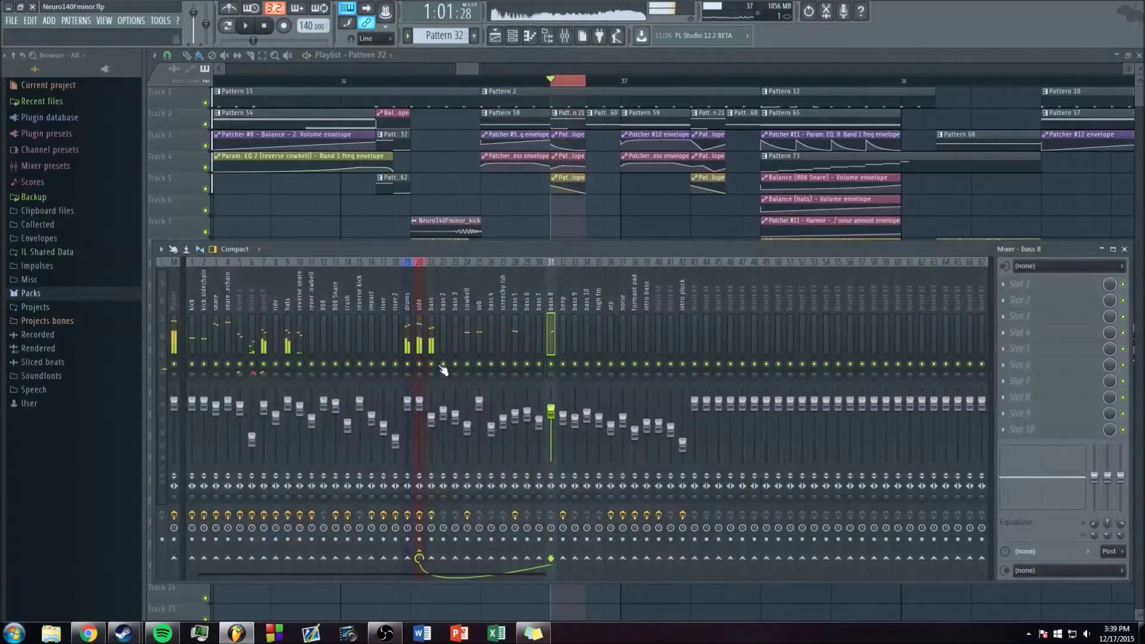
pyautogui.press('F9')
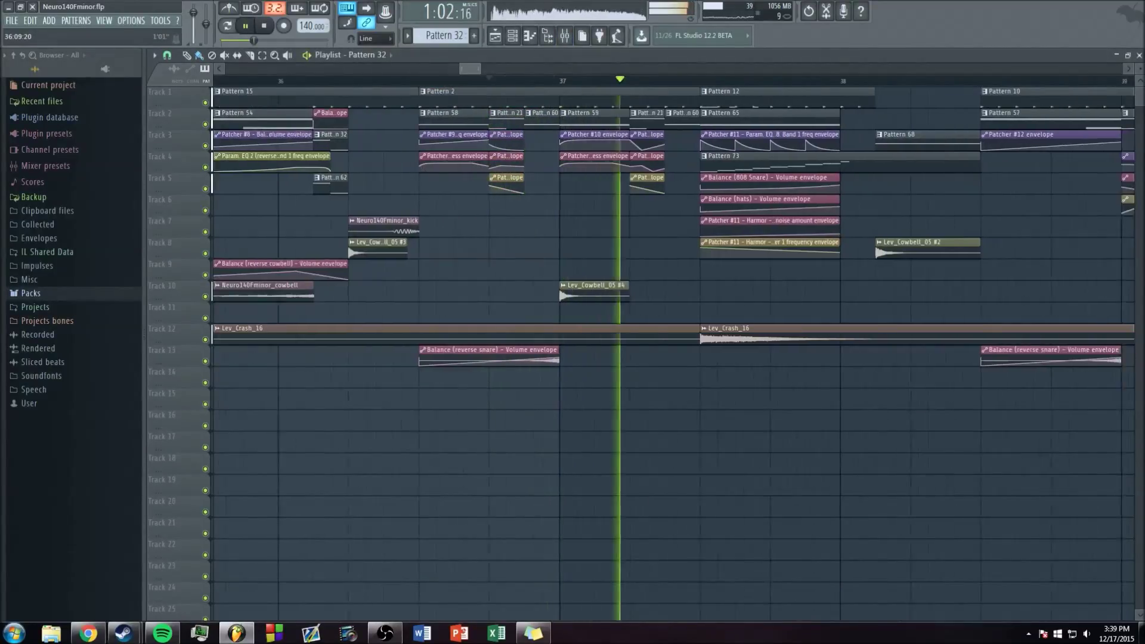
# Step: Stop playback and solo the bass 9 mixer track
pyautogui.press('space')
pyautogui.press('space')
pyautogui.press('F9')
pyautogui.press('space')
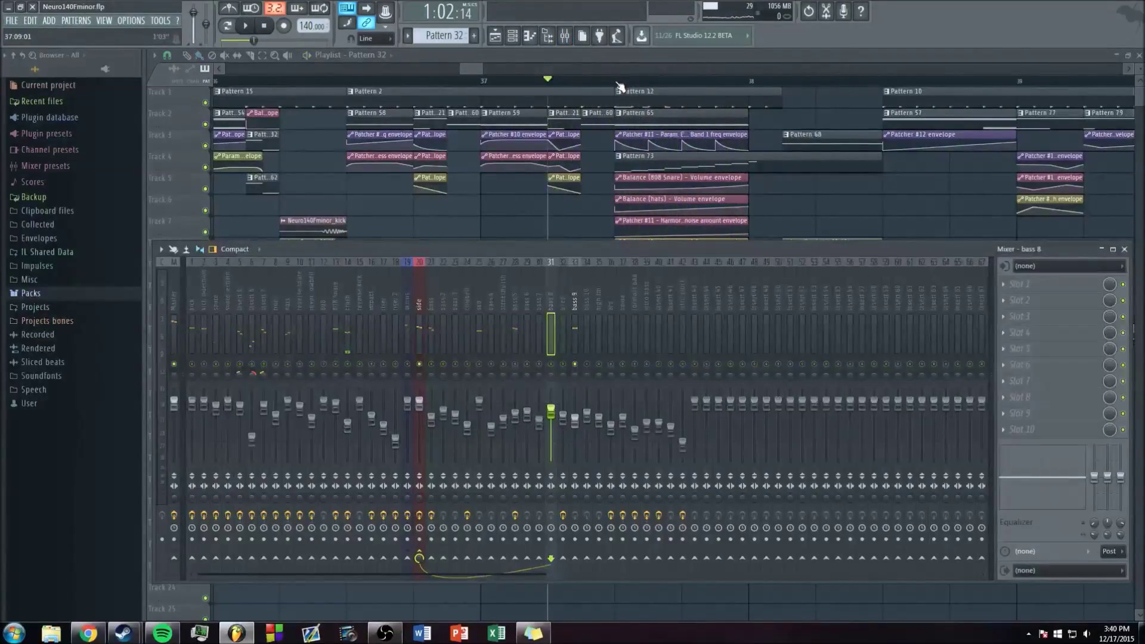
# Step: Select the Pattern 65 passage in the playlist, play it briefly and show the channel rack
pyautogui.moveTo(620, 88); pyautogui.dragTo(749, 84)
pyautogui.press('space')
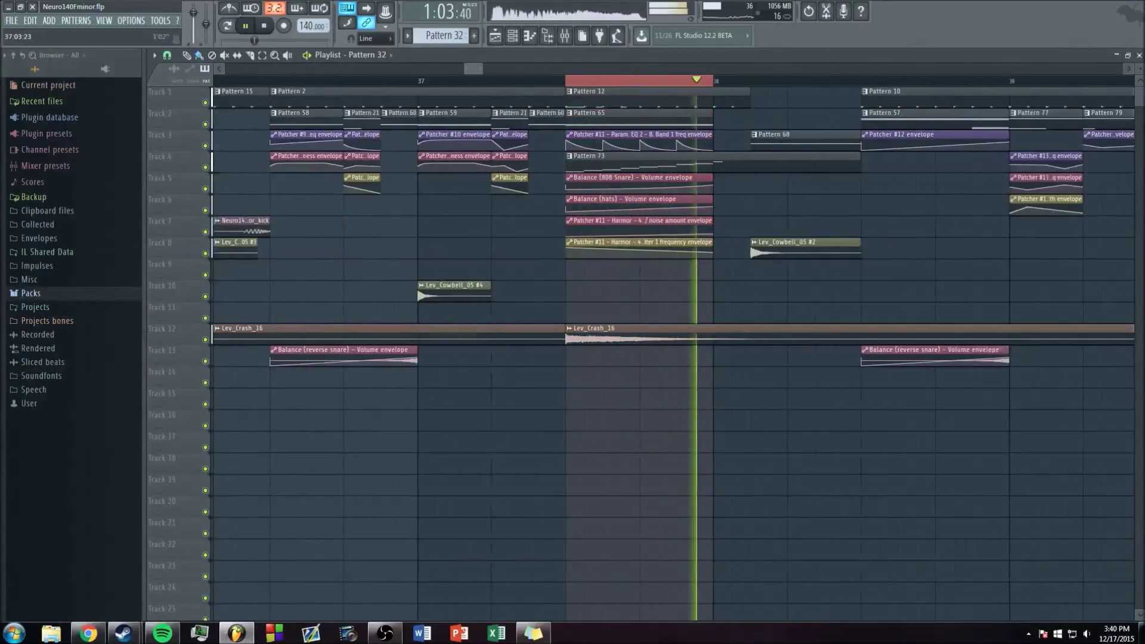
pyautogui.press('F6')
pyautogui.press('space')
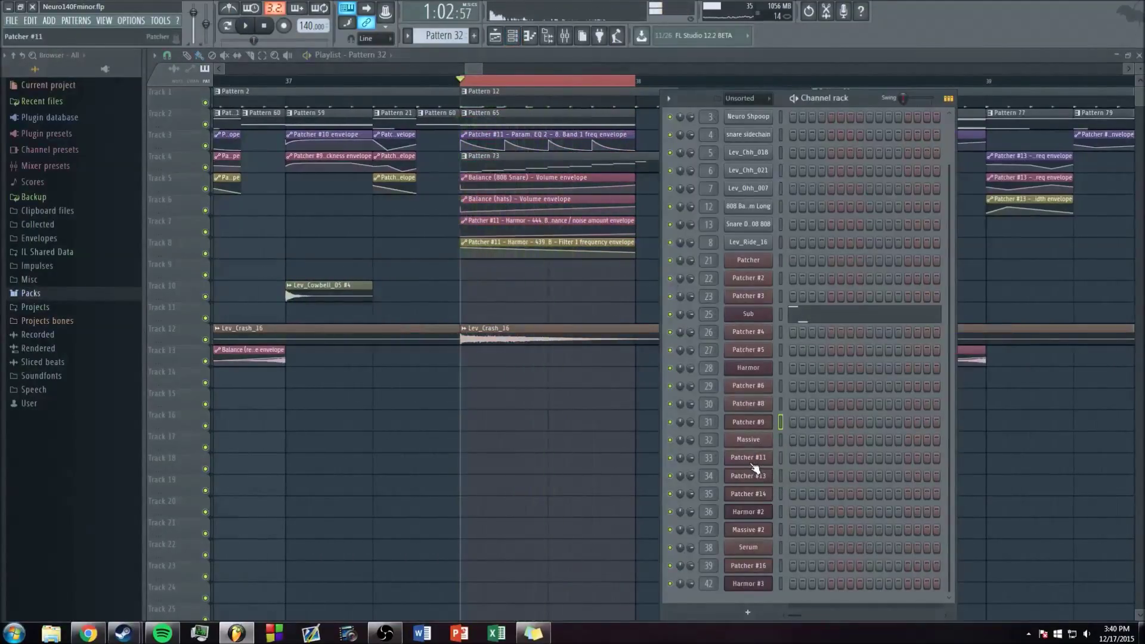
# Step: Open Patcher #11, move its second Harmor lower in the map, and audition the passage with the first Harmor open
pyautogui.click(752, 463)
pyautogui.moveTo(491, 111); pyautogui.dragTo(485, 124)
pyautogui.moveTo(345, 327); pyautogui.dragTo(343, 359)
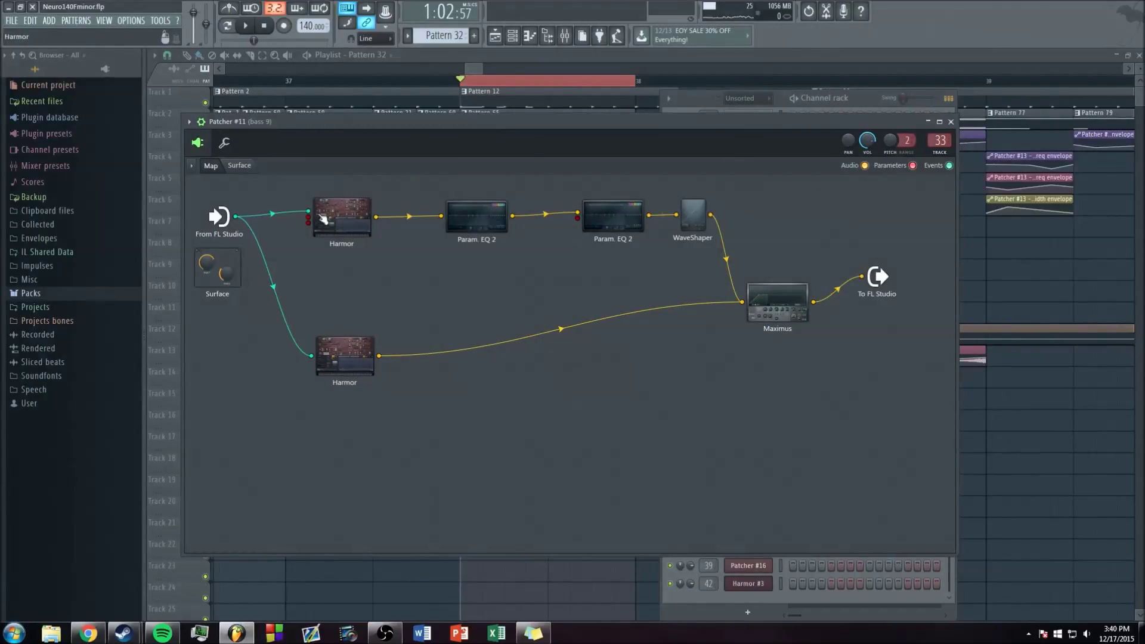
pyautogui.doubleClick(347, 222)
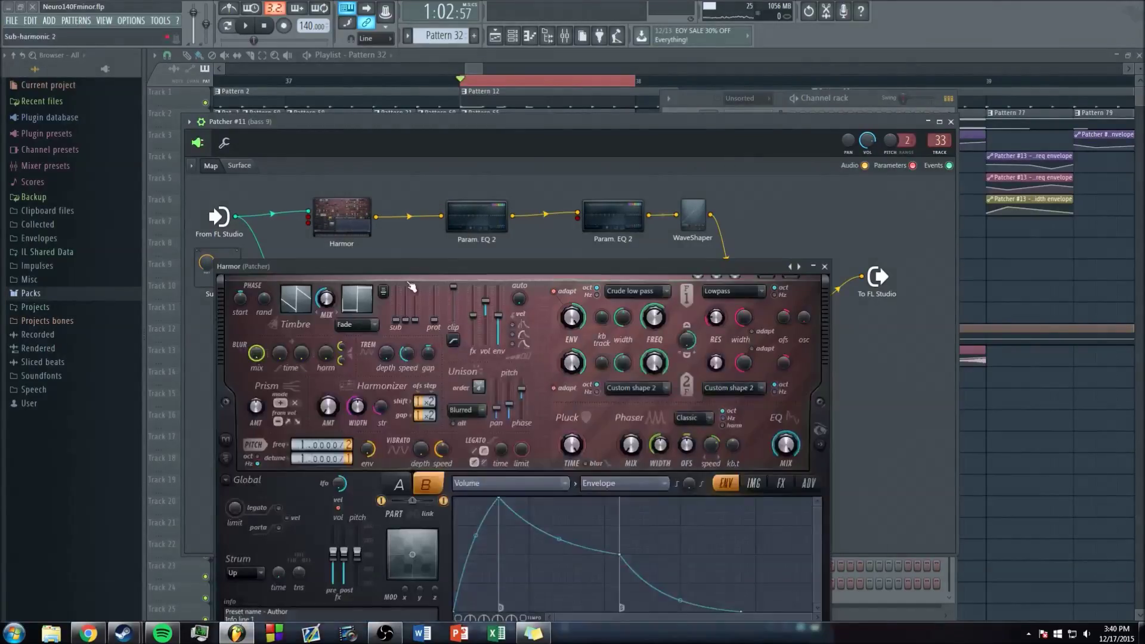
pyautogui.moveTo(418, 273); pyautogui.dragTo(478, 172)
pyautogui.click(240, 27)
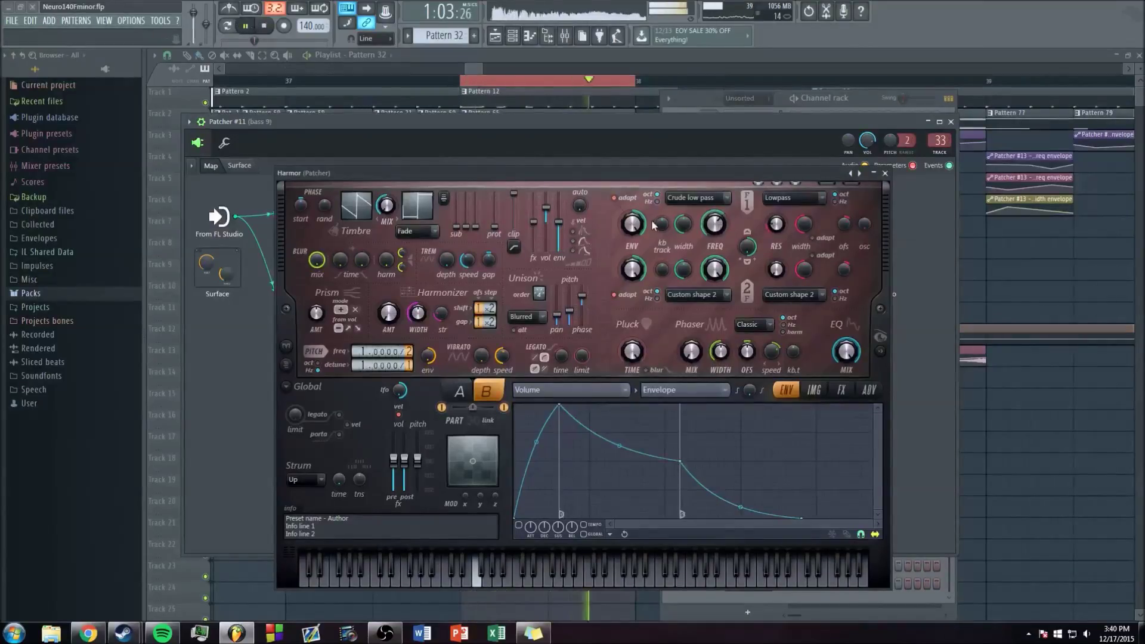
pyautogui.click(266, 26)
# Step: Inspect the Harmor's part A settings and switch back to part B
pyautogui.click(455, 391)
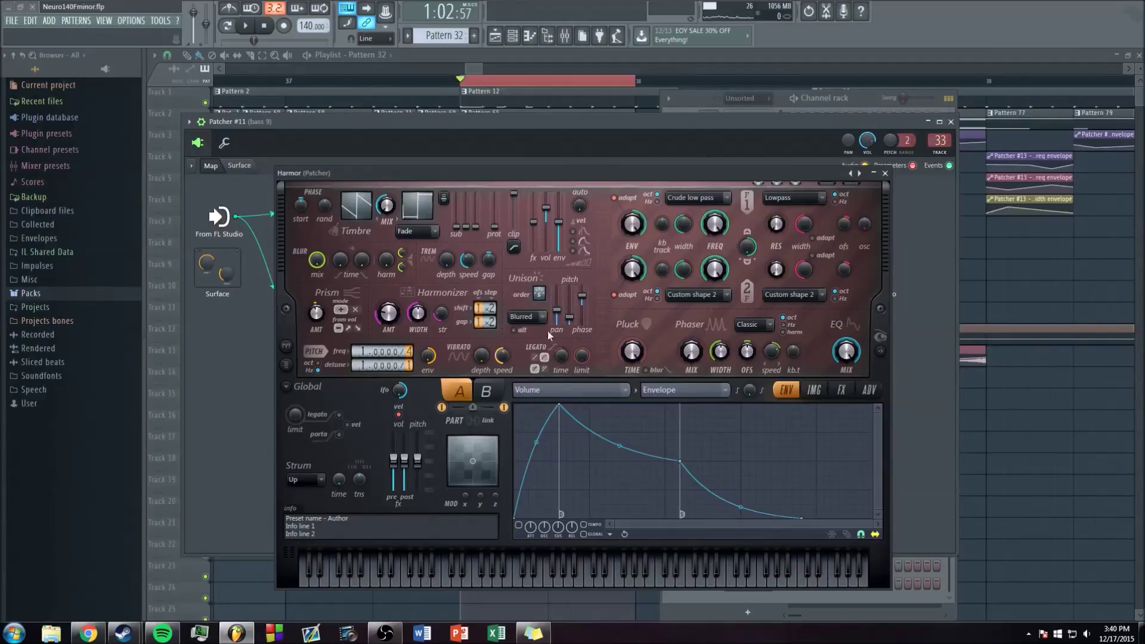
pyautogui.click(593, 392)
pyautogui.moveTo(560, 175); pyautogui.dragTo(557, 162)
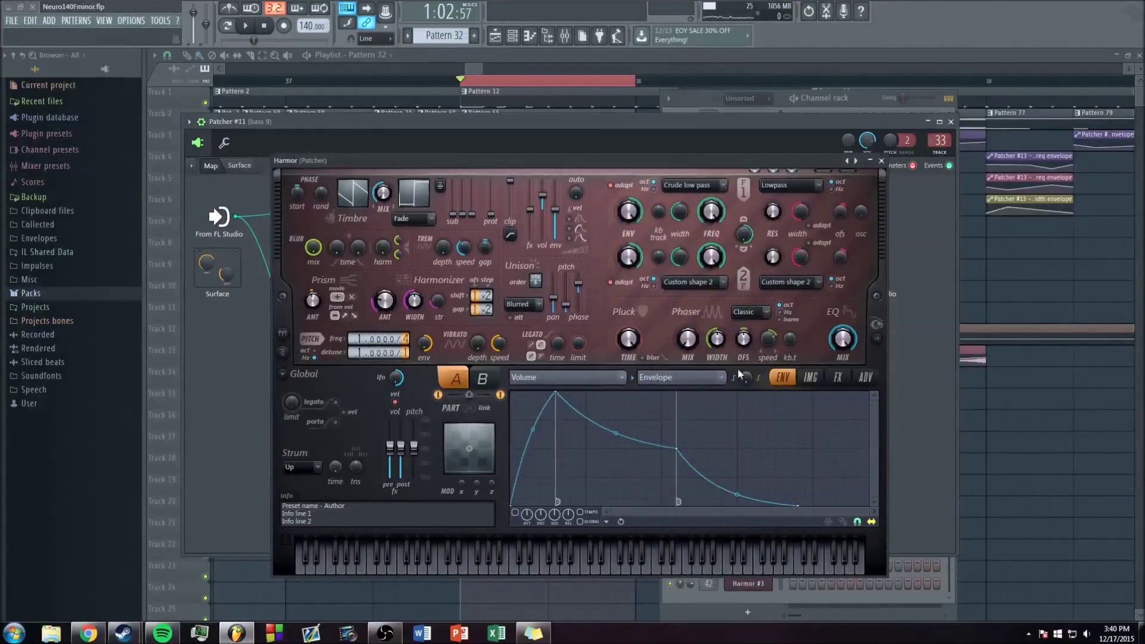
pyautogui.click(483, 380)
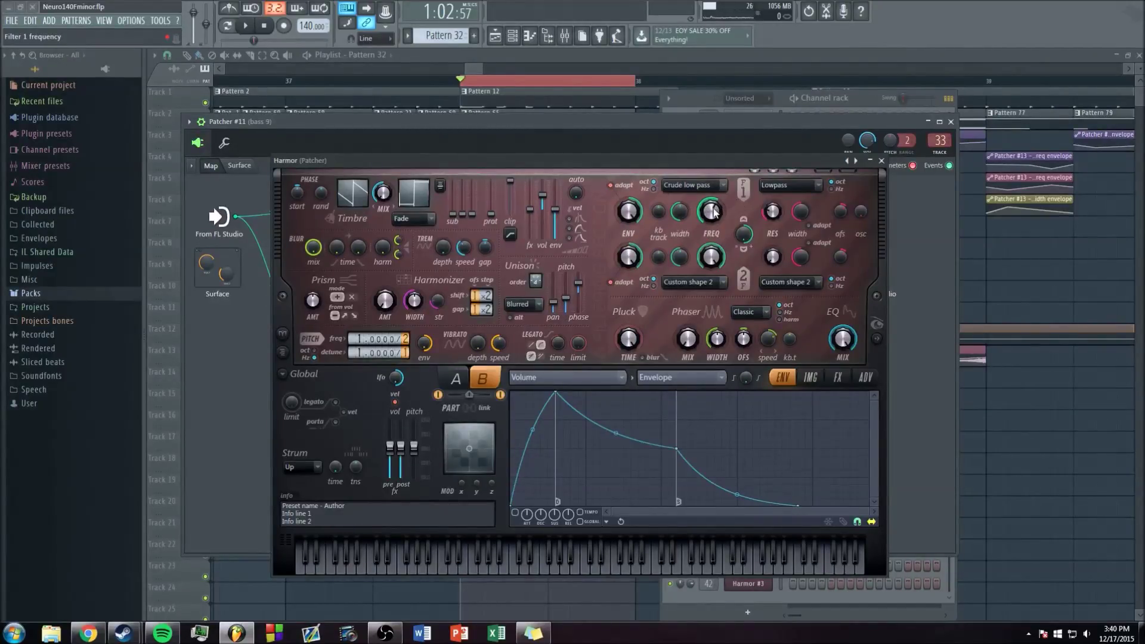
# Step: Play the Pattern 65 passage twice while watching the Harmor's part B filter section
pyautogui.click(245, 25)
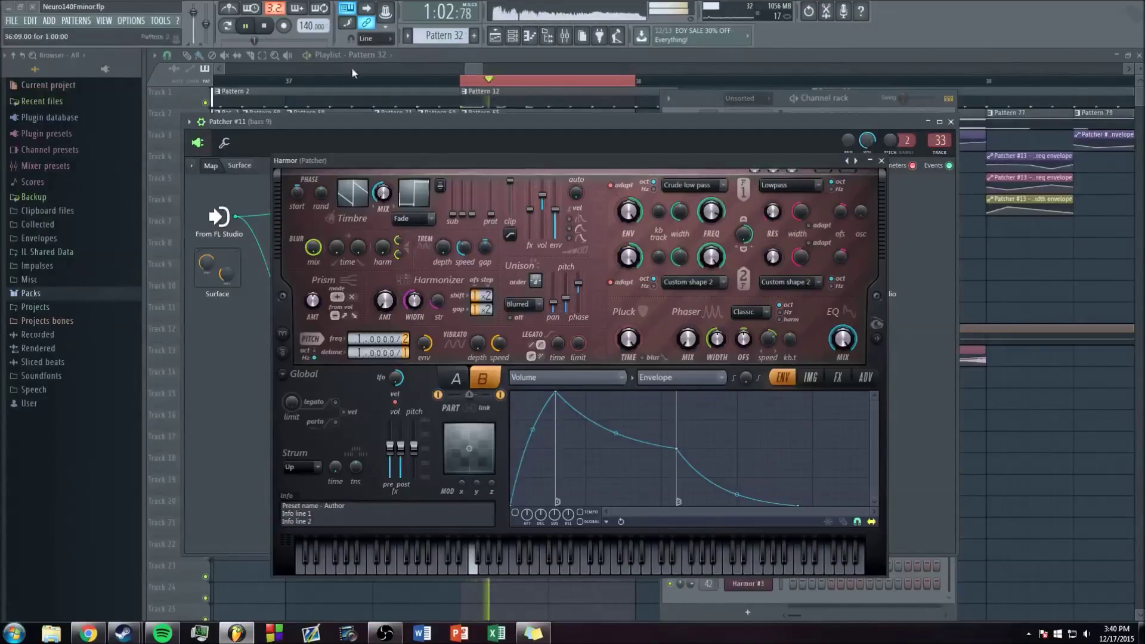
pyautogui.press('space')
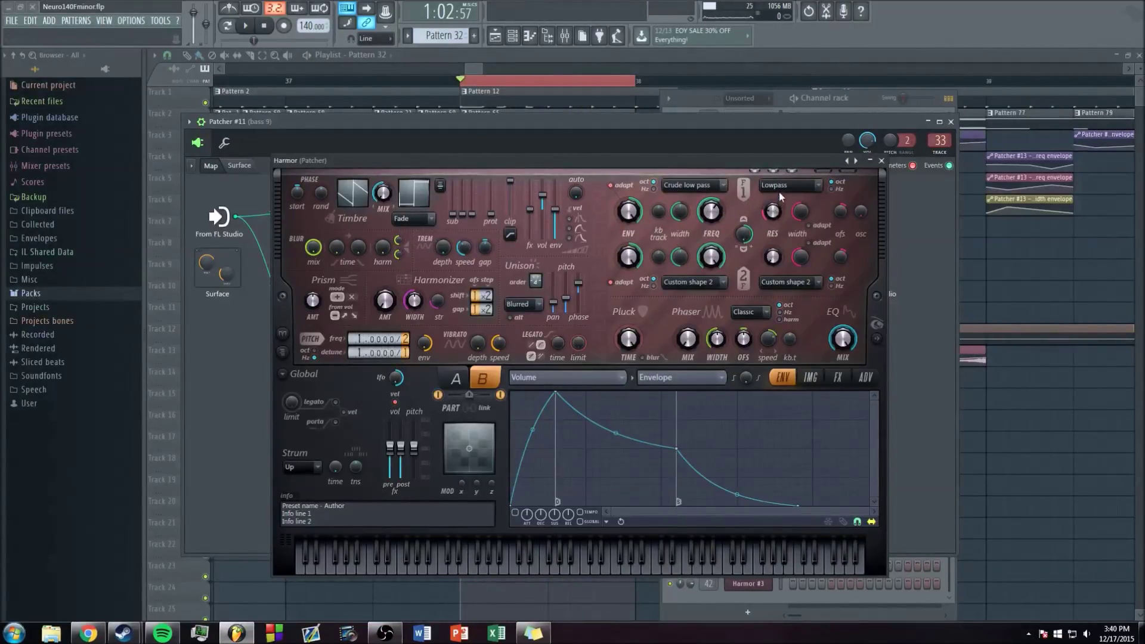
pyautogui.click(247, 26)
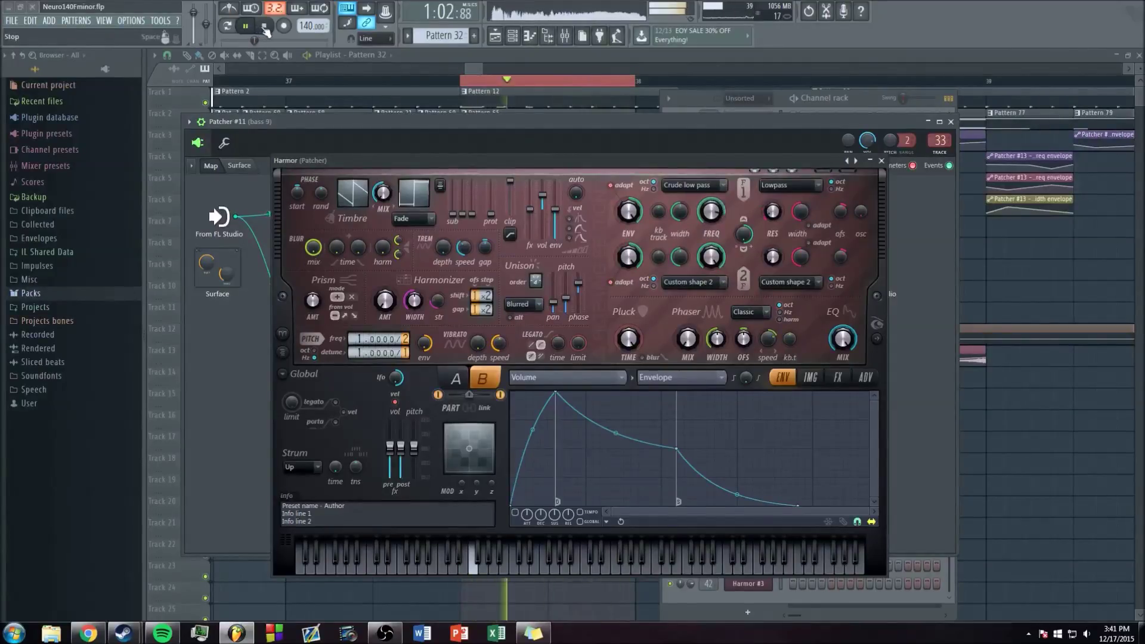
pyautogui.click(266, 28)
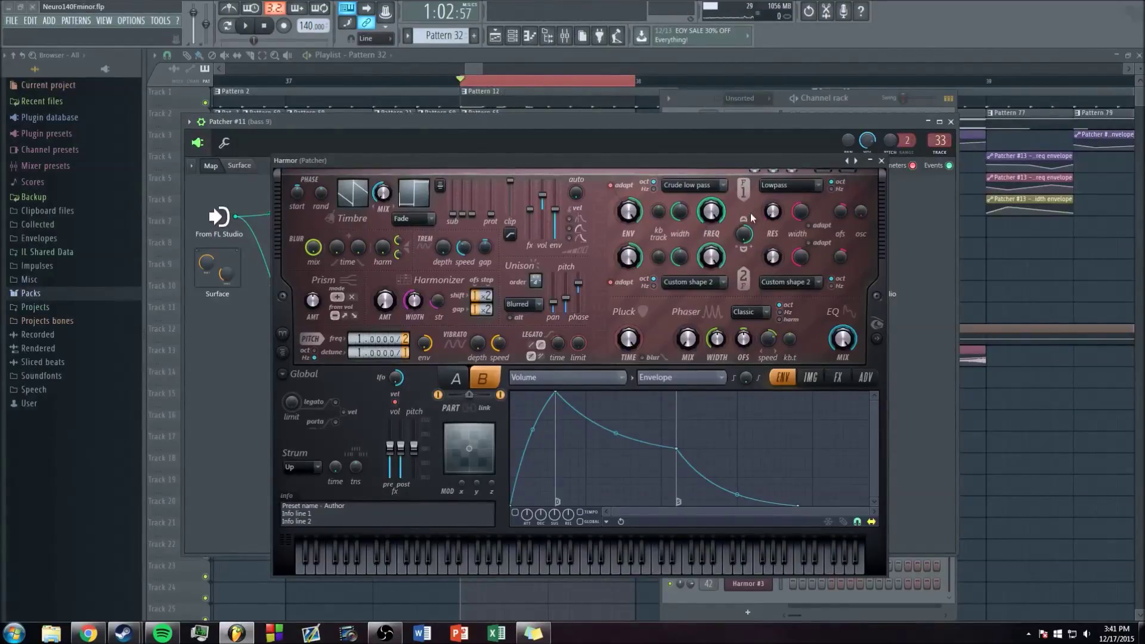
# Step: View the Harmor's effects page, return to its envelopes and close the Harmor window
pyautogui.click(838, 377)
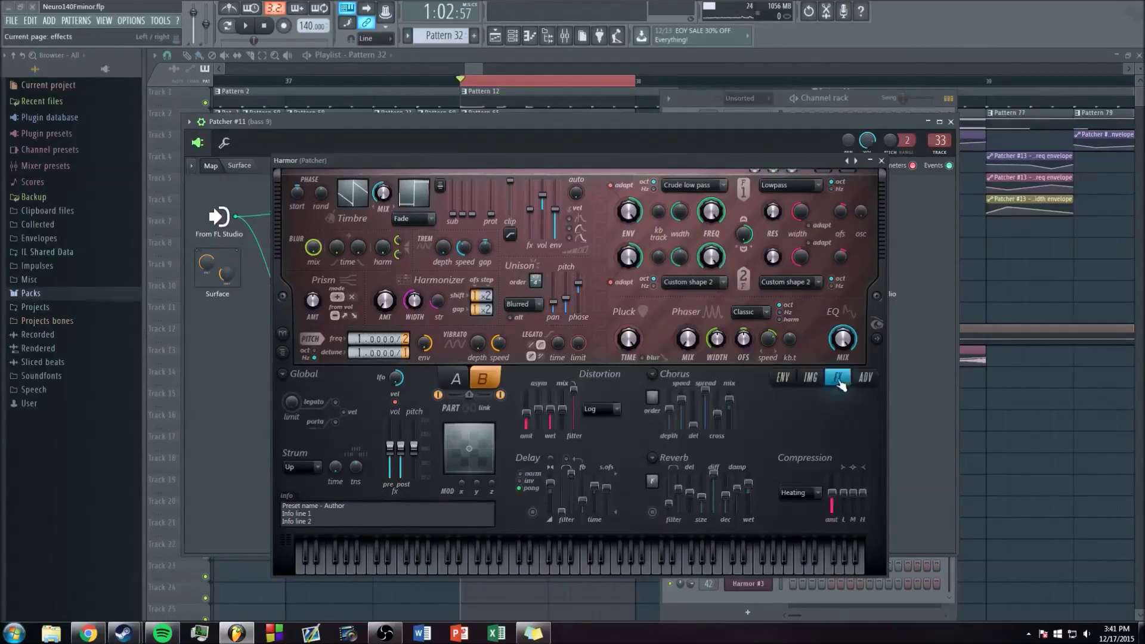
pyautogui.click(782, 377)
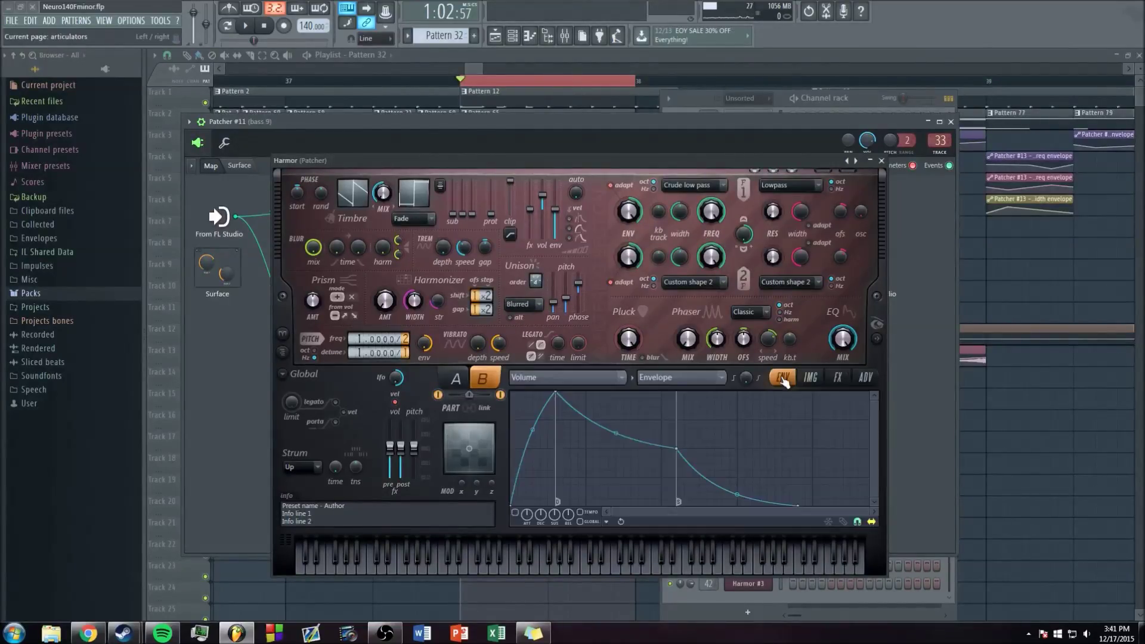
pyautogui.click(881, 160)
# Step: Open the second Param. EQ 2 in Patcher #11, watch its band 1 cutoff during playback and close it
pyautogui.click(597, 230)
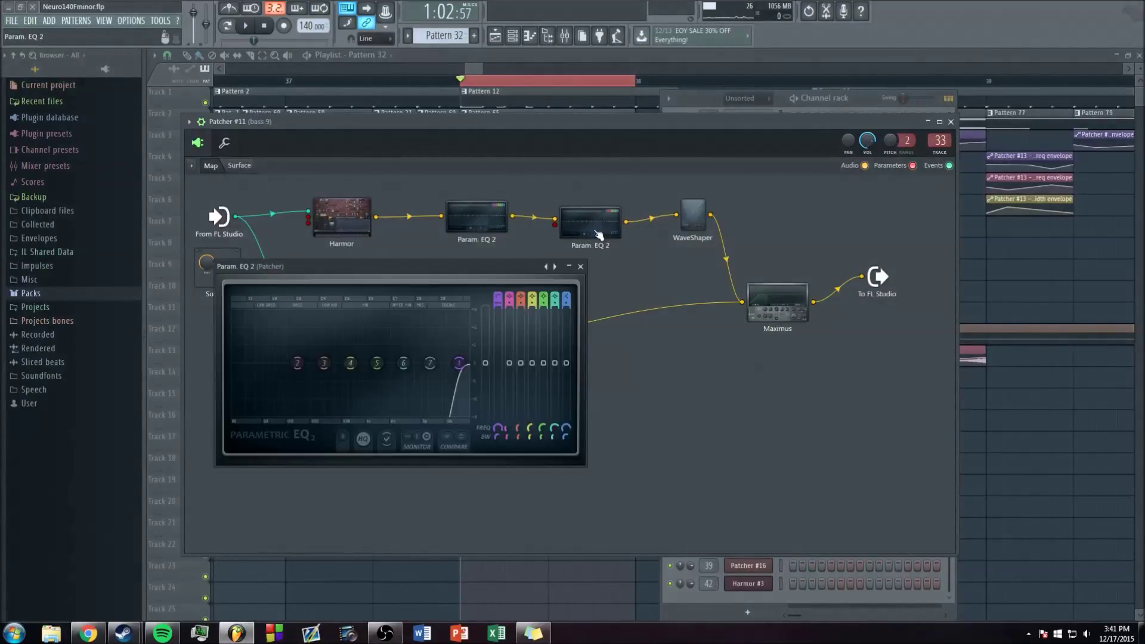
pyautogui.moveTo(490, 267); pyautogui.dragTo(543, 299)
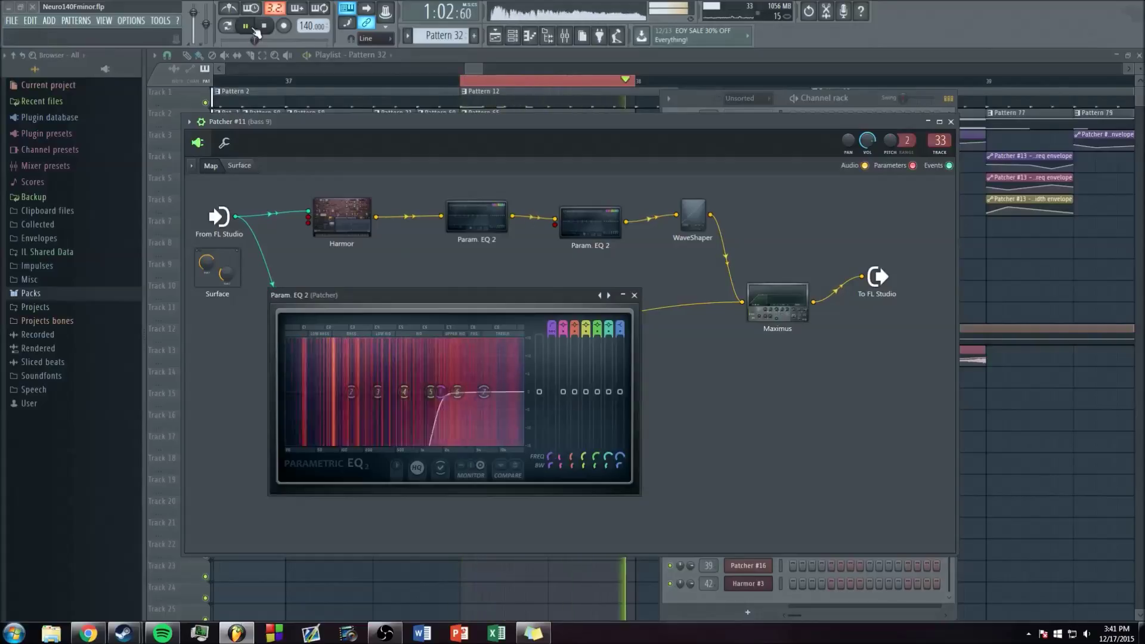
pyautogui.click(267, 28)
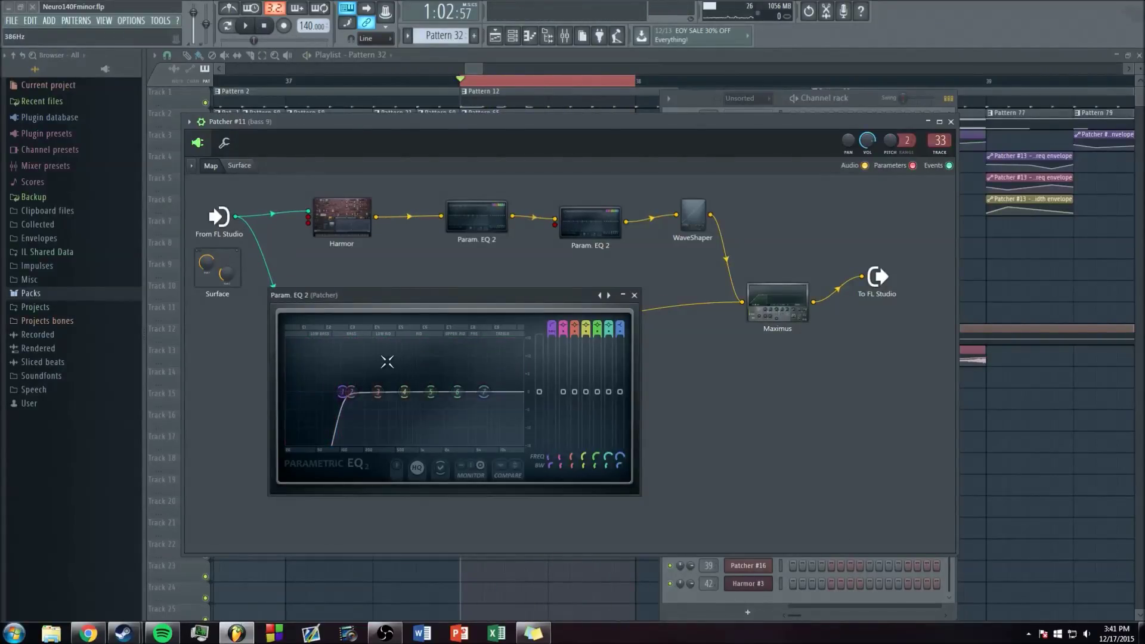
pyautogui.click(635, 295)
# Step: Inspect the WaveShaper's curve in Patcher #11 and close its window
pyautogui.click(694, 230)
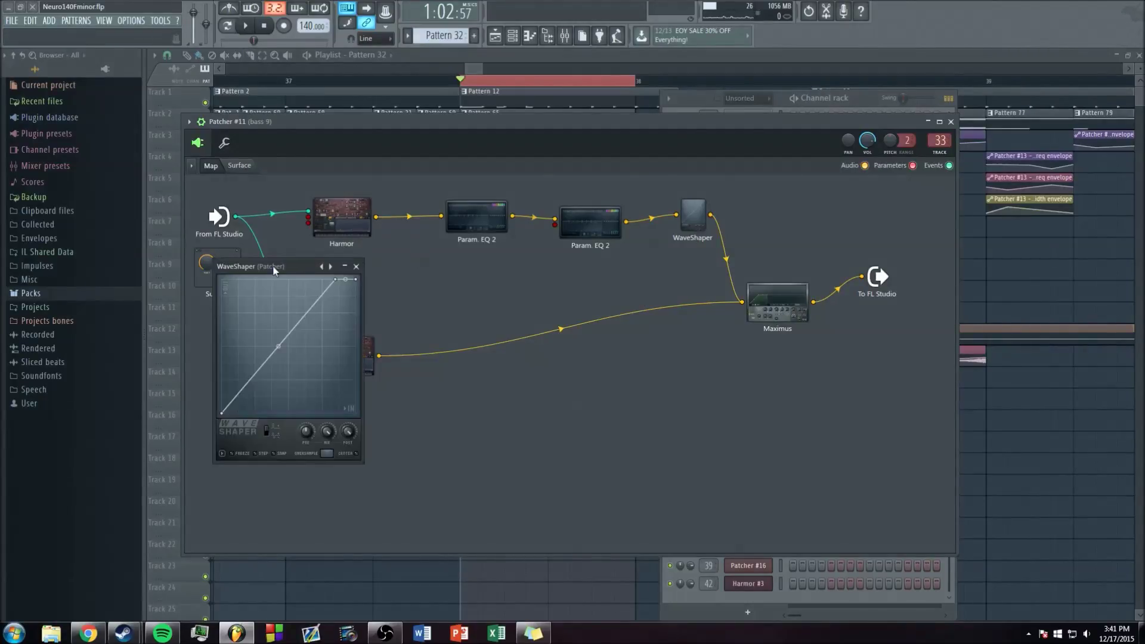
pyautogui.moveTo(287, 270); pyautogui.dragTo(305, 256)
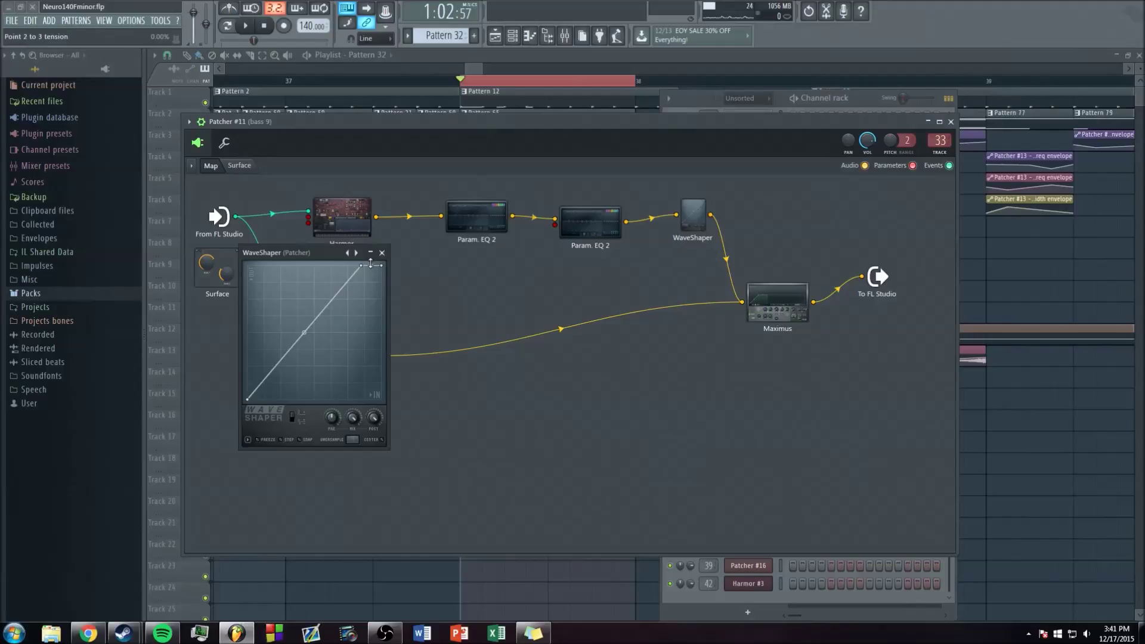
pyautogui.moveTo(332, 252); pyautogui.dragTo(364, 237)
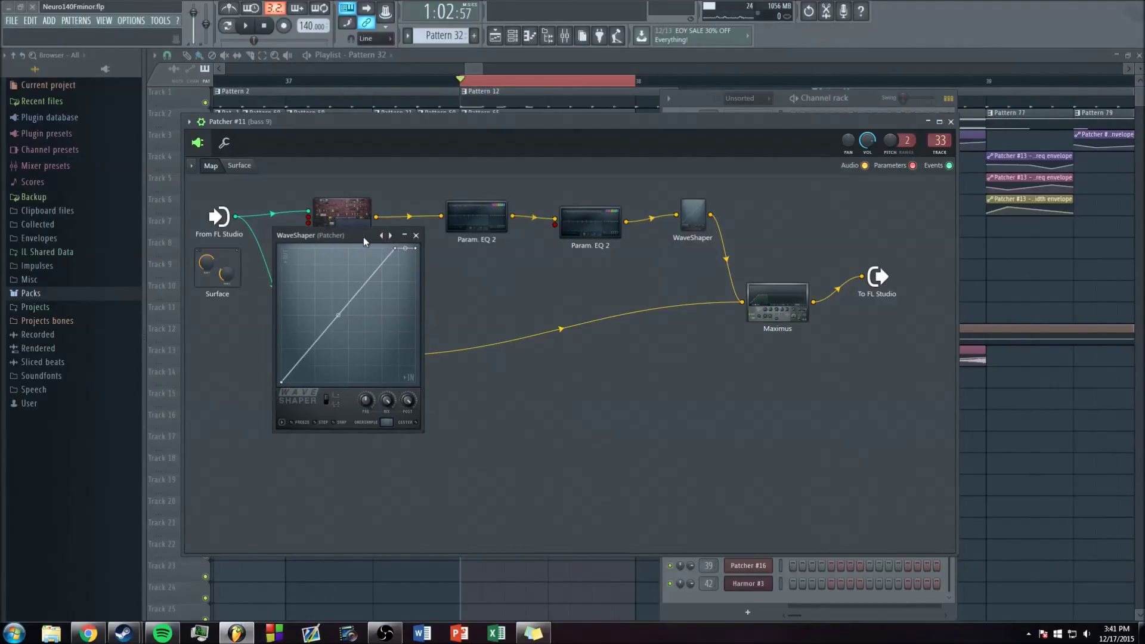
pyautogui.click(415, 236)
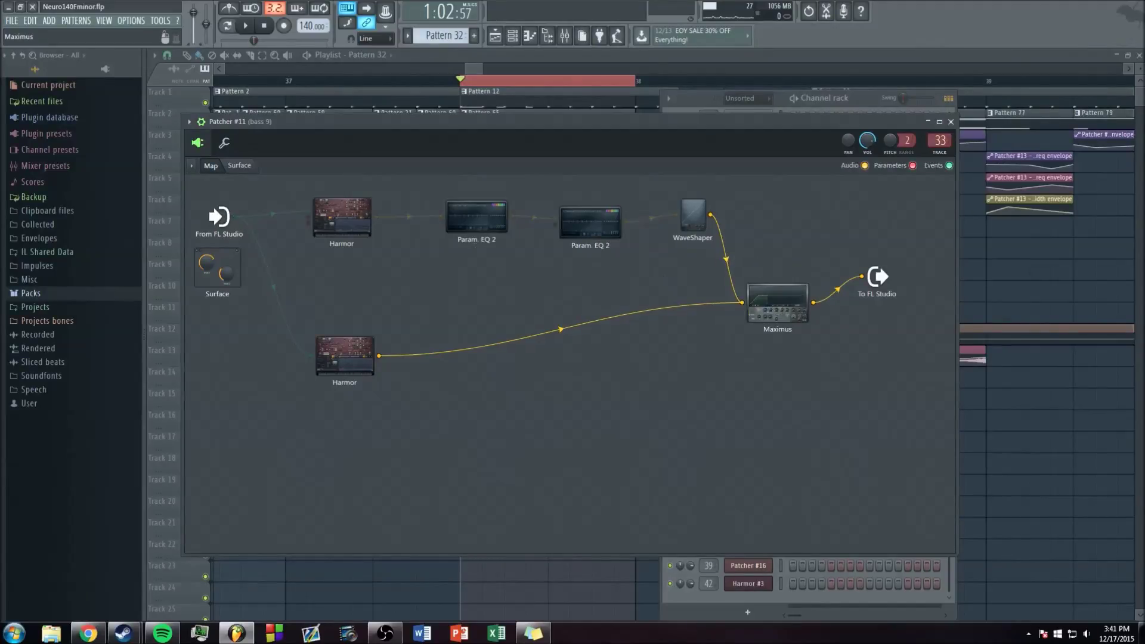
# Step: Inspect the Maximus settings in Patcher #11, and close both the Maximus and Patcher windows
pyautogui.moveTo(774, 308); pyautogui.dragTo(766, 330)
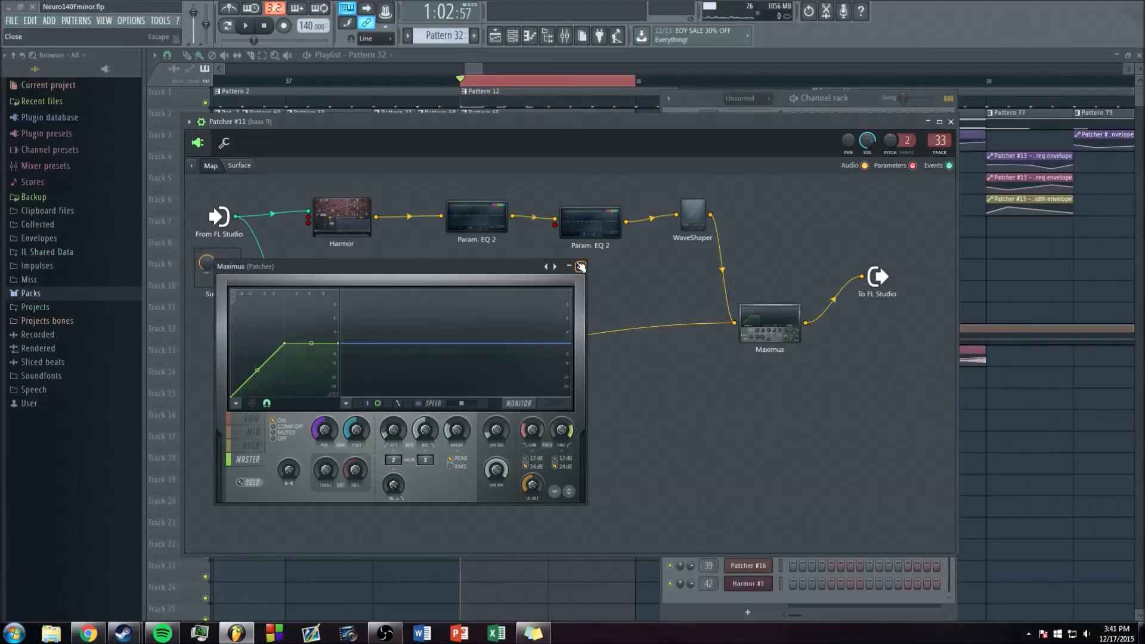
pyautogui.click(581, 266)
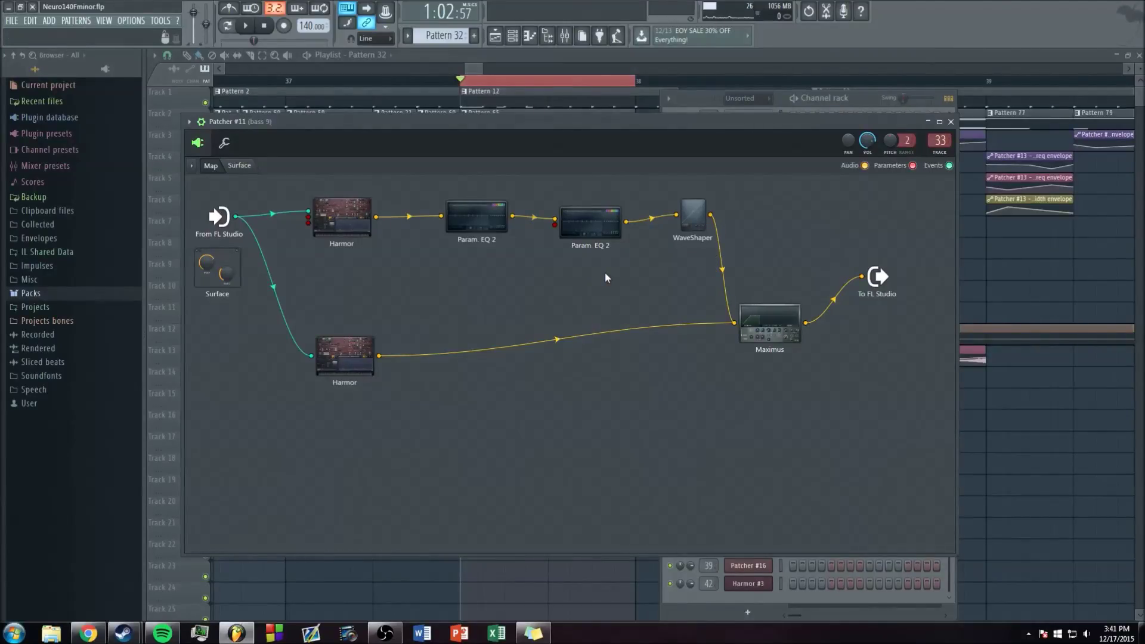
pyautogui.click(951, 122)
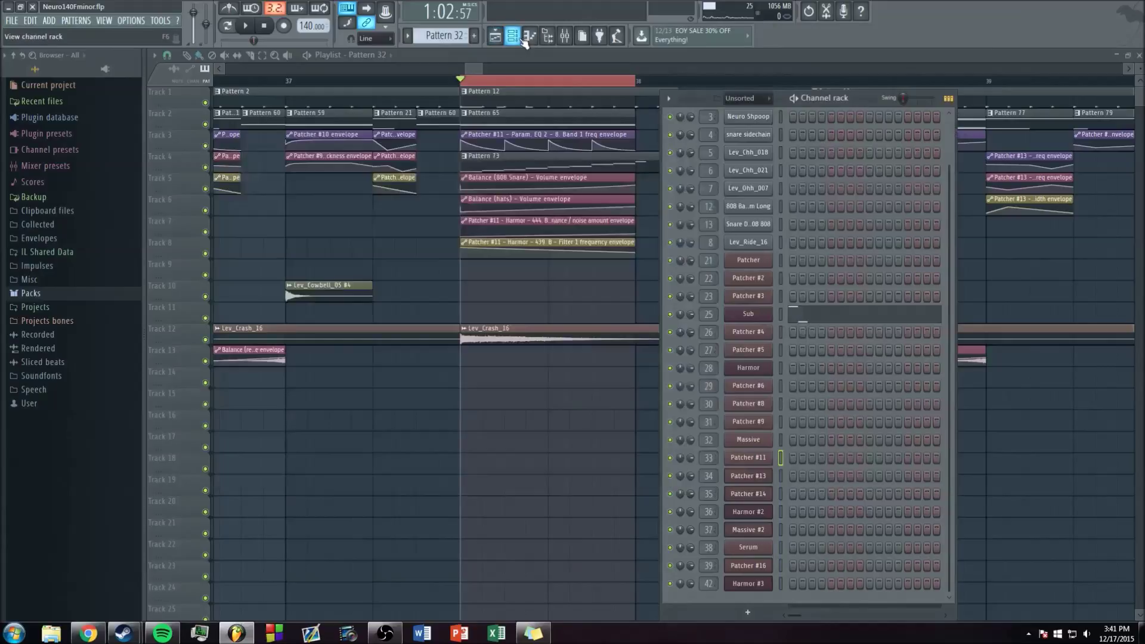
# Step: Hide the channel rack, clear the time selection, check the mixer and play the arrangement from Pattern 65
pyautogui.click(950, 98)
pyautogui.scroll(-3, 509, 67)
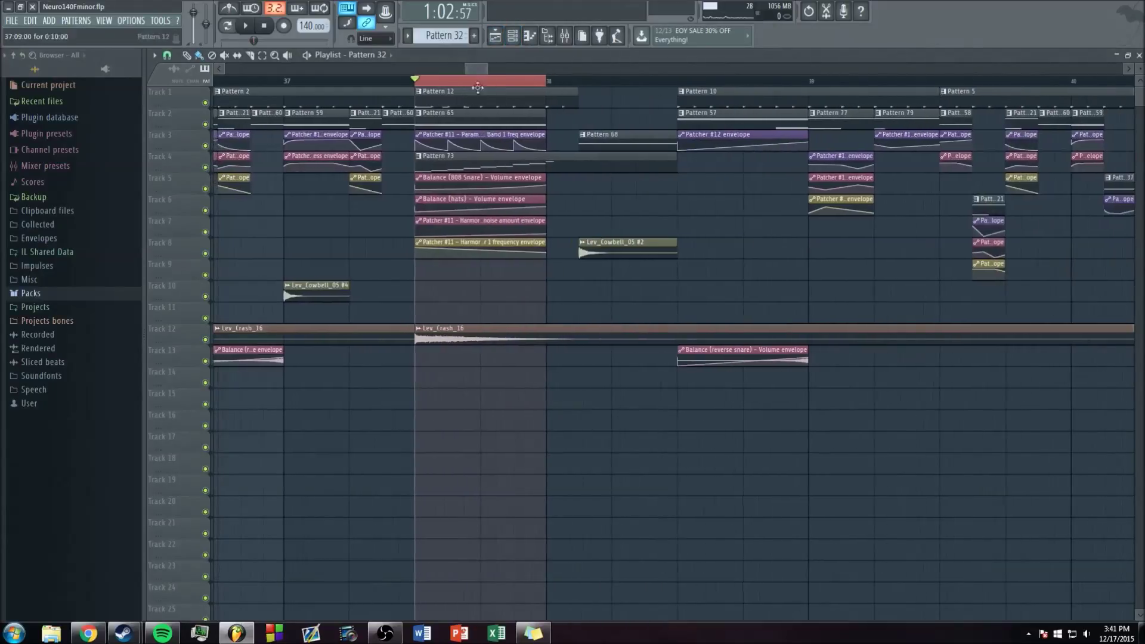
pyautogui.click(564, 36)
pyautogui.press('space')
pyautogui.press('F9')
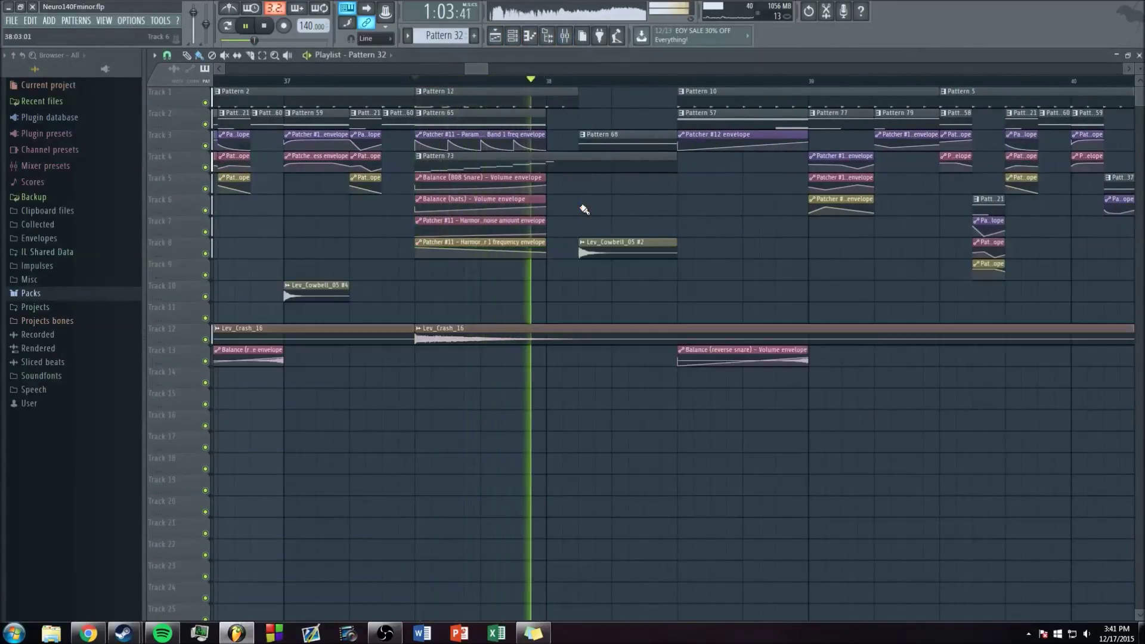
# Step: Stop playback, open Pattern 73's Snare Drum 008 808 notes in the piano roll and audition the pattern
pyautogui.press('space')
pyautogui.doubleClick(433, 169)
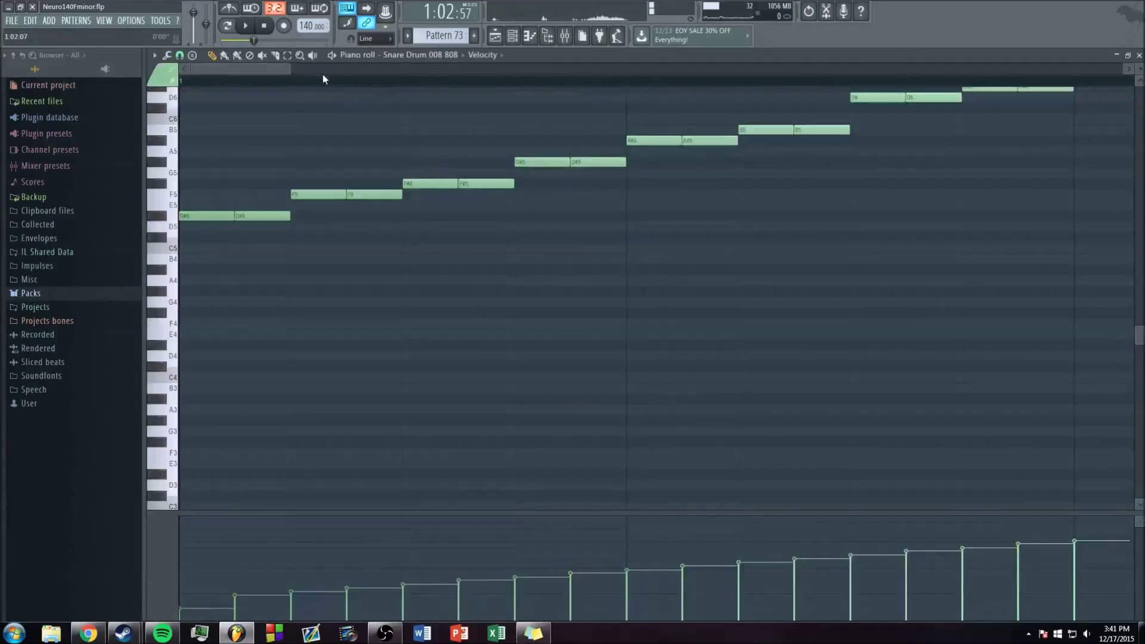
pyautogui.scroll(-5, 322, 72)
pyautogui.scroll(4, 383, 158)
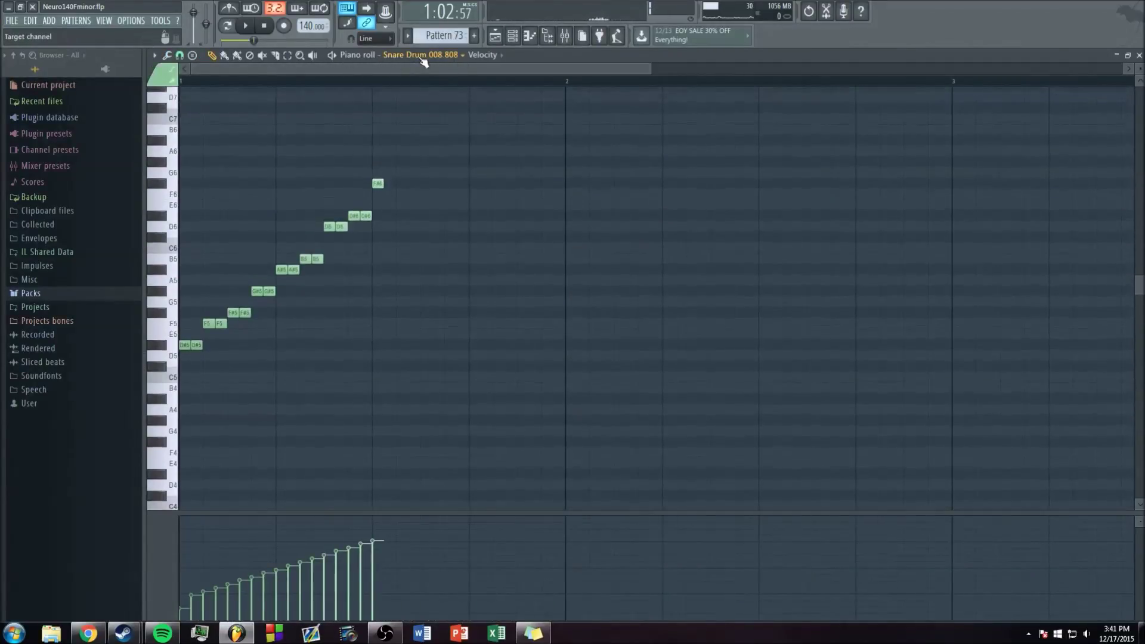
pyautogui.press('space')
pyautogui.scroll(1, 338, 69)
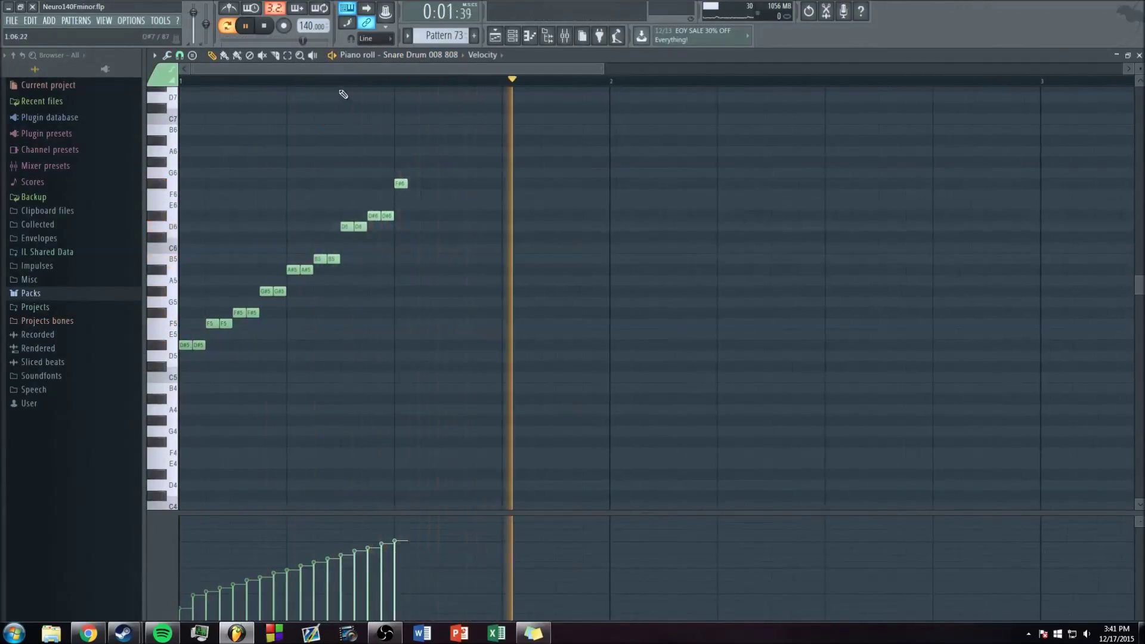
pyautogui.press('space')
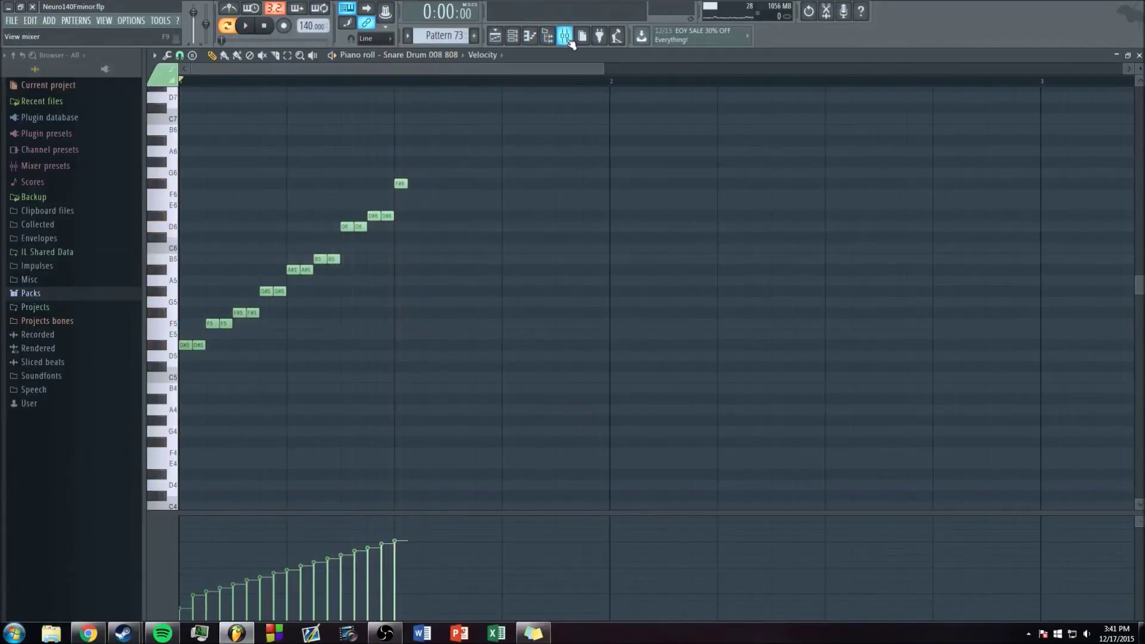
# Step: Inspect the Fruity parametric EQ 2 and Fruity Balance on the 808 Snare mixer track while playing Pattern 73
pyautogui.click(565, 36)
pyautogui.click(336, 296)
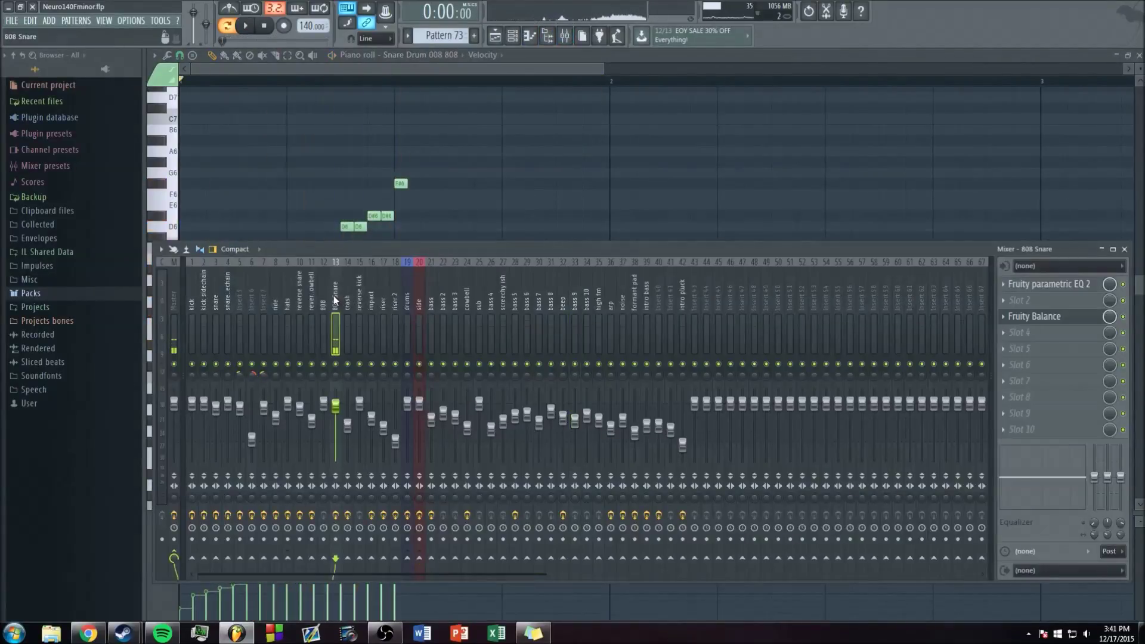
pyautogui.click(1042, 285)
pyautogui.press('space')
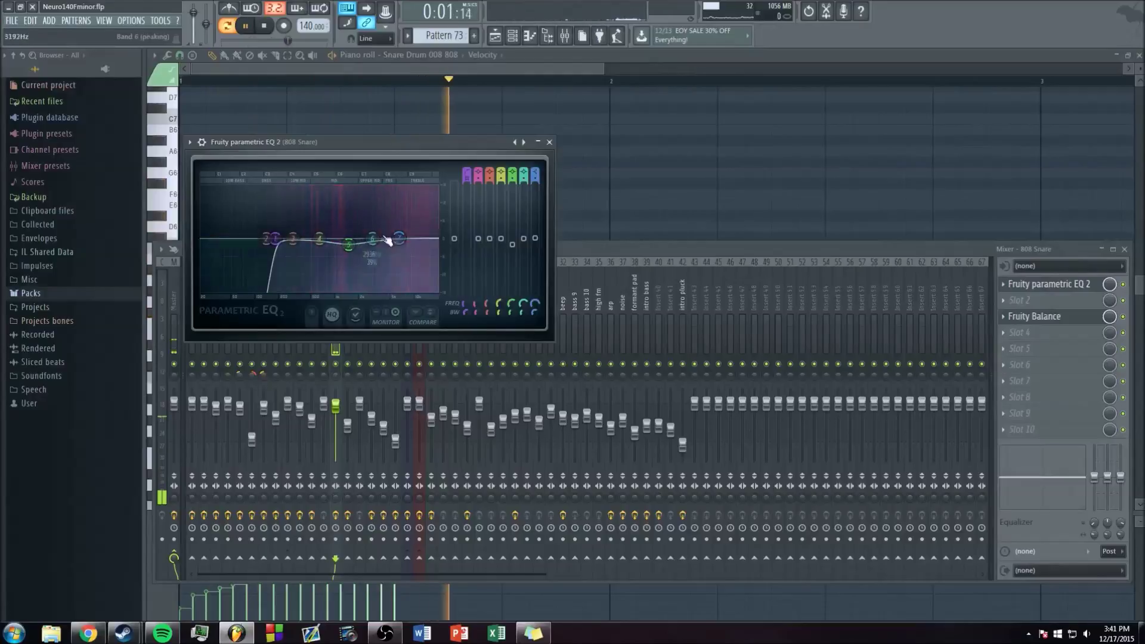
pyautogui.press('space')
pyautogui.click(1041, 316)
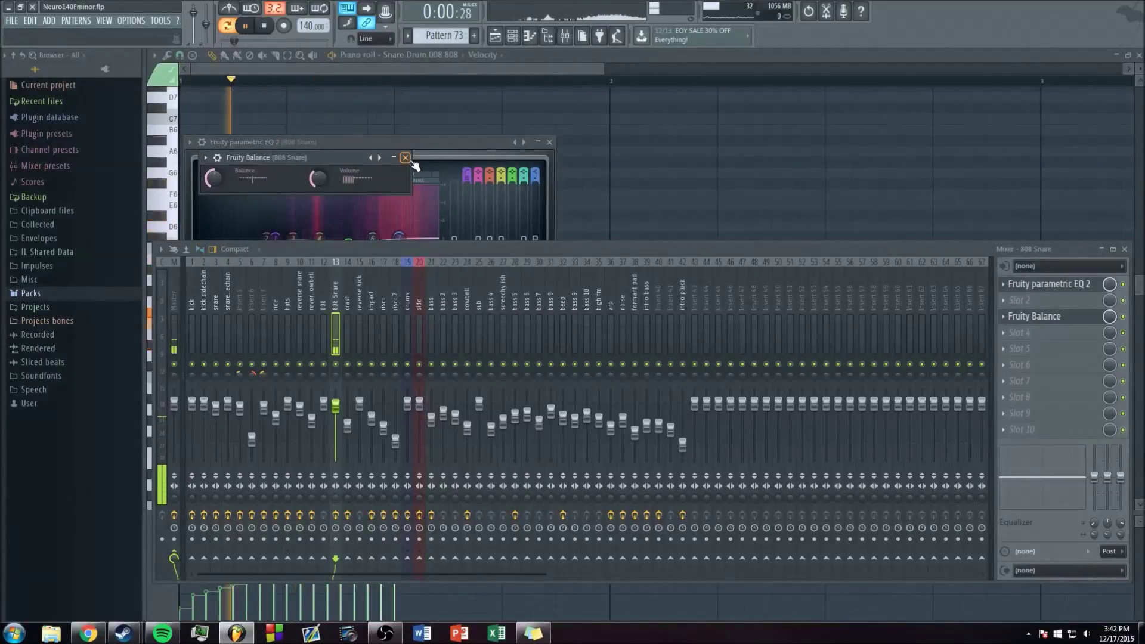
pyautogui.click(477, 162)
# Step: Return to the playlist, view the 808 Snare volume envelope and play the section with Pattern 73
pyautogui.press('F5')
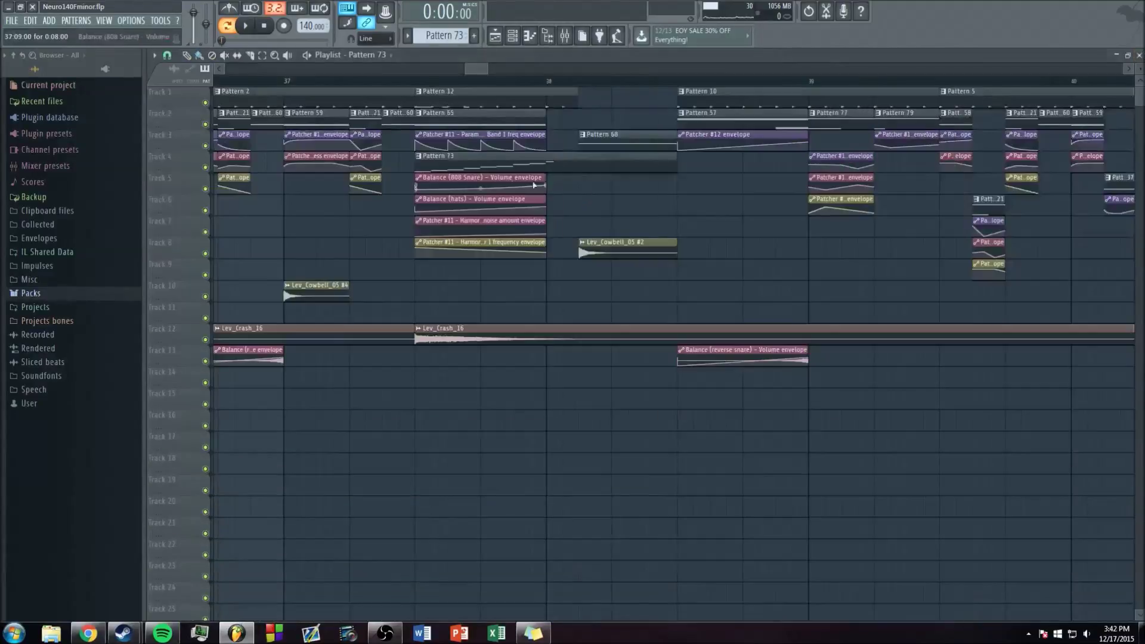
pyautogui.scroll(2, 412, 159)
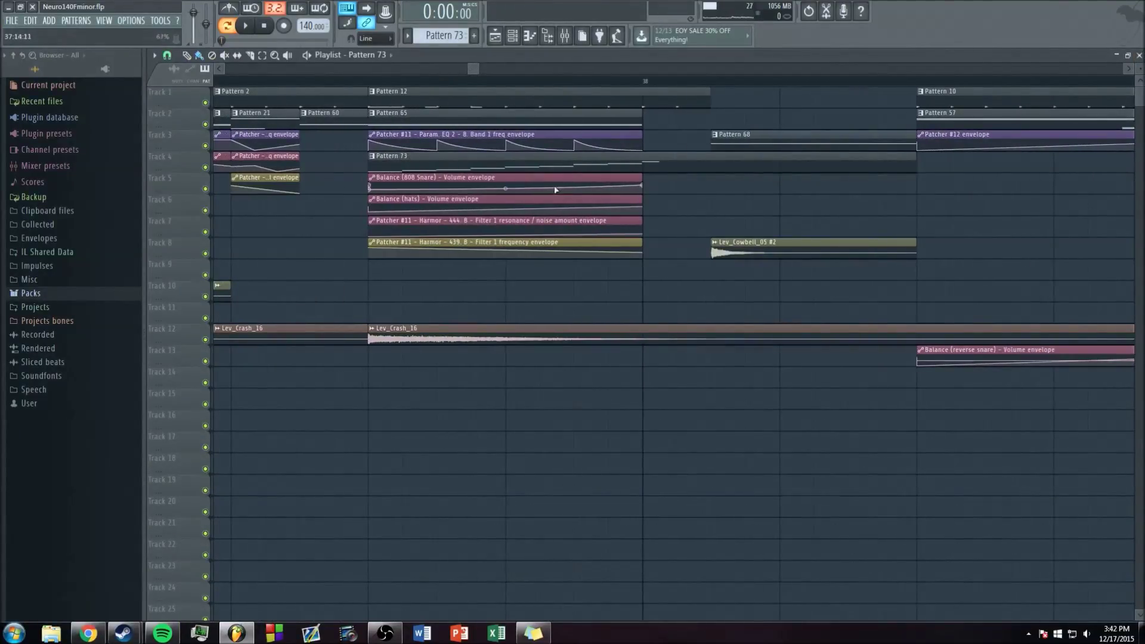
pyautogui.click(565, 35)
pyautogui.click(404, 81)
pyautogui.press('space')
pyautogui.moveTo(470, 68); pyautogui.dragTo(473, 67)
pyautogui.press('space')
# Step: Open Pattern 68's 808 Bass Am Long notes, audition the G#4 key and return to the playlist
pyautogui.click(469, 79)
pyautogui.doubleClick(486, 142)
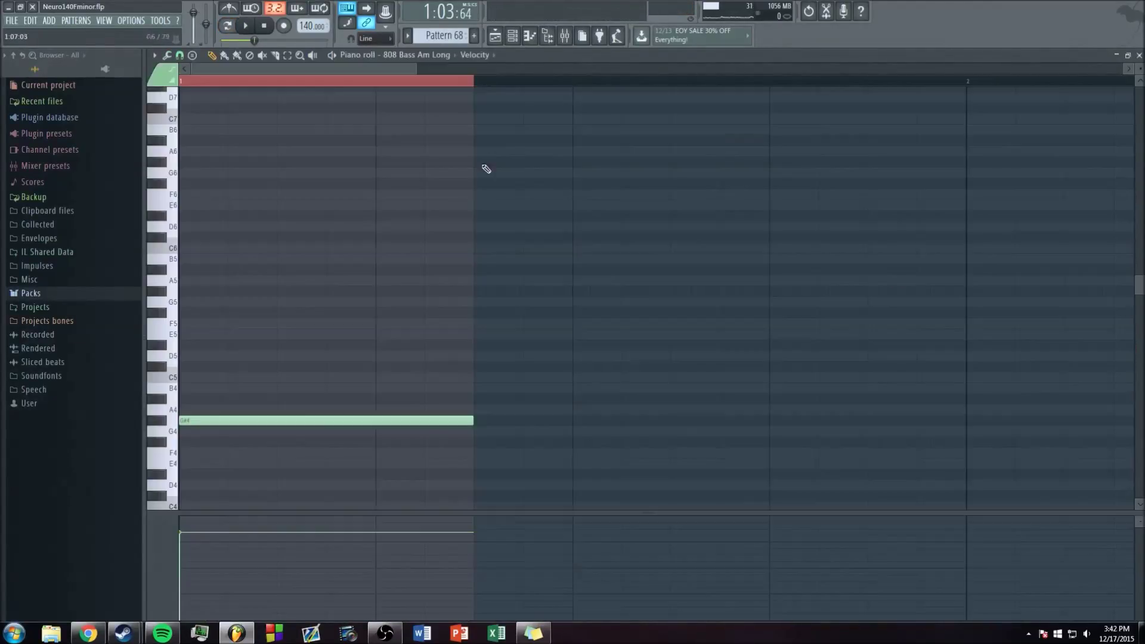
pyautogui.click(162, 421)
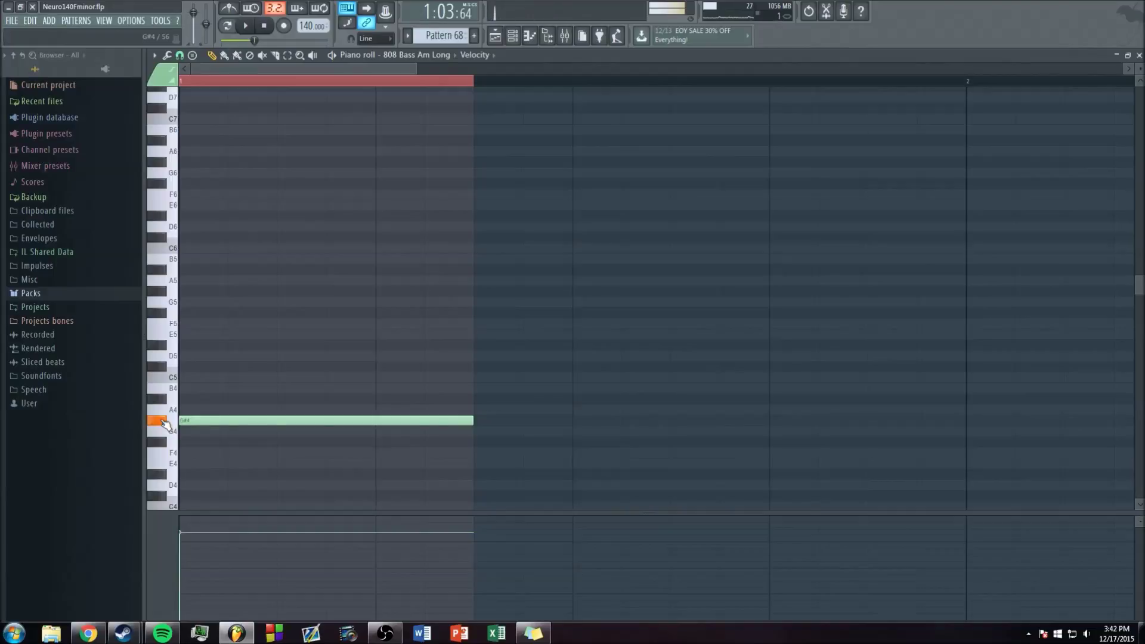
pyautogui.press('F7')
pyautogui.press('F6')
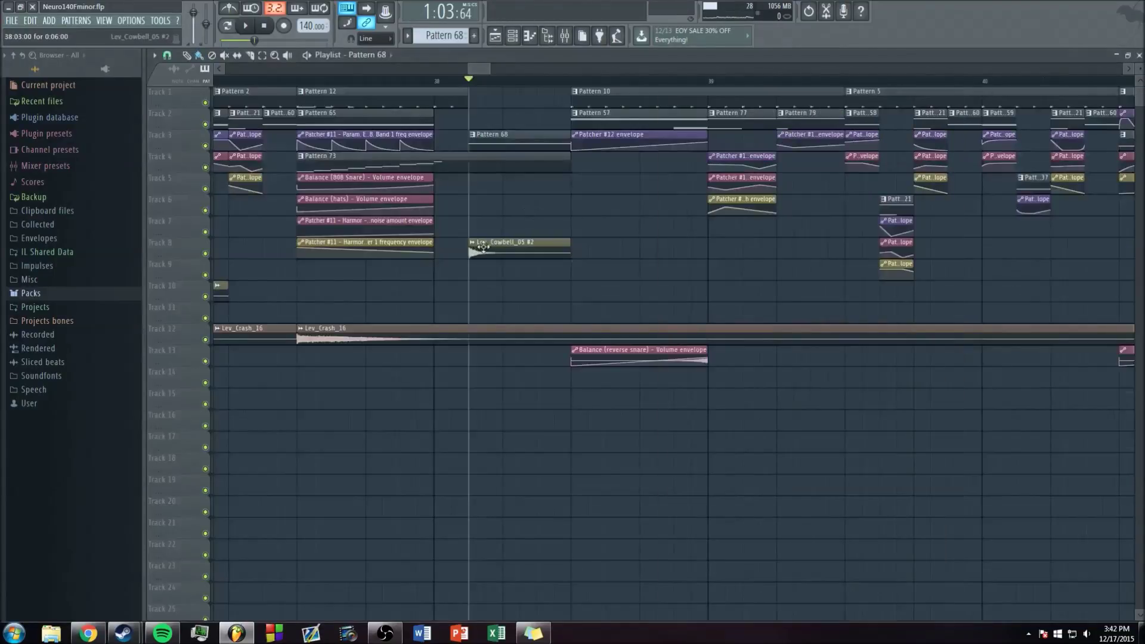
# Step: Audition the arrangement from the start of Pattern 68 and its cowbell clip
pyautogui.press('space')
pyautogui.press('space')
pyautogui.press('space')
pyautogui.press('space')
# Step: Move the playback position to the start of Pattern 65 and audition the section leading into Pattern 68
pyautogui.scroll(-3, 473, 89)
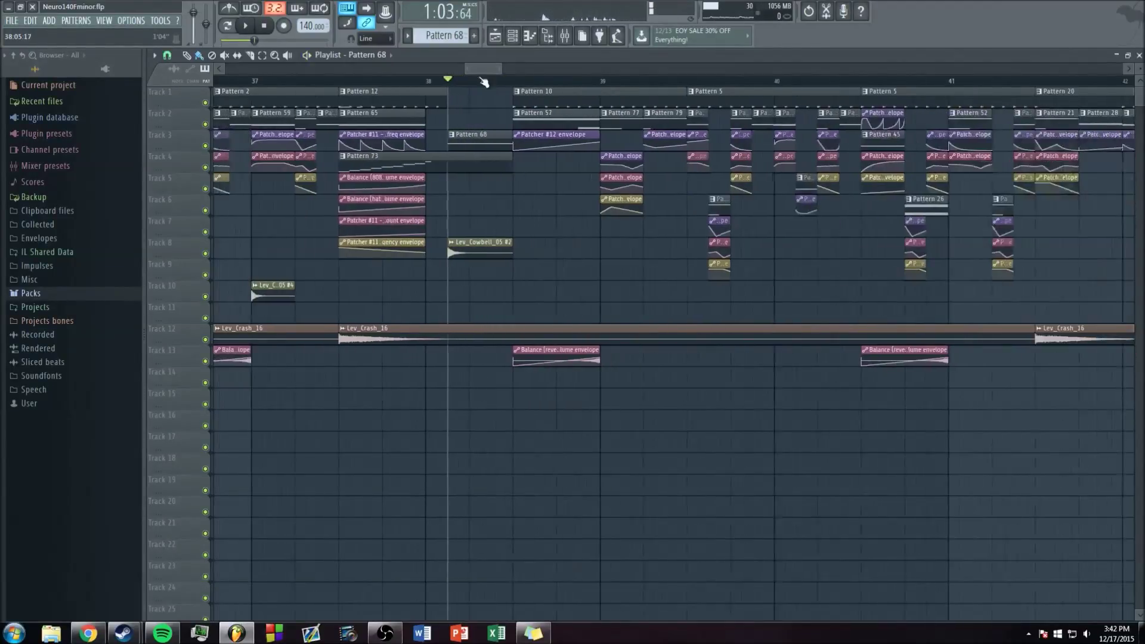
pyautogui.click(340, 80)
pyautogui.press('space')
pyautogui.press('space')
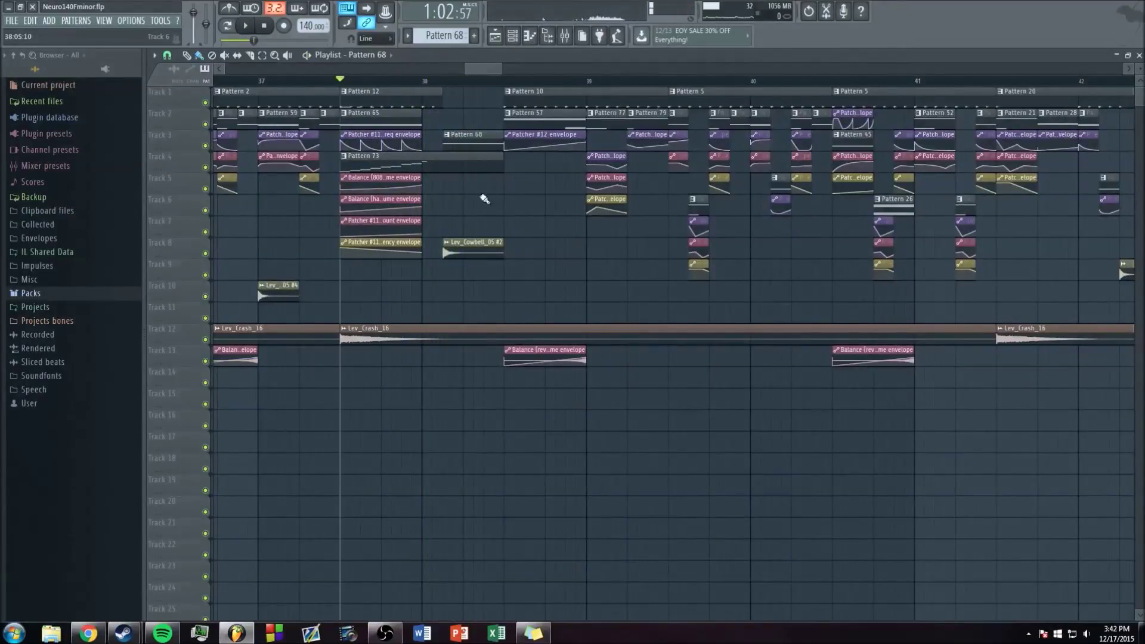
pyautogui.press('space')
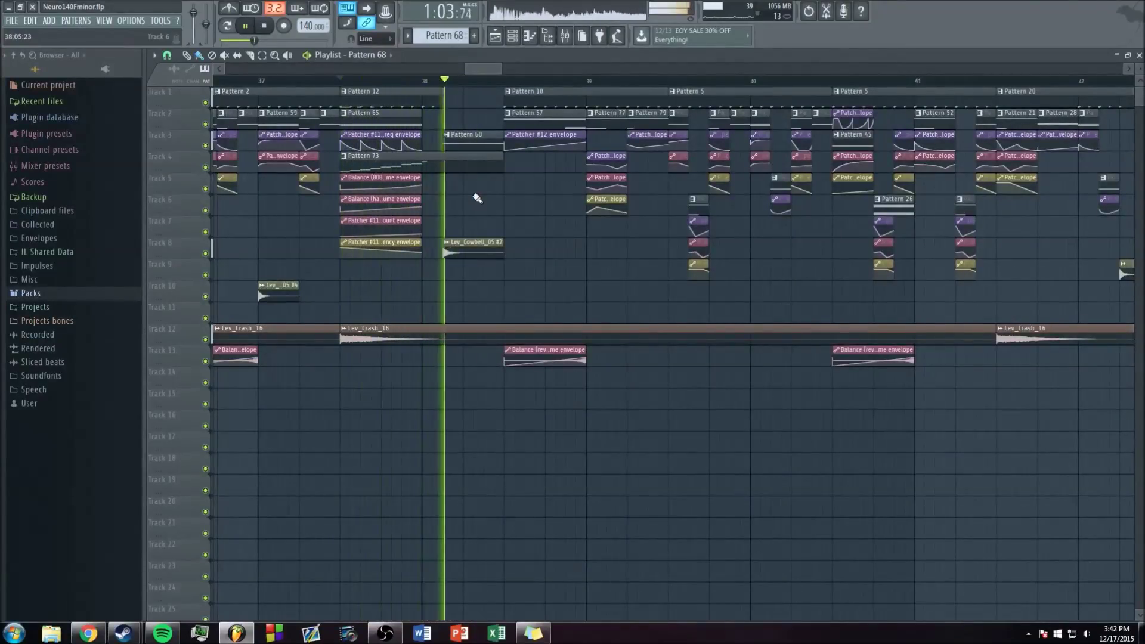
pyautogui.press('space')
# Step: Play the arrangement from the start of Pattern 57 while watching the mixer track levels
pyautogui.scroll(-3, 477, 198)
pyautogui.scroll(3, 493, 224)
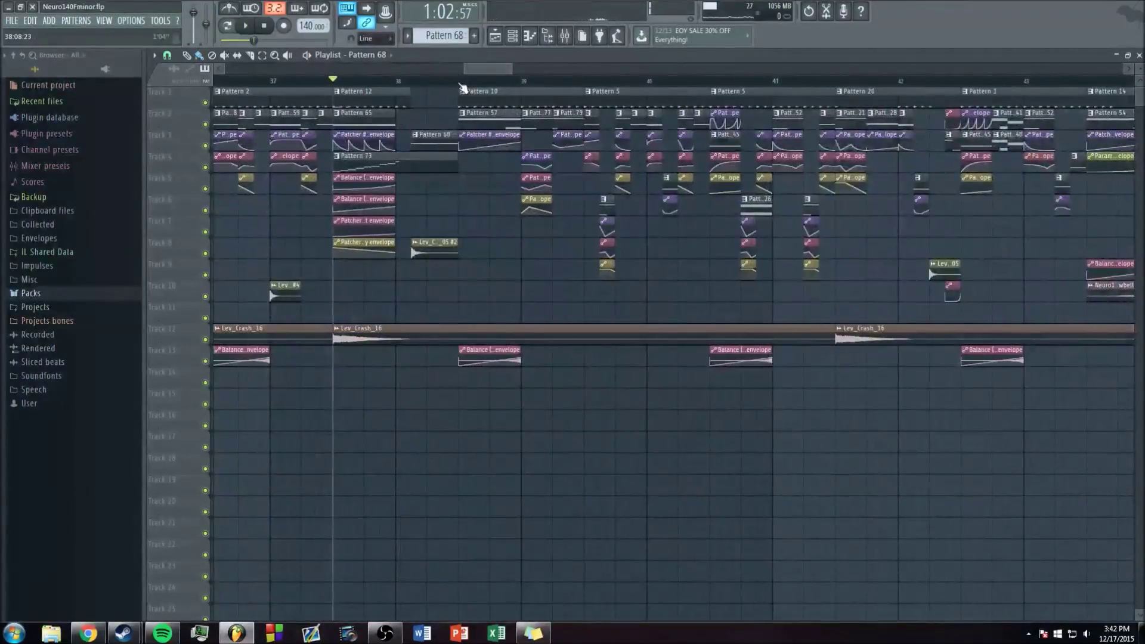
pyautogui.click(459, 84)
pyautogui.click(565, 36)
pyautogui.press('space')
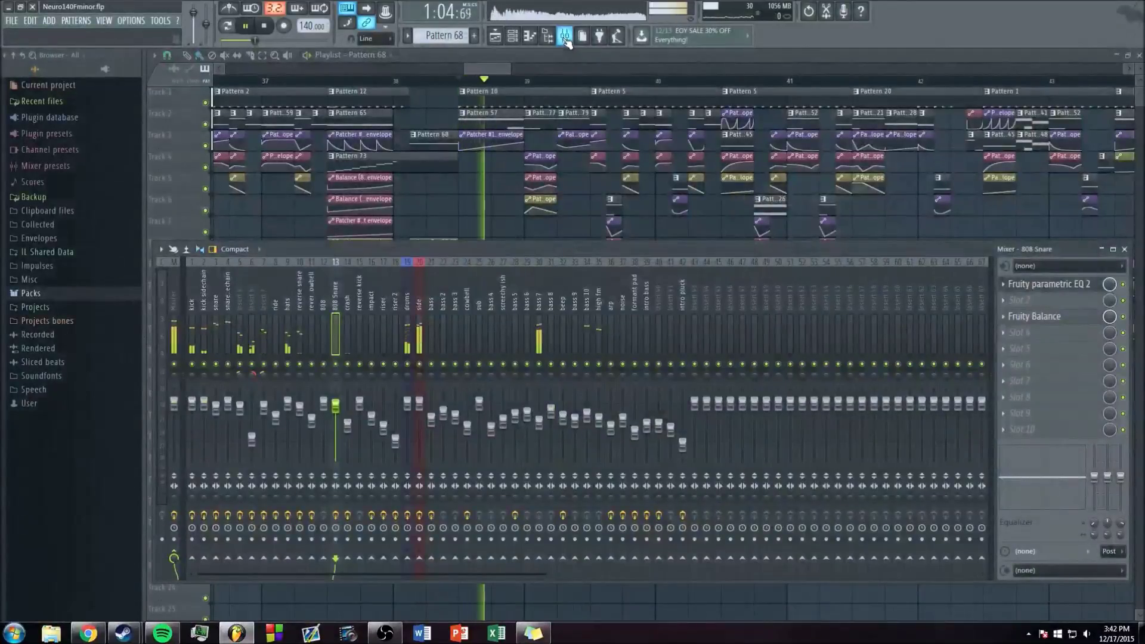
pyautogui.press('space')
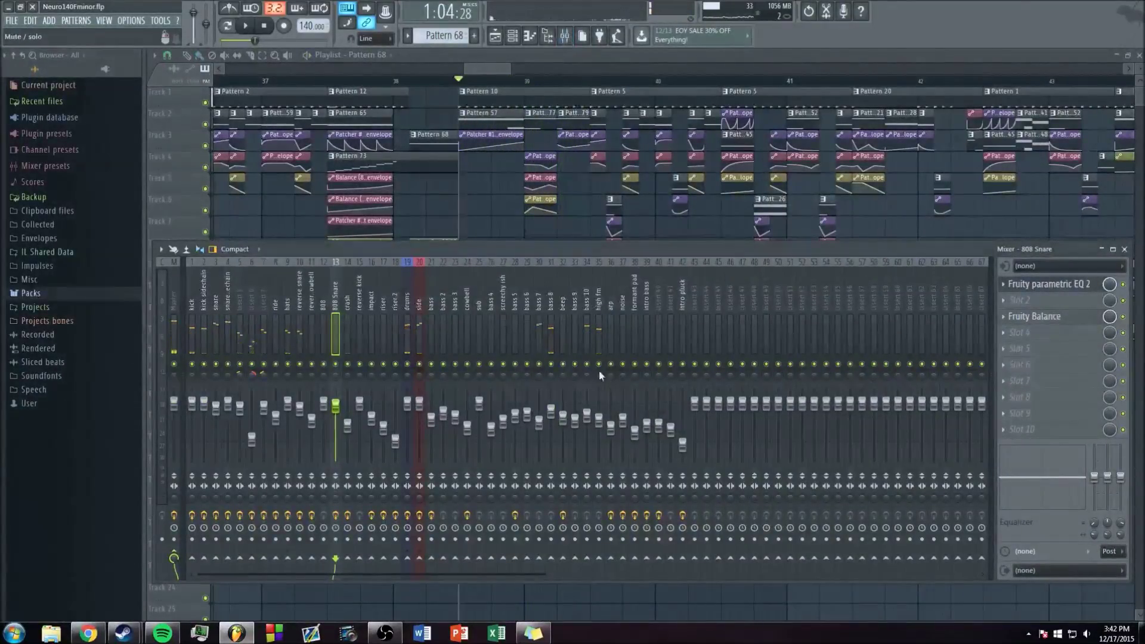
# Step: Move the playback position to the start of Pattern 77 and solo the high fm track in the mixer
pyautogui.click(512, 36)
pyautogui.scroll(3, 469, 84)
pyautogui.click(468, 83)
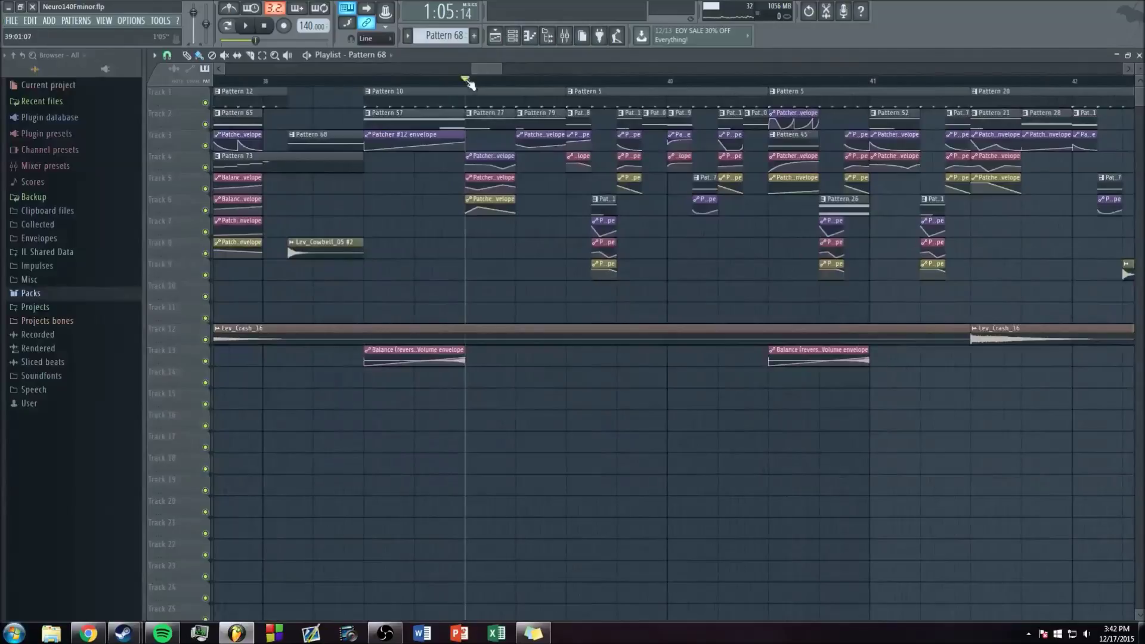
pyautogui.scroll(2, 468, 83)
pyautogui.click(565, 36)
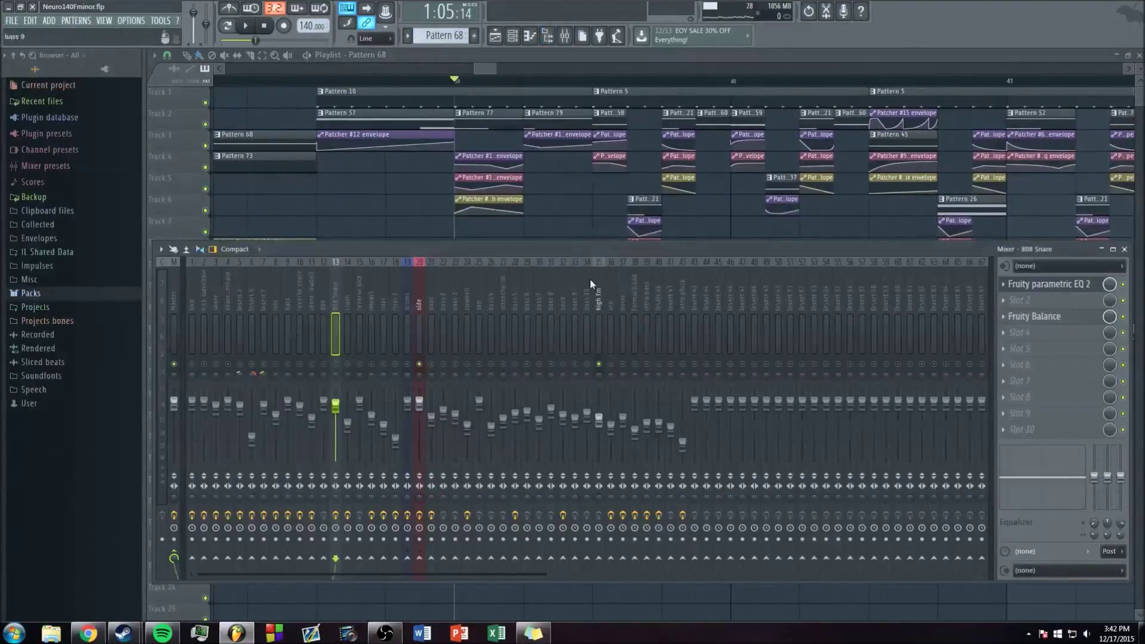
# Step: Check the recording status in Open Broadcaster Software and switch back to FL Studio
pyautogui.hotkey('alt', 'Tab')
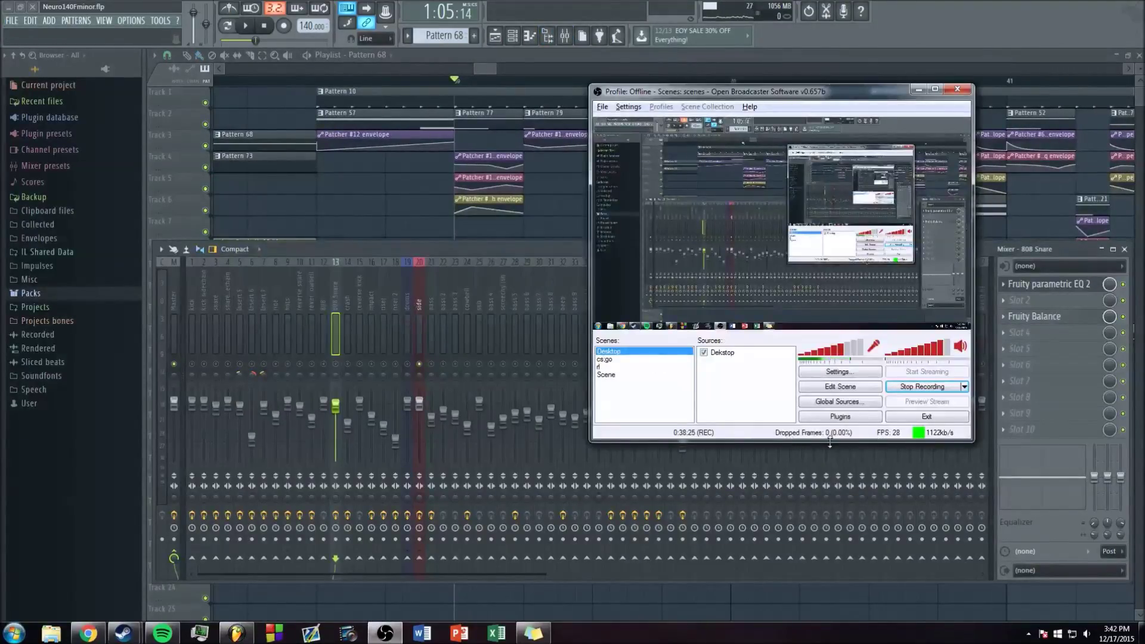
pyautogui.hotkey('alt', 'Tab')
# Step: Audition the arrangement repeatedly from Pattern 77 and check the high fm track in the mixer
pyautogui.press('F9')
pyautogui.press('space')
pyautogui.press('space')
pyautogui.press('space')
pyautogui.press('F9')
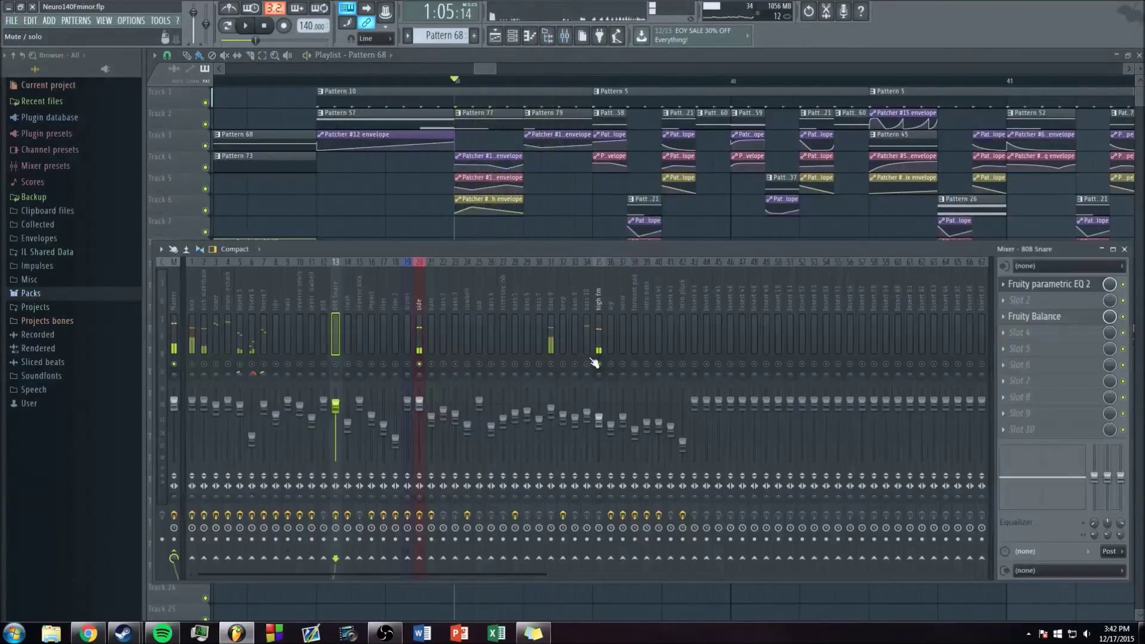
pyautogui.press('space')
pyautogui.press('space')
pyautogui.press('space')
pyautogui.press('space')
# Step: Hide the mixer, move the playback position to the start of Pattern 79 and audition it
pyautogui.press('F9')
pyautogui.scroll(2, 485, 69)
pyautogui.press('space')
pyautogui.press('space')
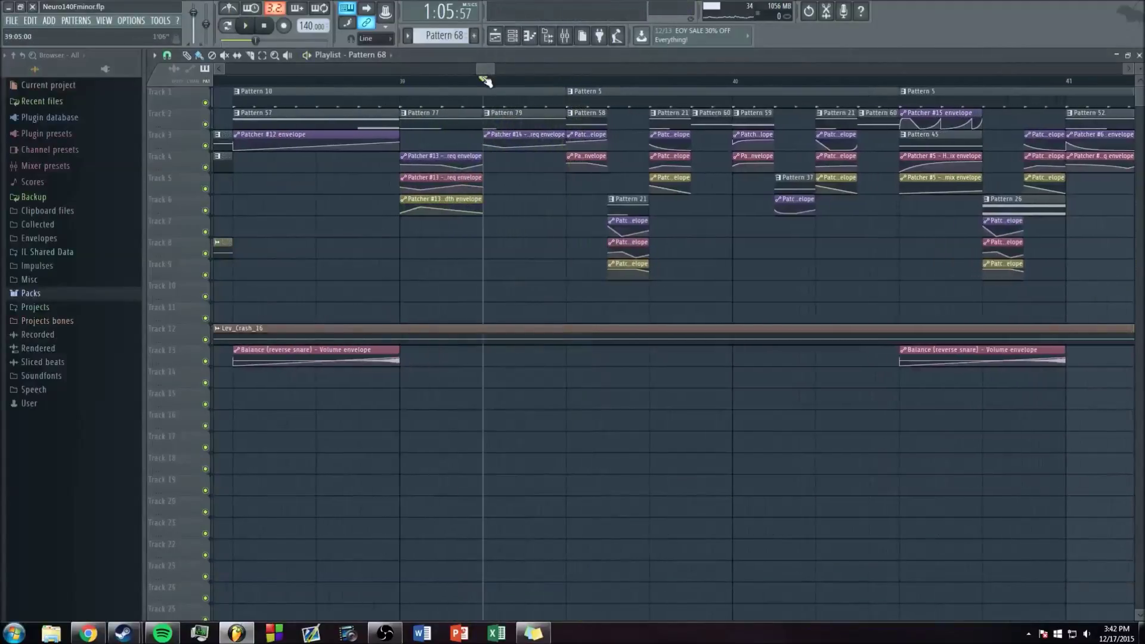
pyautogui.press('space')
# Step: Open Patcher #14, inspect its Harmor and Sytrus synths, and return to the playlist with Sytrus still open
pyautogui.press('F6')
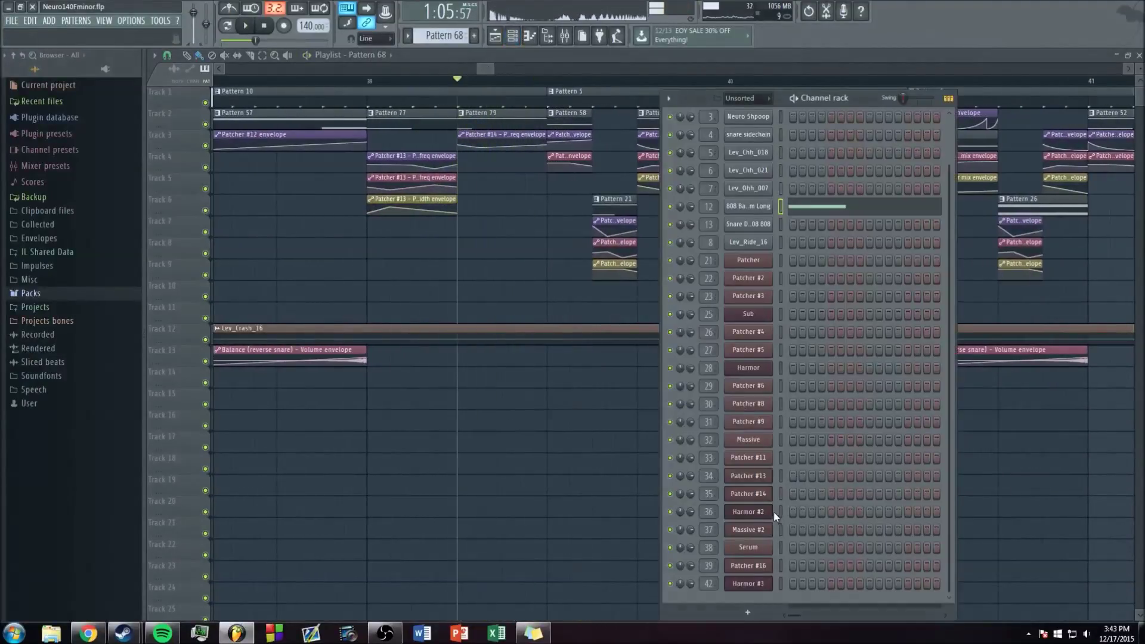
pyautogui.click(761, 495)
pyautogui.click(248, 358)
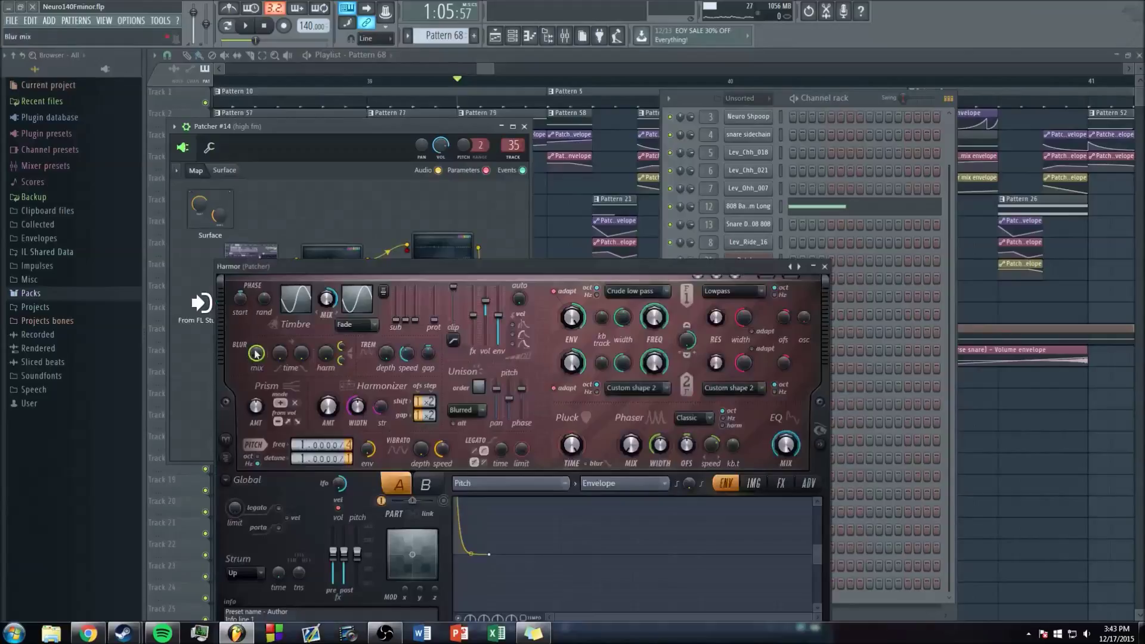
pyautogui.click(825, 267)
pyautogui.click(260, 260)
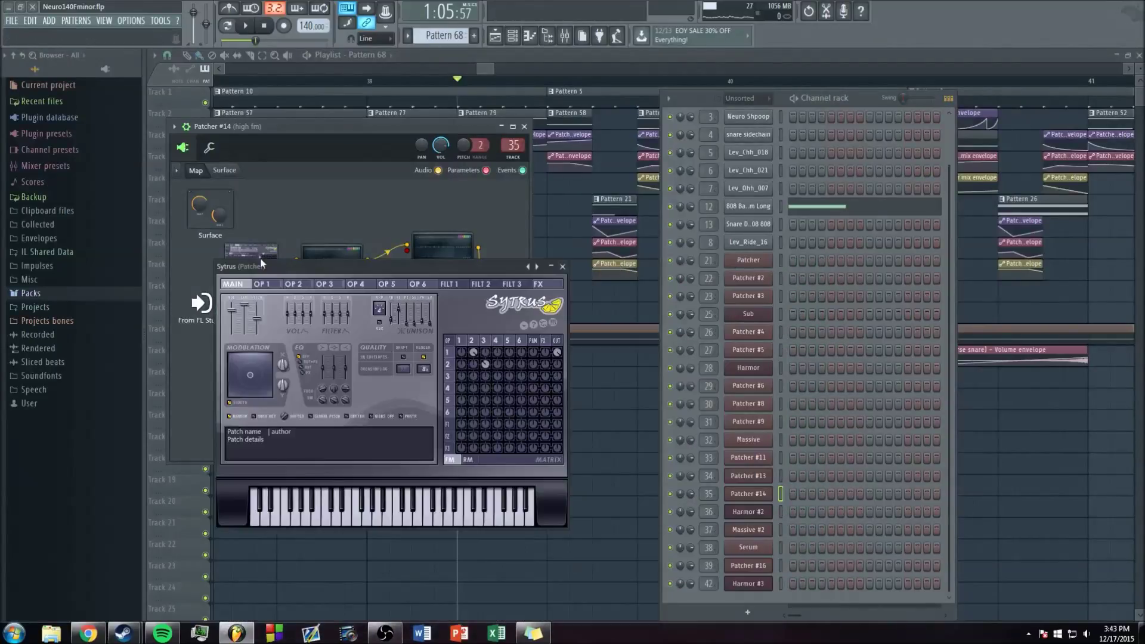
pyautogui.moveTo(341, 269); pyautogui.dragTo(530, 229)
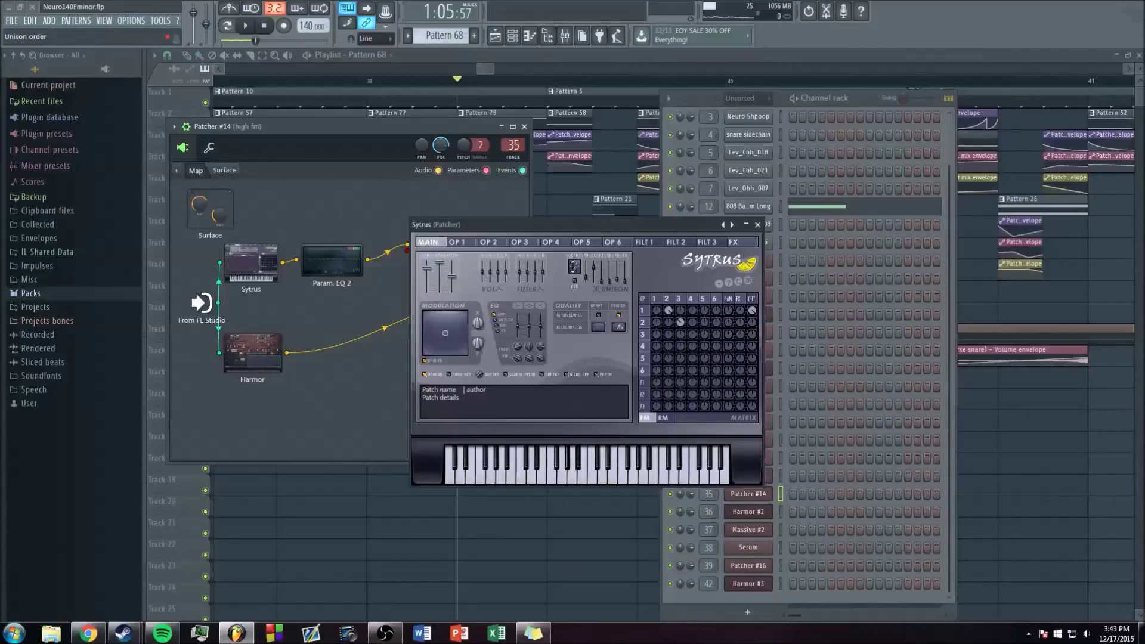
pyautogui.click(466, 74)
# Step: Select the time range of Pattern 79 in the playlist and audition it
pyautogui.scroll(2, 486, 82)
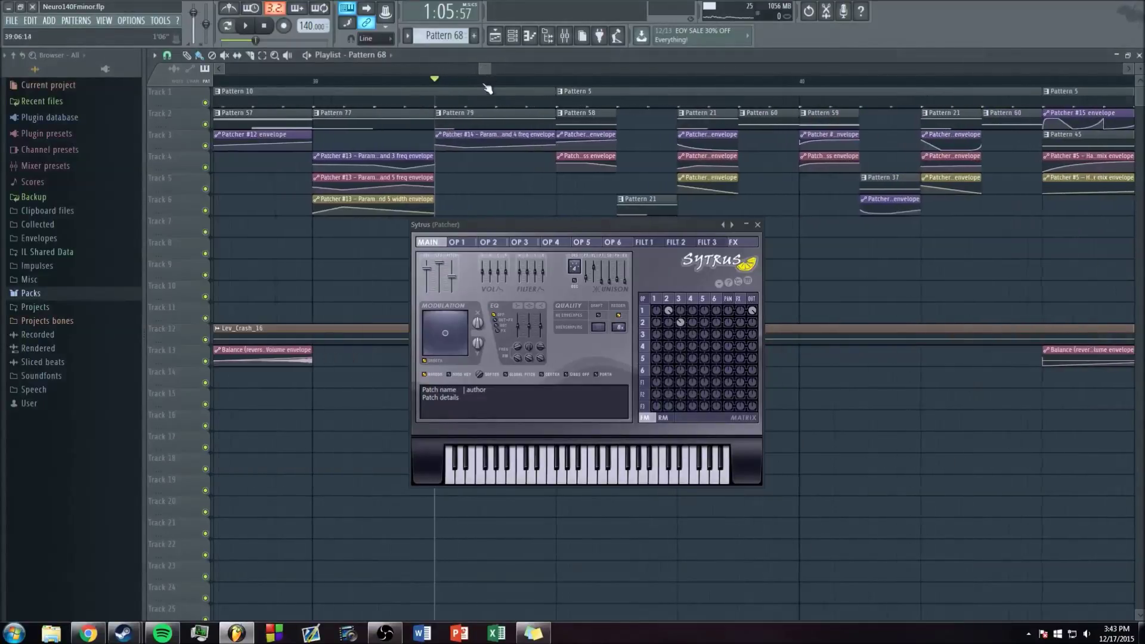
pyautogui.moveTo(436, 83); pyautogui.dragTo(554, 86)
pyautogui.press('space')
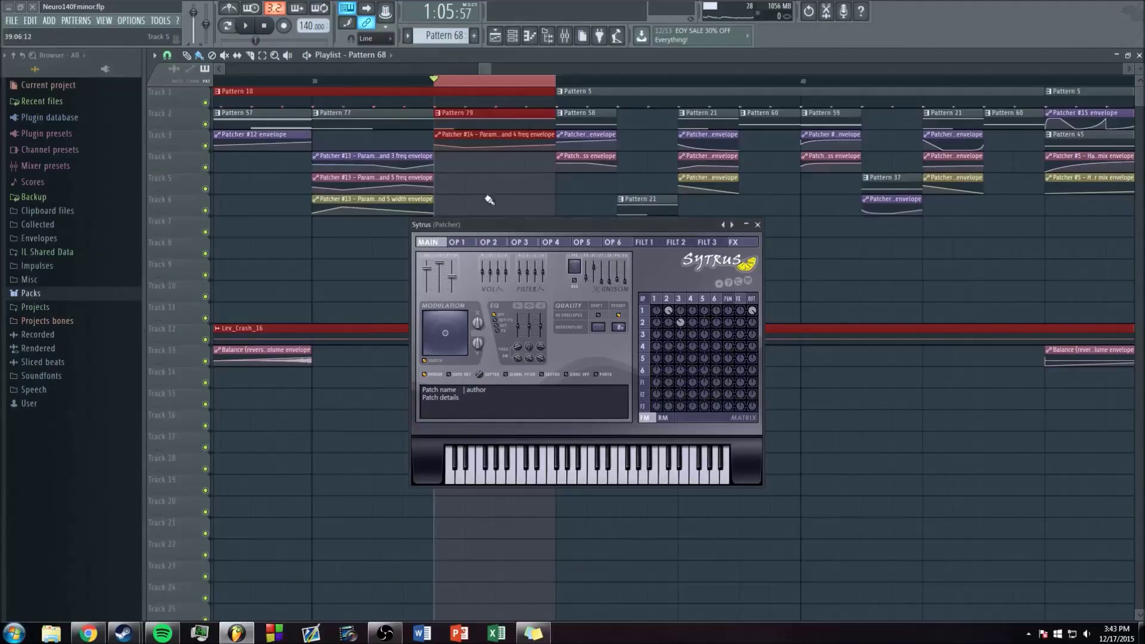
pyautogui.click(245, 26)
pyautogui.click(265, 27)
pyautogui.click(247, 27)
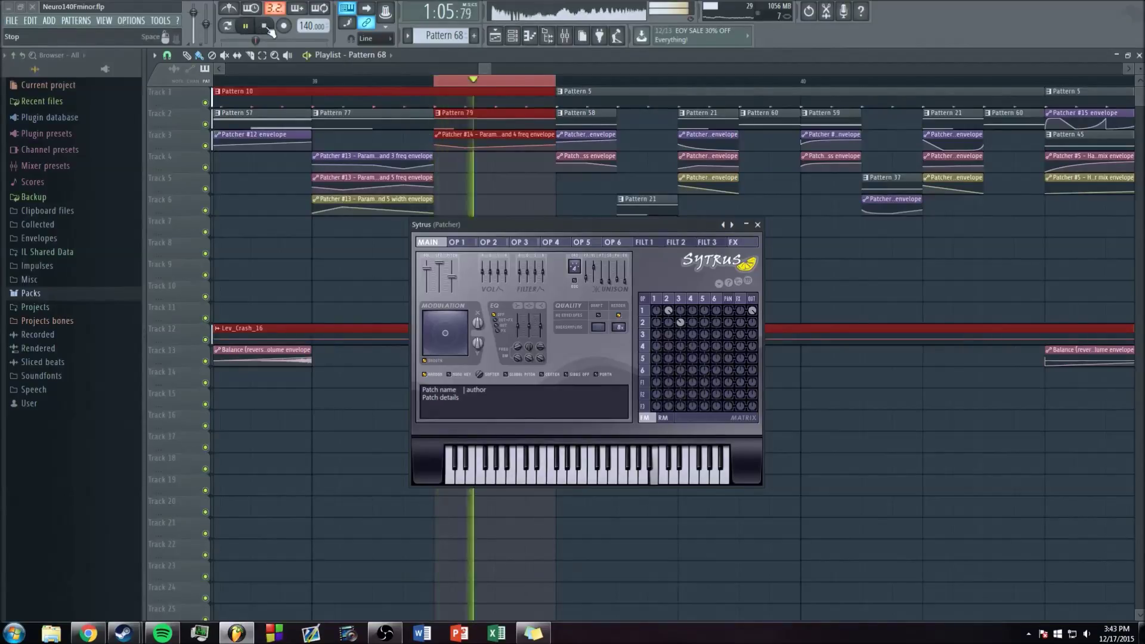
pyautogui.press('space')
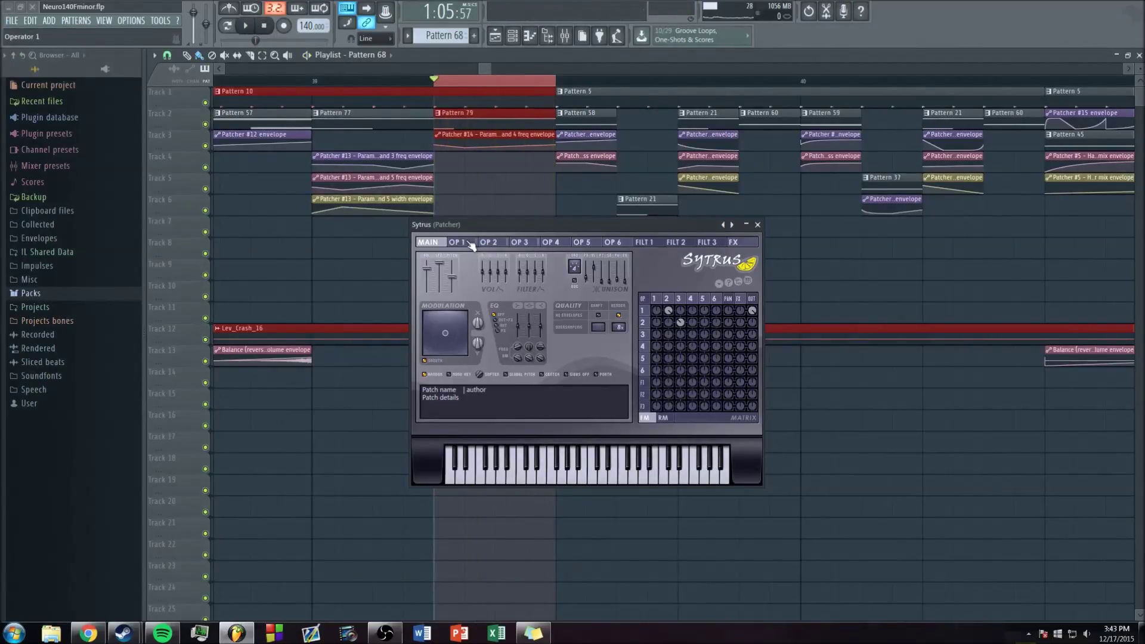
# Step: Compare the oscillator waveforms and harmonics of operators 1, 2 and 3 in Patcher #14's Sytrus
pyautogui.click(470, 243)
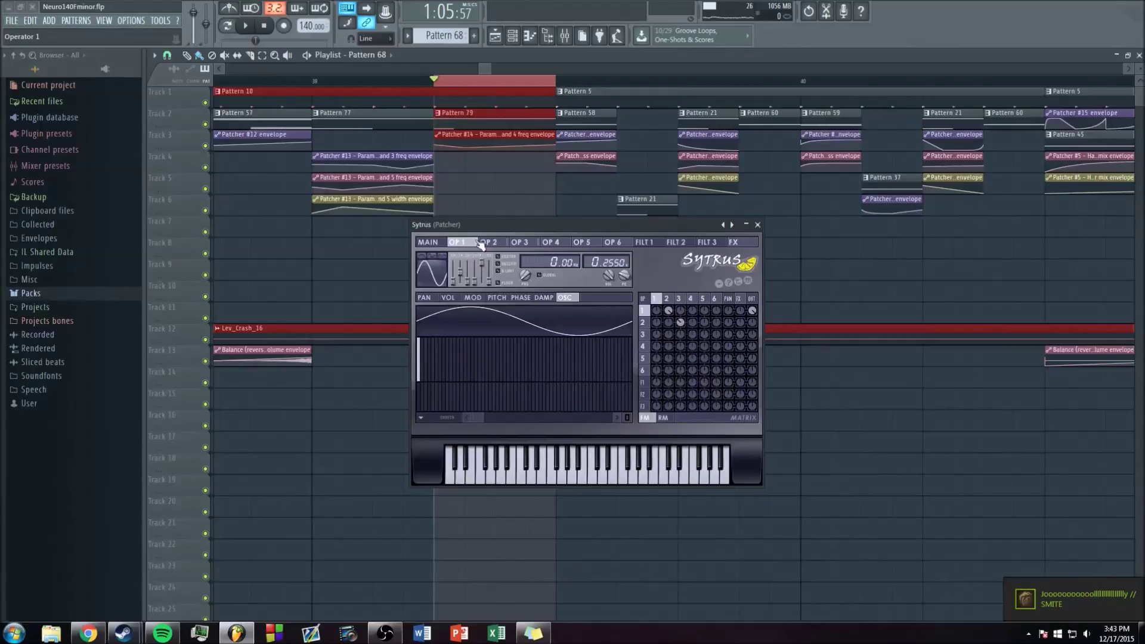
pyautogui.click(485, 245)
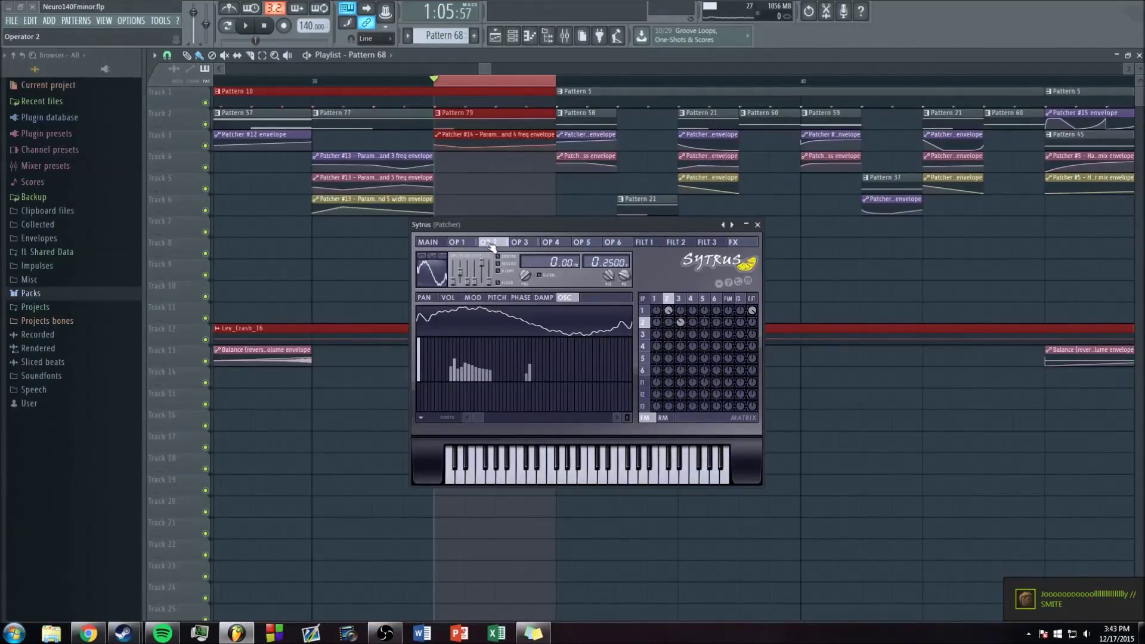
pyautogui.click(531, 244)
pyautogui.click(488, 243)
pyautogui.click(524, 243)
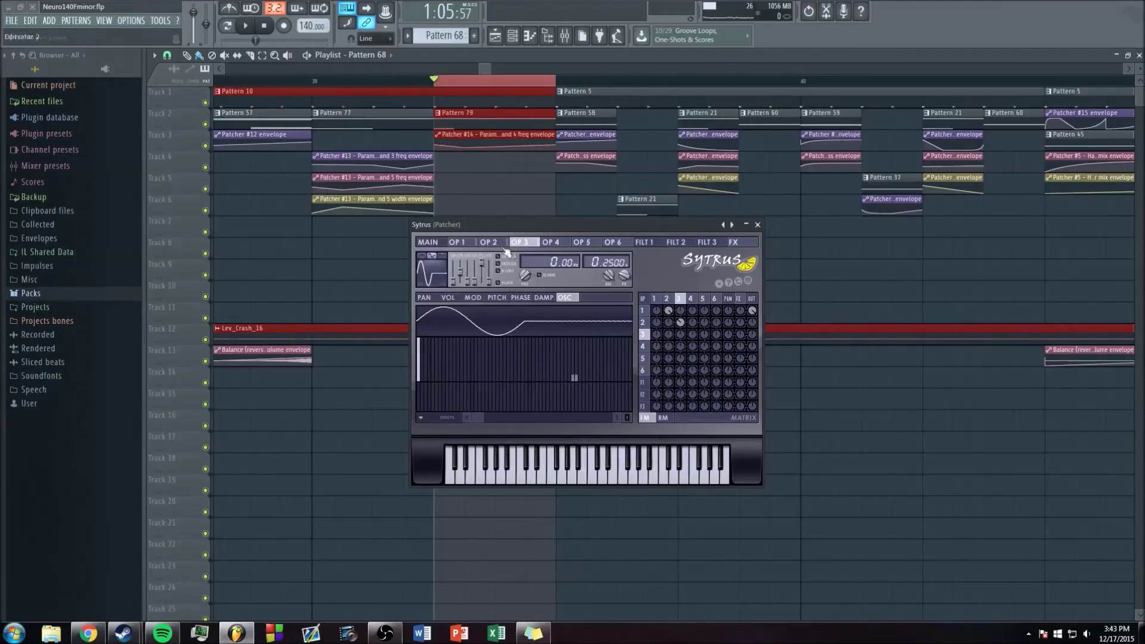
pyautogui.click(489, 242)
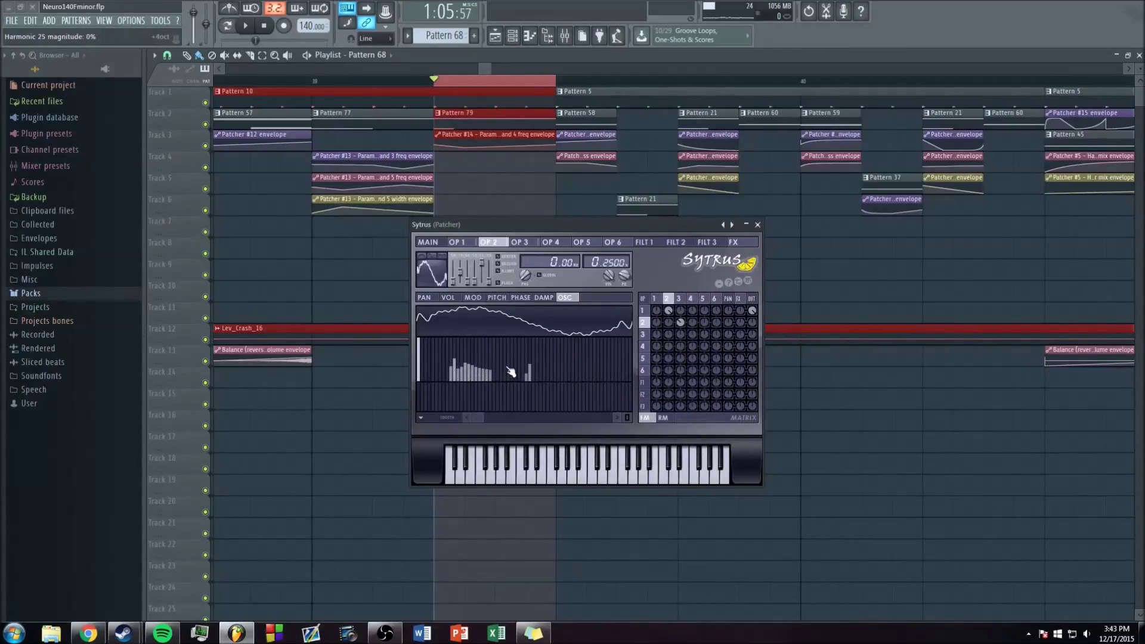
# Step: Switch back and forth between Sytrus operators 1 and 2 to compare their oscillator harmonics, and close the synth
pyautogui.click(458, 242)
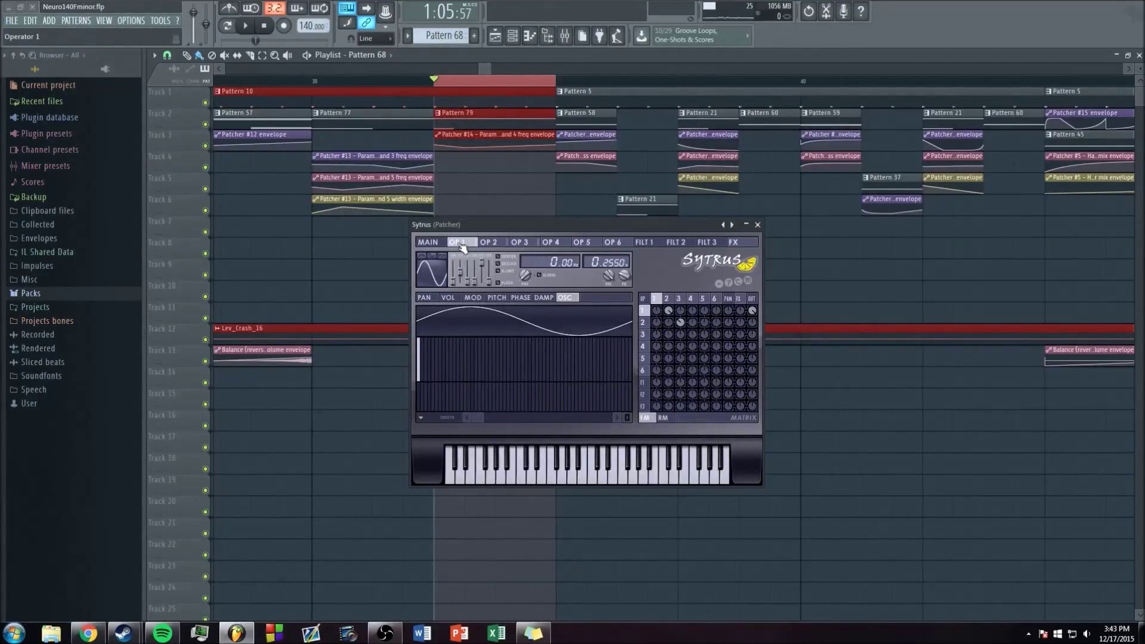
pyautogui.click(498, 244)
pyautogui.click(472, 244)
pyautogui.click(495, 245)
pyautogui.click(472, 246)
pyautogui.click(489, 244)
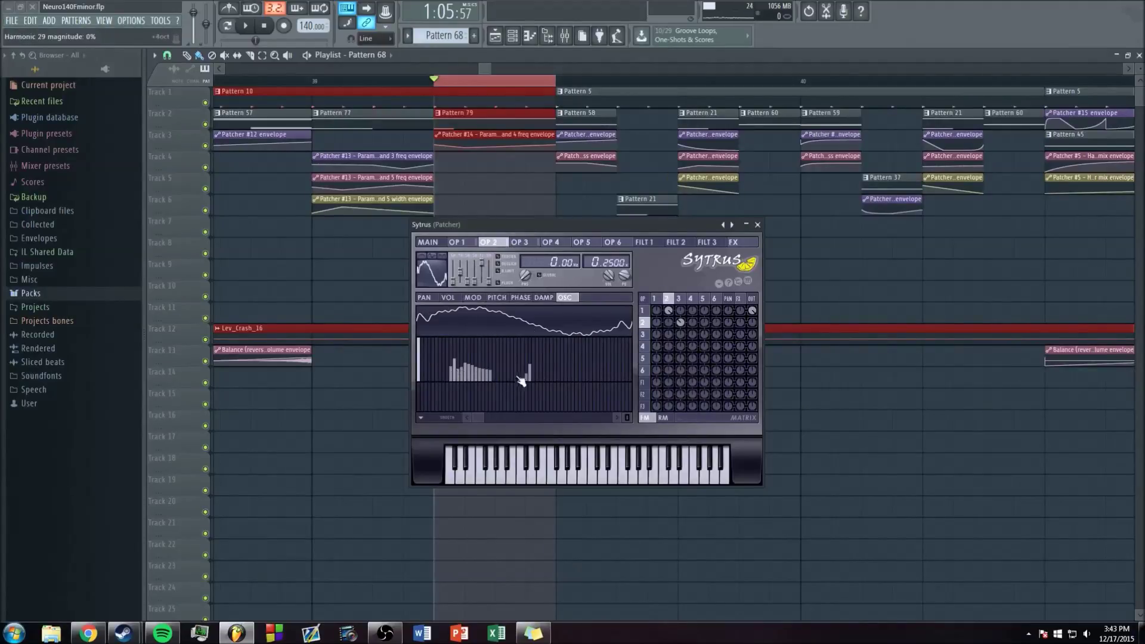
pyautogui.click(525, 244)
pyautogui.click(458, 243)
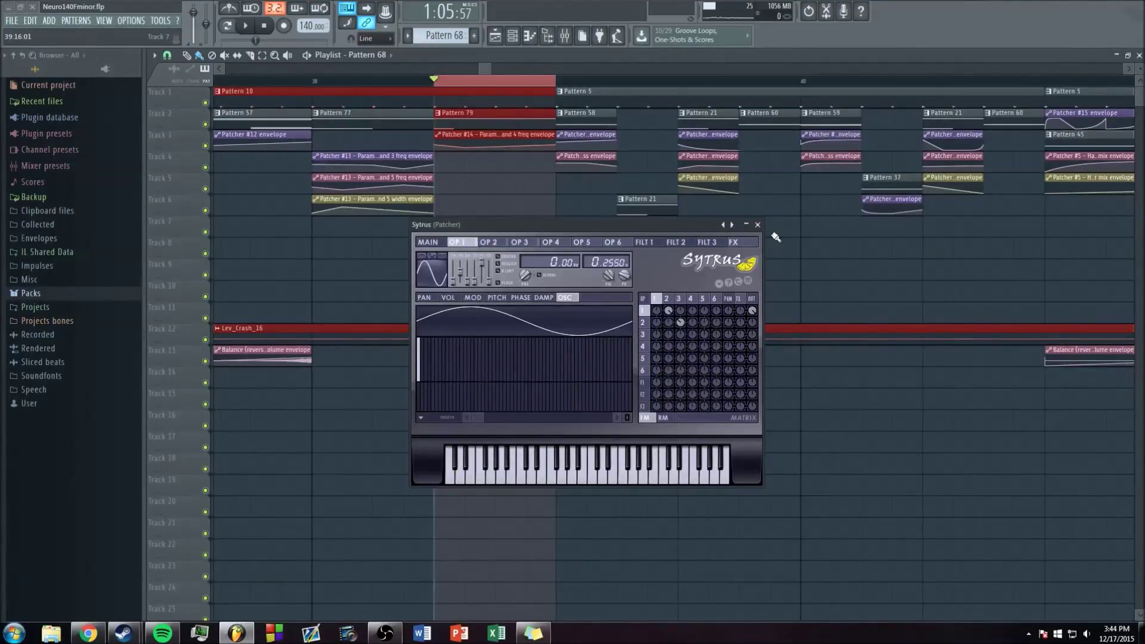
pyautogui.click(758, 225)
# Step: Reopen Patcher #14 from the channel rack, watch its last Param. EQ 2 during playback, and close the EQ and patcher
pyautogui.moveTo(482, 69); pyautogui.dragTo(484, 68)
pyautogui.click(513, 35)
pyautogui.click(748, 494)
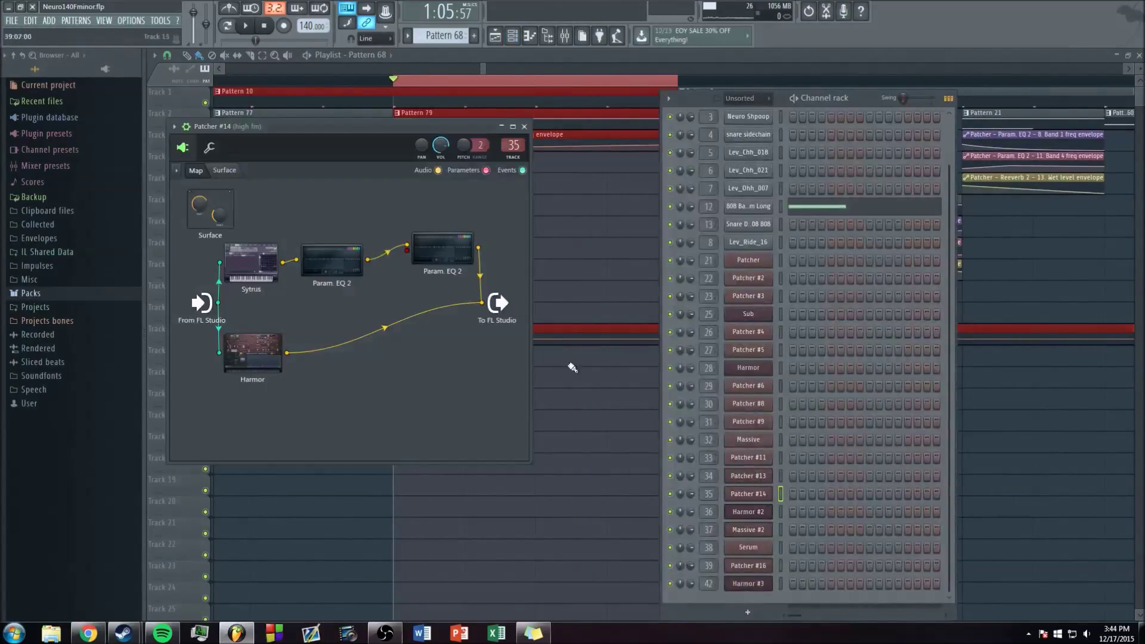
pyautogui.click(443, 252)
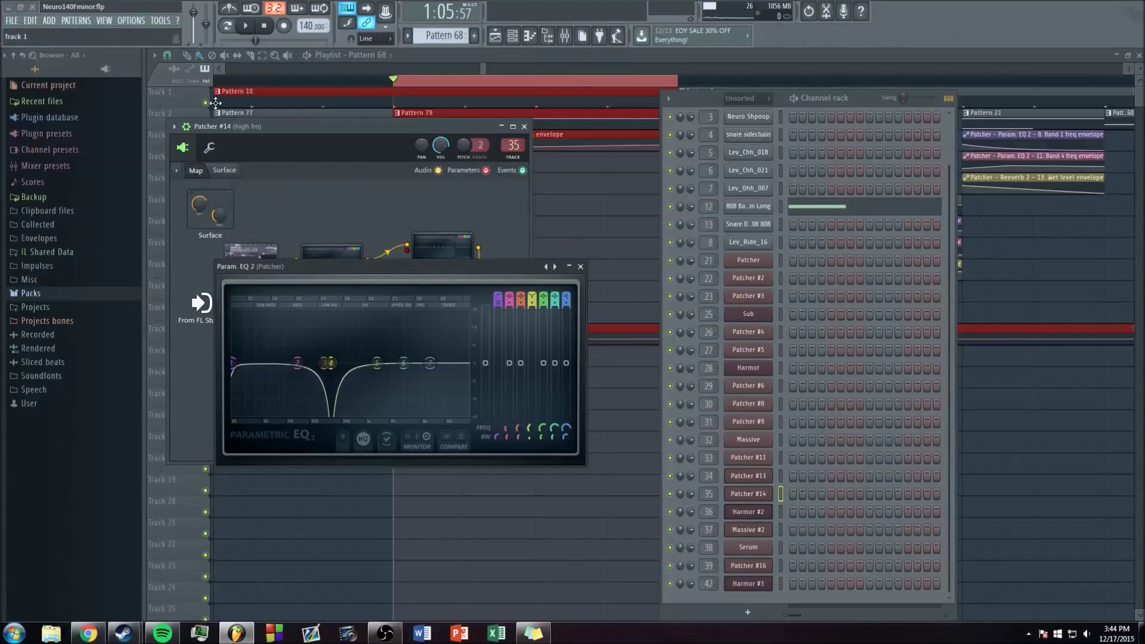
pyautogui.click(246, 26)
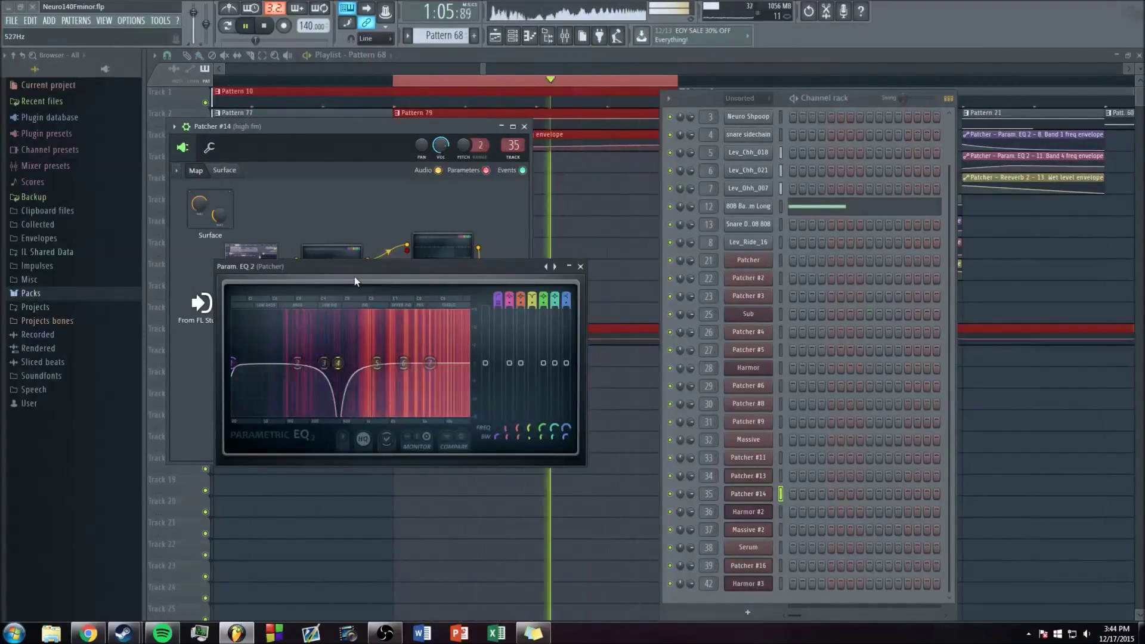
pyautogui.click(264, 25)
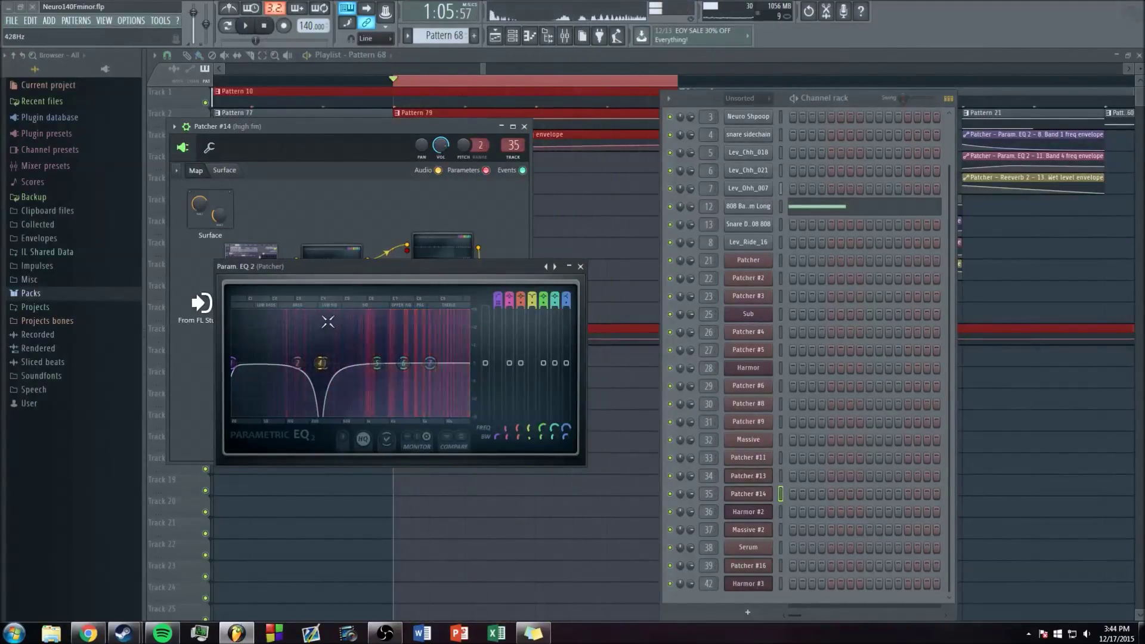
pyautogui.click(580, 268)
pyautogui.click(526, 127)
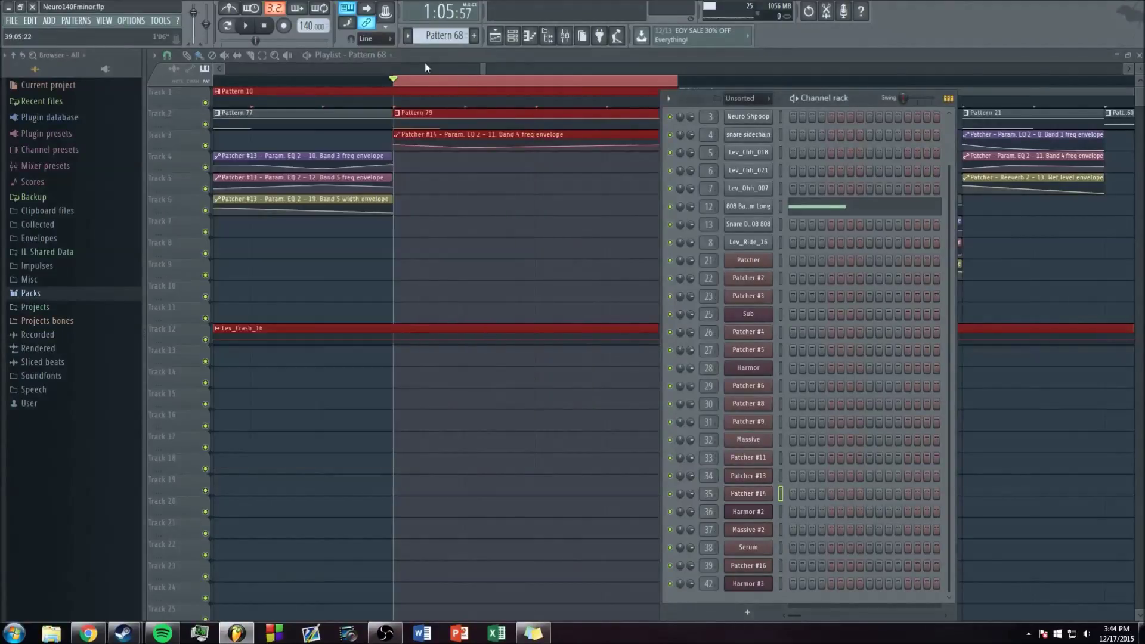
# Step: Hide the channel rack and audition the arrangement onward from Pattern 79, checking the mixer track levels during playback
pyautogui.click(512, 35)
pyautogui.press('space')
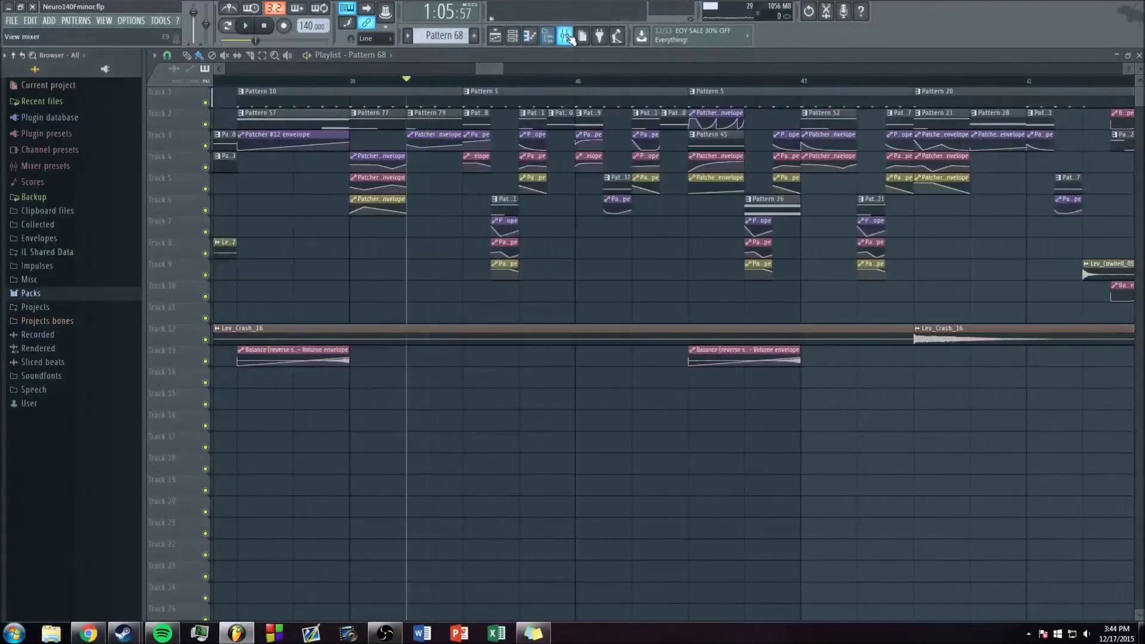
pyautogui.click(565, 36)
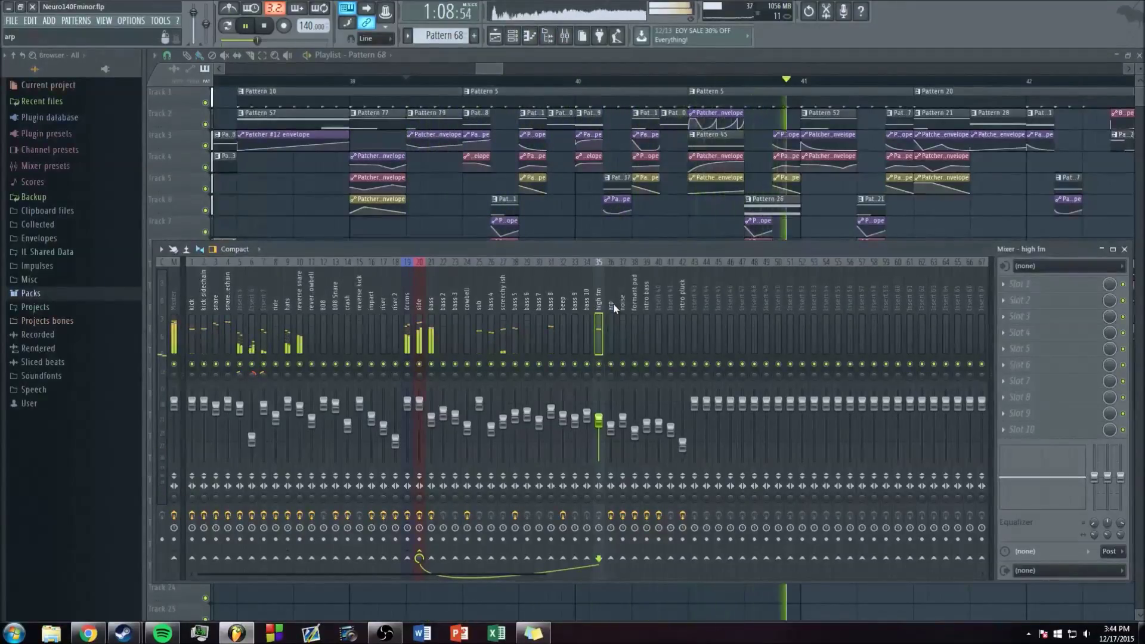
pyautogui.press('F9')
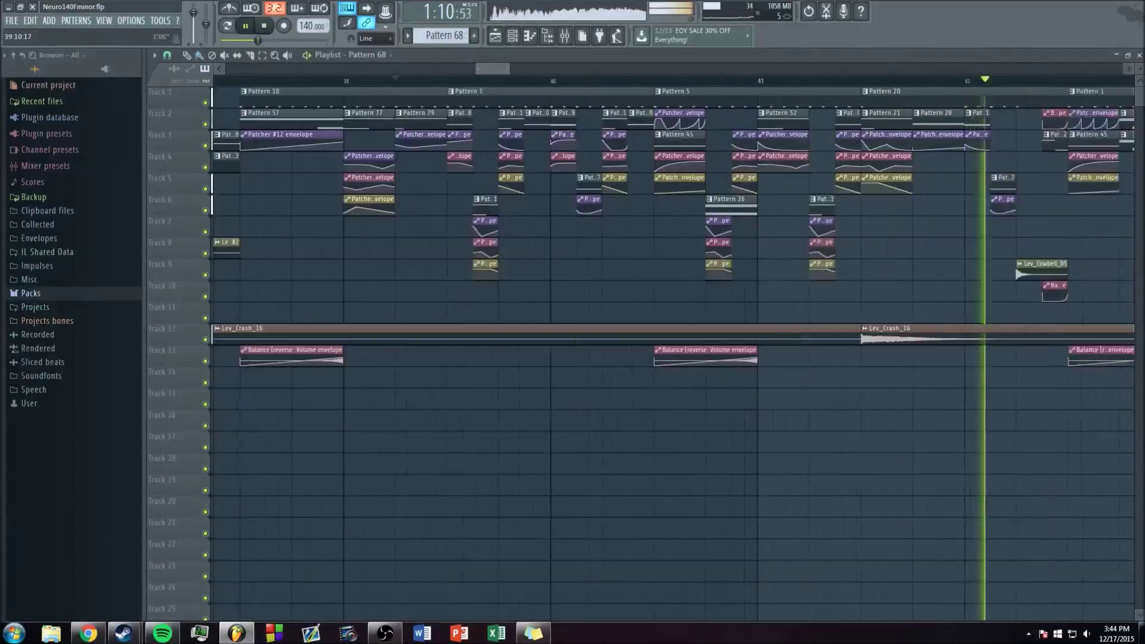
pyautogui.press('space')
# Step: Select mixer track Insert 40, which holds a Fruity parametric EQ 2, and solo it
pyautogui.scroll(-3, 673, 352)
pyautogui.scroll(-4, 673, 352)
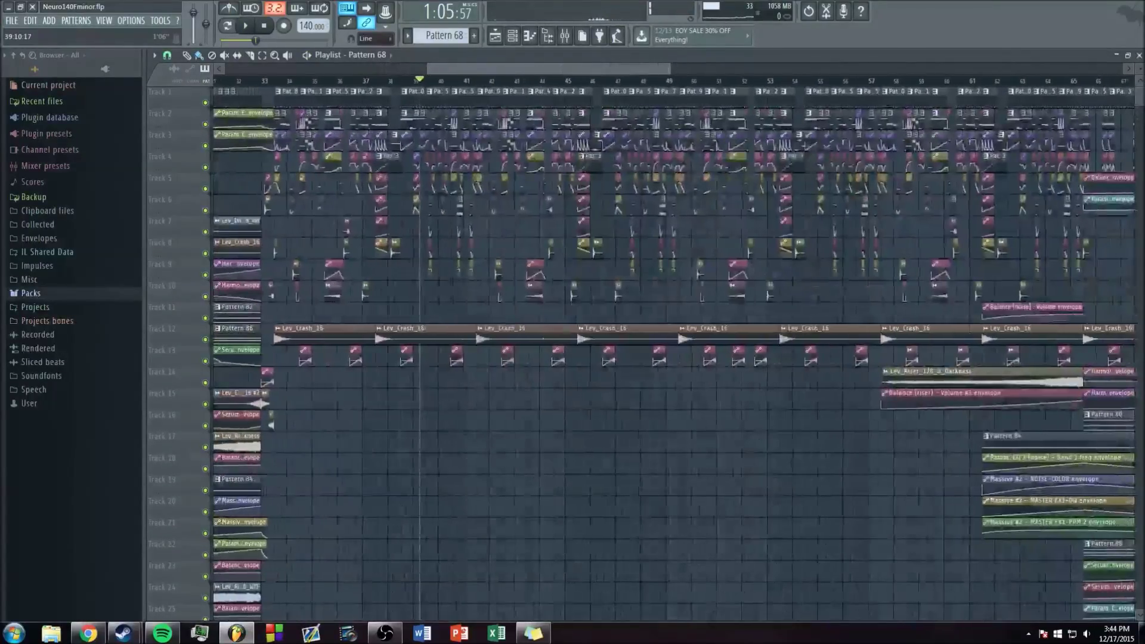
pyautogui.scroll(4, 673, 352)
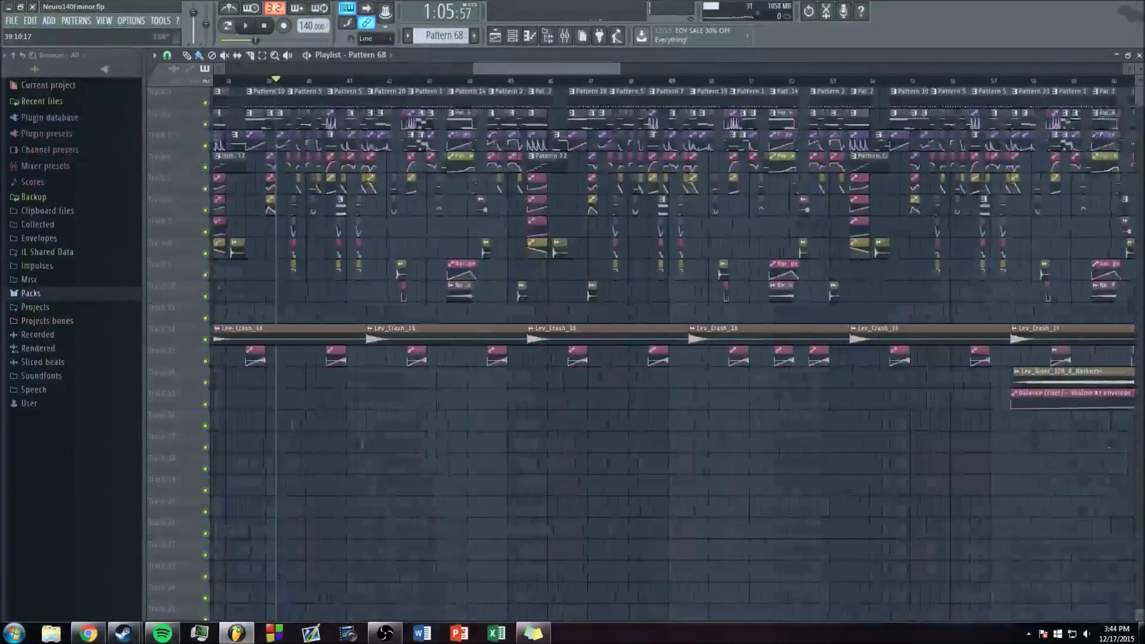
pyautogui.scroll(2, 528, 66)
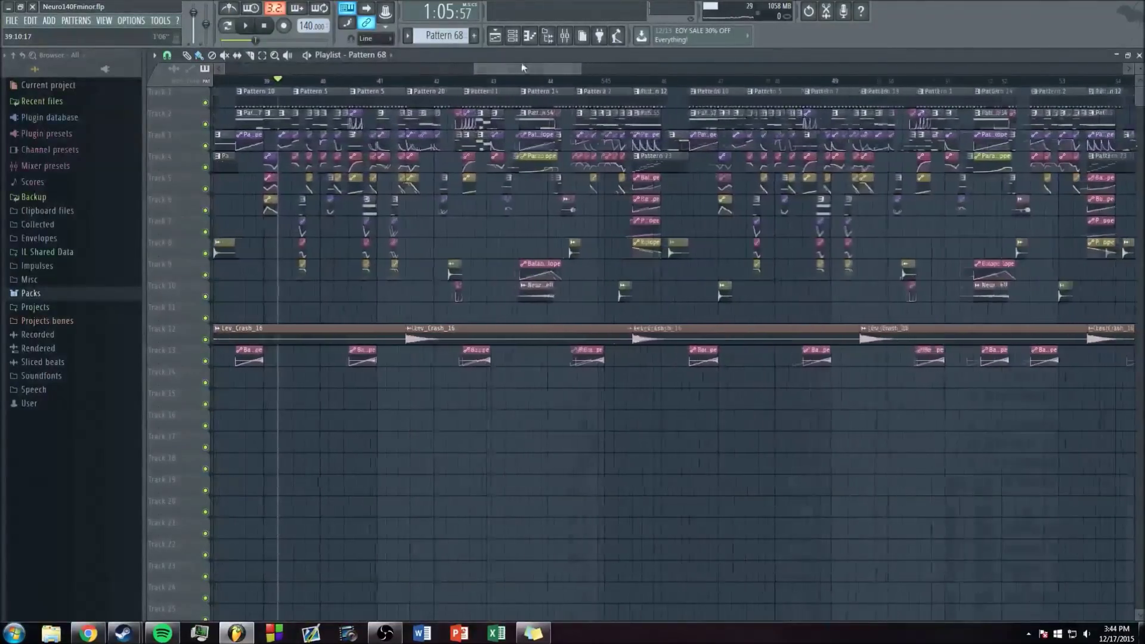
pyautogui.press('F9')
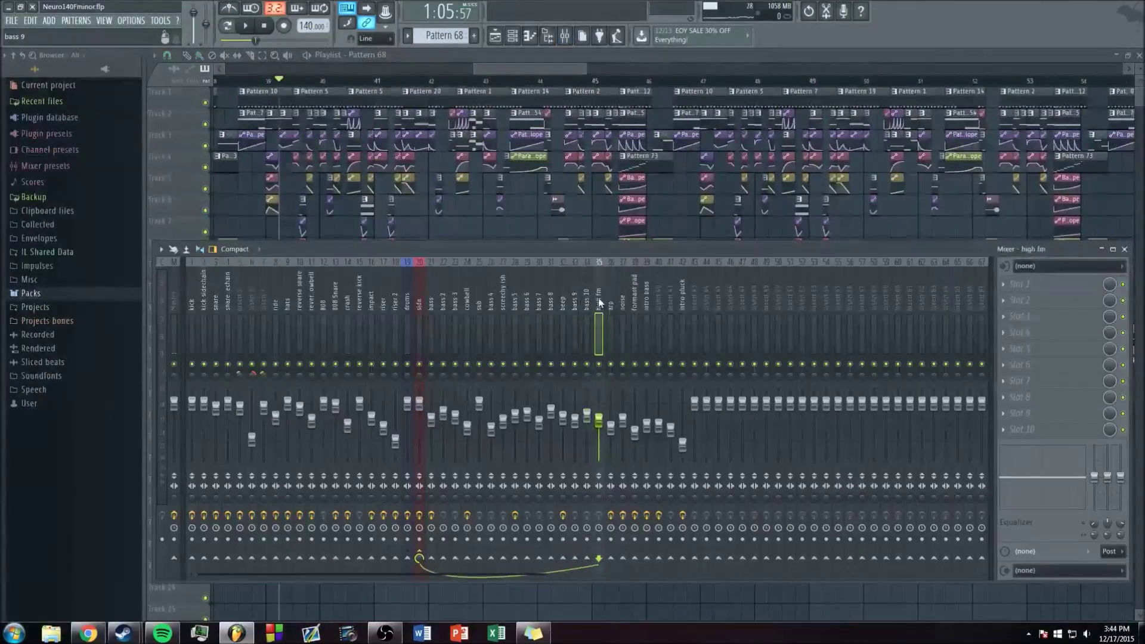
pyautogui.click(615, 296)
pyautogui.click(654, 298)
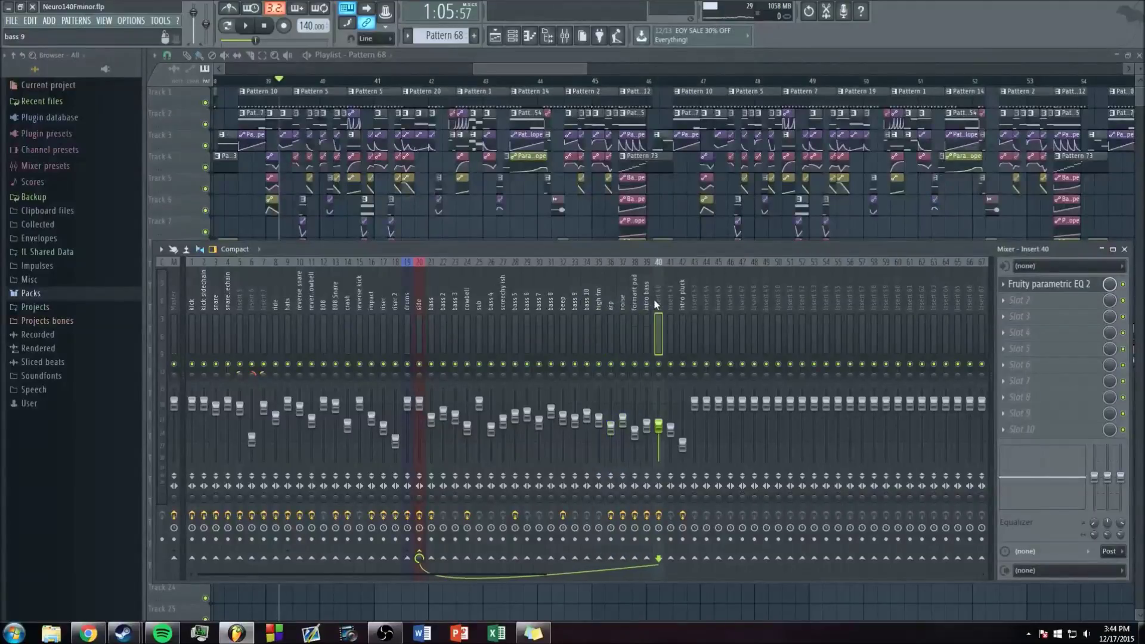
pyautogui.press('Right')
pyautogui.rightClick(660, 365)
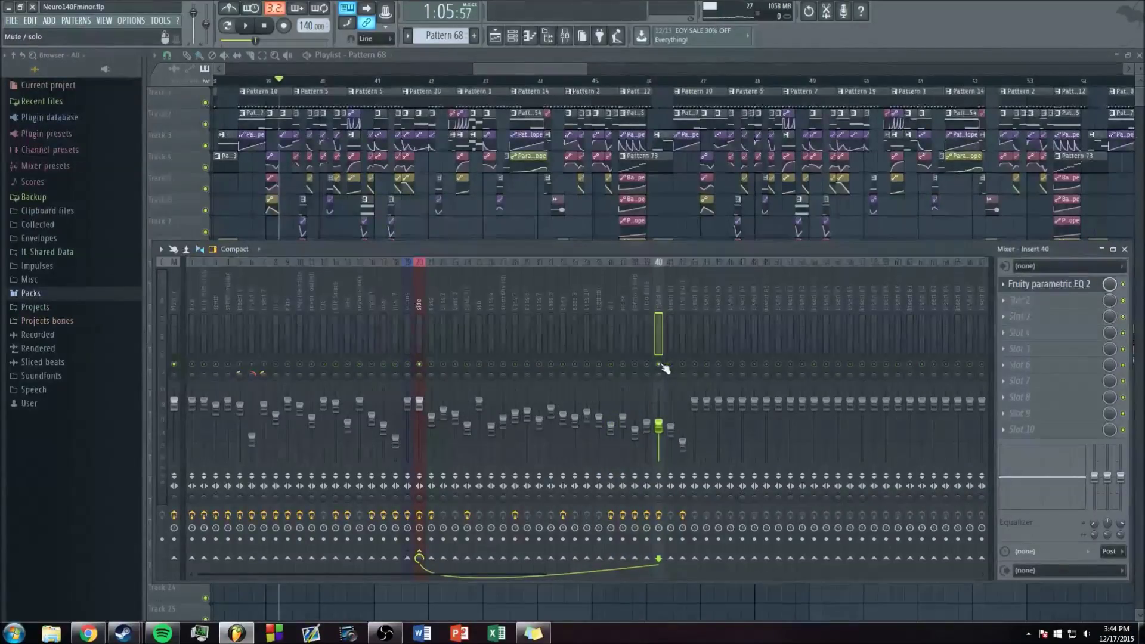
# Step: Hide the mixer and audition the soloed track at several points of the playlist up to bar 81
pyautogui.press('F9')
pyautogui.press('space')
pyautogui.scroll(-2, 506, 70)
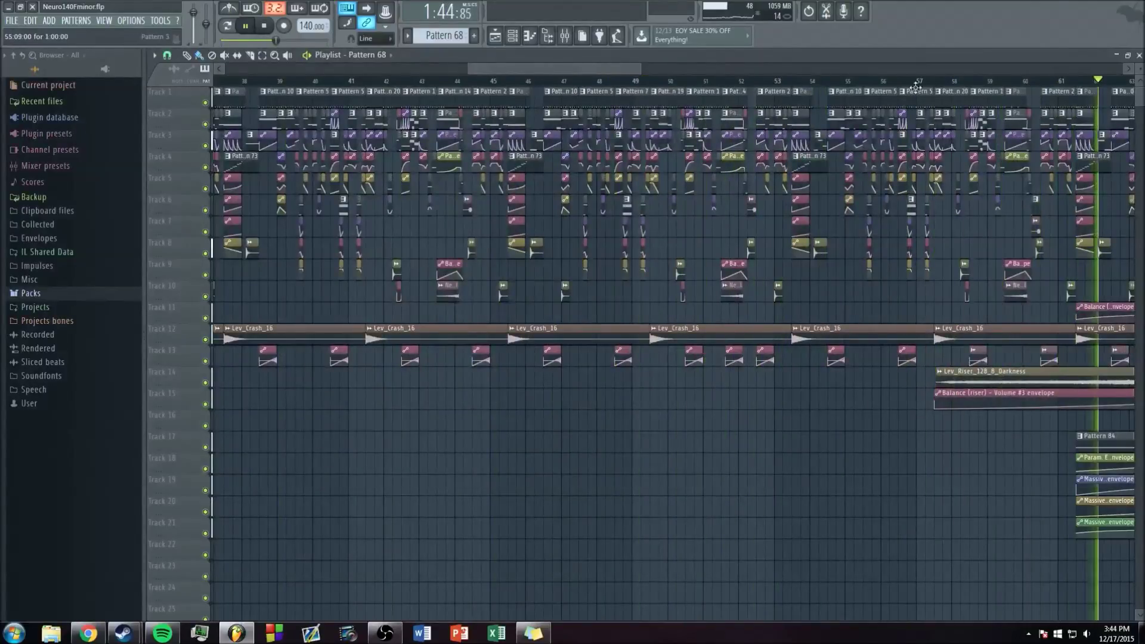
pyautogui.scroll(-3, 624, 72)
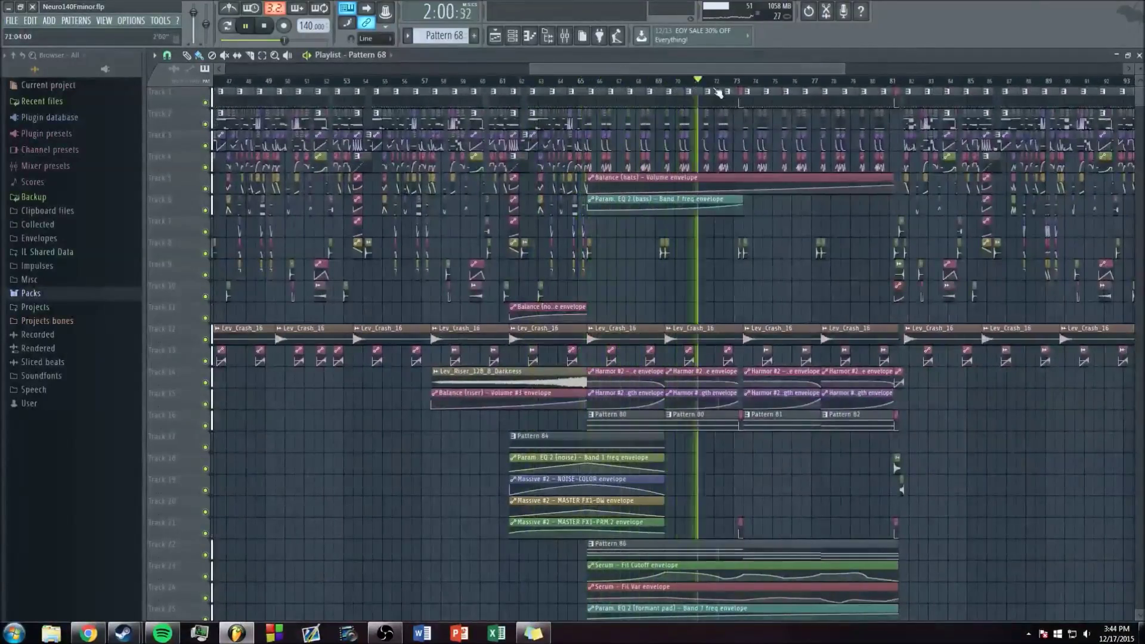
pyautogui.press('space')
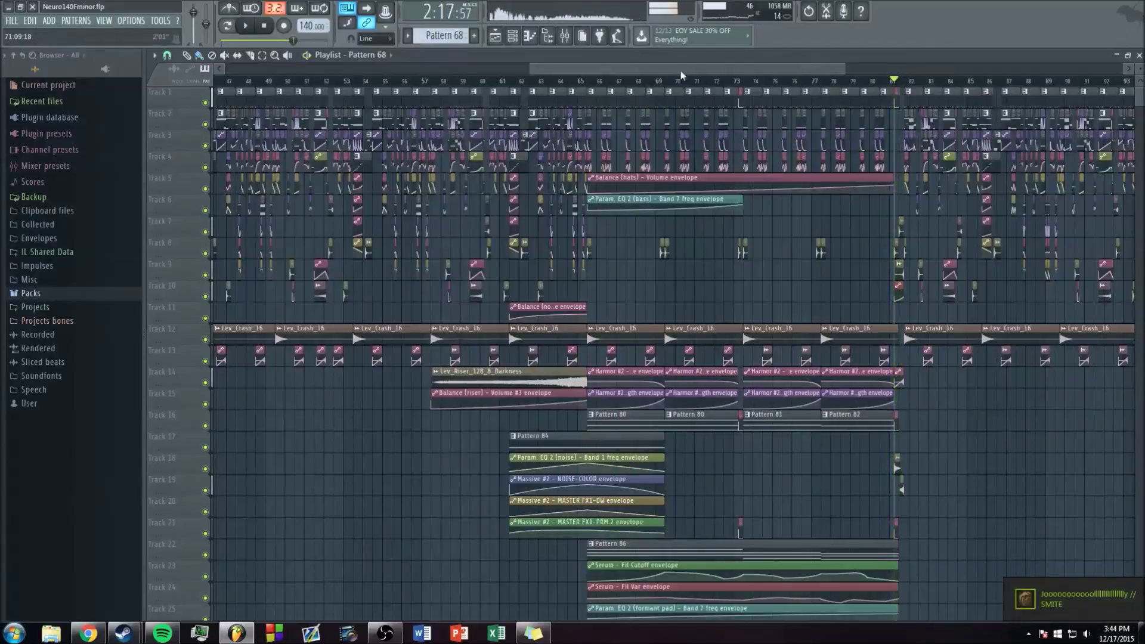
# Step: Audition the soloed track in the later part of the arrangement and in the intro around bar 17
pyautogui.scroll(3, 763, 70)
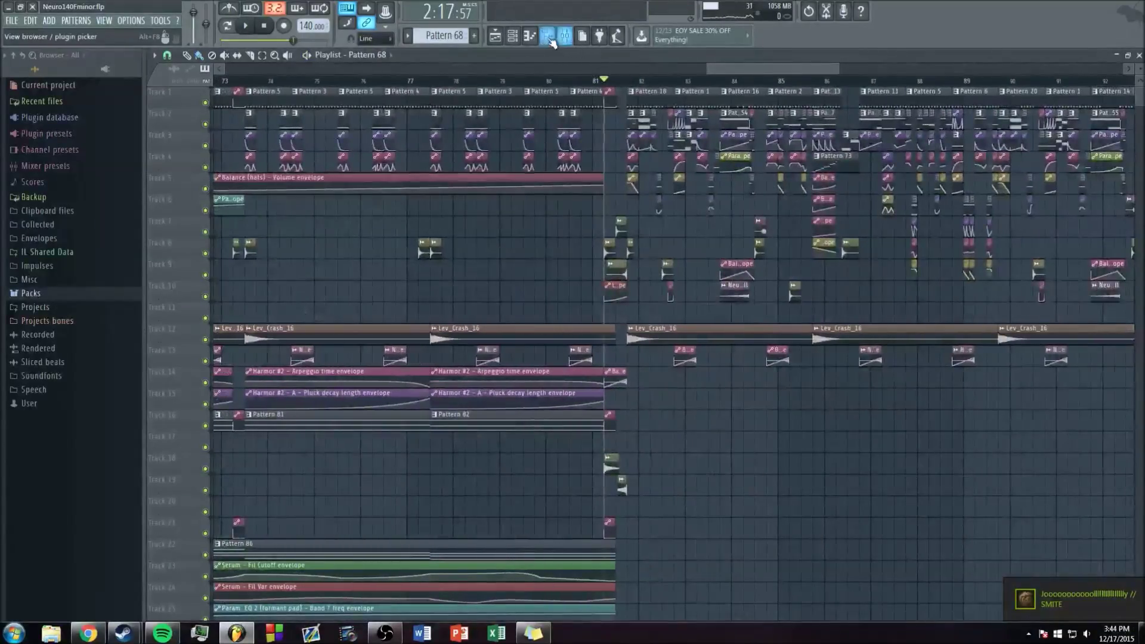
pyautogui.scroll(-4, 744, 67)
pyautogui.click(824, 81)
pyautogui.press('space')
pyautogui.moveTo(823, 81); pyautogui.dragTo(334, 84)
pyautogui.click(511, 82)
pyautogui.press('space')
pyautogui.scroll(-2, 511, 81)
# Step: Check Insert 41 and Insert 40's Fruity parametric EQ 2, turn off the solo, and briefly play the full intro mix
pyautogui.press('F9')
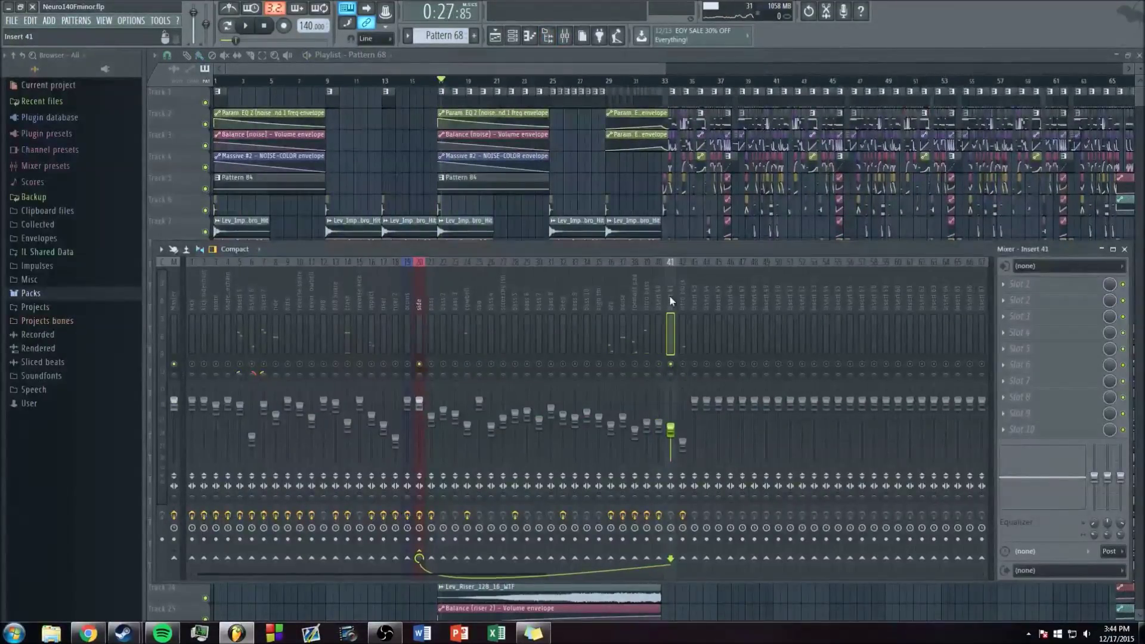
pyautogui.click(1030, 292)
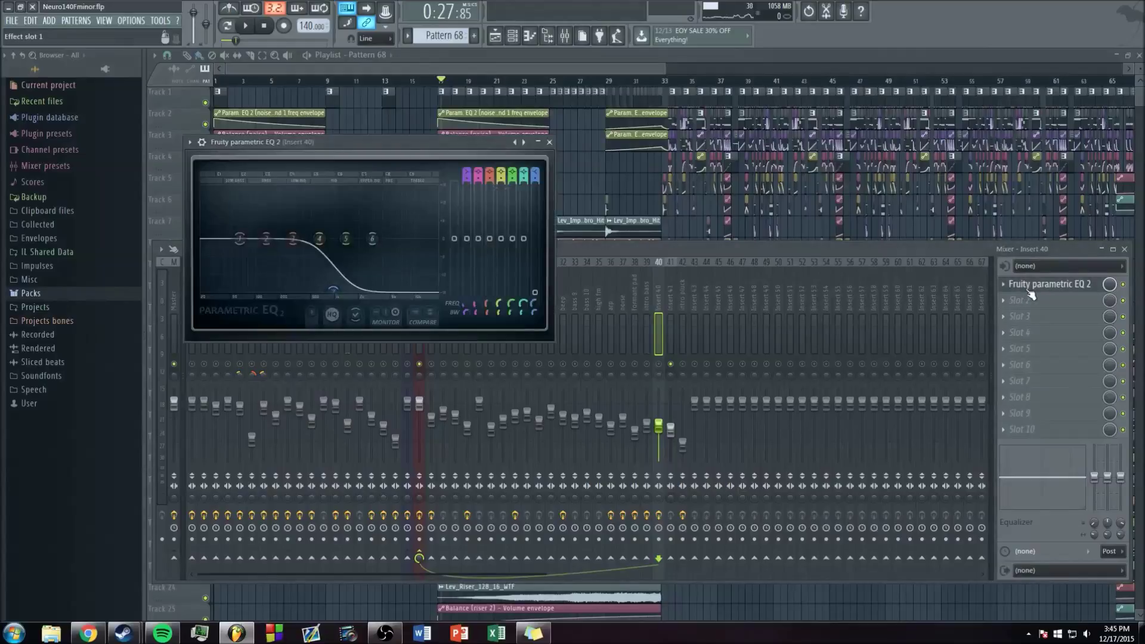
pyautogui.click(672, 369)
pyautogui.press('space')
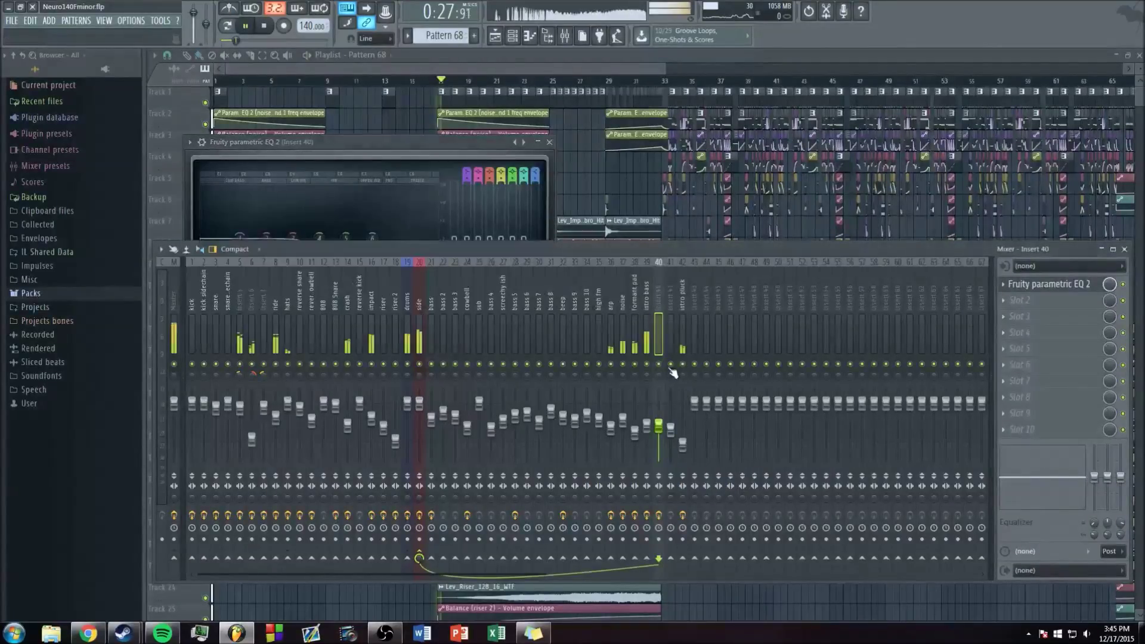
pyautogui.press('space')
# Step: Return to the playlist and audition the transition from Pattern 9 just before bar 65 into the following section
pyautogui.press('F5')
pyautogui.hscroll(5, 309, 88)
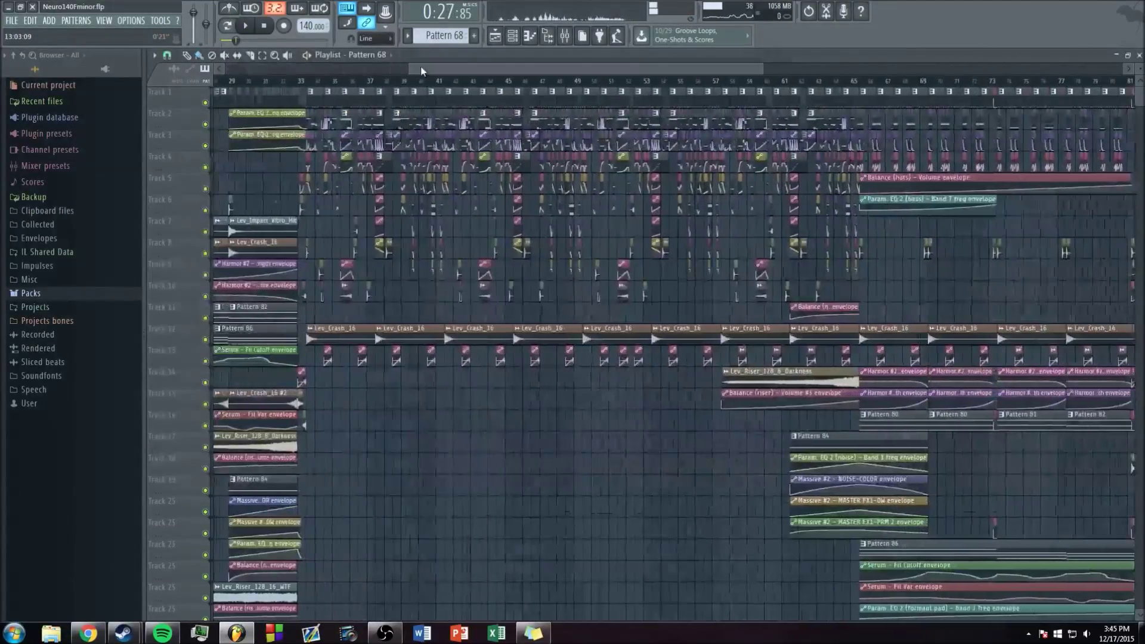
pyautogui.hscroll(5, 512, 68)
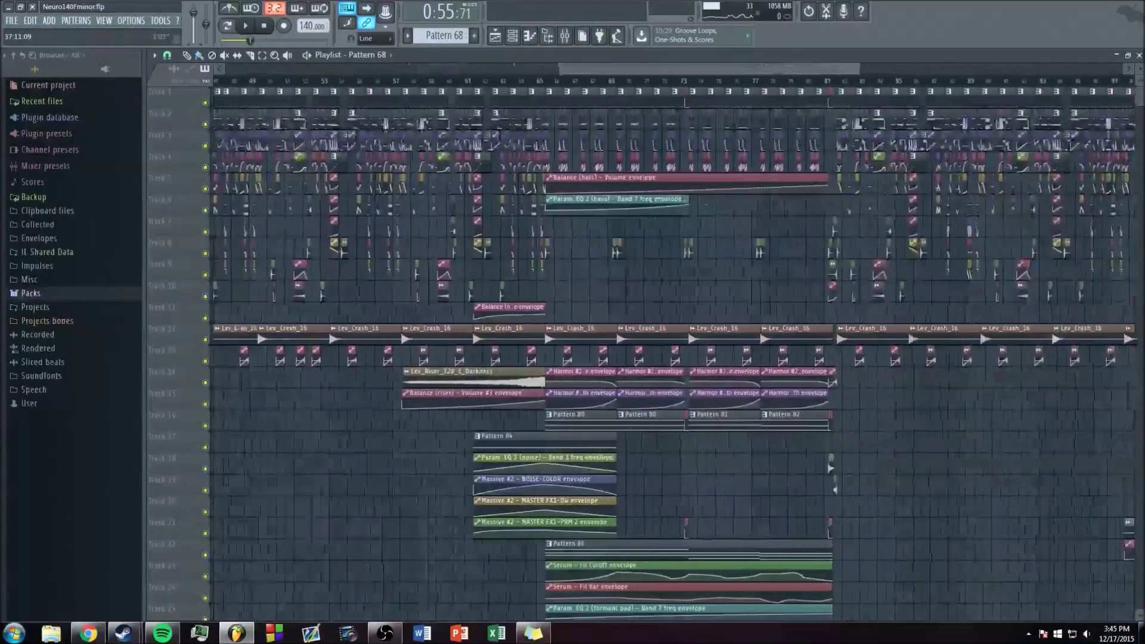
pyautogui.scroll(2, 474, 87)
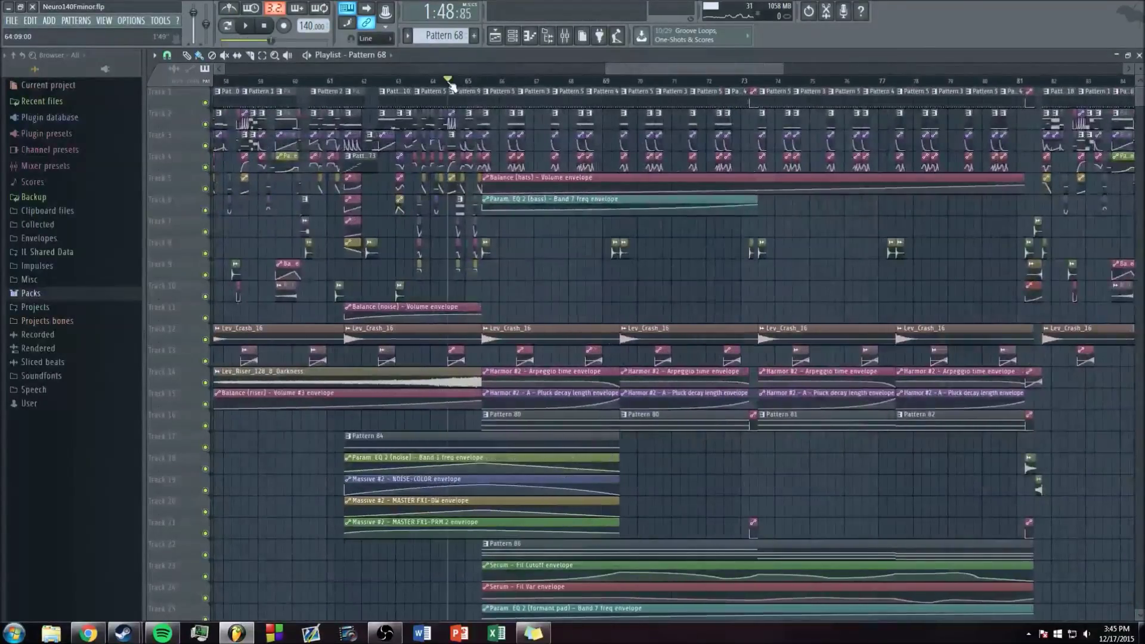
pyautogui.scroll(3, 522, 272)
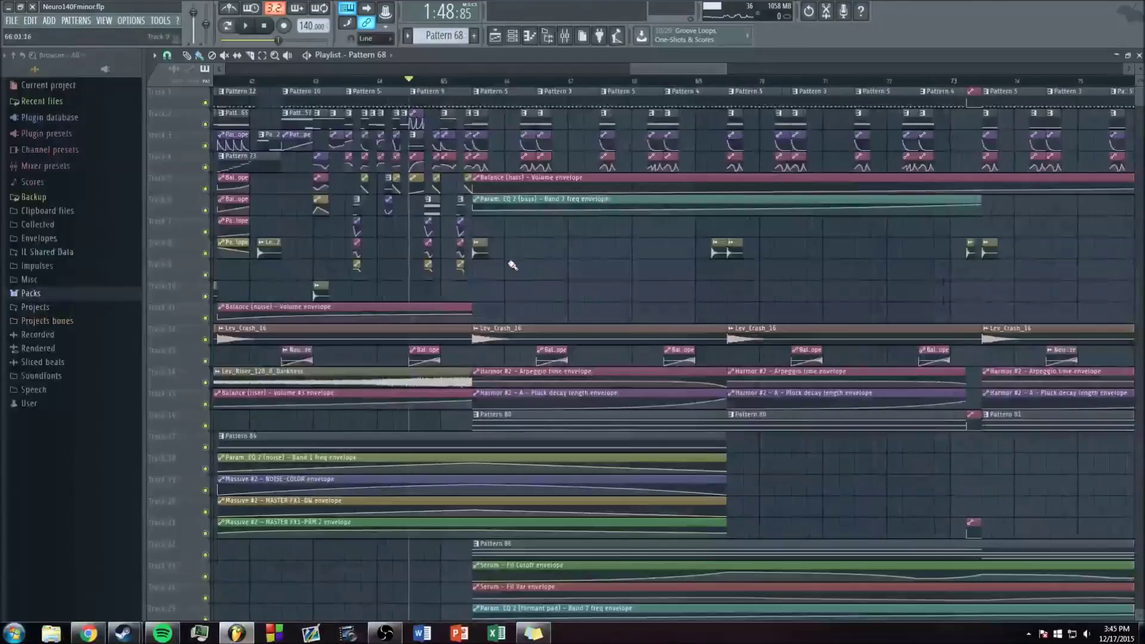
pyautogui.scroll(1, 615, 161)
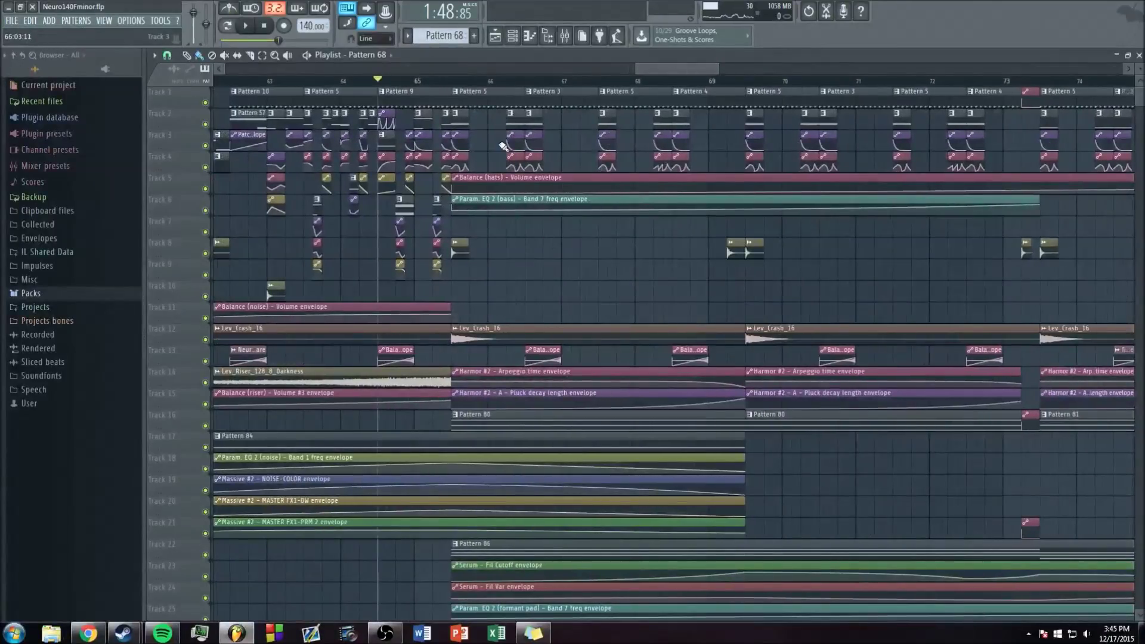
pyautogui.press('space')
pyautogui.scroll(1, 535, 264)
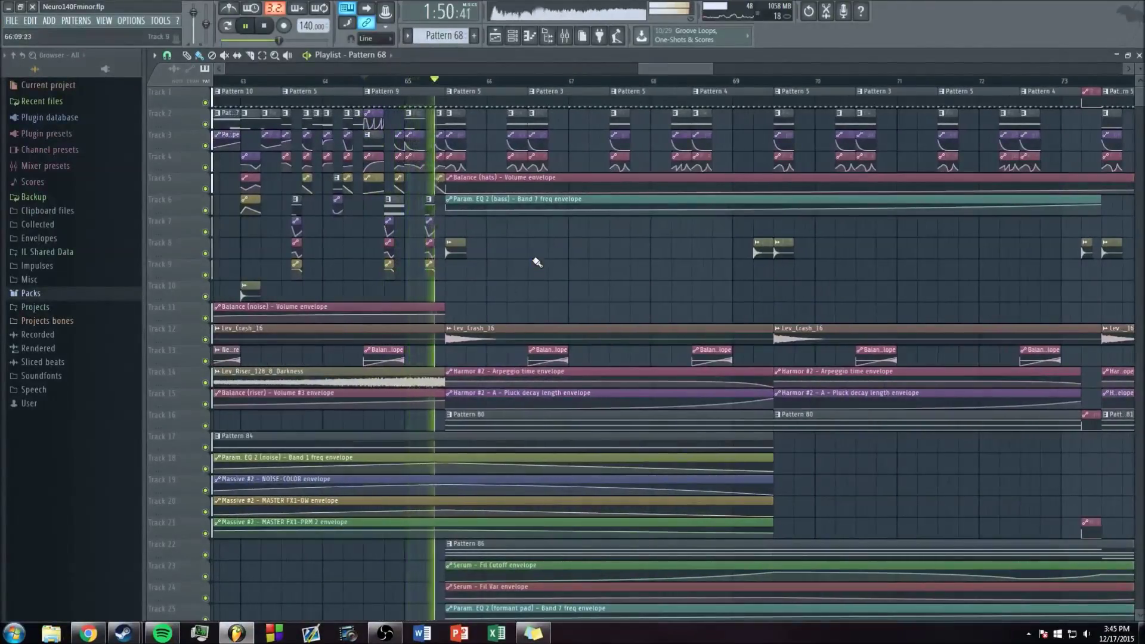
pyautogui.press('space')
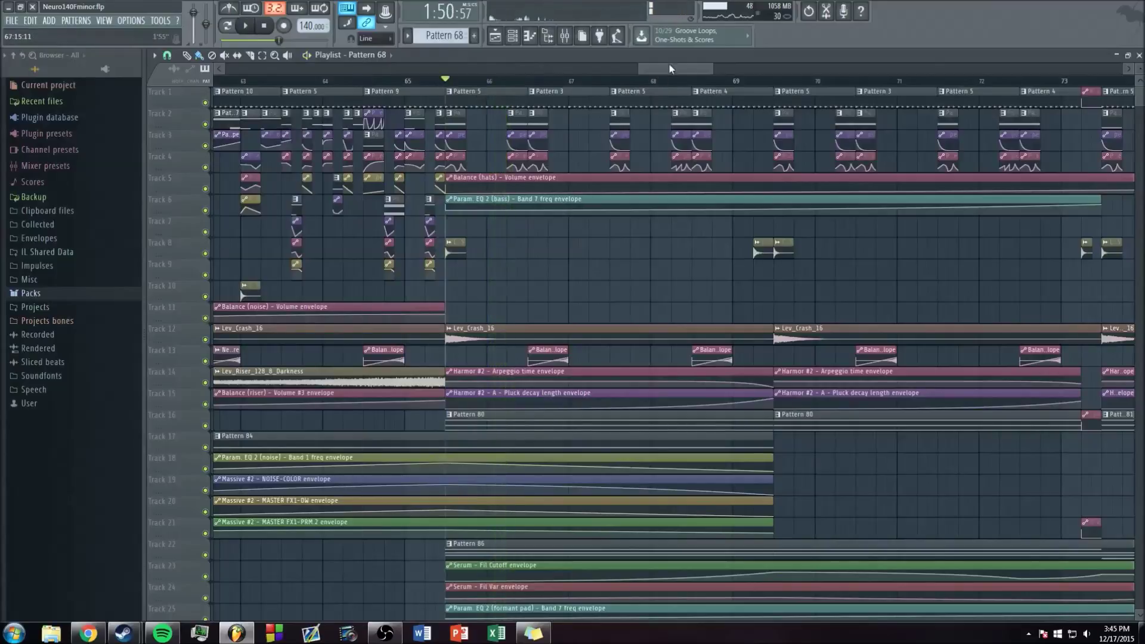
pyautogui.scroll(1, 657, 69)
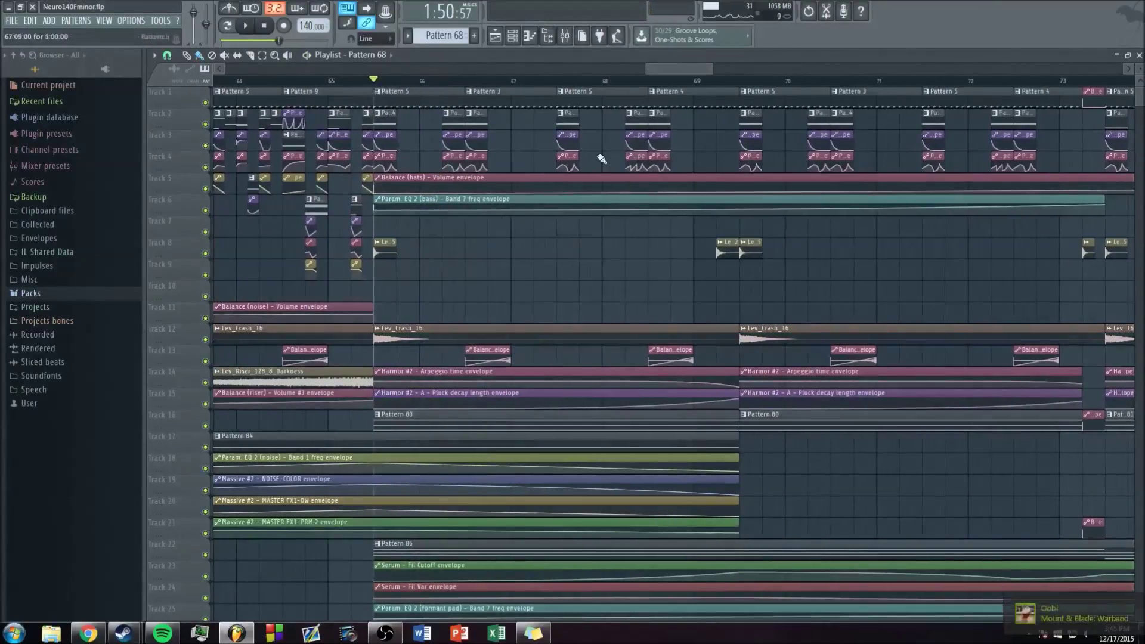
pyautogui.scroll(-1, 540, 288)
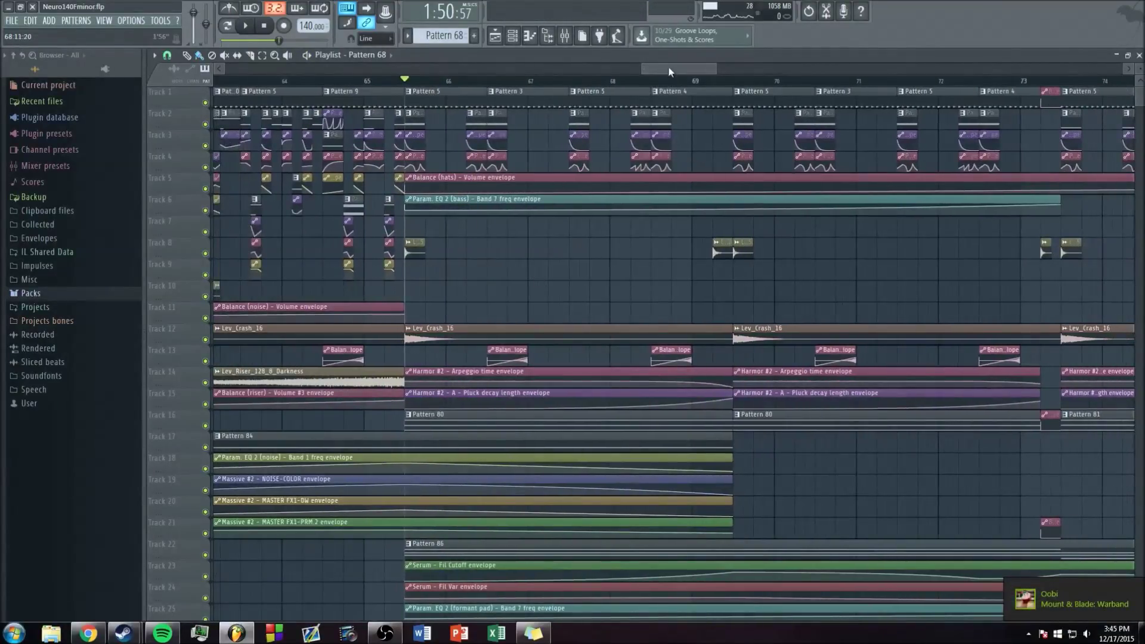
pyautogui.scroll(1, 550, 252)
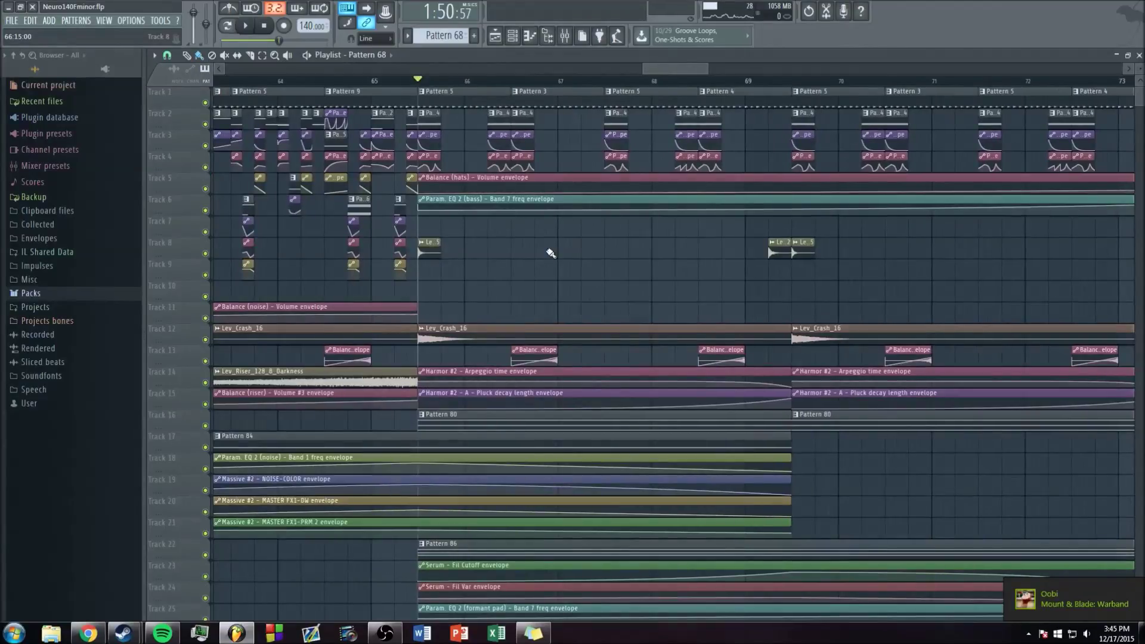
pyautogui.scroll(-1, 536, 249)
pyautogui.scroll(1, 523, 248)
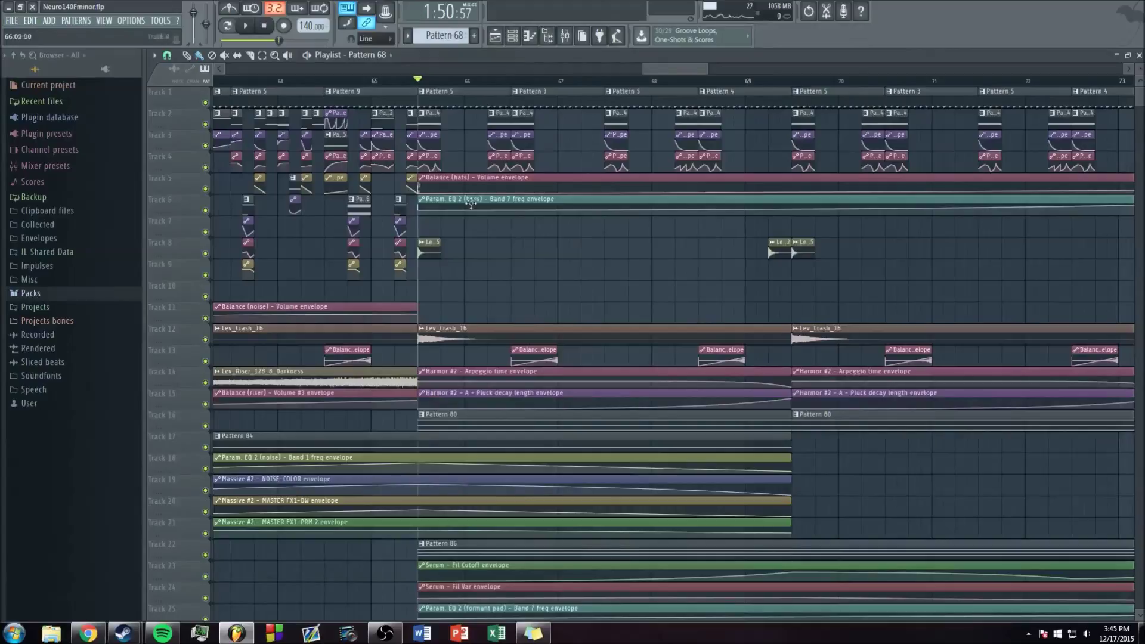
# Step: Play the section that starts with the crash just after bar 65, up to about bar 68
pyautogui.press('space')
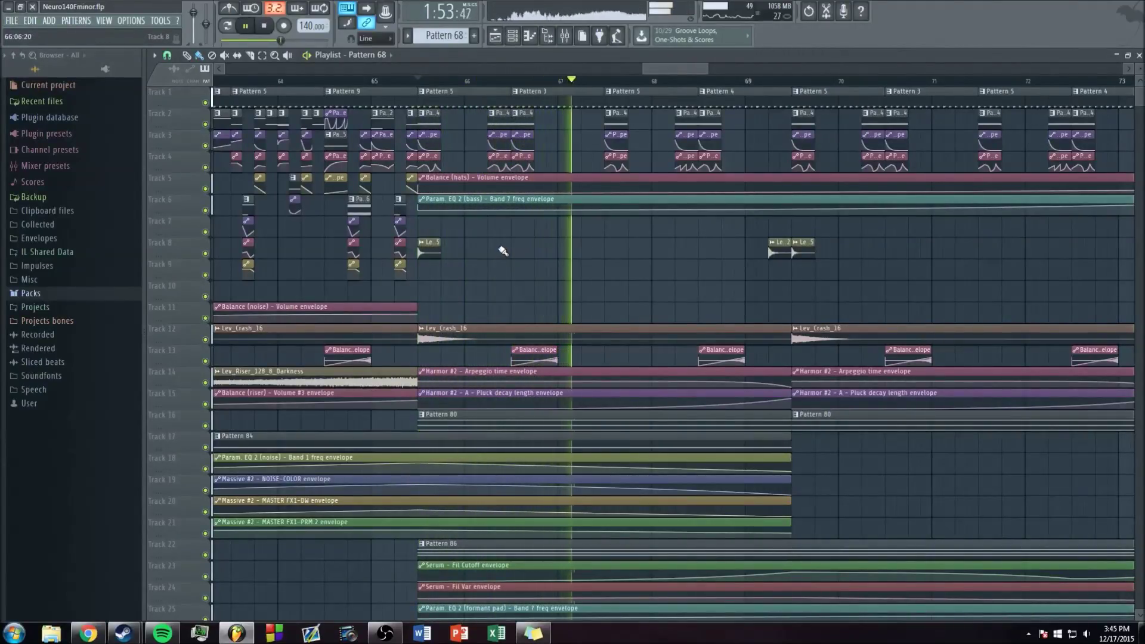
pyautogui.scroll(-2, 684, 83)
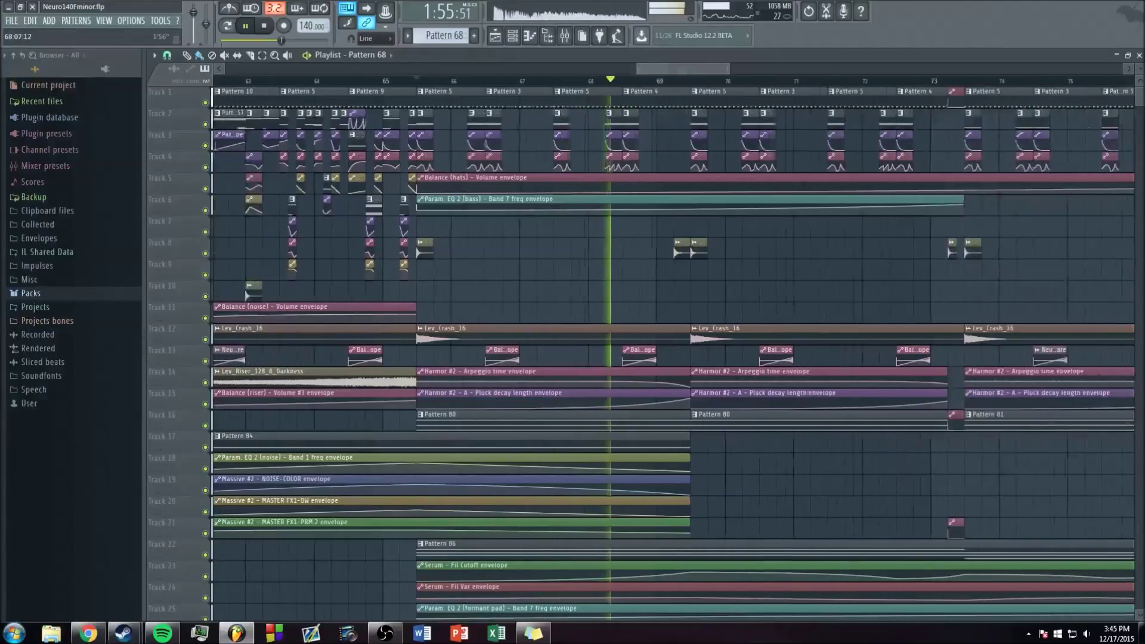
pyautogui.press('space')
# Step: Examine the clips layered from bar 65 onward, from the bass and hats envelopes down to the arp, Serum pad and riser tracks
pyautogui.scroll(-3, 557, 225)
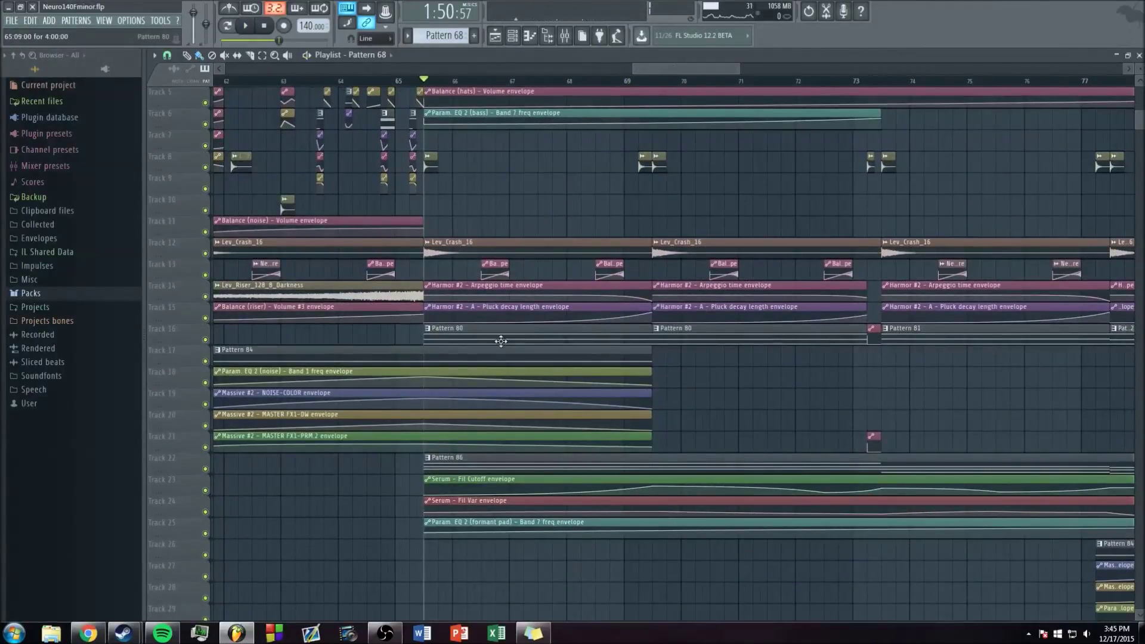
pyautogui.scroll(-5, 501, 340)
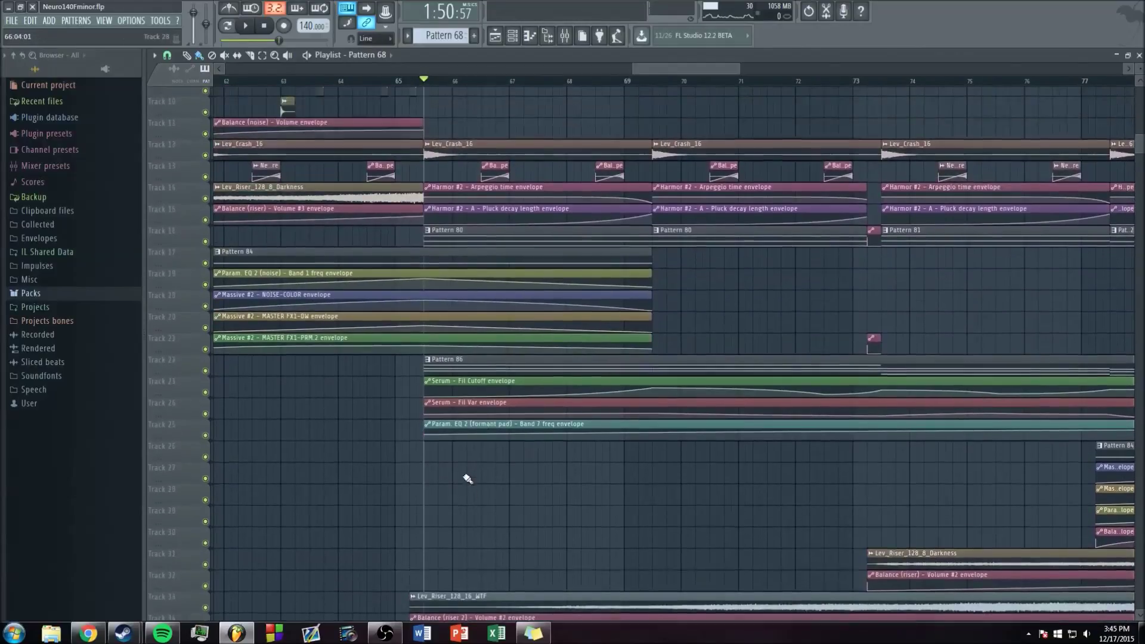
pyautogui.scroll(2, 474, 358)
pyautogui.scroll(-4, 489, 340)
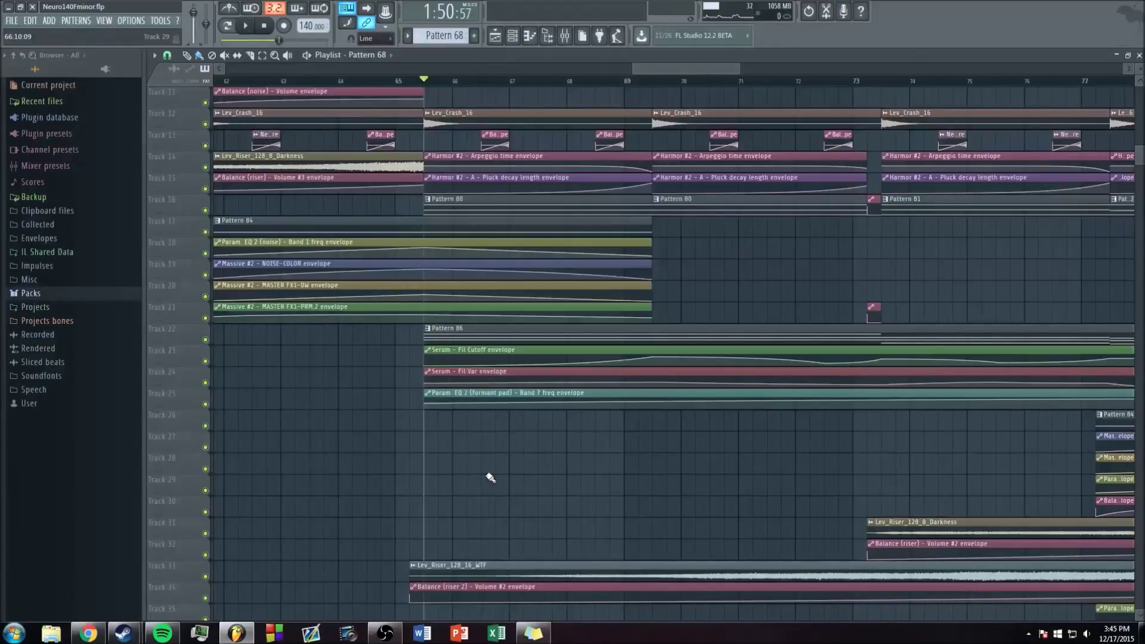
pyautogui.scroll(3, 490, 480)
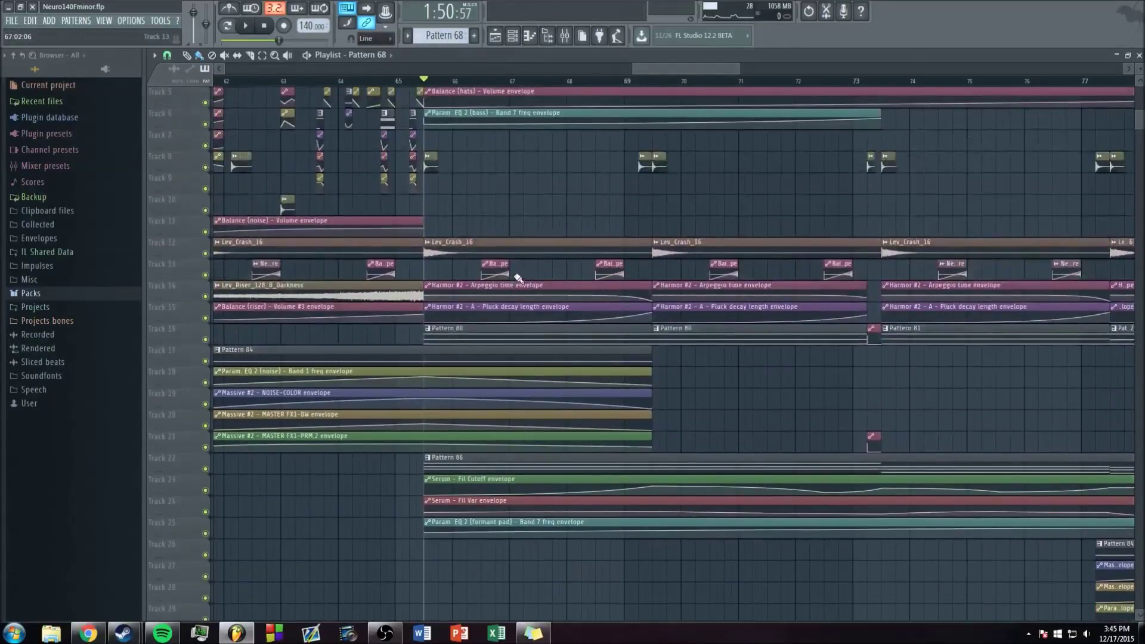
pyautogui.scroll(2, 489, 306)
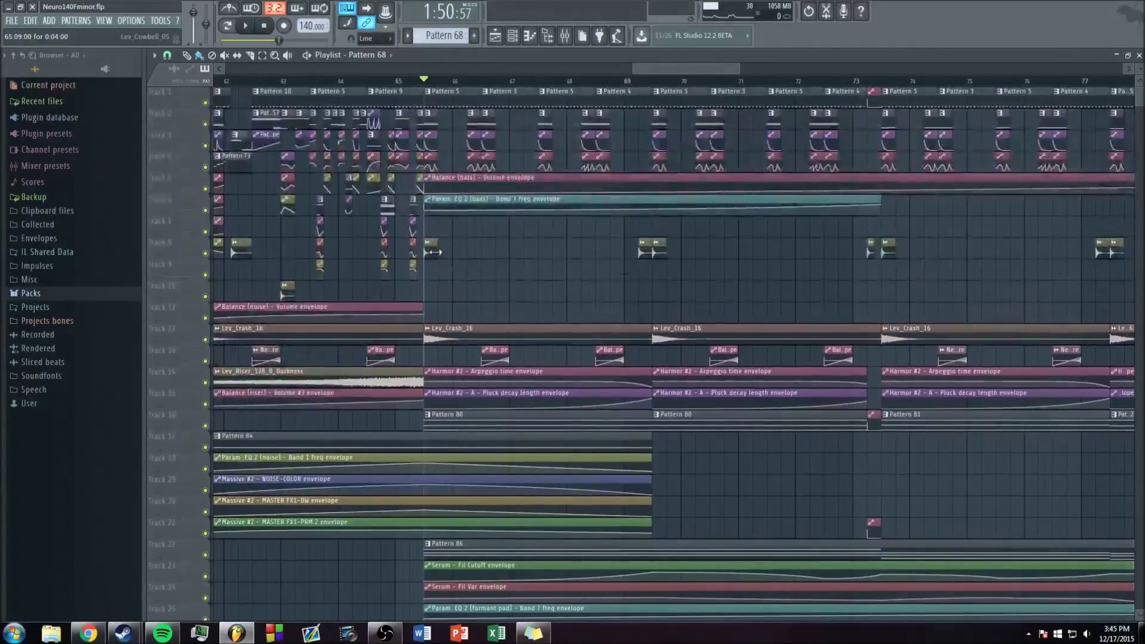
pyautogui.scroll(-2, 492, 257)
pyautogui.scroll(2, 496, 280)
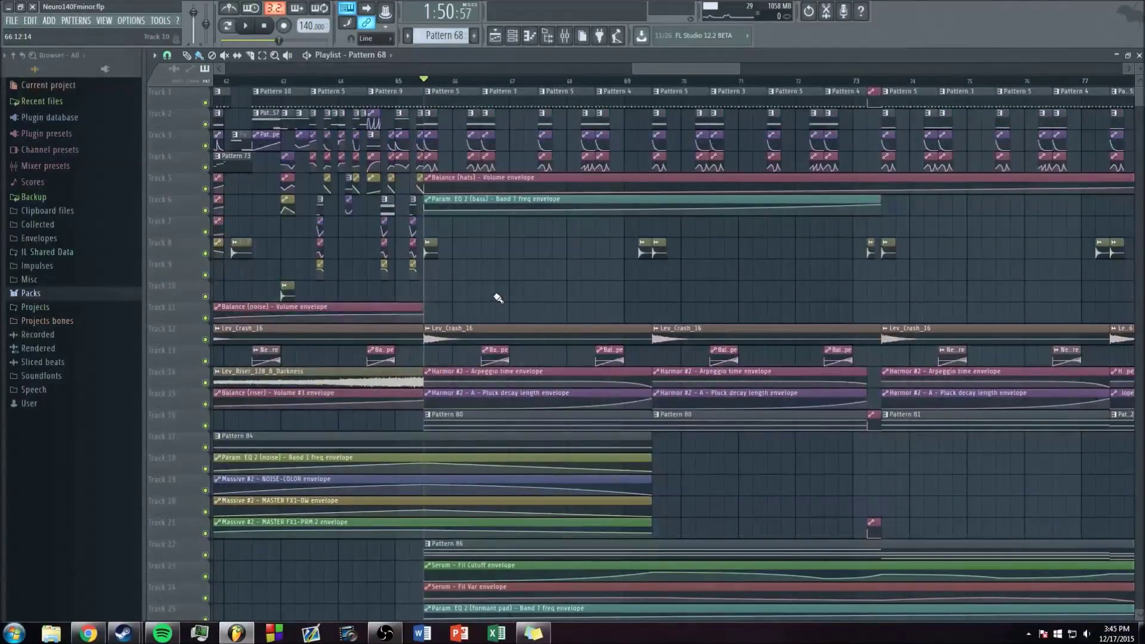
pyautogui.moveTo(634, 74); pyautogui.dragTo(626, 74)
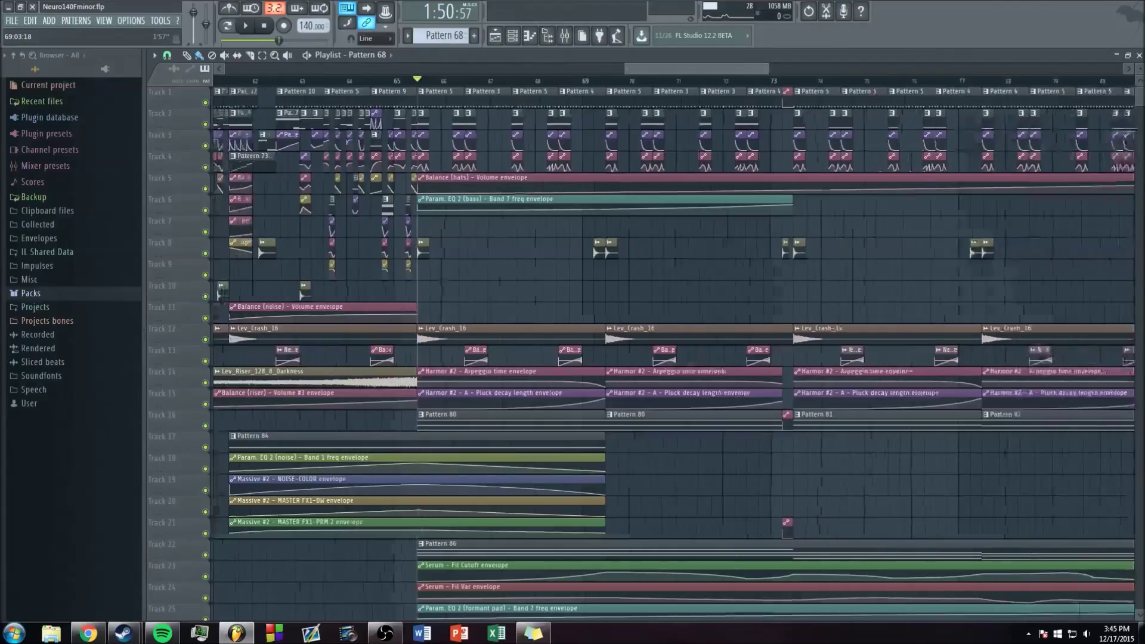
# Step: Audition the section from just after bar 65 through to the short break after bar 73
pyautogui.press('space')
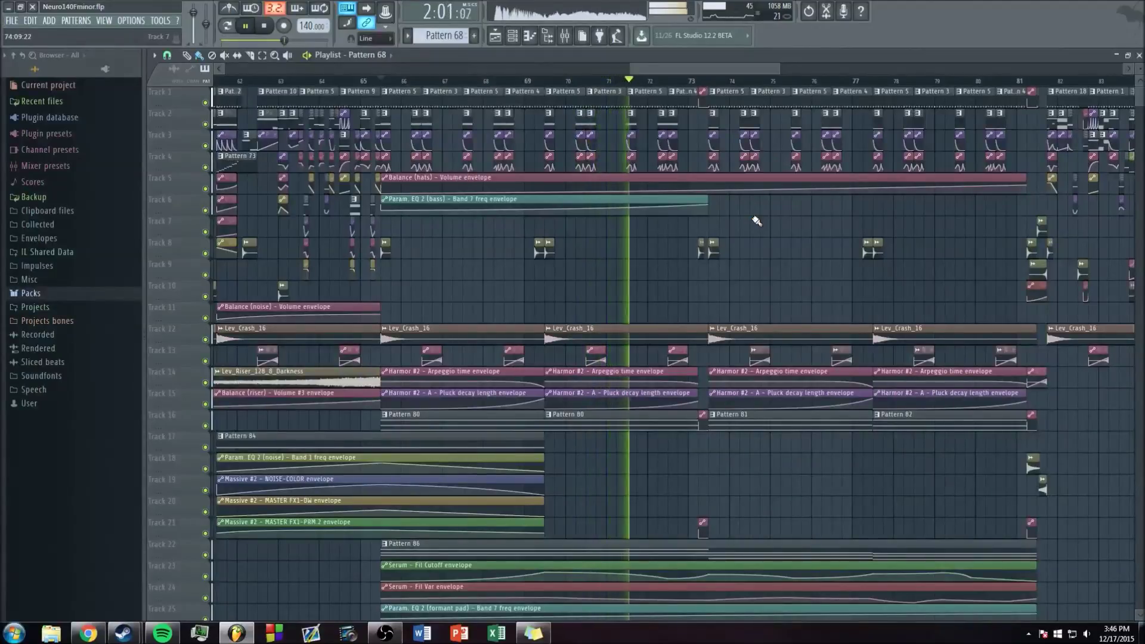
pyautogui.scroll(4, 713, 259)
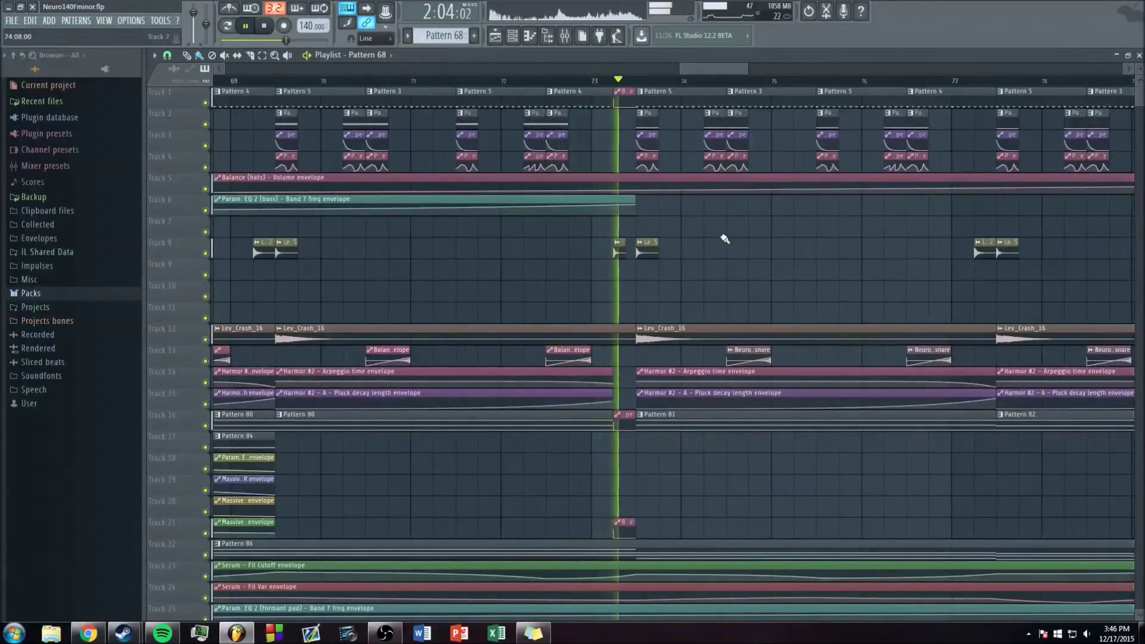
pyautogui.press('space')
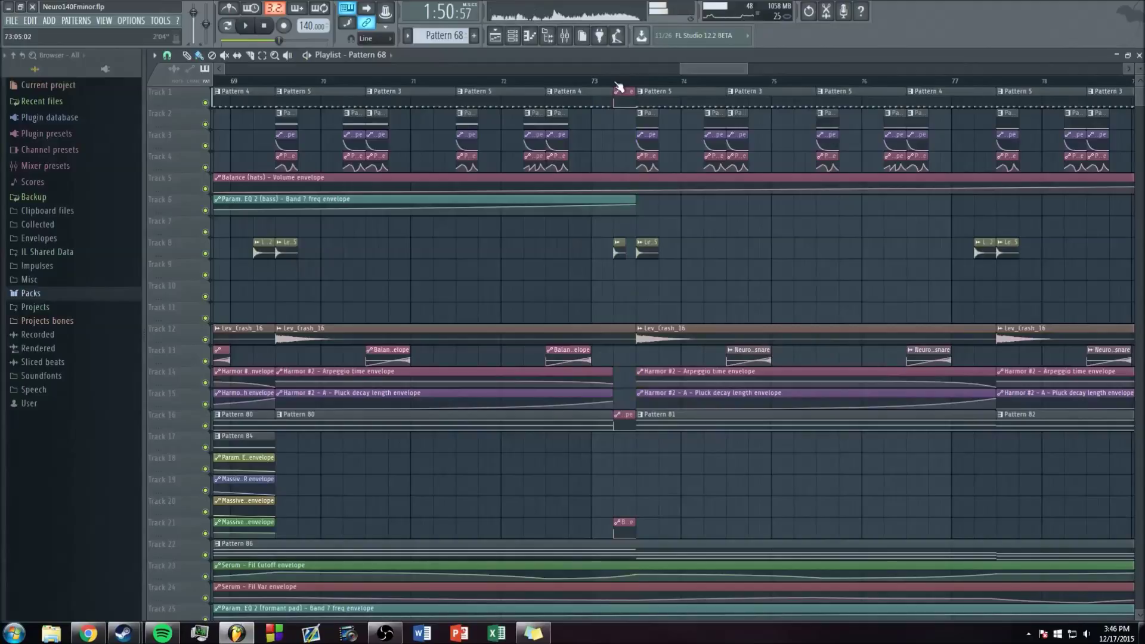
# Step: Inspect the drums, arp and formant pad volume envelopes at the break after bar 73, and replay the lead-in from Pattern 4
pyautogui.scroll(4, 695, 78)
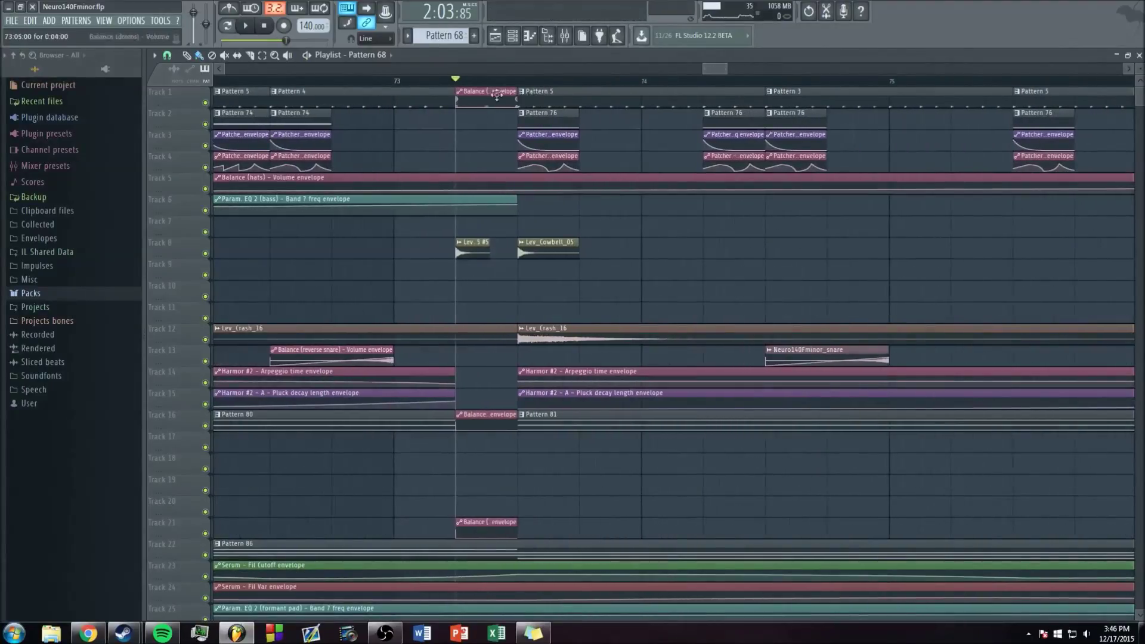
pyautogui.scroll(3, 489, 101)
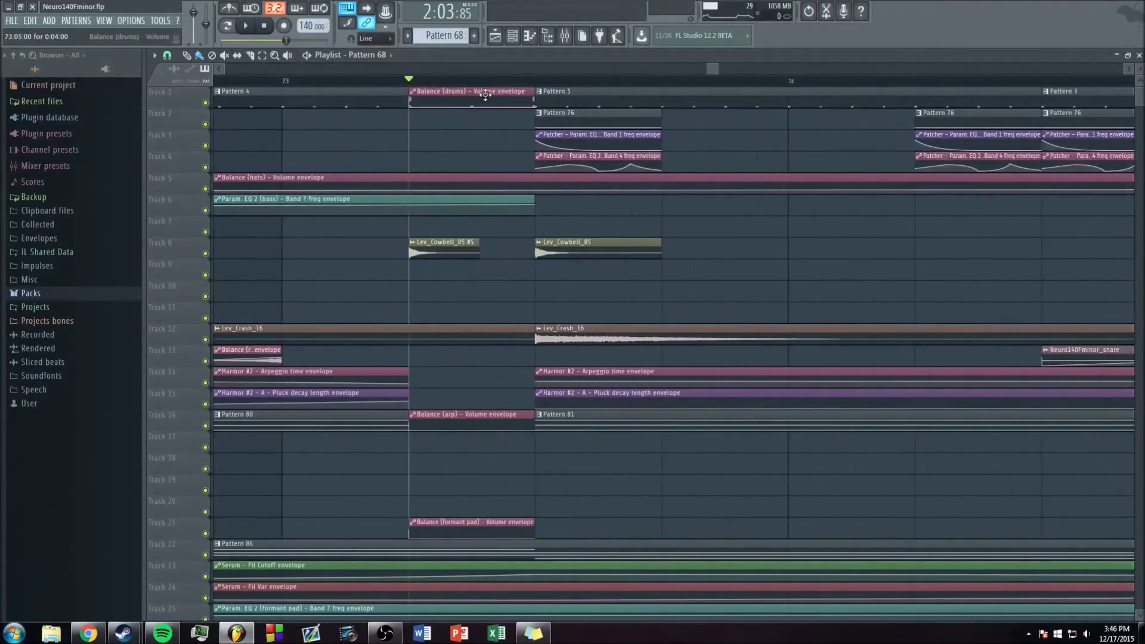
pyautogui.scroll(-5, 488, 101)
pyautogui.scroll(5, 462, 359)
pyautogui.scroll(-4, 680, 108)
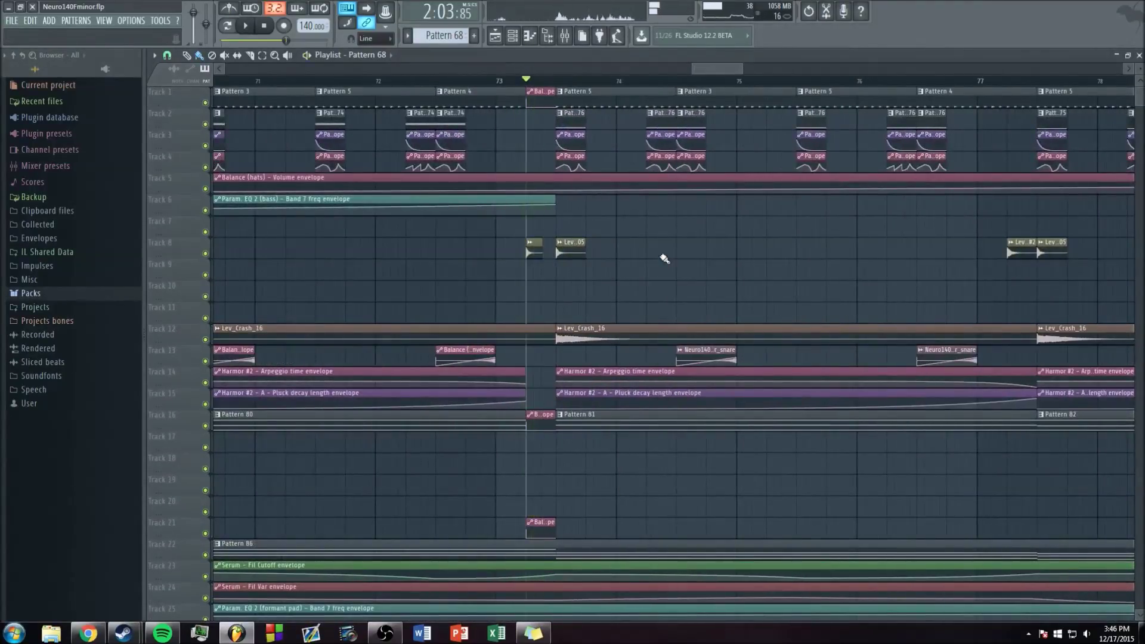
pyautogui.press('space')
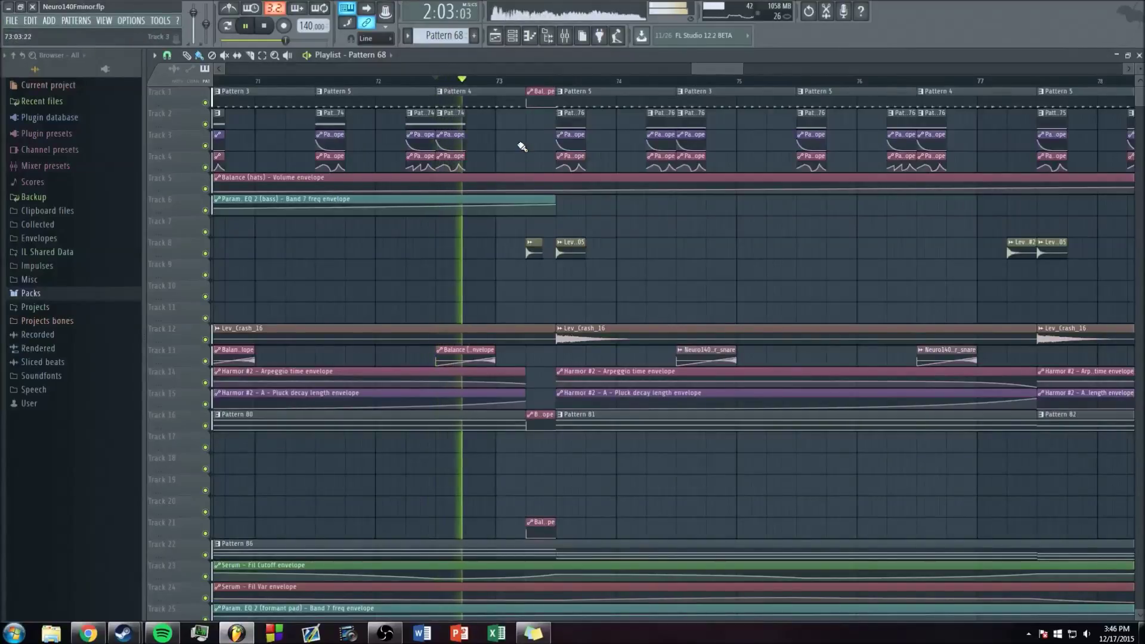
pyautogui.press('space')
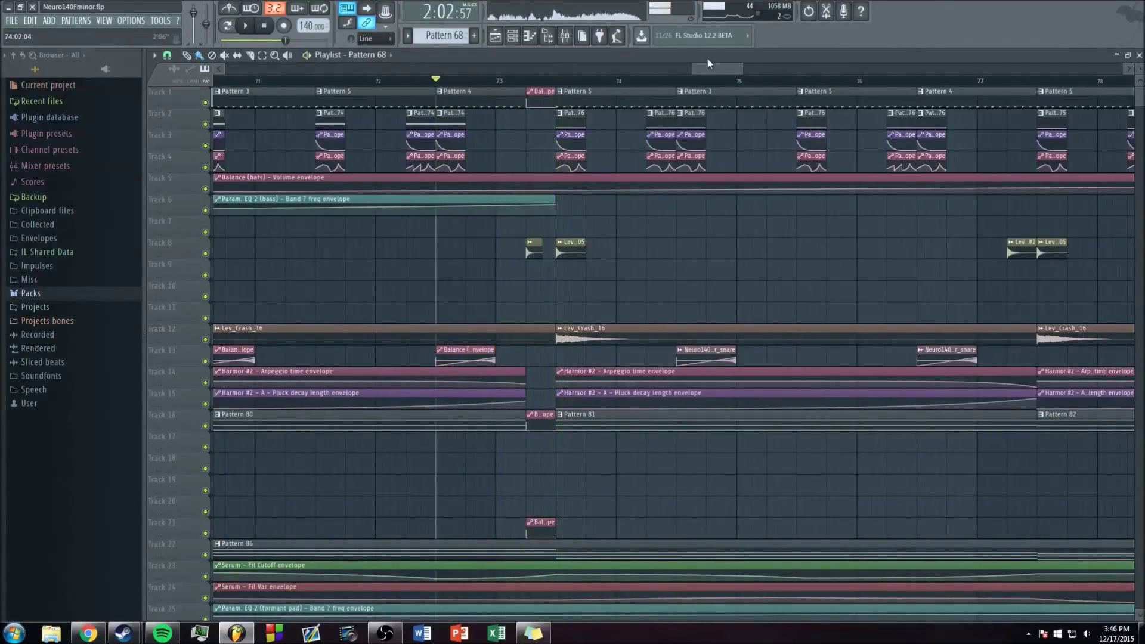
# Step: Move on to the end of the section and audition the transition from bar 81 into the following drop
pyautogui.press('pagedown')
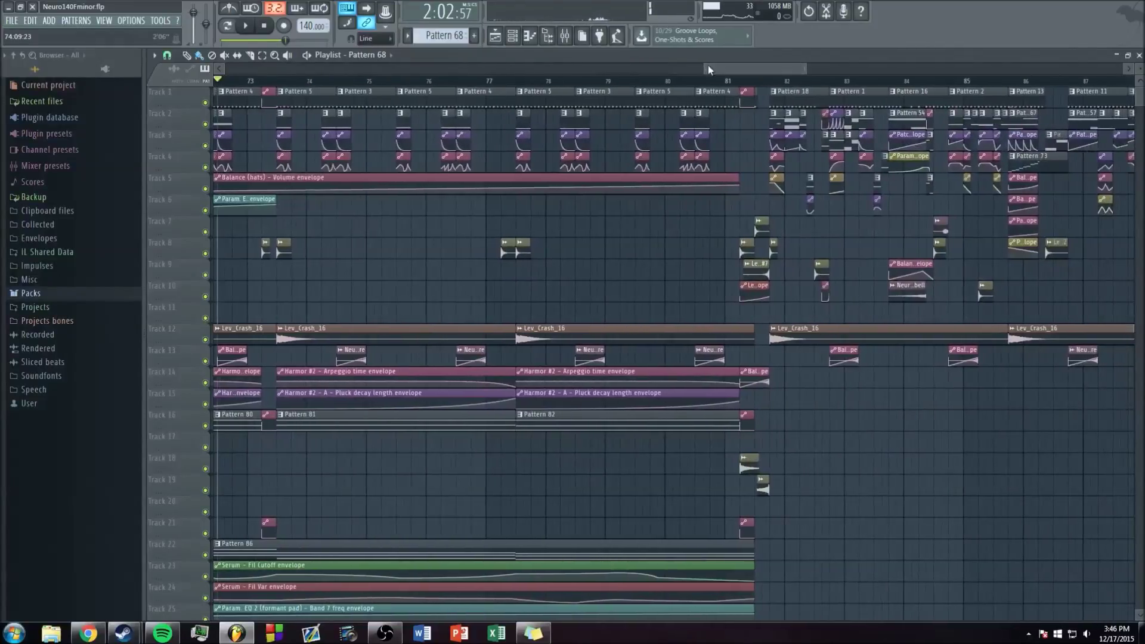
pyautogui.scroll(-5, 658, 154)
pyautogui.scroll(5, 674, 197)
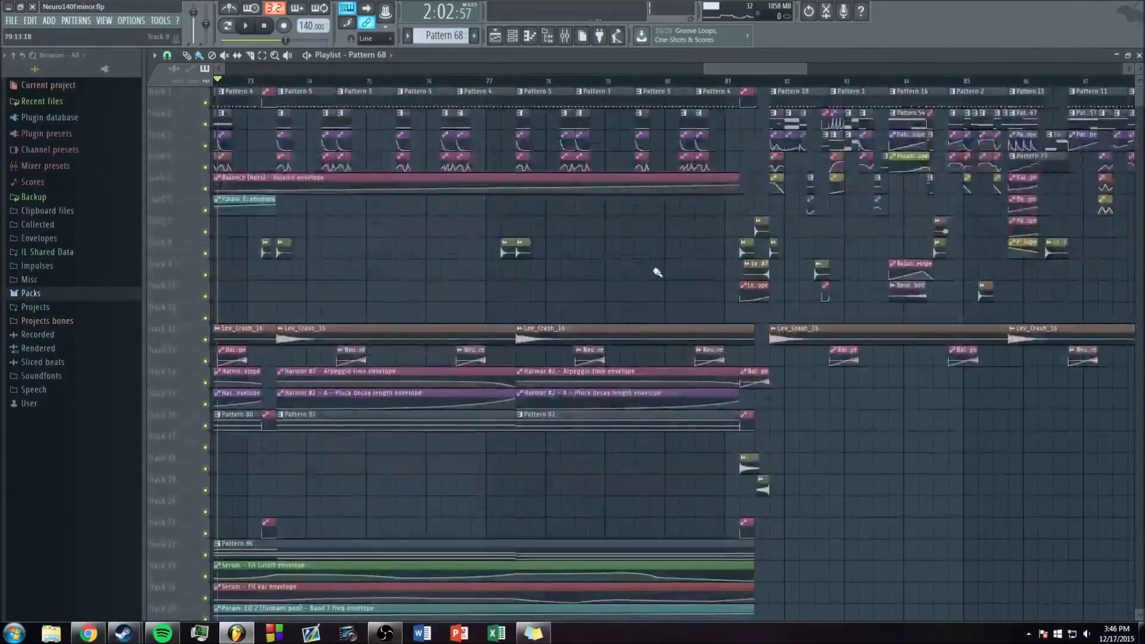
pyautogui.scroll(5, 648, 83)
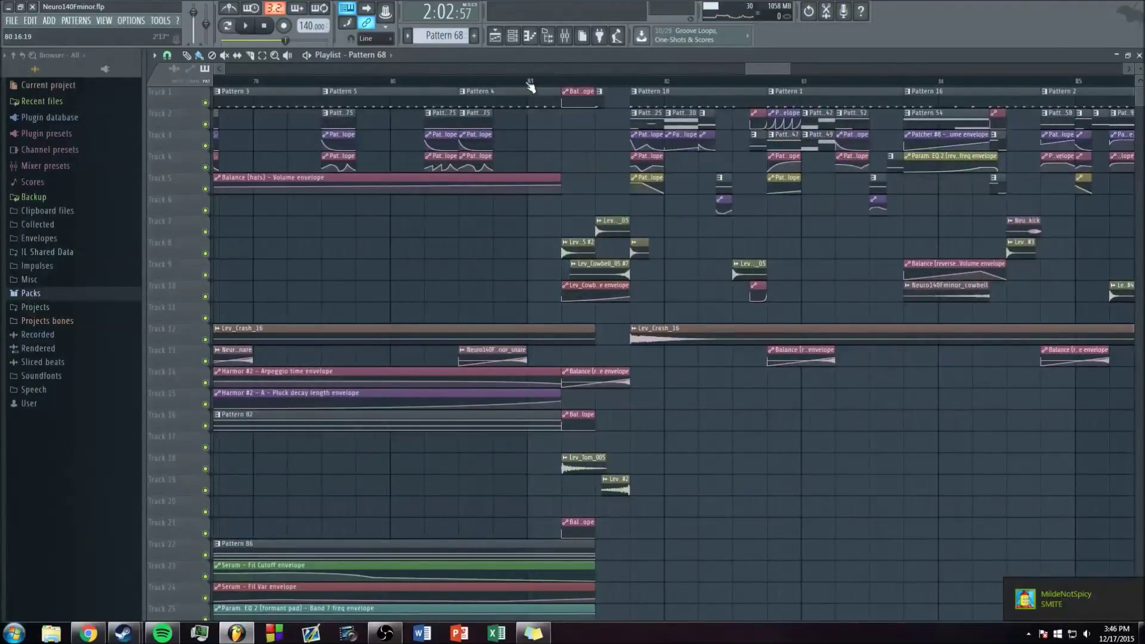
pyautogui.click(531, 88)
pyautogui.press('space')
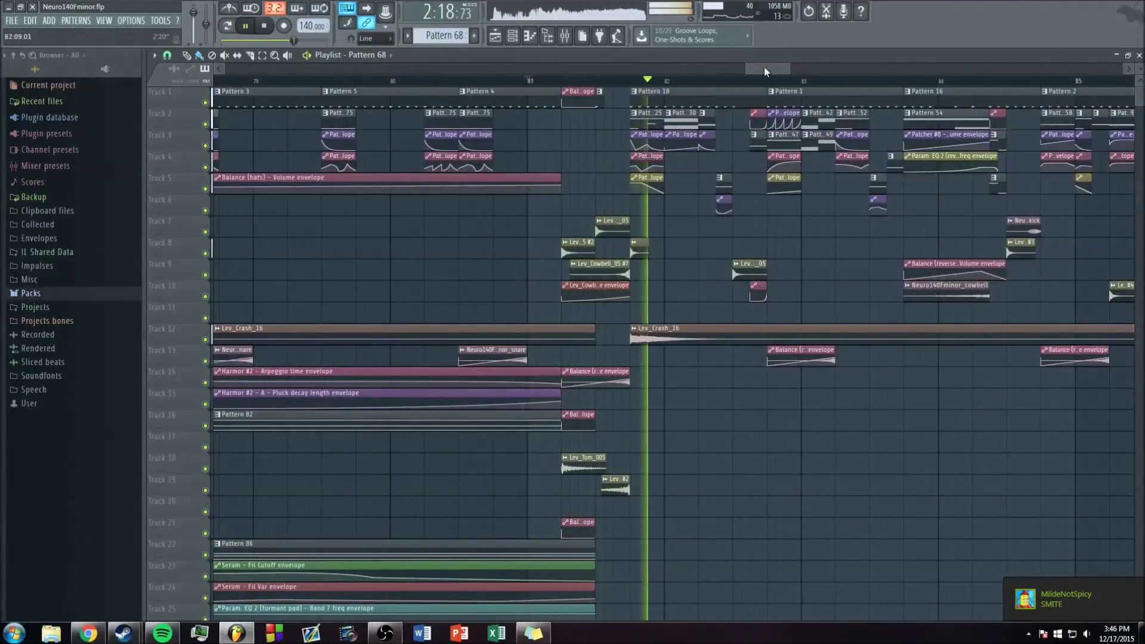
pyautogui.press('space')
# Step: Inspect the layered Lev_Cowbell_05 clips and volume envelopes in the fill after bar 81, and briefly replay it
pyautogui.scroll(2, 765, 71)
pyautogui.scroll(4, 765, 70)
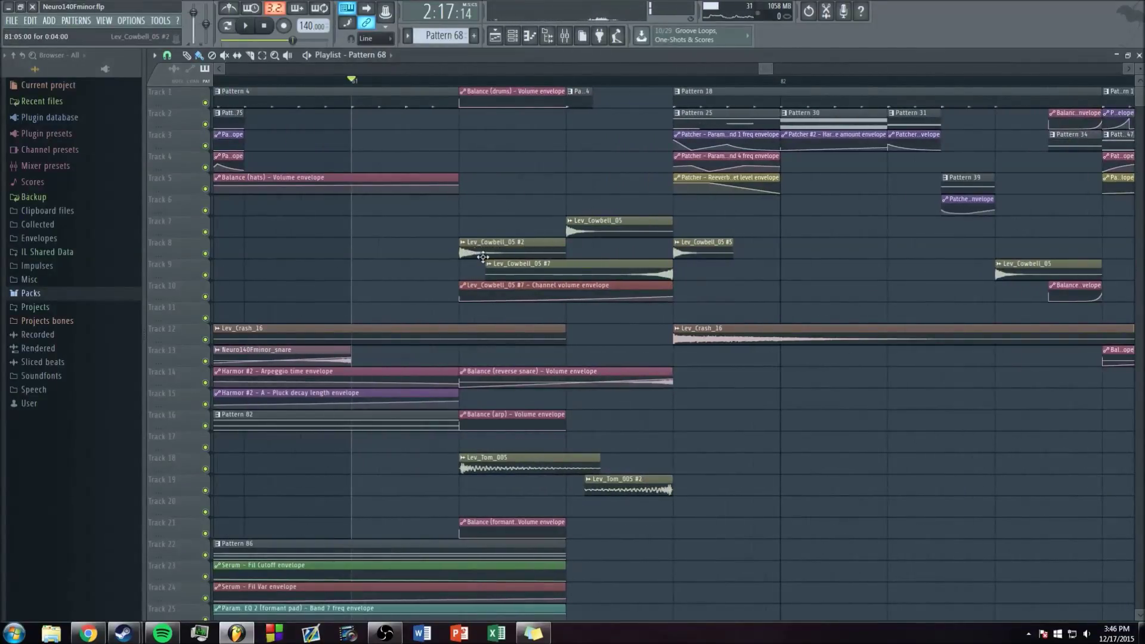
pyautogui.scroll(-1, 439, 246)
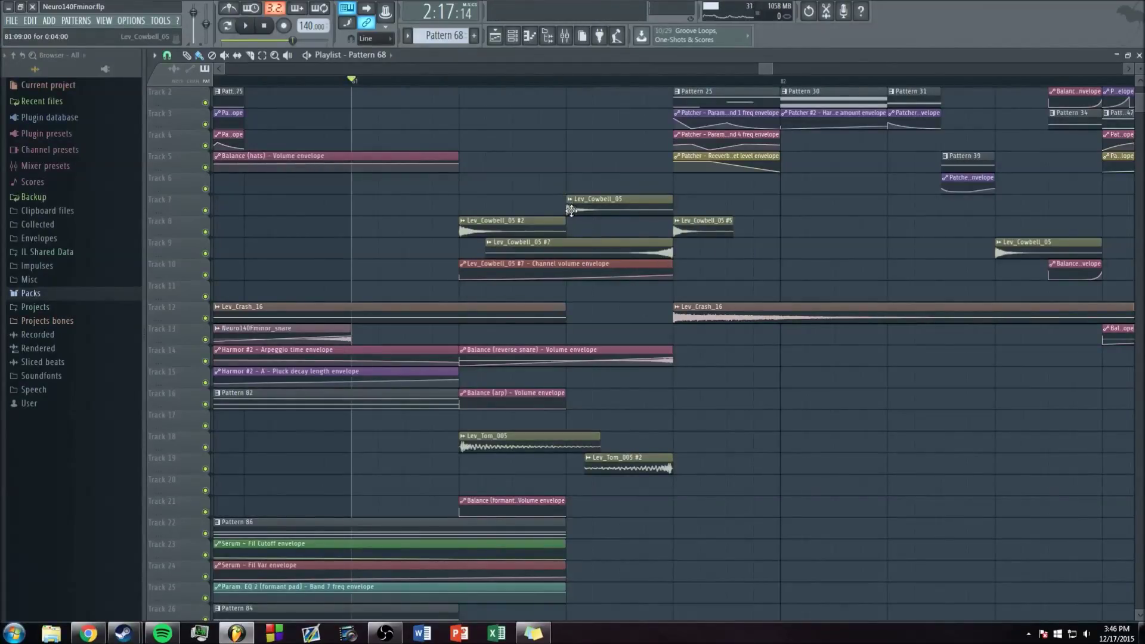
pyautogui.press('space')
pyautogui.press('space')
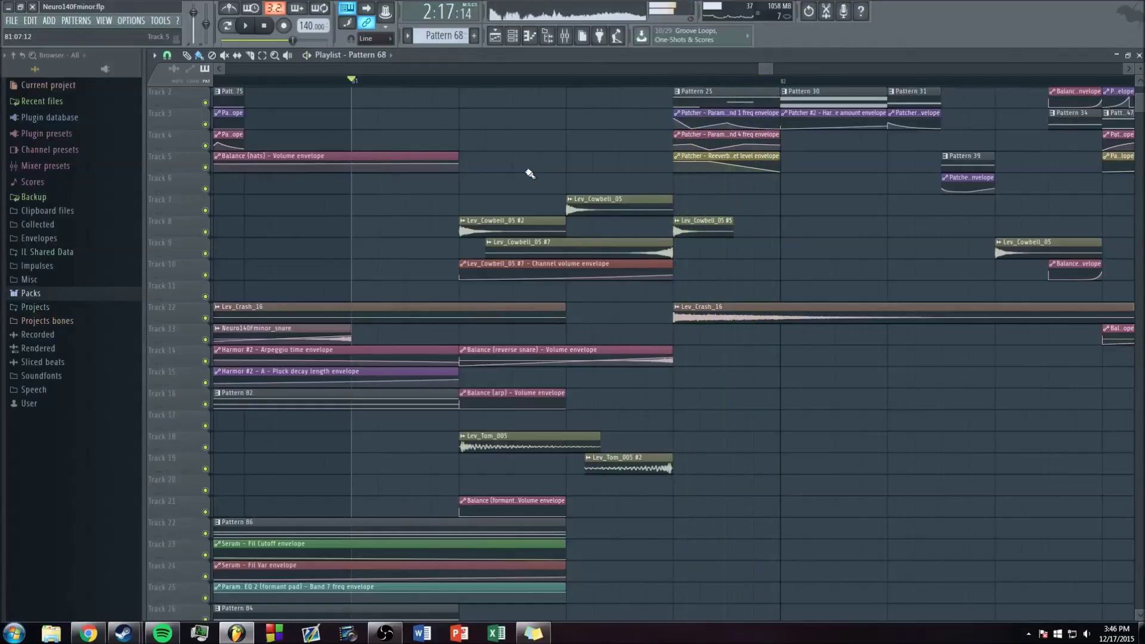
# Step: Examine the fill's remaining layers after bar 81, including the Lev_Tom_005 clips, the risers and the drums and side EQ envelopes
pyautogui.scroll(1, 528, 179)
pyautogui.scroll(-4, 524, 188)
pyautogui.scroll(4, 520, 194)
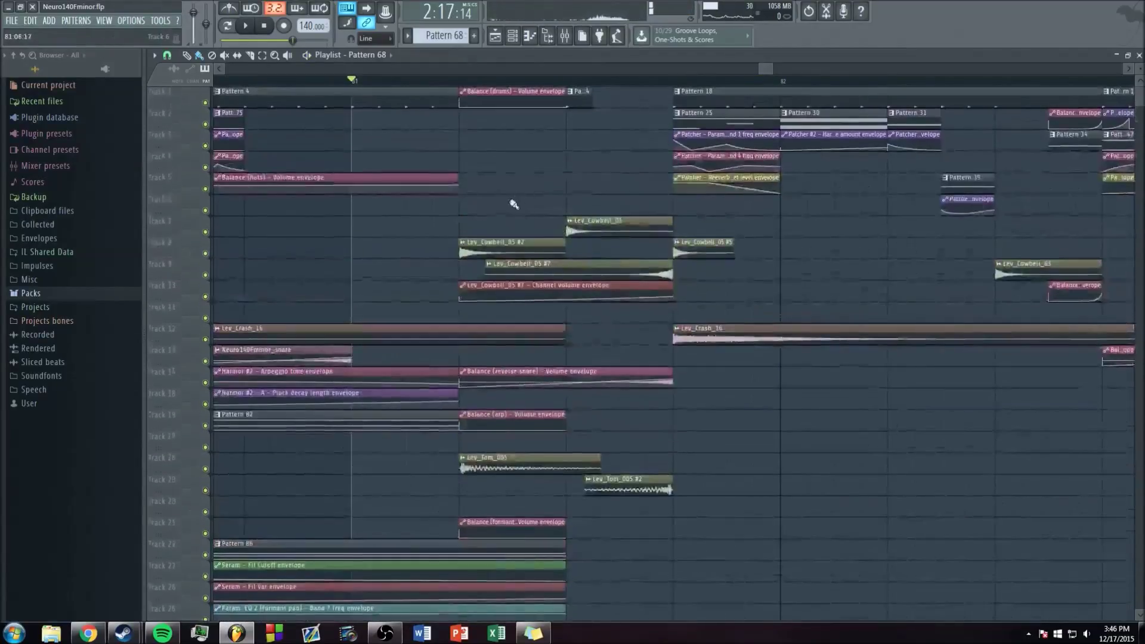
pyautogui.scroll(-14, 519, 196)
pyautogui.scroll(14, 499, 287)
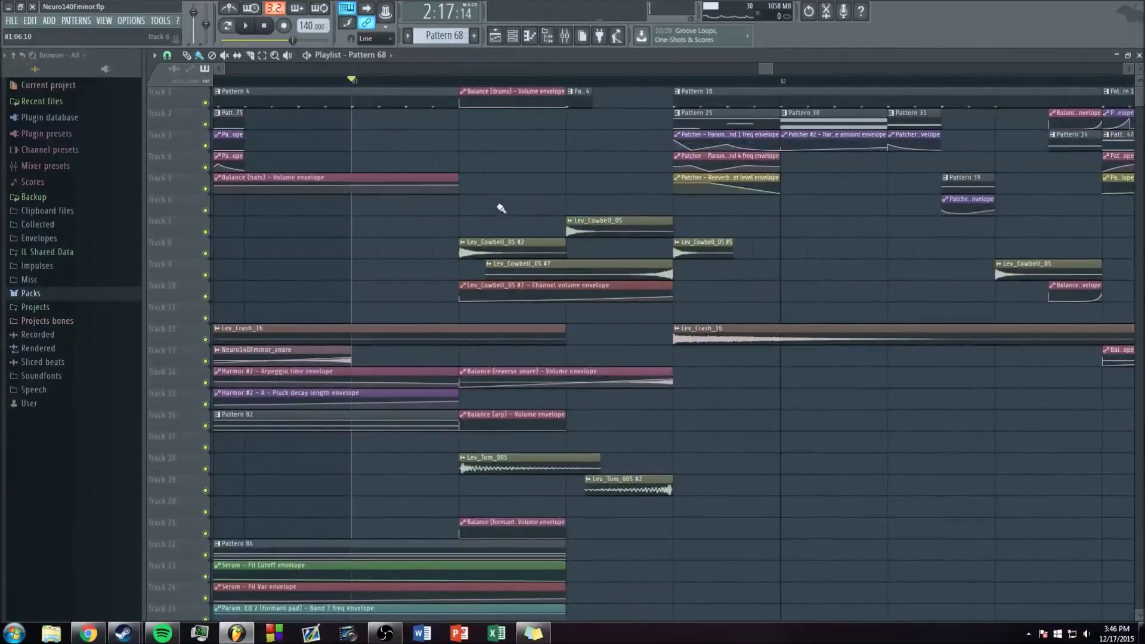
pyautogui.scroll(-3, 716, 71)
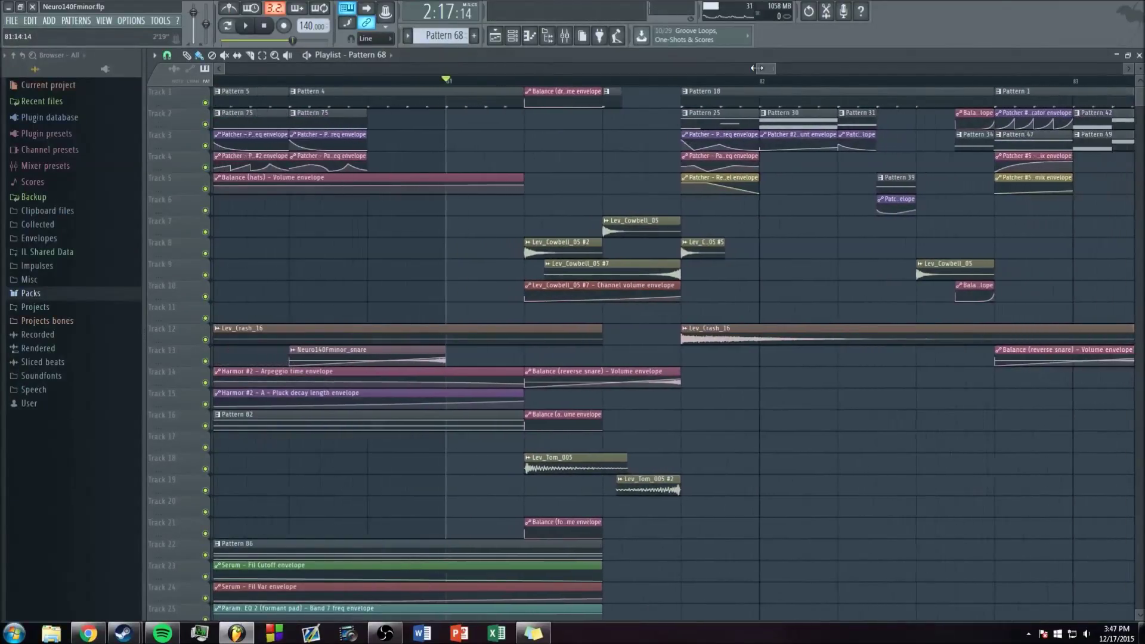
pyautogui.scroll(-1, 611, 405)
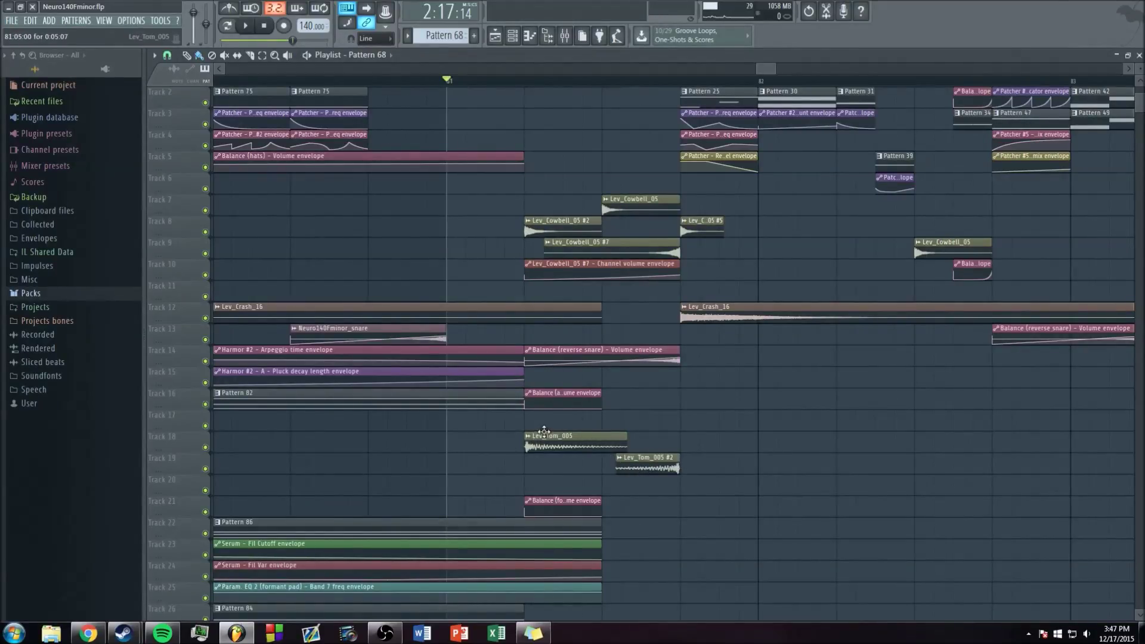
pyautogui.scroll(-7, 720, 450)
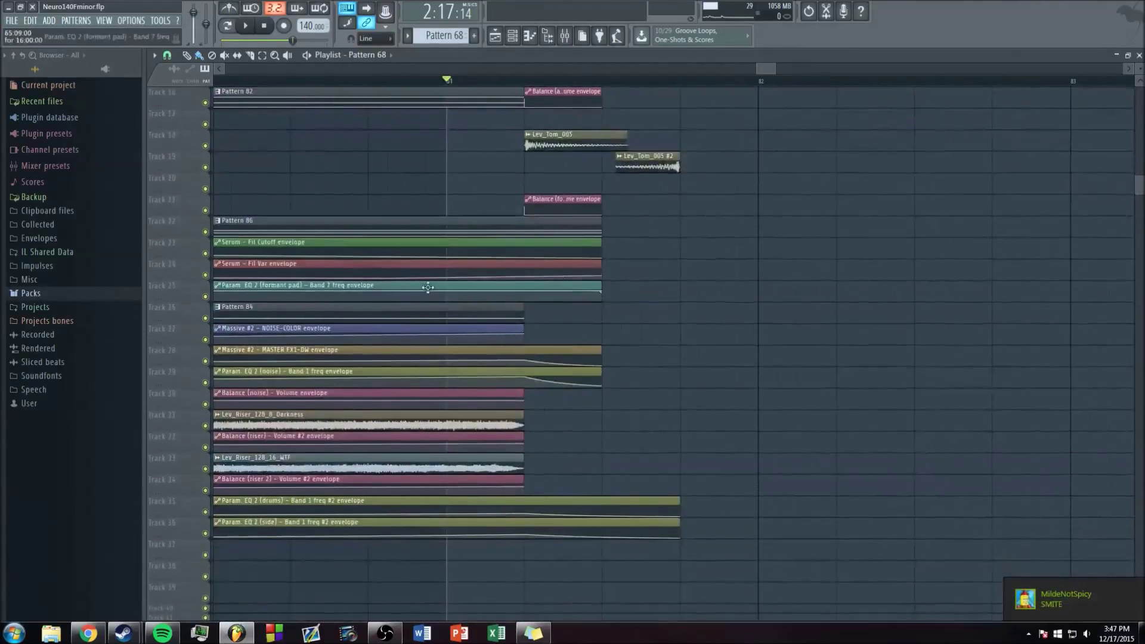
# Step: Audition the complete fill from bar 81 into the drop once more, playing past bar 82
pyautogui.press('space')
pyautogui.scroll(5, 734, 343)
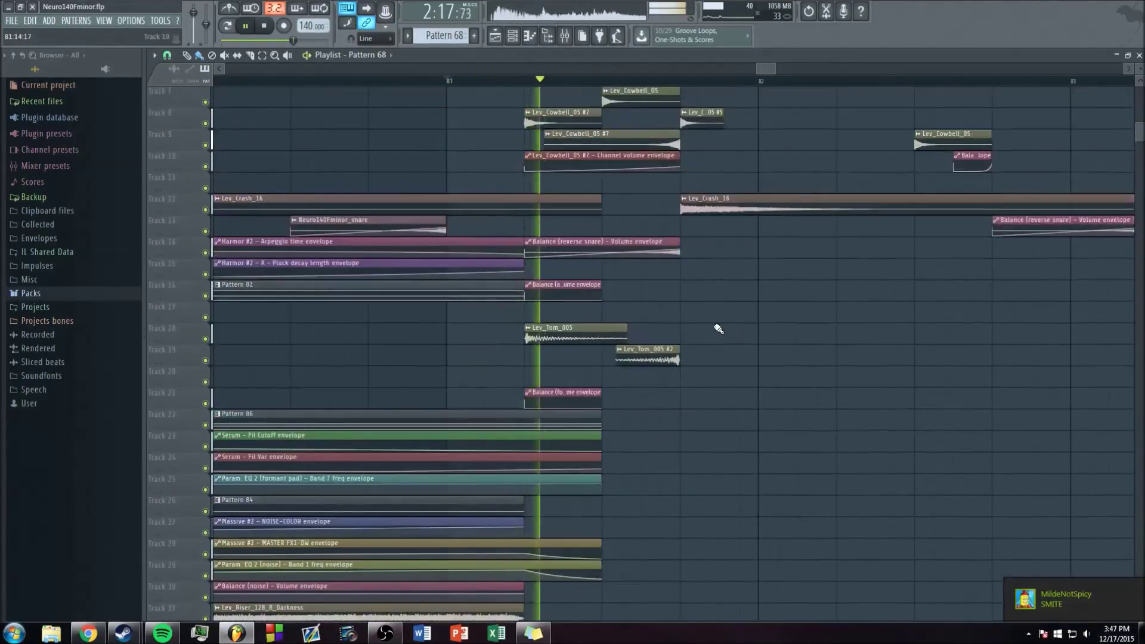
pyautogui.scroll(3, 719, 328)
pyautogui.scroll(-4, 718, 328)
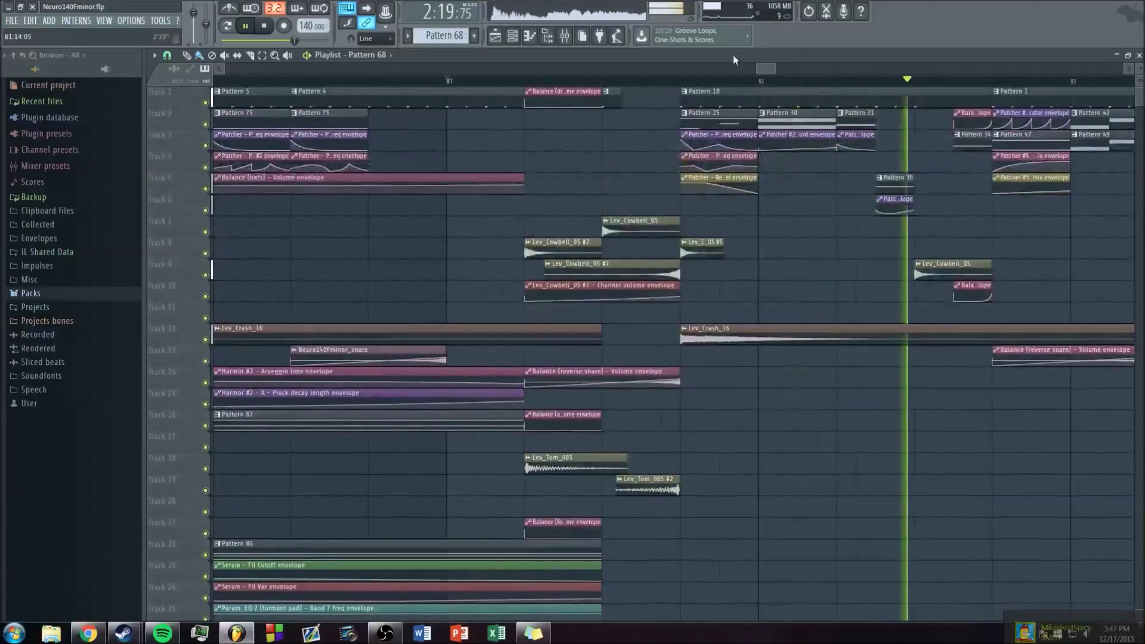
pyautogui.press('space')
# Step: Look over the final drop from bar 82 to about bar 117, ending with the whole arrangement in view
pyautogui.scroll(-4, 674, 352)
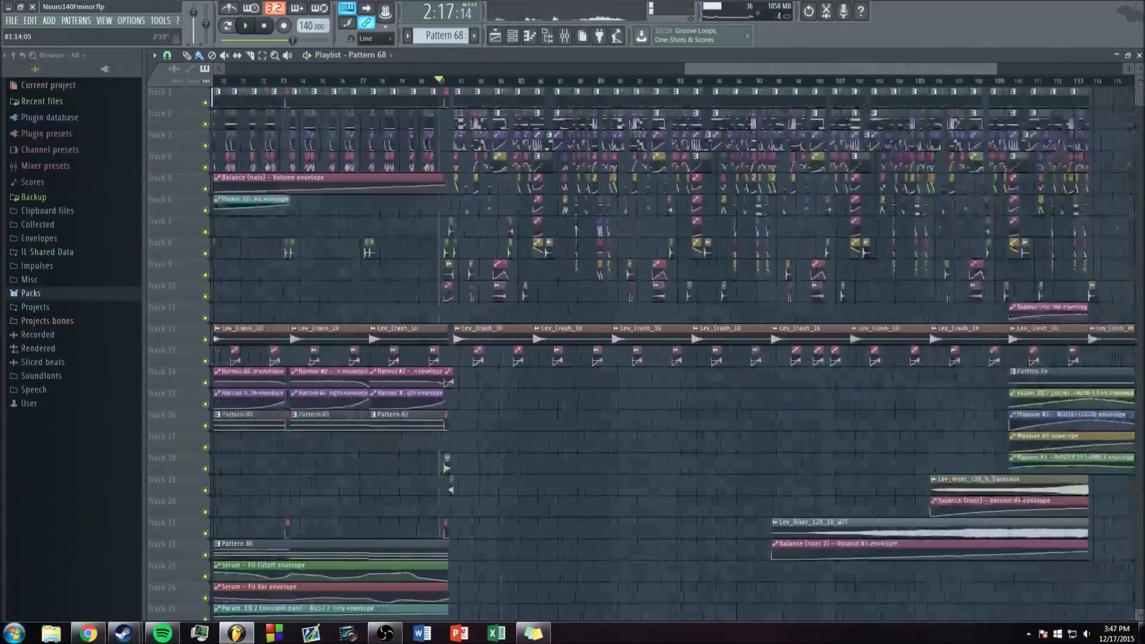
pyautogui.scroll(2, 370, 110)
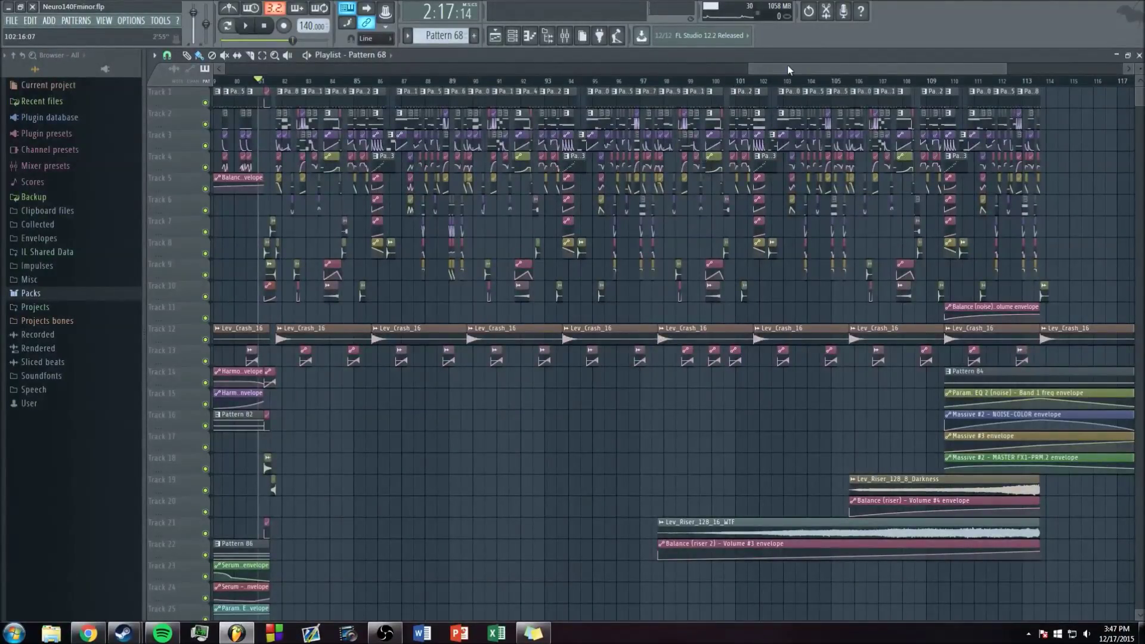
pyautogui.scroll(-5, 788, 69)
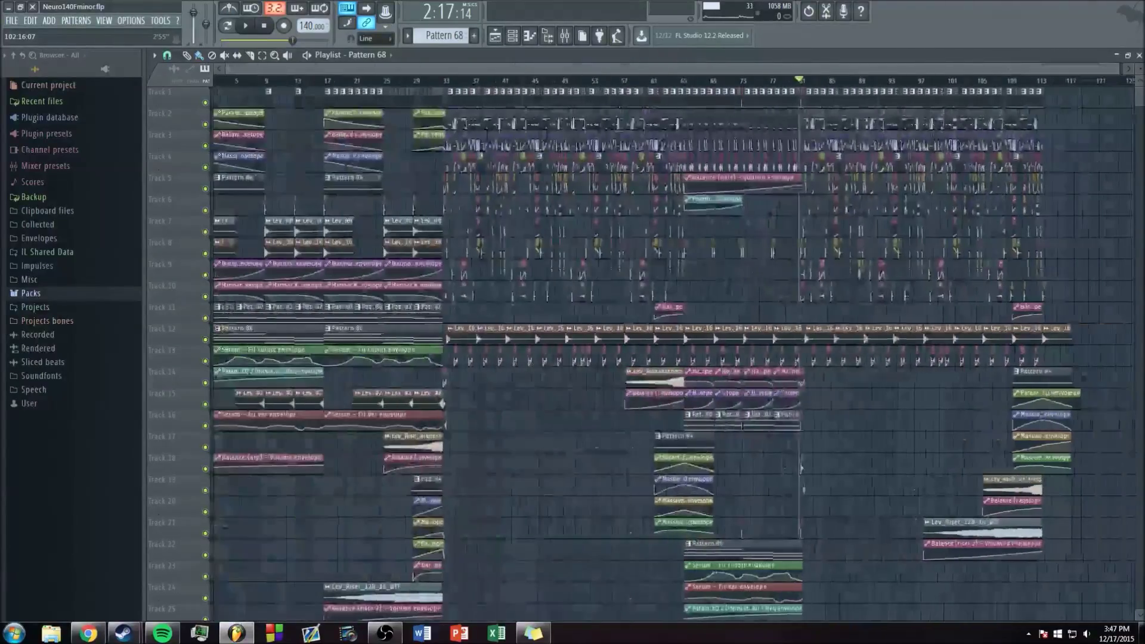
pyautogui.scroll(-1, 785, 66)
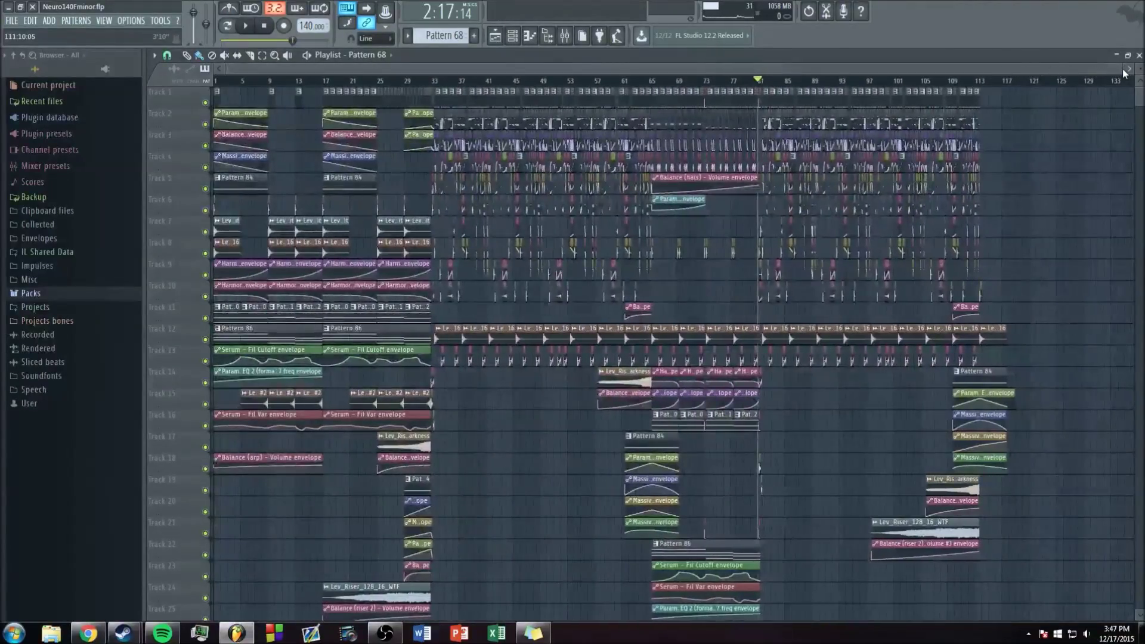
# Step: Look over the second drop from bar 81 onward, moving from the whole arrangement to a close view of its clips
pyautogui.moveTo(1120, 69); pyautogui.dragTo(1111, 70)
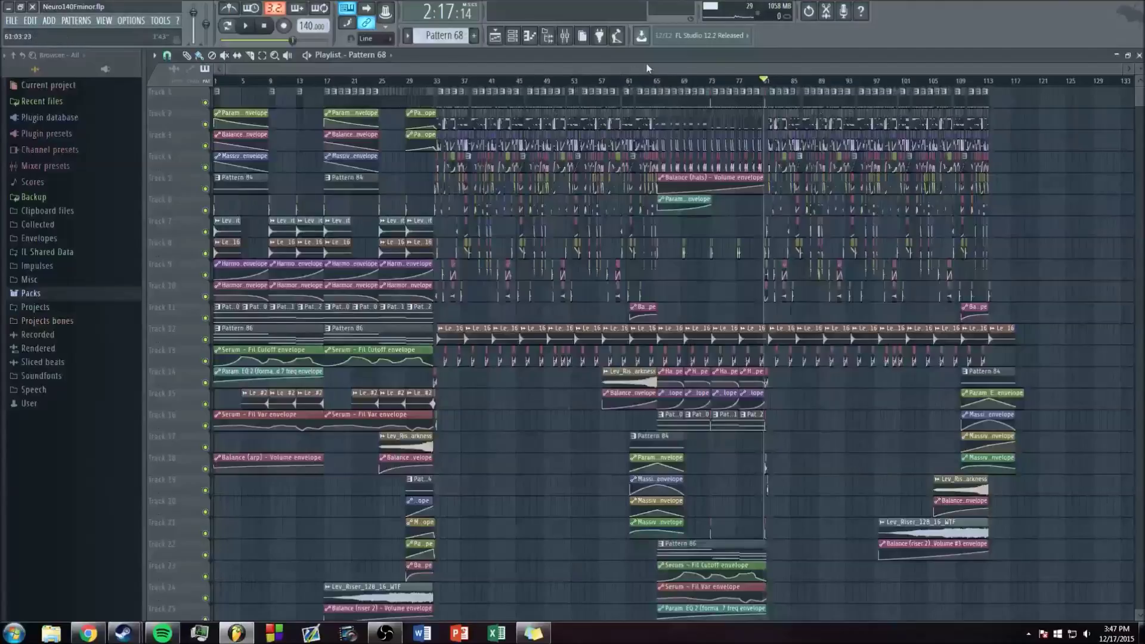
pyautogui.scroll(3, 638, 64)
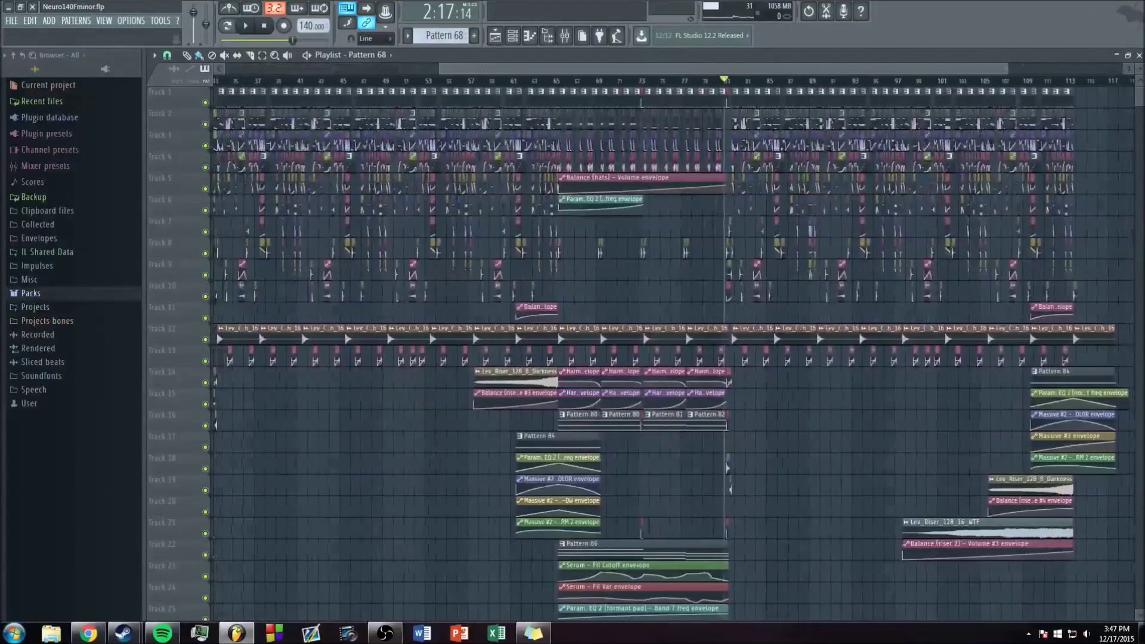
pyautogui.scroll(1, 633, 67)
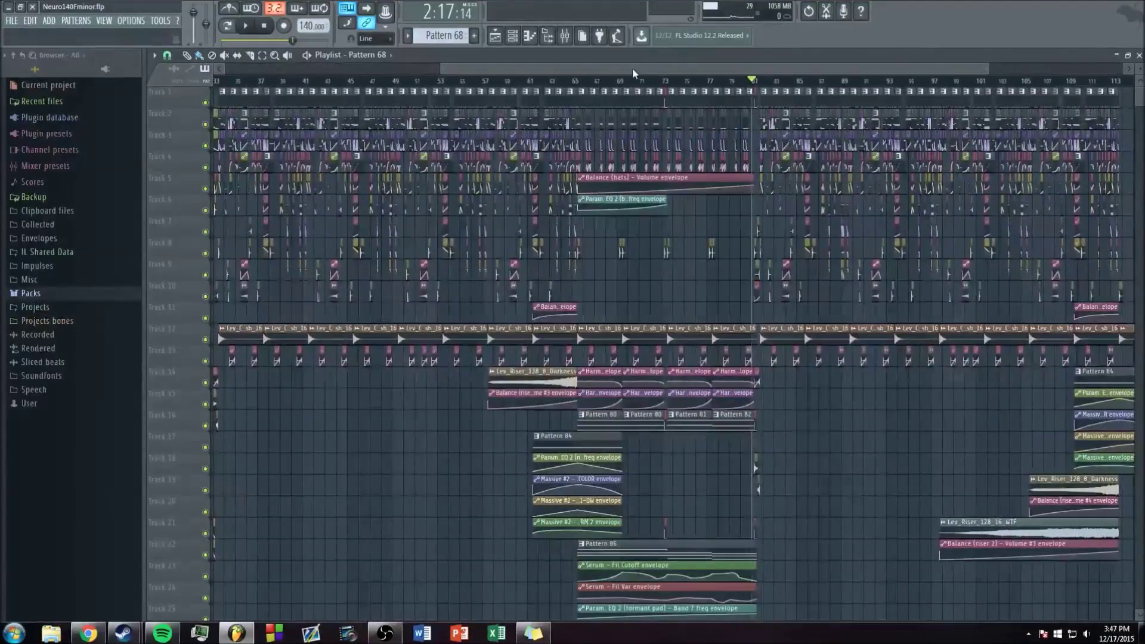
pyautogui.scroll(5, 637, 65)
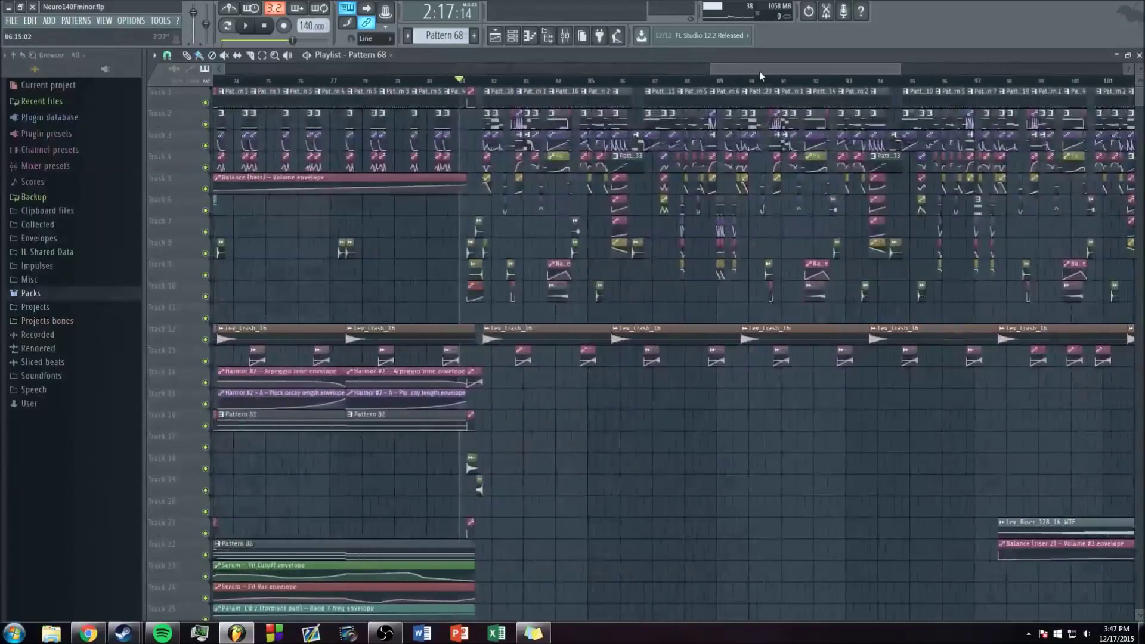
pyautogui.scroll(3, 760, 70)
pyautogui.scroll(-6, 690, 97)
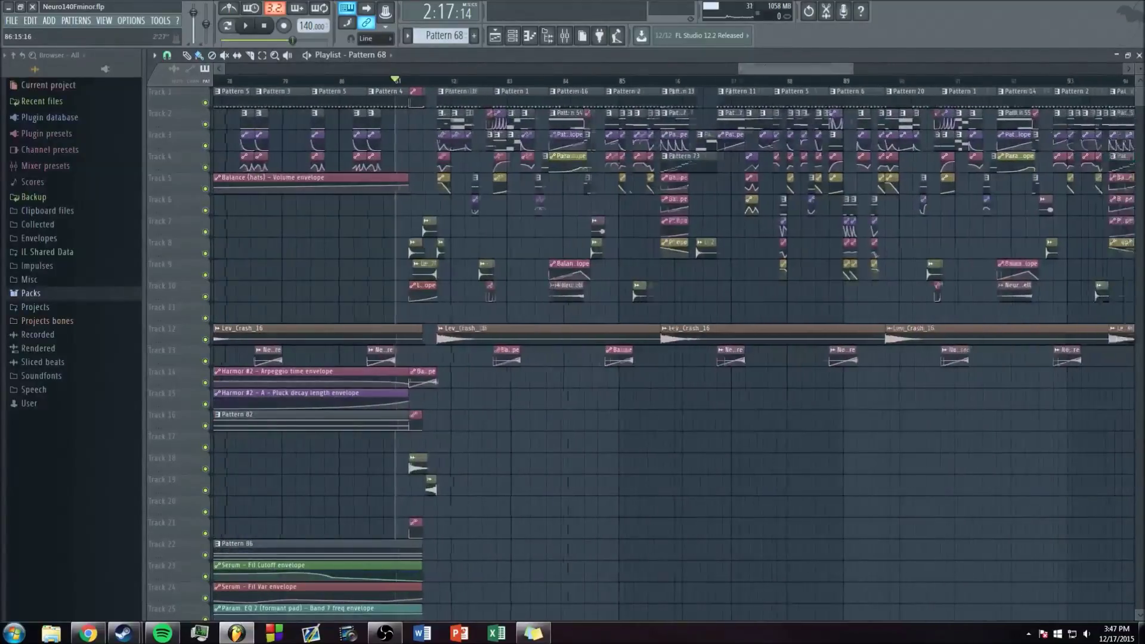
# Step: Audition the end of the final drop from about bar 109 through the outro past bar 115
pyautogui.scroll(-1, 672, 453)
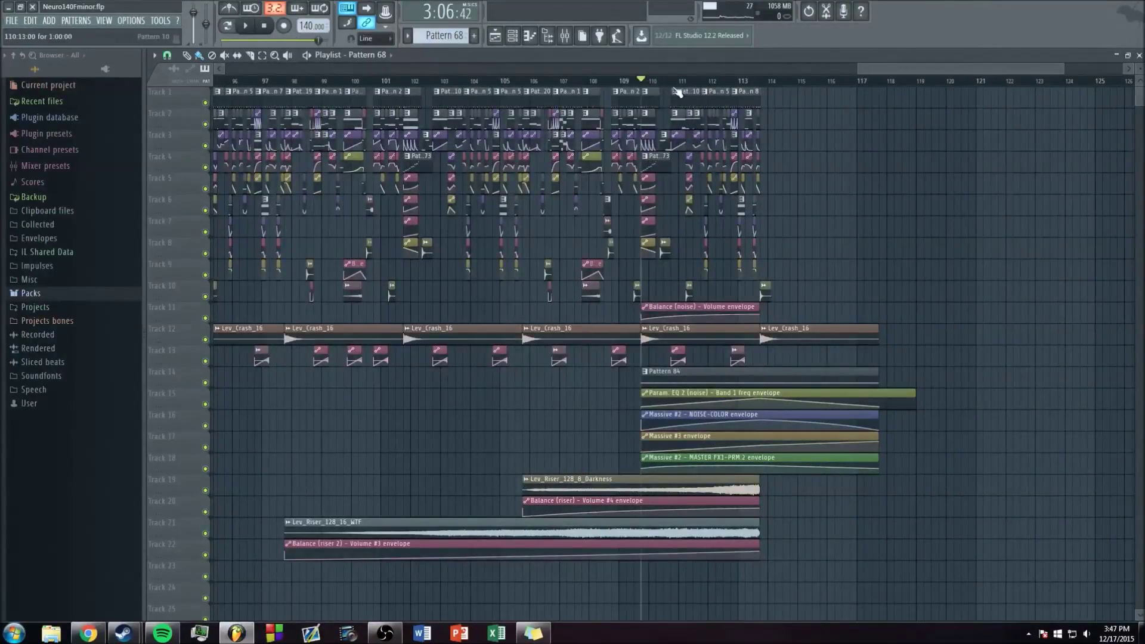
pyautogui.scroll(2, 678, 90)
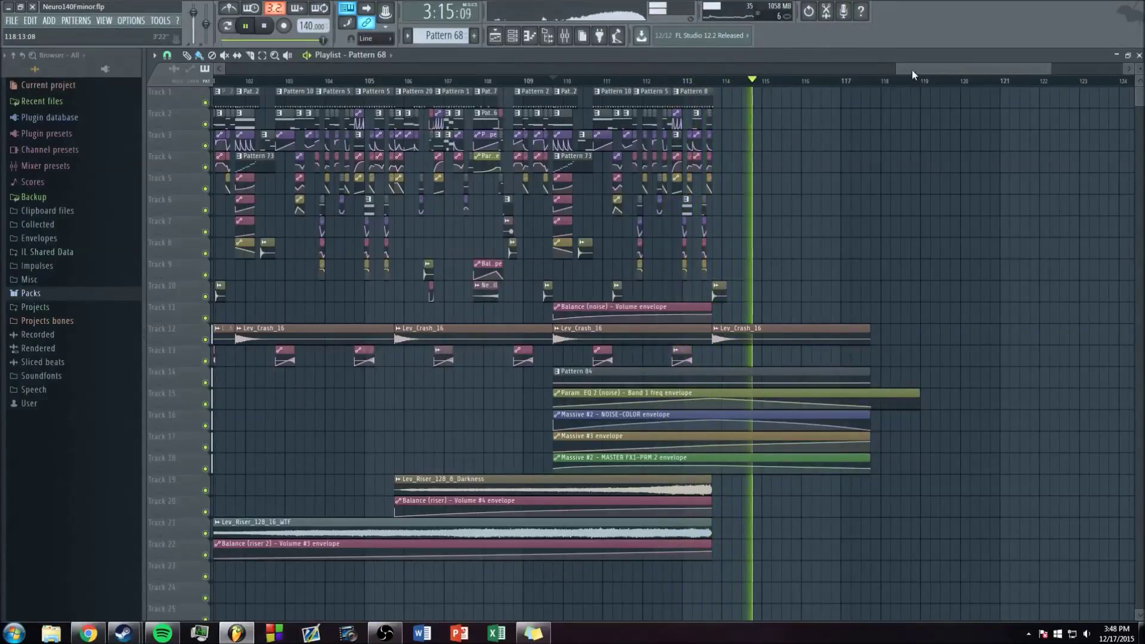
pyautogui.scroll(2, 773, 157)
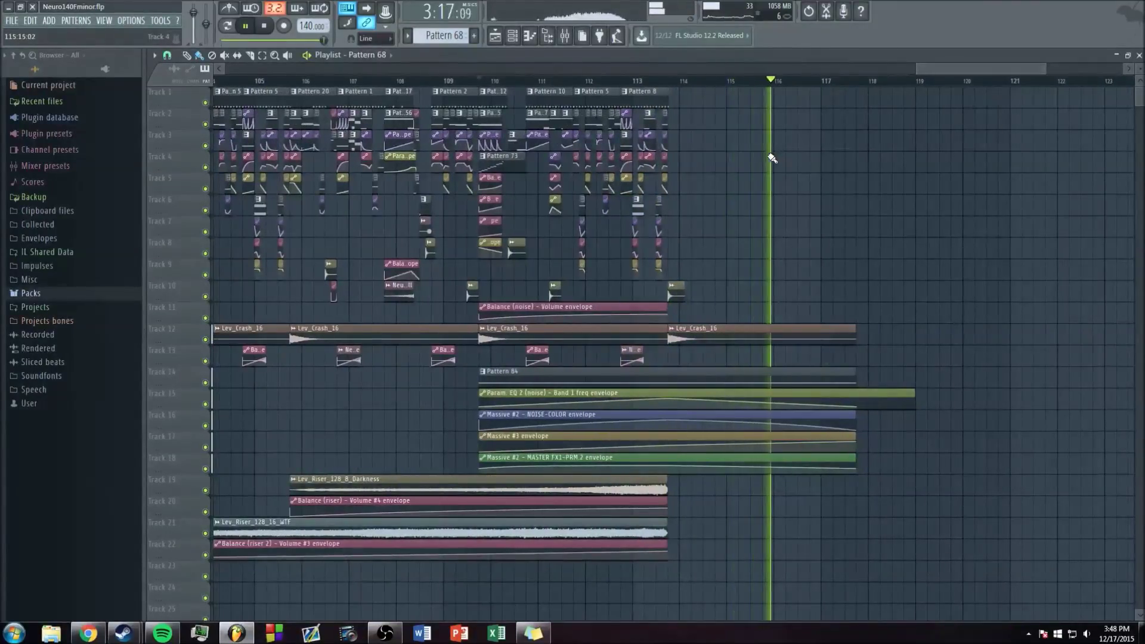
pyautogui.press('space')
pyautogui.scroll(1, 930, 69)
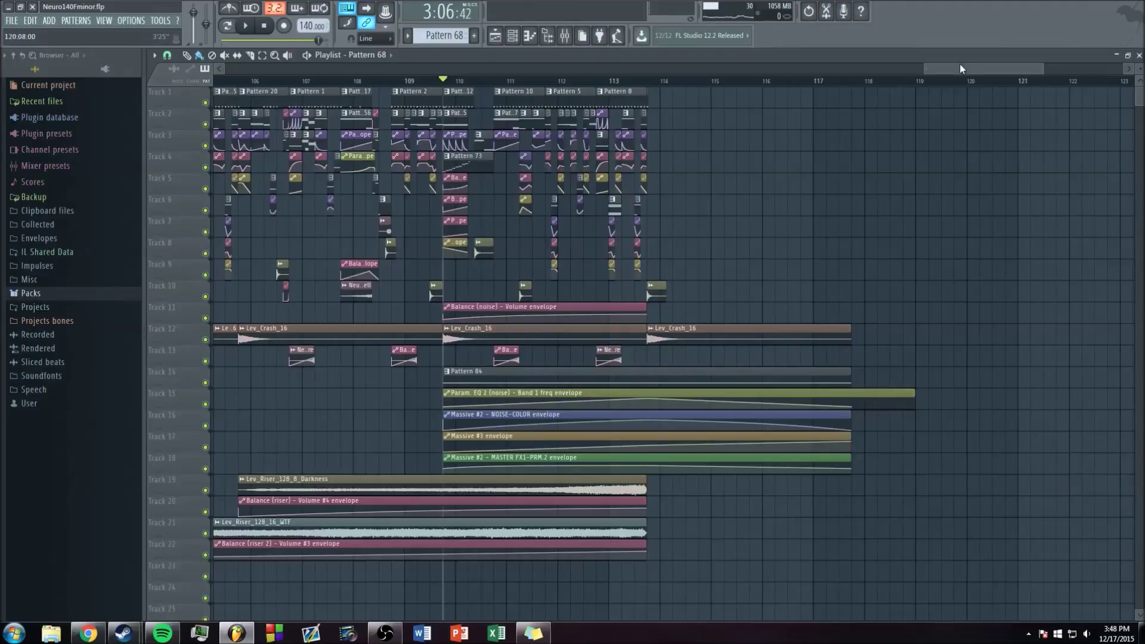
# Step: Examine the outro's noise pattern, Massive envelopes and last crash after bar 109, ending with the whole arrangement in view
pyautogui.moveTo(967, 69); pyautogui.dragTo(983, 69)
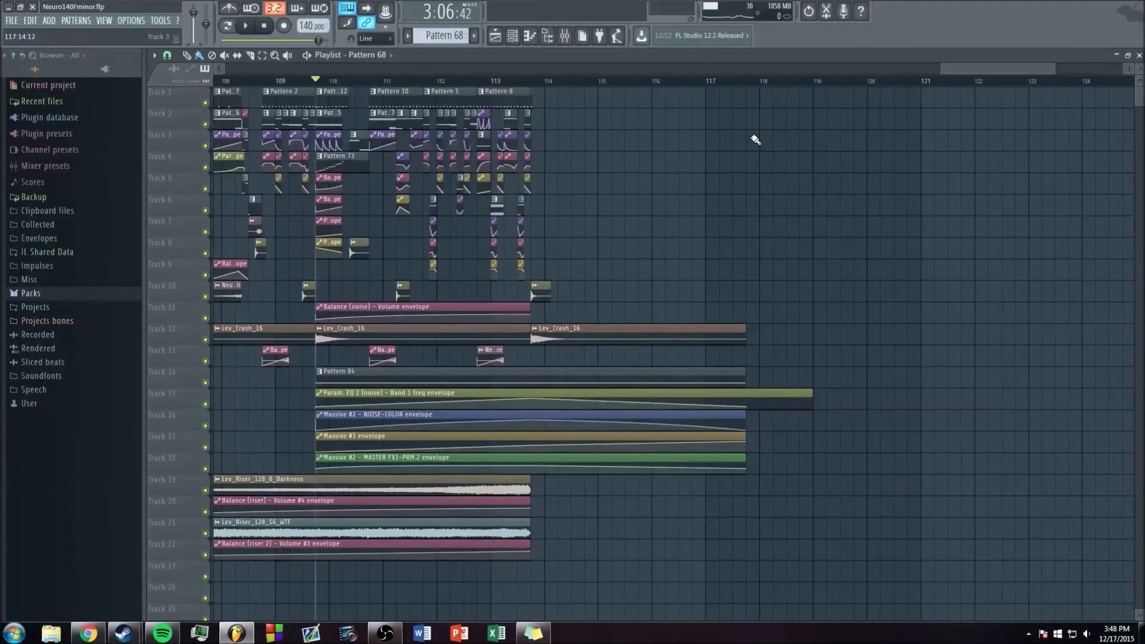
pyautogui.scroll(-2, 977, 71)
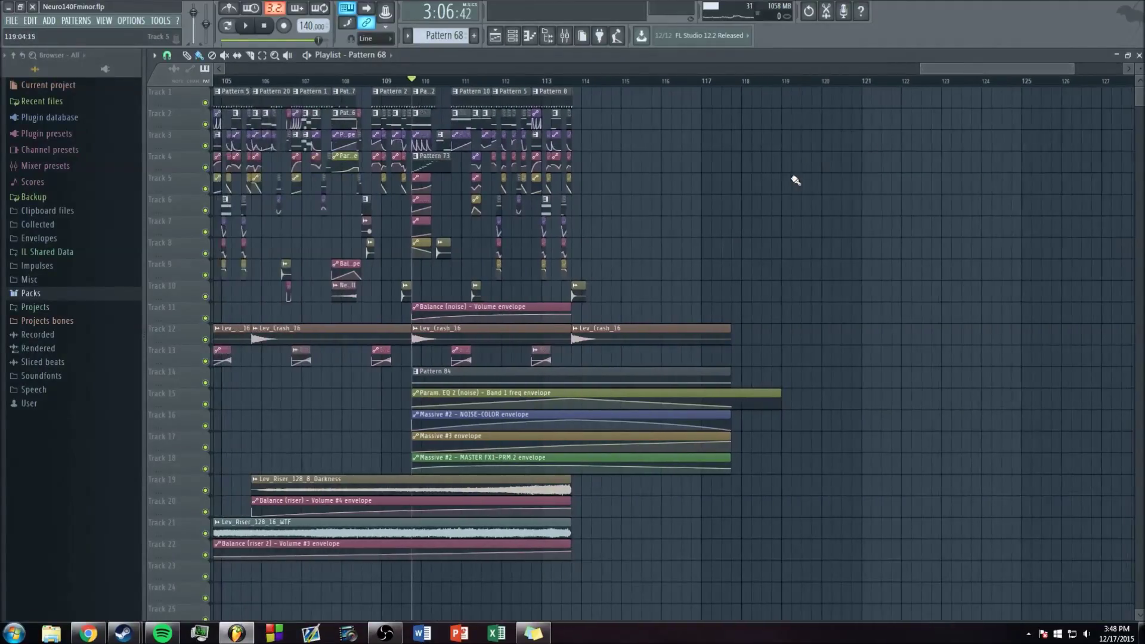
pyautogui.scroll(-1, 850, 71)
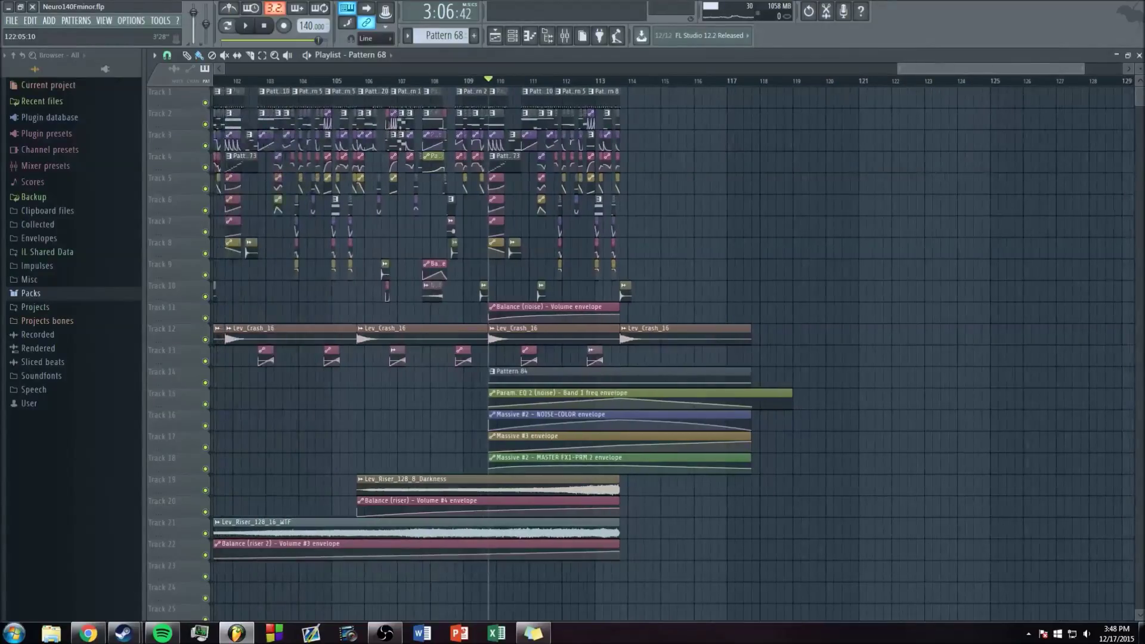
pyautogui.scroll(-8, 907, 66)
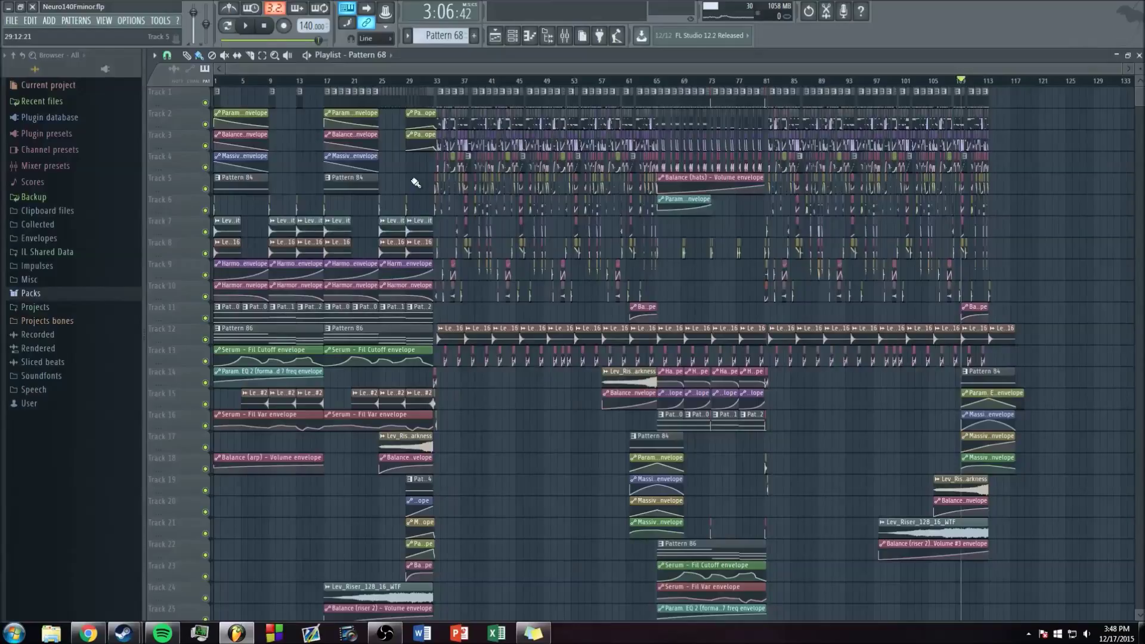
# Step: Review every playlist track of the full arrangement from top to bottom, and return the playback position to the song start
pyautogui.scroll(-10, 416, 183)
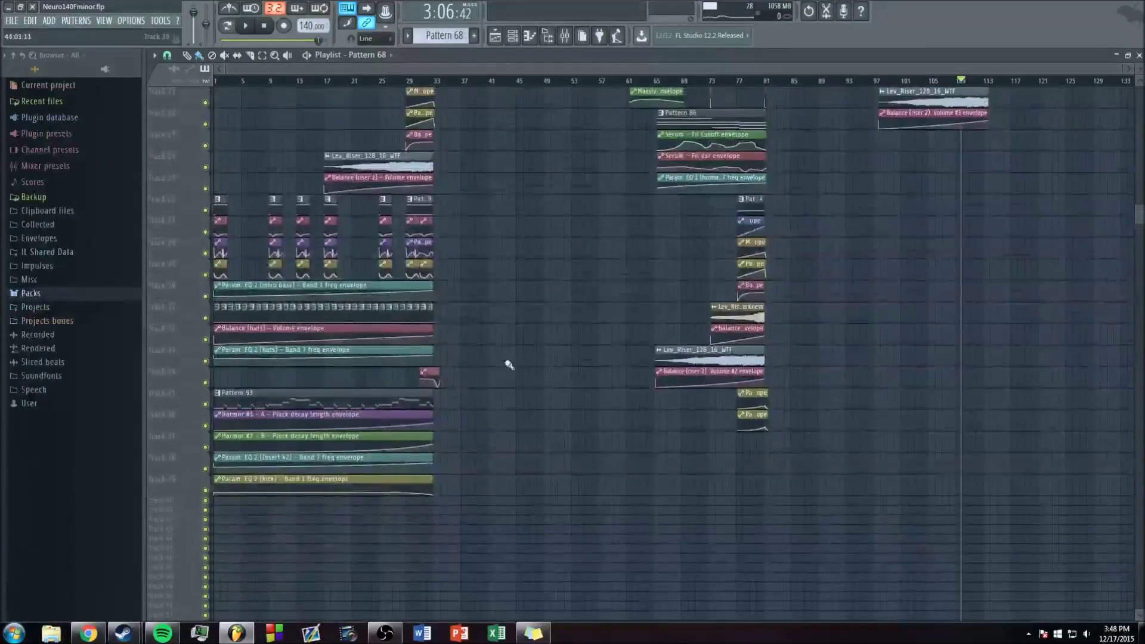
pyautogui.scroll(3, 452, 447)
pyautogui.scroll(10, 453, 448)
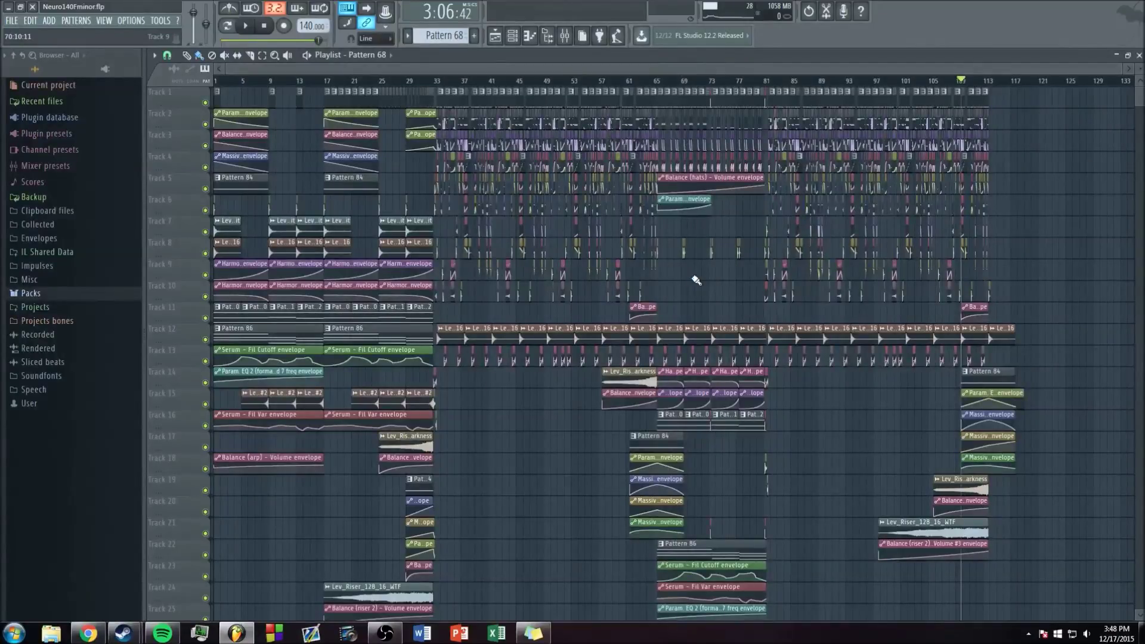
pyautogui.scroll(-4, 571, 291)
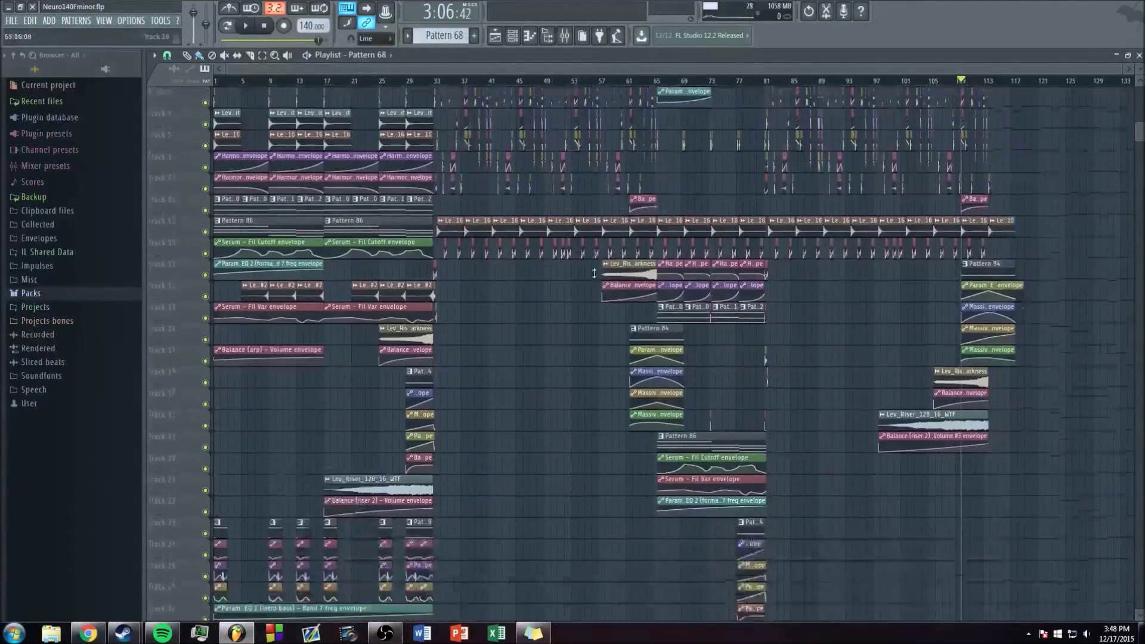
pyautogui.scroll(-1, 571, 291)
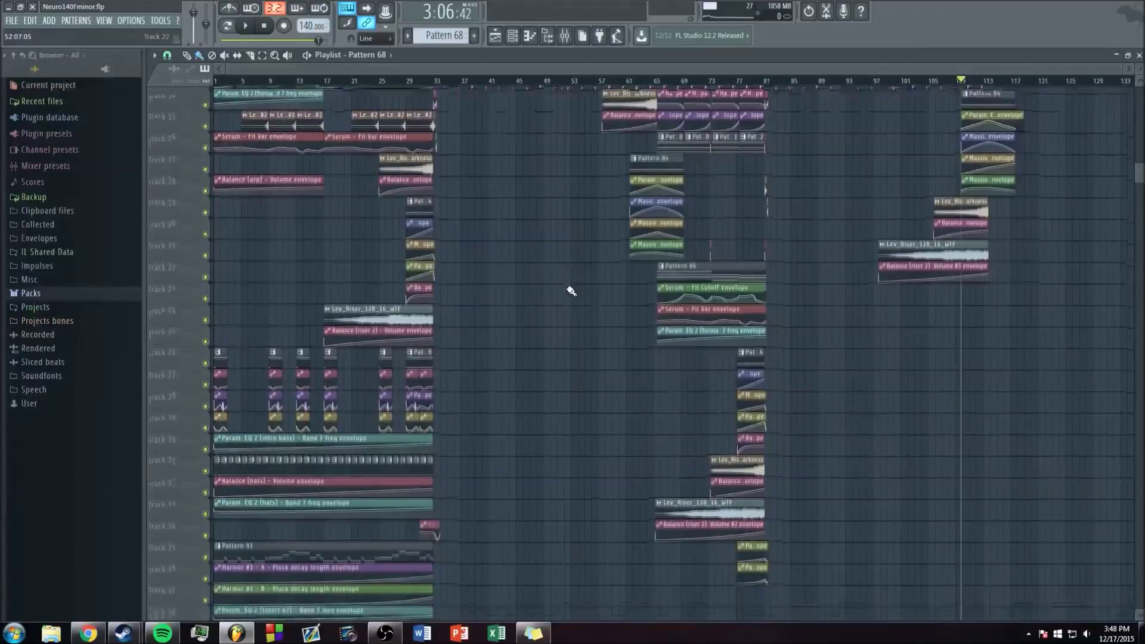
pyautogui.scroll(5, 571, 291)
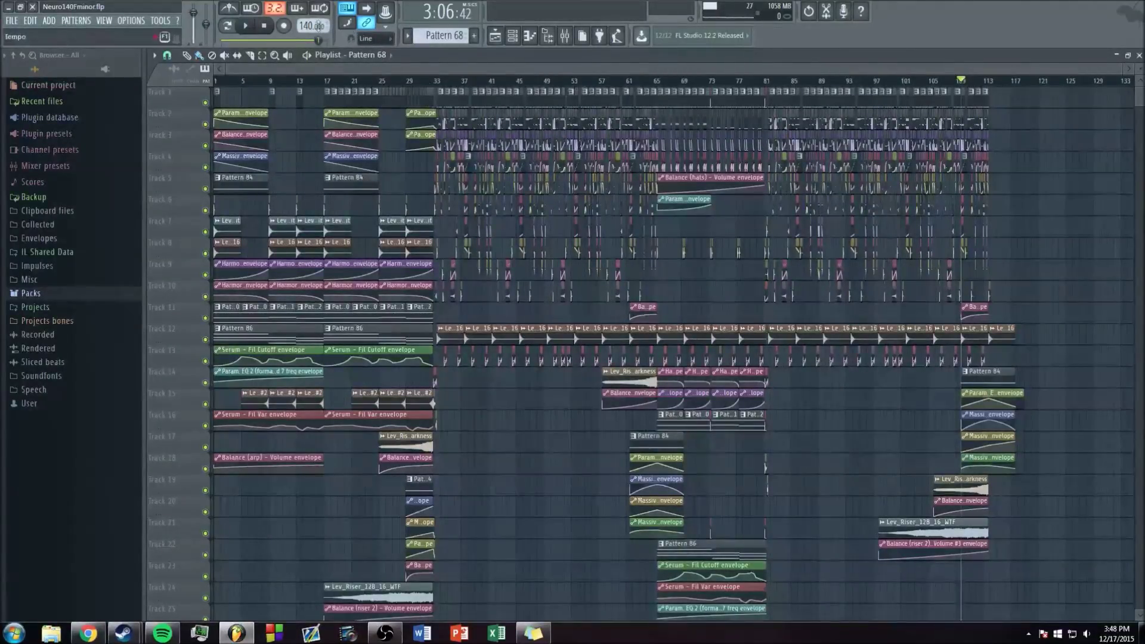
pyautogui.press('space')
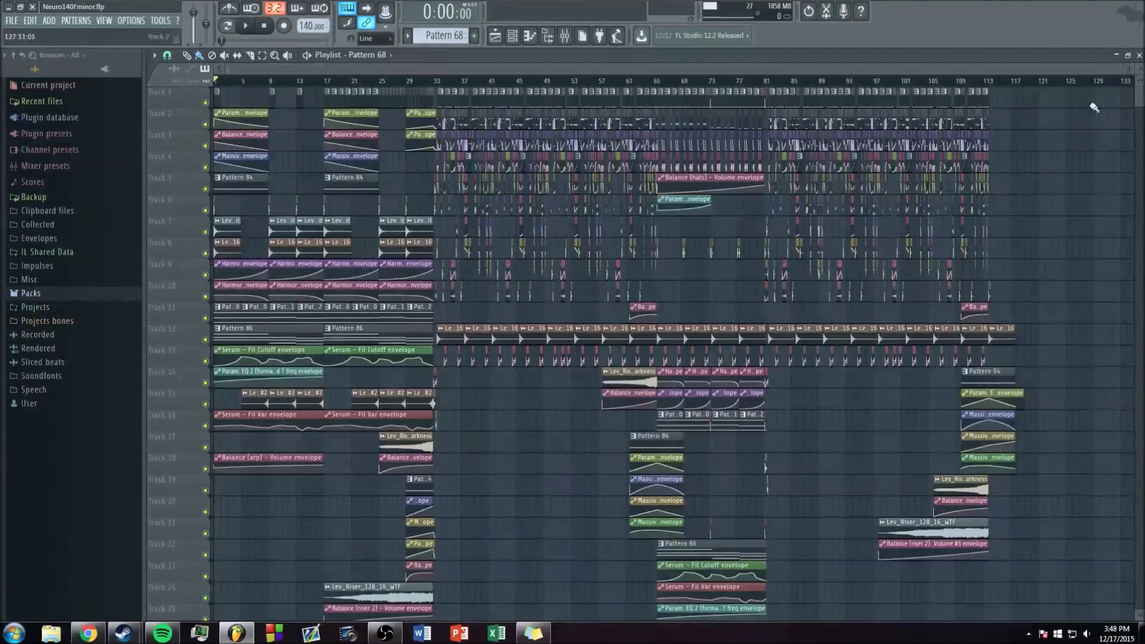
# Step: Open the Maximus effect on the mixer's Master track and place its window over the mixer
pyautogui.click(564, 35)
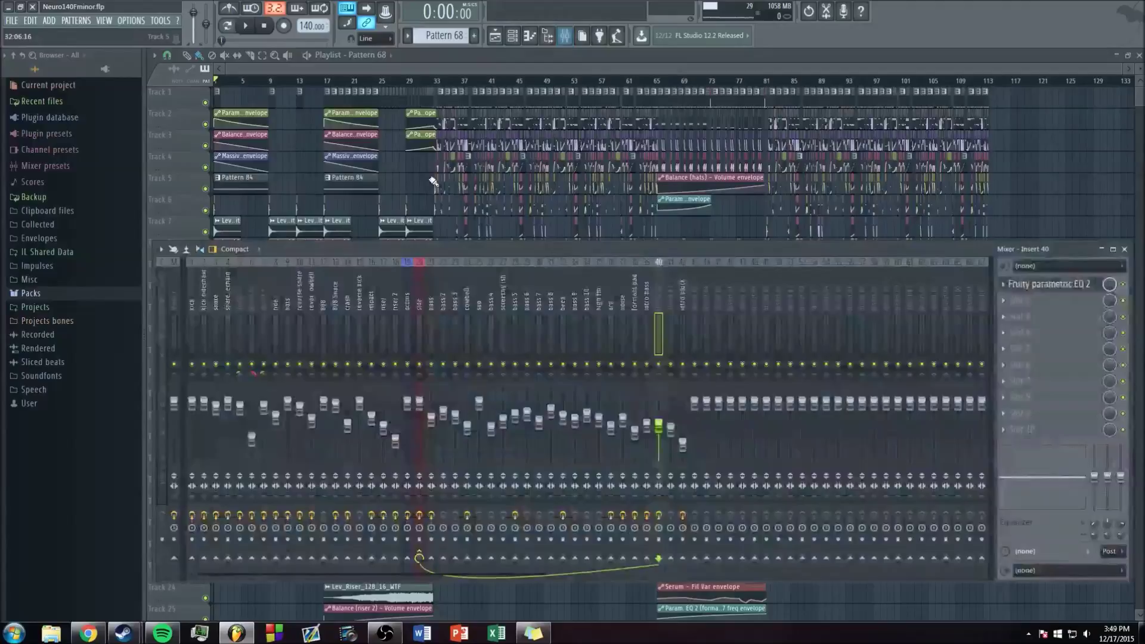
pyautogui.click(176, 301)
pyautogui.click(1038, 284)
pyautogui.moveTo(657, 204); pyautogui.dragTo(614, 192)
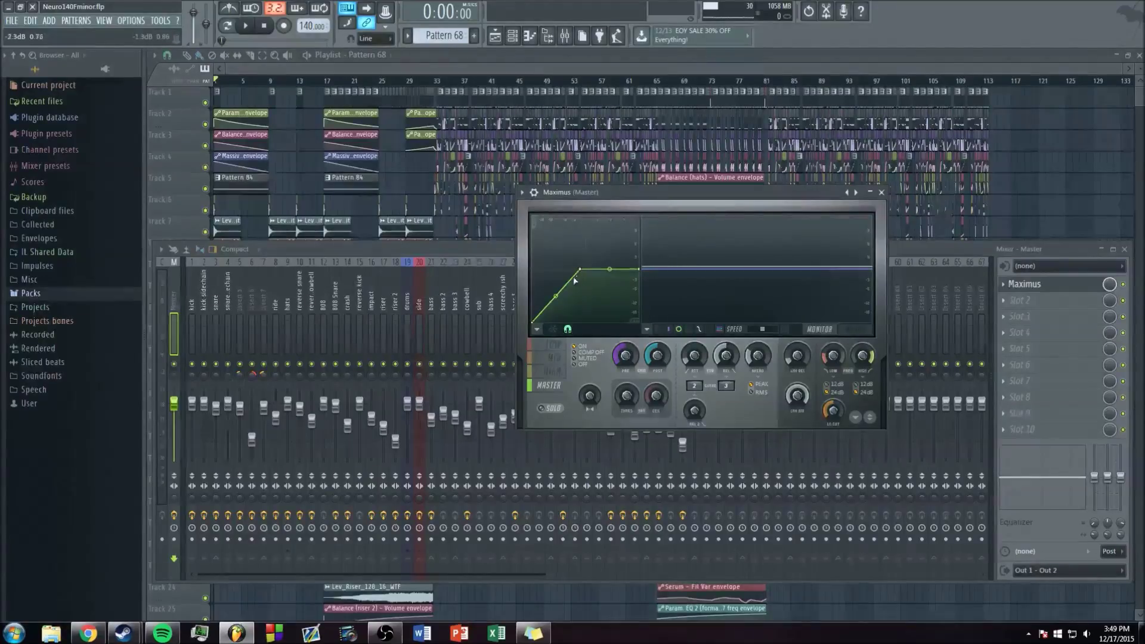
# Step: Inspect the low, mid, high and master band settings in Maximus, including stereo separation, and close the plugin and mixer
pyautogui.click(559, 355)
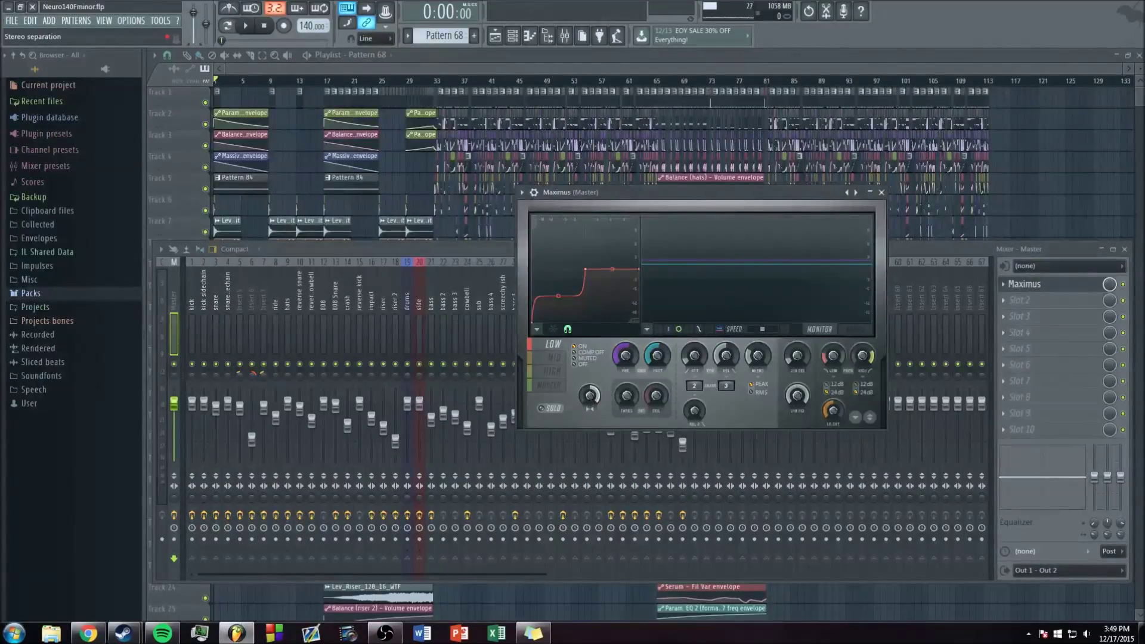
pyautogui.click(556, 358)
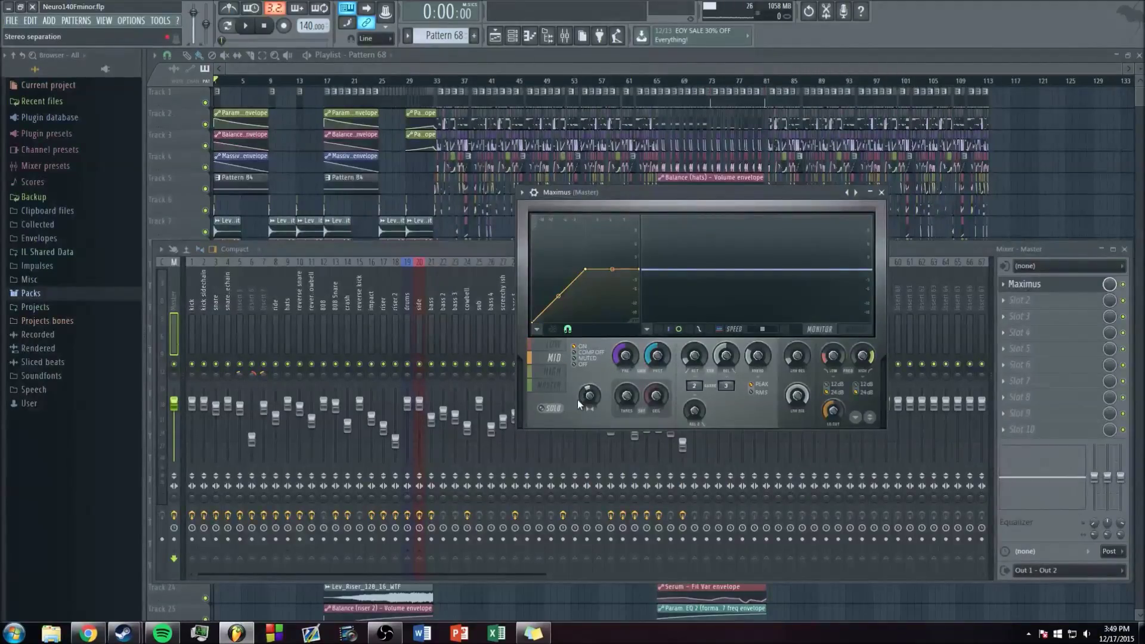
pyautogui.click(552, 371)
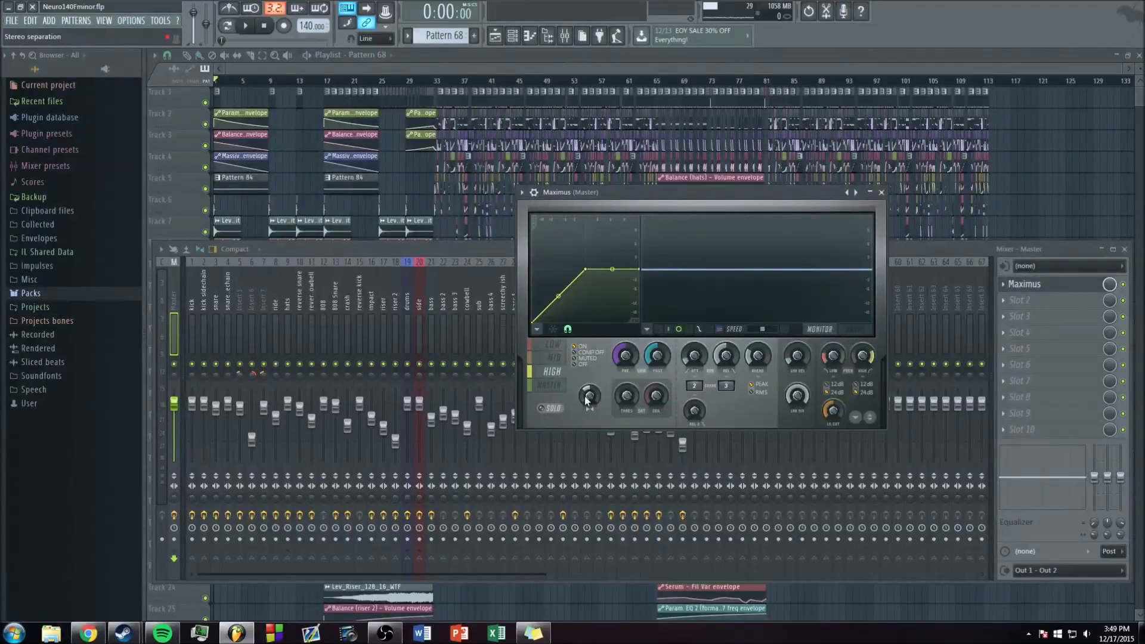
pyautogui.click(555, 371)
pyautogui.click(563, 387)
pyautogui.press('F12')
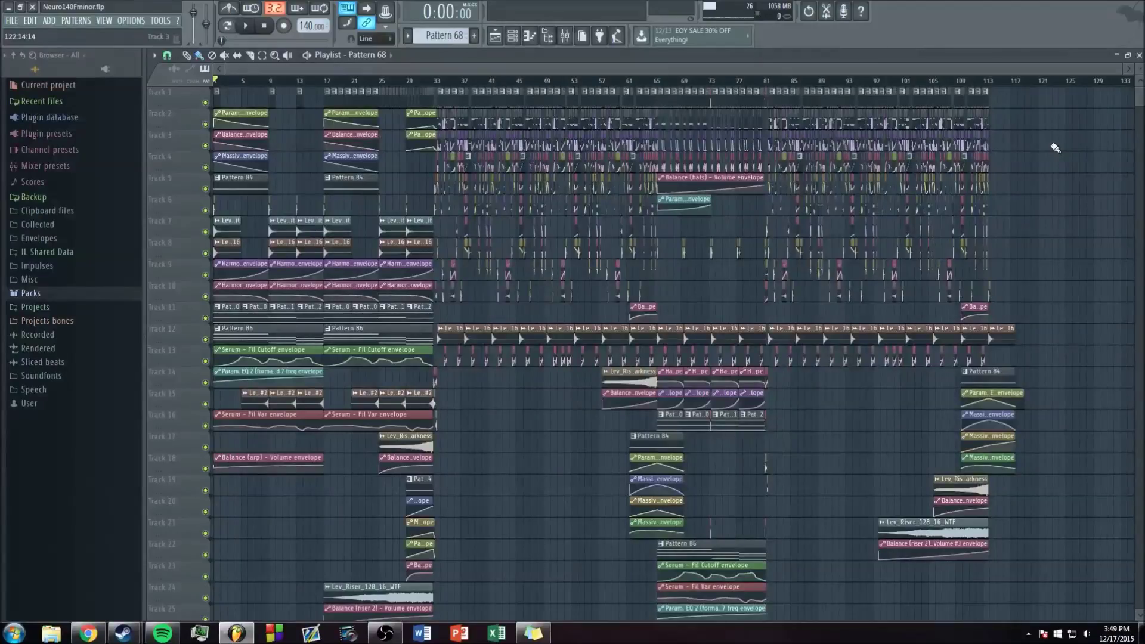
# Step: Survey the finished arrangement once more from its upper tracks to the lowest ones and back
pyautogui.scroll(-6, 1066, 190)
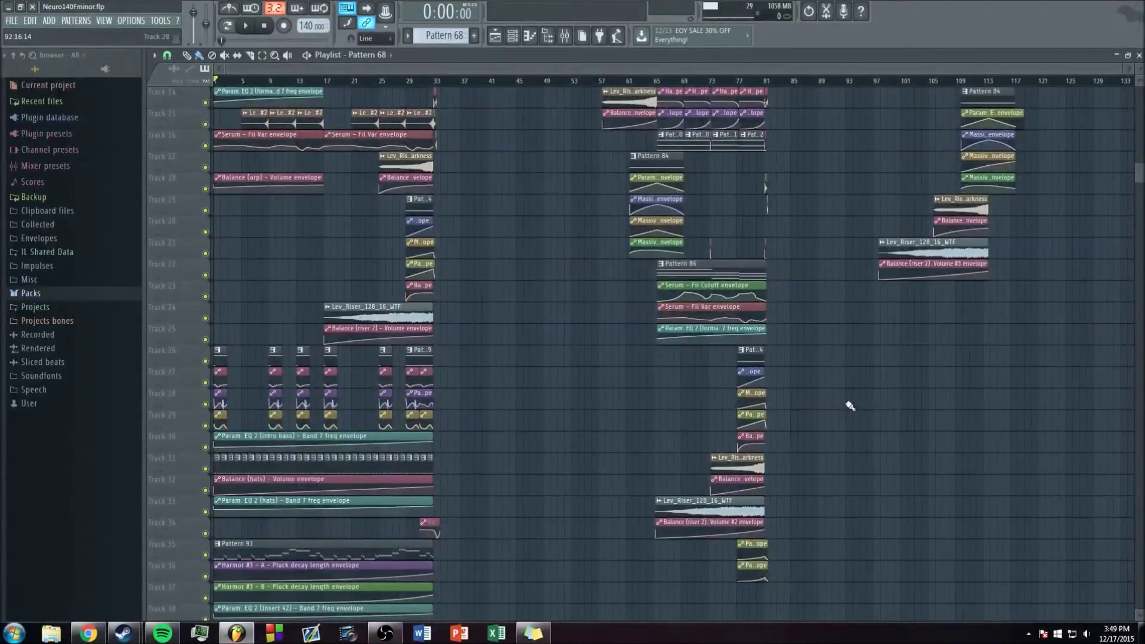
pyautogui.scroll(-3, 850, 406)
pyautogui.scroll(6, 853, 424)
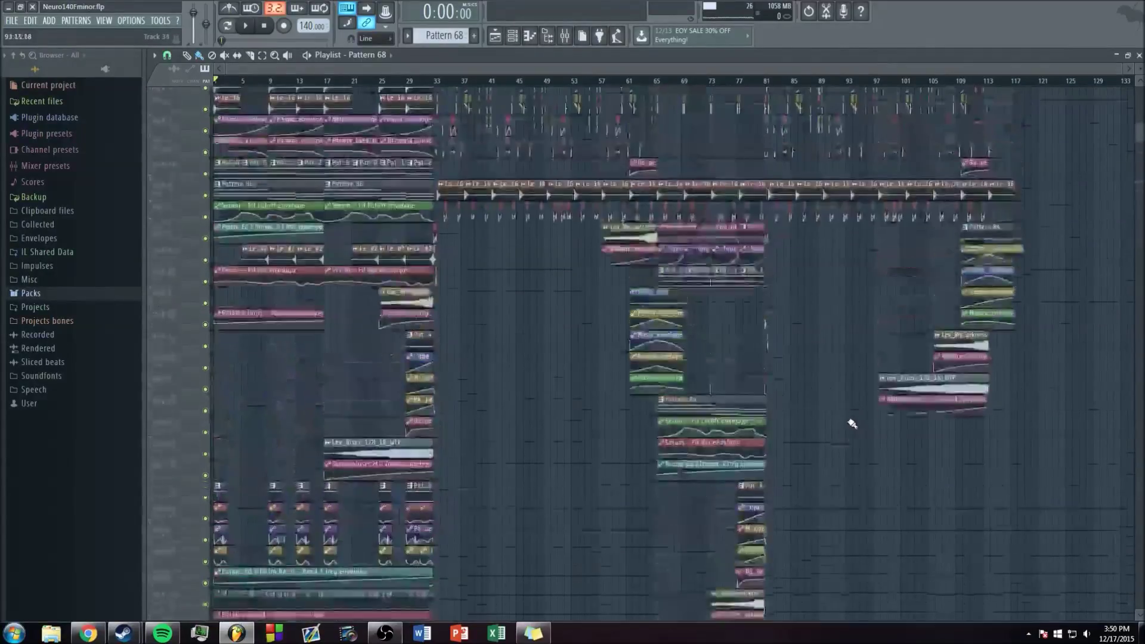
pyautogui.scroll(4, 853, 425)
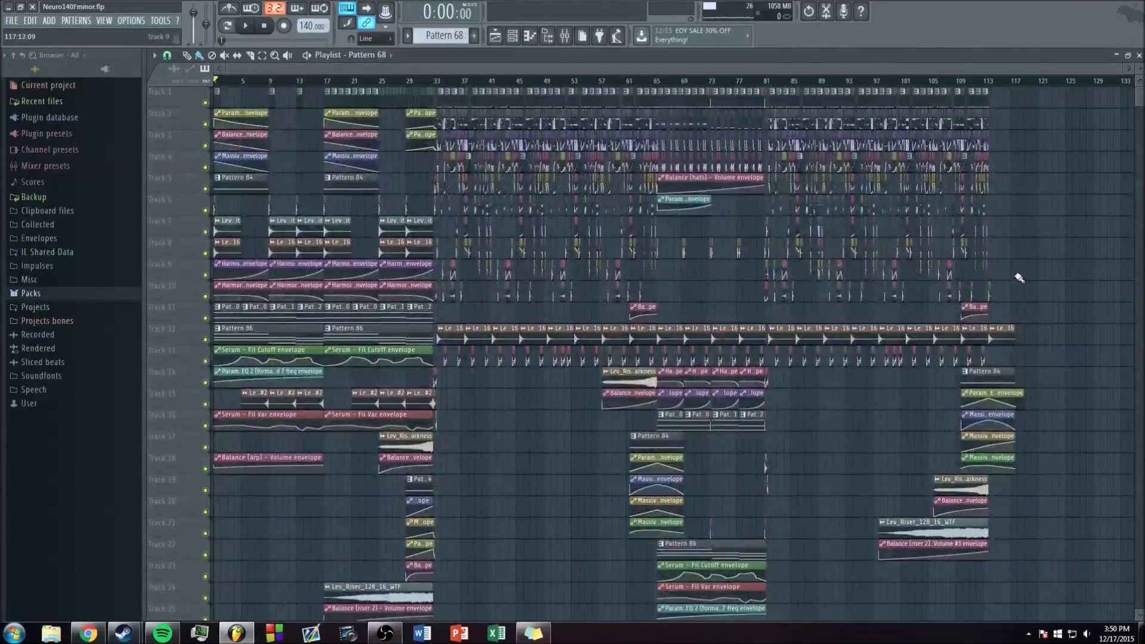